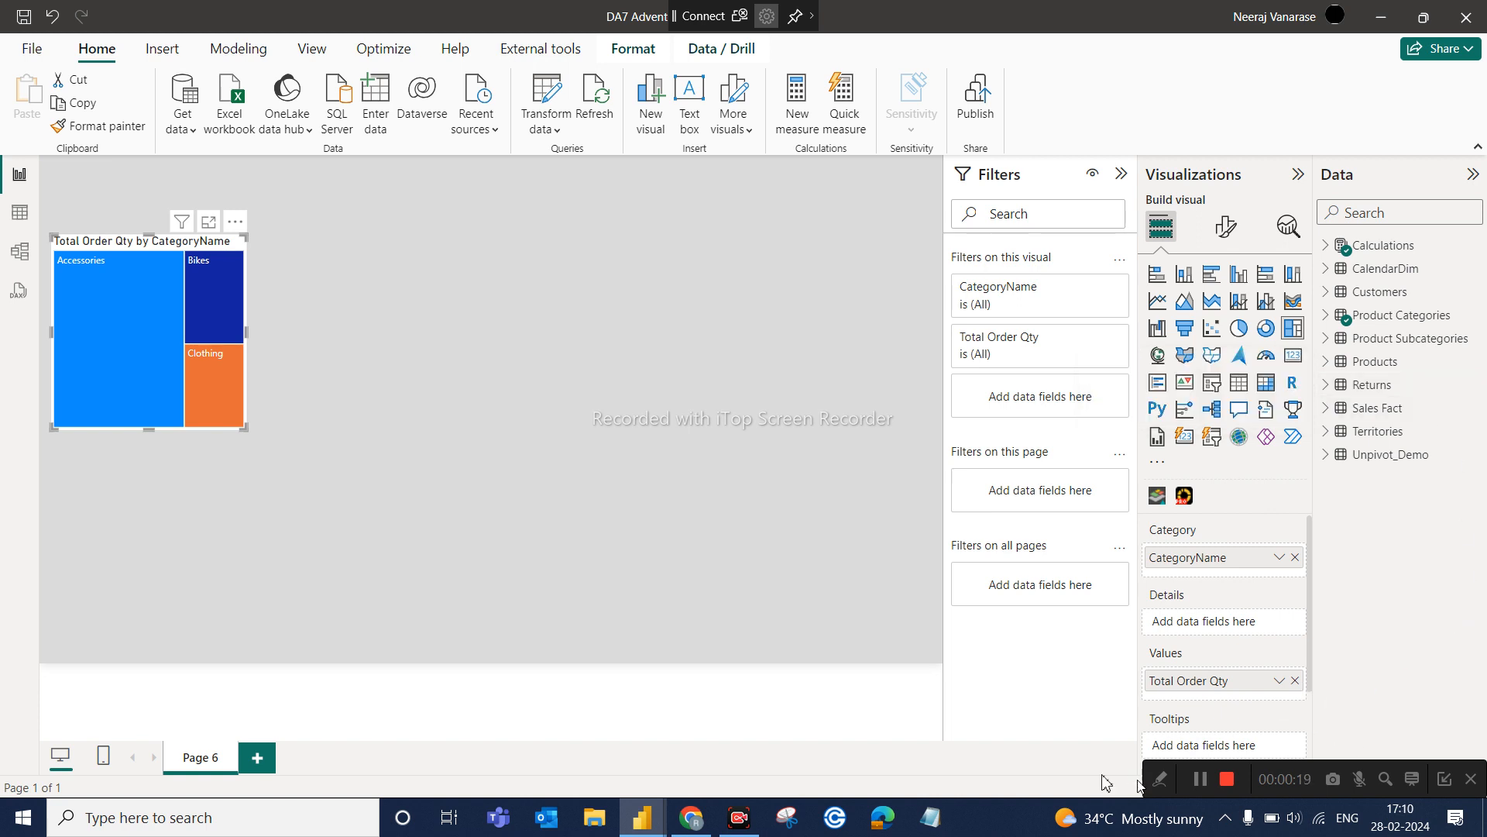
Switch to the Google Meet call, present the entire screen, and return to the DA7 Adventure work report in Power BI
click(688, 819)
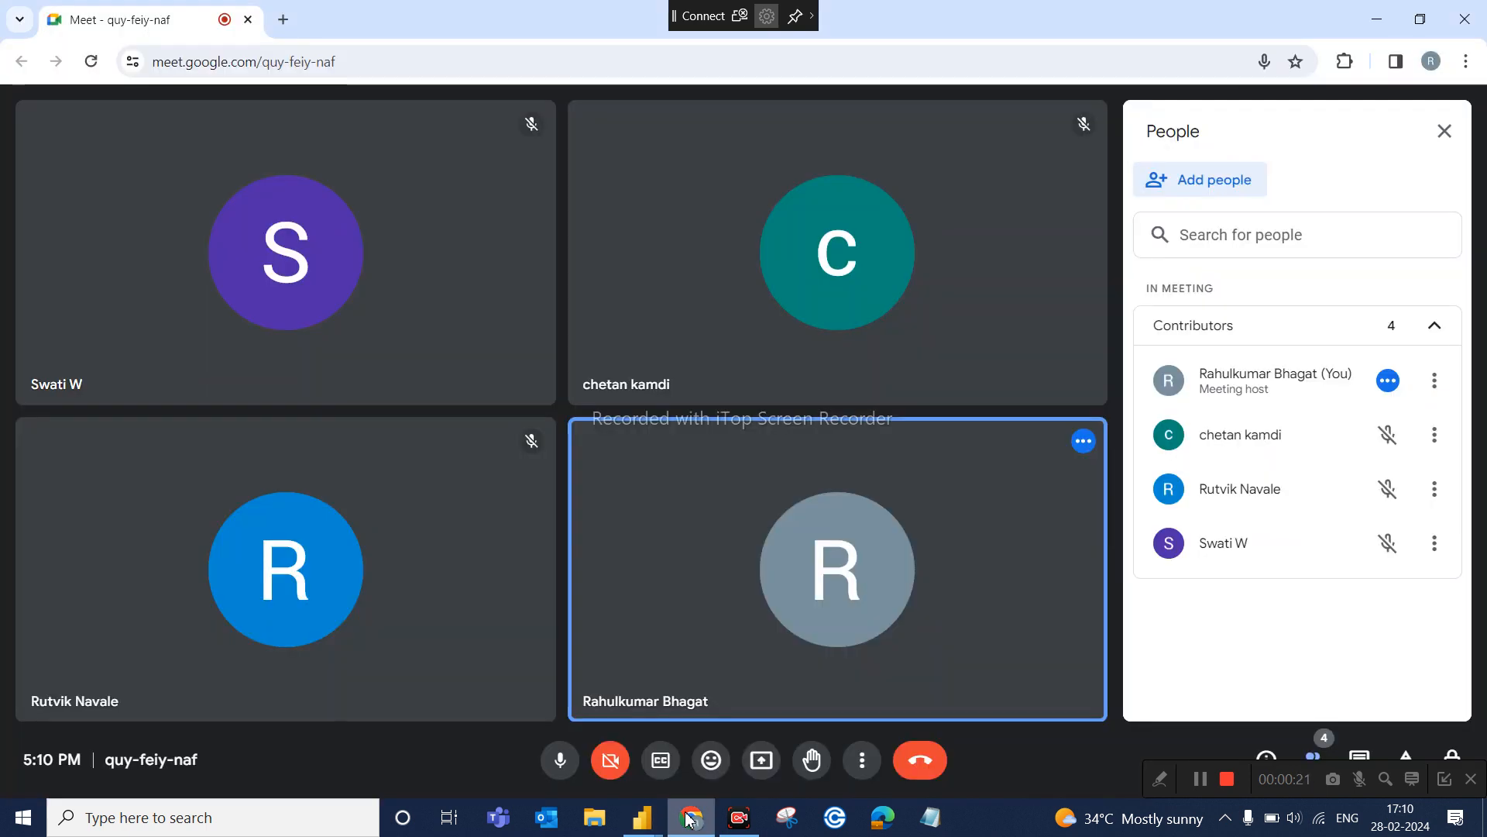
click(760, 761)
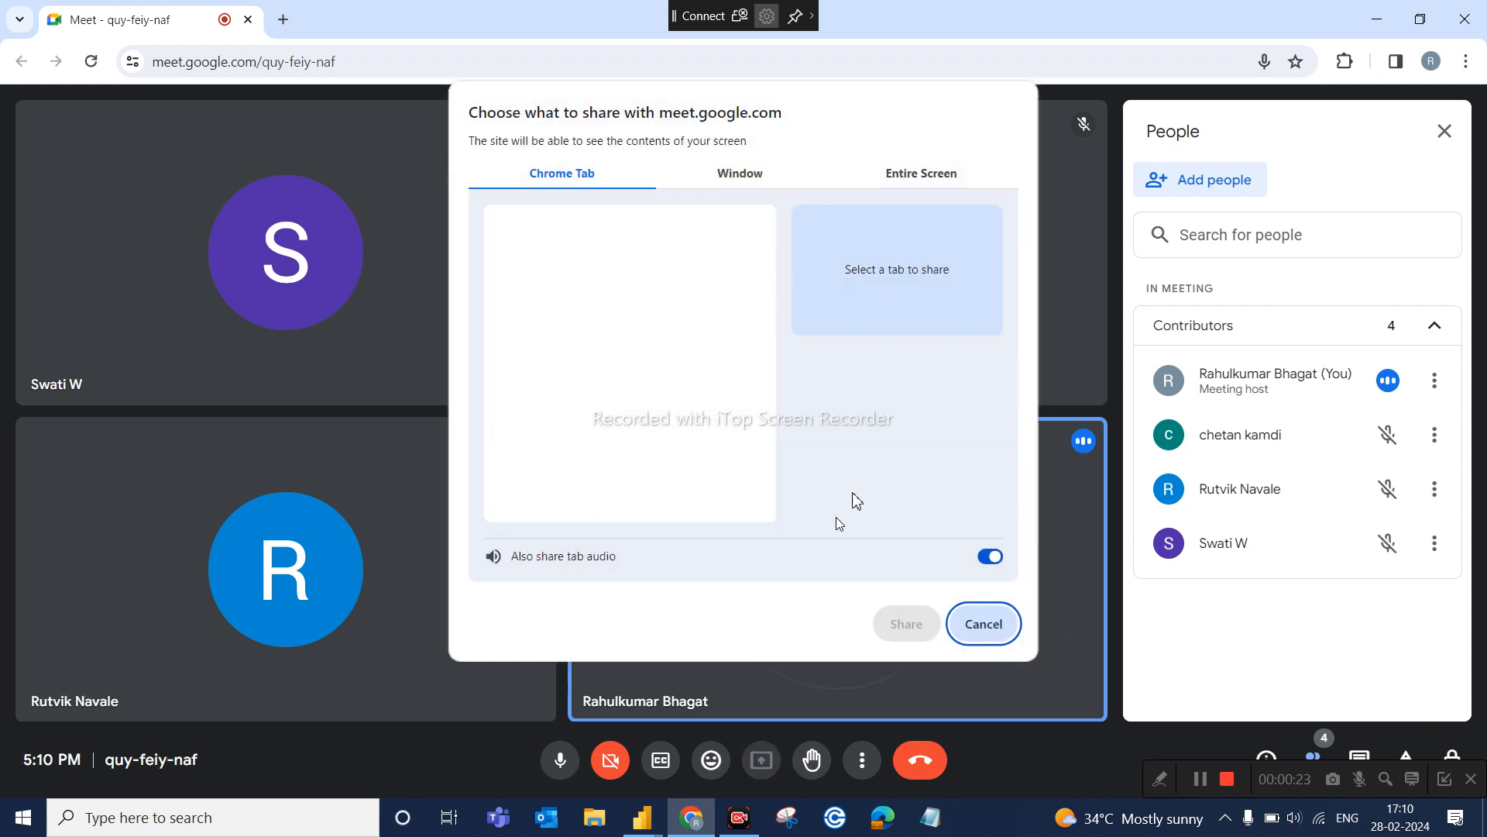
click(917, 175)
click(701, 300)
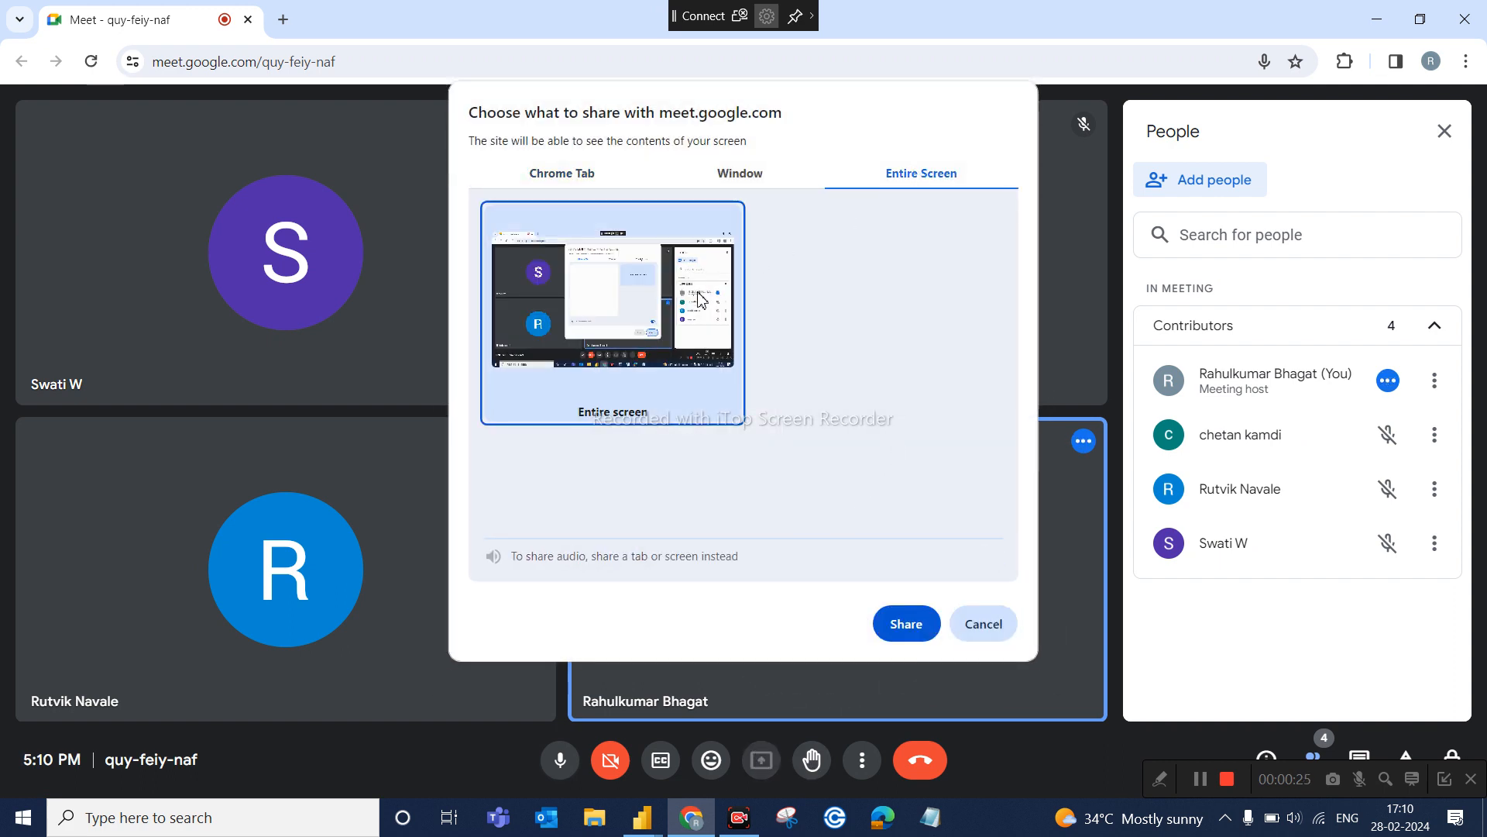
click(906, 625)
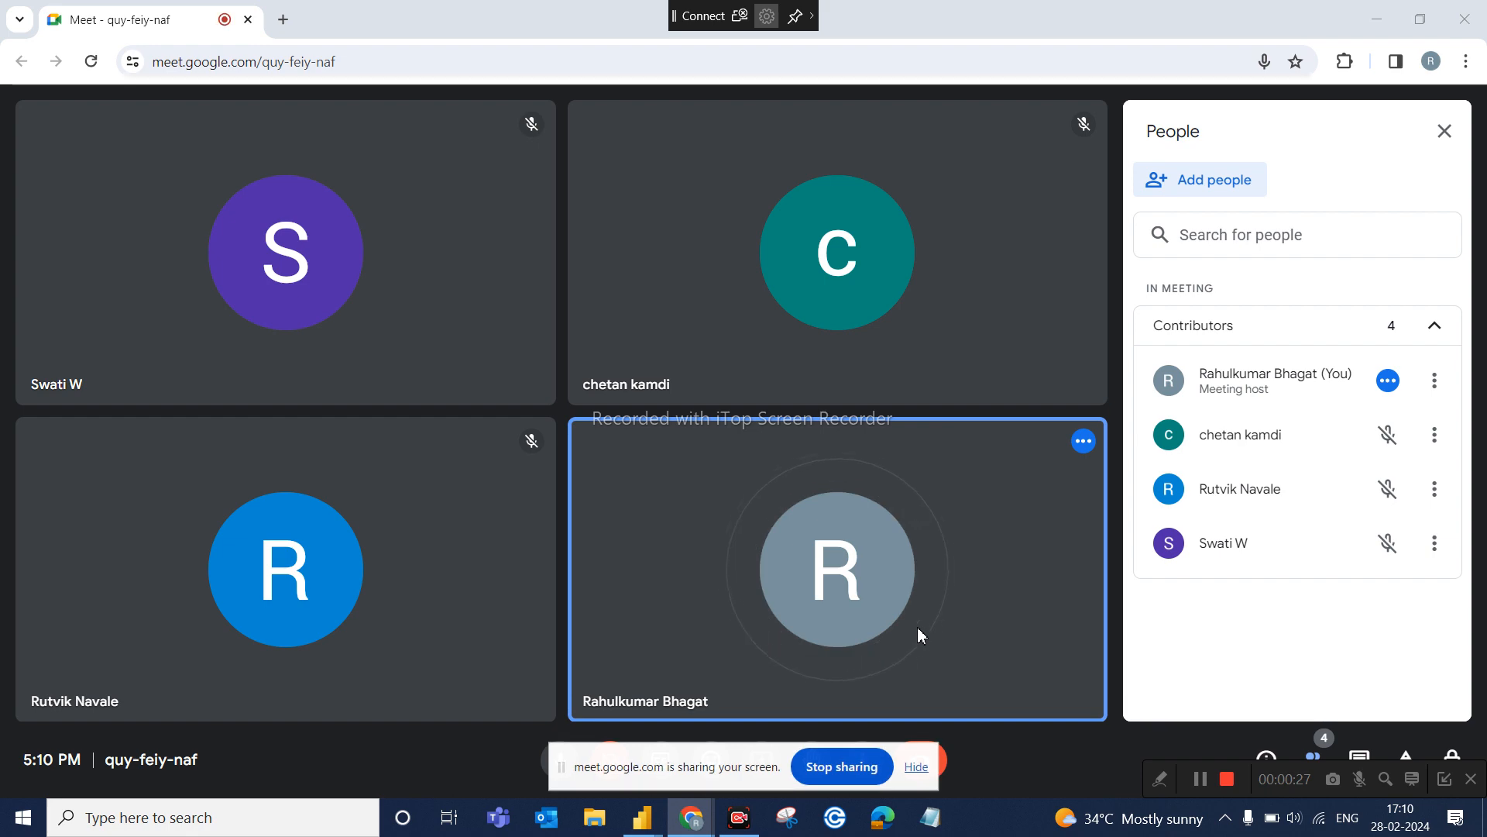
mouse_move(637, 829)
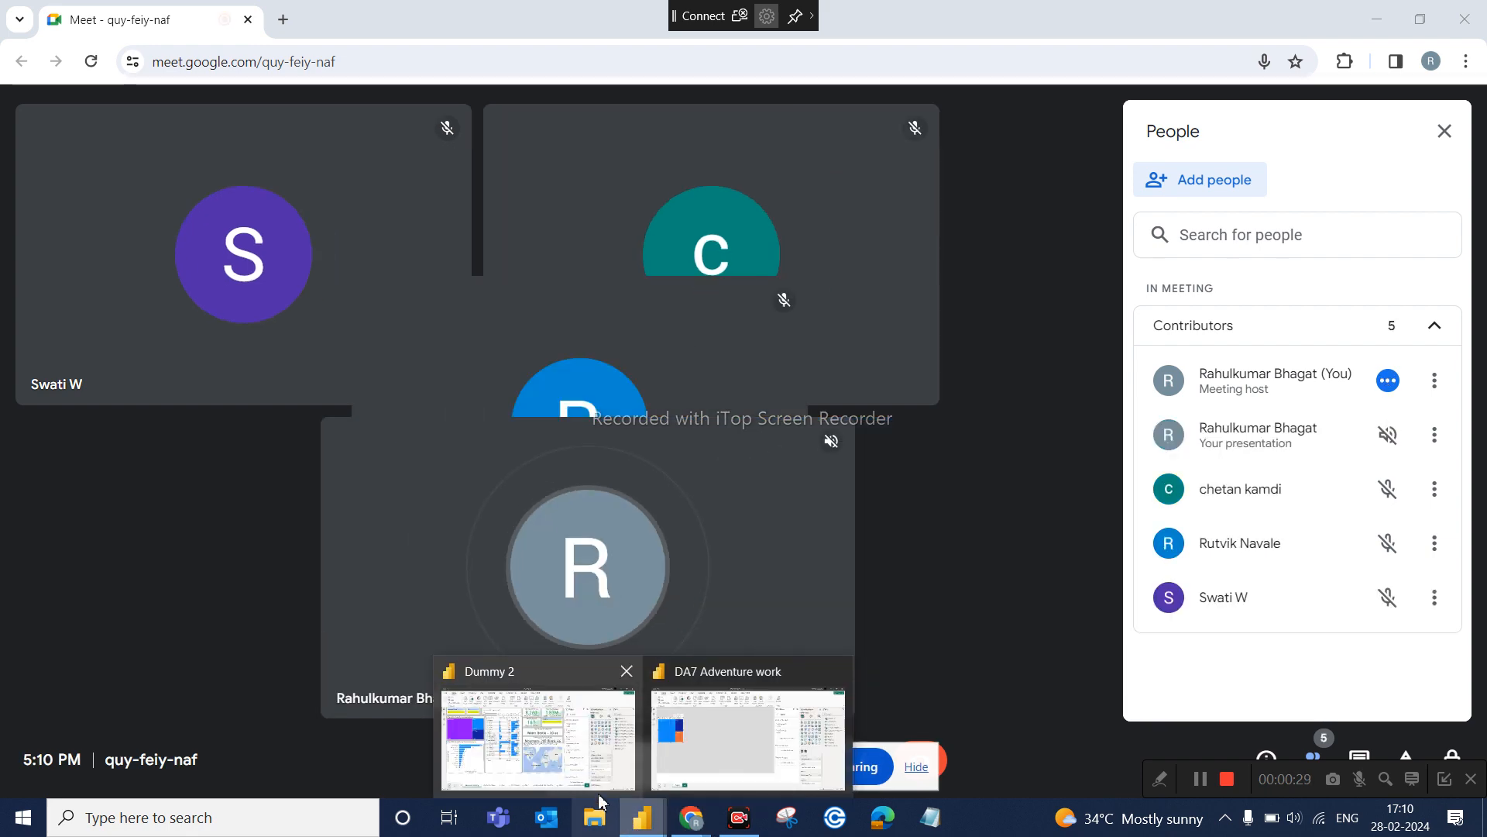
mouse_move(620, 787)
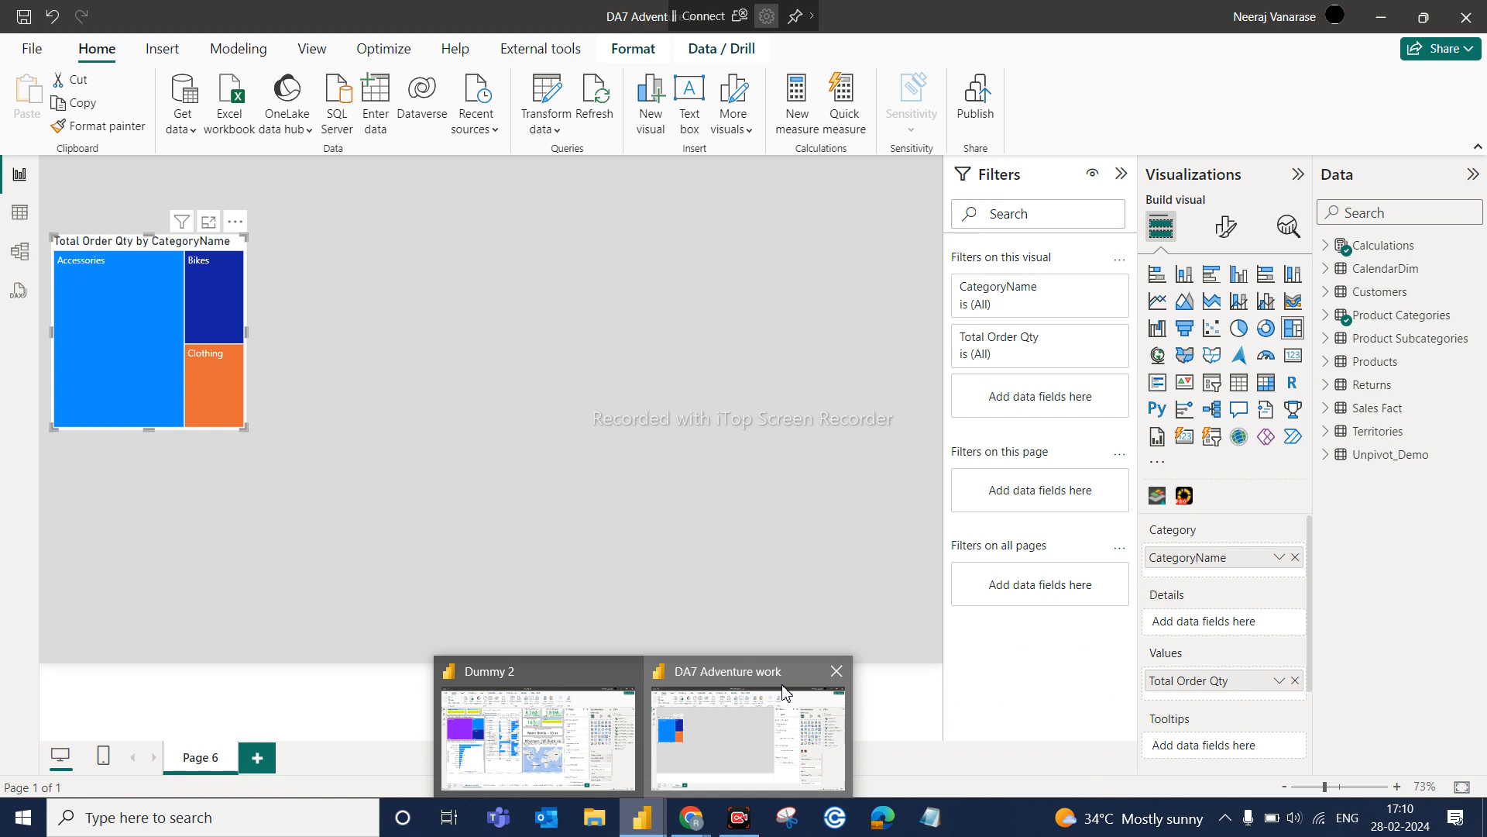
click(783, 690)
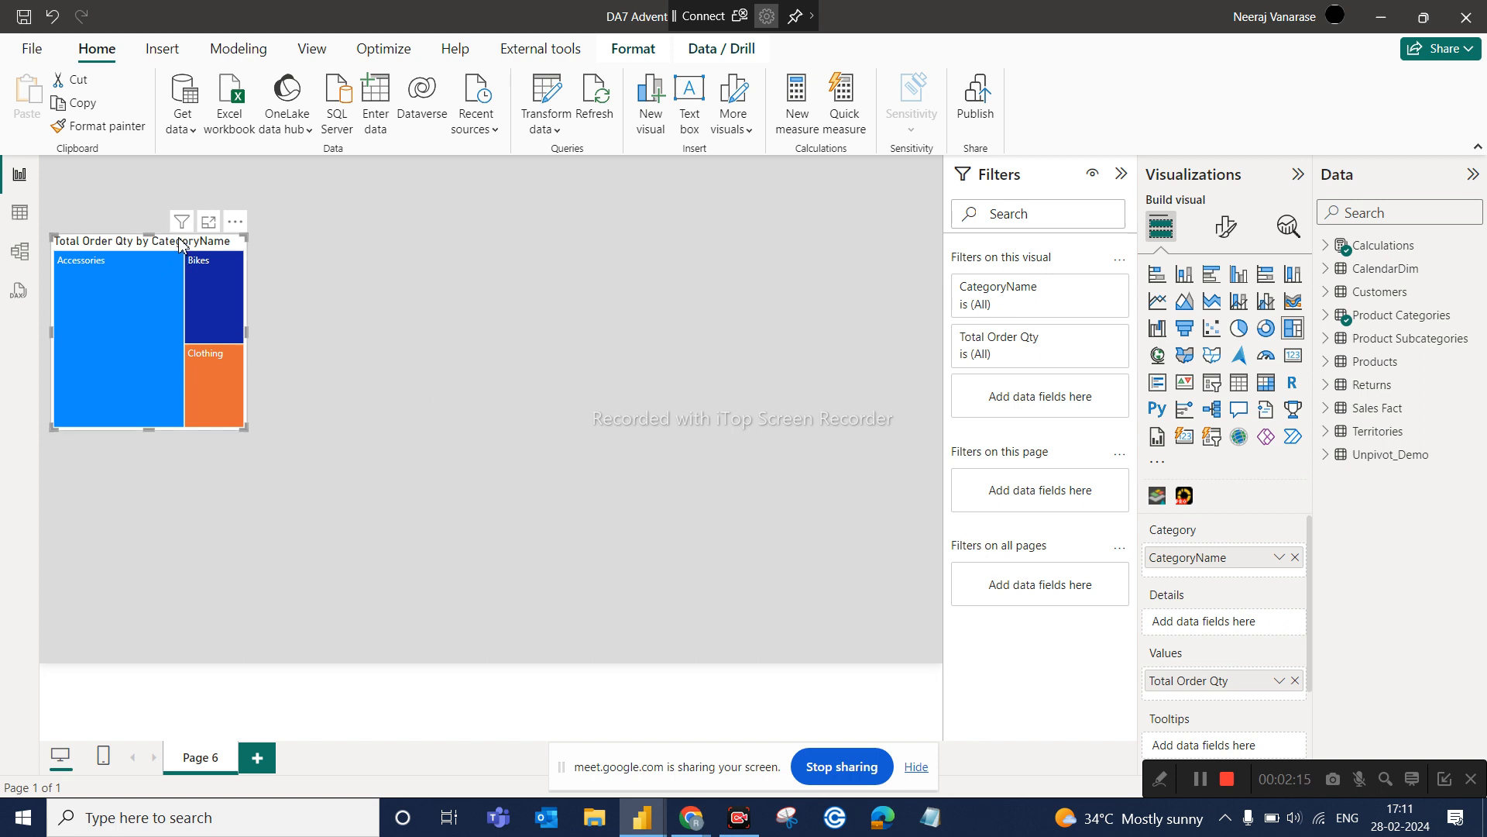
Nudge the treemap slightly down the page, expand the Calculations table, and view the Total Sales SUX measure's formula
drag(179, 242, 190, 252)
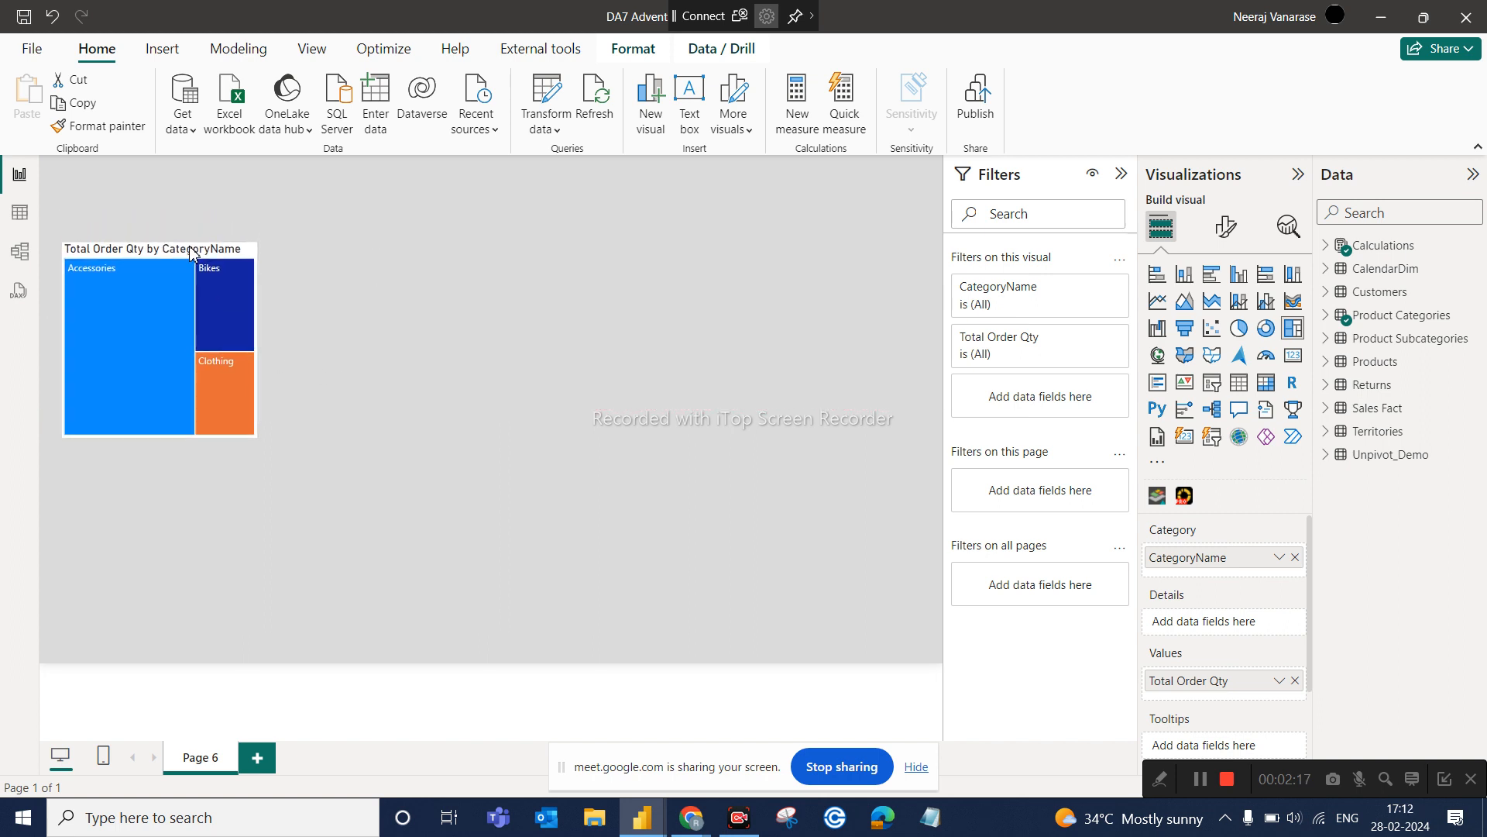
click(631, 447)
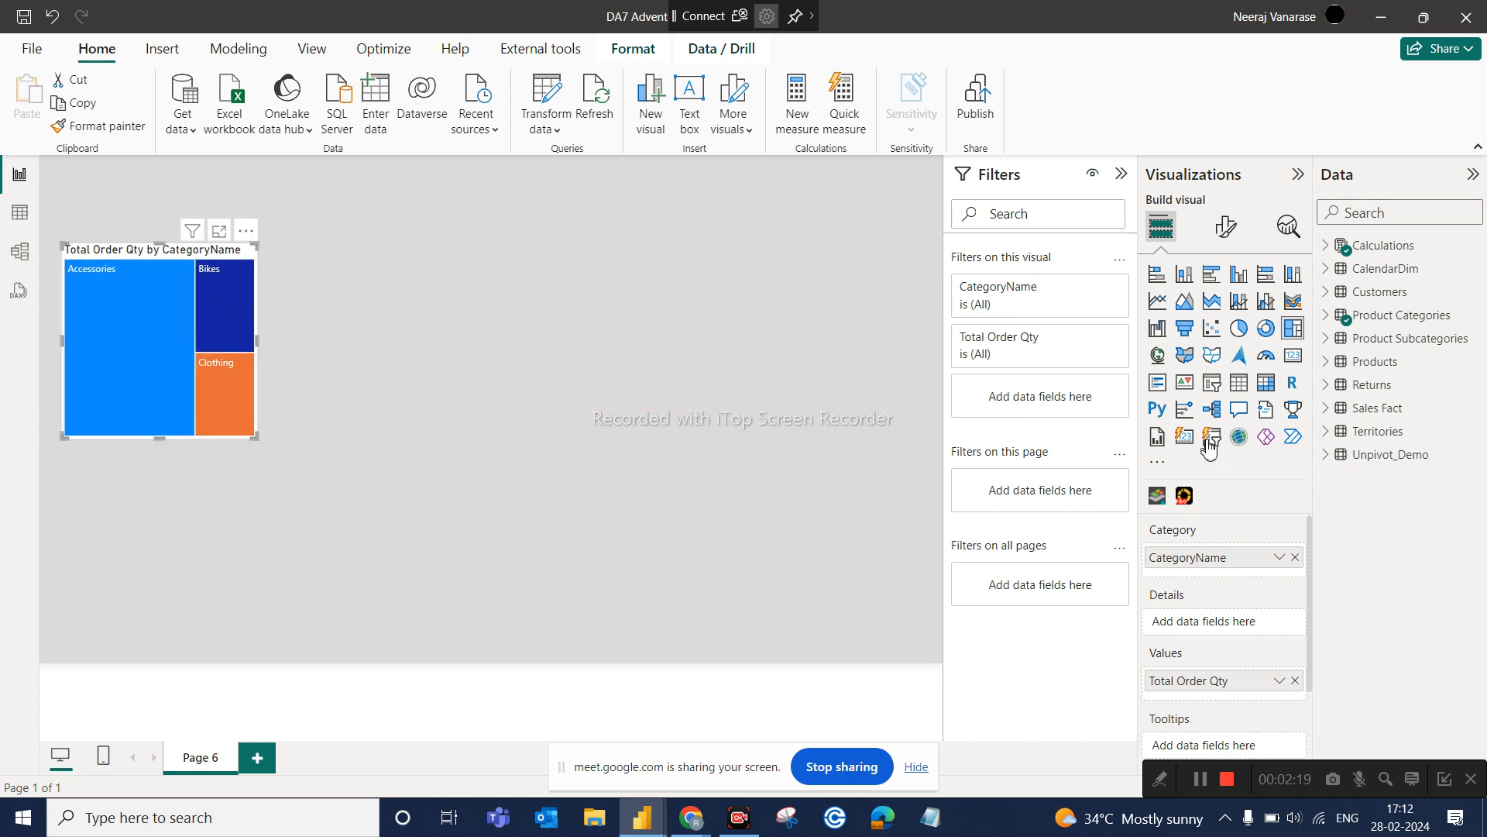
click(1327, 246)
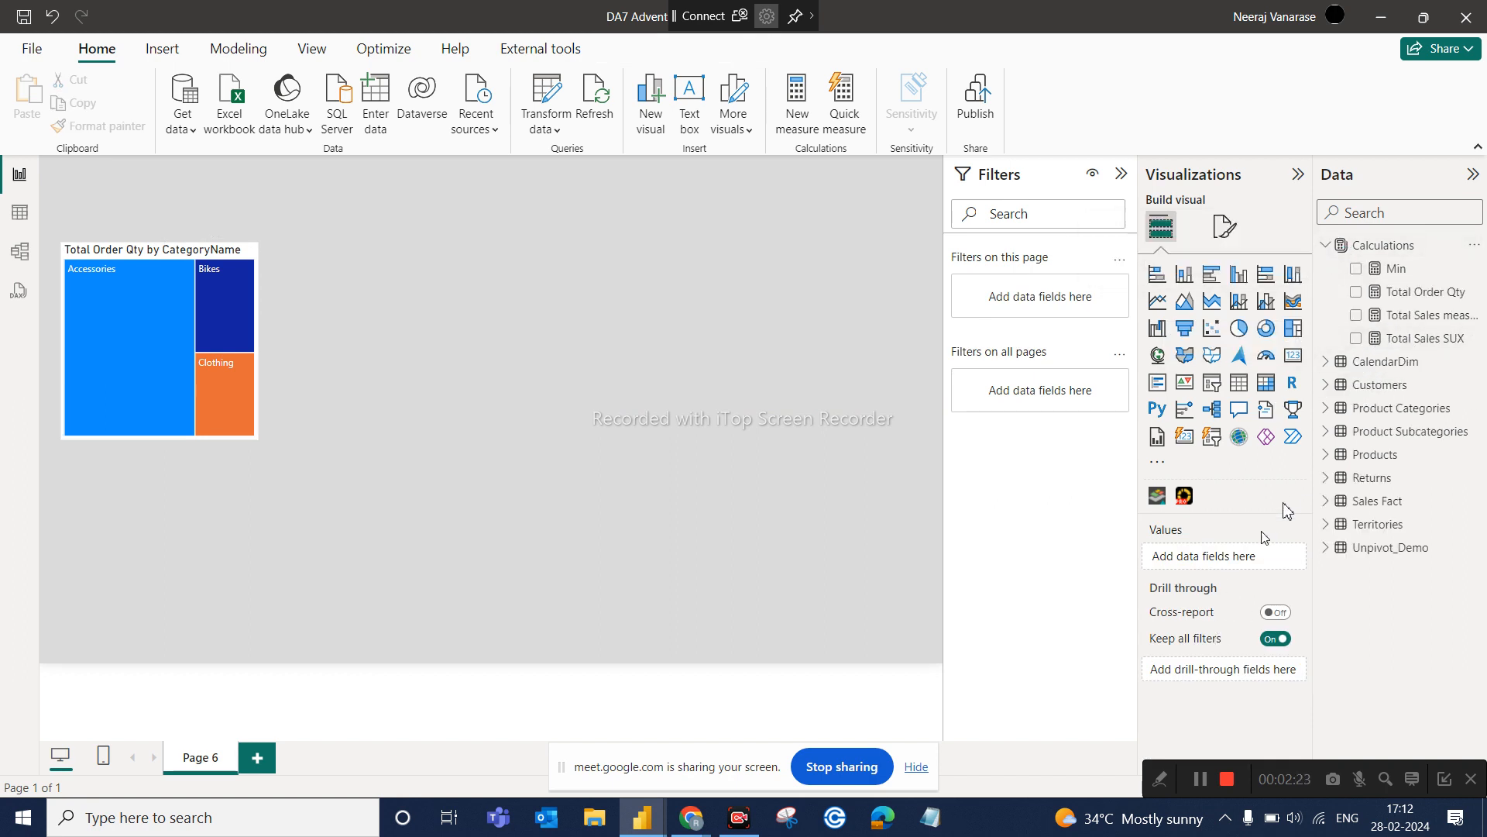
click(1418, 353)
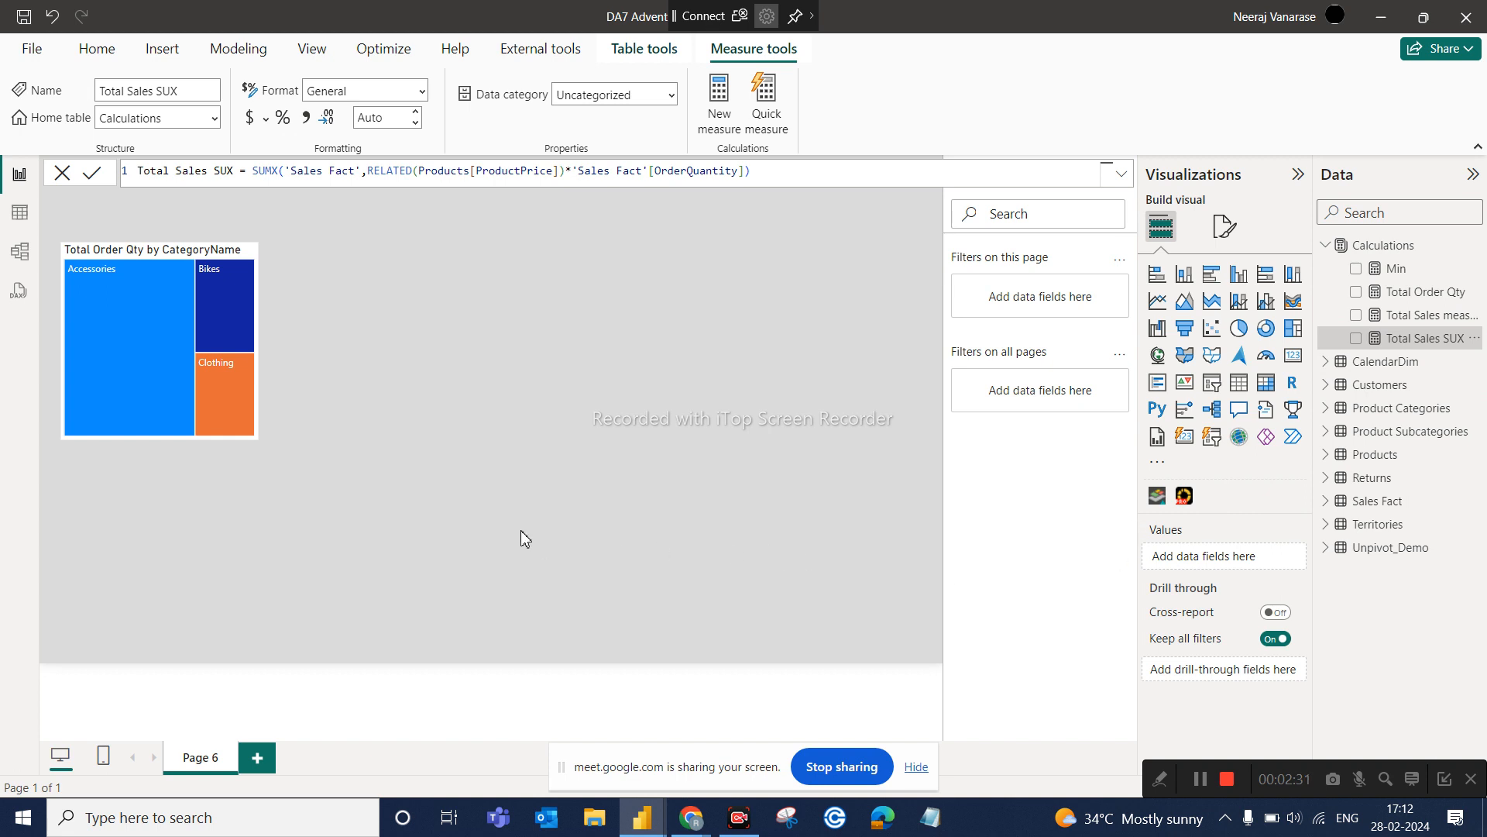
click(223, 265)
click(227, 289)
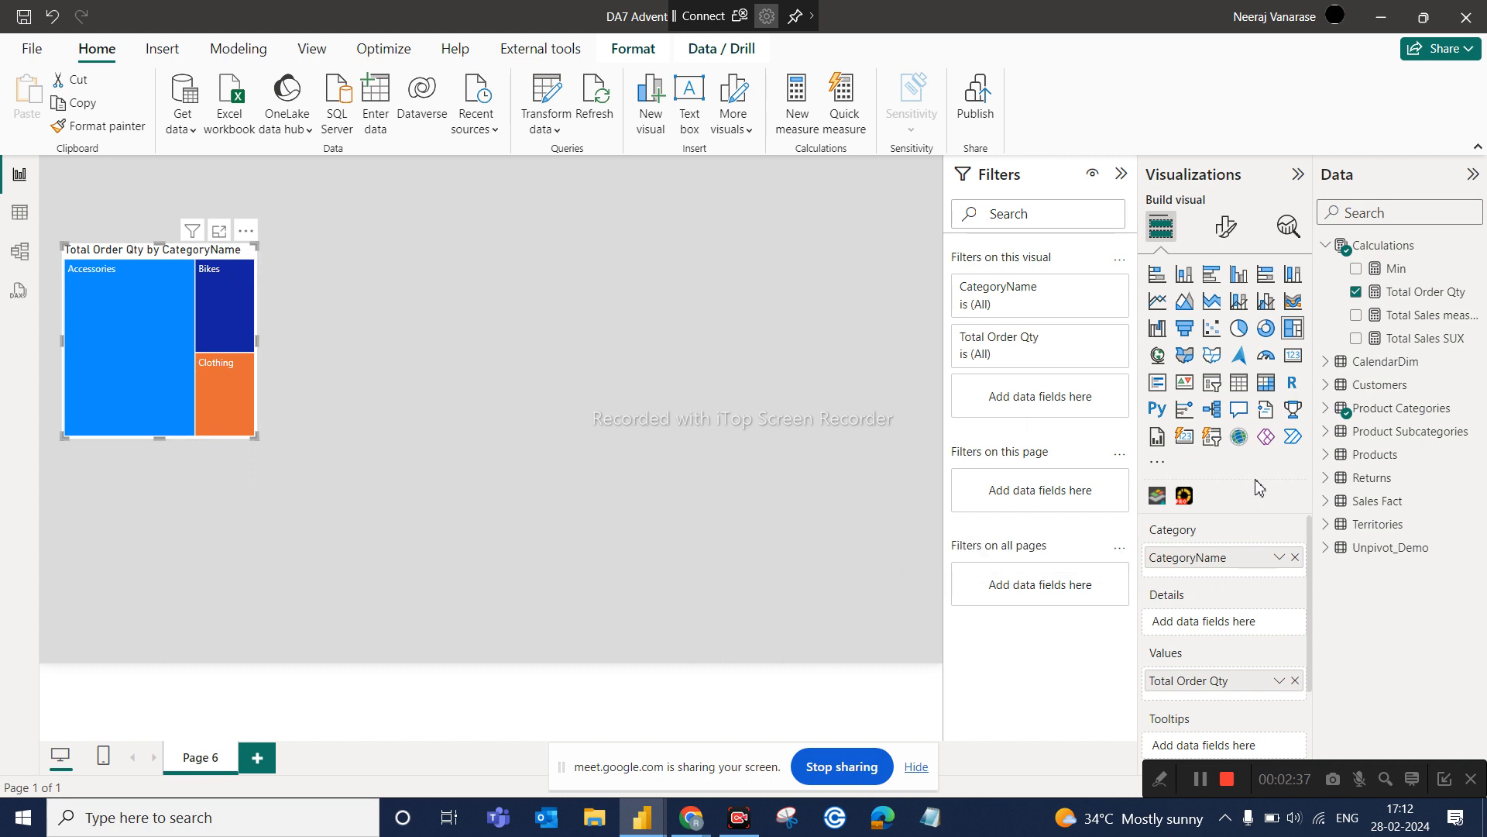
Rename the Total Sales SUX measure as Total Sales using SUMX in its formula
click(1394, 339)
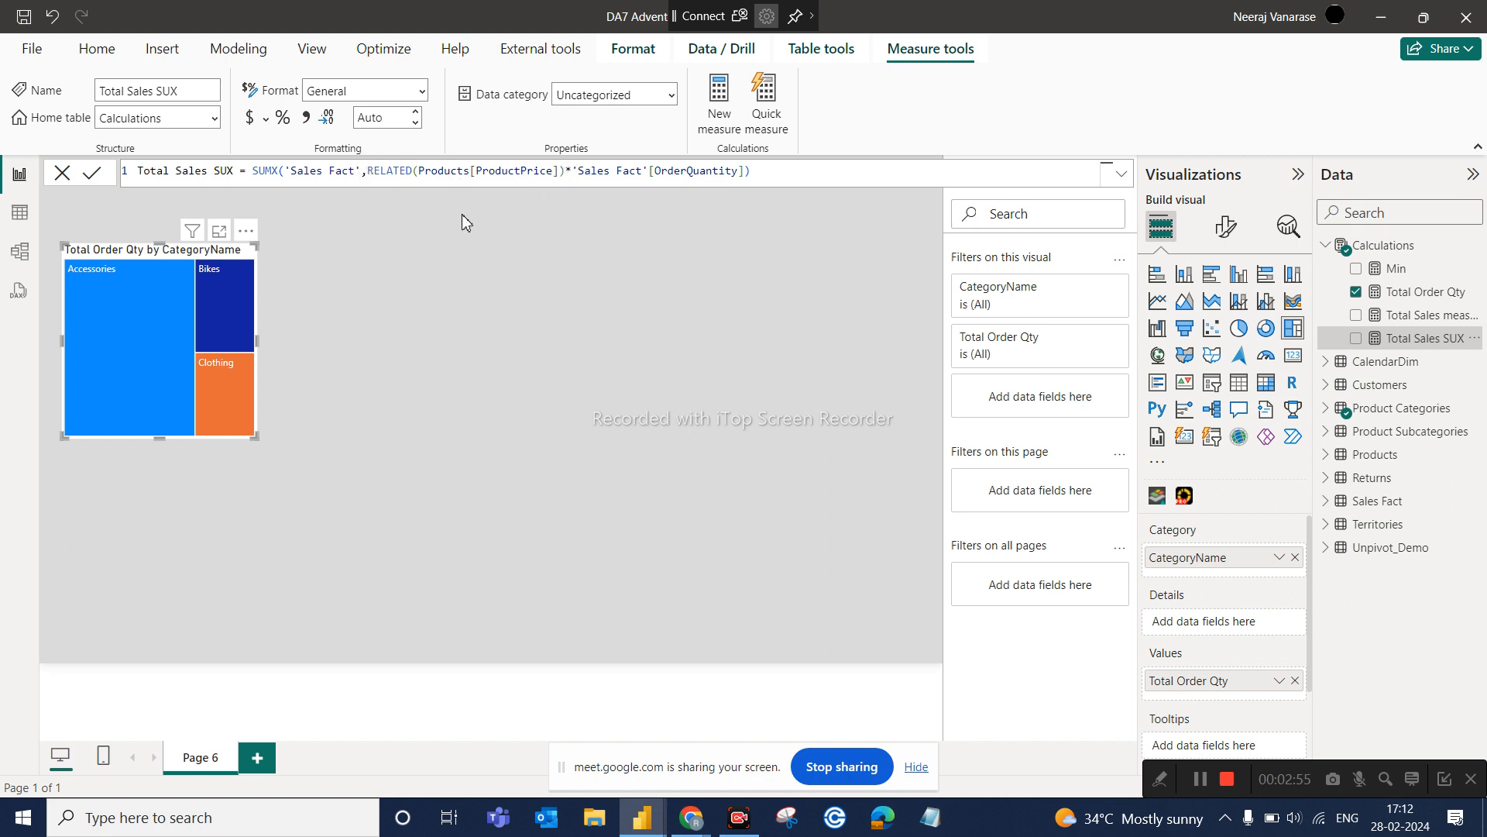
click(218, 172)
text(Using)
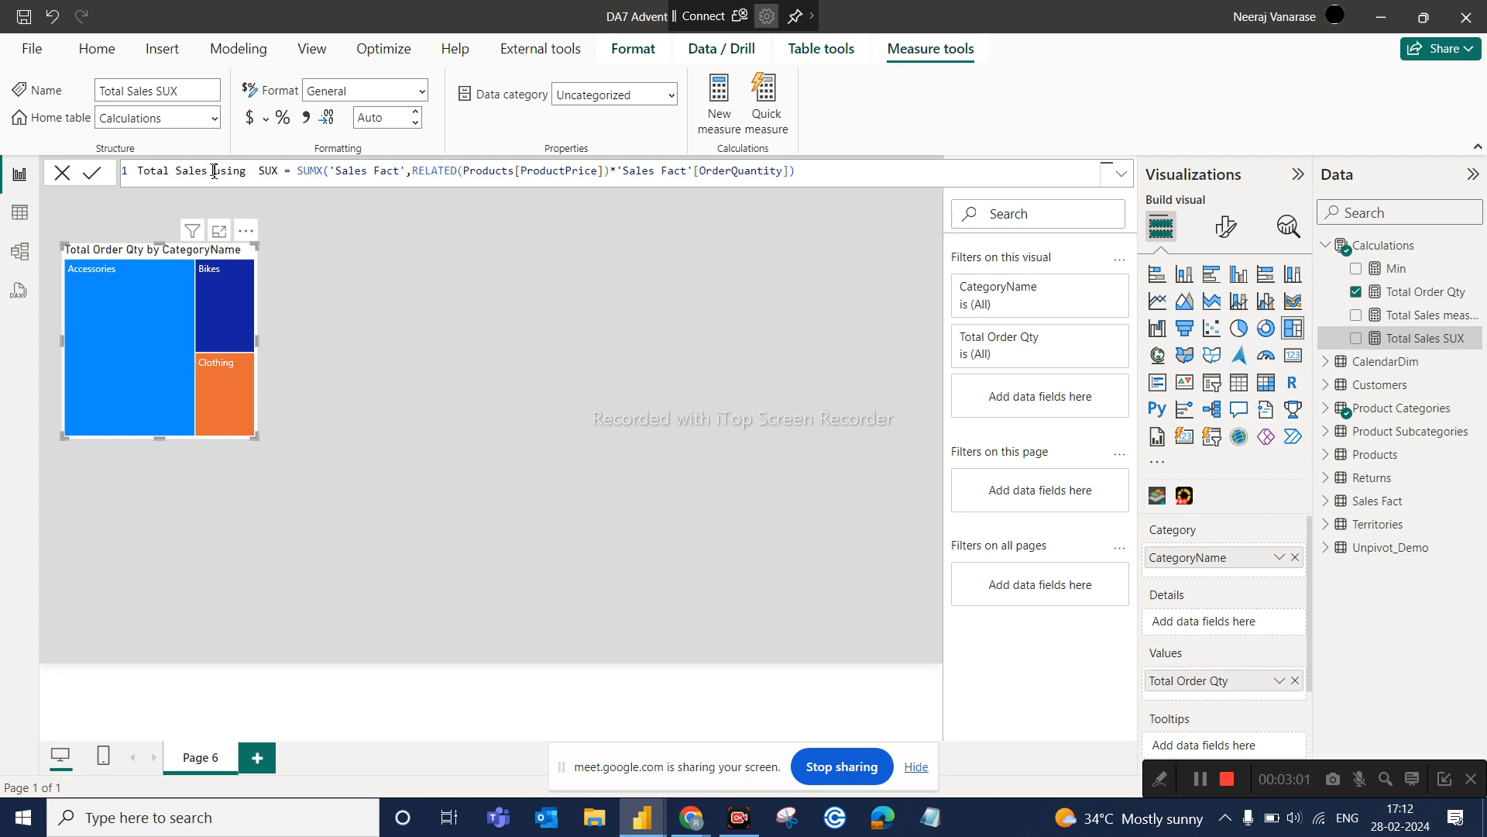
click(276, 166)
text(M)
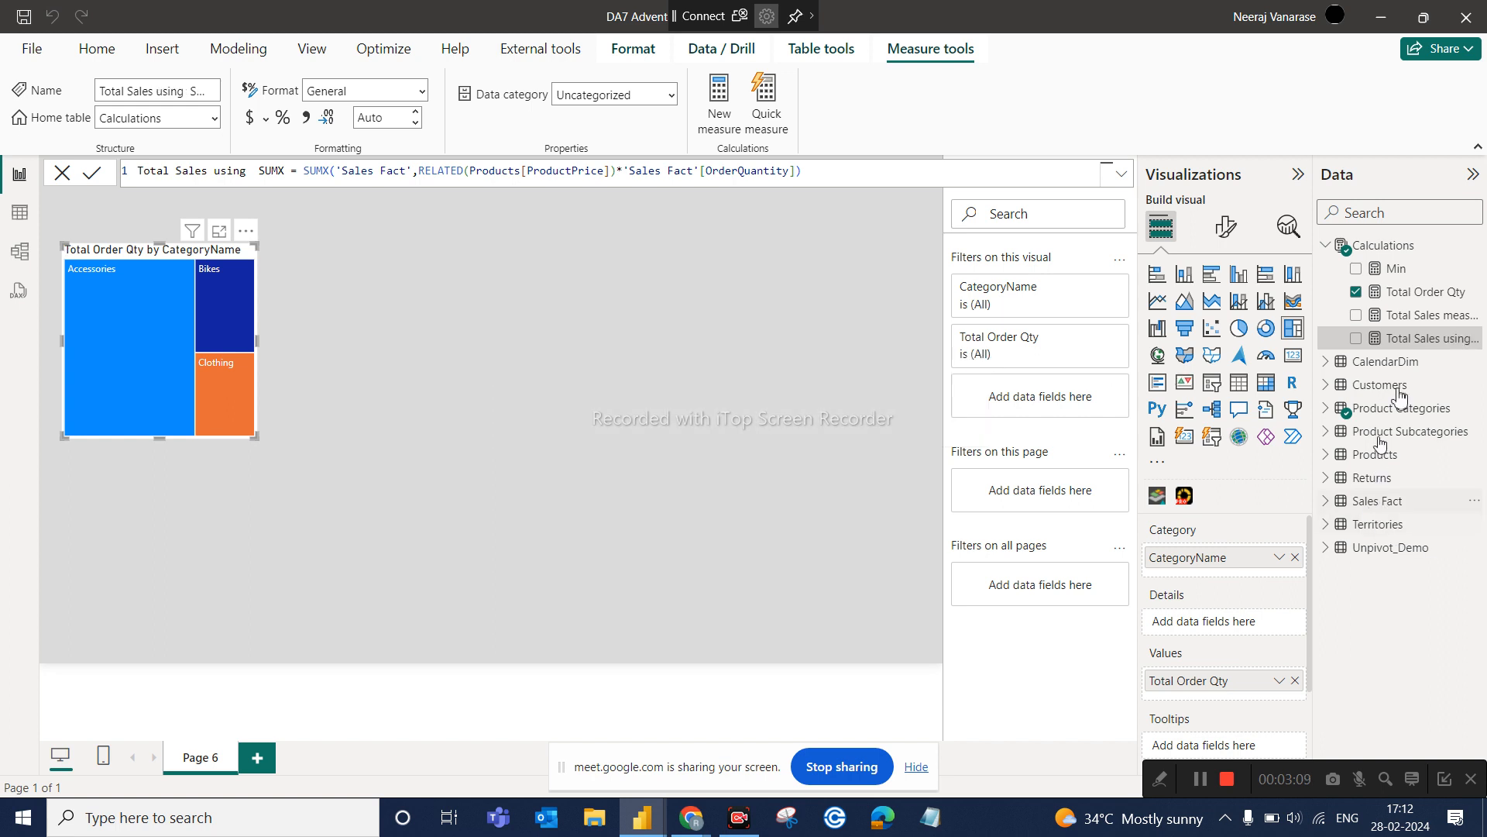
Replace Total Order Qty in the treemap's values with the Total Sales using SUMX measure
drag(1432, 339, 1278, 687)
click(1294, 705)
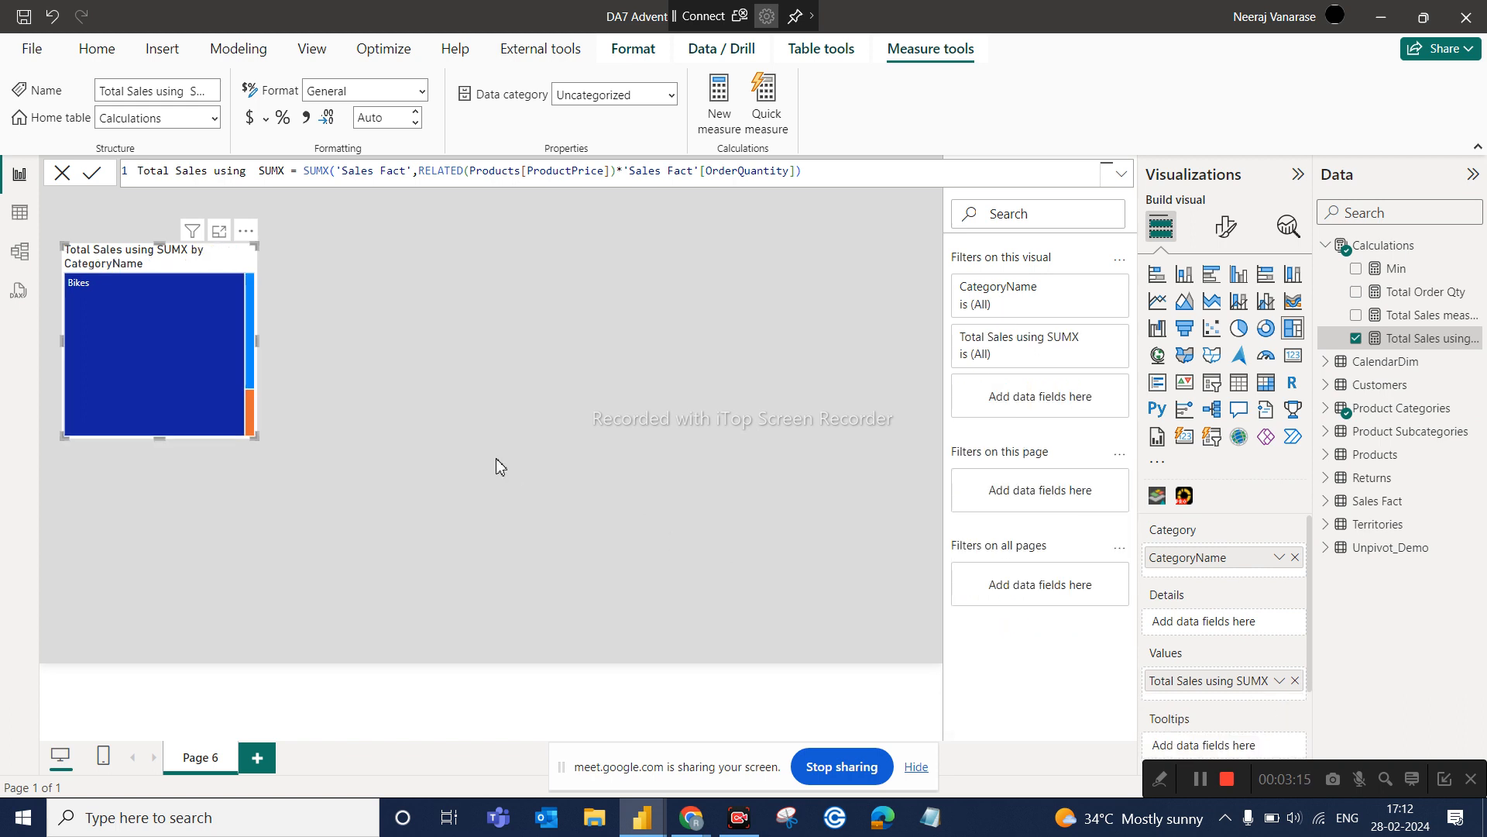
click(284, 443)
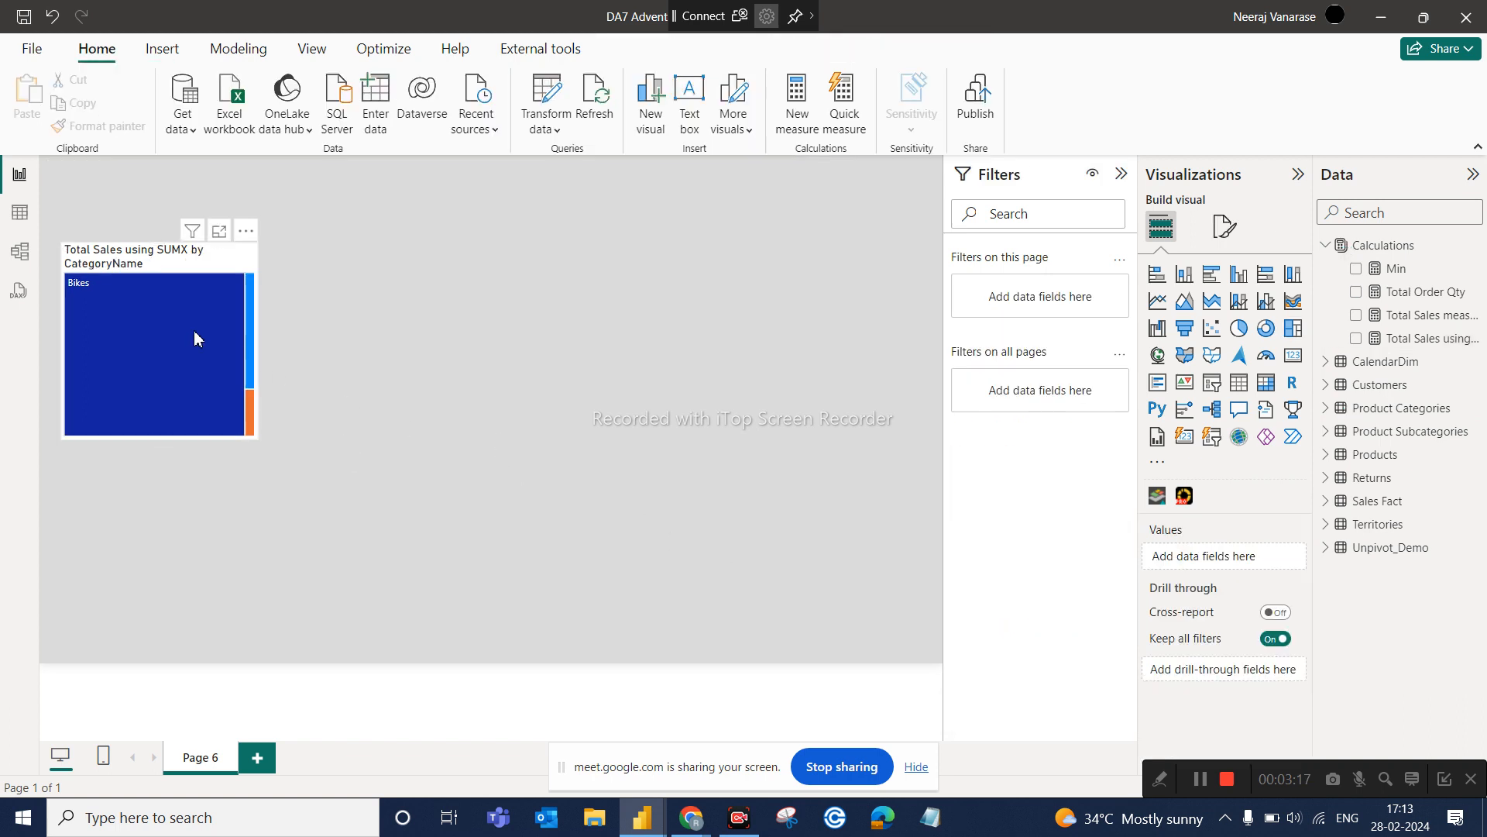
Widen the Total Sales using SUMX by CategoryName treemap and delete it from the report page
click(205, 268)
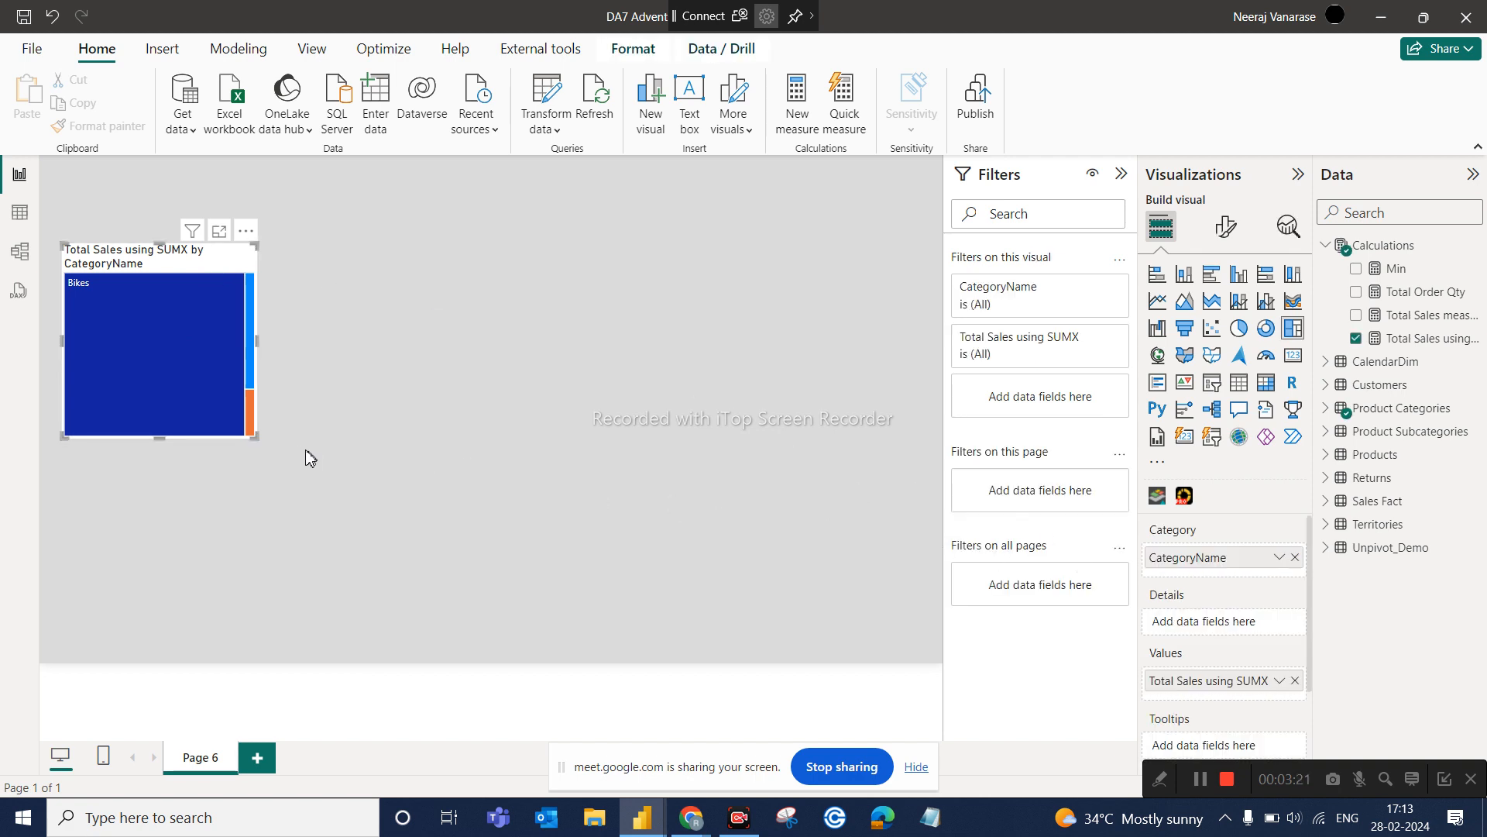
drag(254, 438, 379, 449)
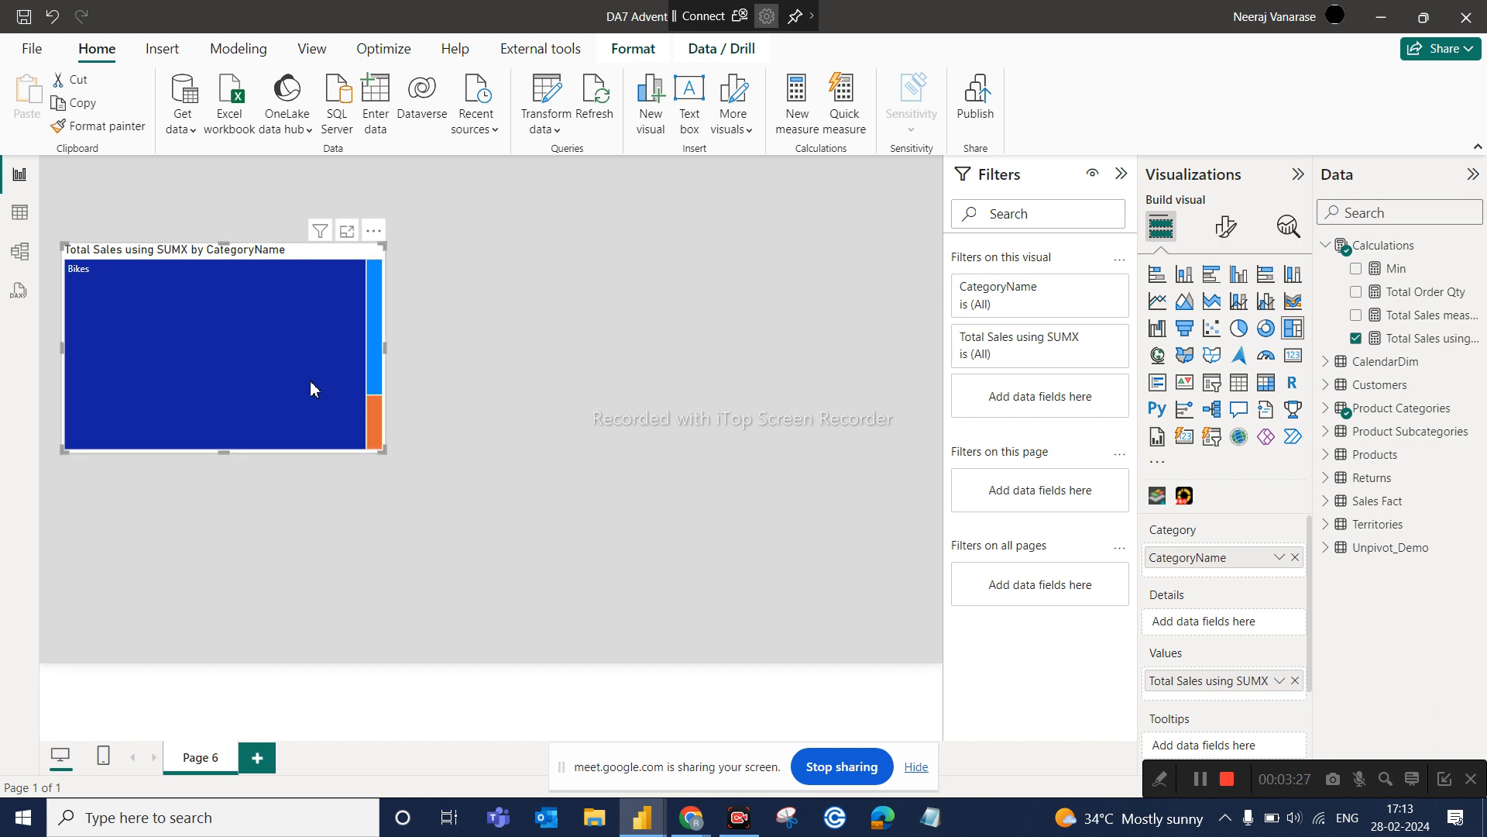
key(Delete)
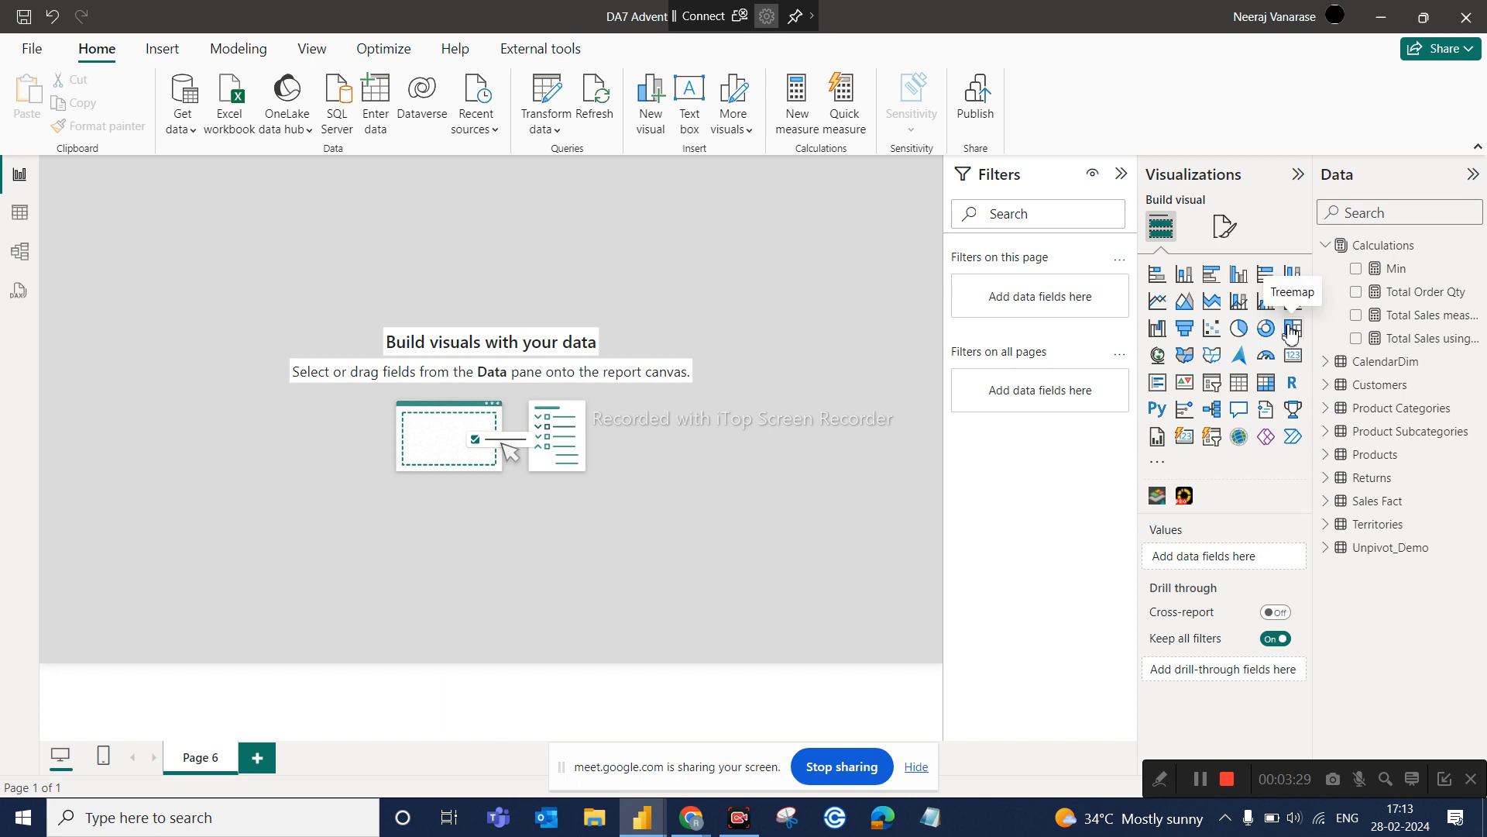
Insert a new treemap, move it slightly down the page, and assign Total Sales using SUMX as its value
click(1291, 332)
drag(193, 189, 197, 280)
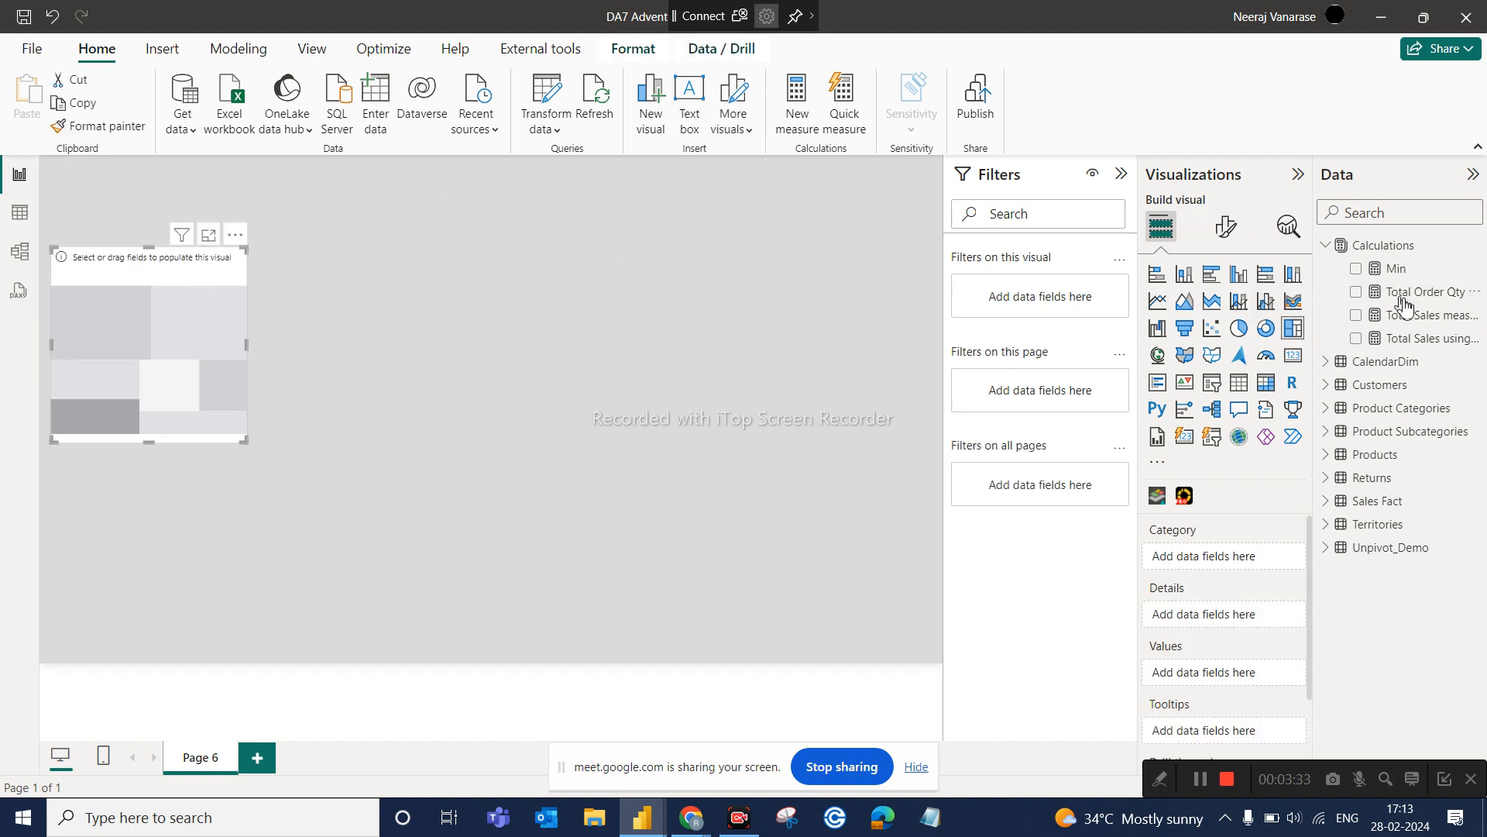
drag(1421, 339, 1256, 681)
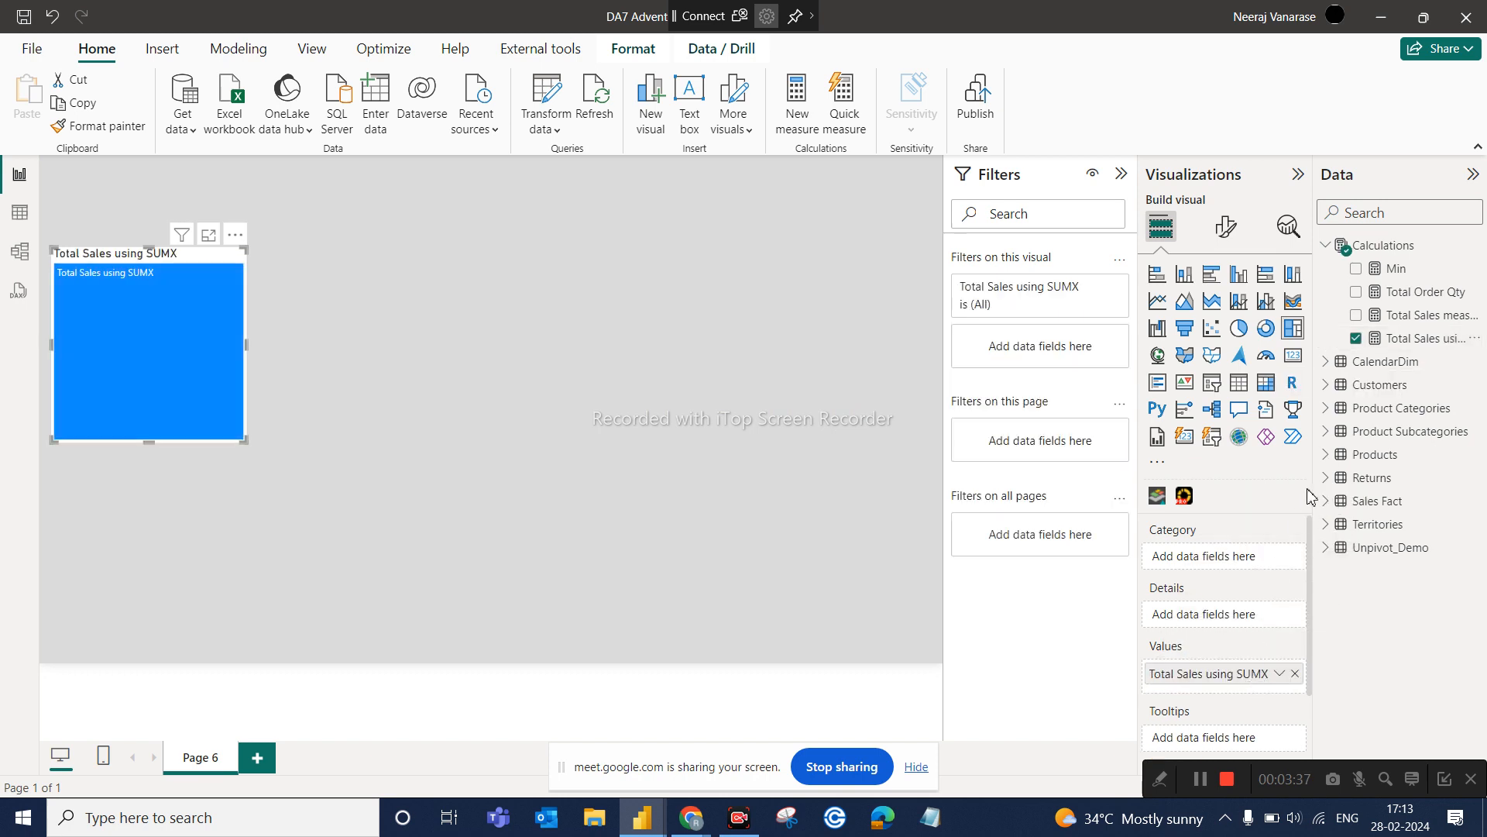
mouse_move(173, 376)
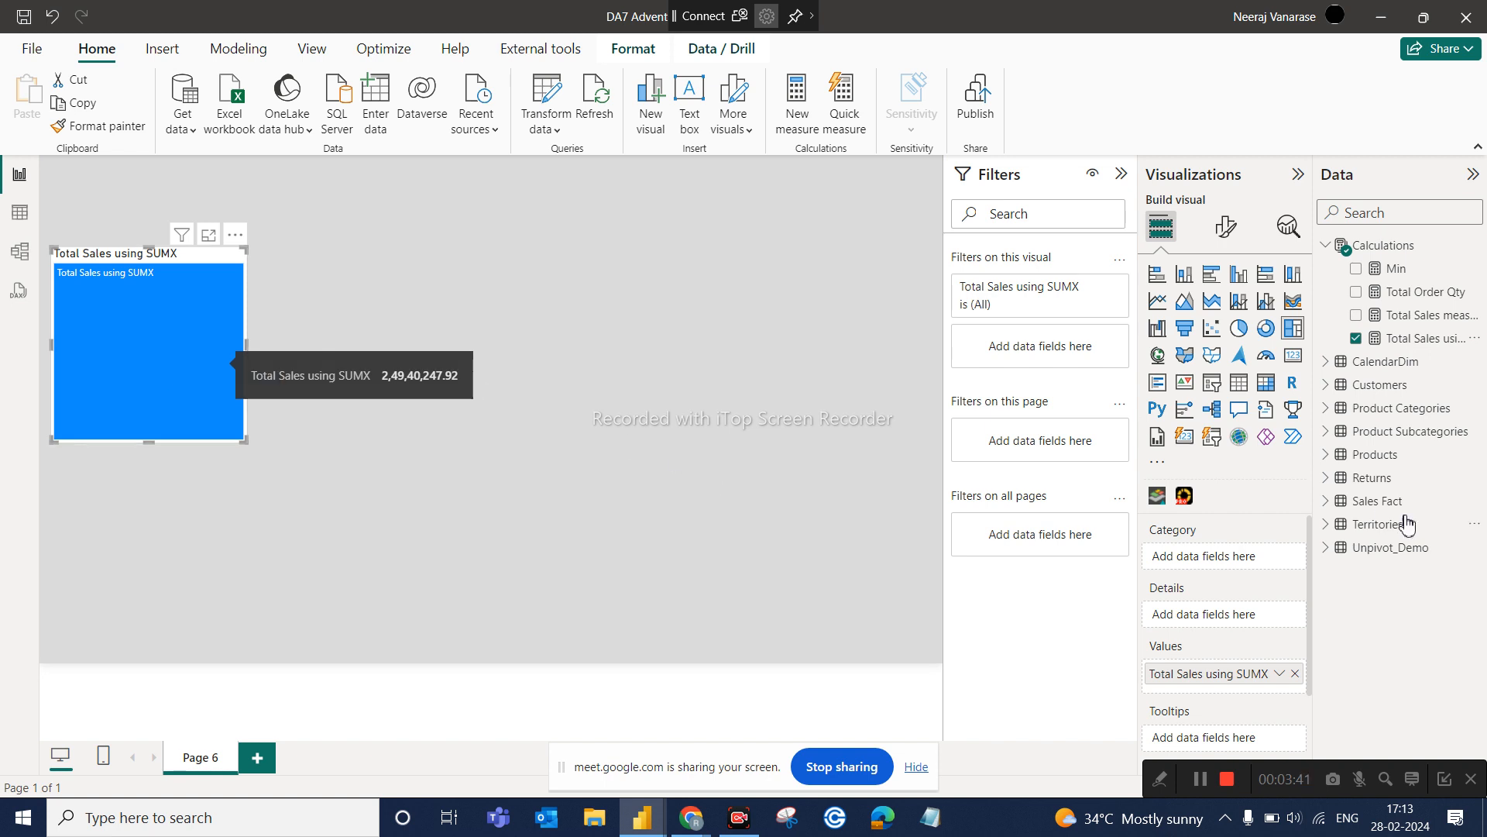
Find CategoryName by searching the data fields for "cate", assign it as the treemap's category, and widen the visual
click(1392, 216)
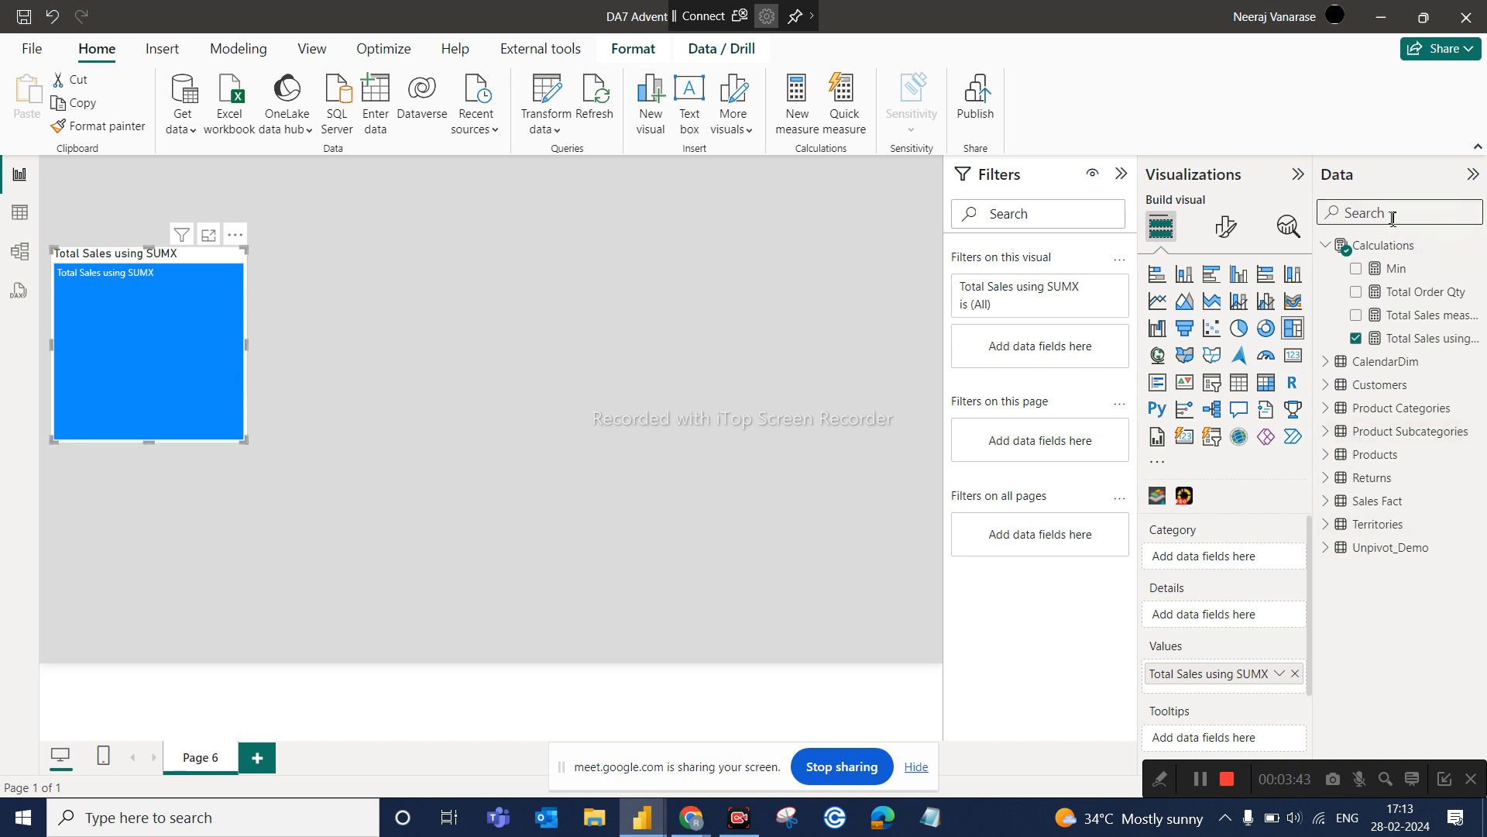
text(cate)
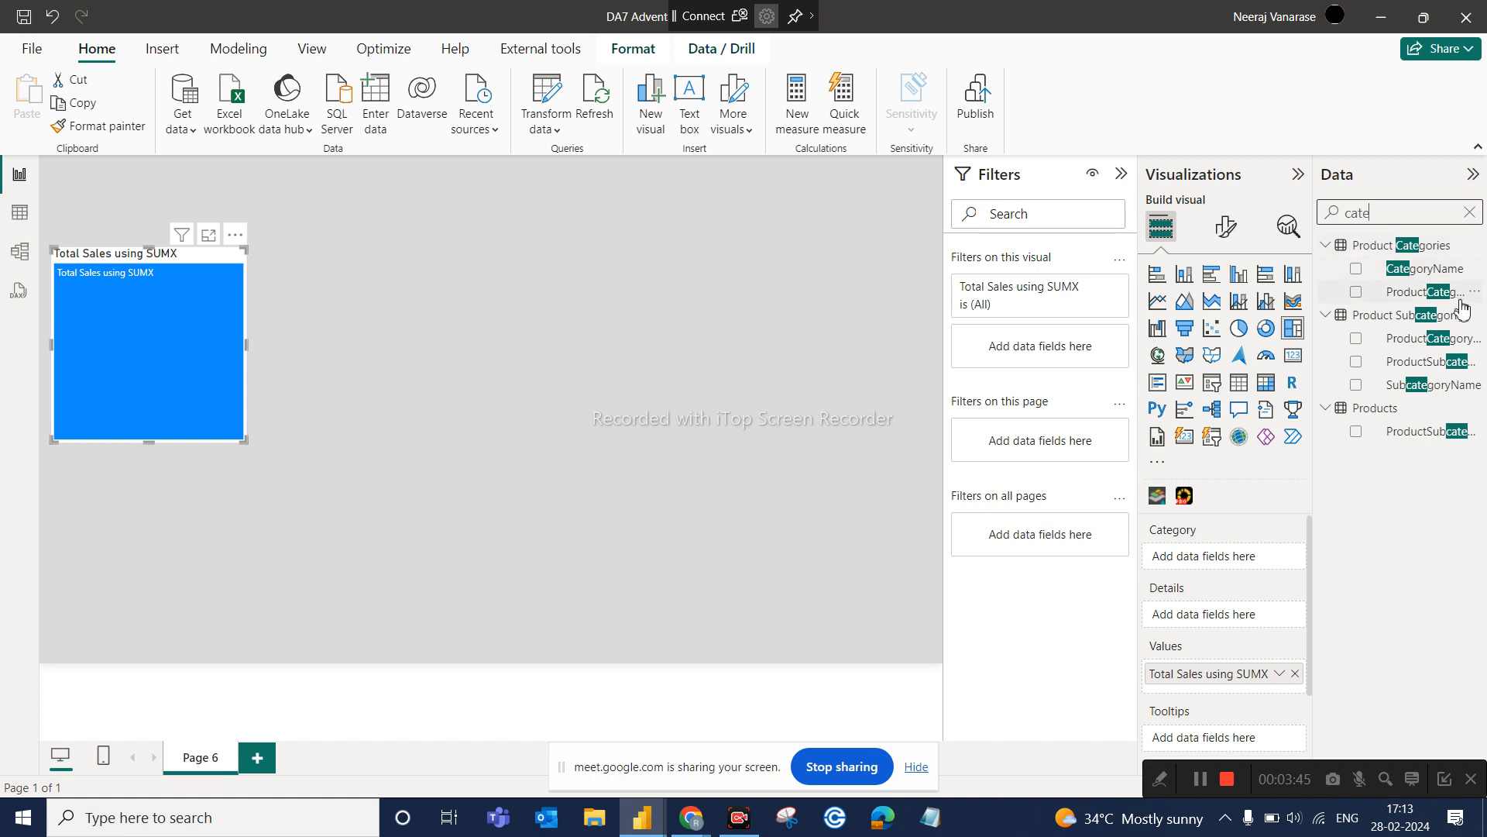
drag(1441, 274, 1272, 557)
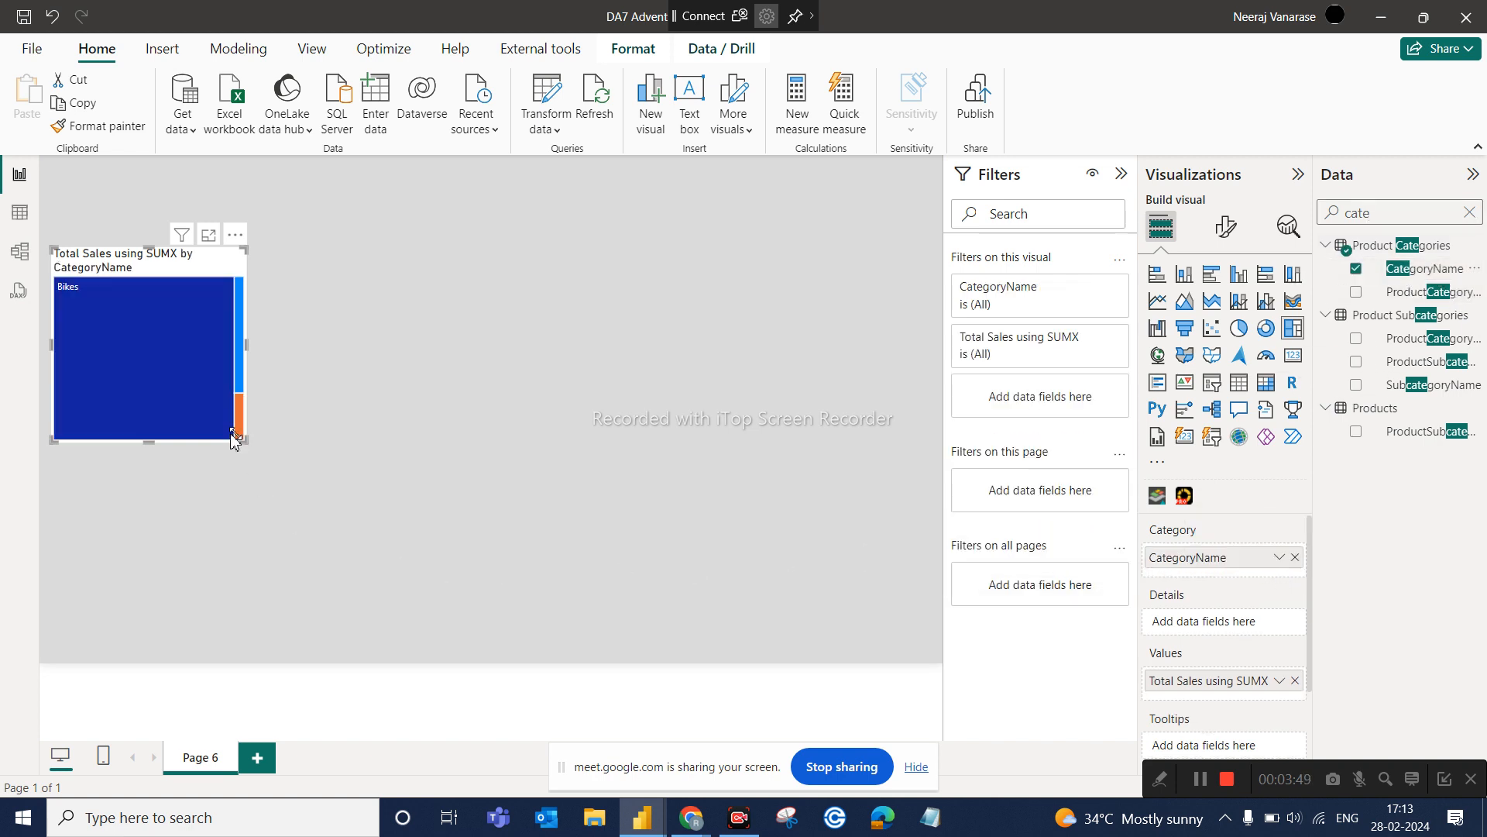
drag(245, 439, 320, 438)
Duplicate the Total Sales using SUMX treemap and place the copy beside the original
key(ctrl+c)
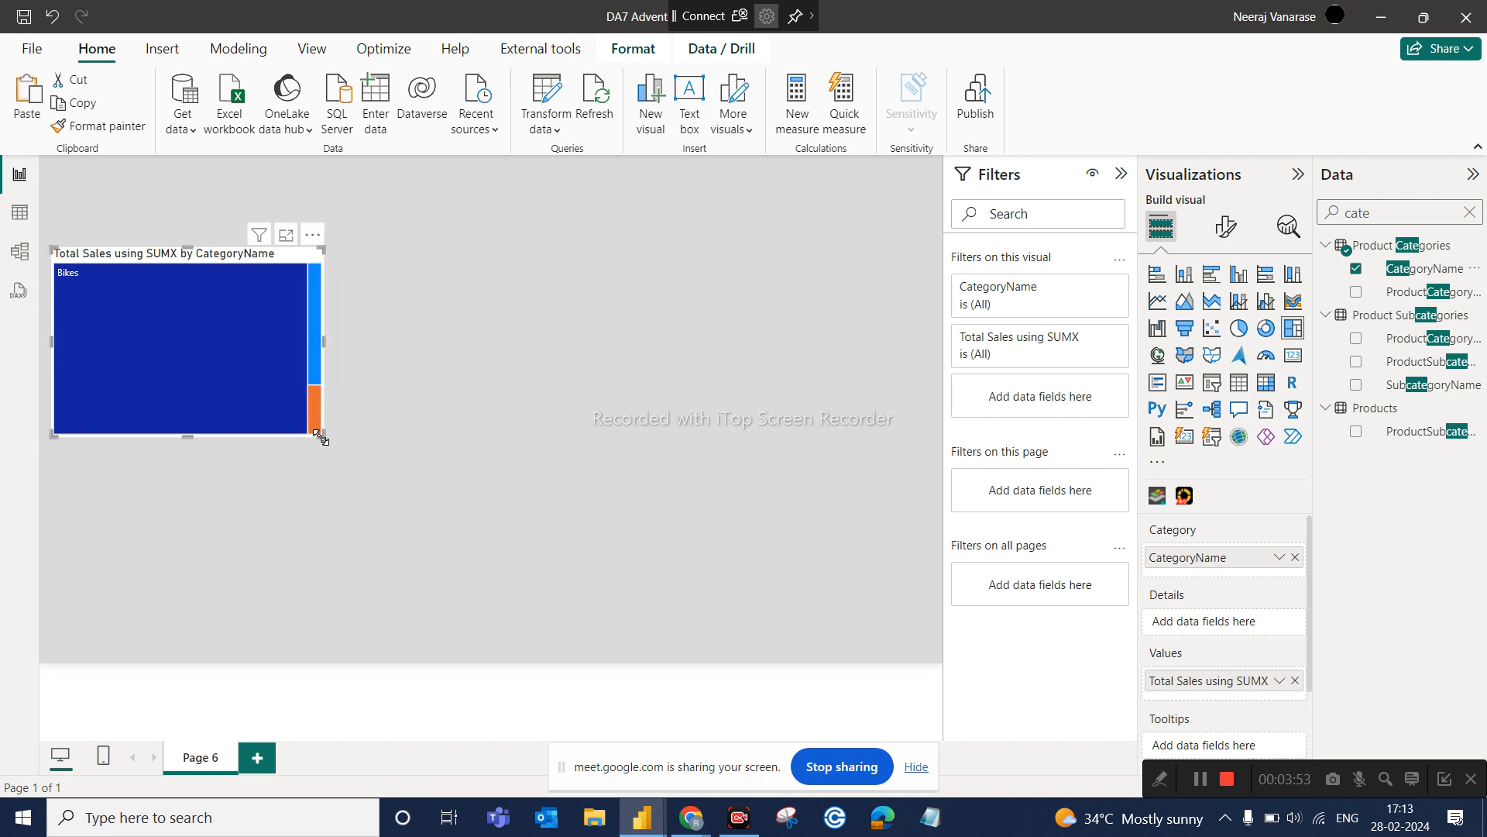
key(ctrl+v)
drag(620, 421, 646, 439)
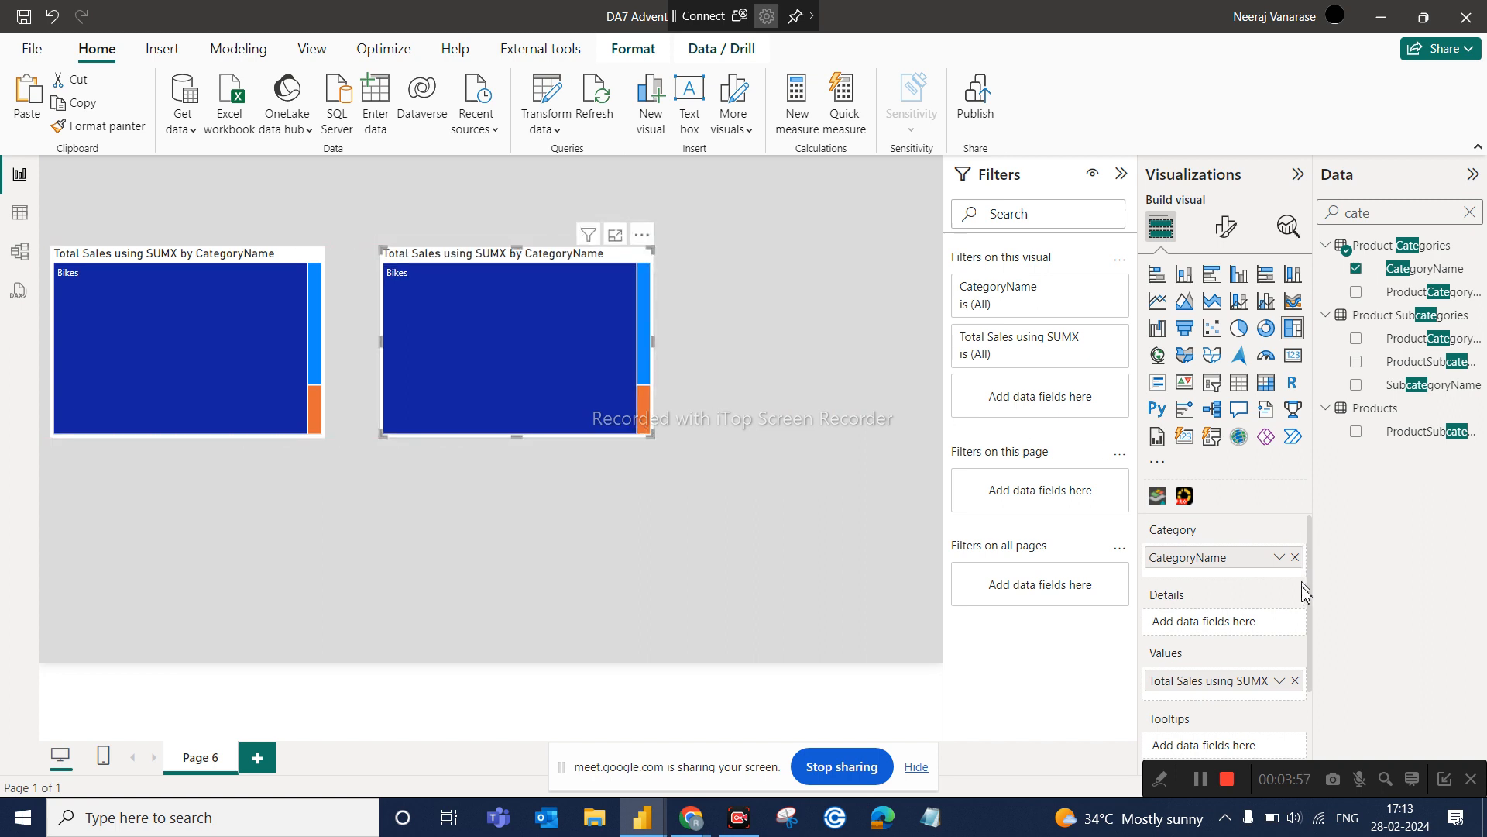
Replace Total Sales using SUMX in the duplicate treemap's values with the Total Order Qty measure
click(1294, 680)
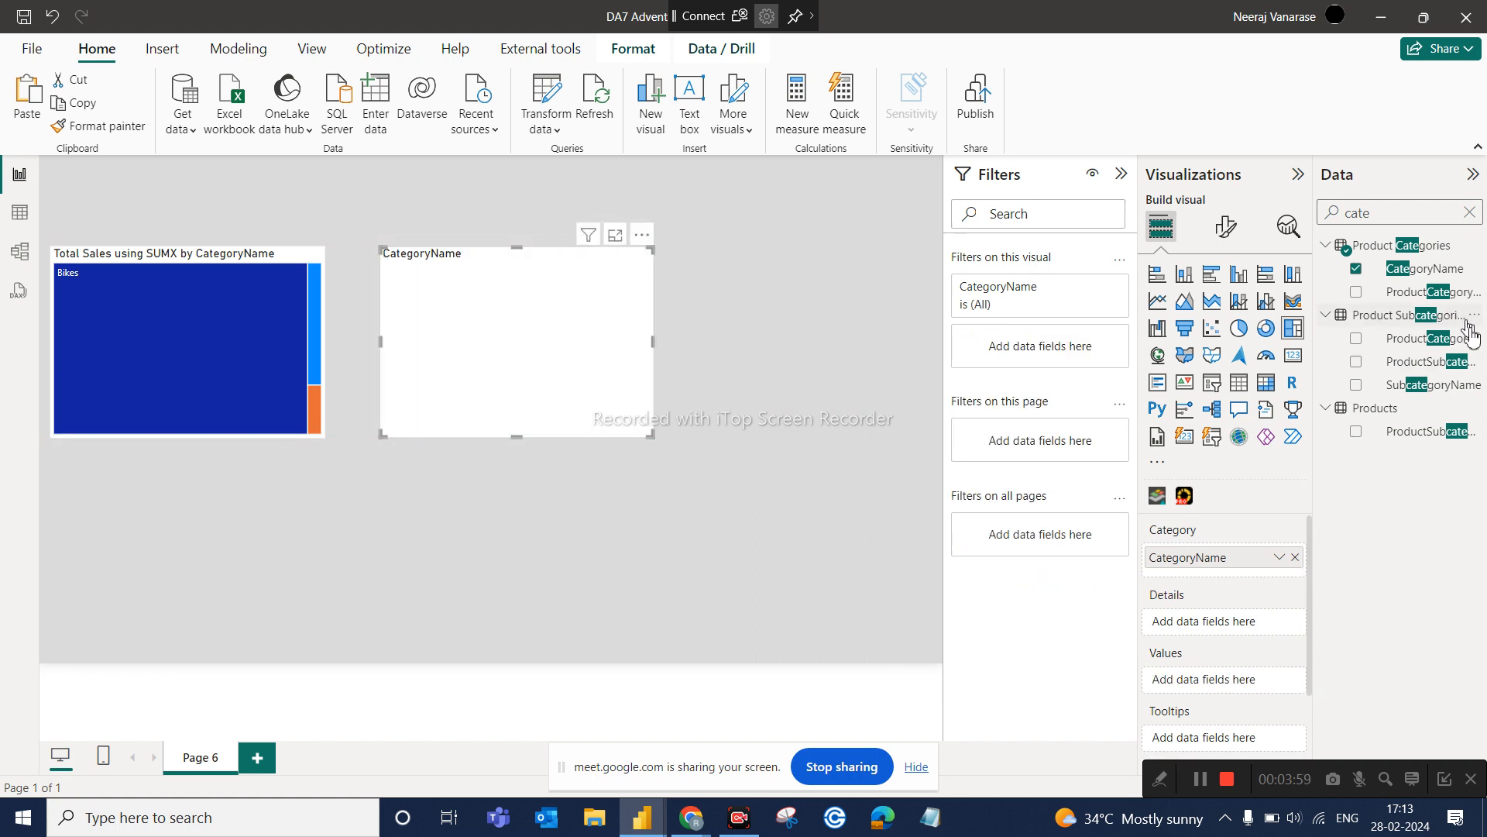
click(1469, 211)
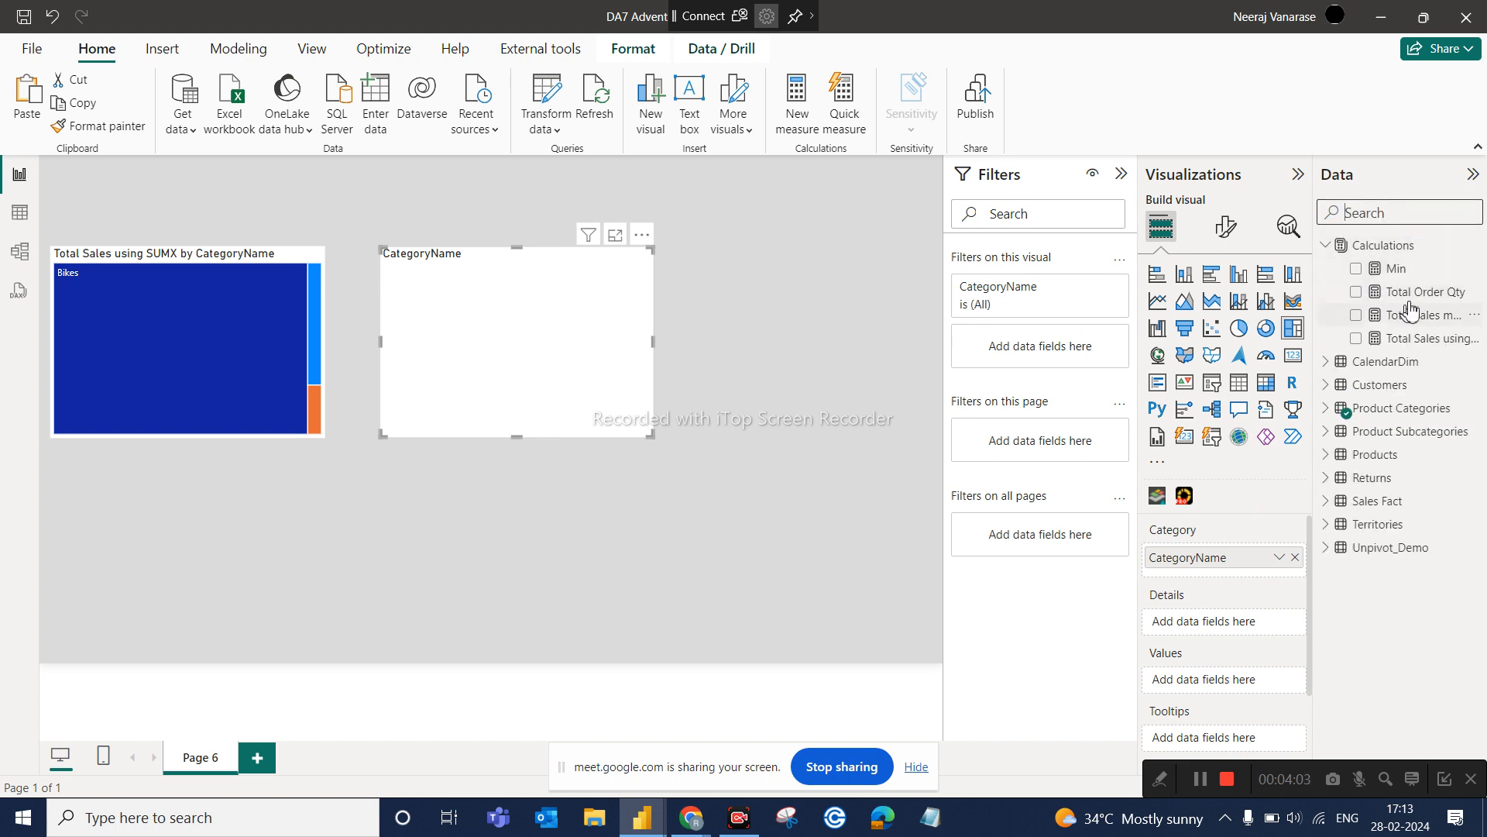
drag(1412, 292, 1239, 680)
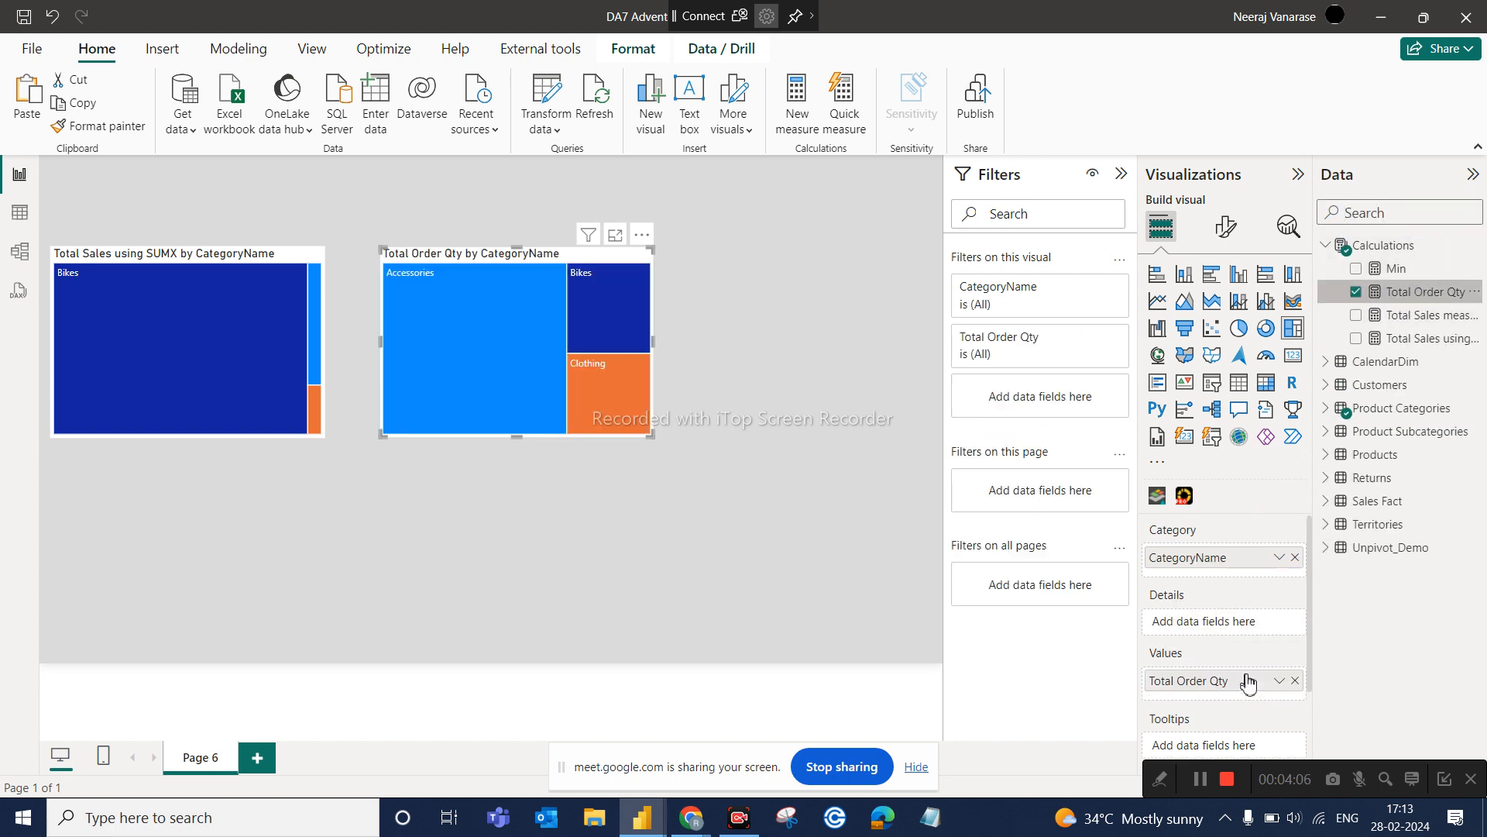
Move the Total Order Qty treemap to the upper-left area of the report page and delete the Total Sales using SUMX treemap
click(252, 260)
drag(252, 260, 329, 463)
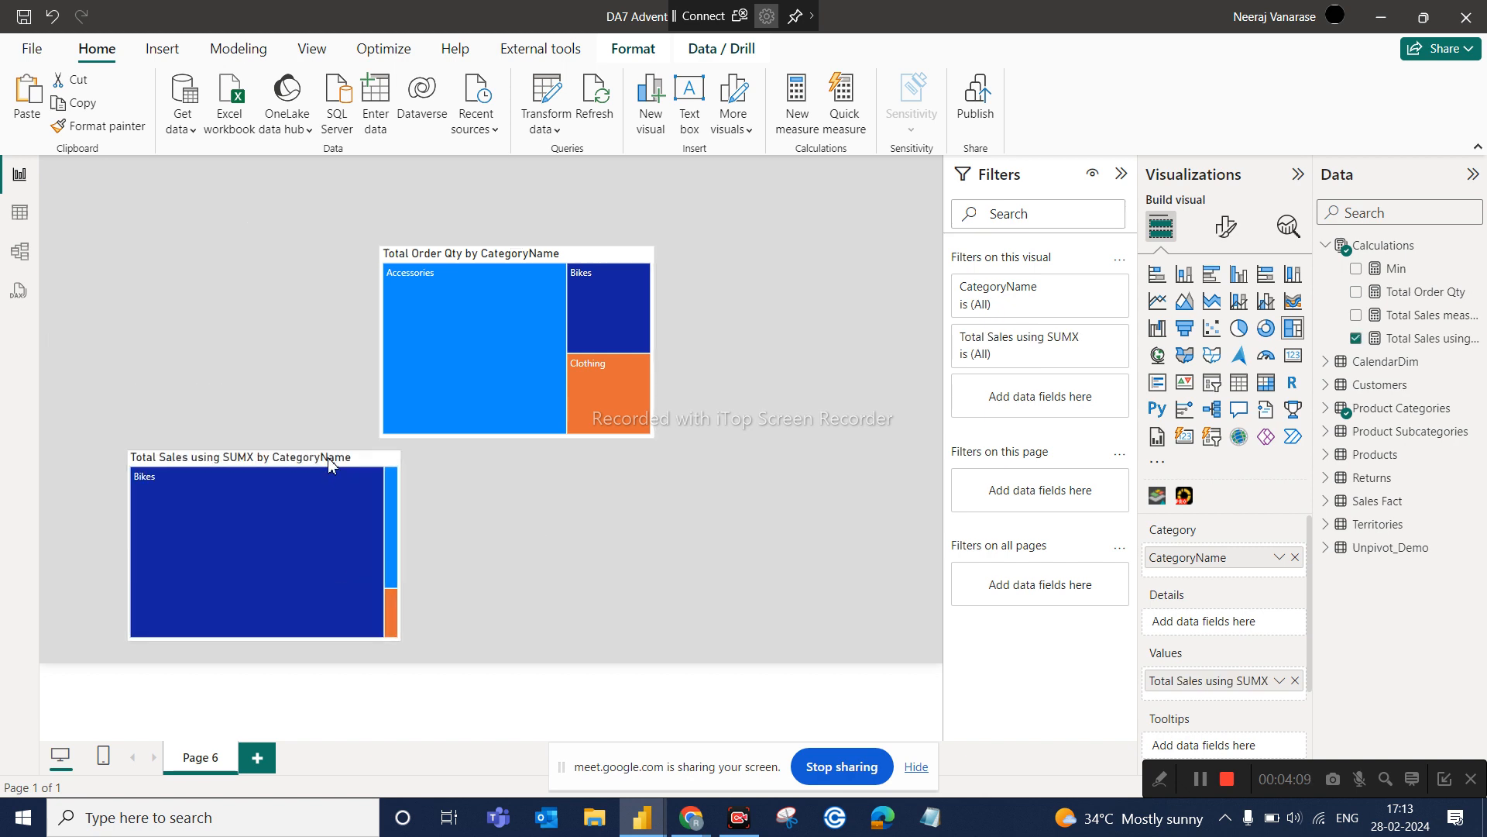
drag(439, 254, 130, 246)
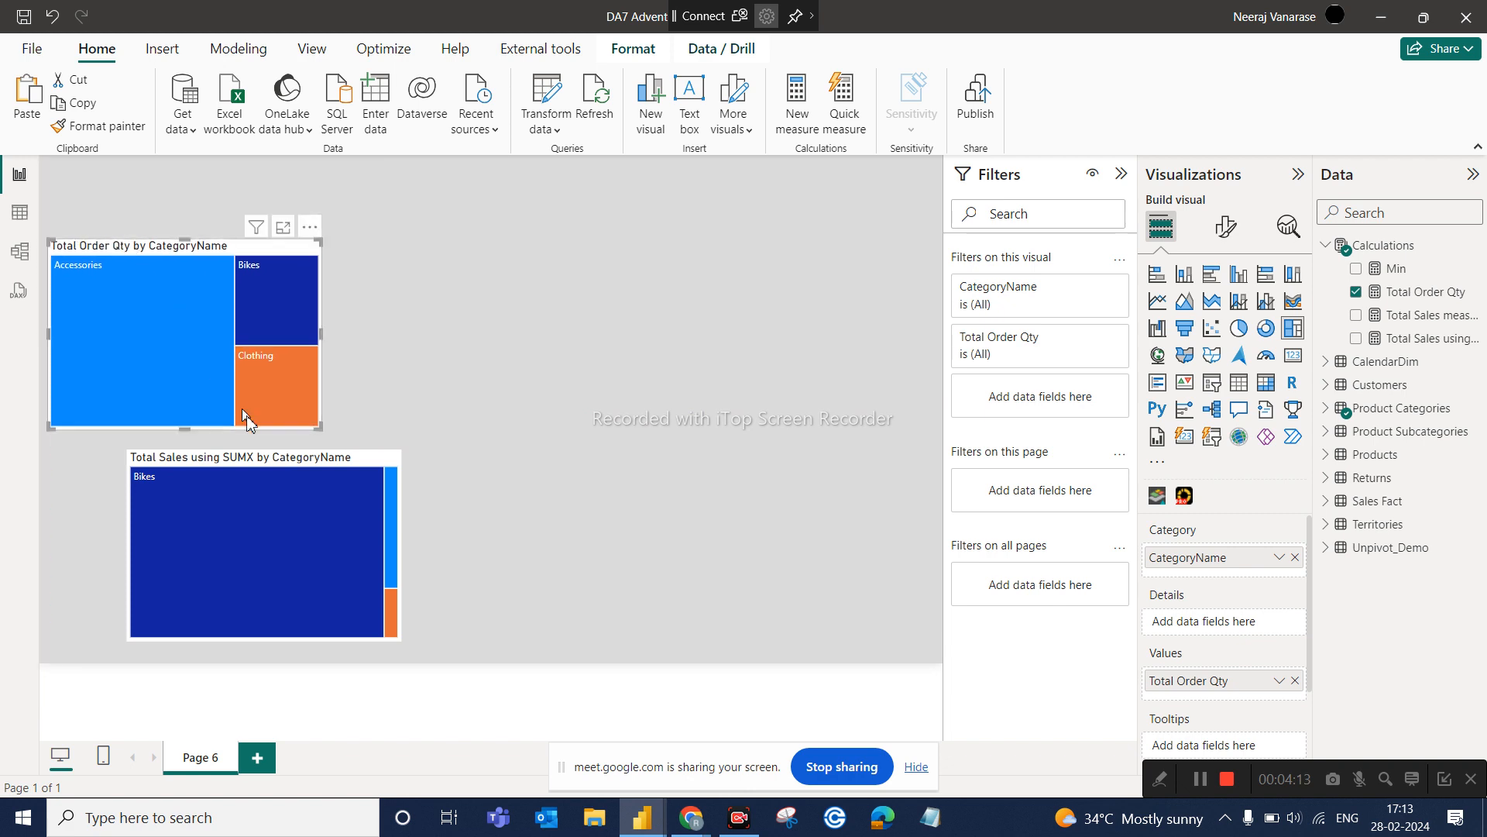
click(290, 455)
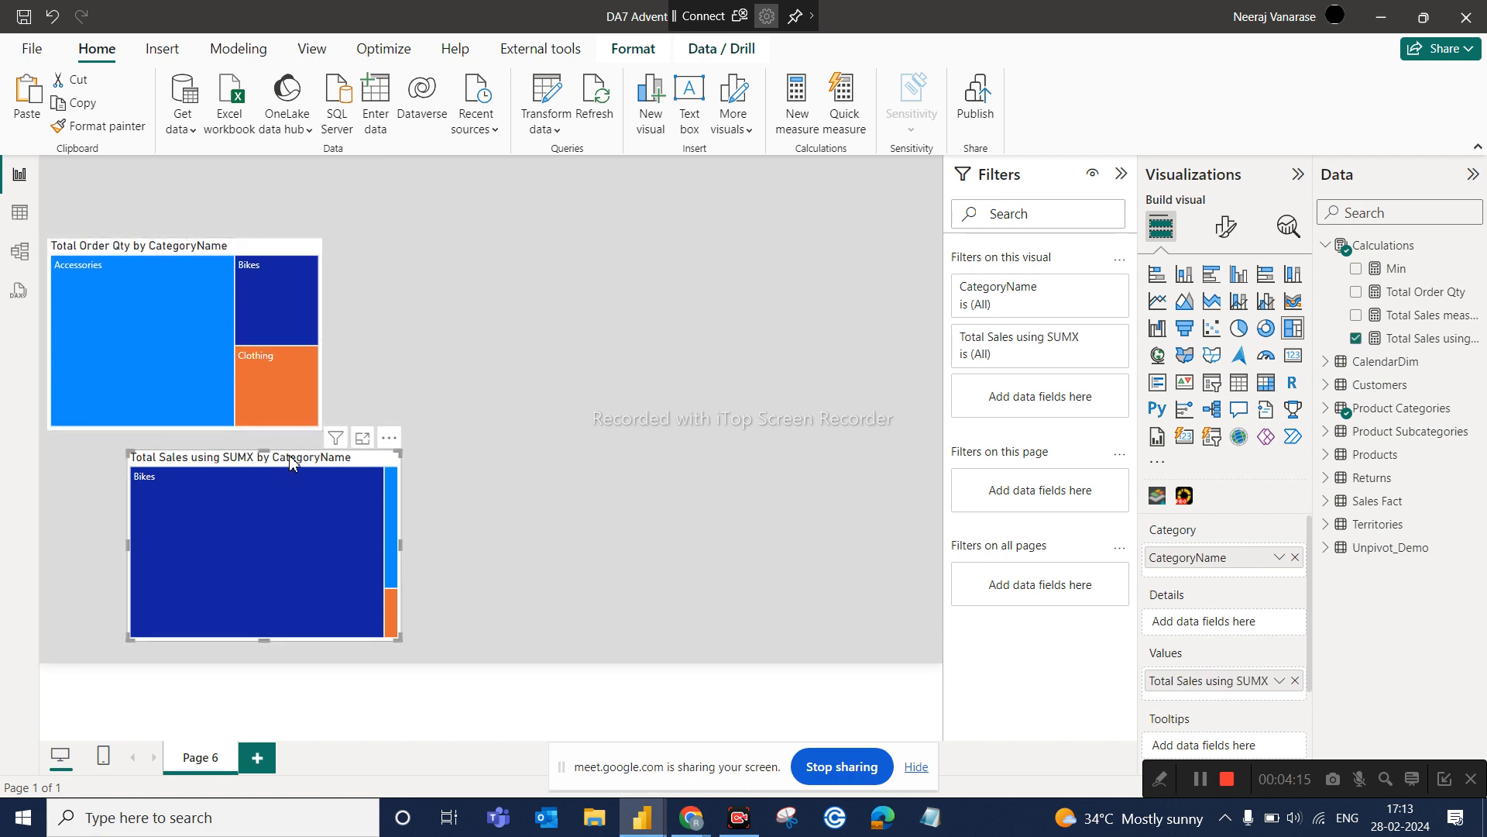
key(Delete)
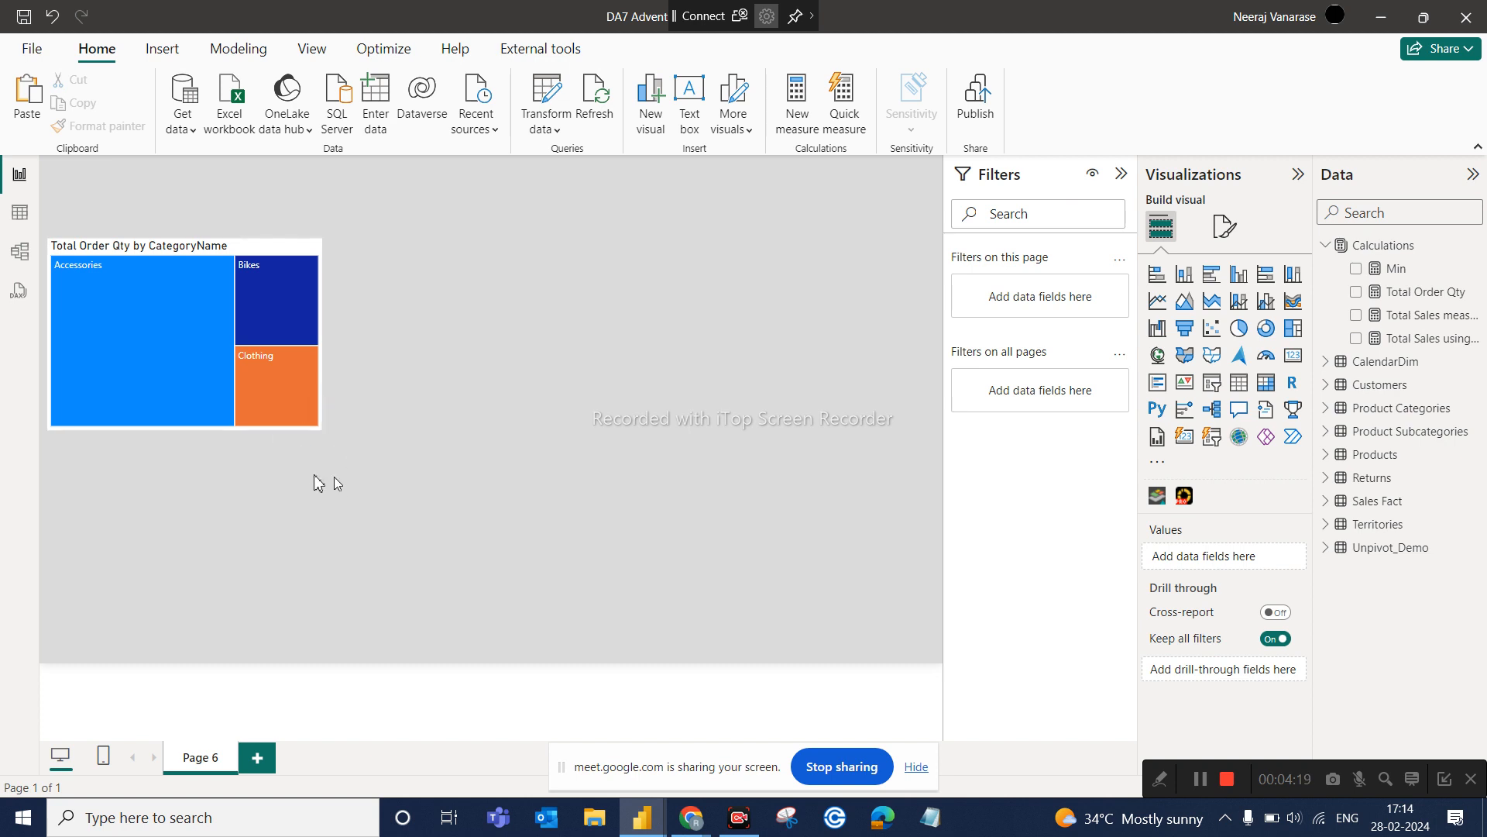
Inspect the Accessories order quantity in the treemap and display the formula of the Total Order Qty measure
mouse_move(208, 288)
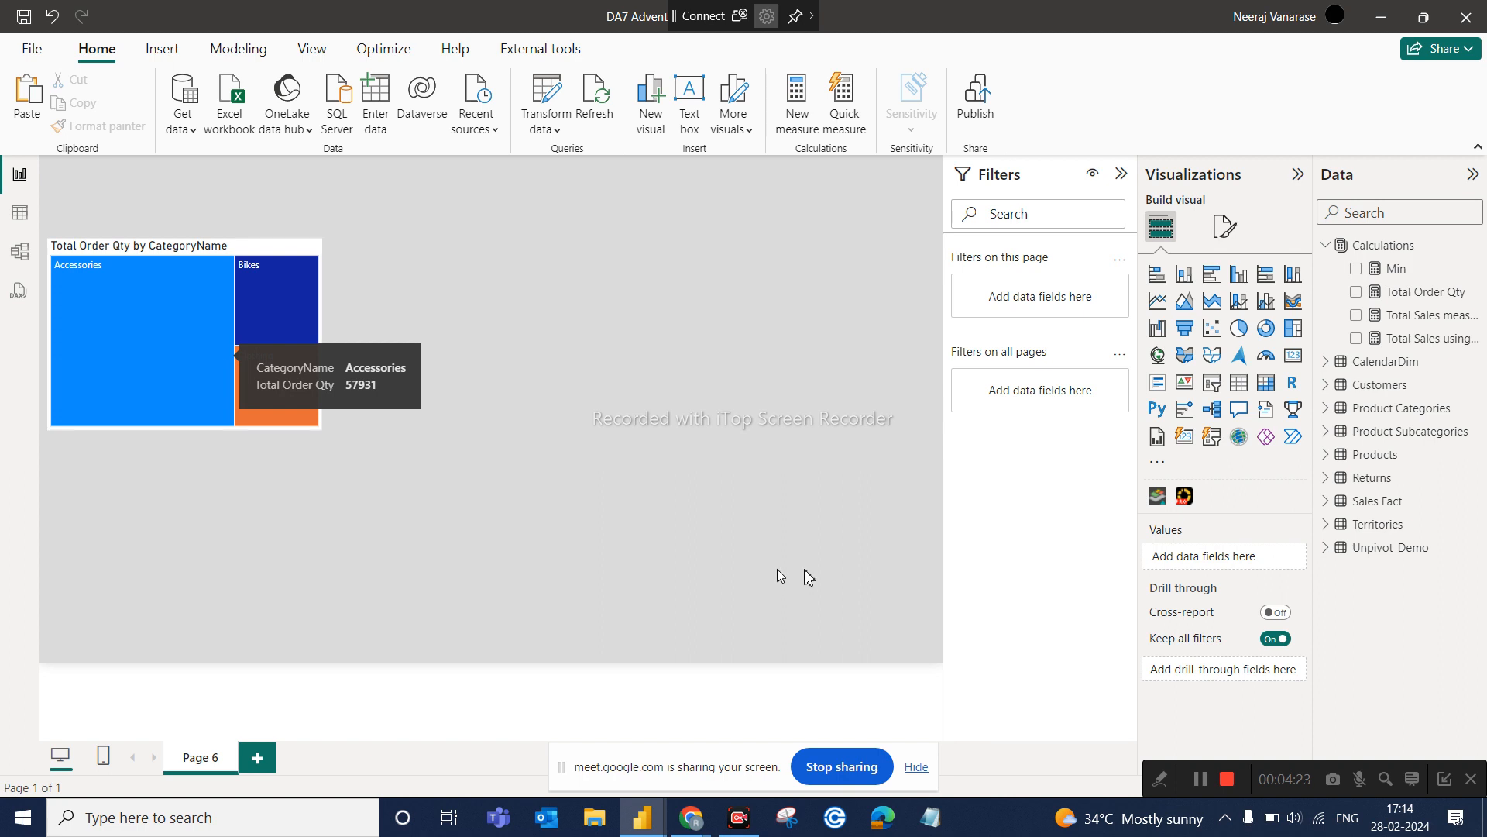
click(240, 249)
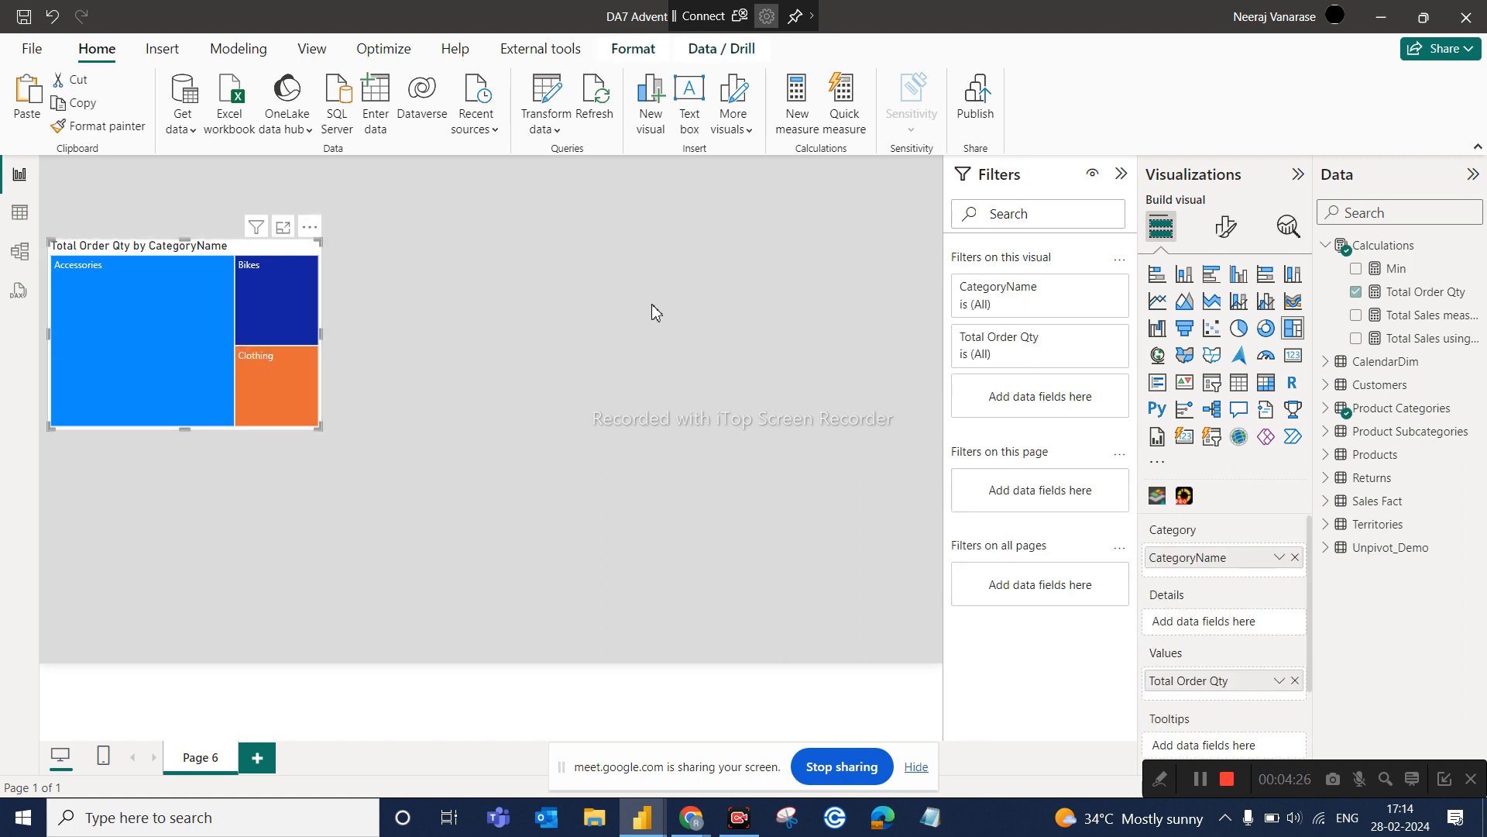
click(1437, 298)
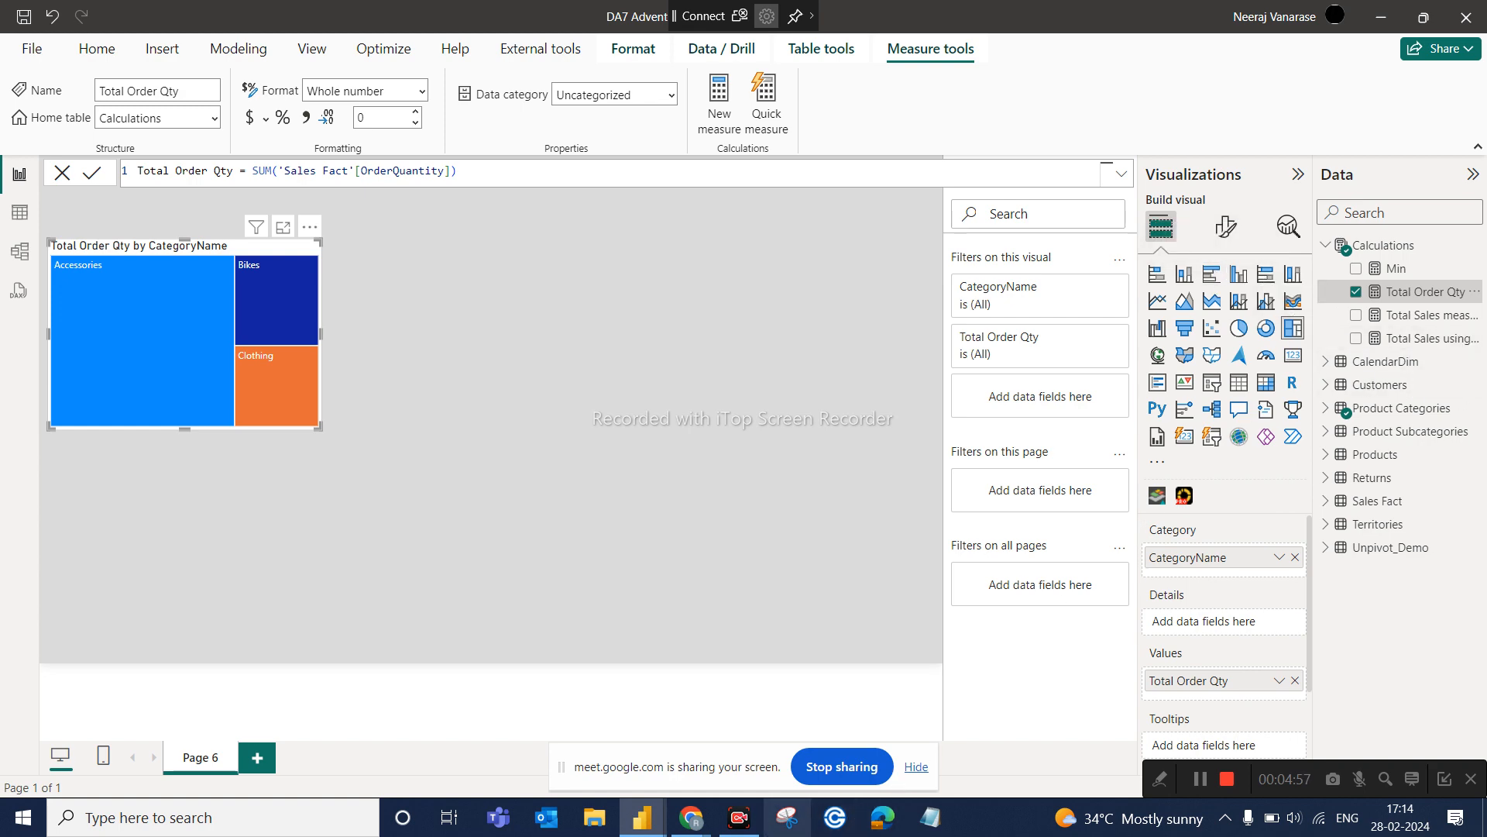
Switch to the Google Meet call, admit the waiting participant, and return to Power BI
mouse_move(691, 823)
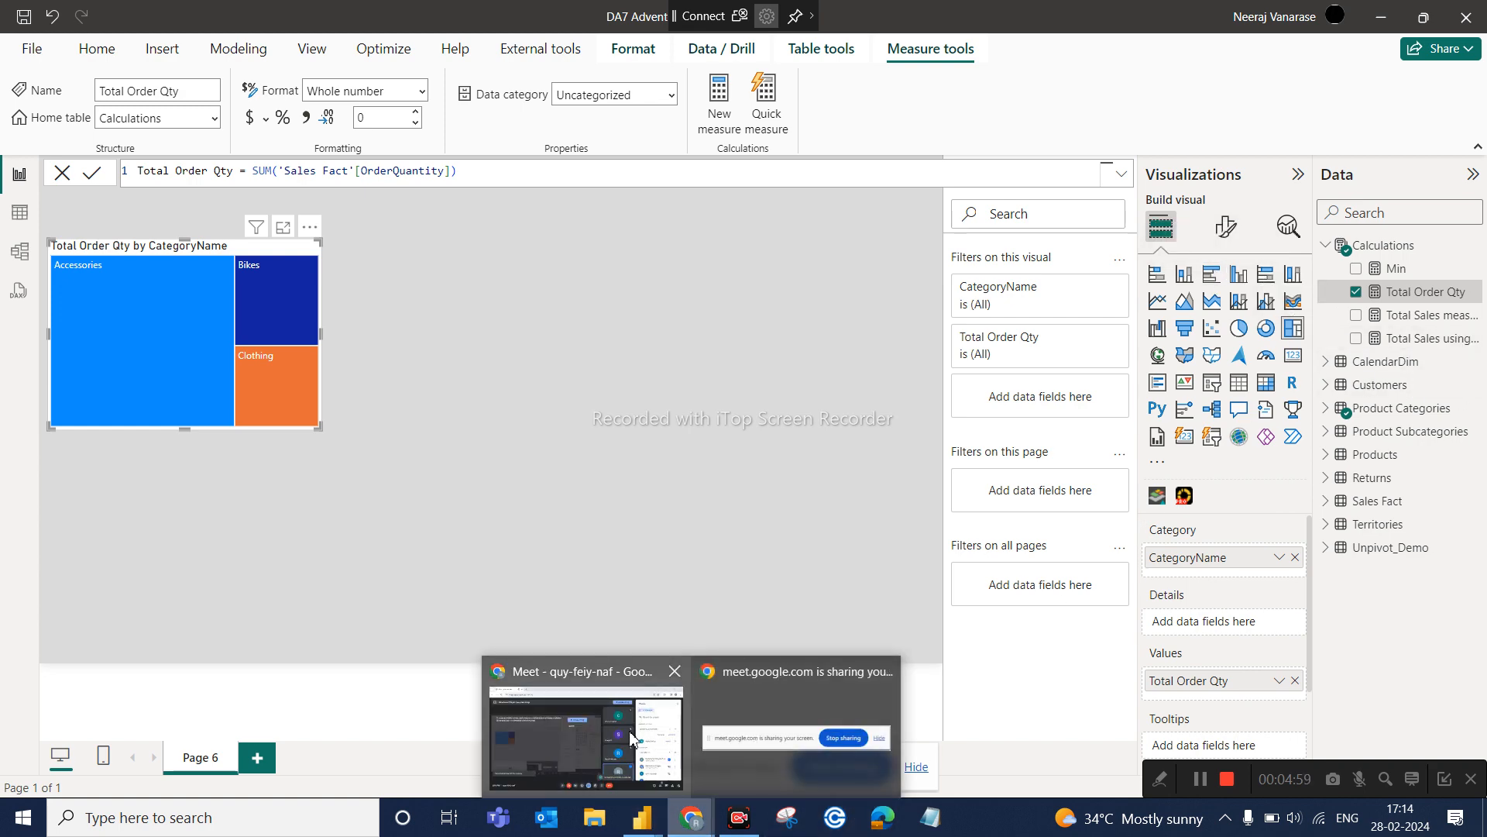
click(581, 736)
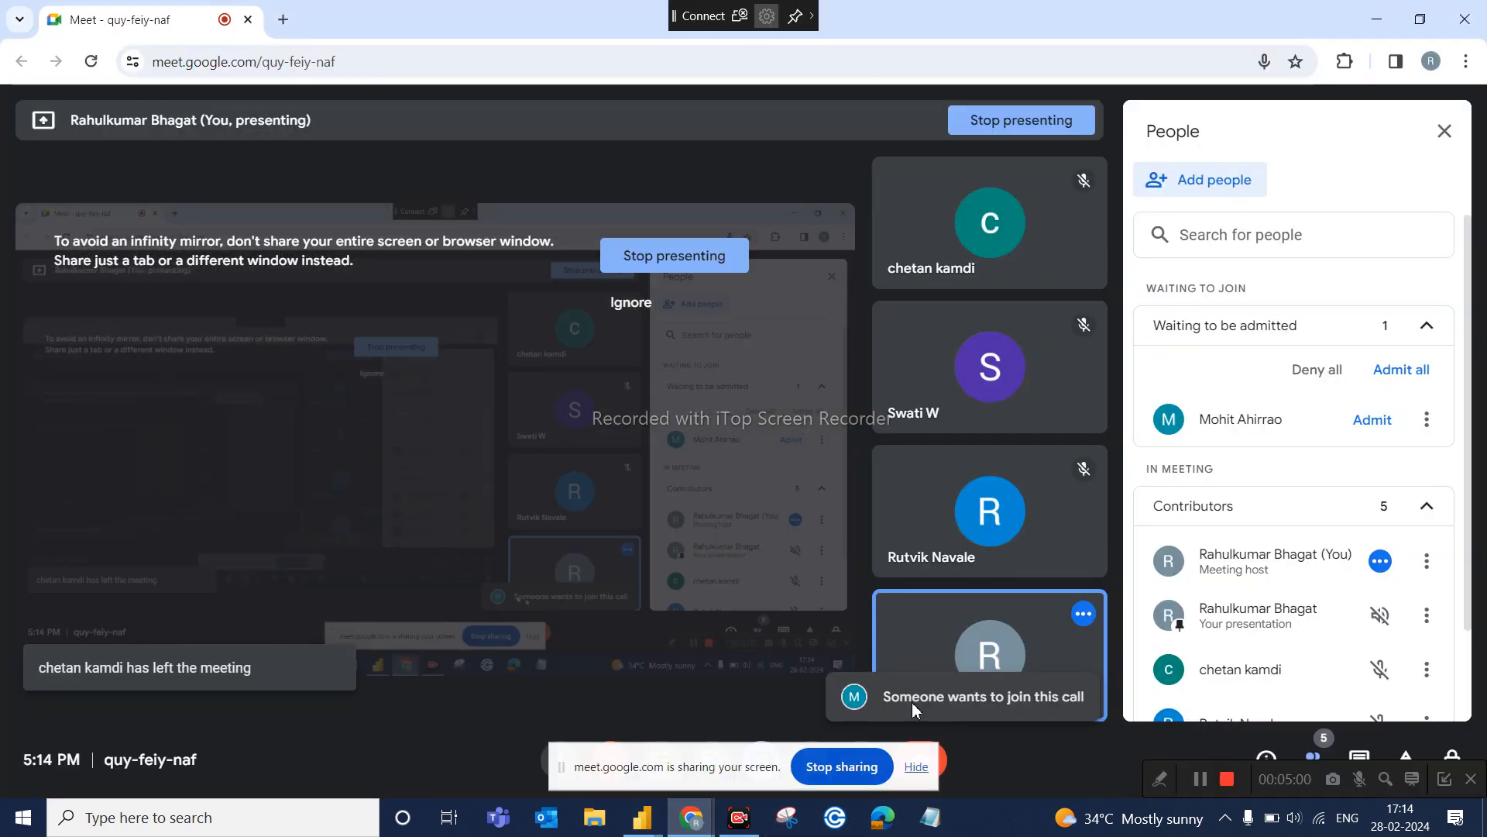
click(1372, 420)
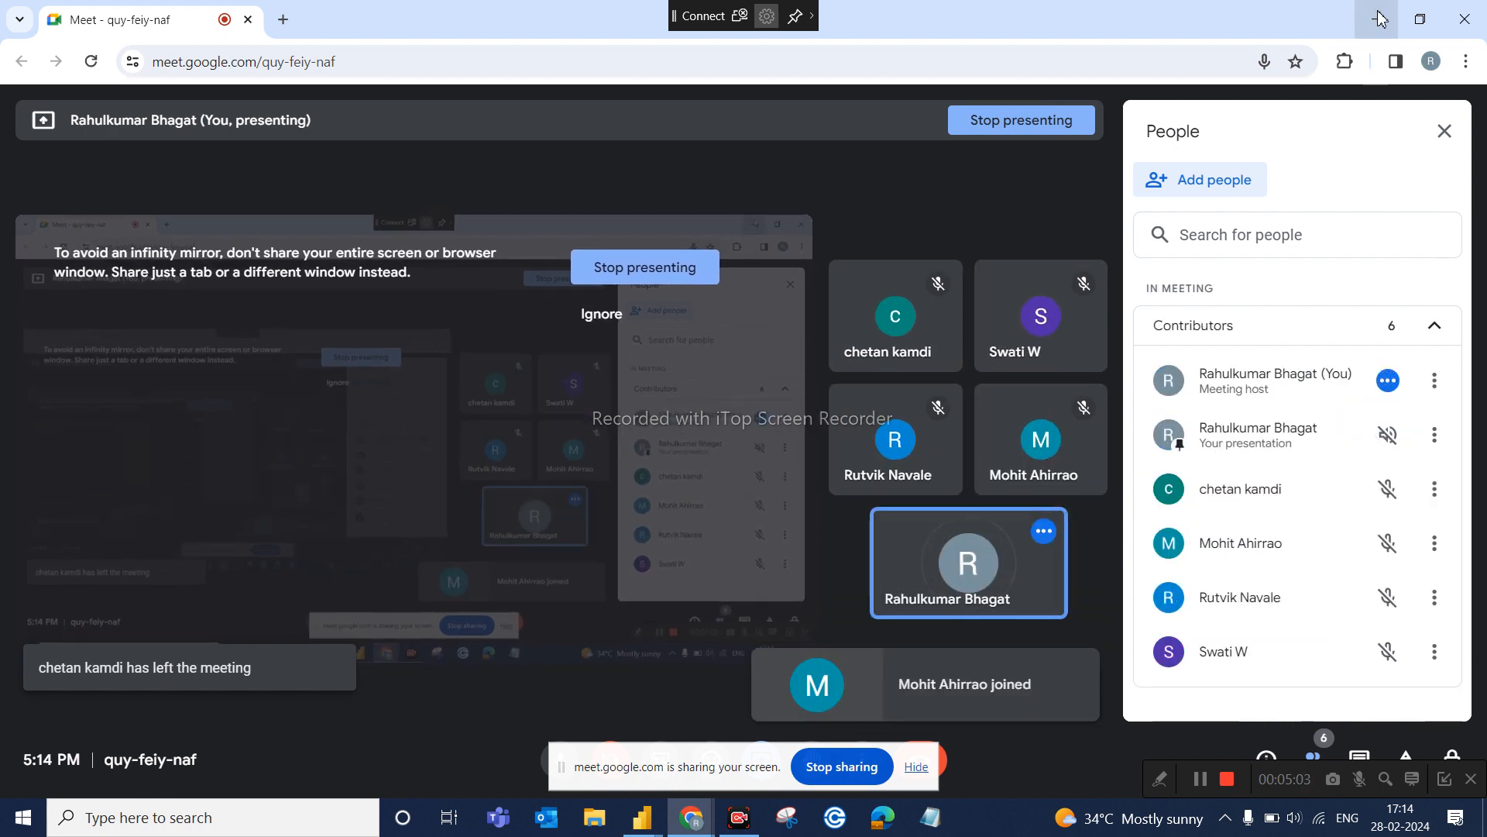
click(1378, 19)
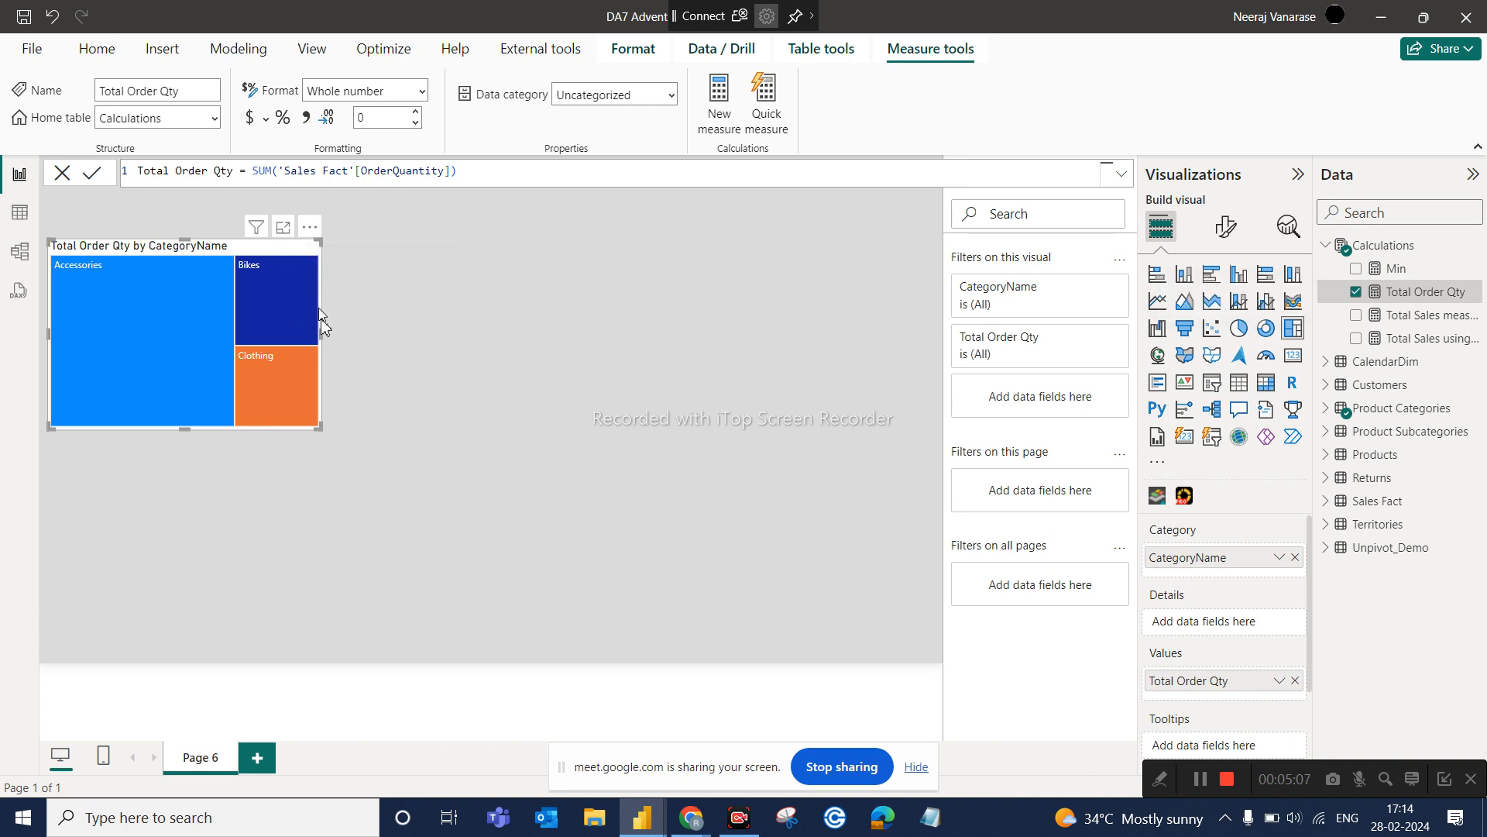
Shrink the Total Order Qty treemap slightly and display the formula of the Total Sales using SUMX measure
drag(318, 427, 262, 420)
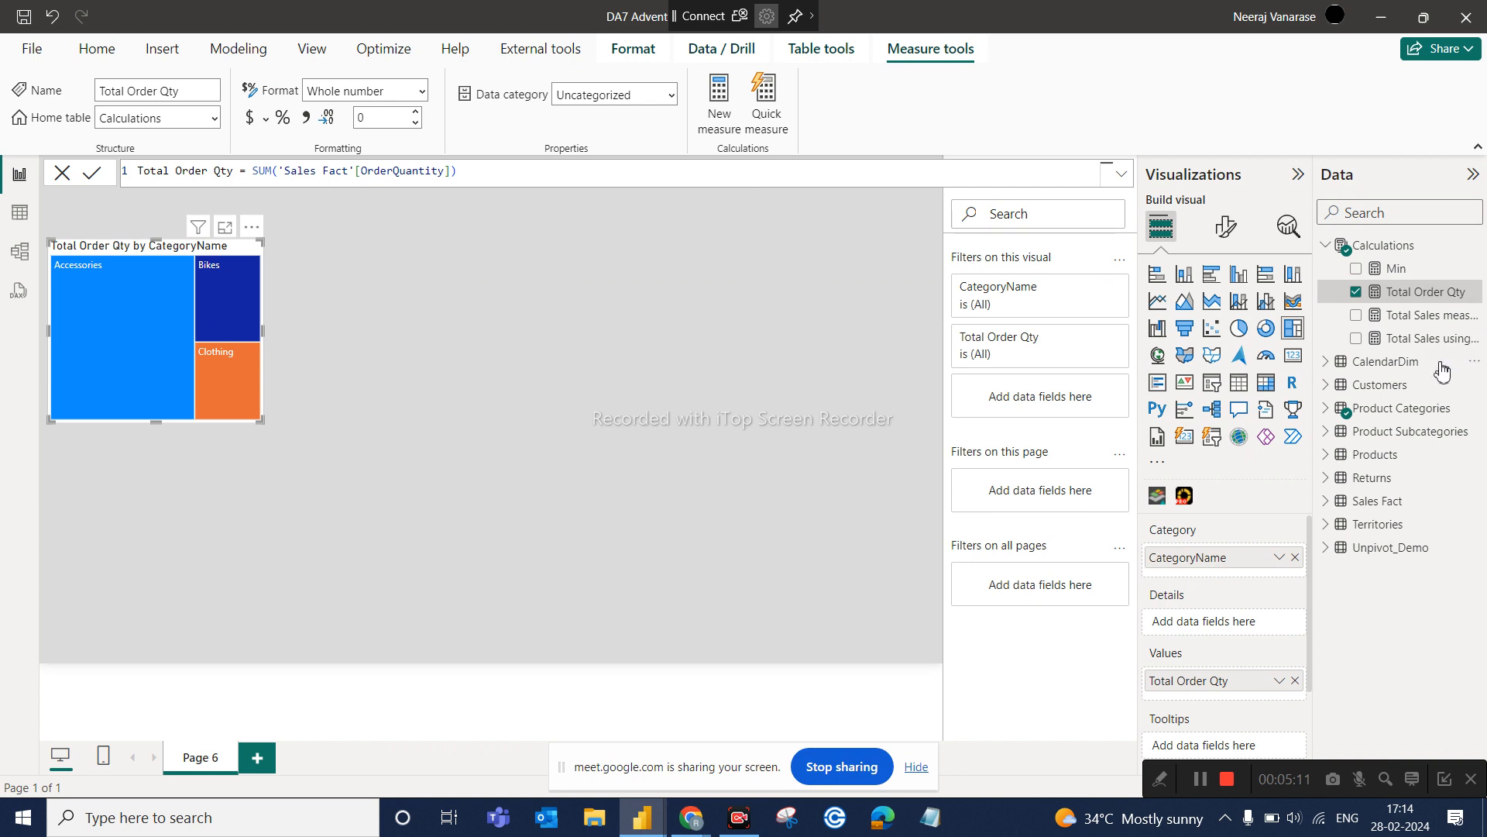
click(1428, 338)
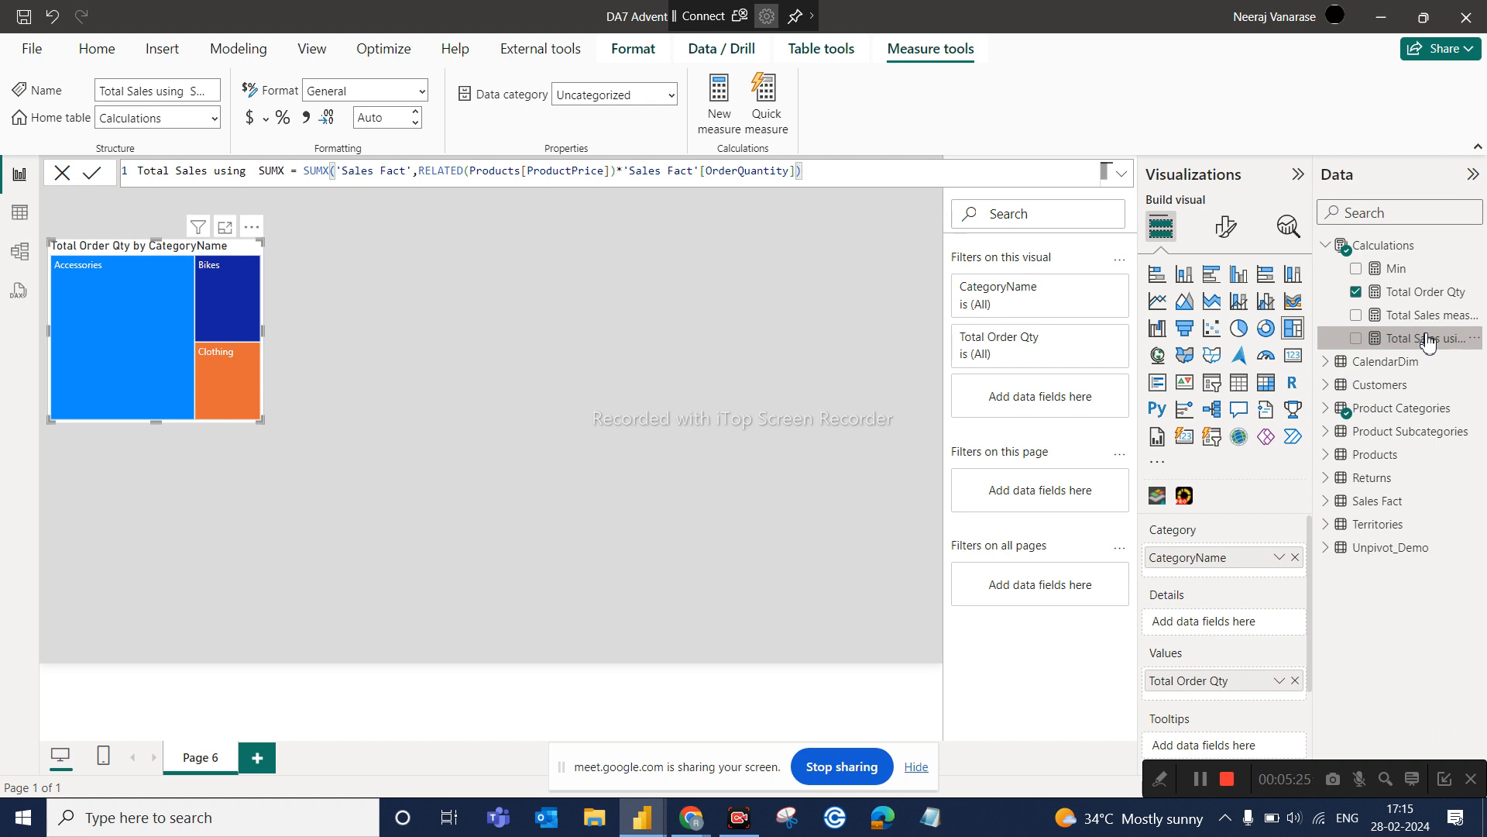
Examine the Sales Fact table, the cost and price columns in Products, and the Total Sales using SUMX formula
click(20, 215)
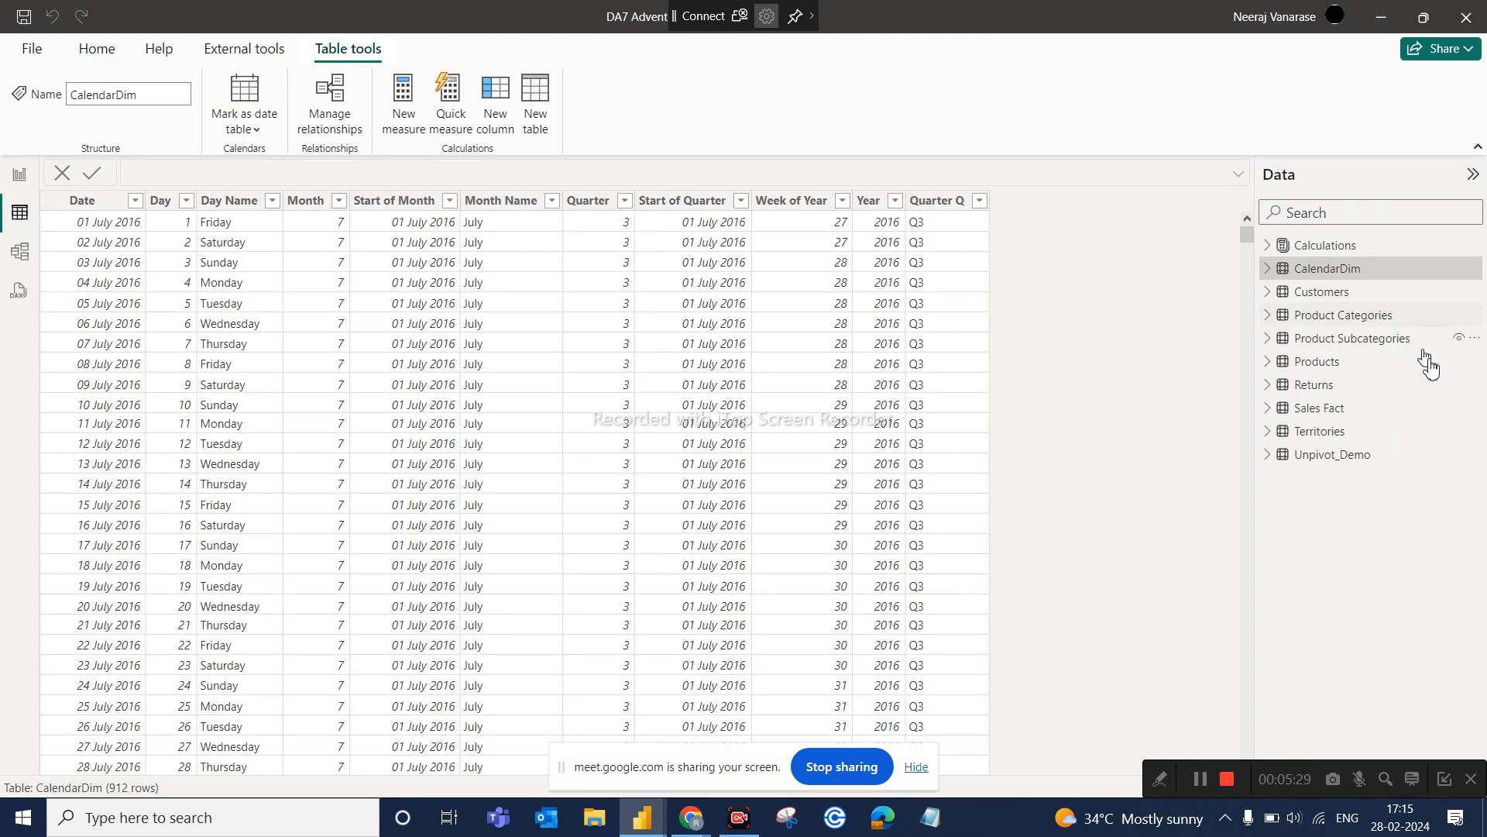
click(1321, 411)
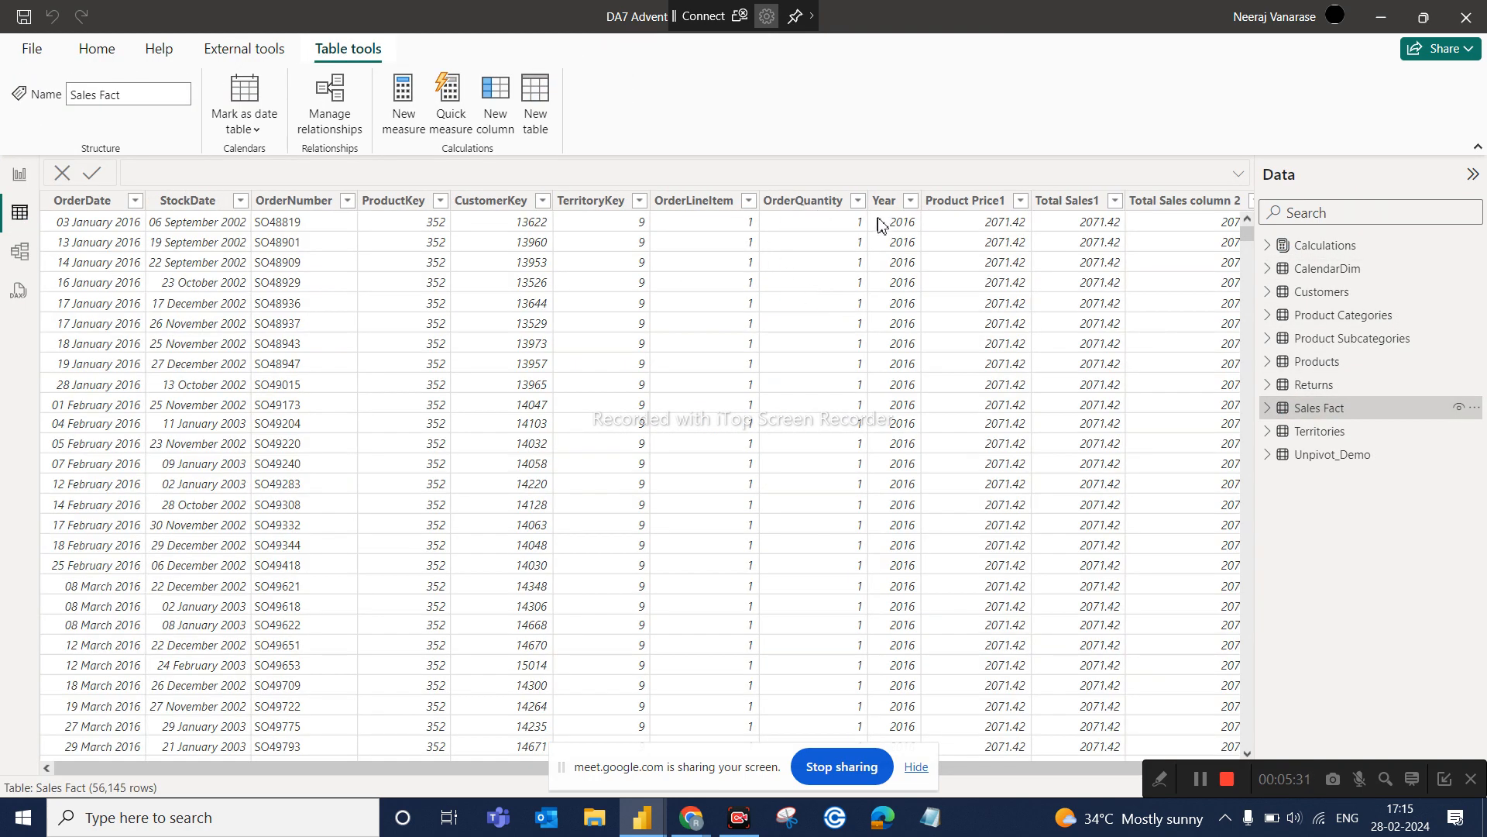
click(1320, 362)
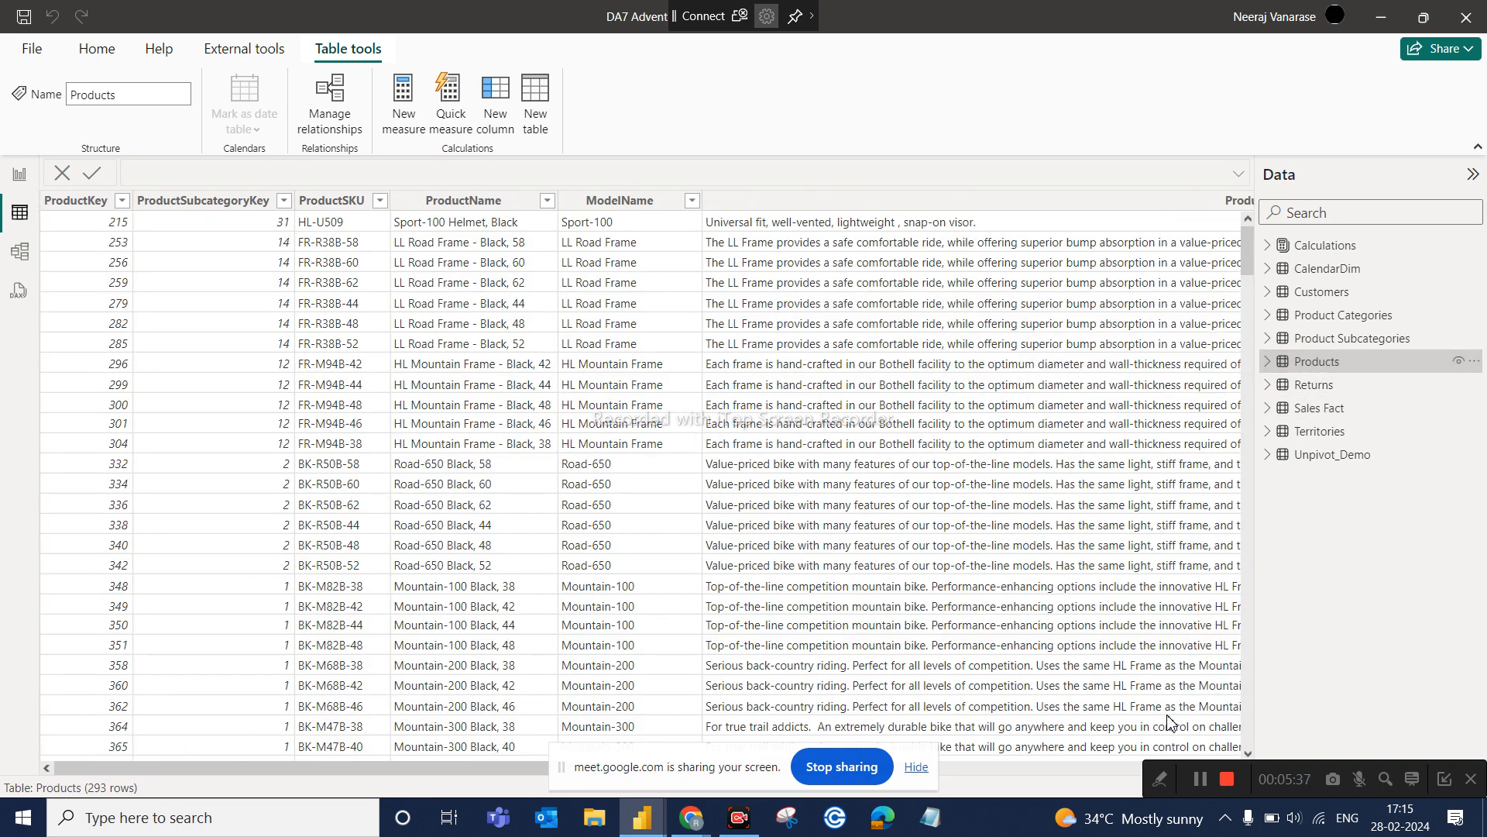
click(916, 767)
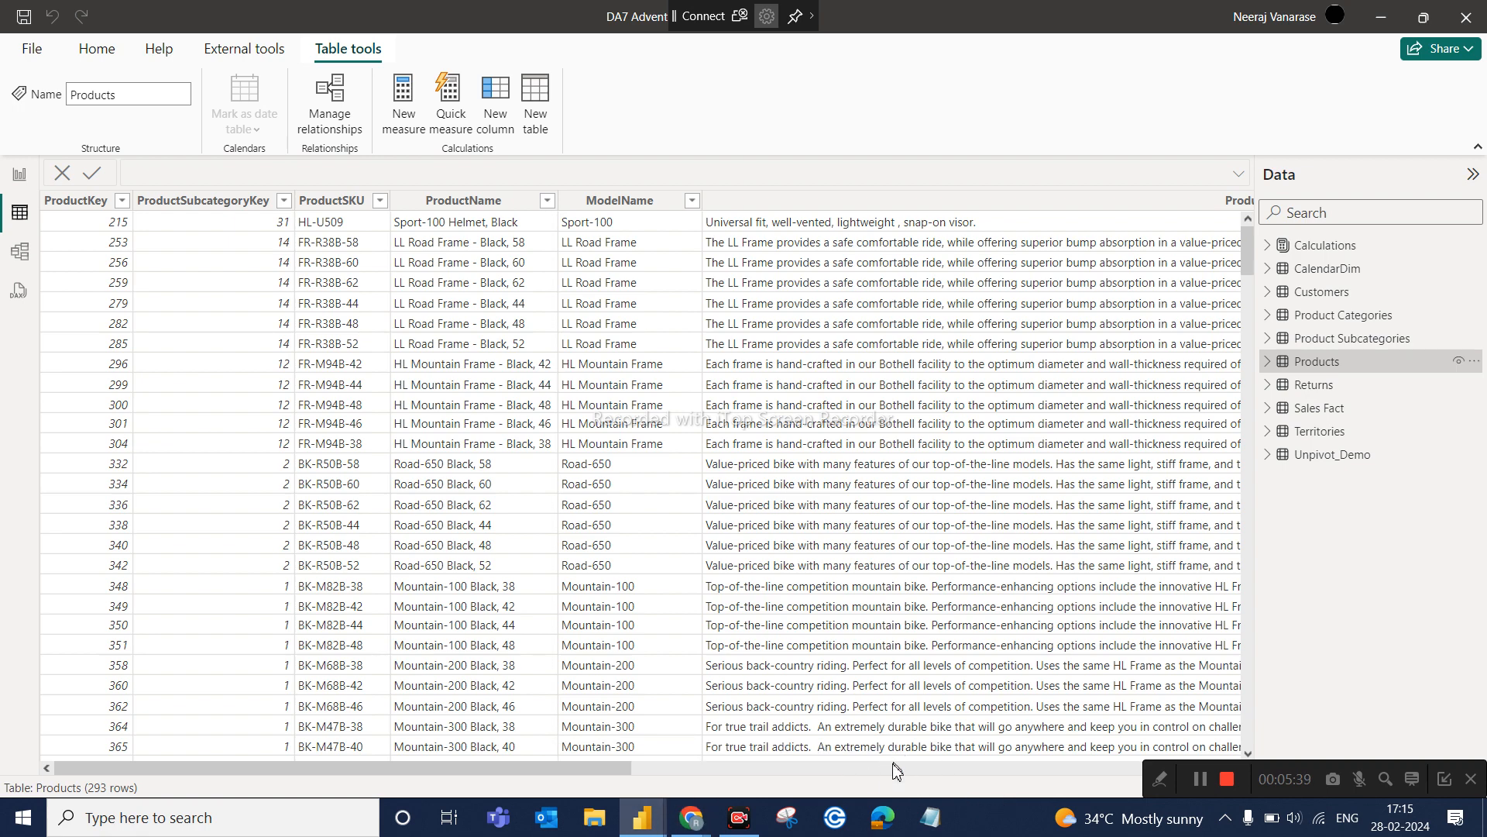
click(893, 768)
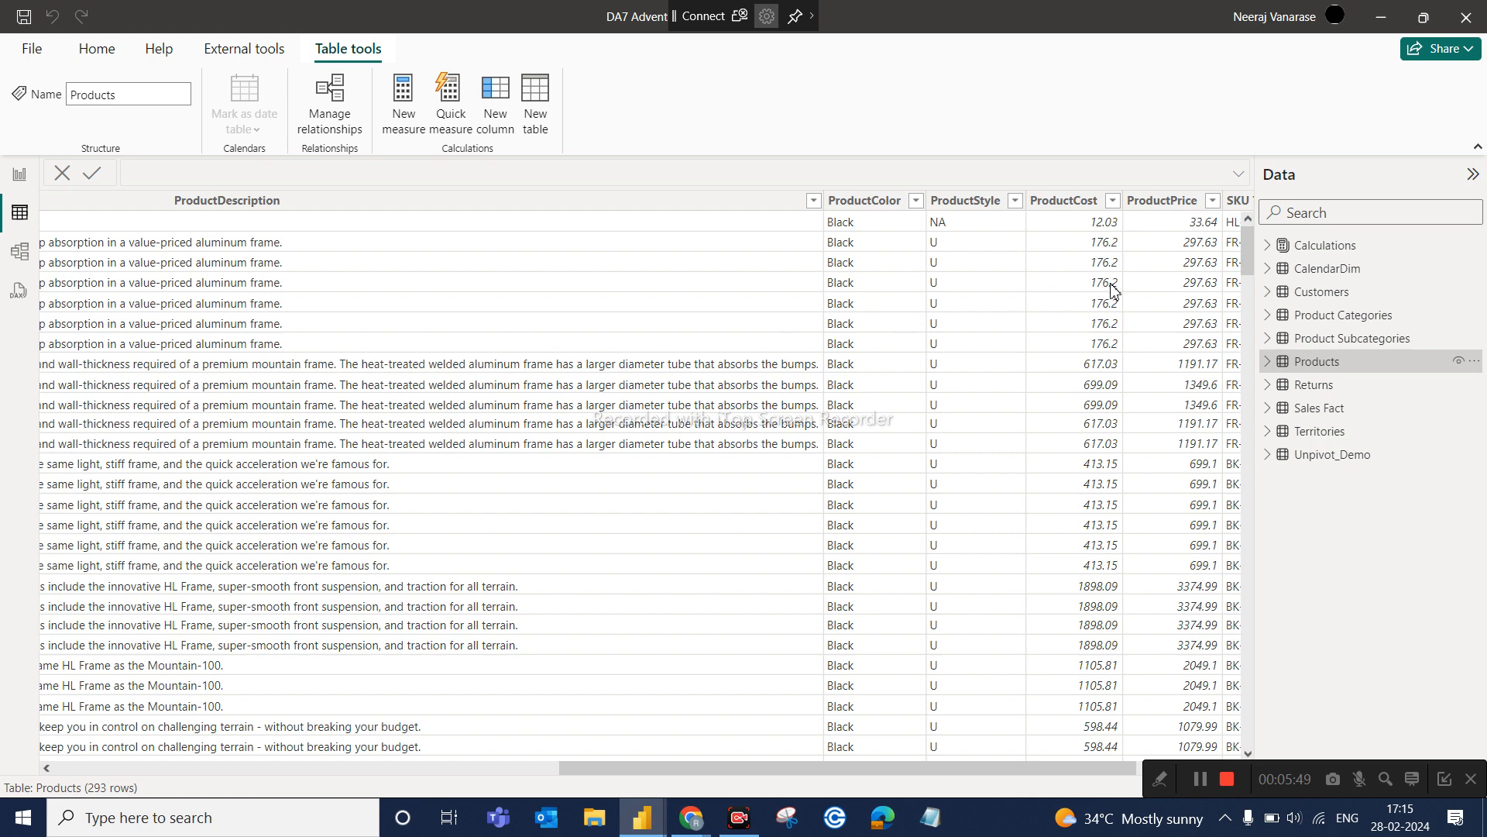
click(1267, 248)
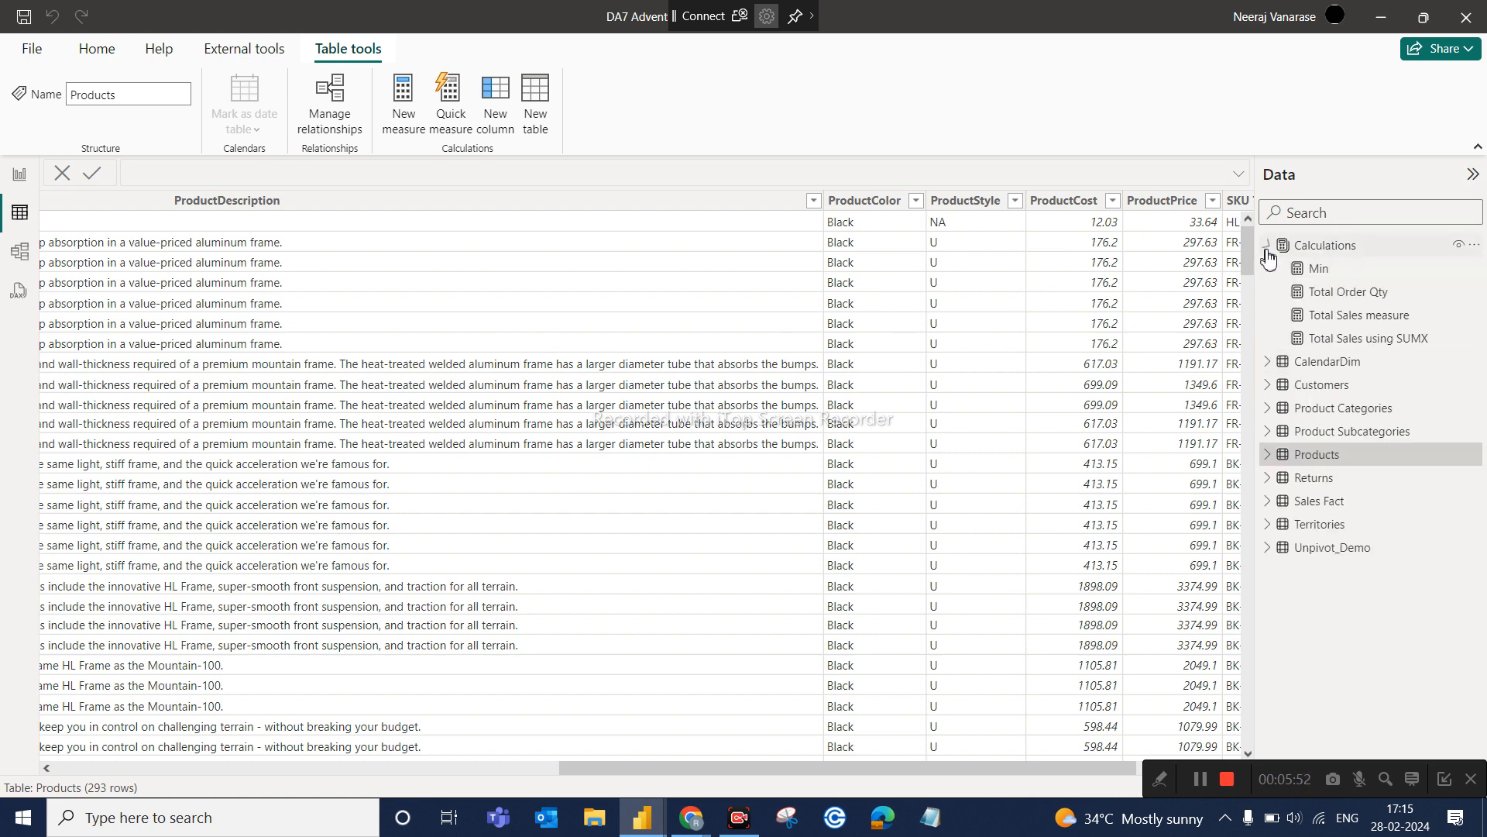
click(1342, 338)
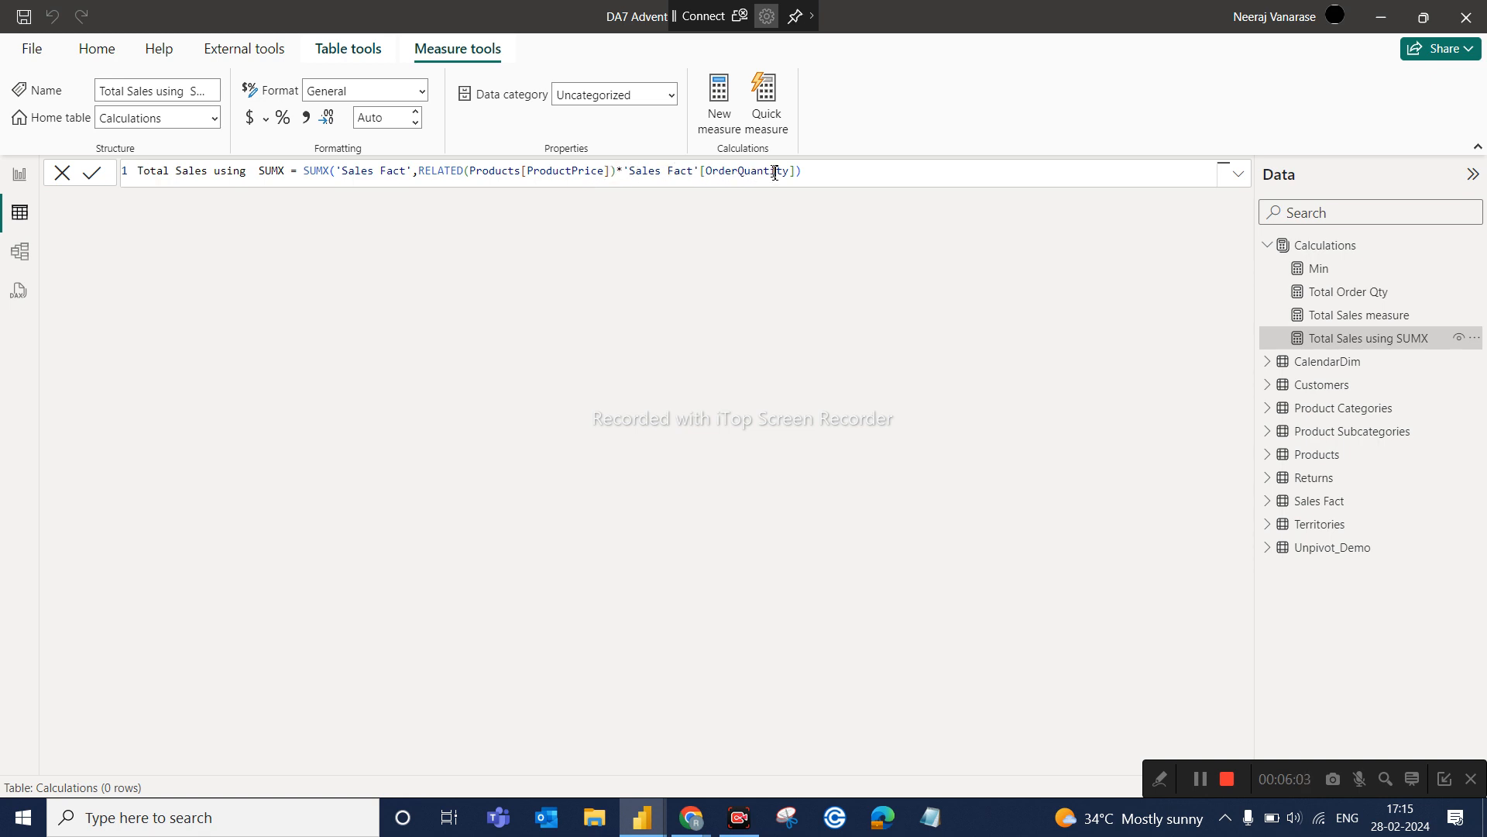
Create a measure named Total Cost in the Calculations table, starting its formula with SUMX over 'Sales Fact'
click(1478, 251)
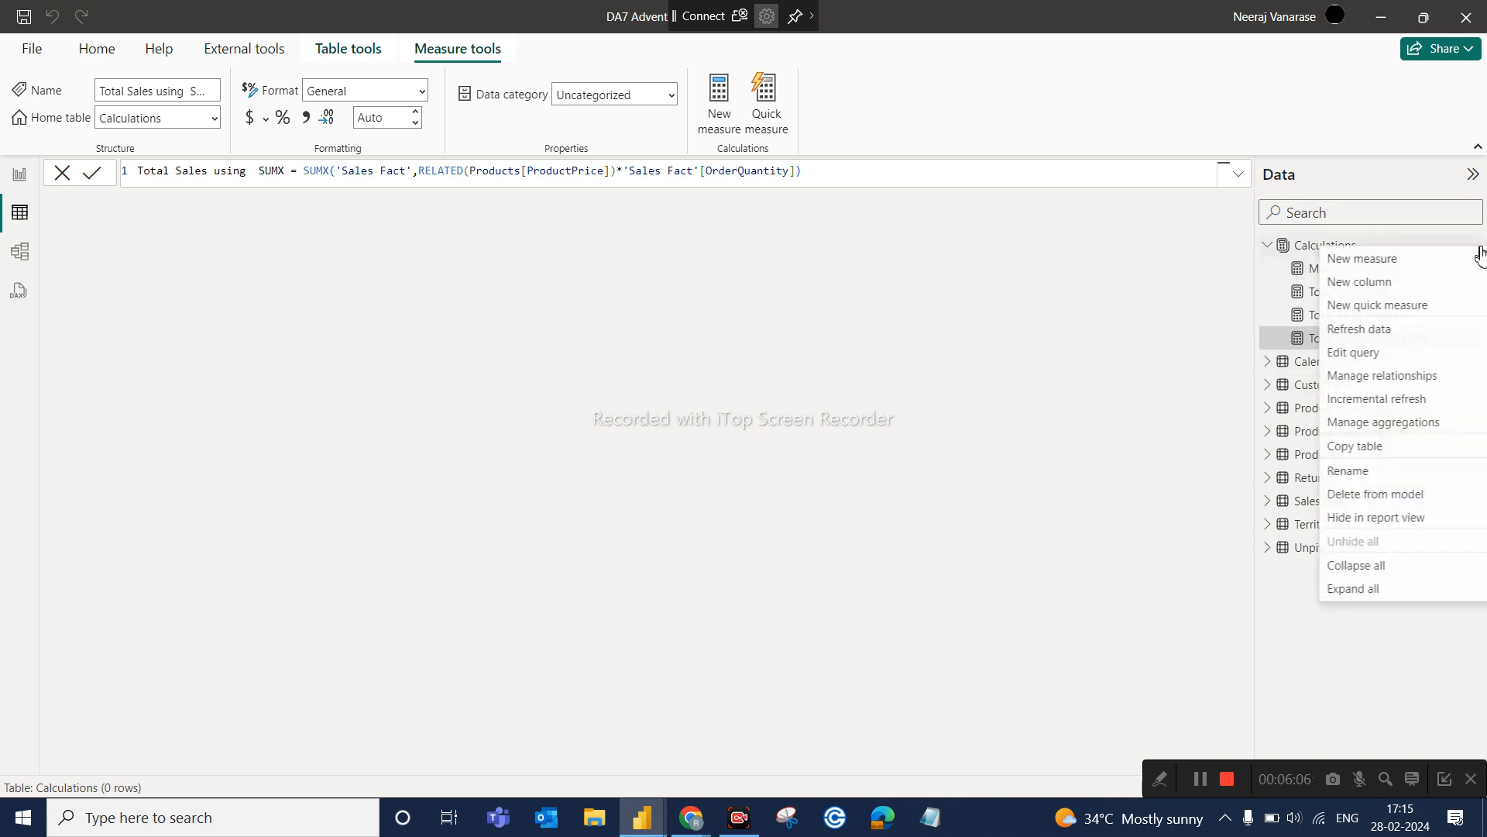
click(1376, 261)
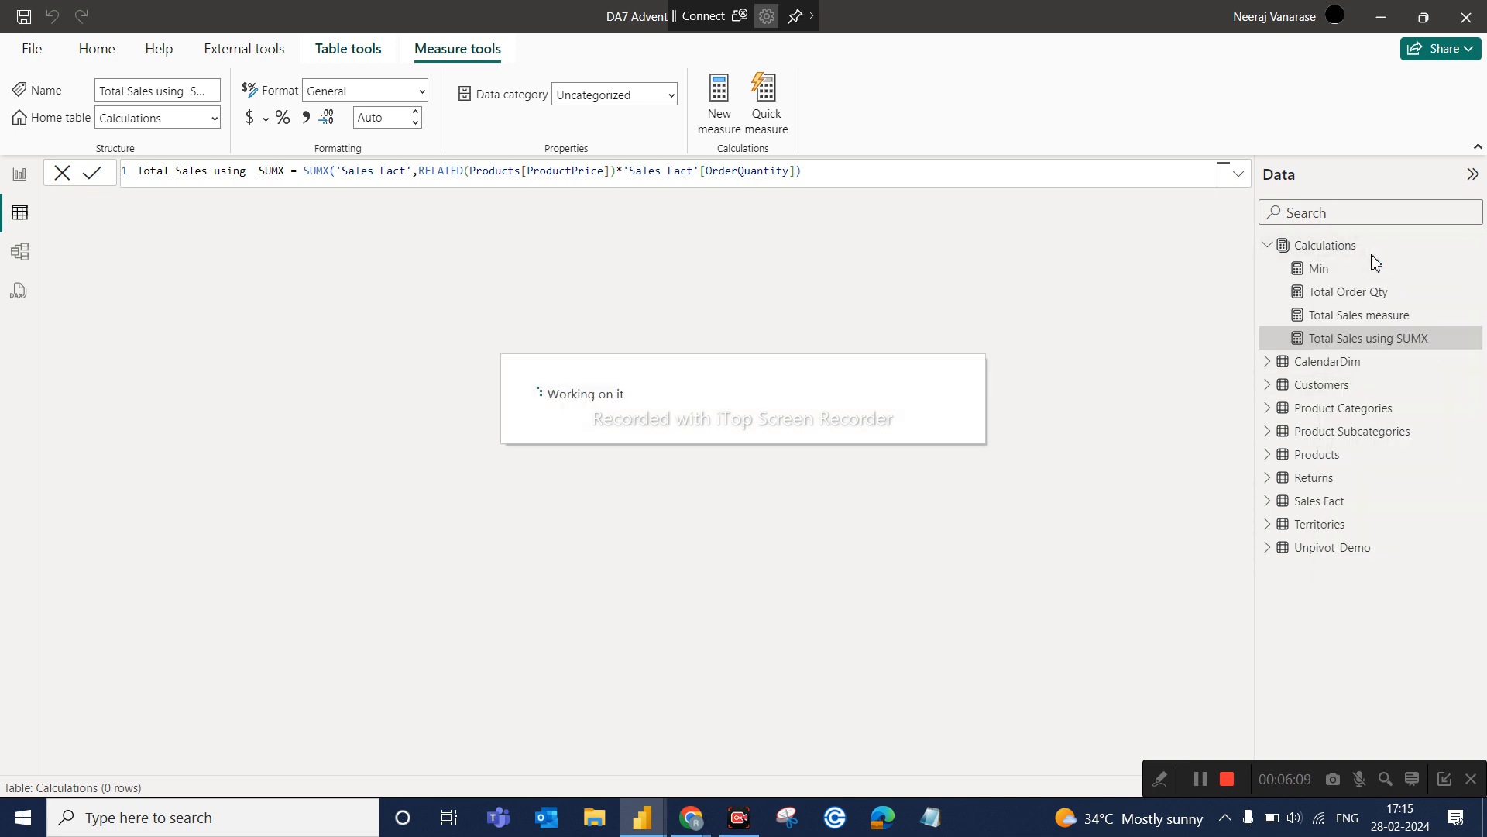
text(T)
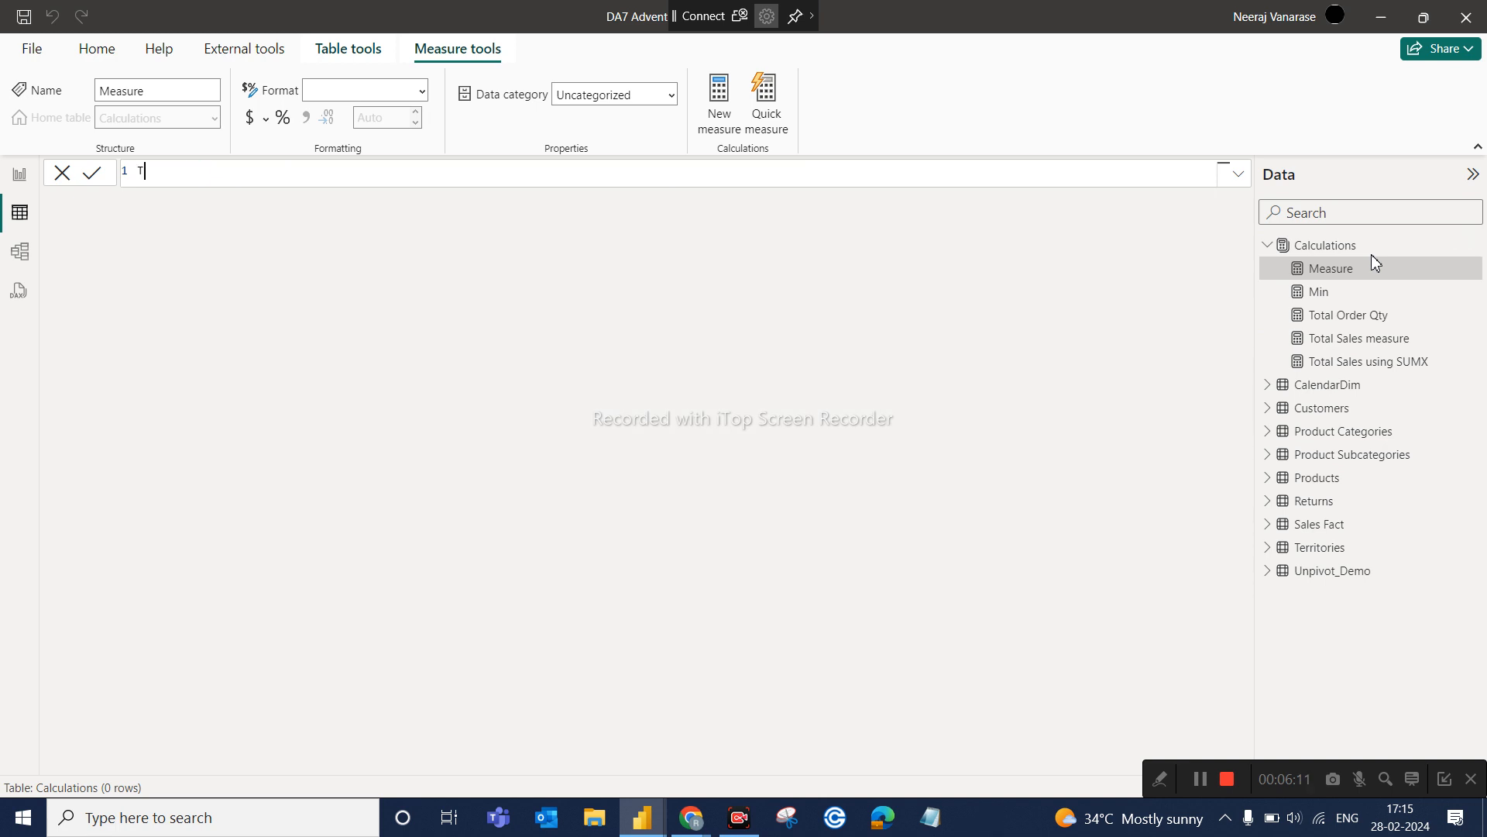
text(otal Cost = sum)
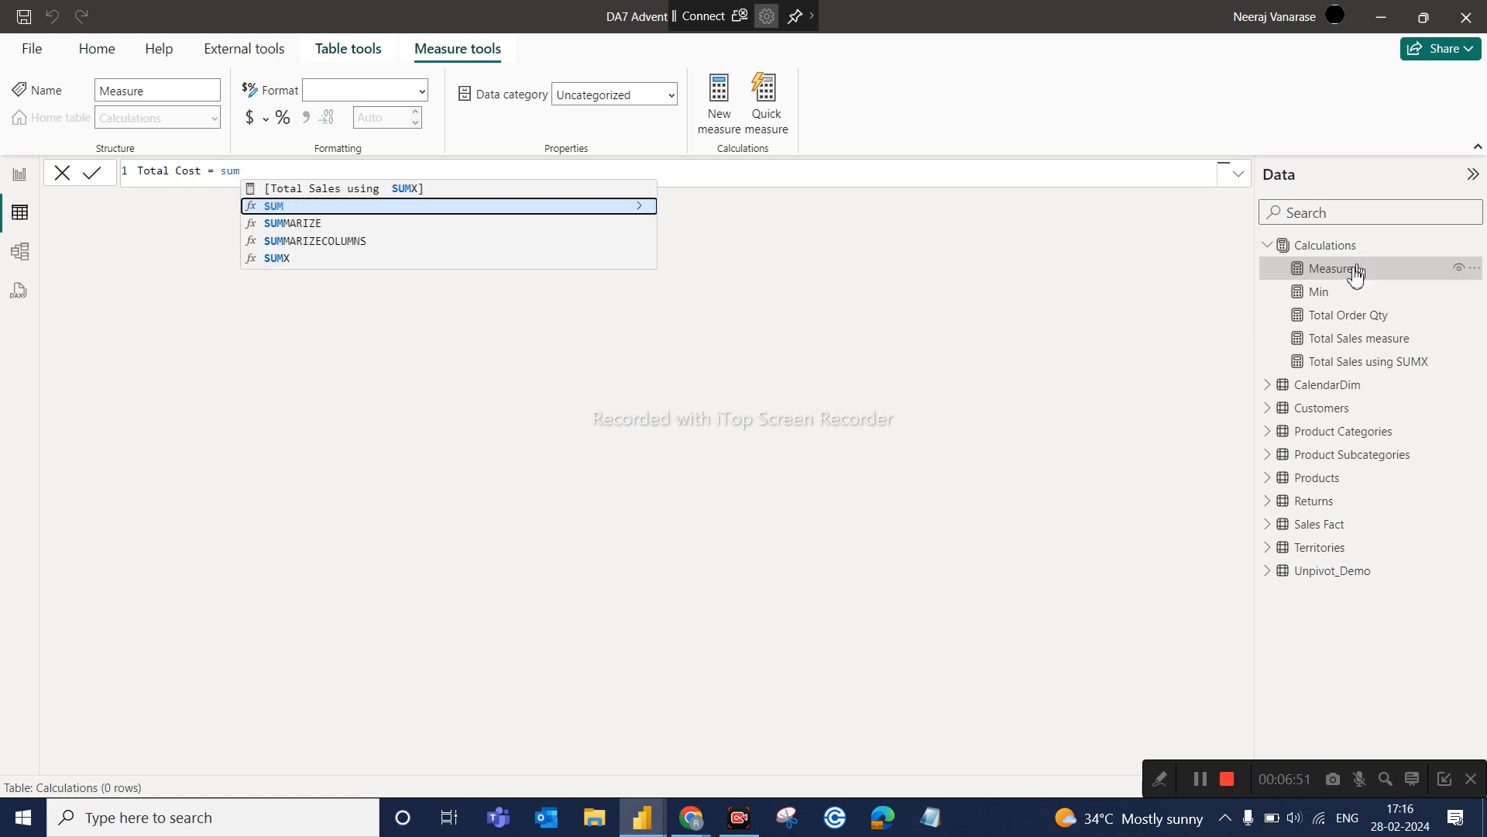
click(278, 259)
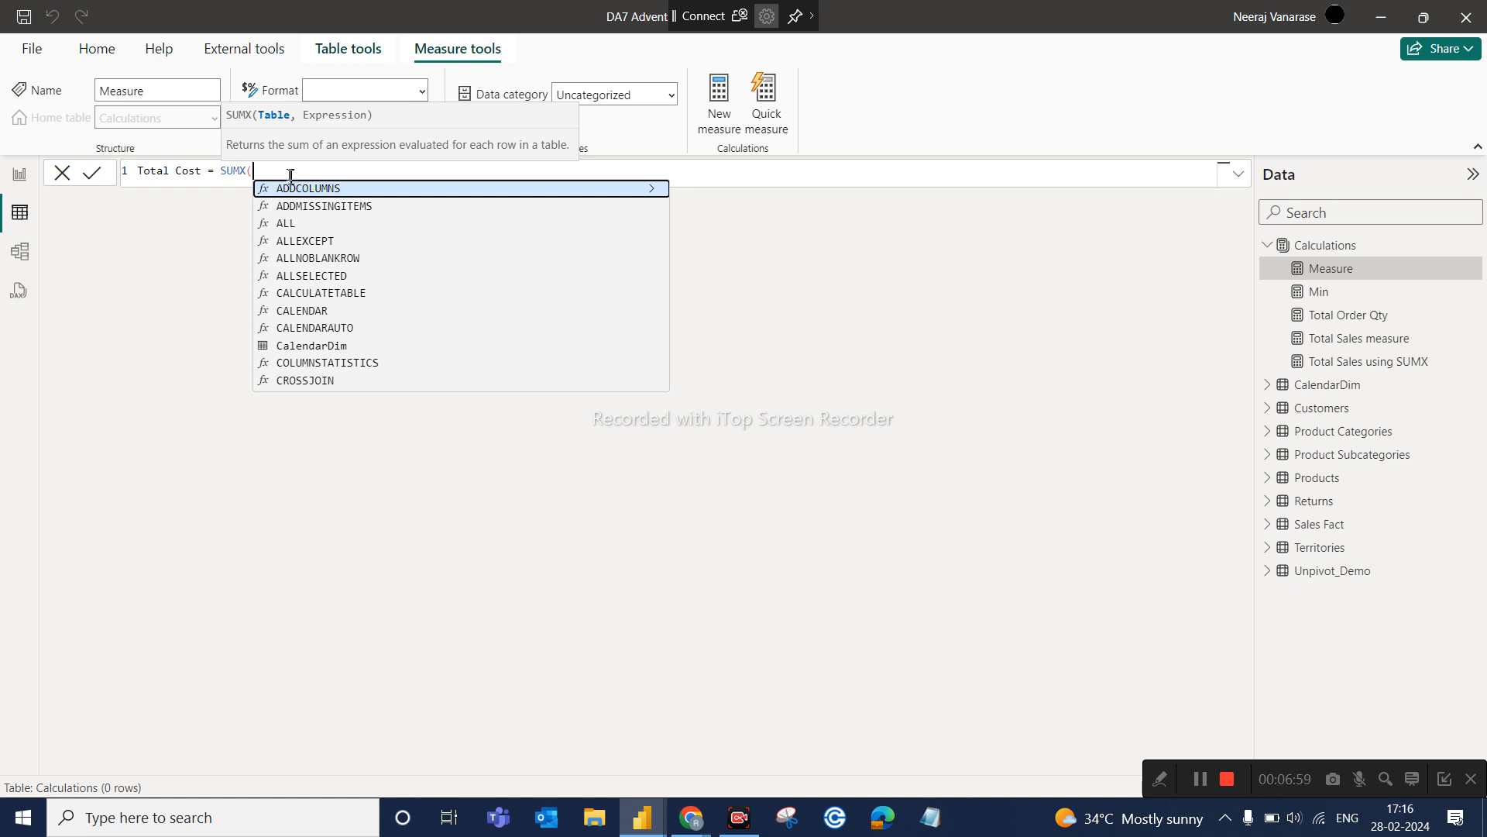
text(sale)
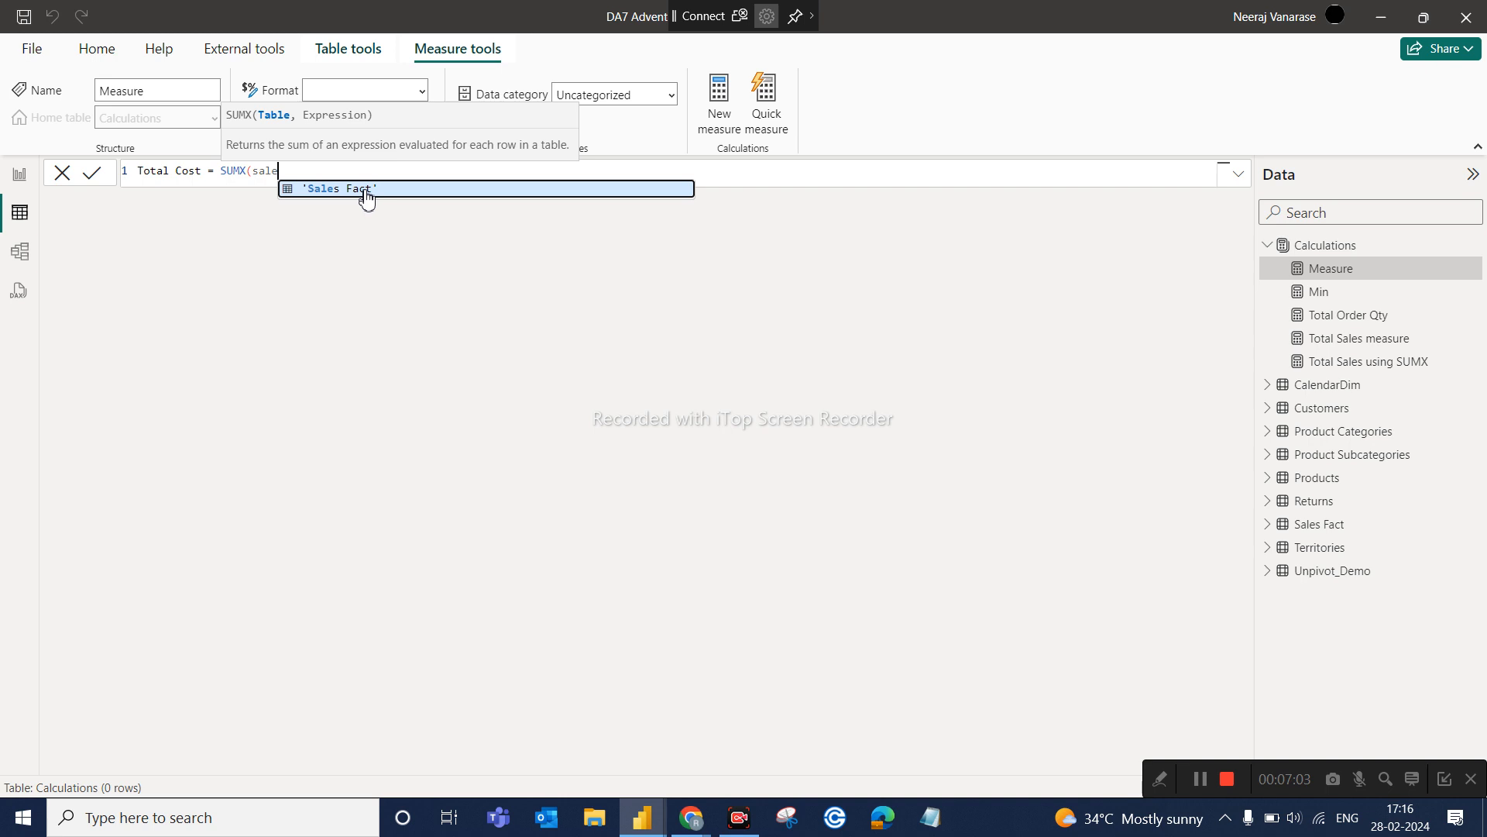
click(366, 190)
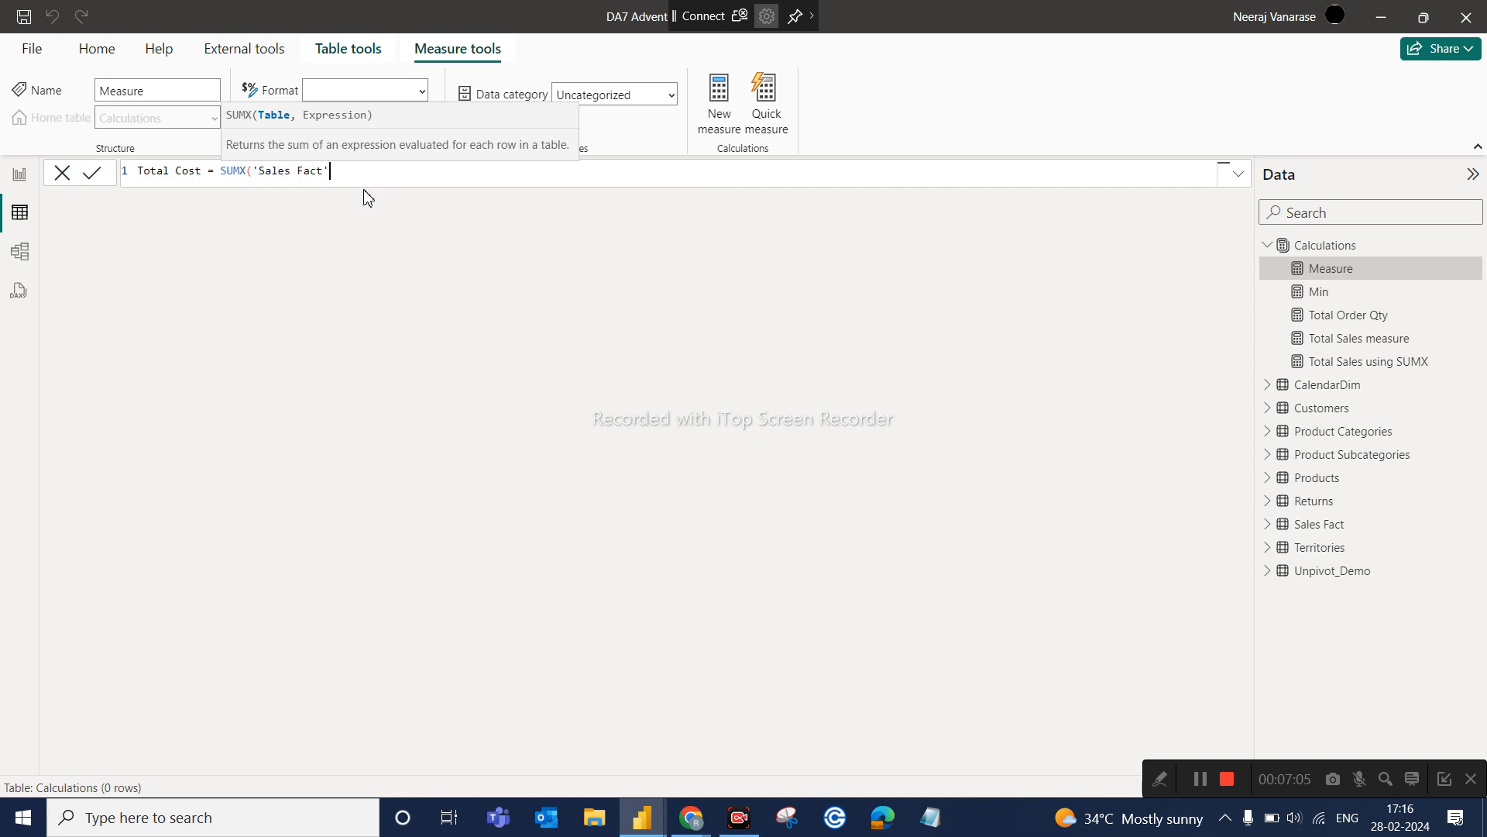
Begin the SUMX expression of the Total Cost measure with the RELATED function
text(,)
text(re)
text(al)
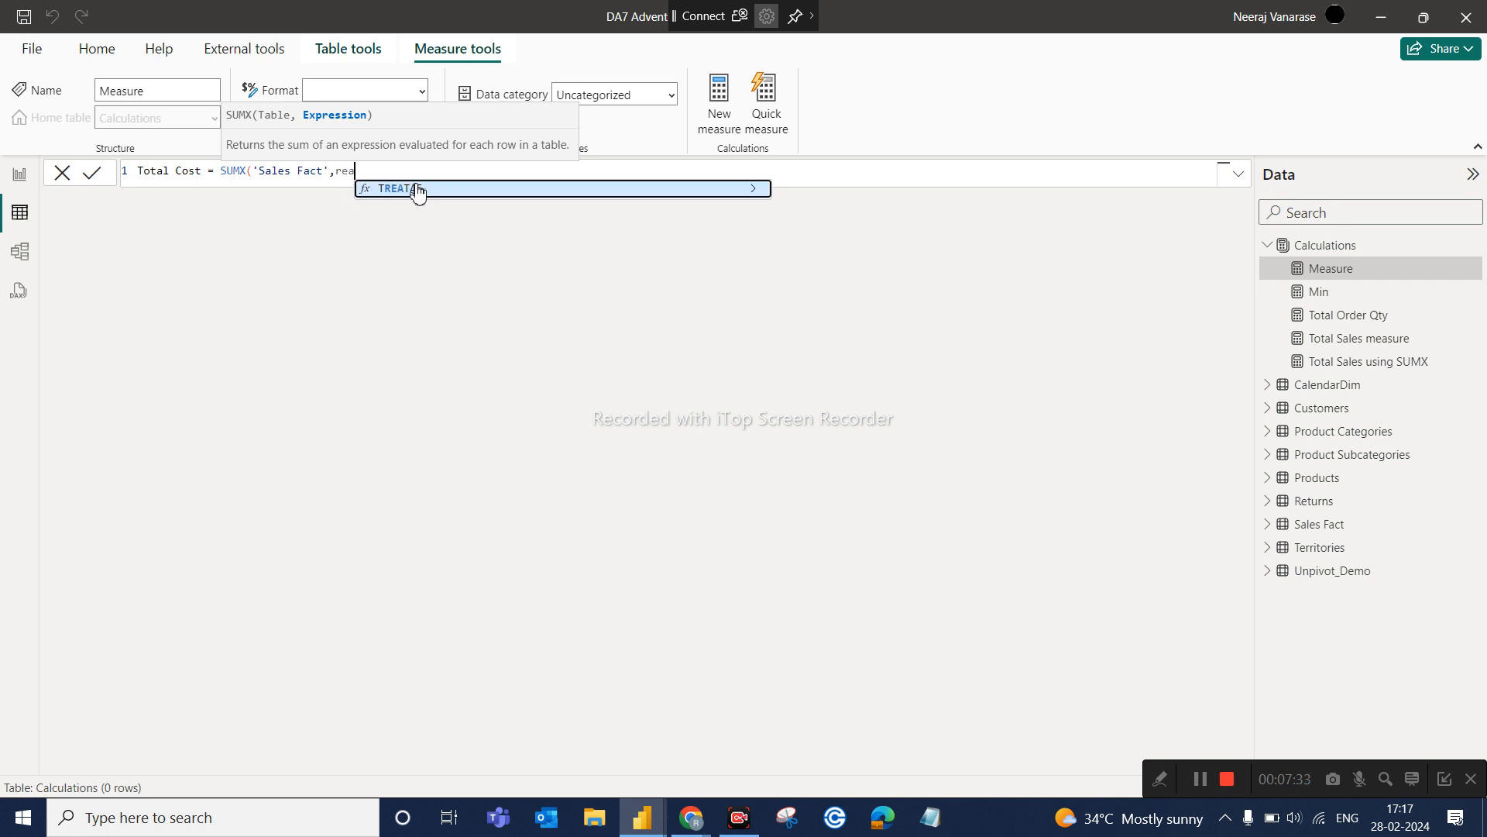
key(BackSpace)
key(BackSpace)
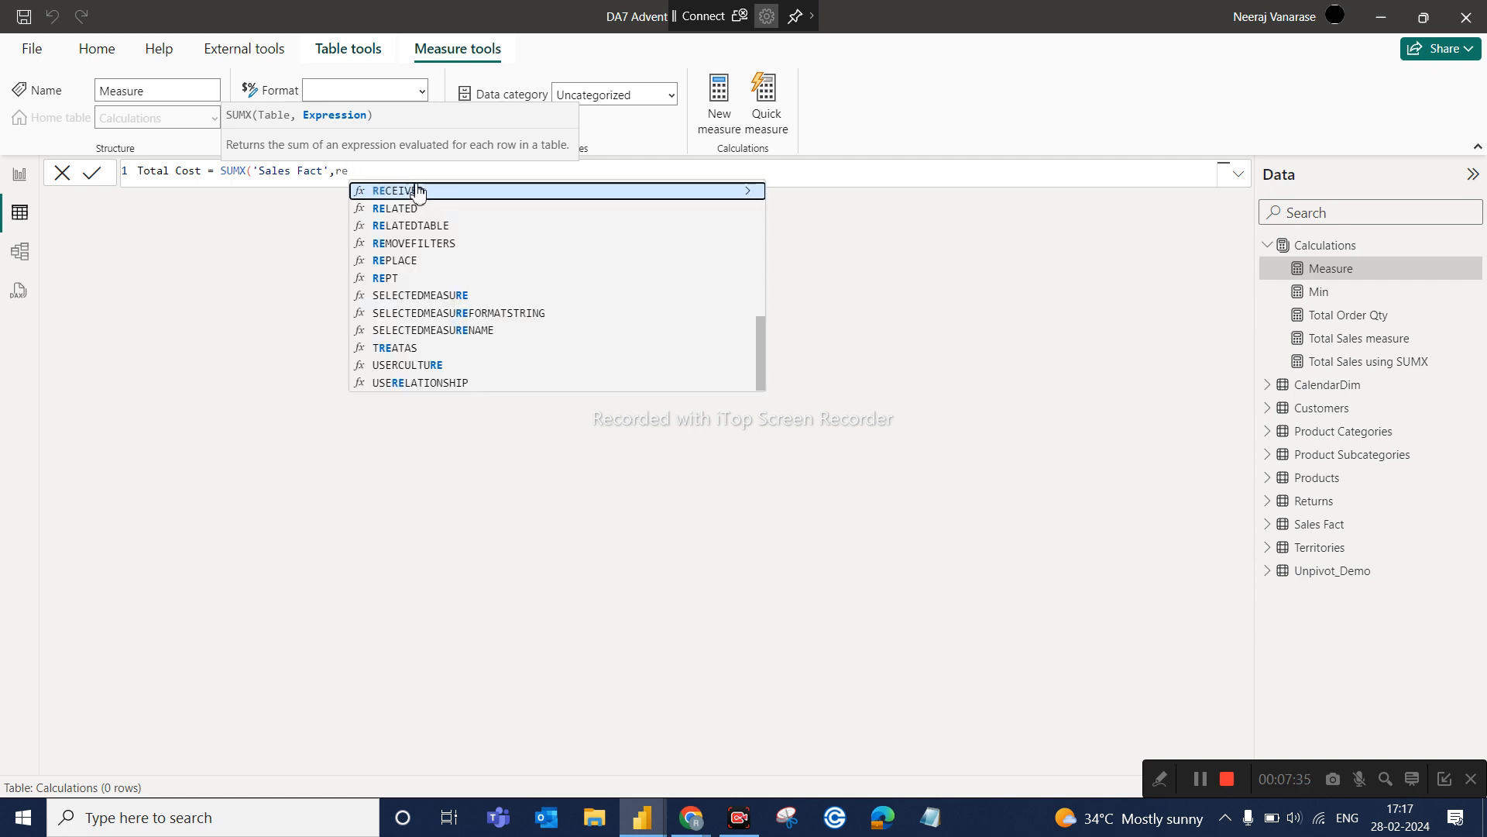
text(la)
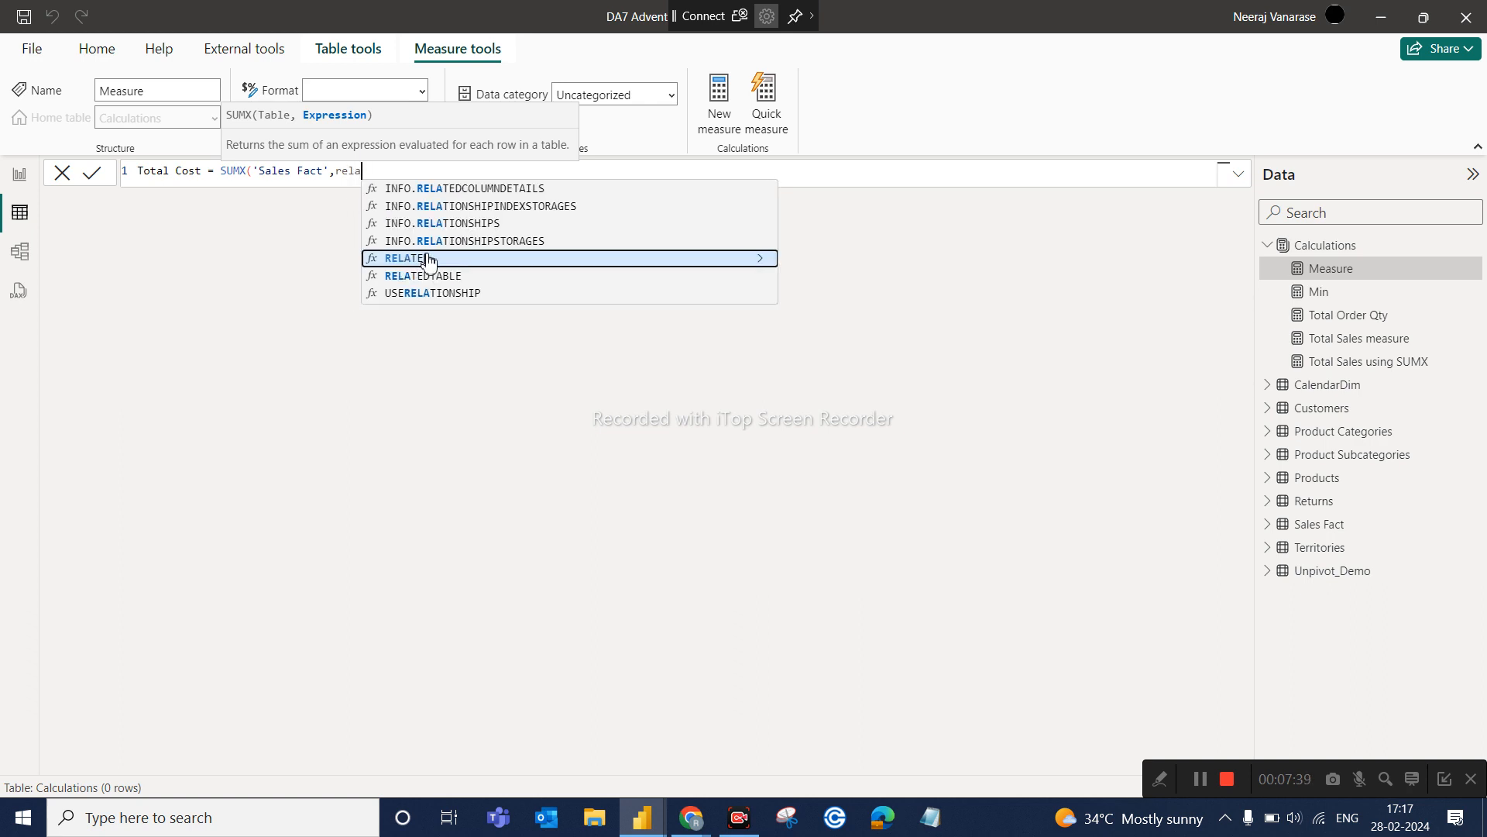
click(429, 261)
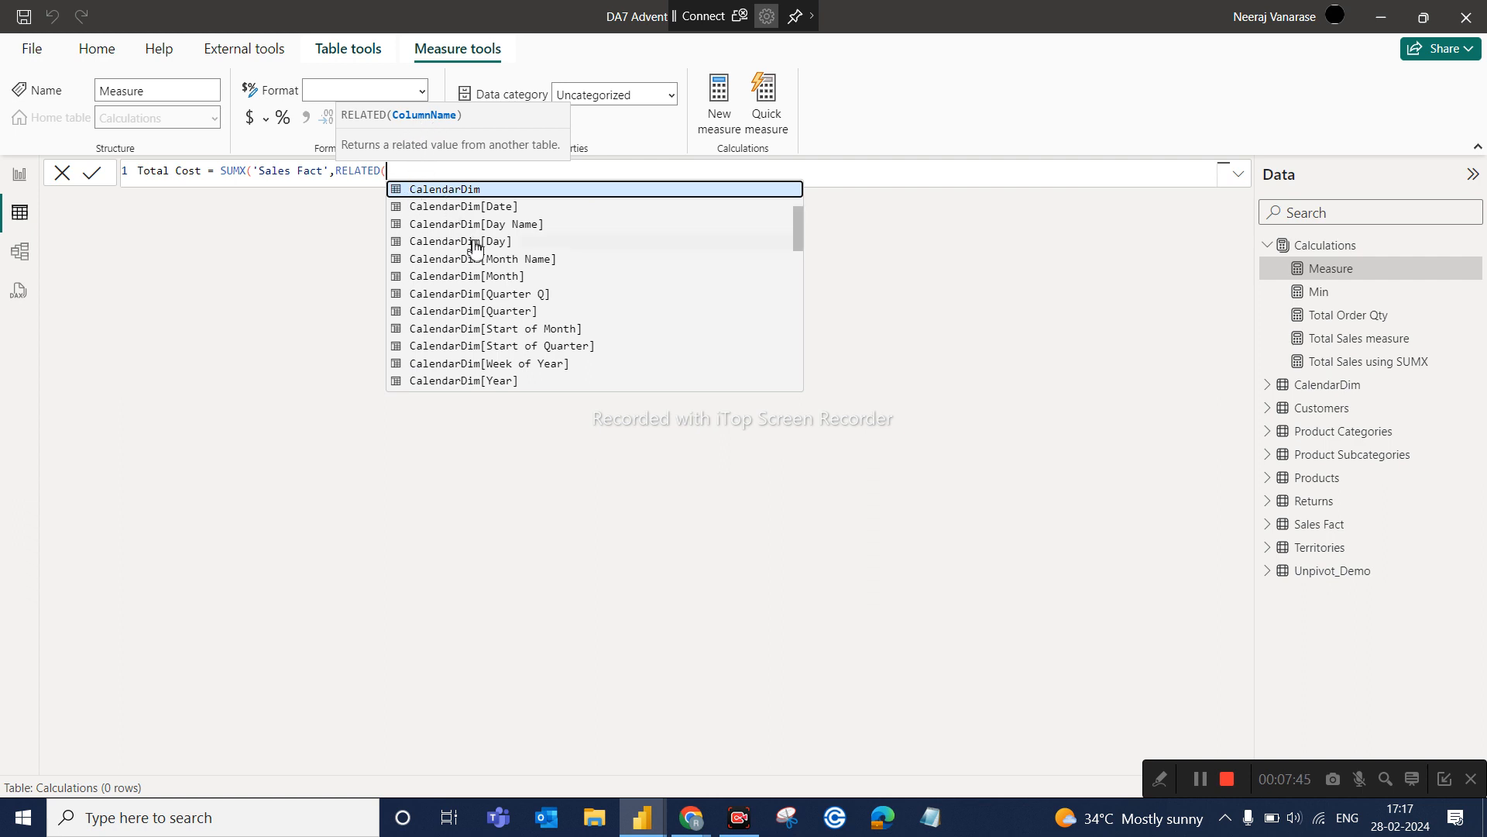
Use Products[ProductCost] as the RELATED column in the Total Cost formula and close the function
scroll(493, 309, down, 5)
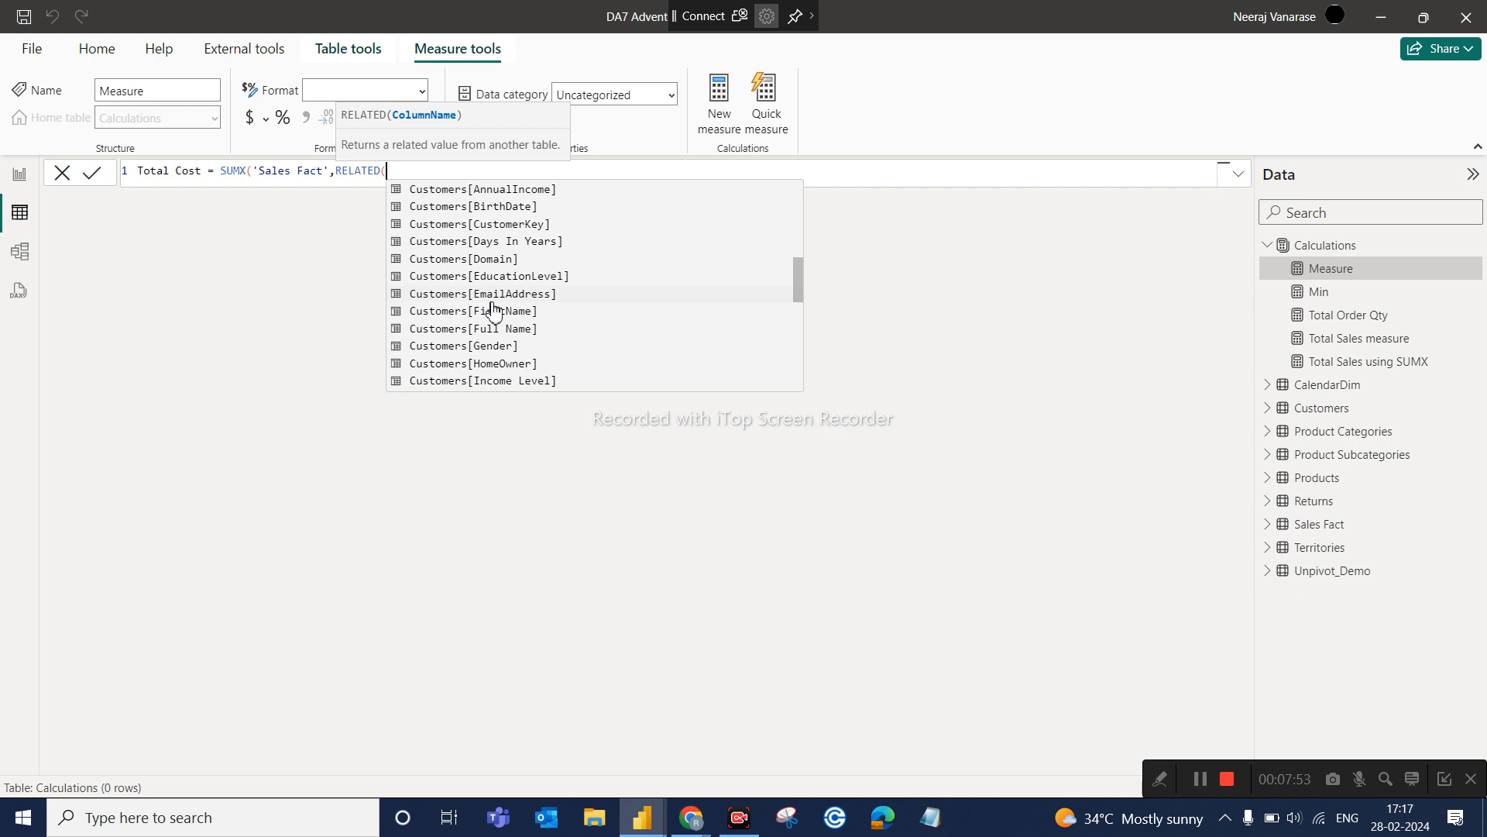
scroll(494, 309, down, 10)
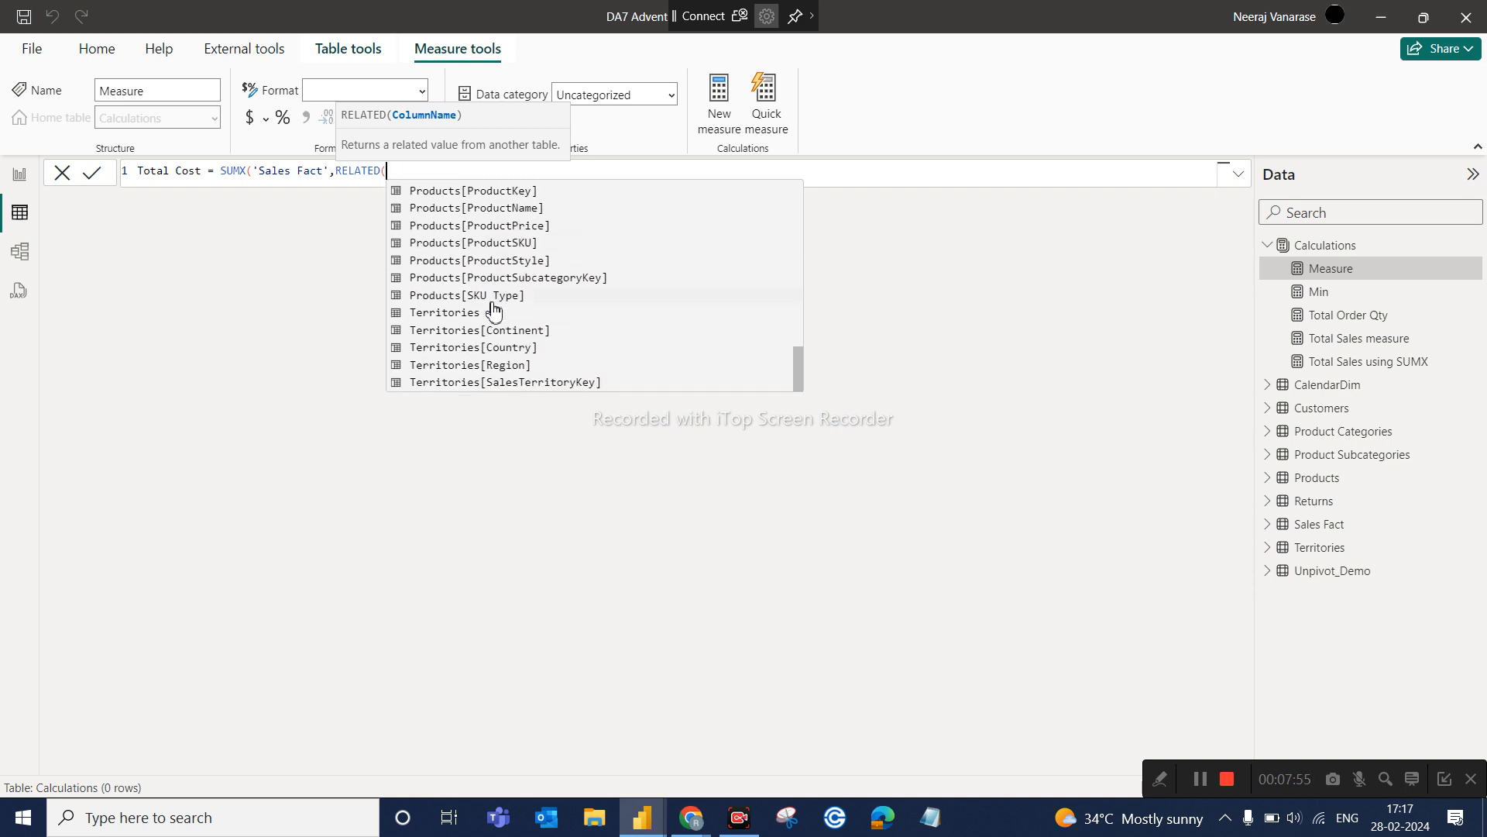
scroll(494, 308, up, 3)
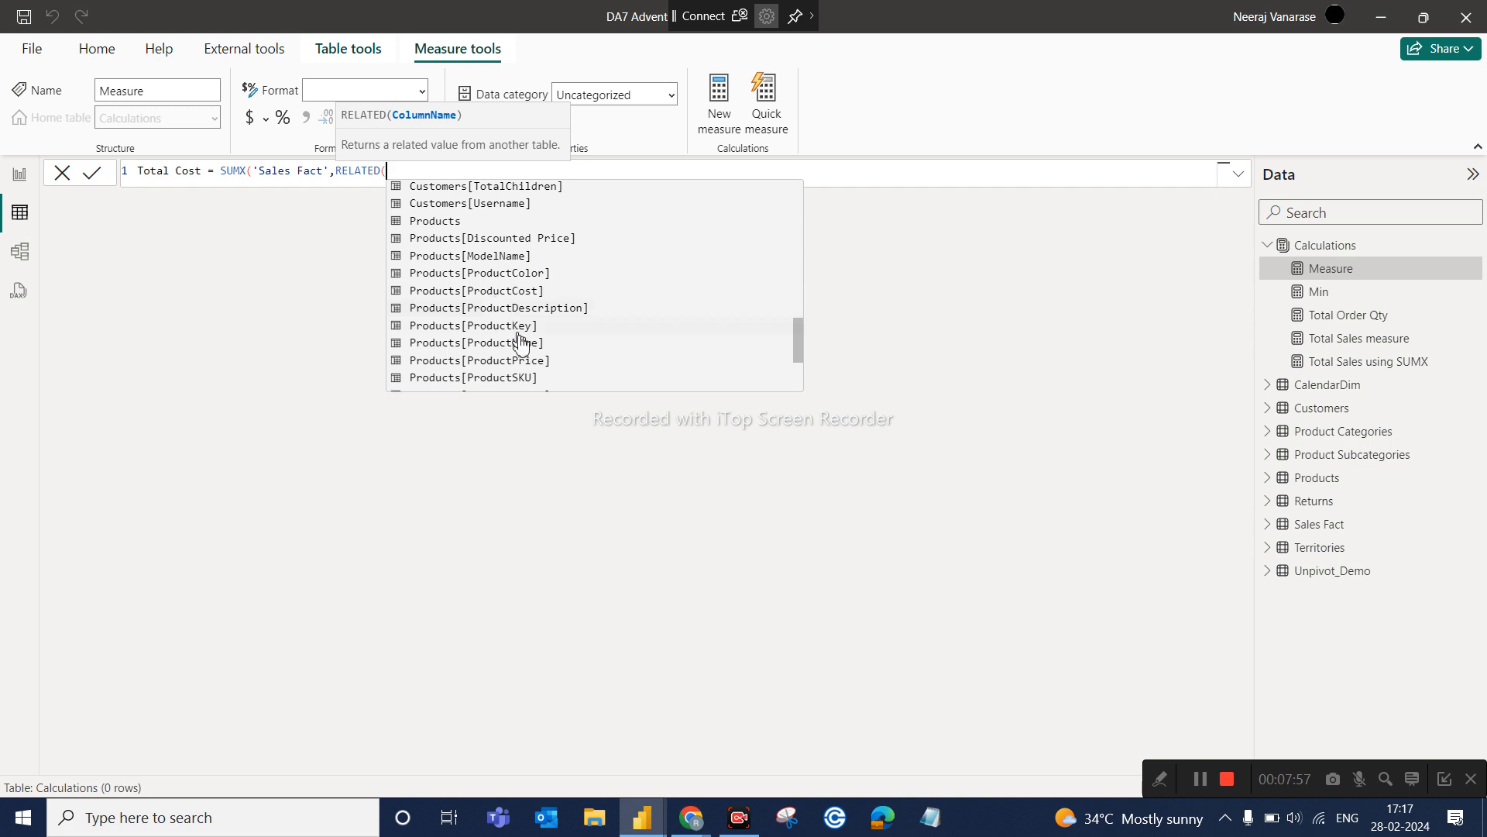
scroll(520, 340, down, 3)
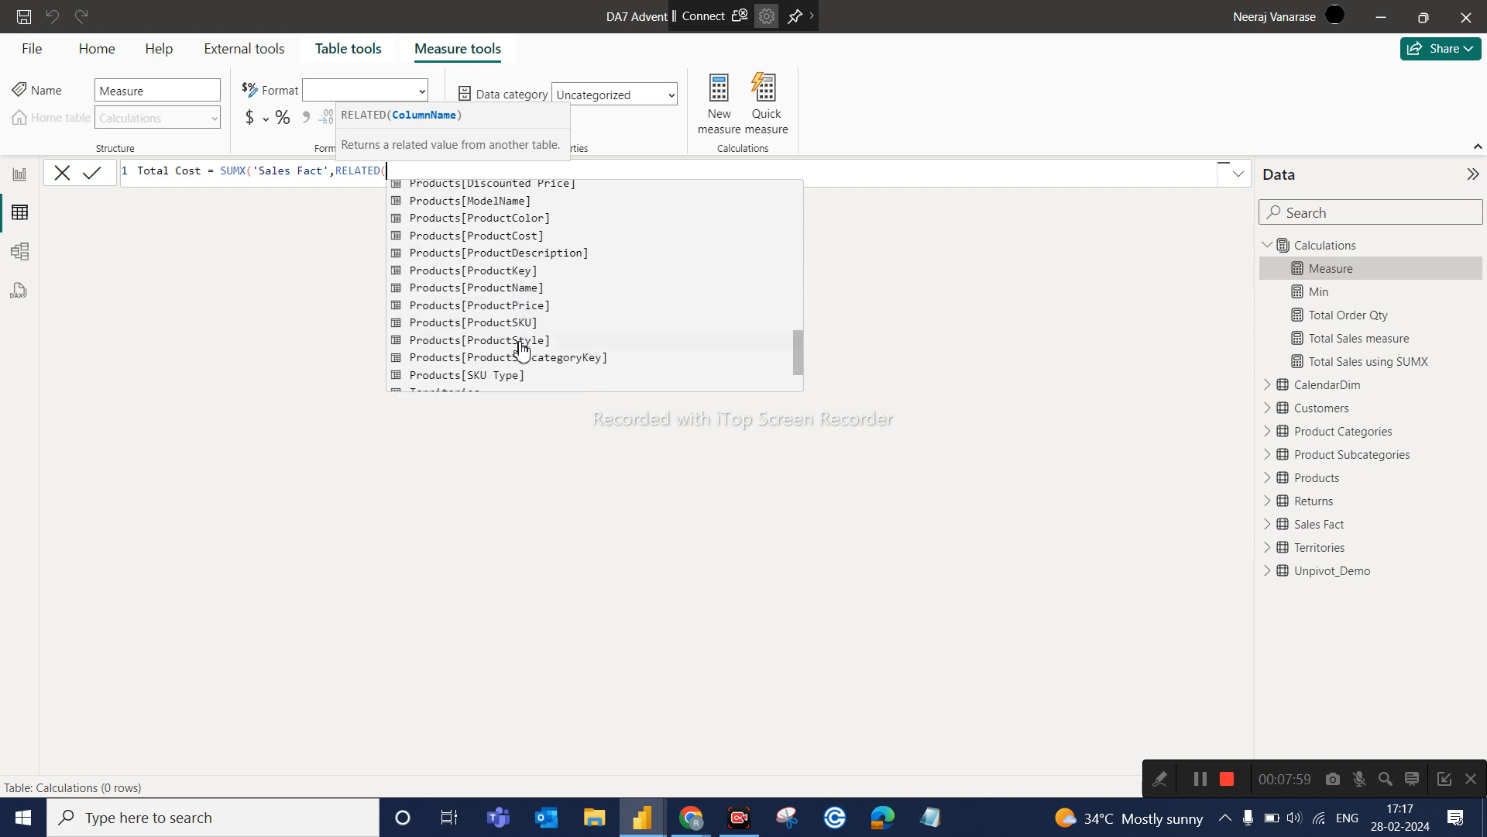
click(524, 235)
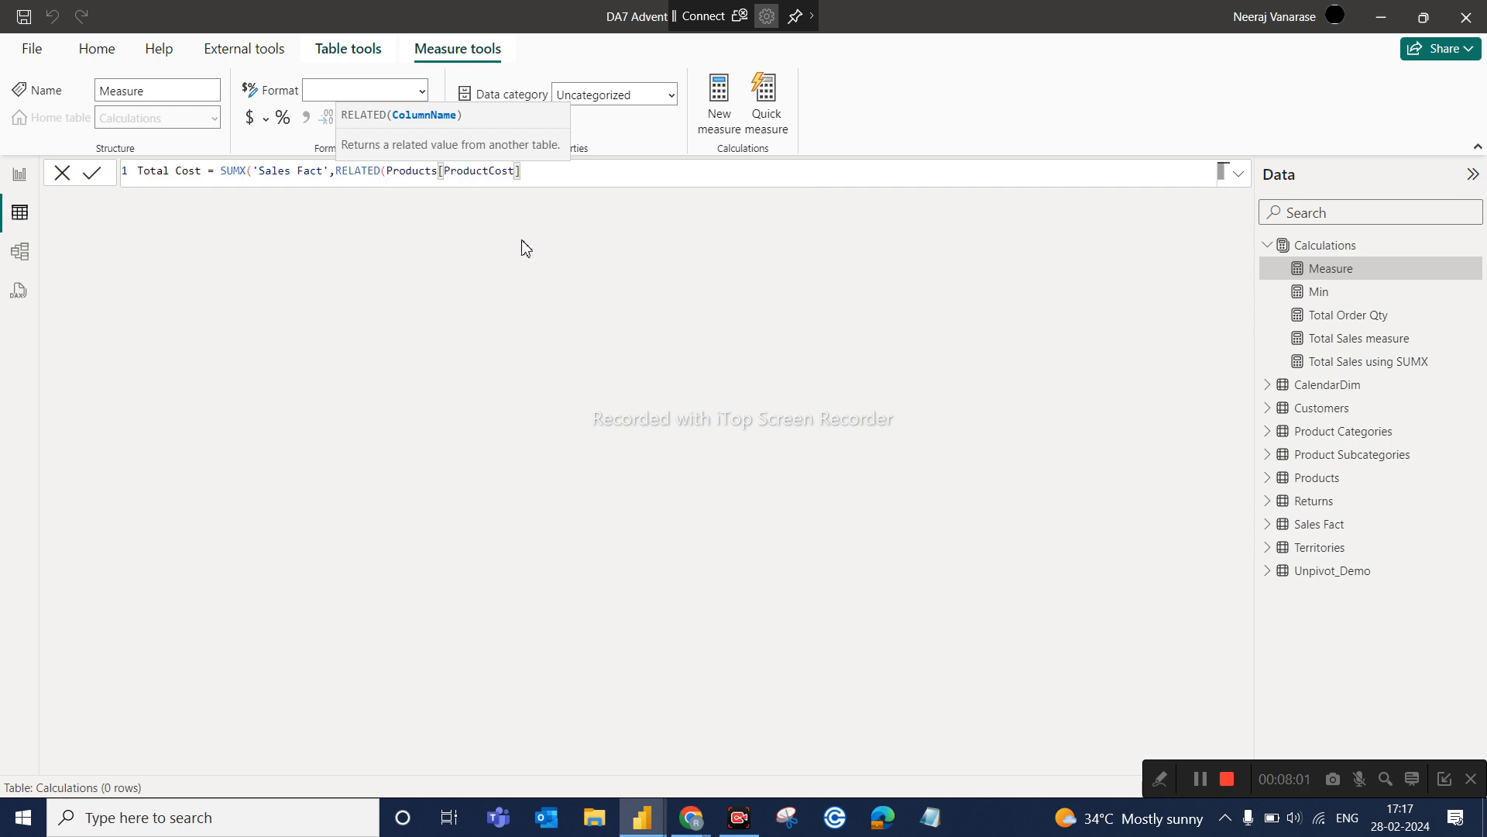
text())
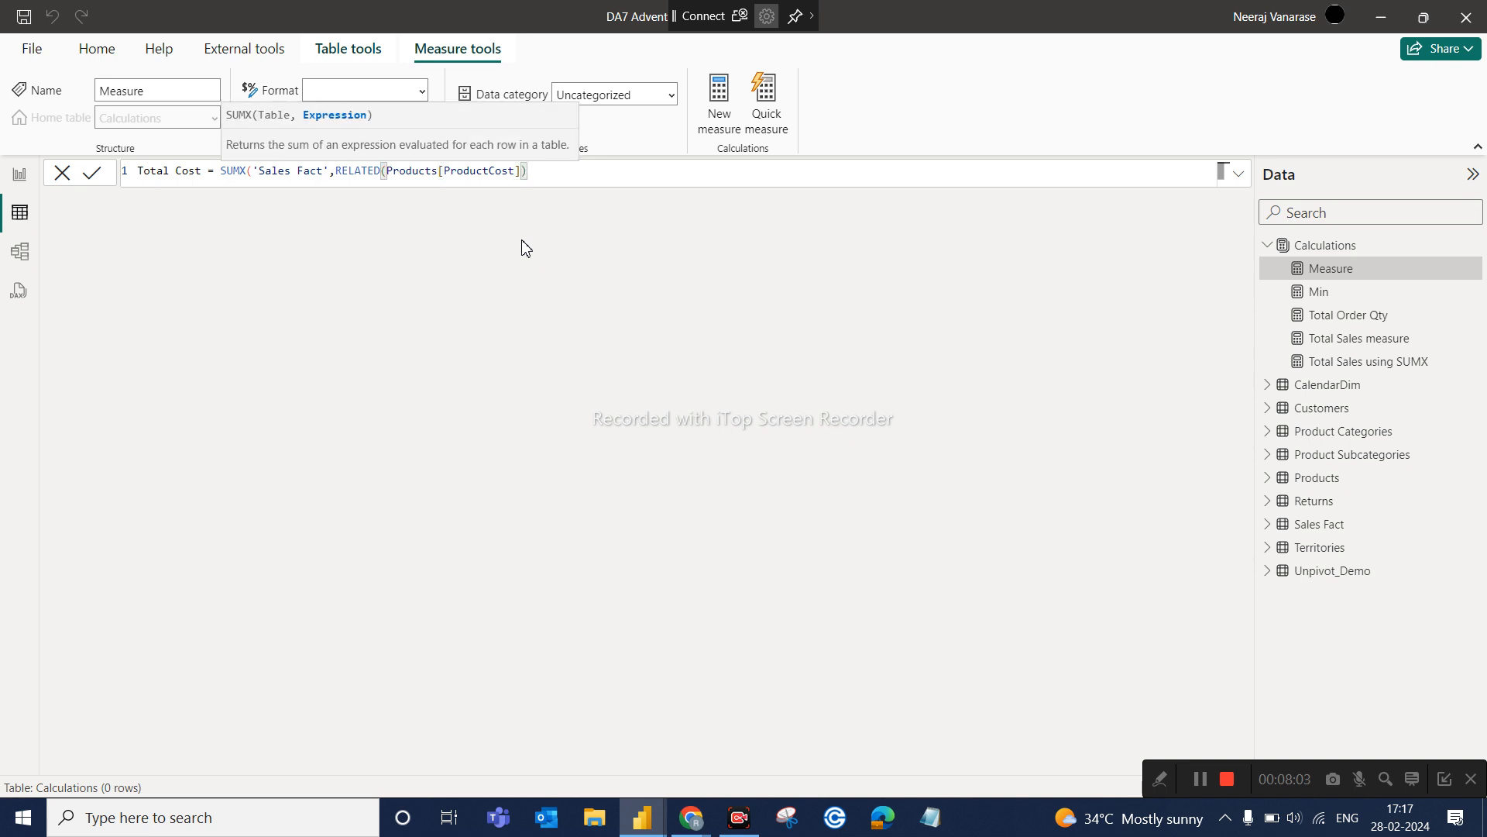
Multiply the related product cost by 'Sales Fact'[OrderQuantity] in the Total Cost formula
text(*)
text(order)
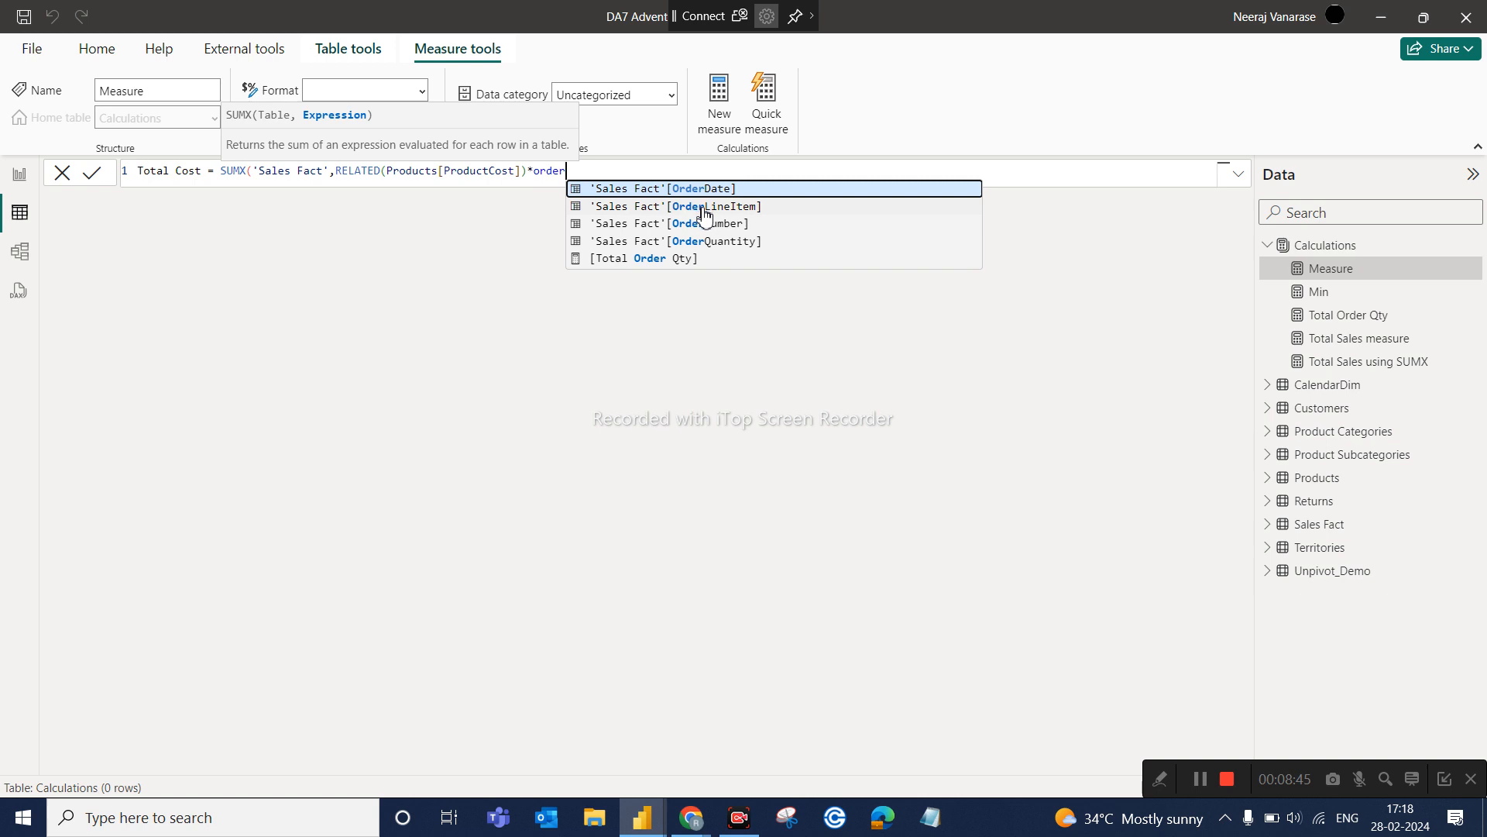
click(685, 246)
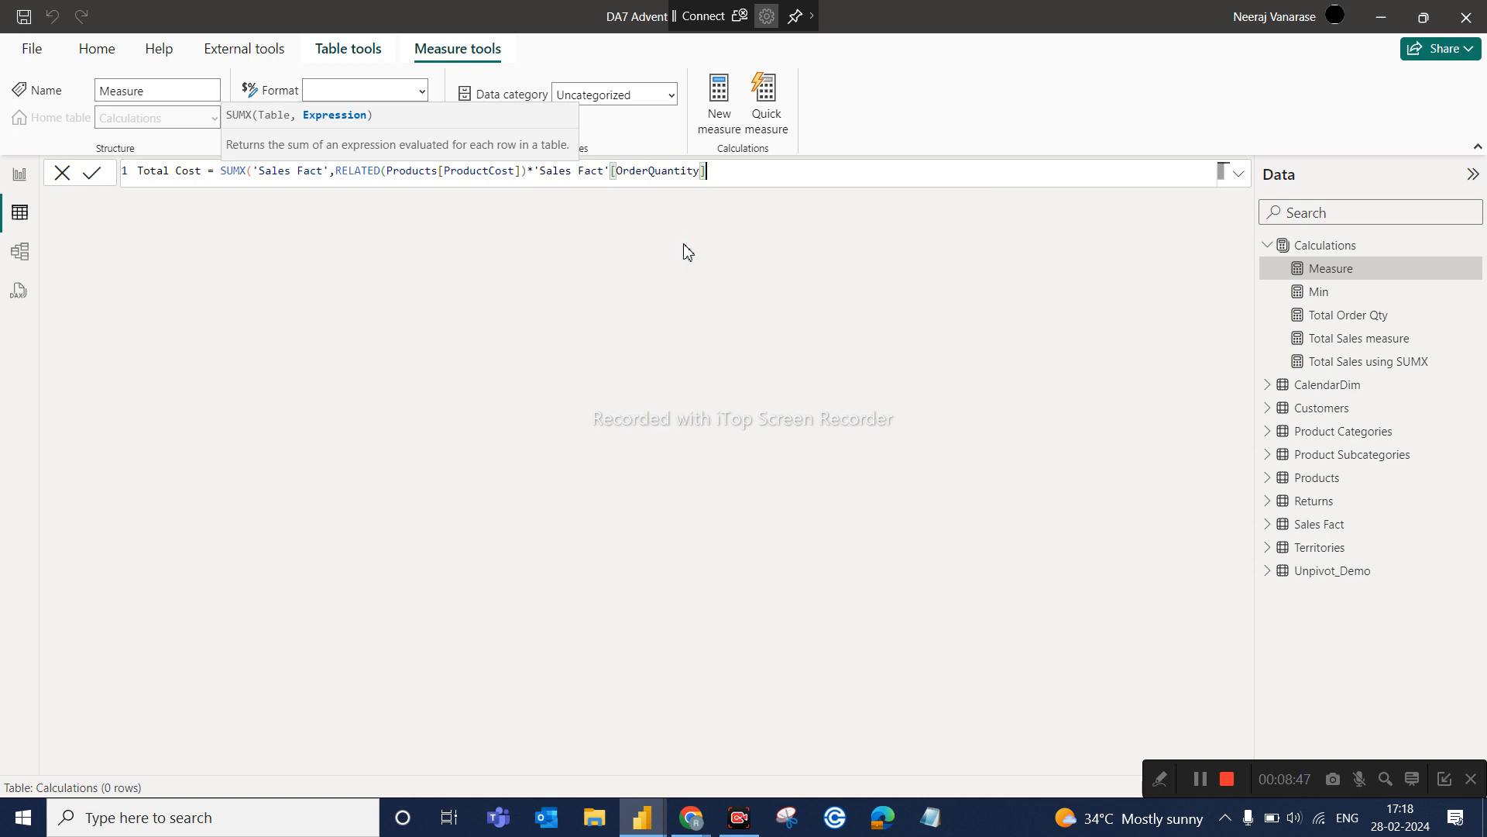
Close the SUMX function and commit the Total Cost measure
text())
key(Return)
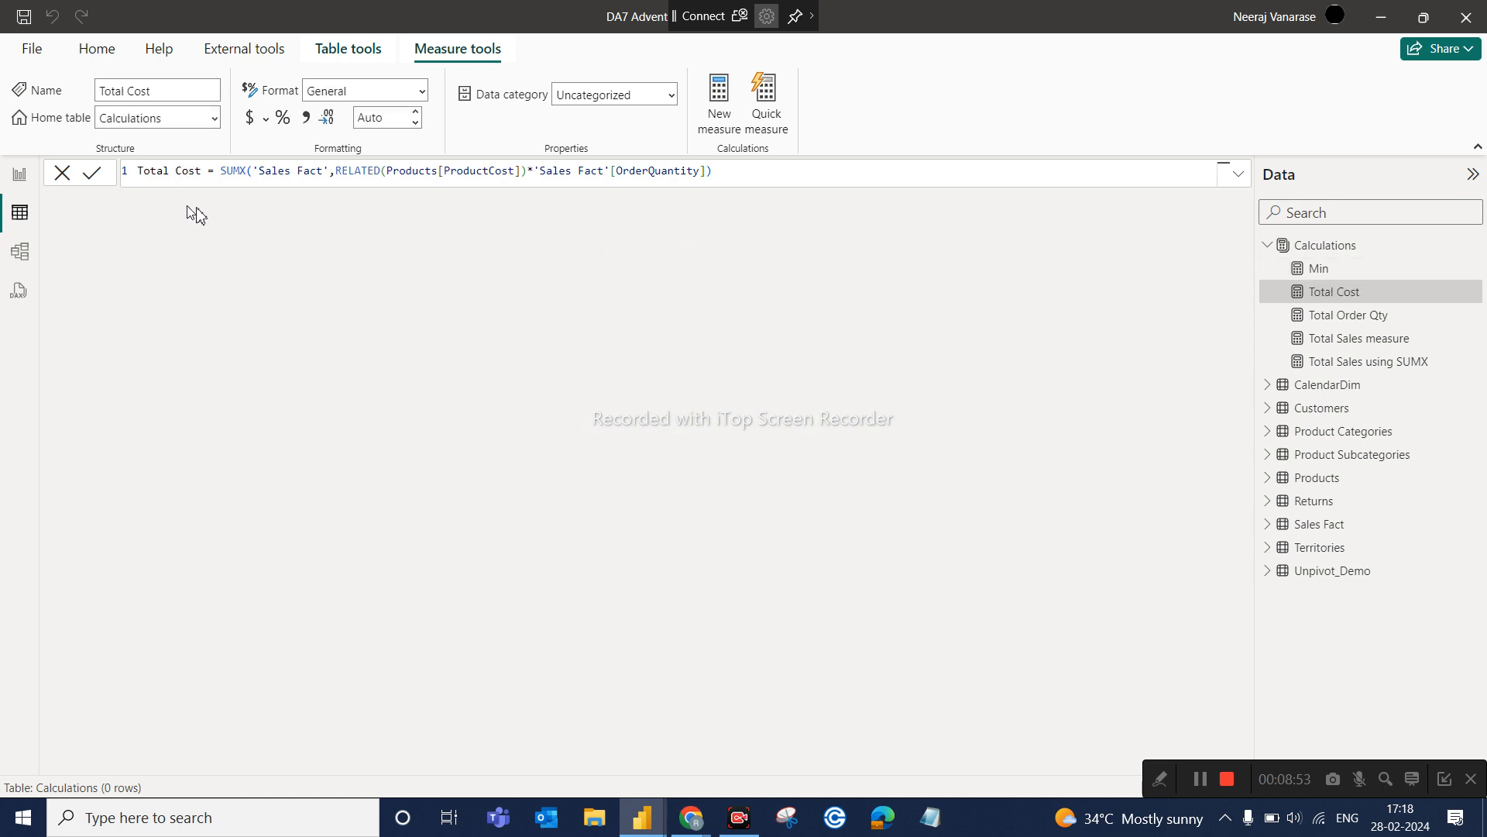
Add a card visual showing Total Cost to the report page, placed to the right of the treemap
click(19, 175)
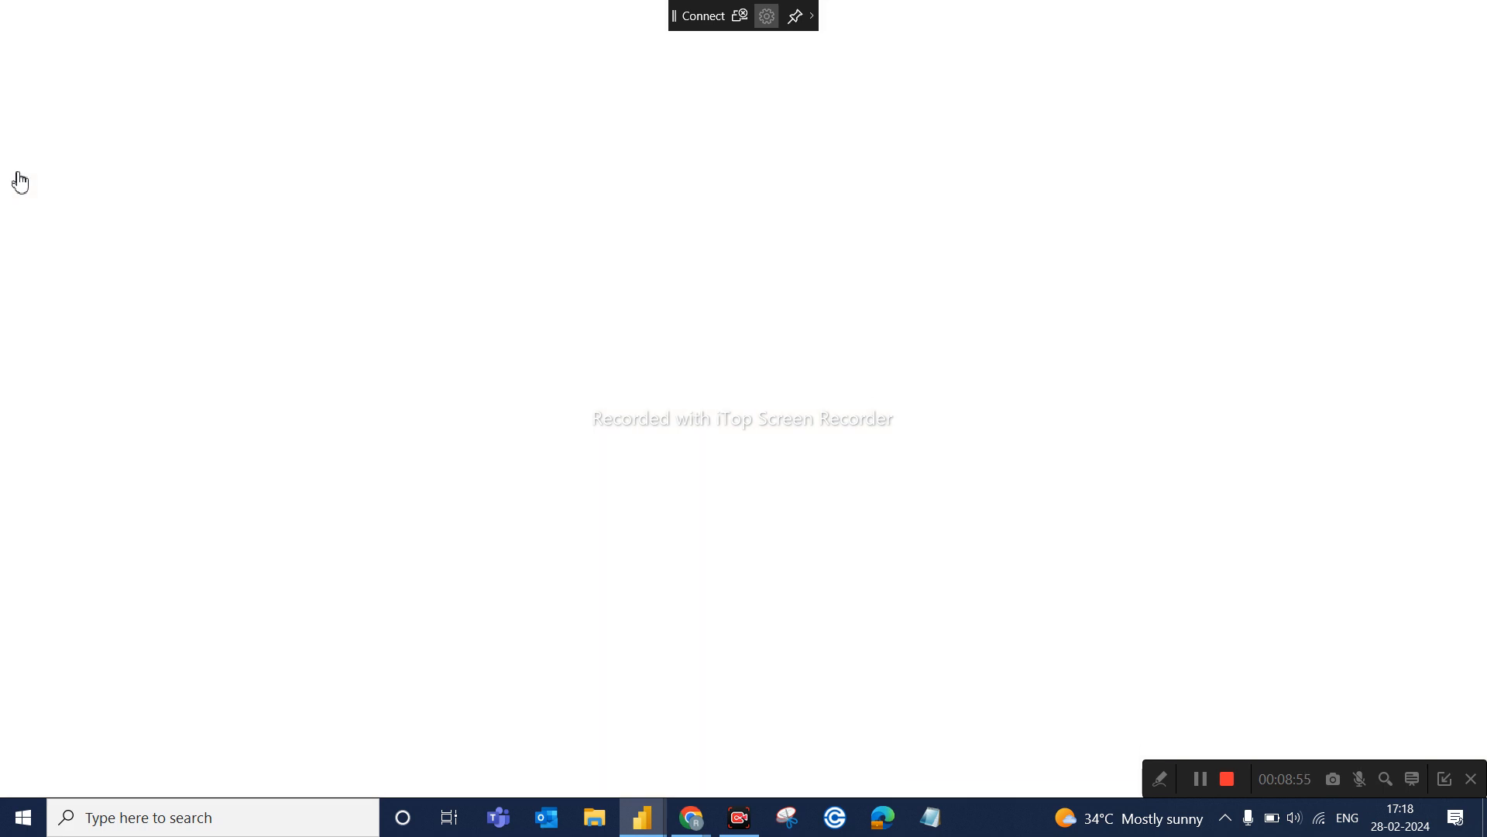
click(713, 304)
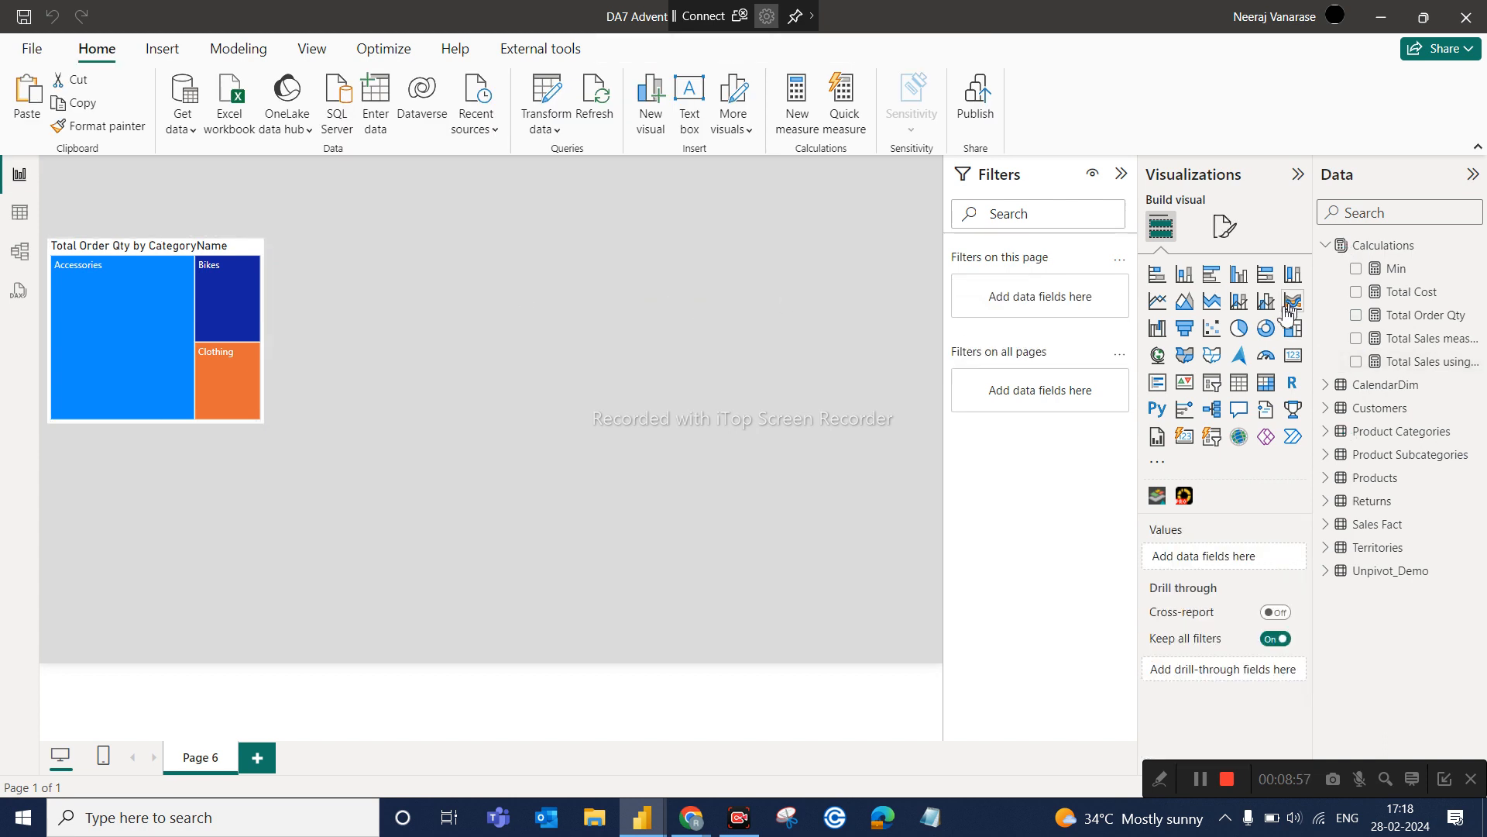
click(1304, 359)
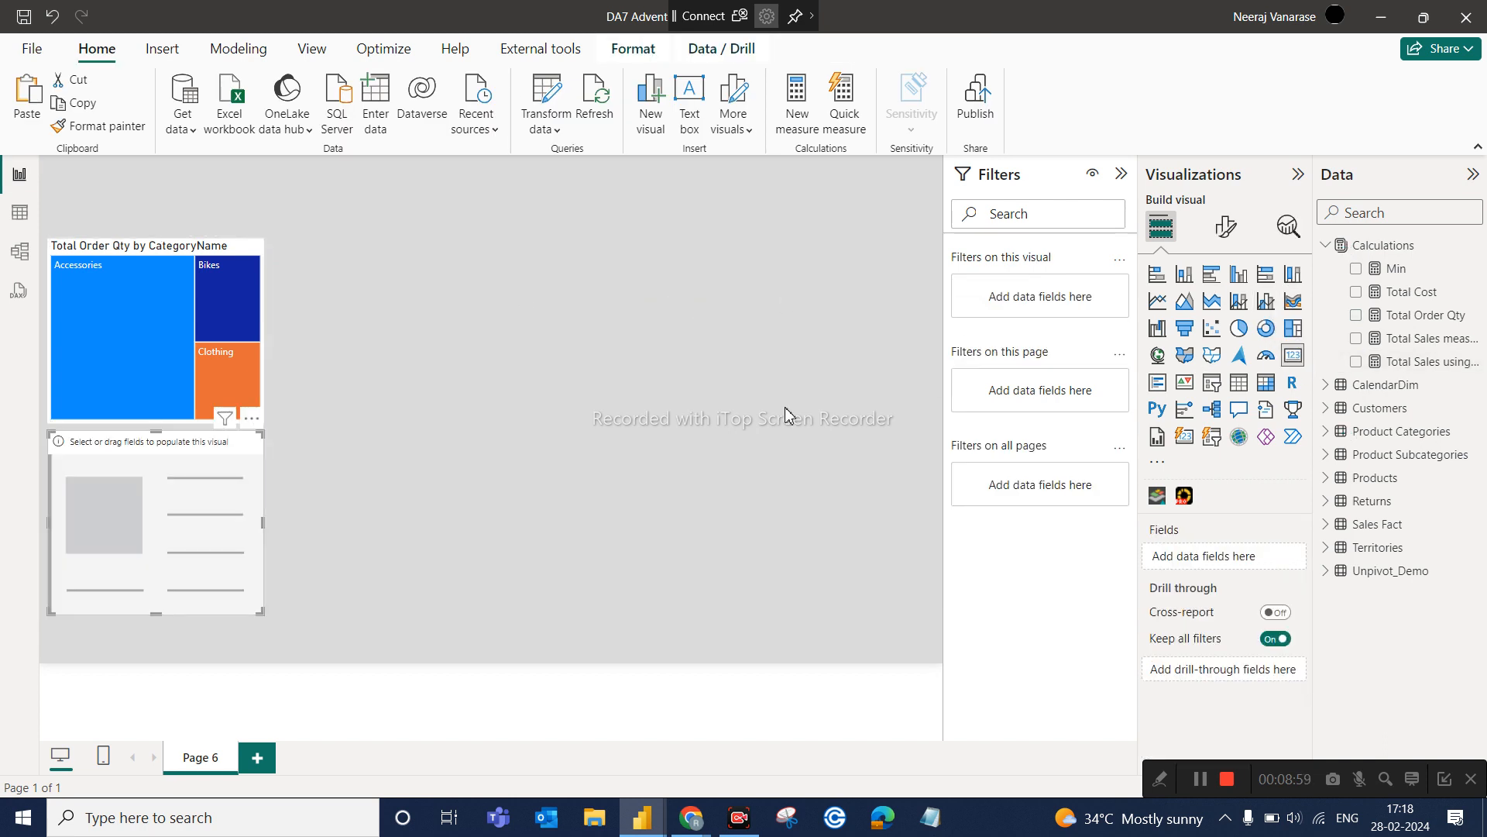
drag(199, 462, 664, 255)
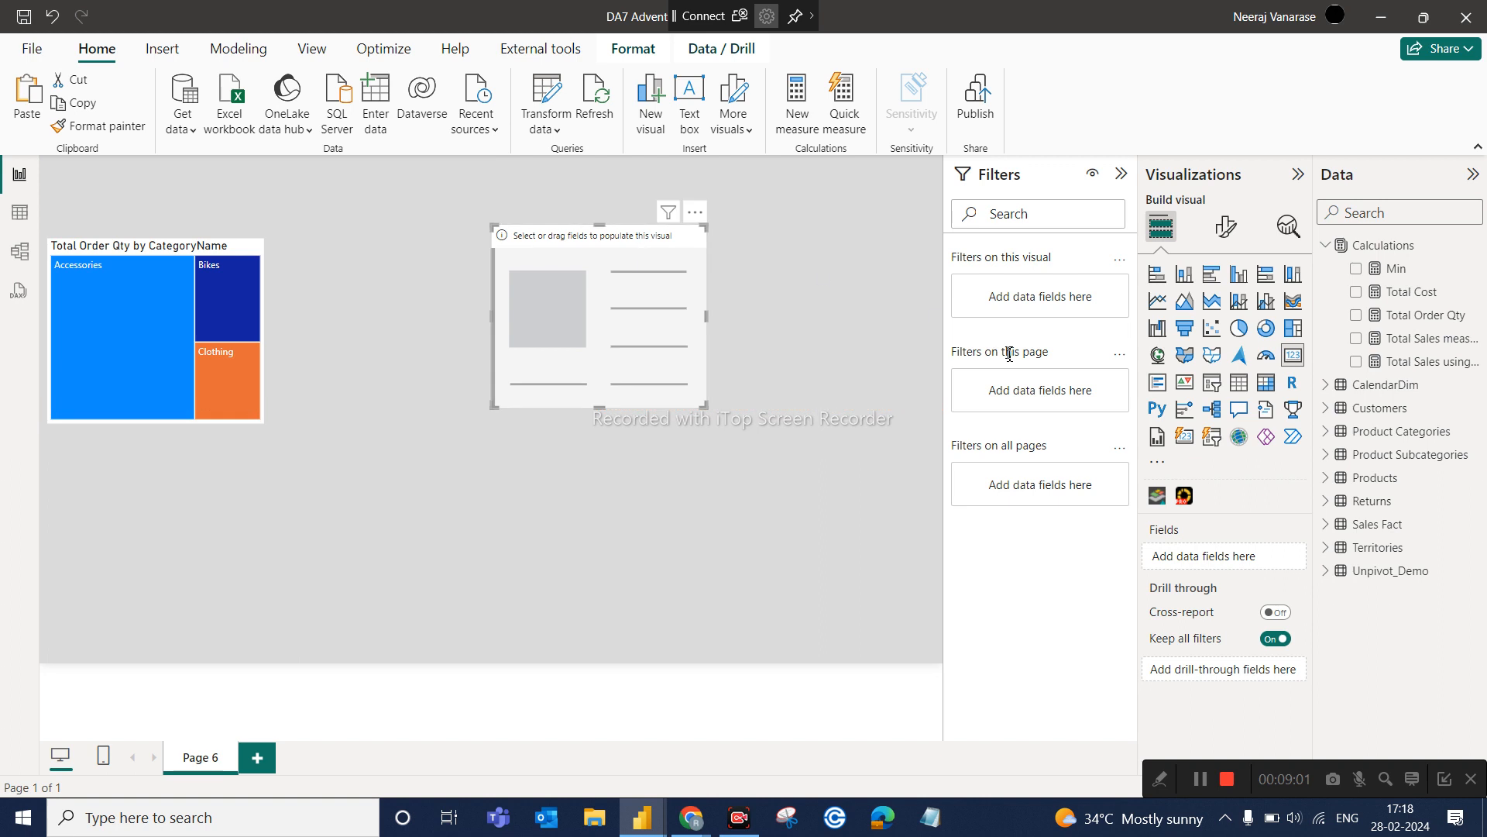
drag(1433, 308, 1236, 561)
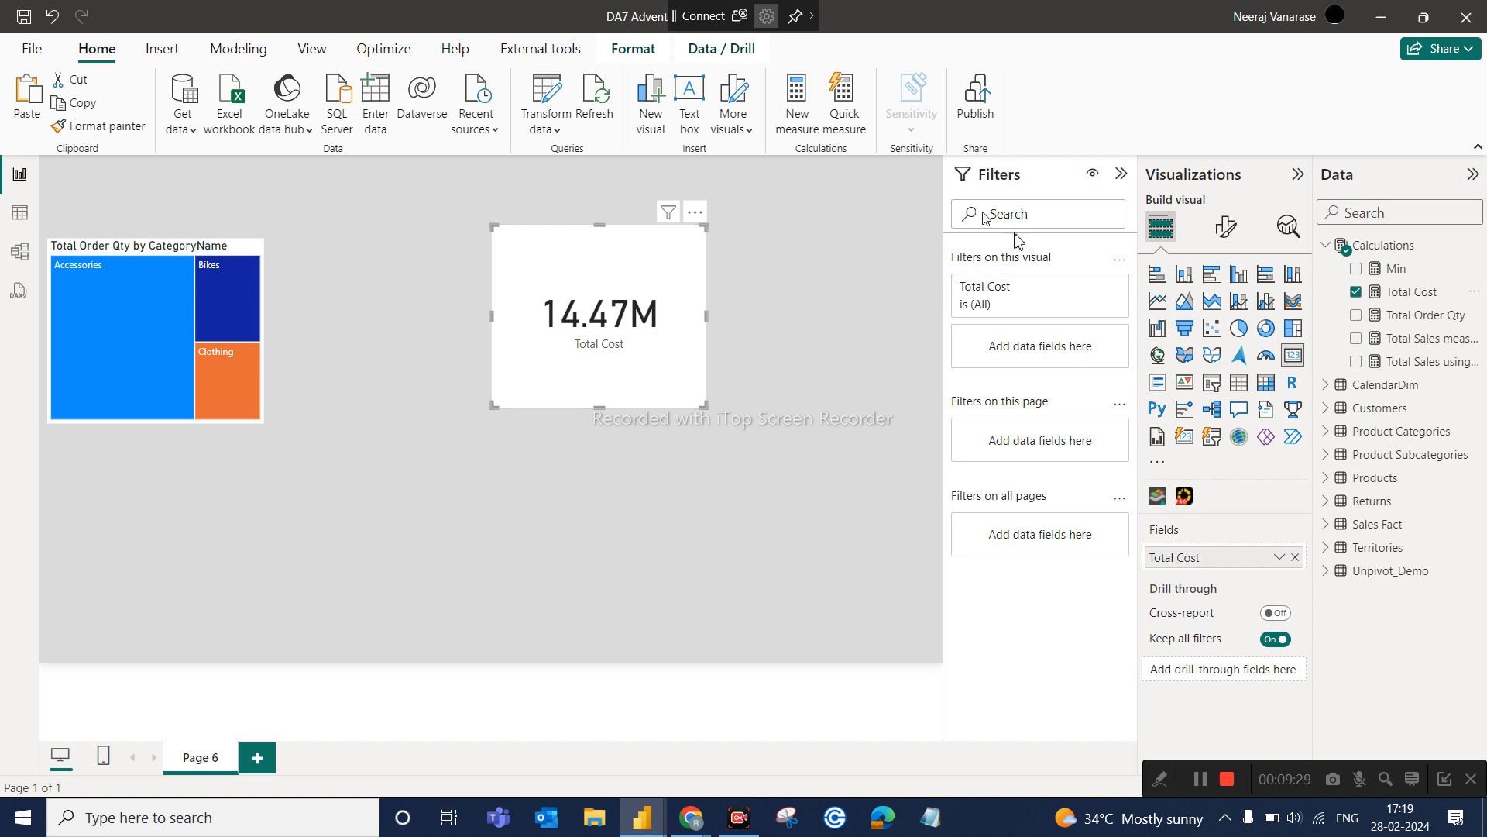
Create a measure named Profit in the Calculations table as [Total Sales using SUMX]-[Total Cost]
click(1477, 246)
click(1390, 282)
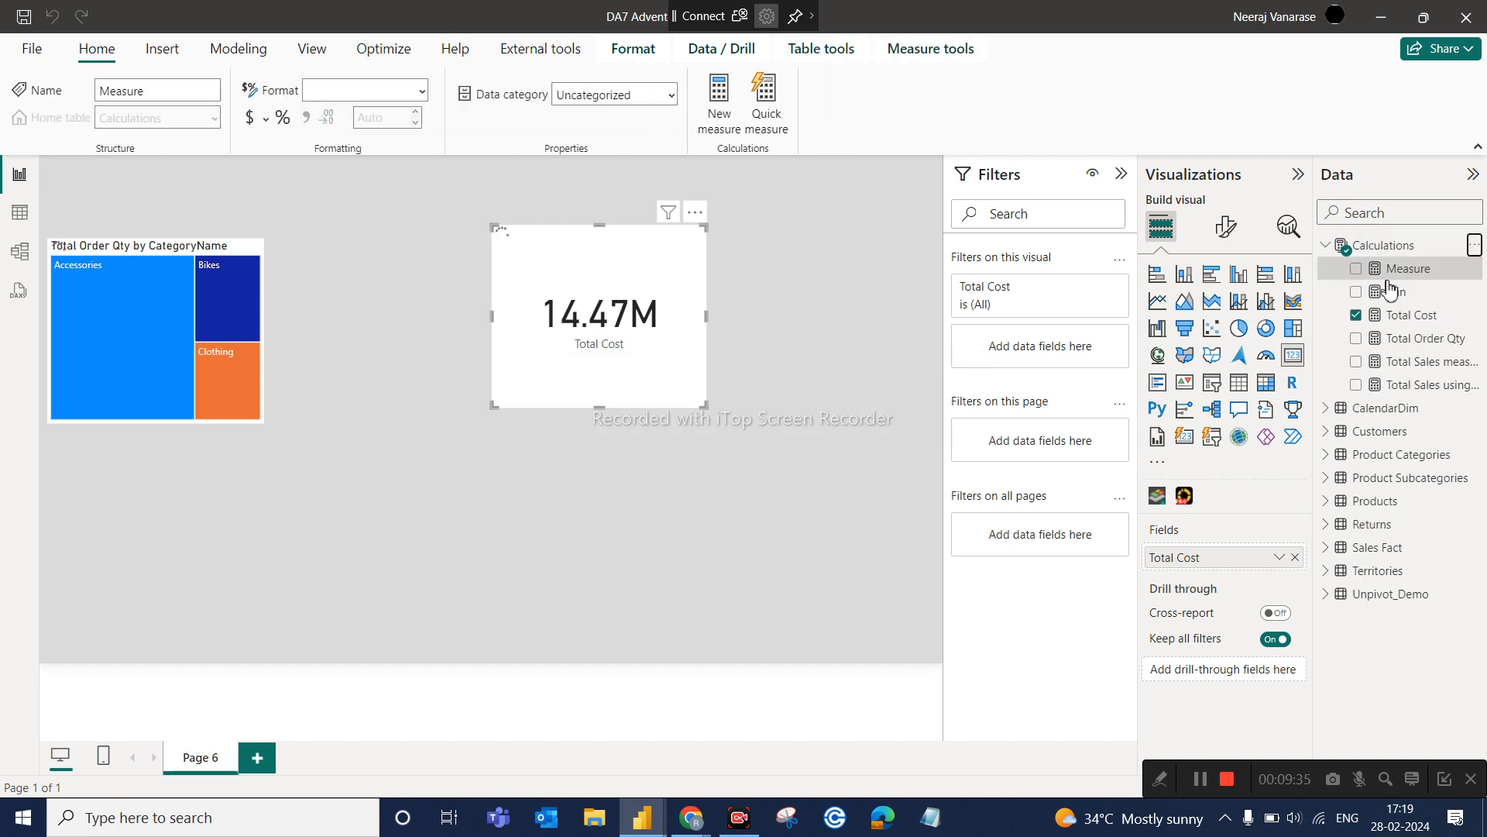
text(Pr)
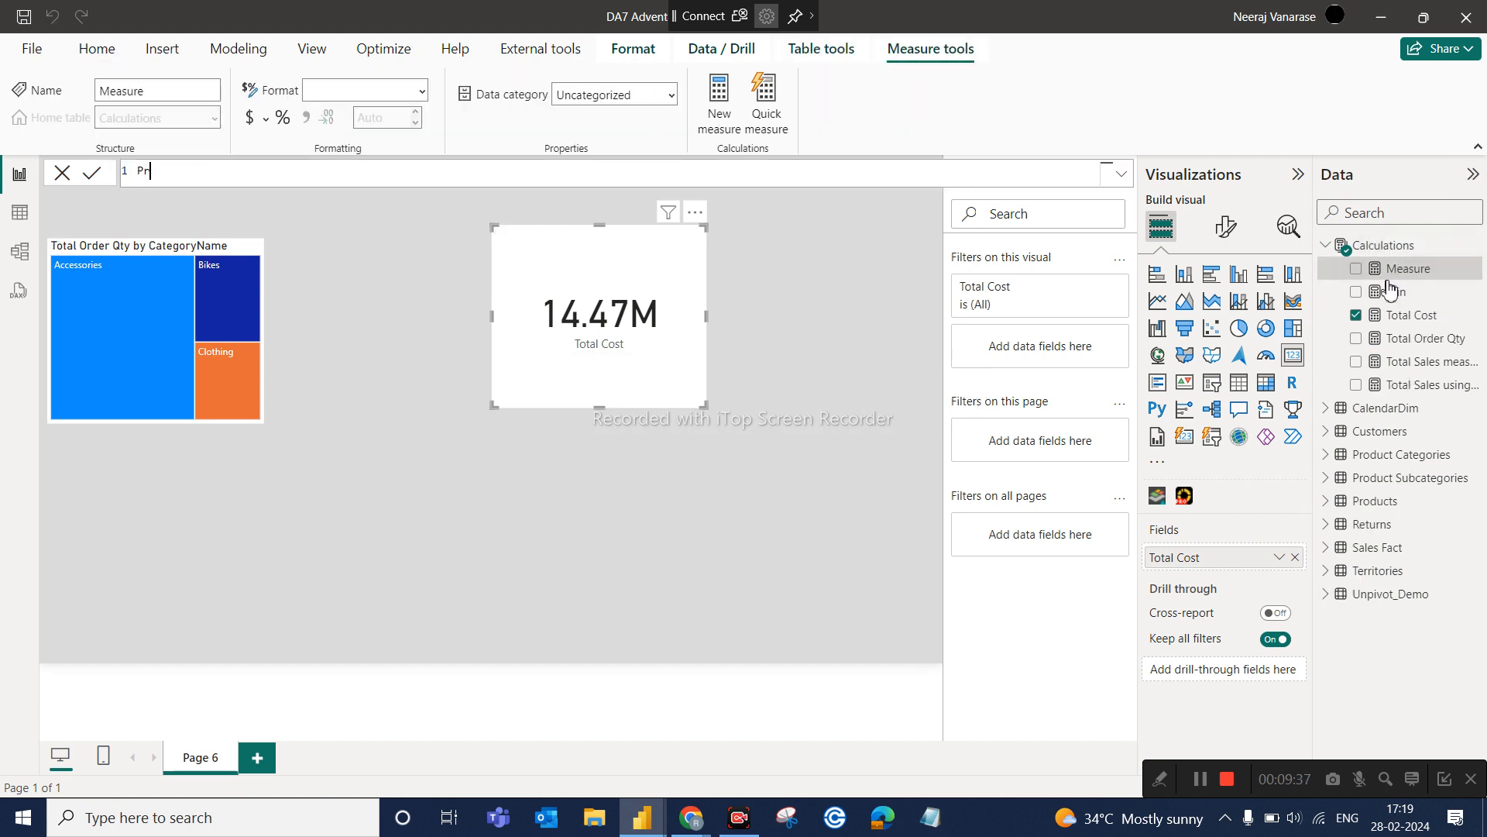
text(ofit =)
text(sale)
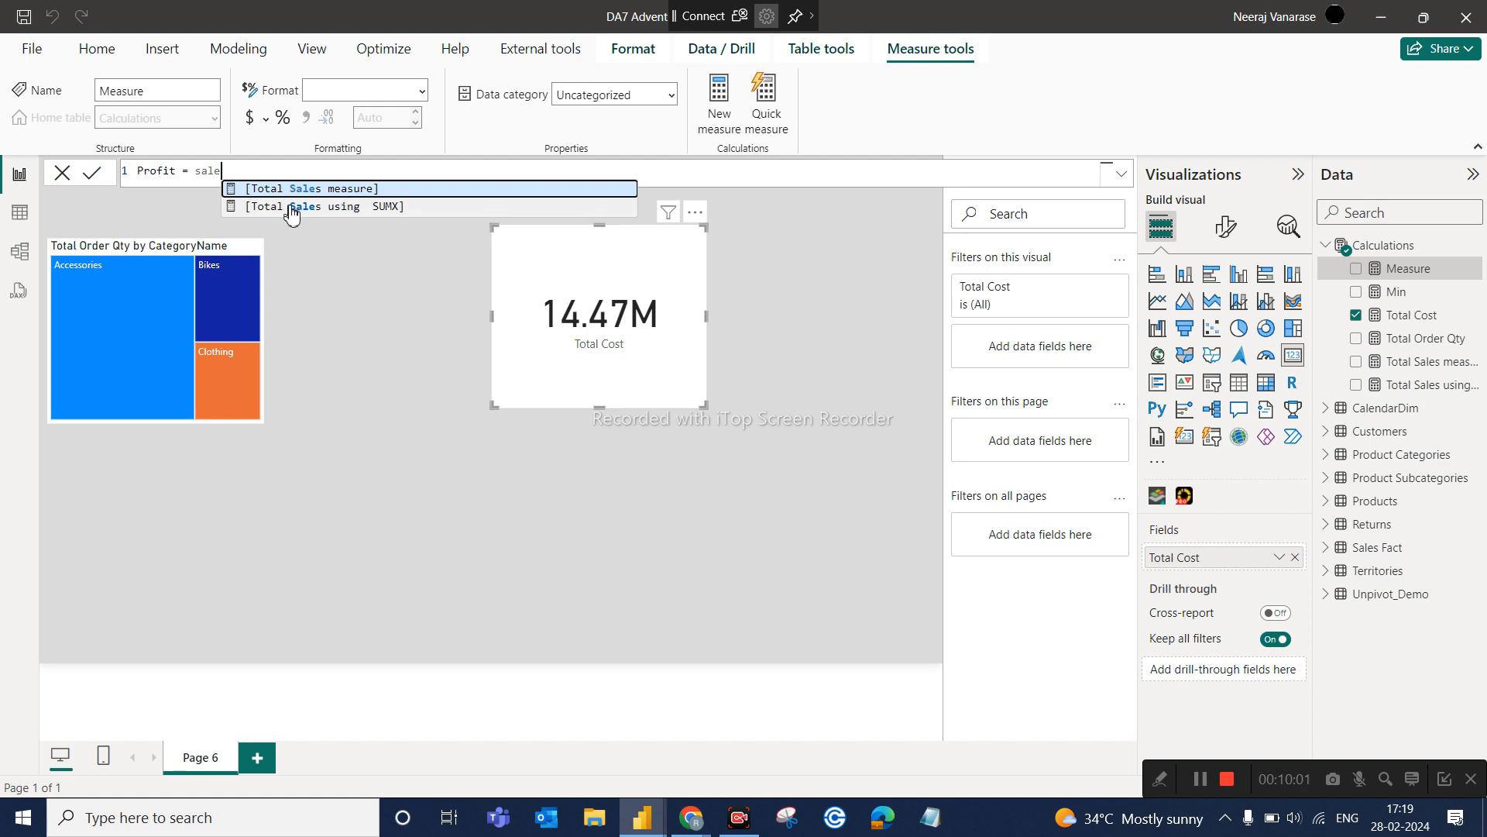
click(380, 213)
text(-)
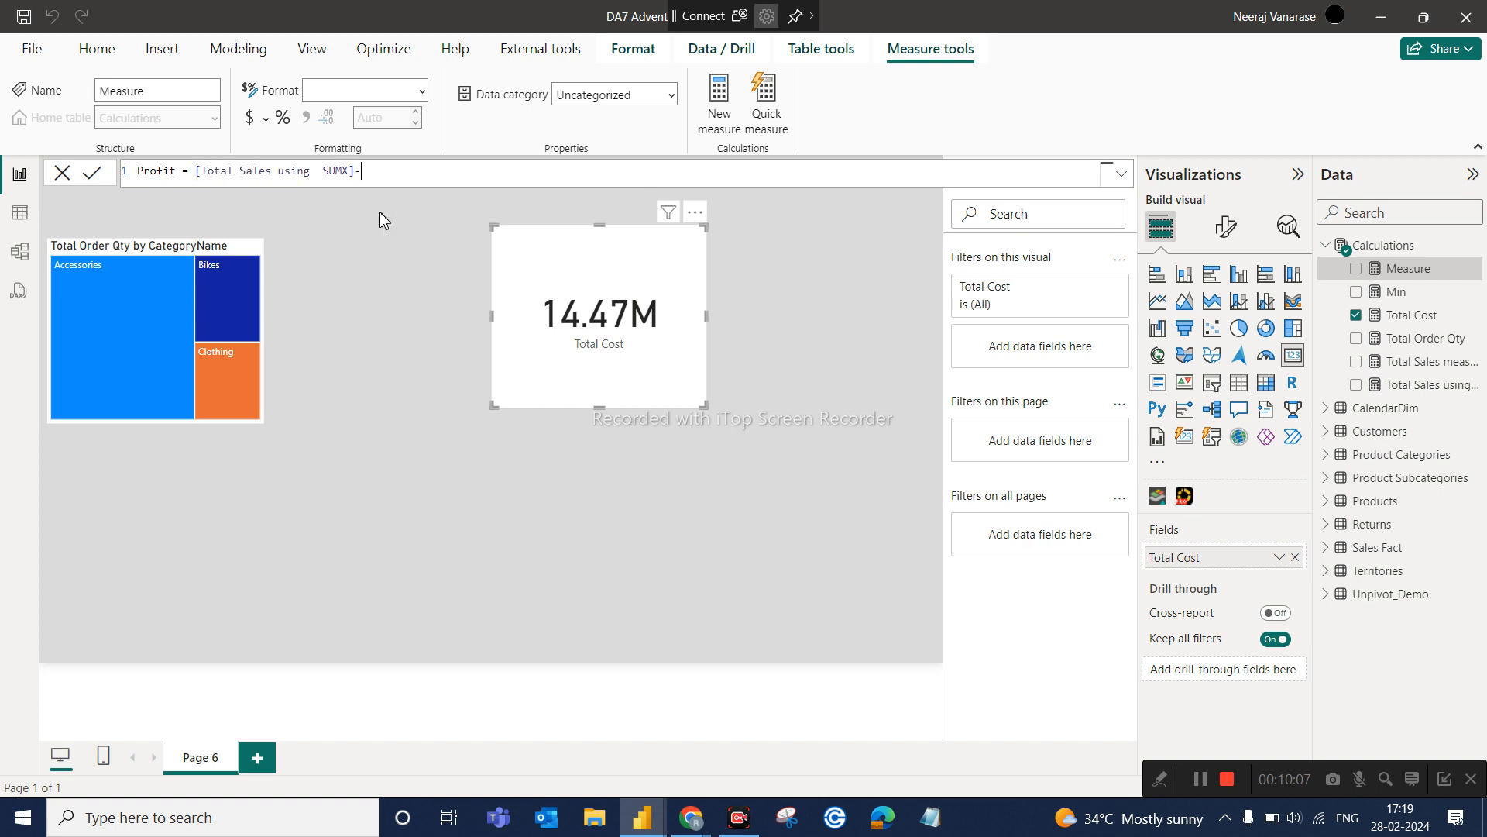
text(cost)
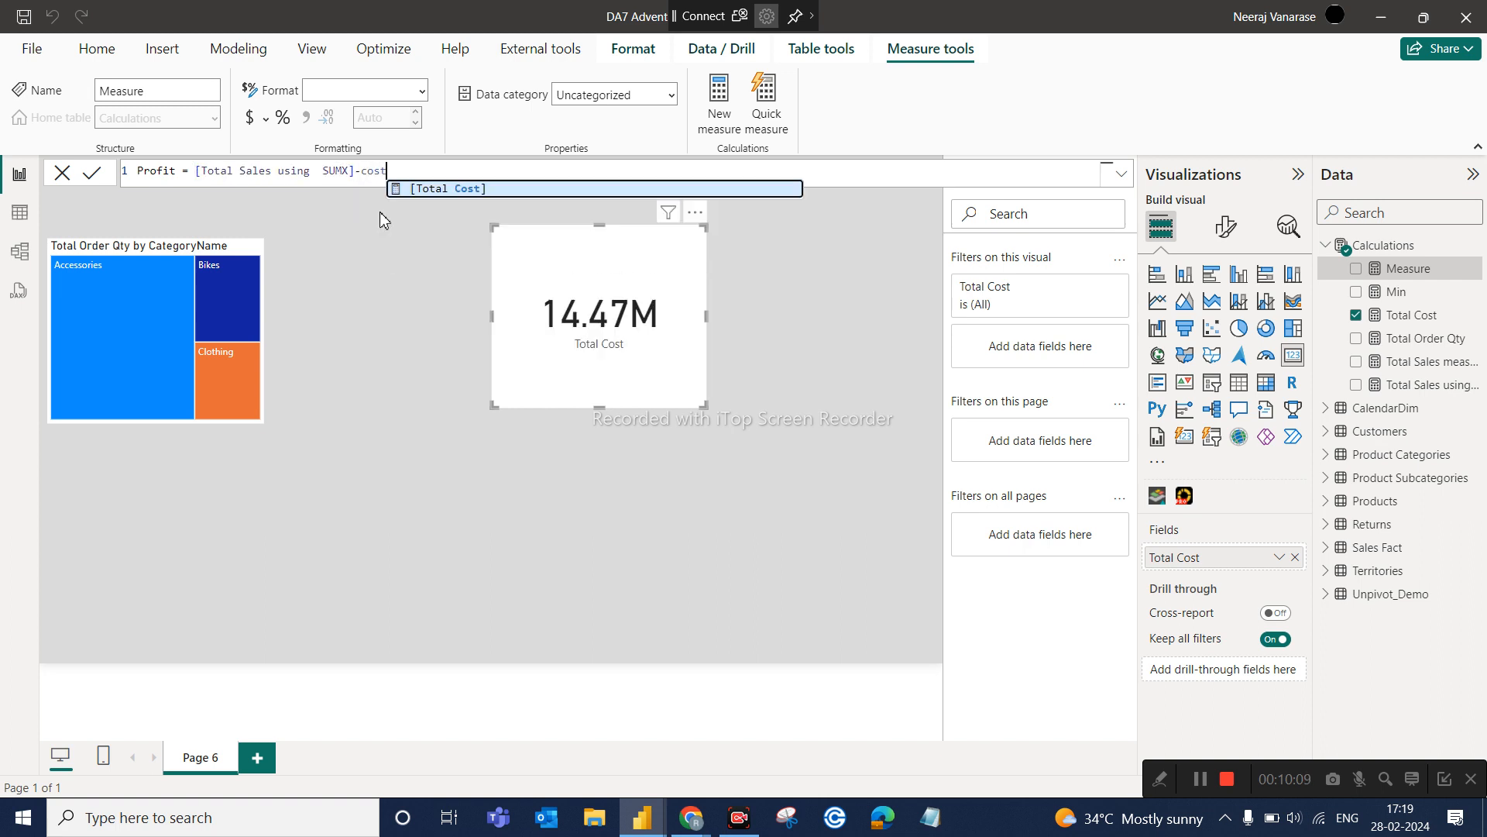
click(432, 193)
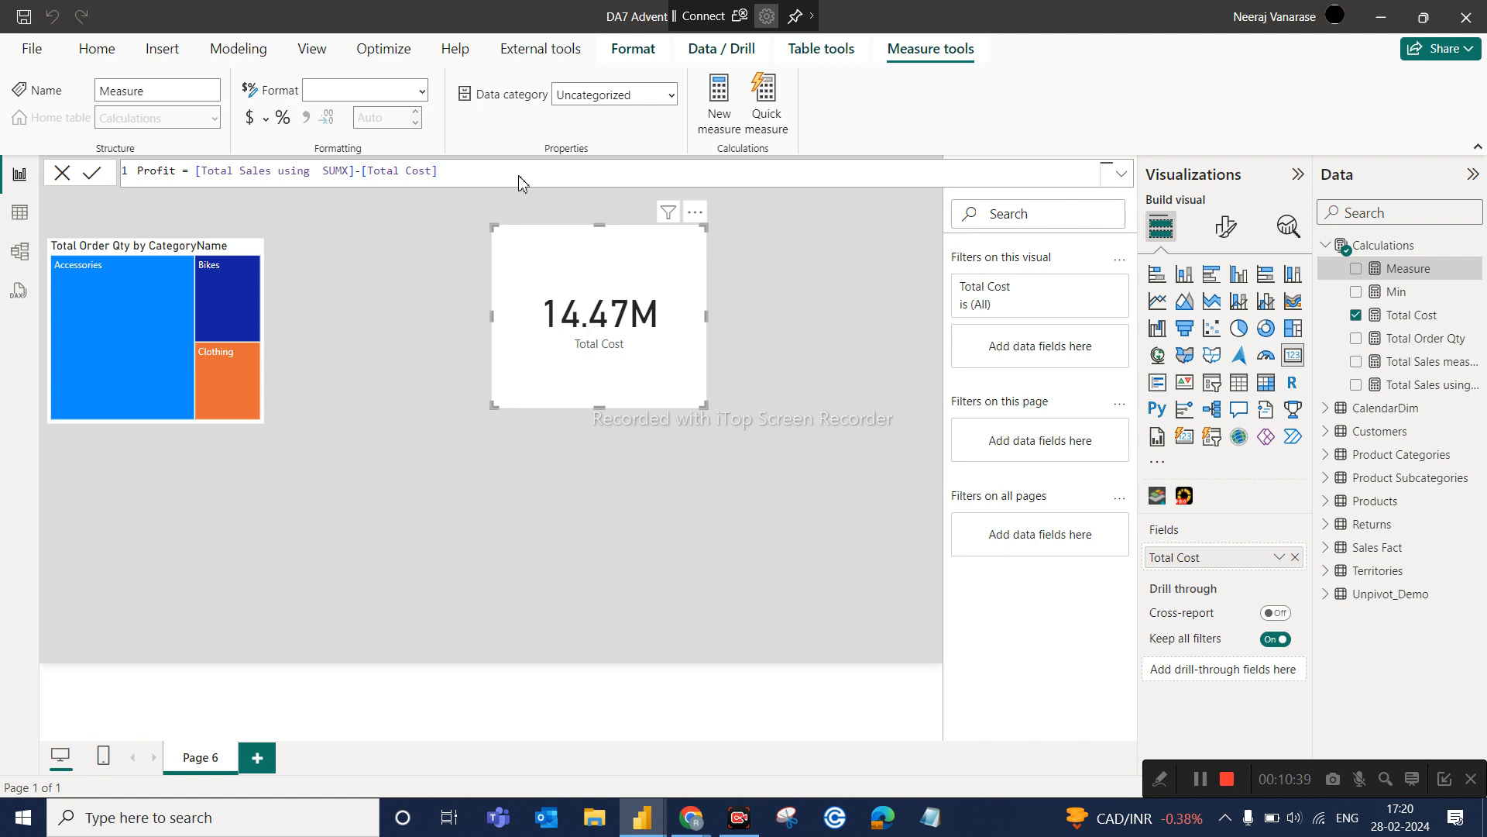
key(Return)
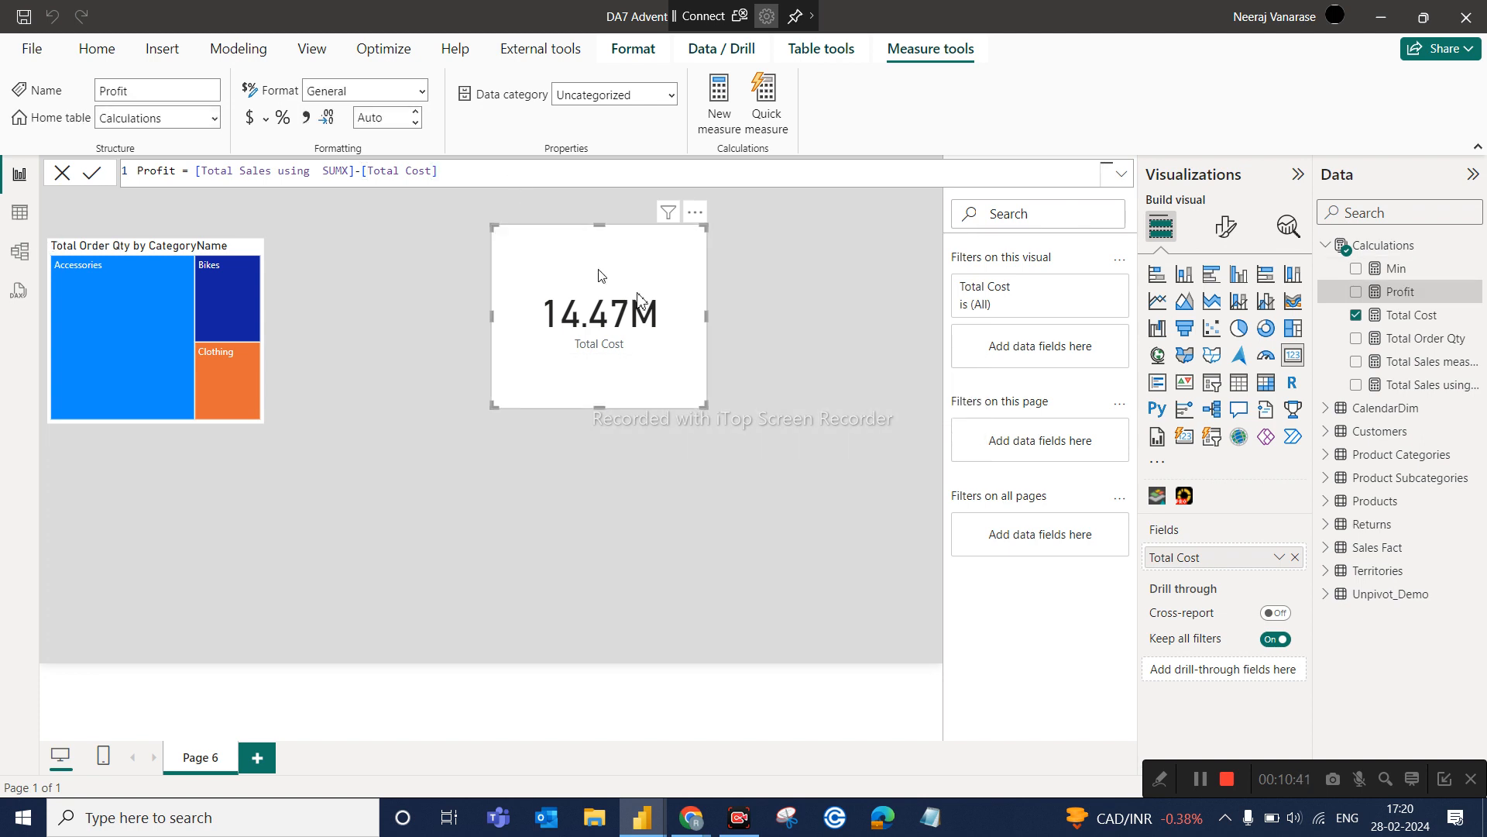
Shrink the Total Cost card and paste a duplicate of it on the report page
drag(704, 403, 653, 317)
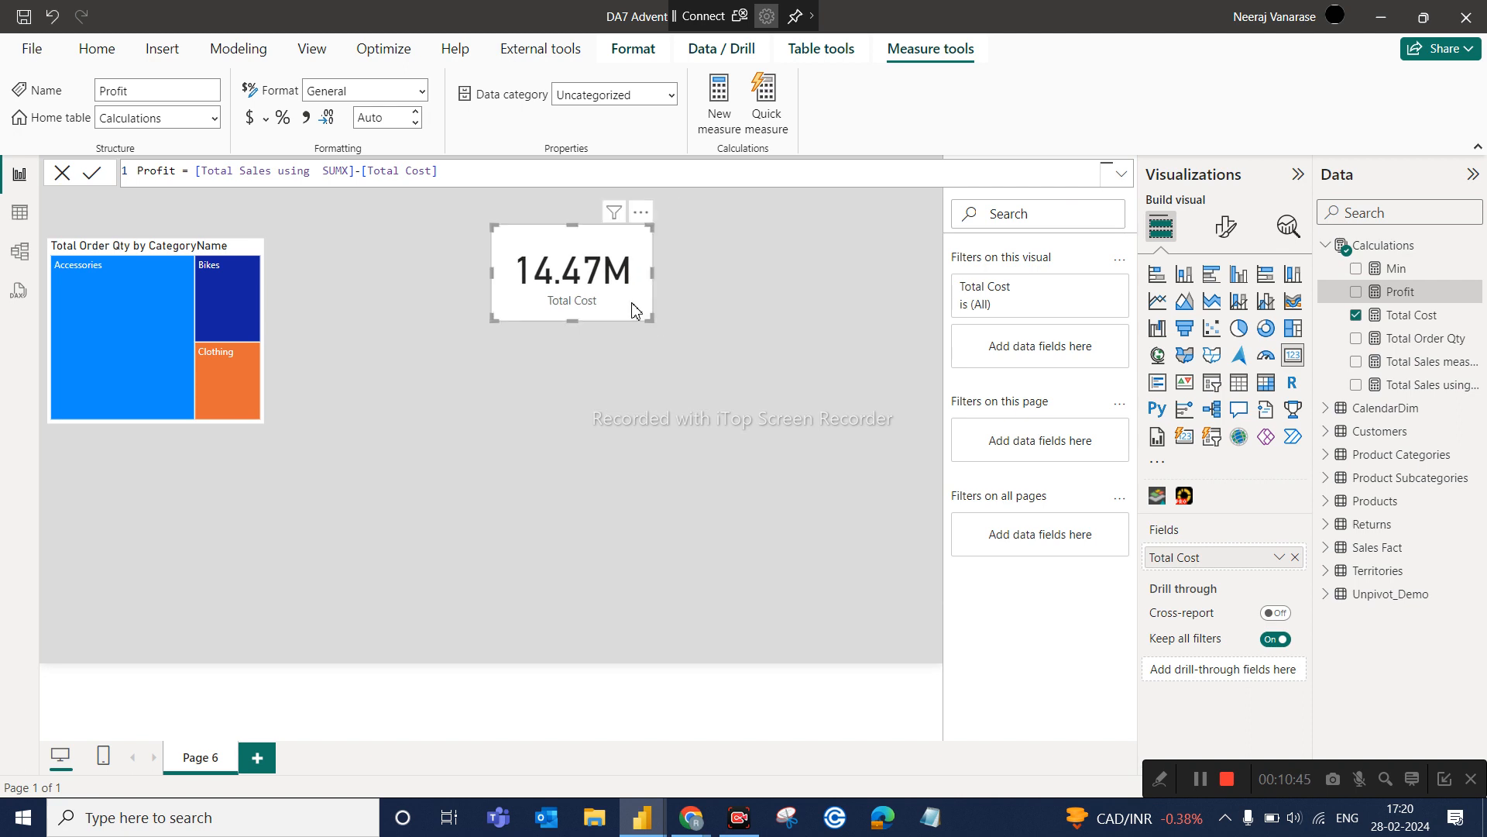
click(632, 310)
key(ctrl+c)
key(ctrl+v)
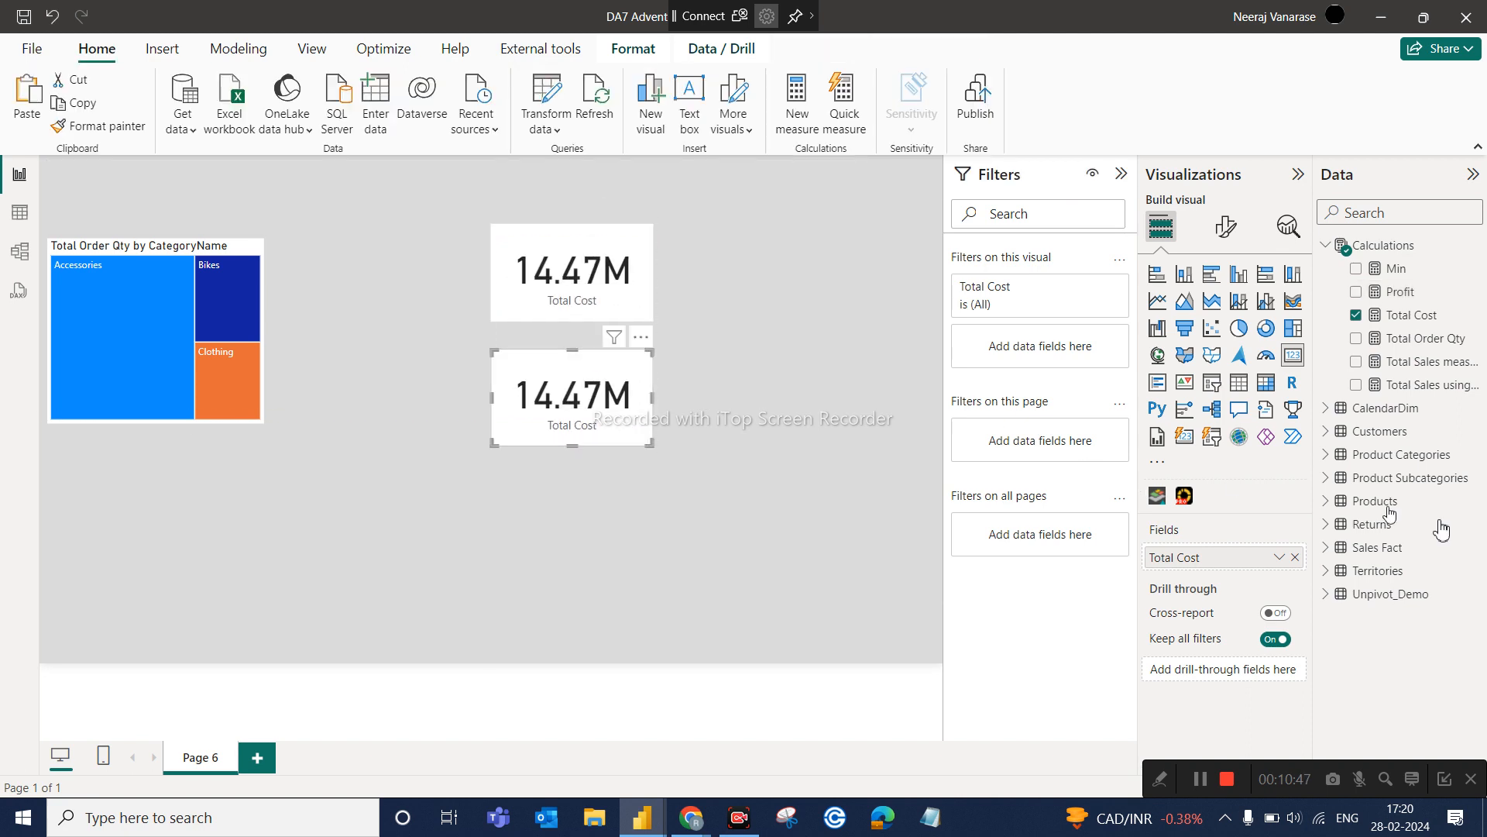
Replace the duplicated card's field with the Profit measure and resize the card to roughly match the Total Cost card
drag(1427, 294, 1275, 557)
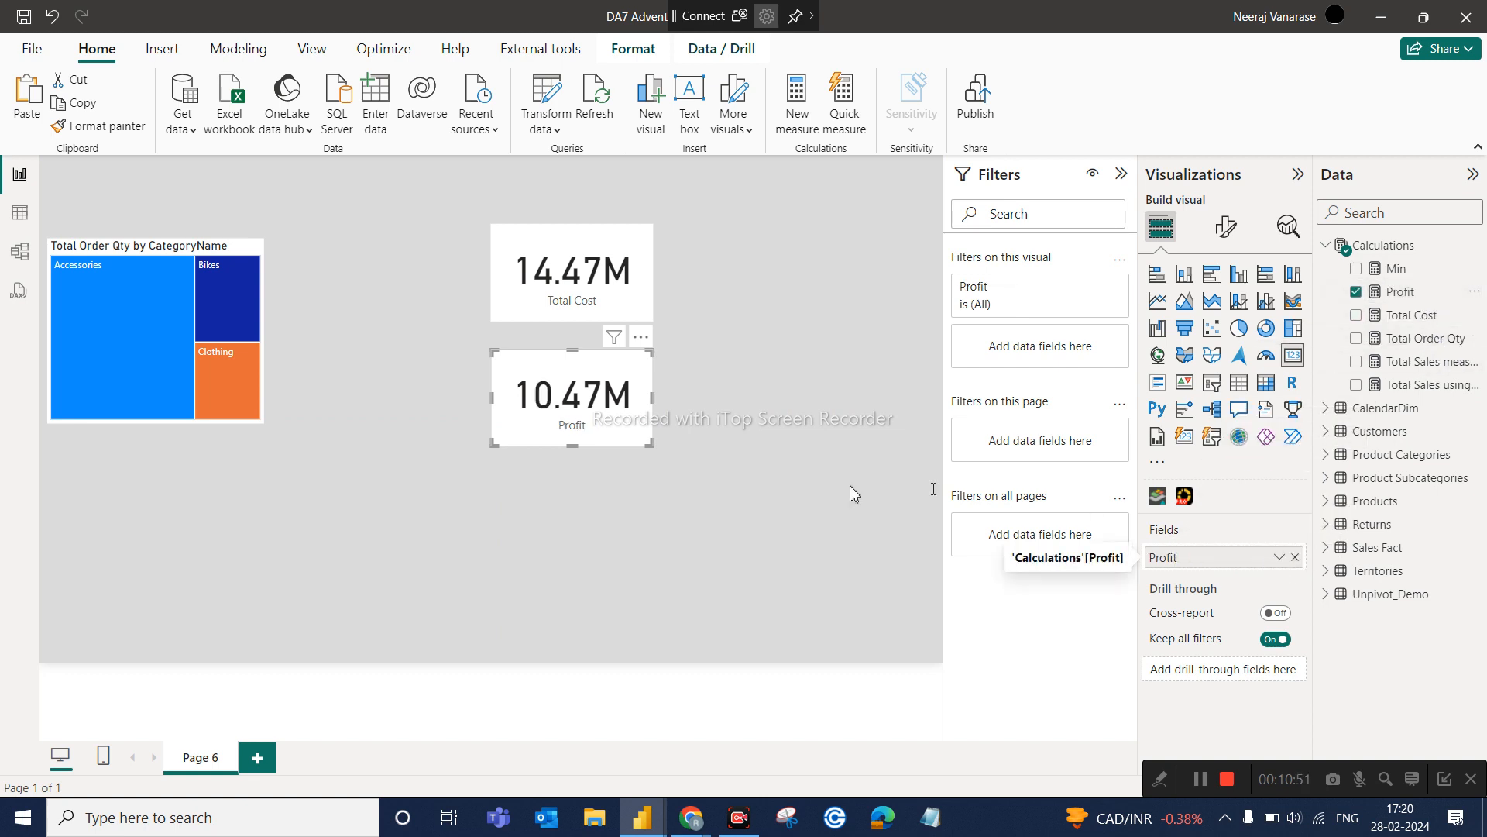
drag(654, 445, 685, 465)
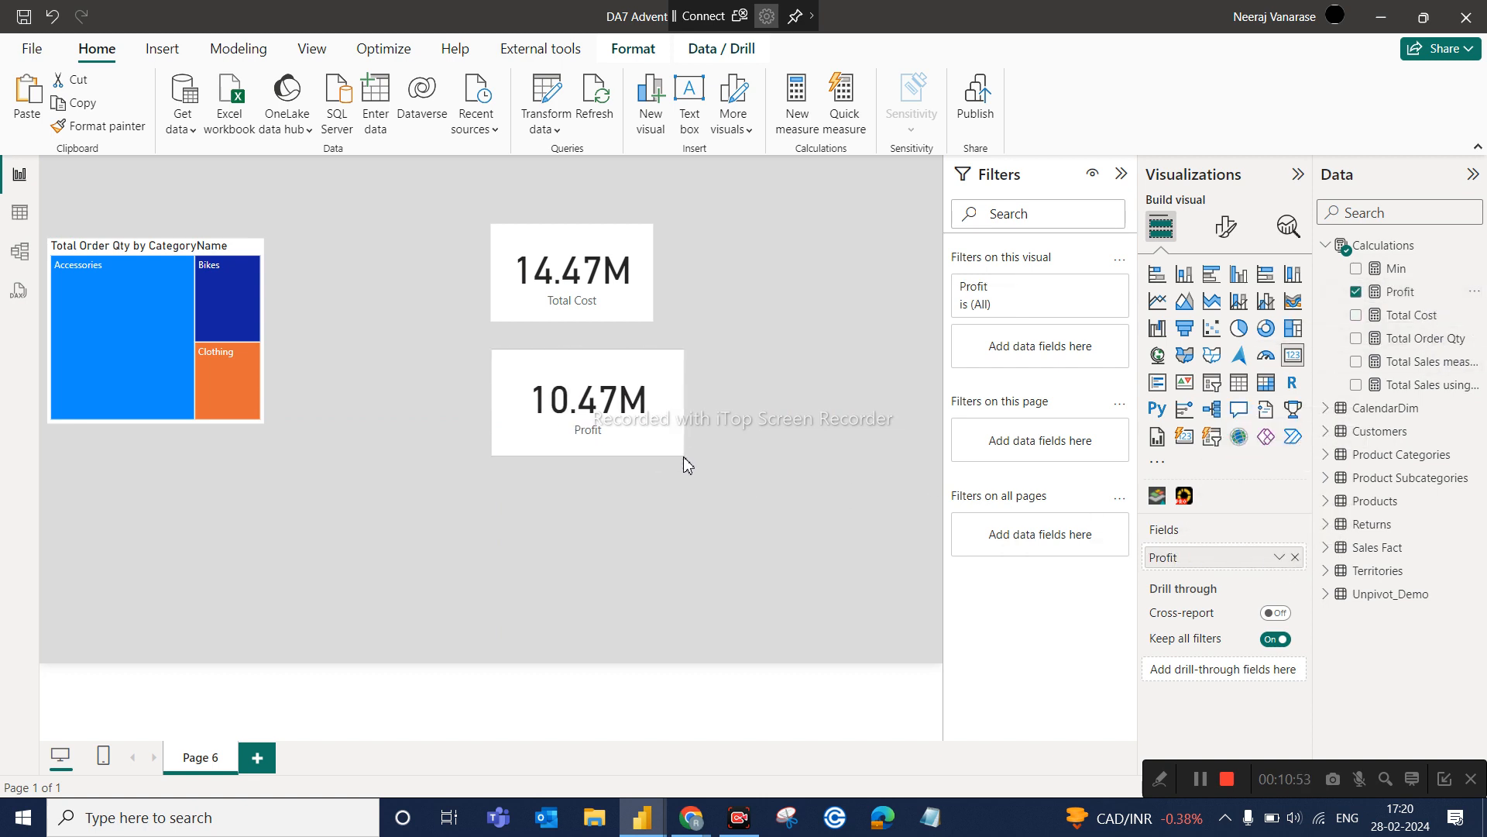
click(616, 438)
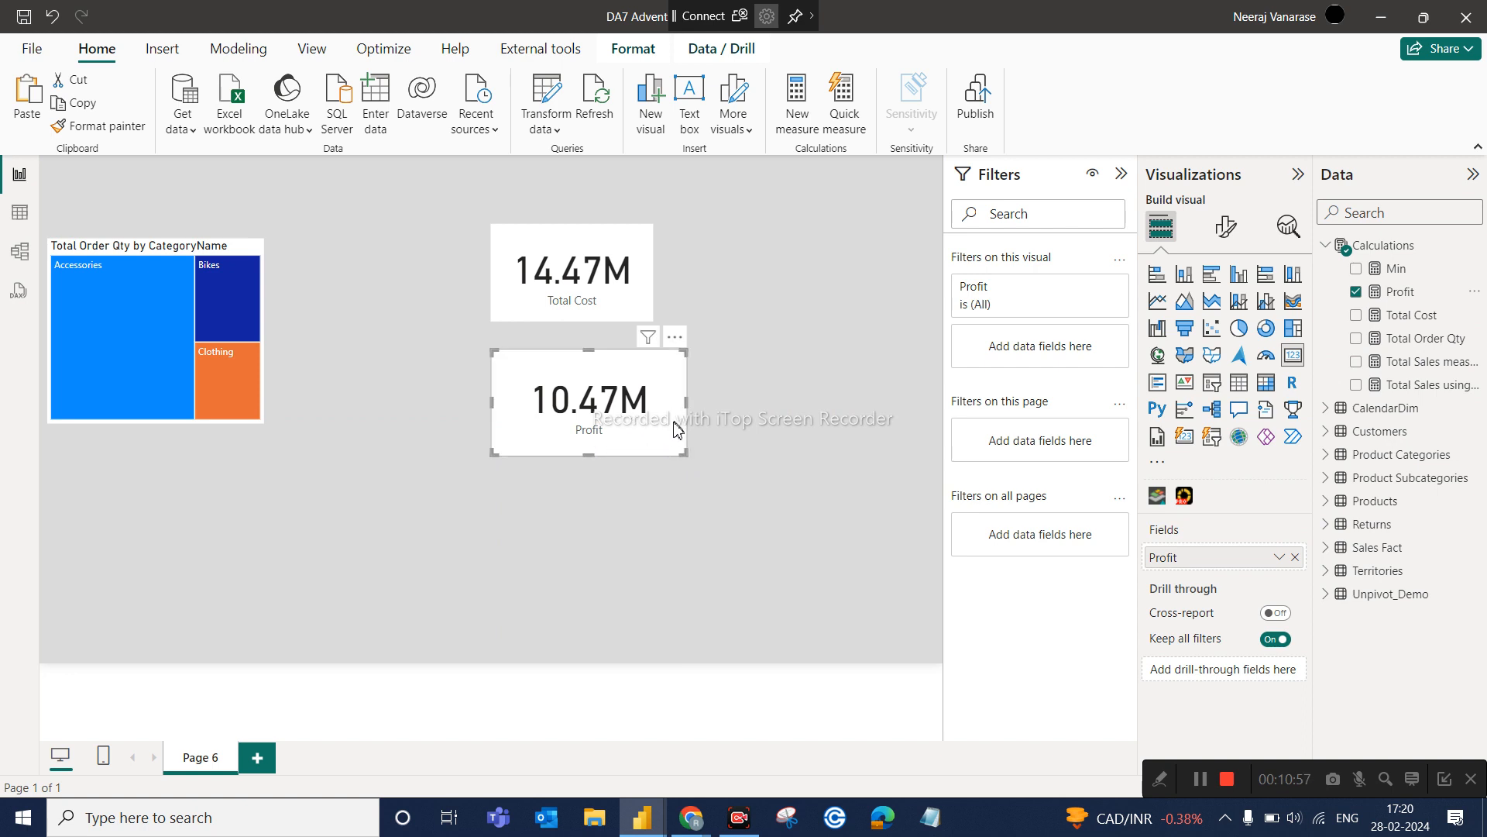
drag(689, 452, 666, 450)
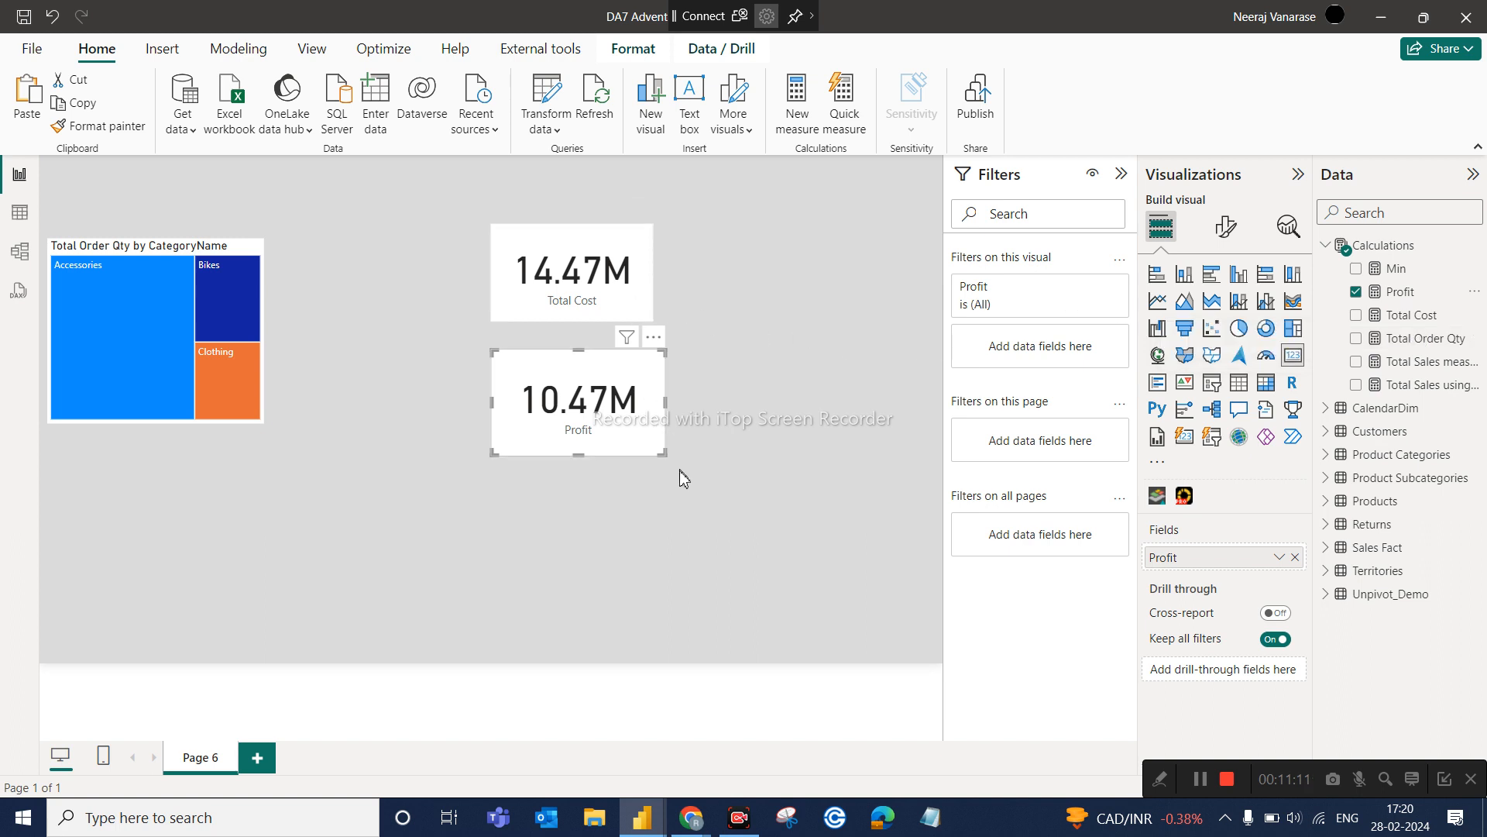
drag(665, 455, 640, 447)
Open the Returns table's data in the table view and select its ReturnQuantity column
click(19, 211)
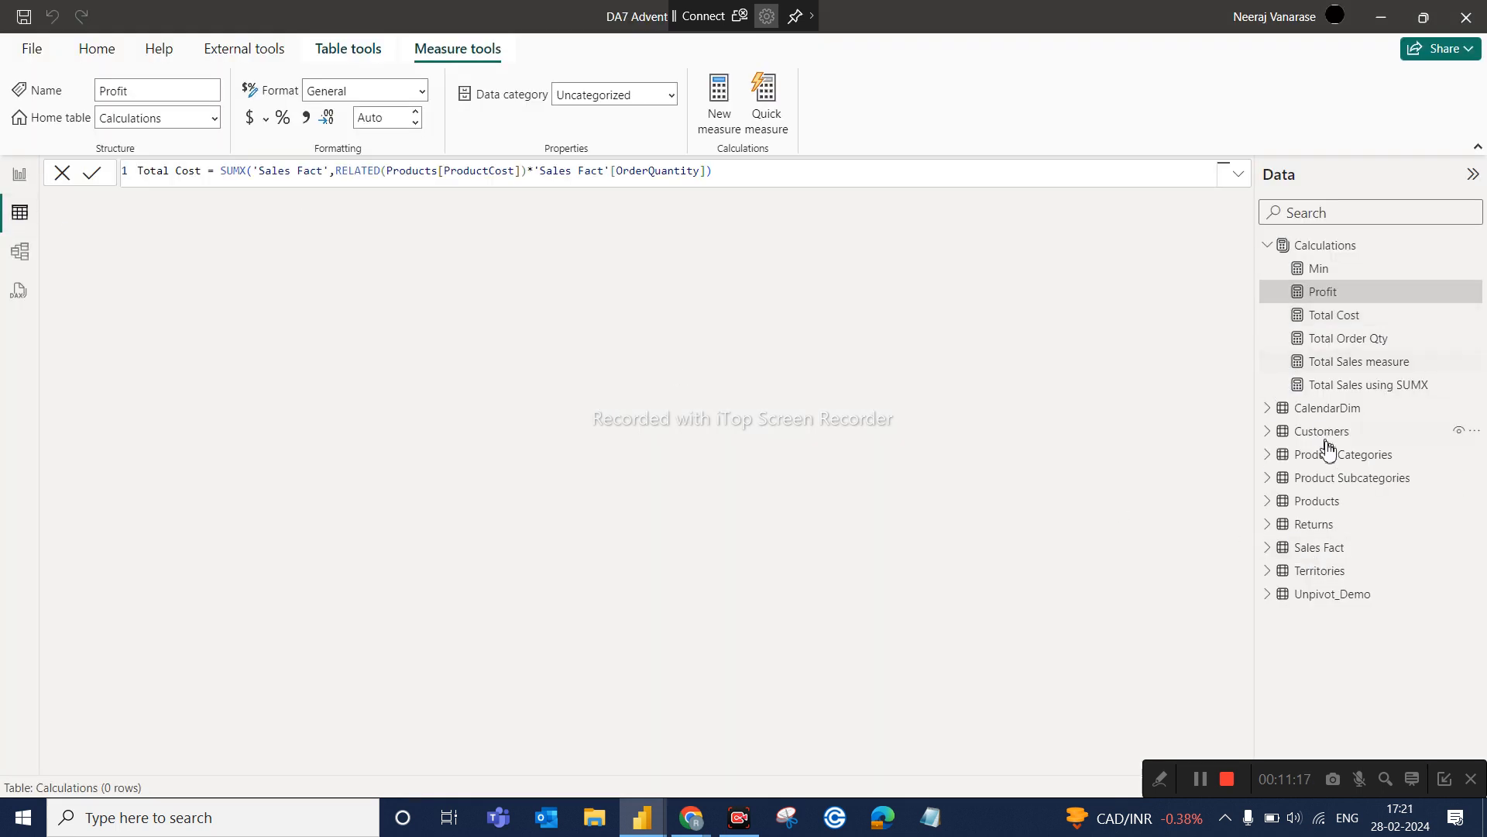
click(1276, 246)
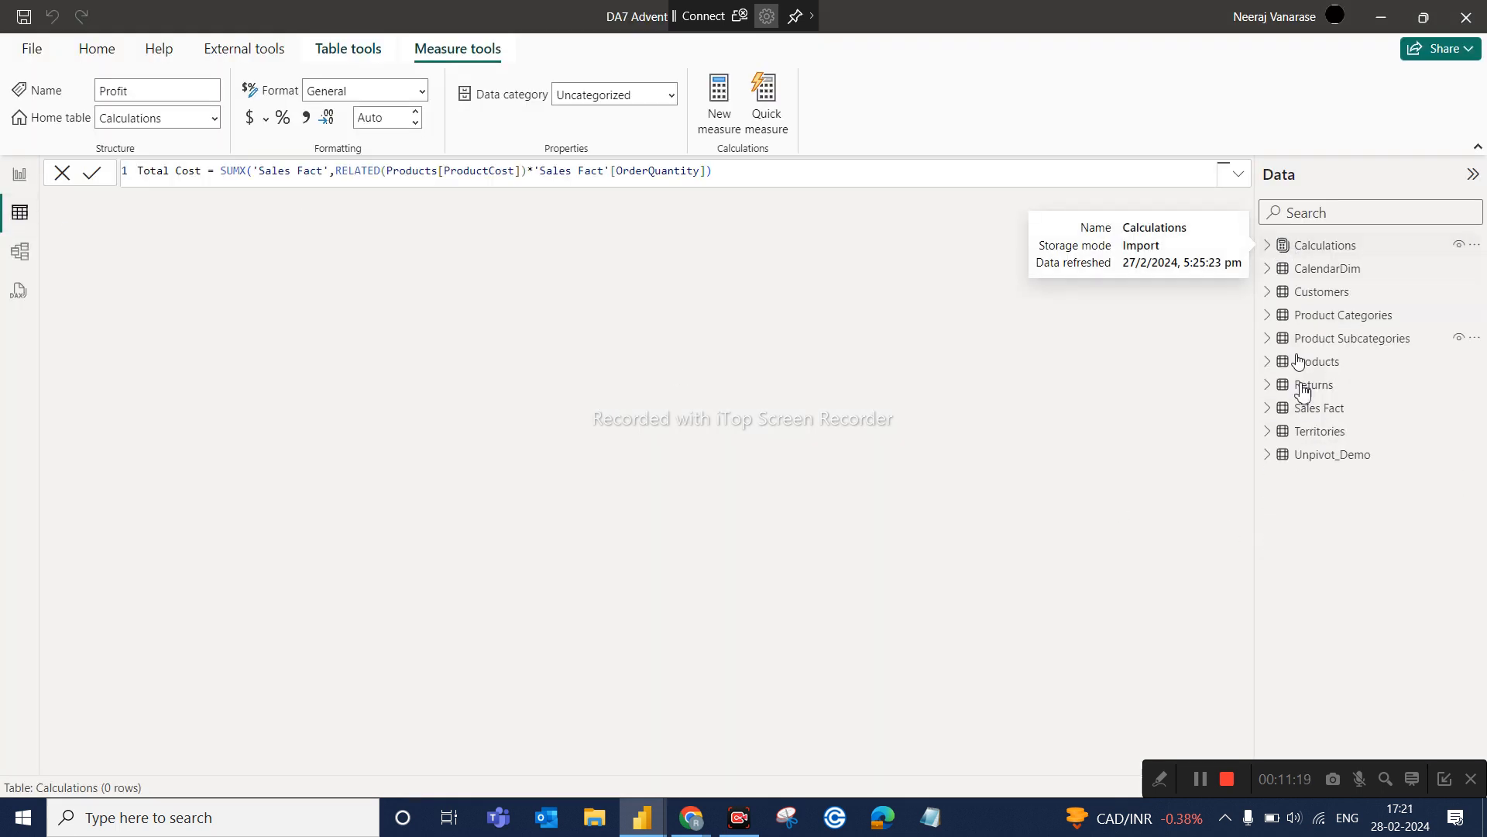
click(1307, 391)
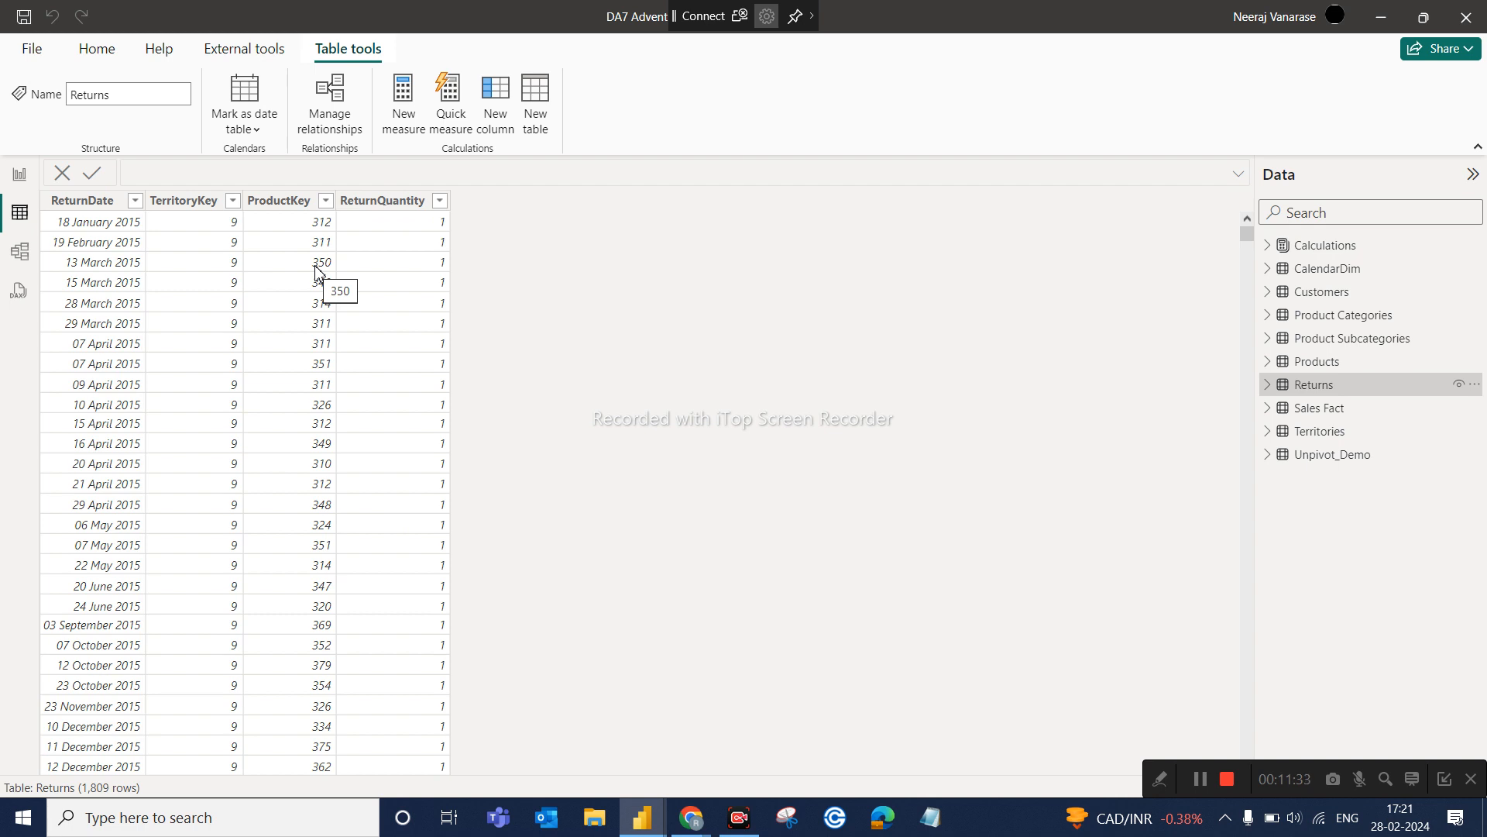
click(390, 203)
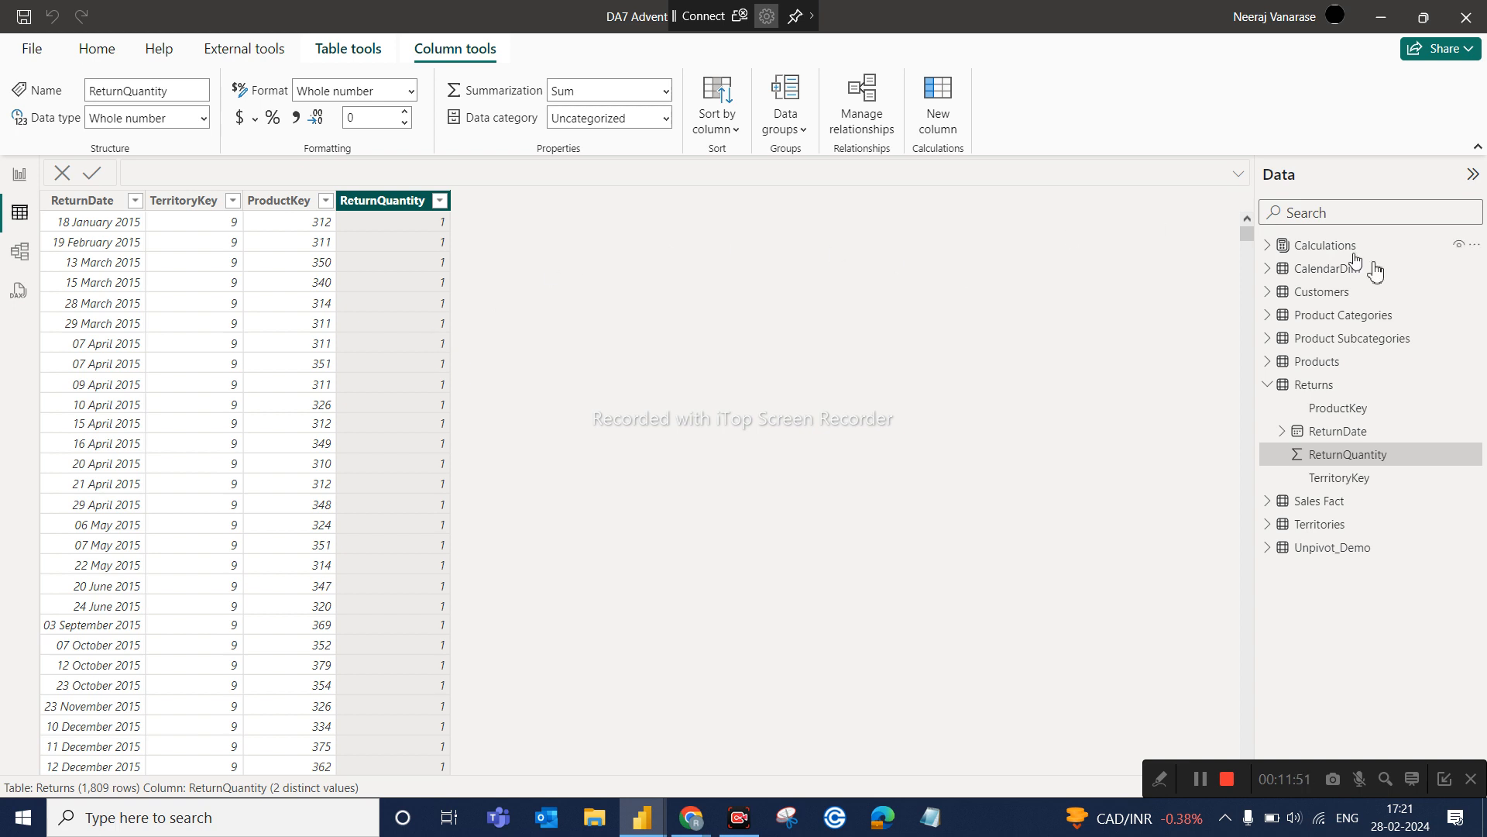
Create a measure named Total Return in the Calculations table with the formula SUM(Returns[ReturnQuantity])
click(1472, 247)
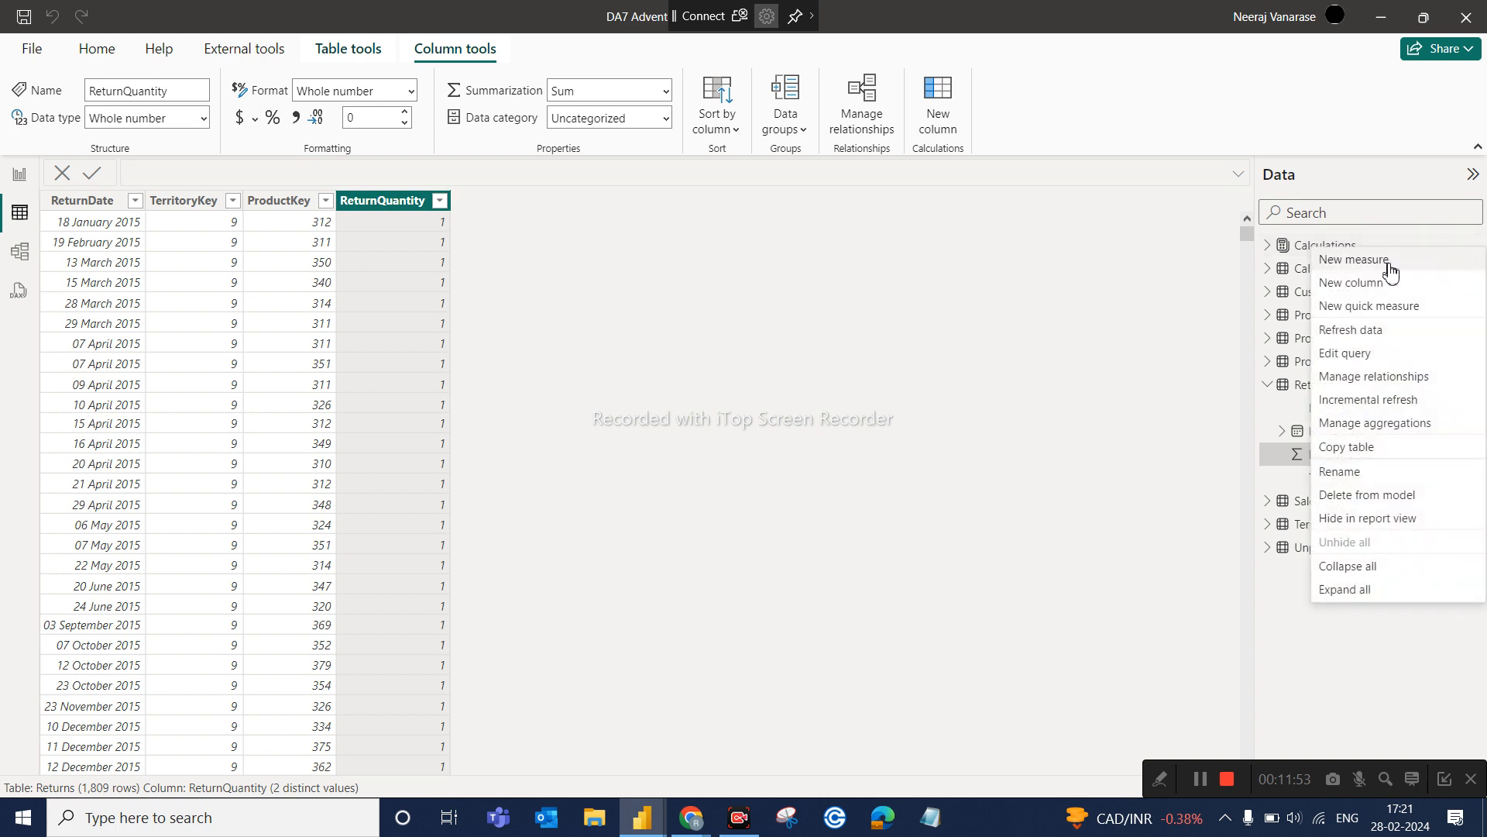
click(1385, 263)
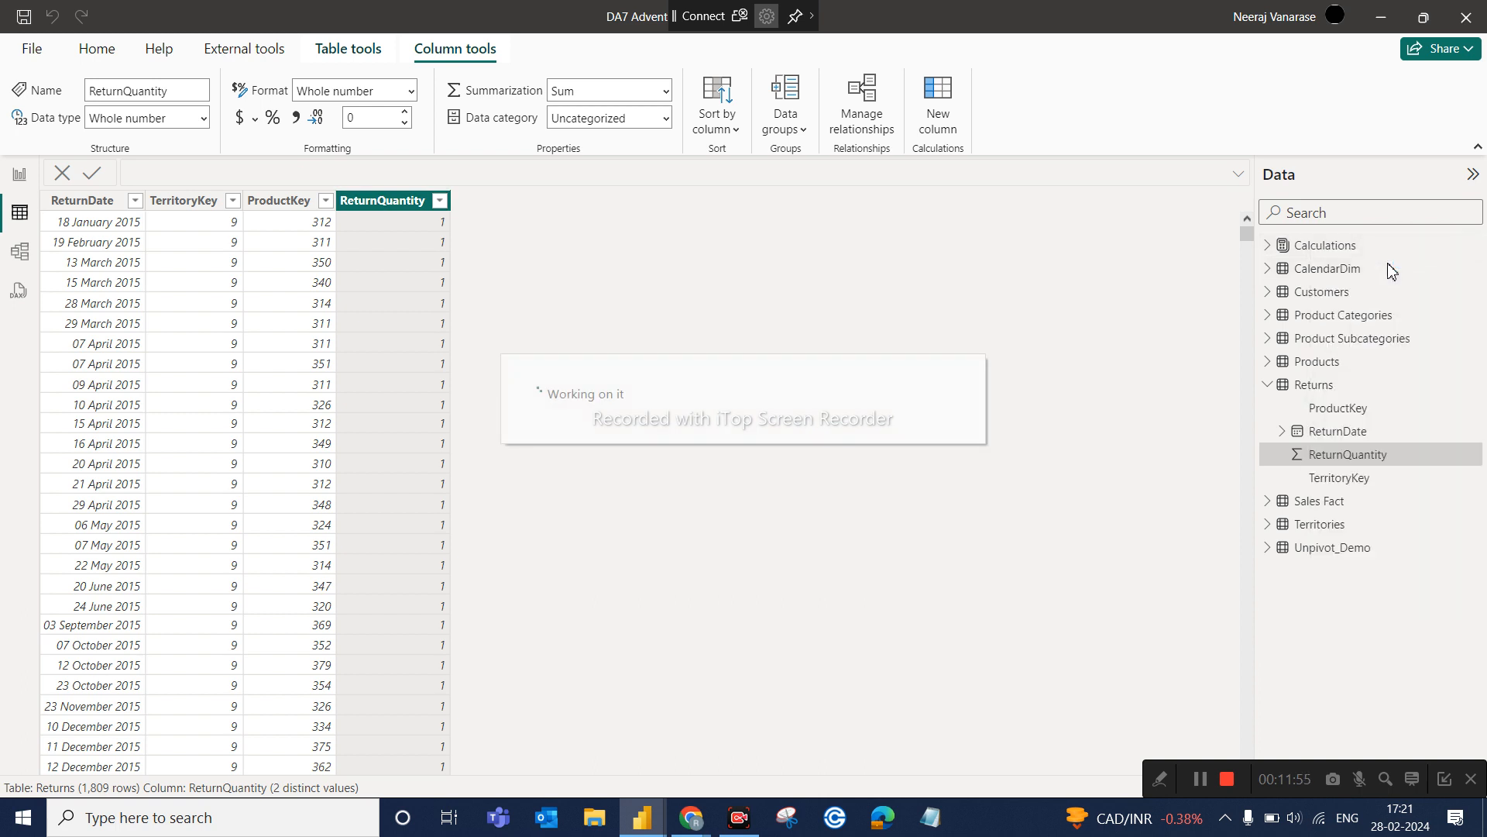
text(T)
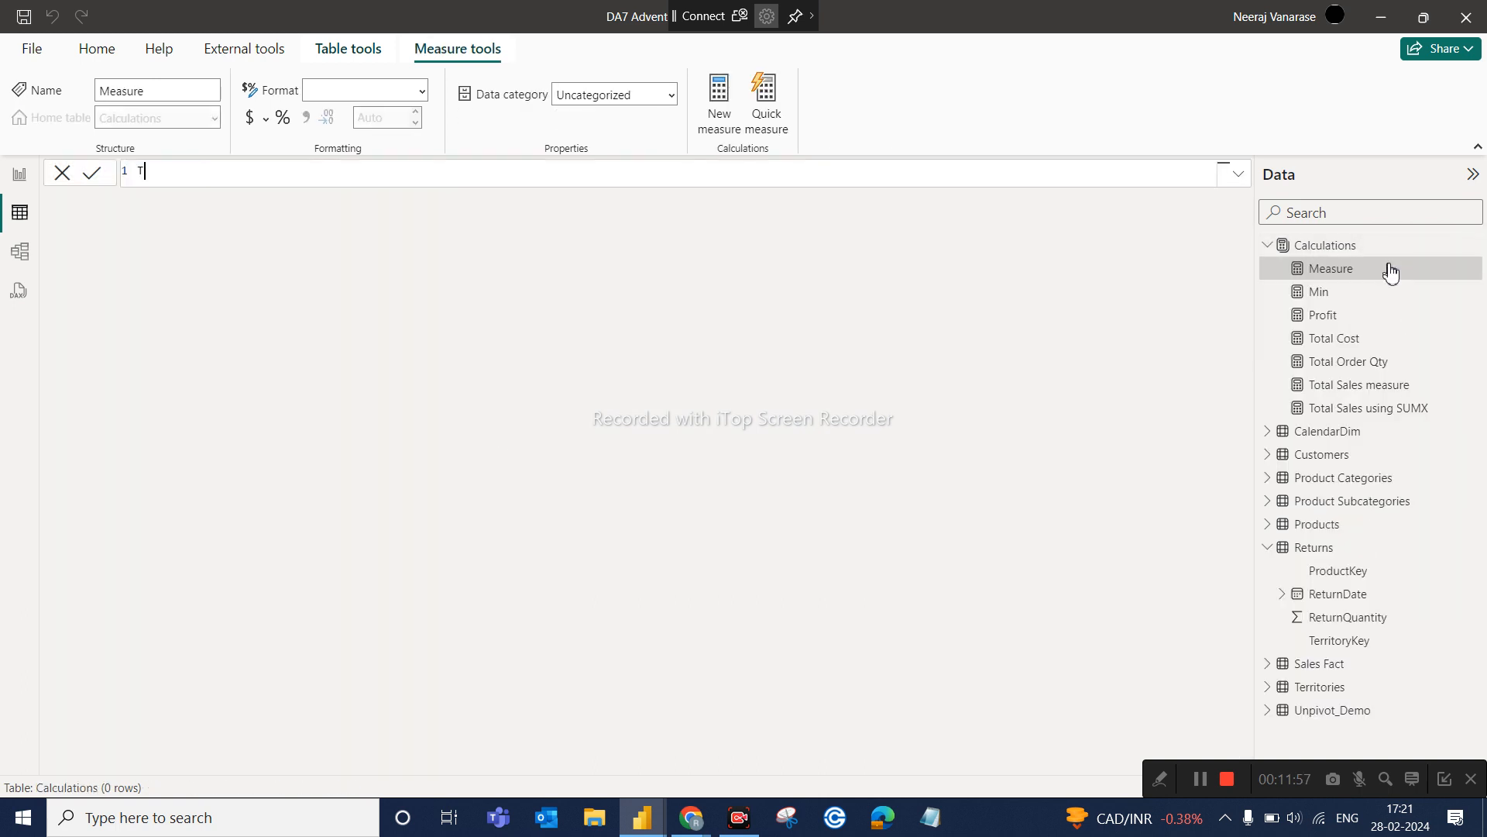
text(otal Return = sum()
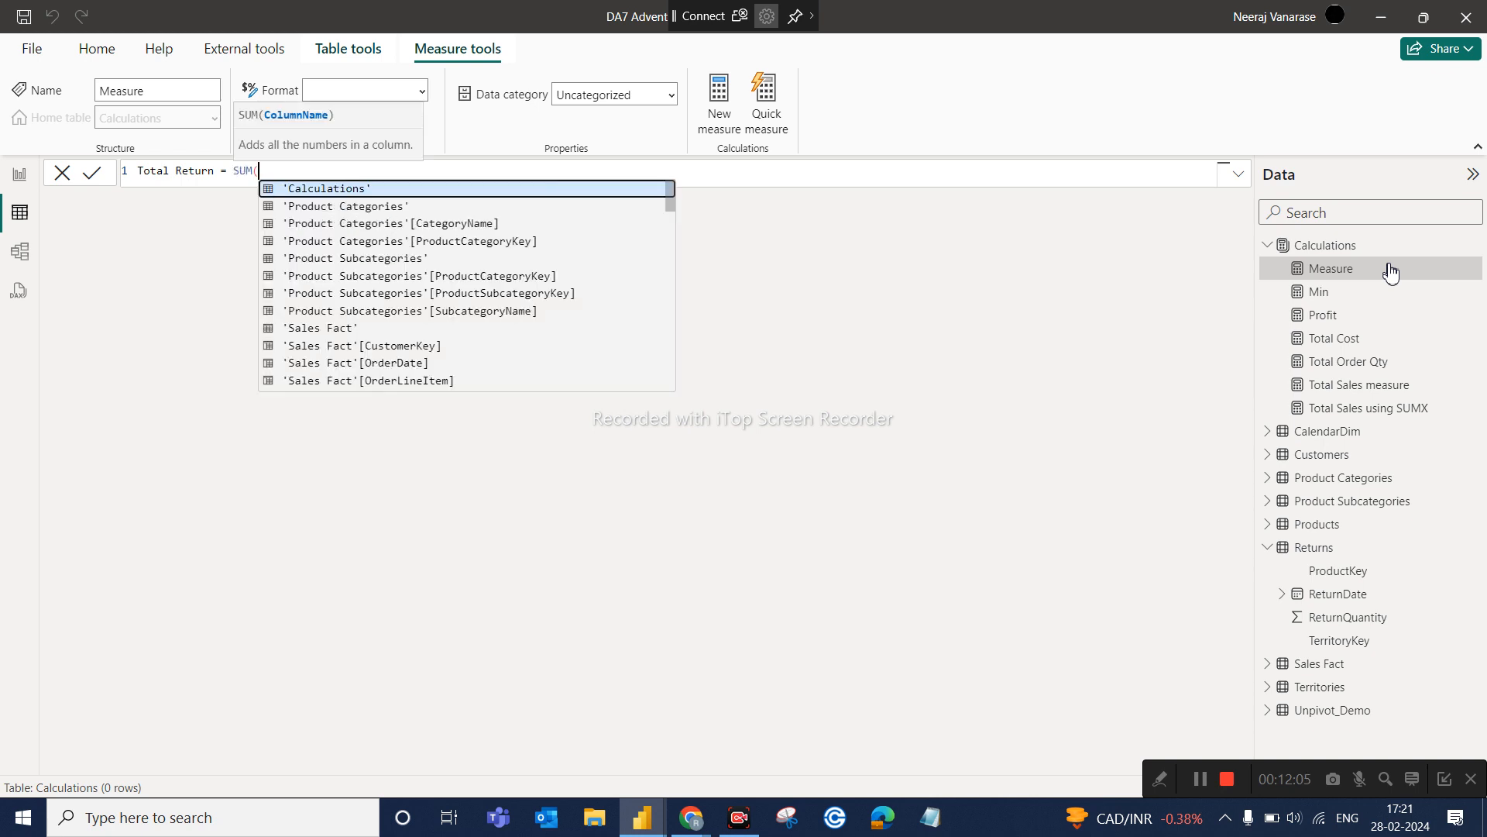
text(retu)
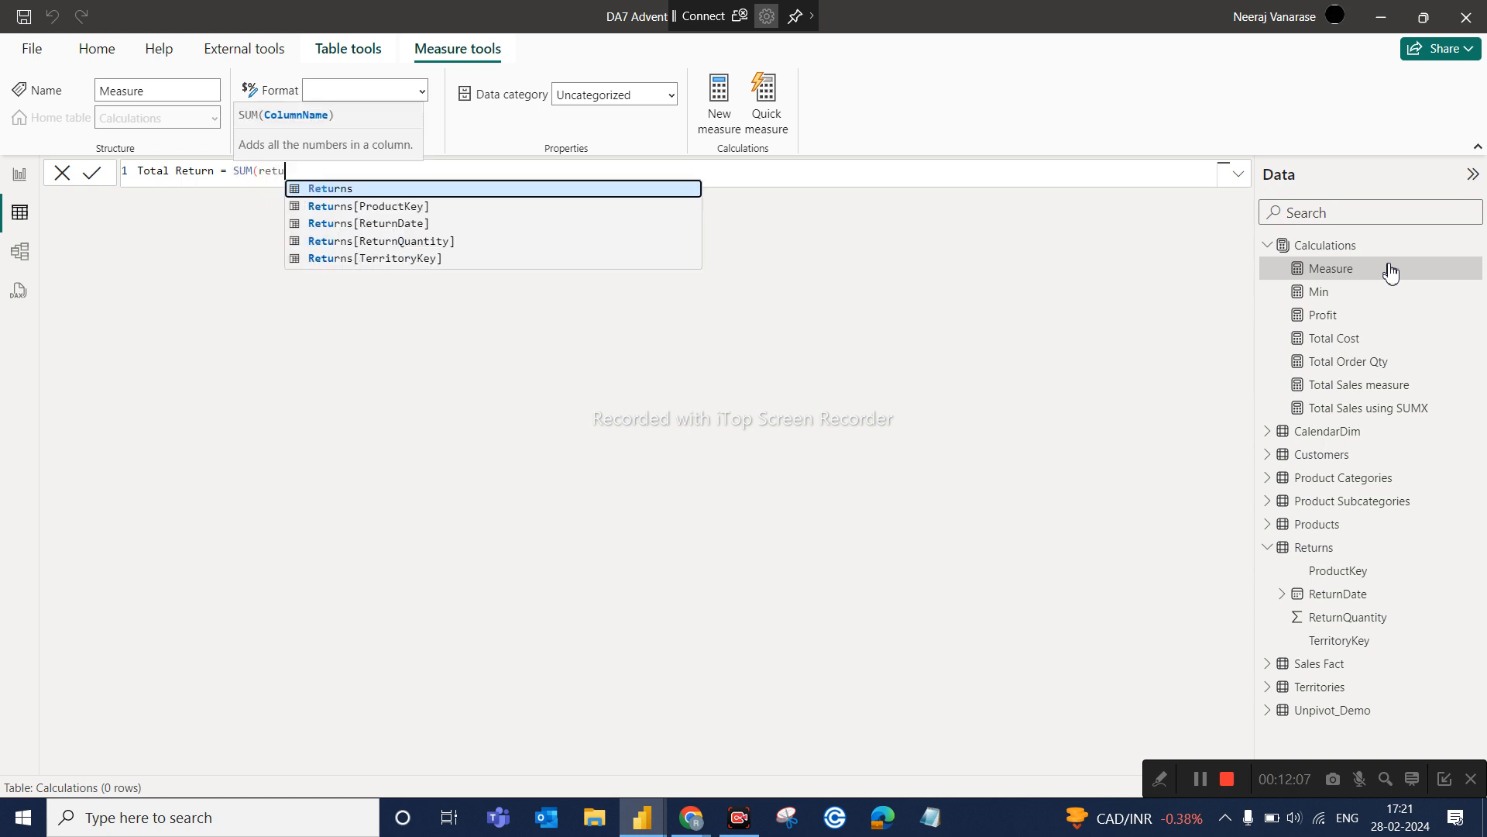
click(392, 246)
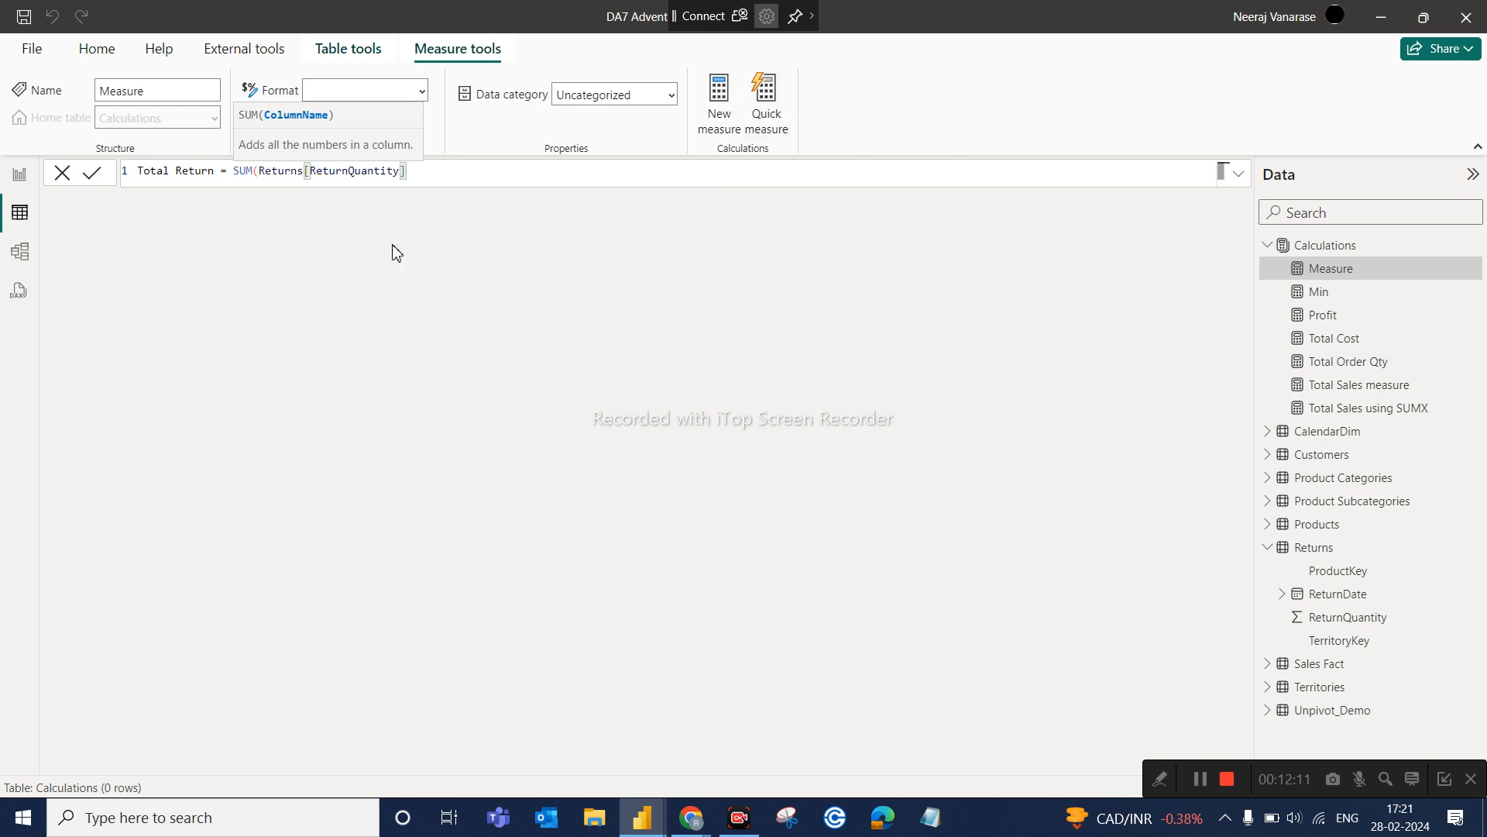
text())
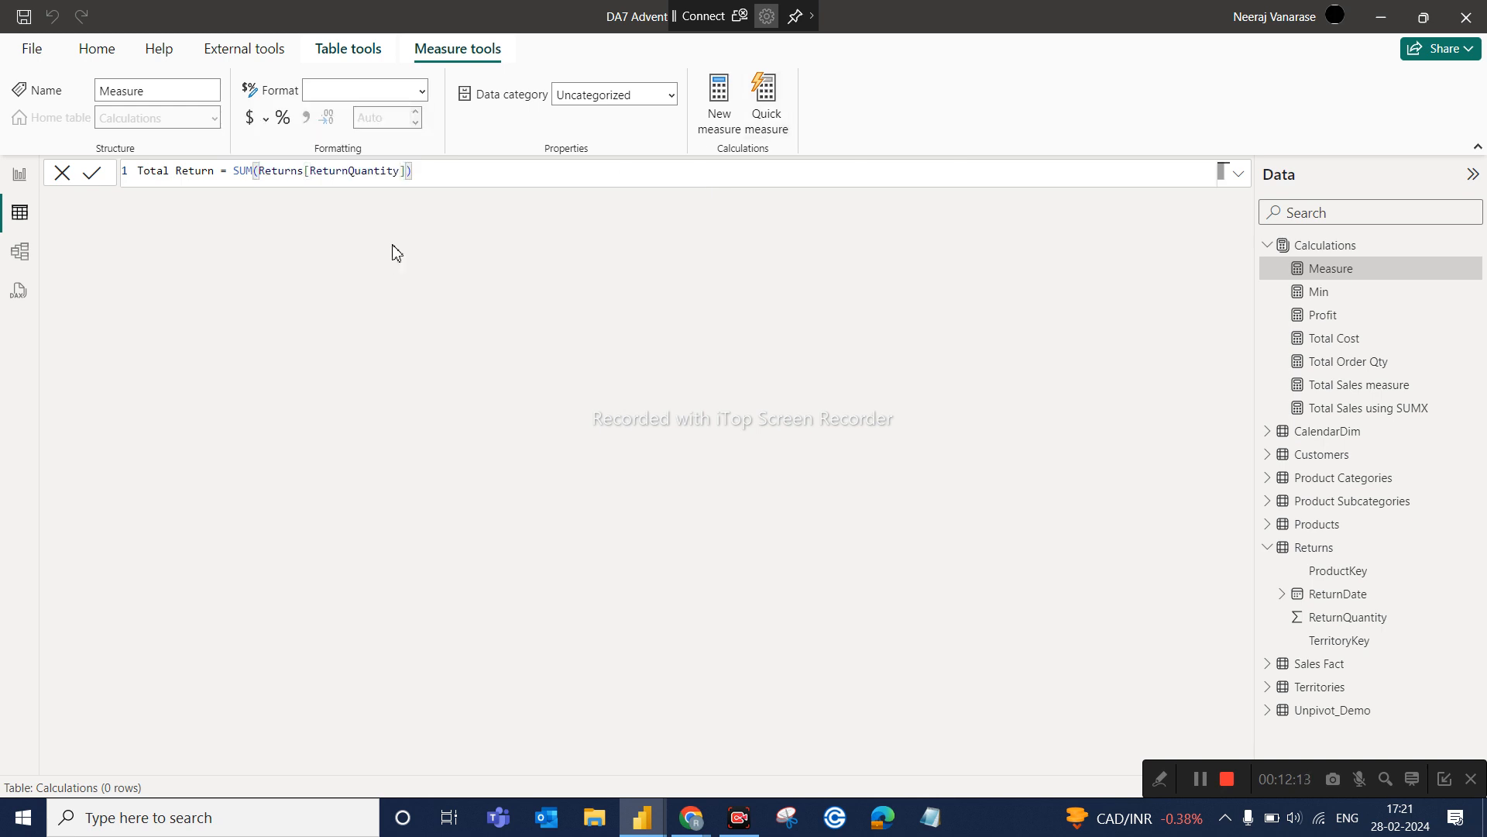
key(Return)
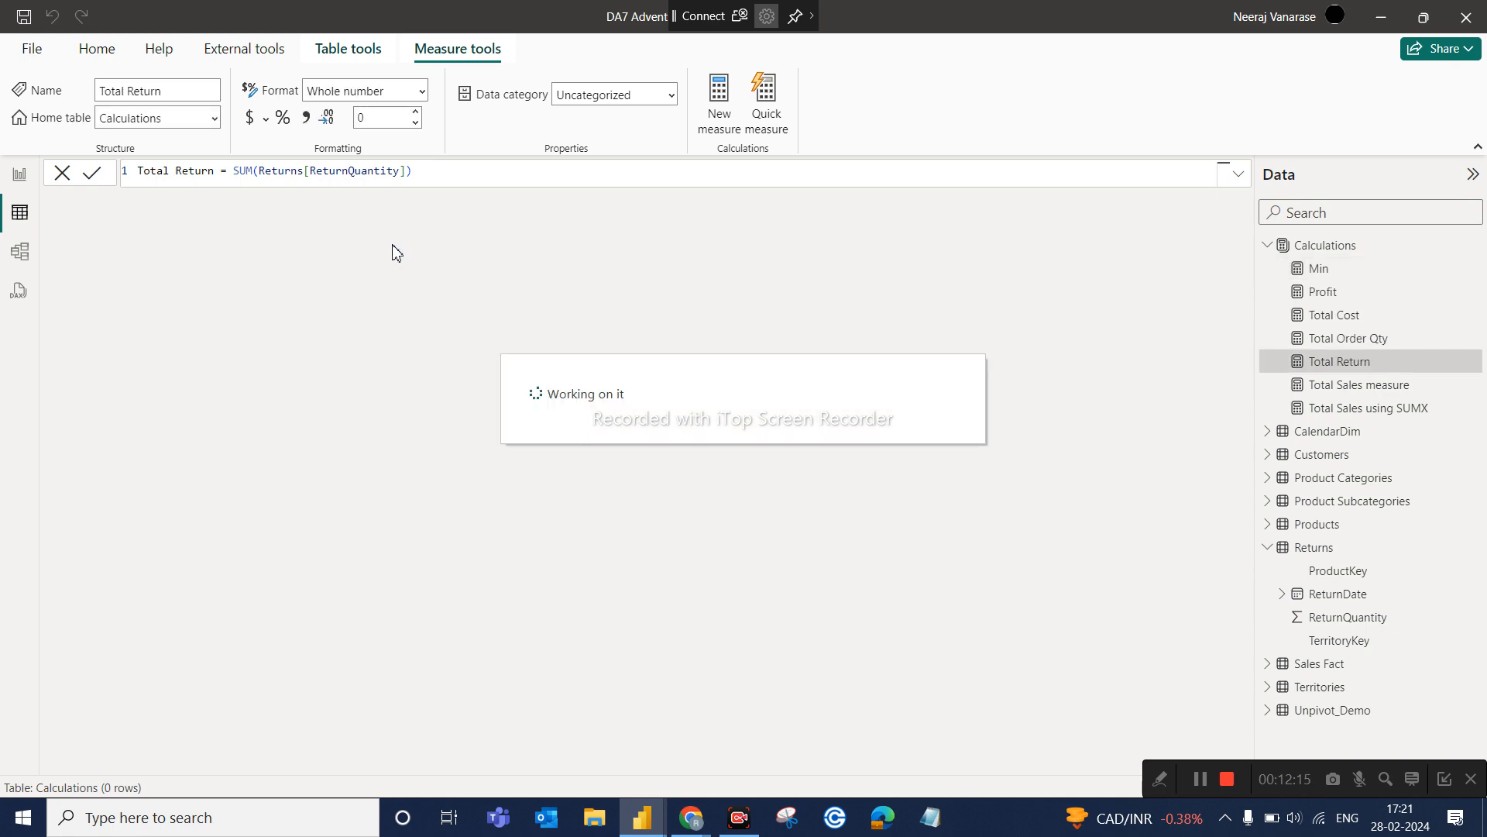
Paste another copy of the Total Cost card on the report page and place it to the right of the Profit card
click(20, 175)
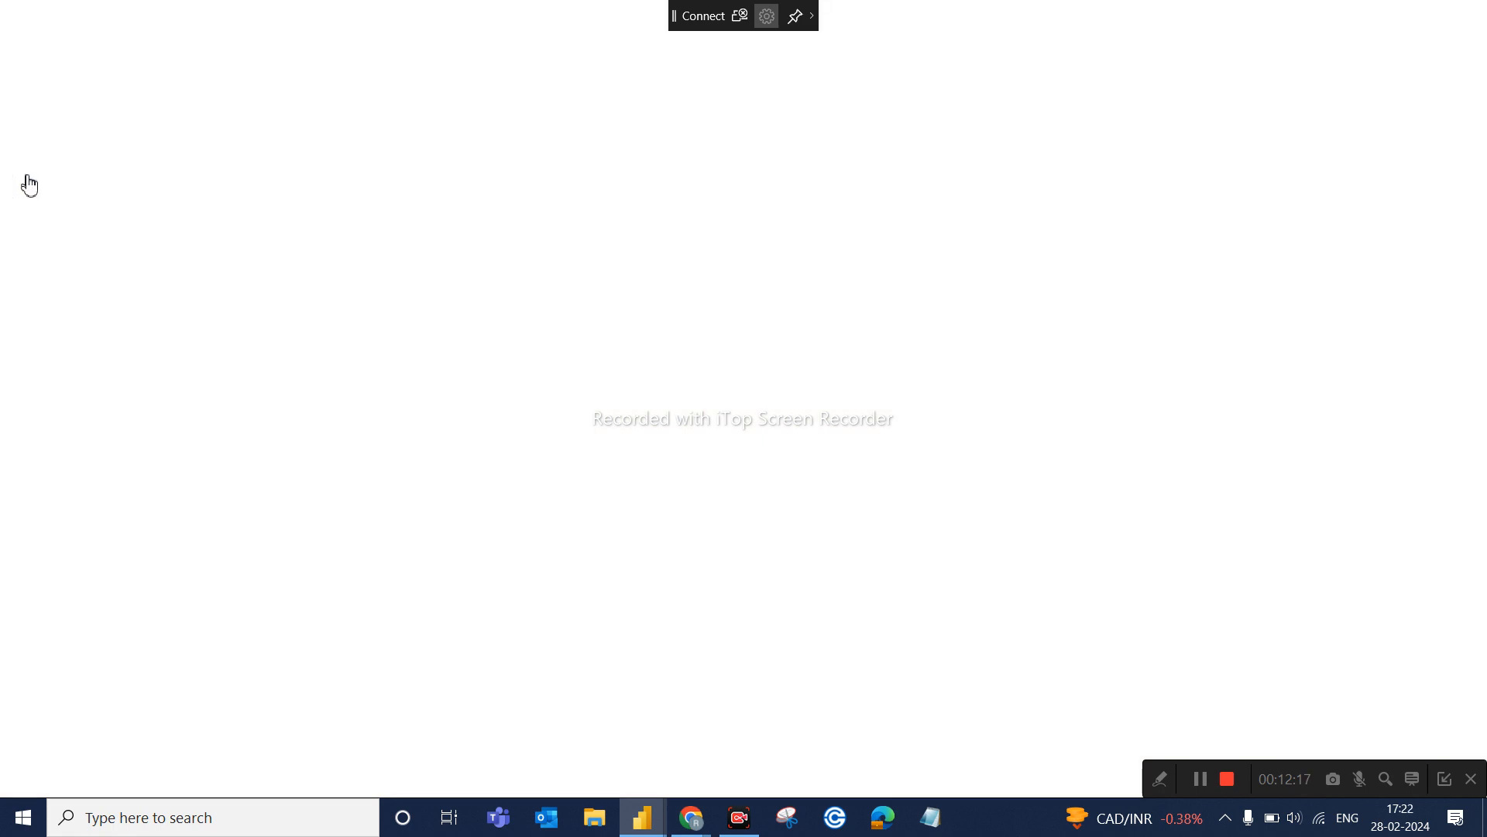
click(635, 285)
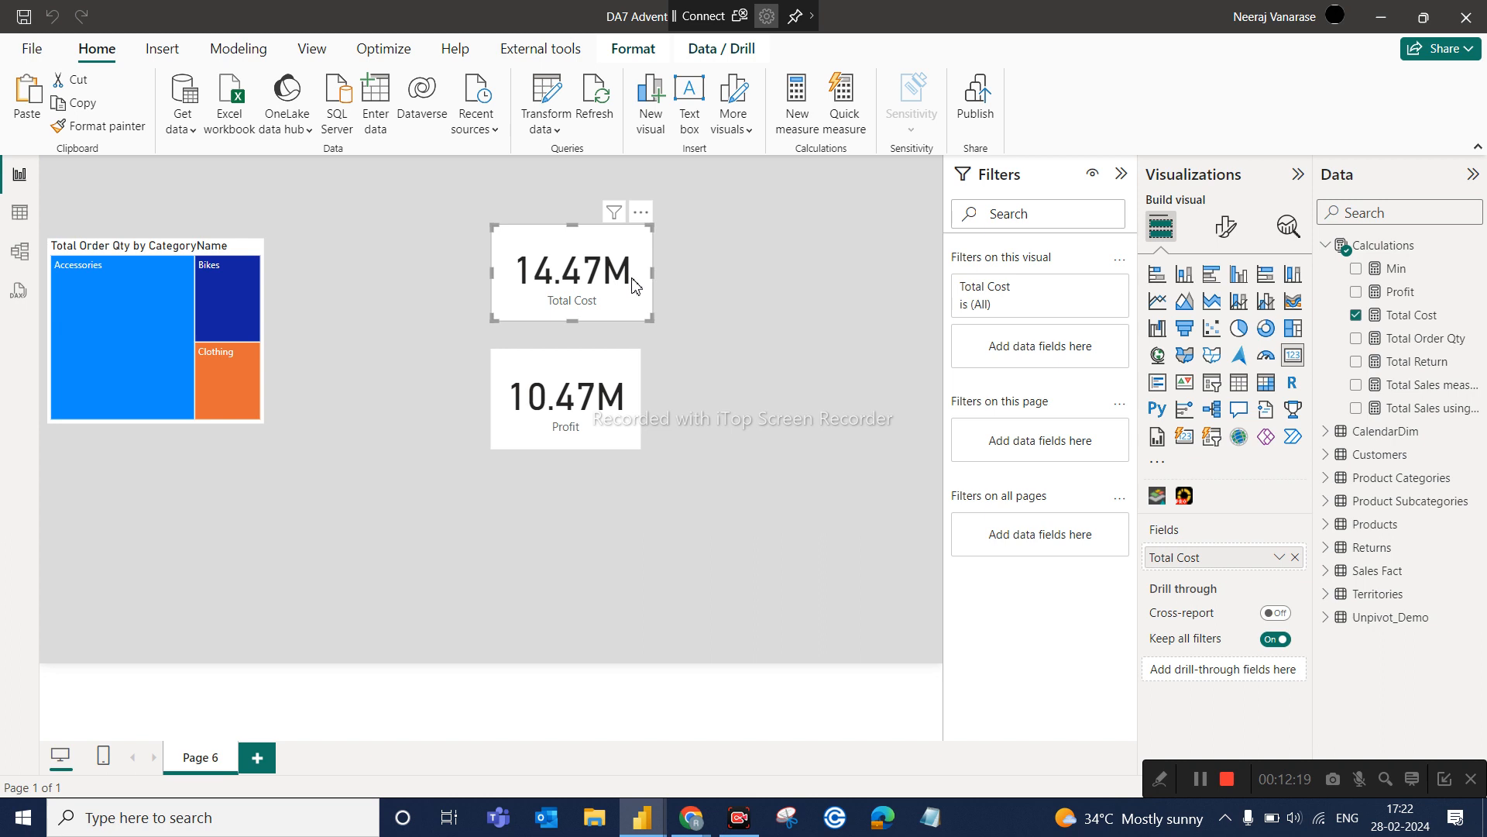
key(ctrl+v)
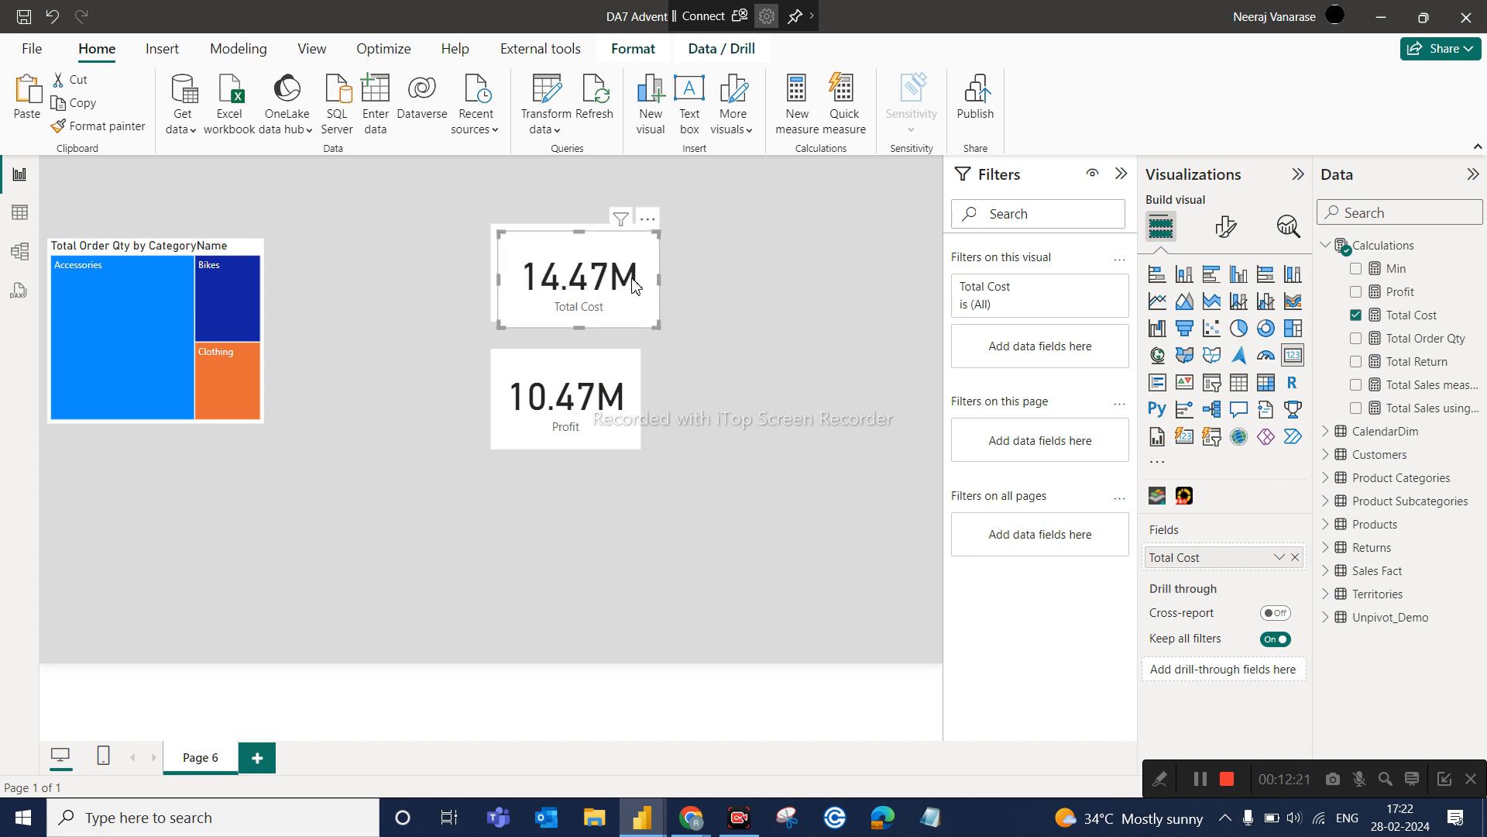
drag(635, 285, 802, 381)
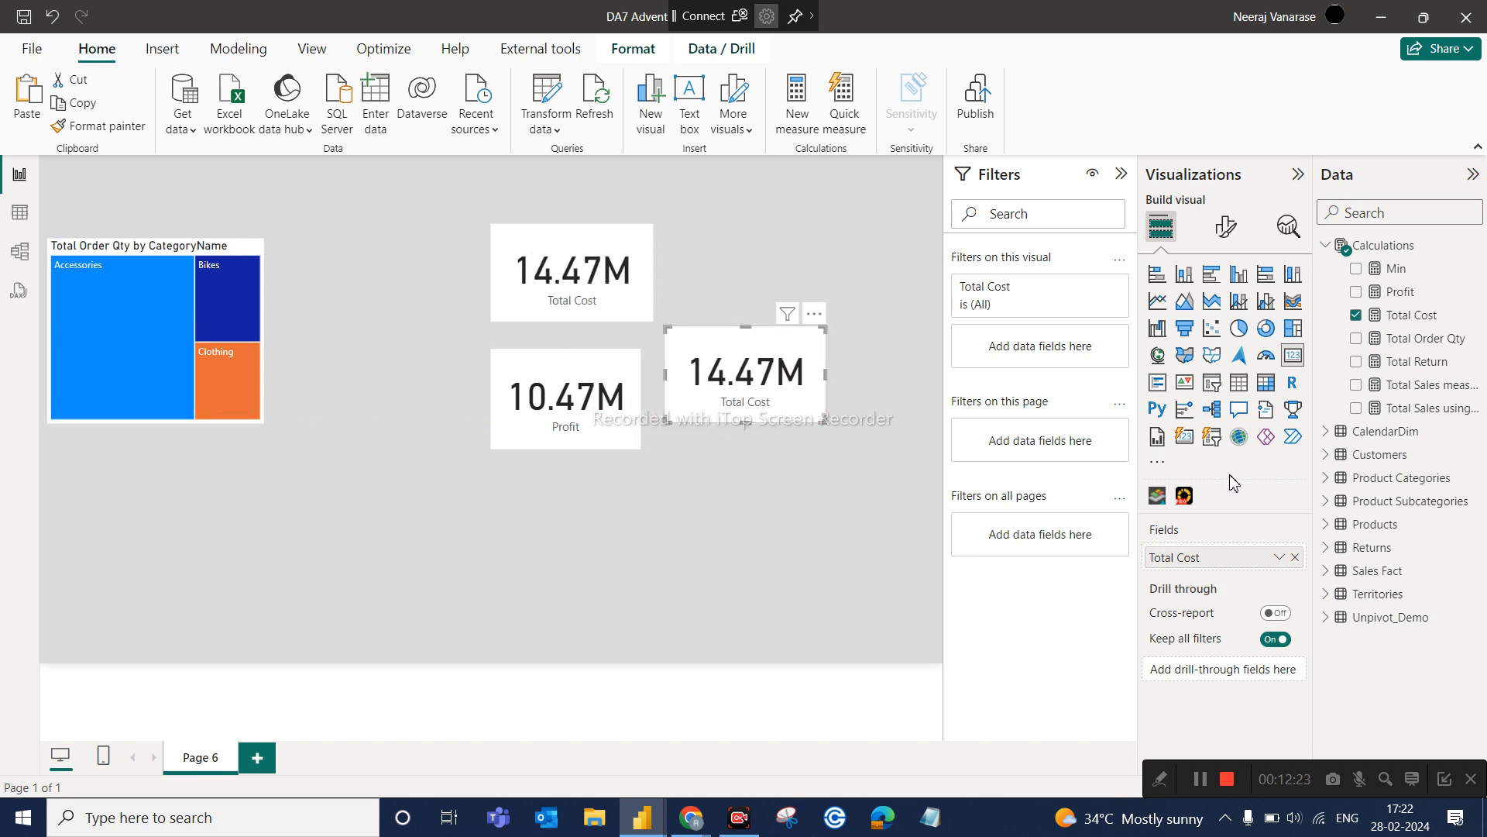
Replace the Total Cost field in the newly pasted card with the Total Return measure
click(1295, 557)
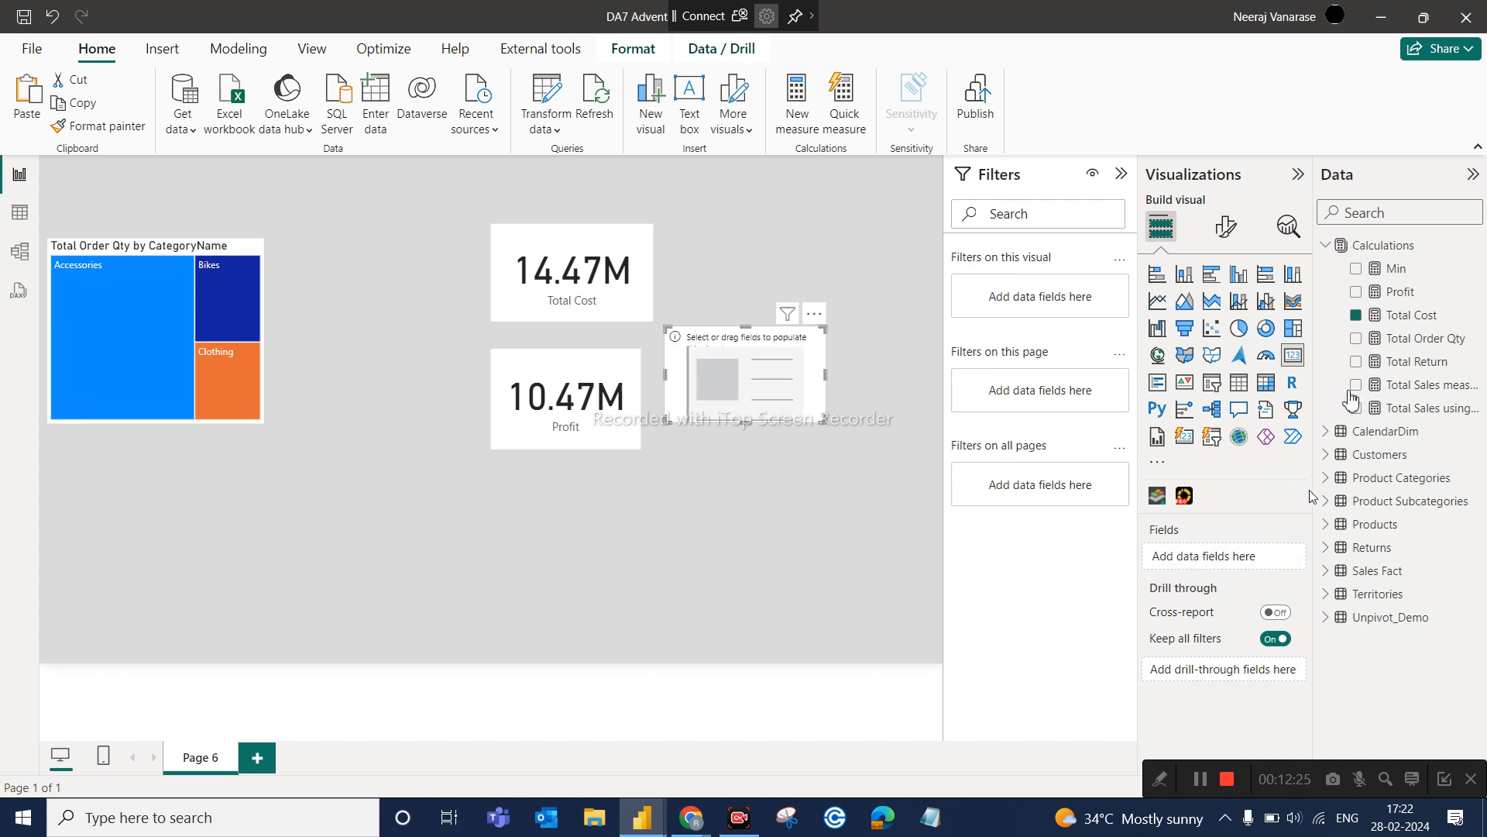
drag(1411, 363, 1251, 557)
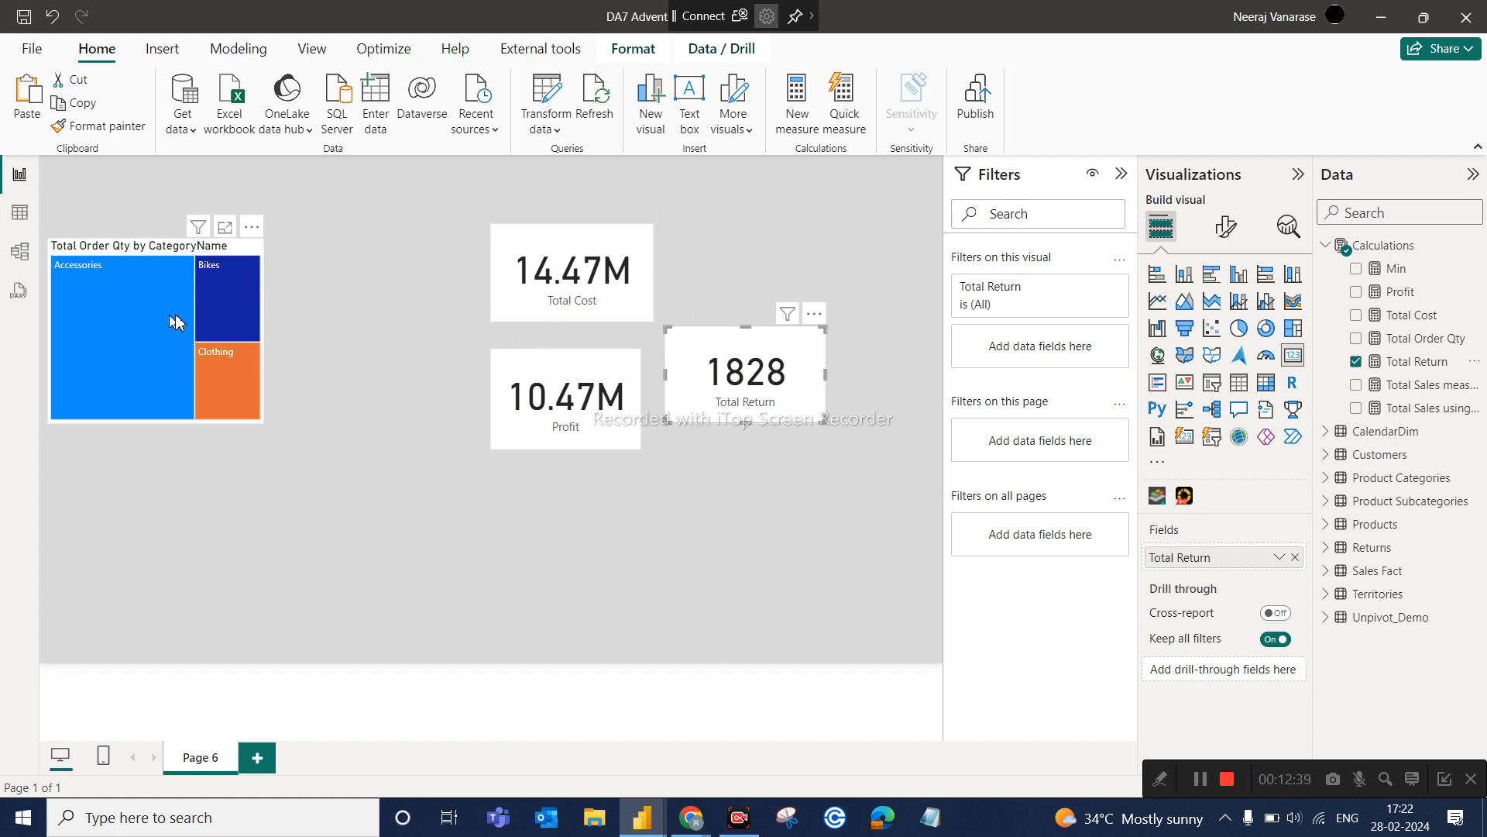
Cross-filter the cards by Accessories, Bikes and Clothing in turn from the treemap, clearing the selection at the end
click(108, 307)
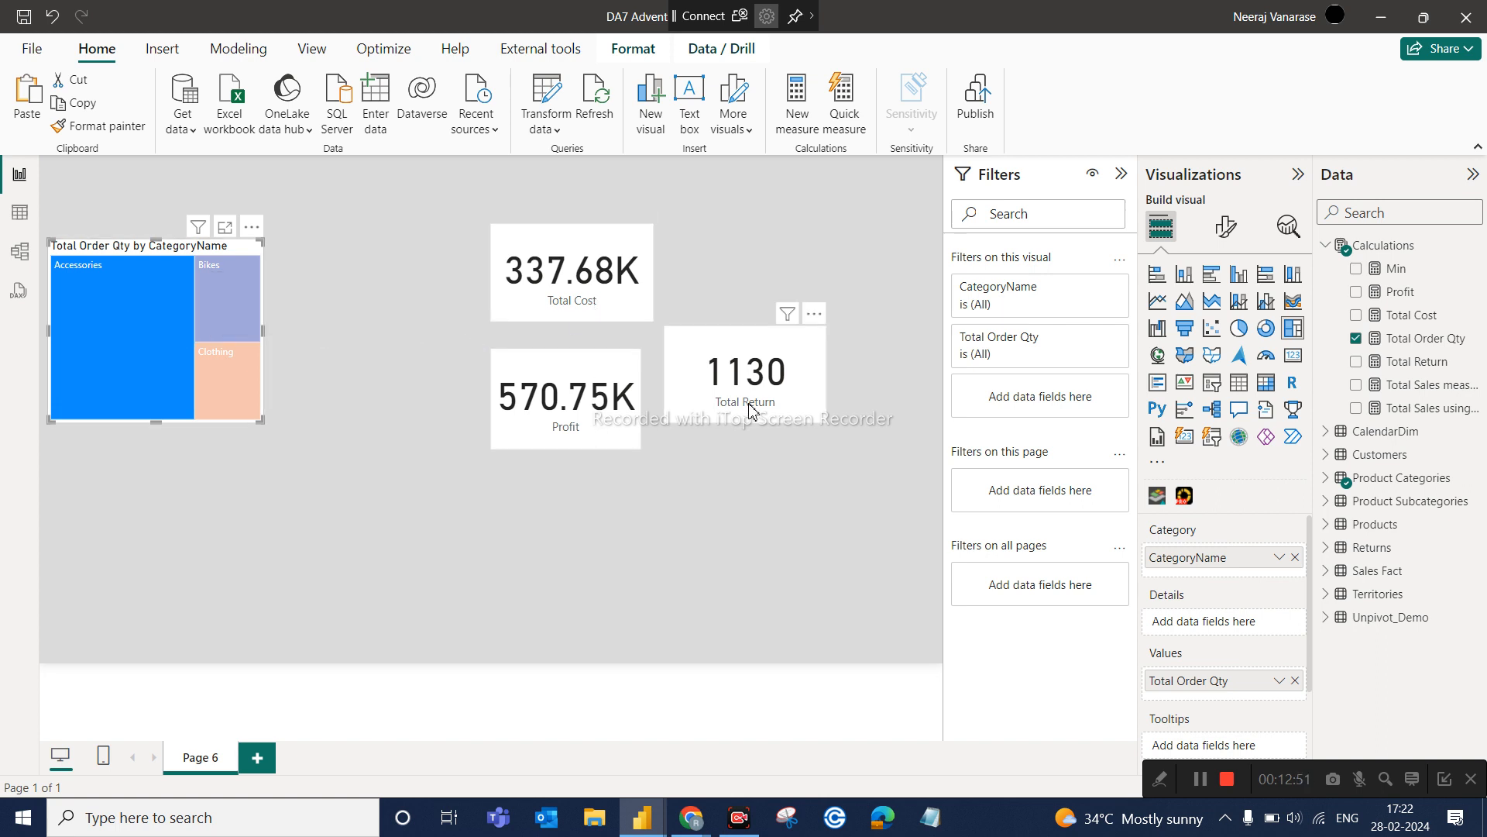
click(115, 289)
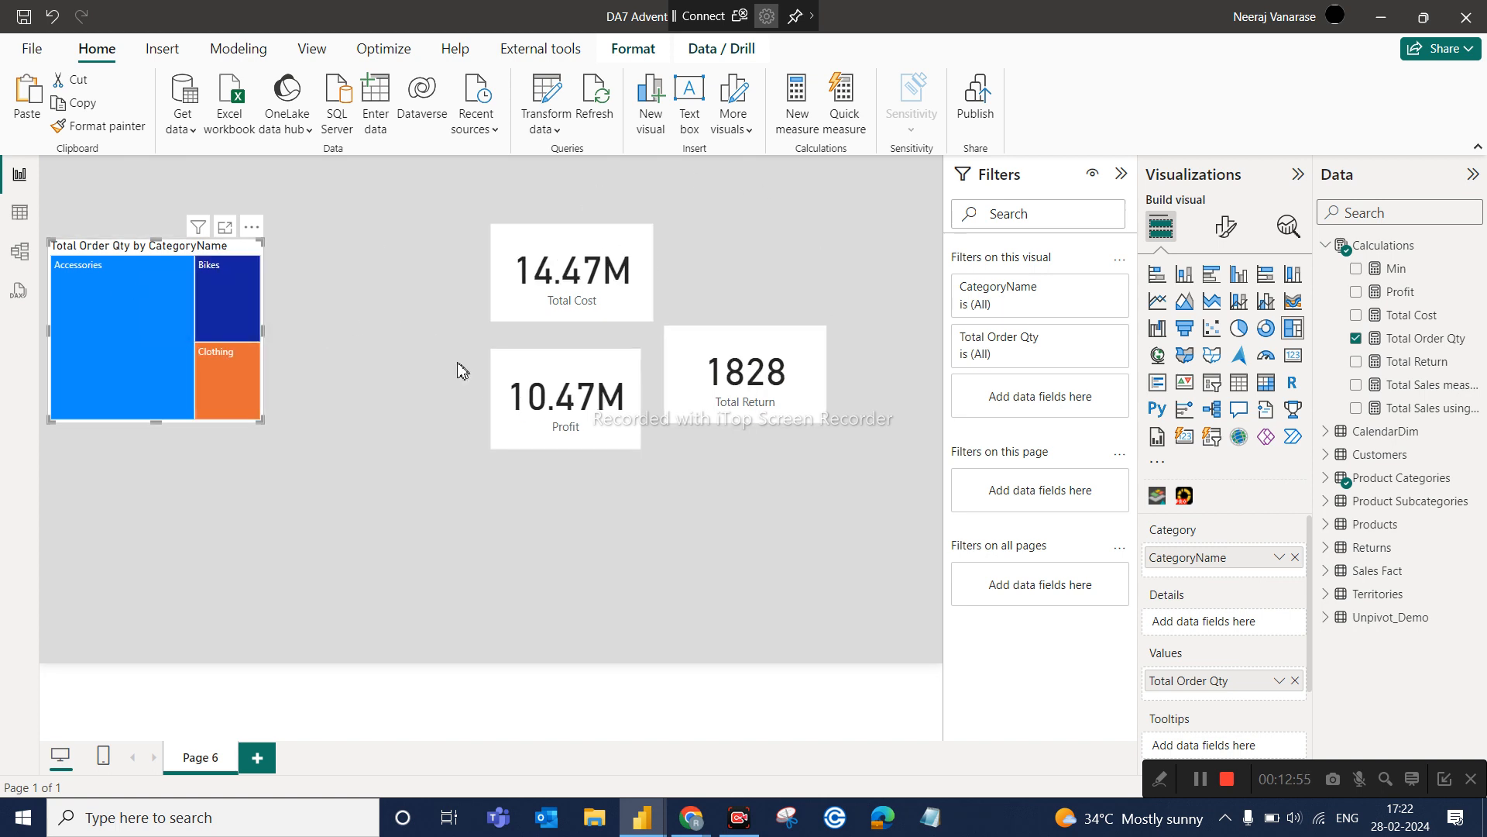
click(226, 308)
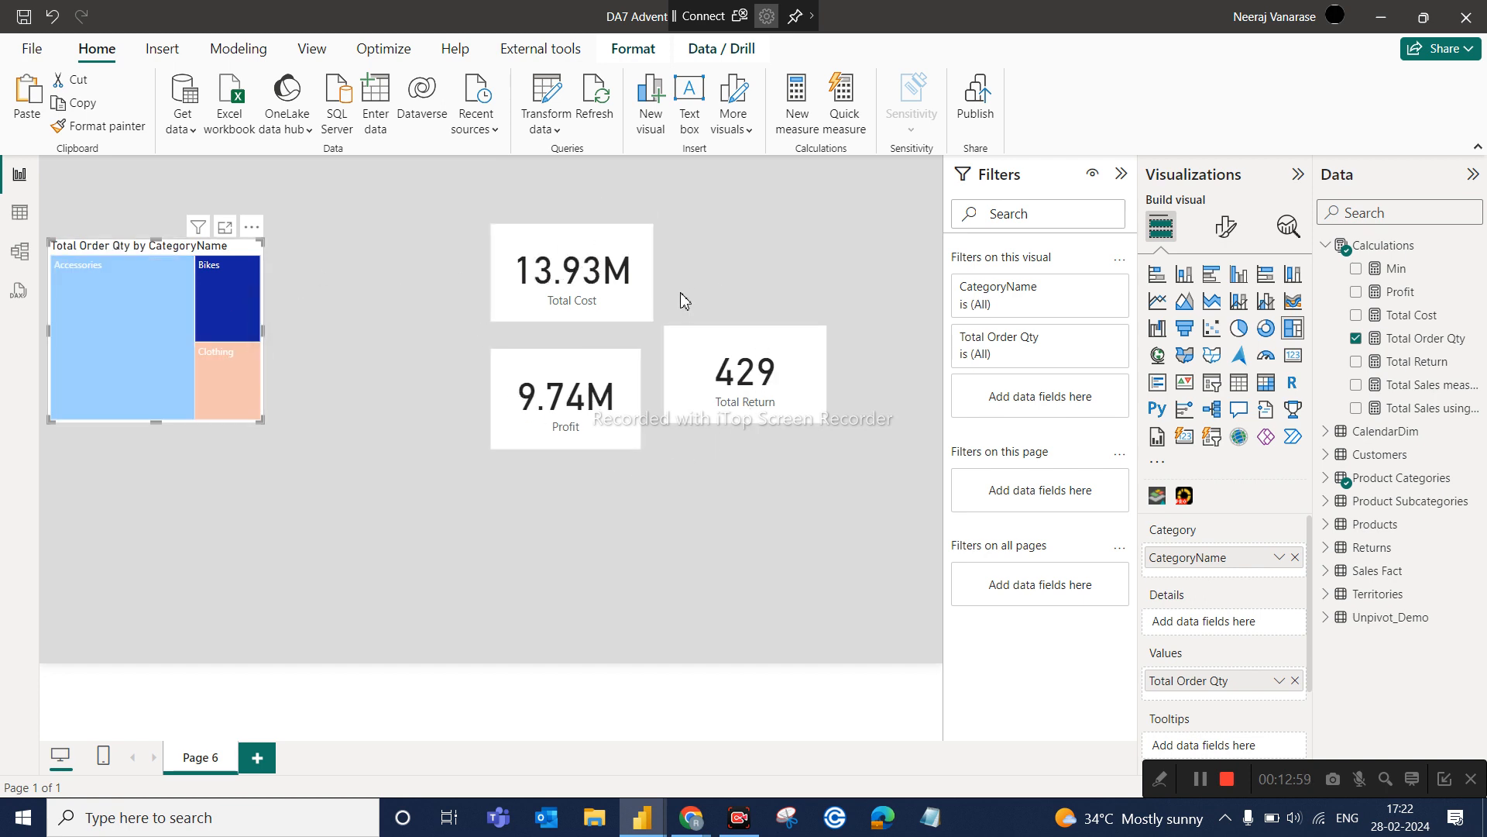
click(231, 390)
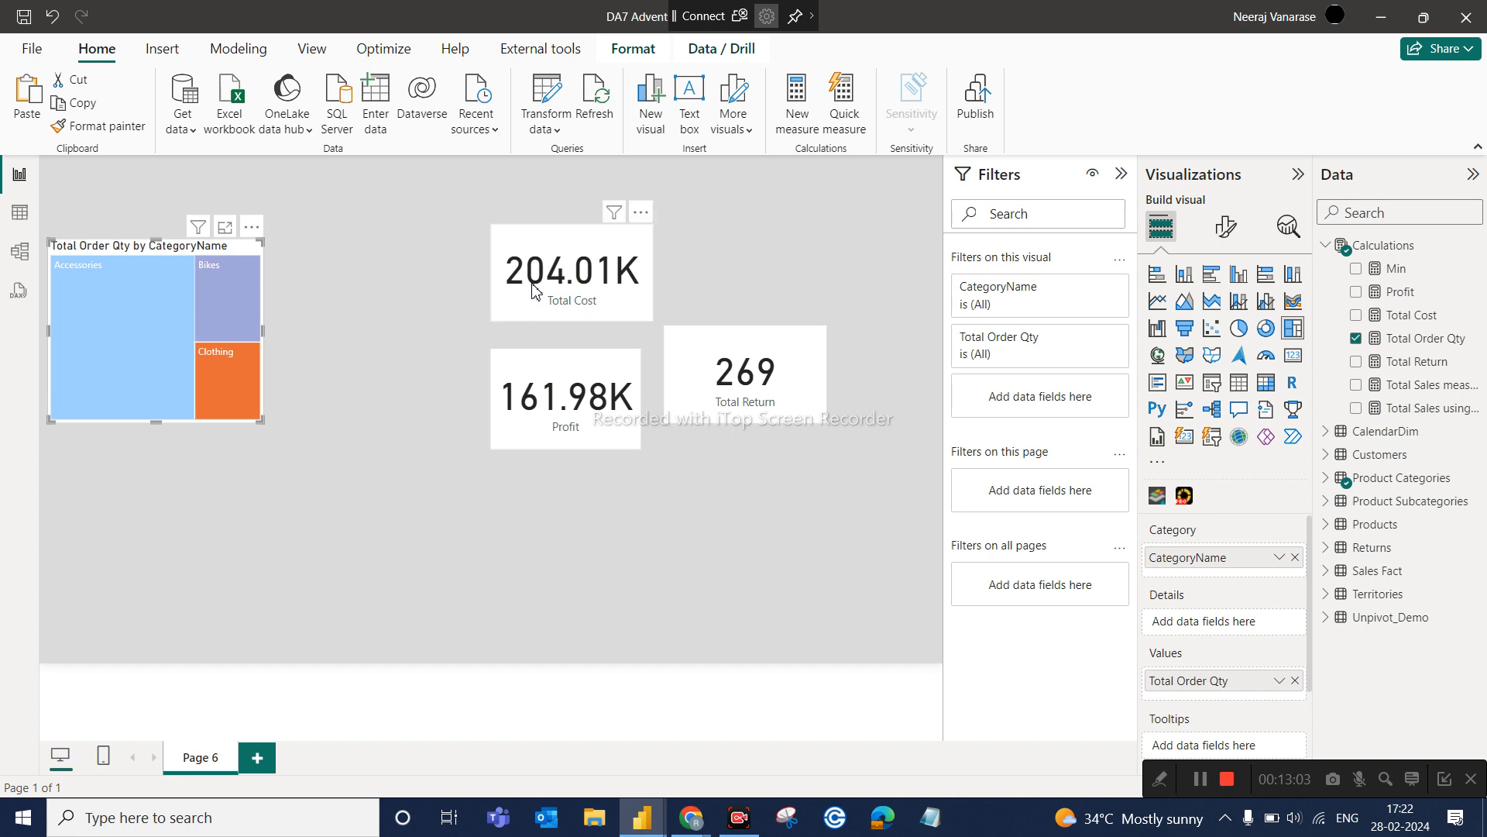
click(223, 382)
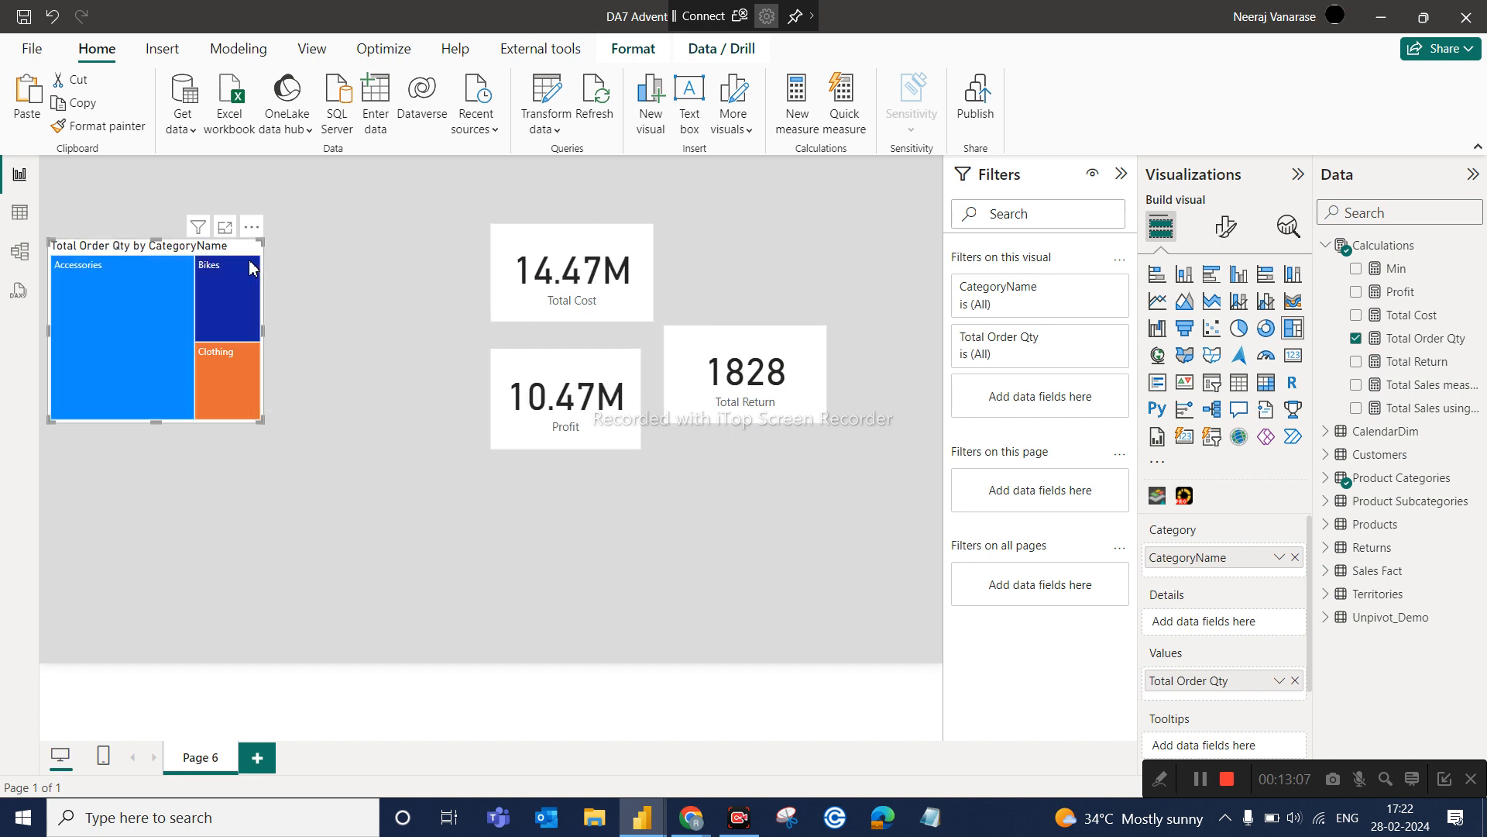
mouse_move(171, 278)
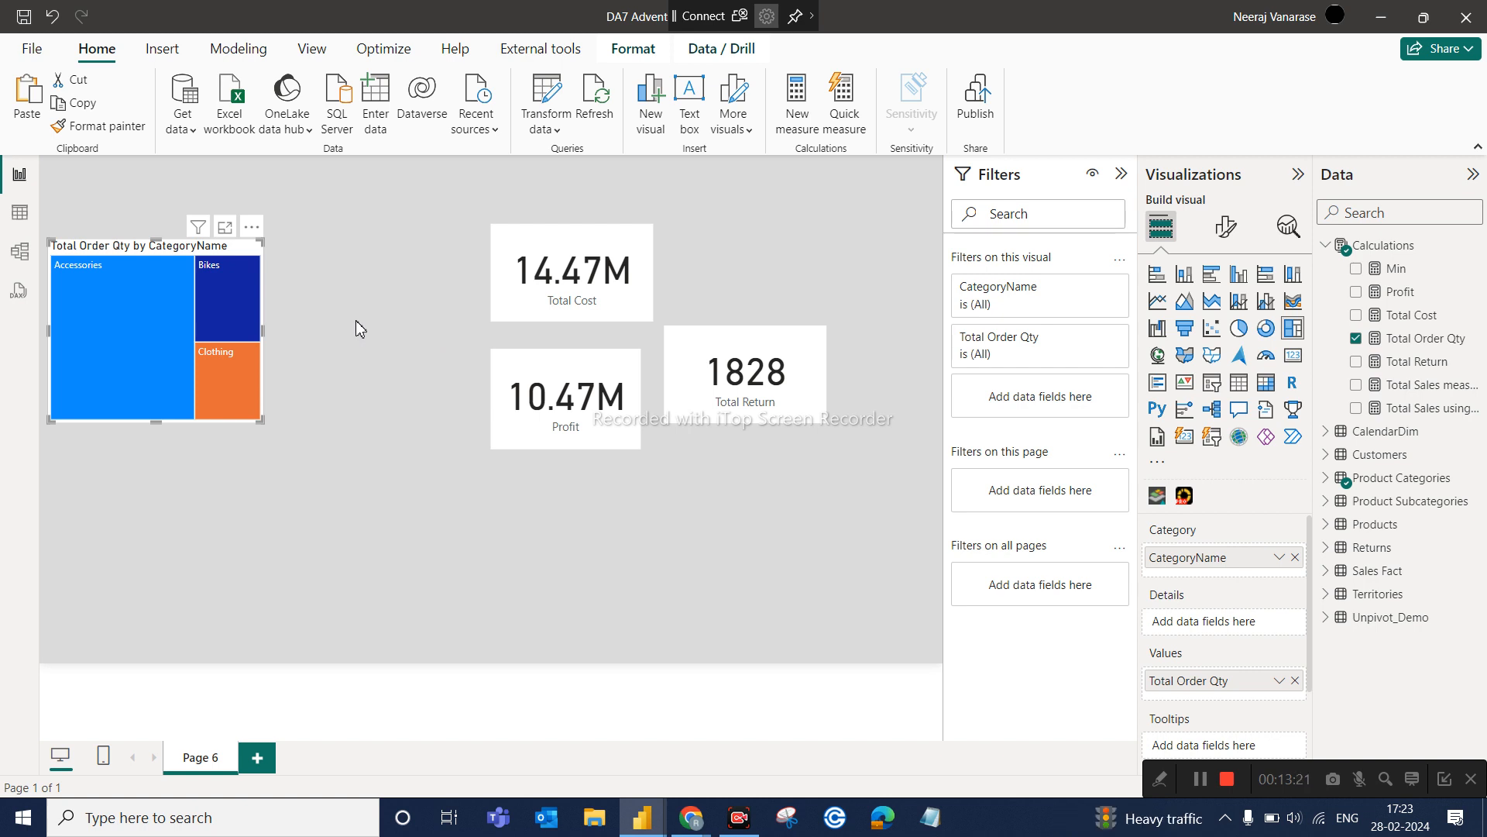
click(364, 186)
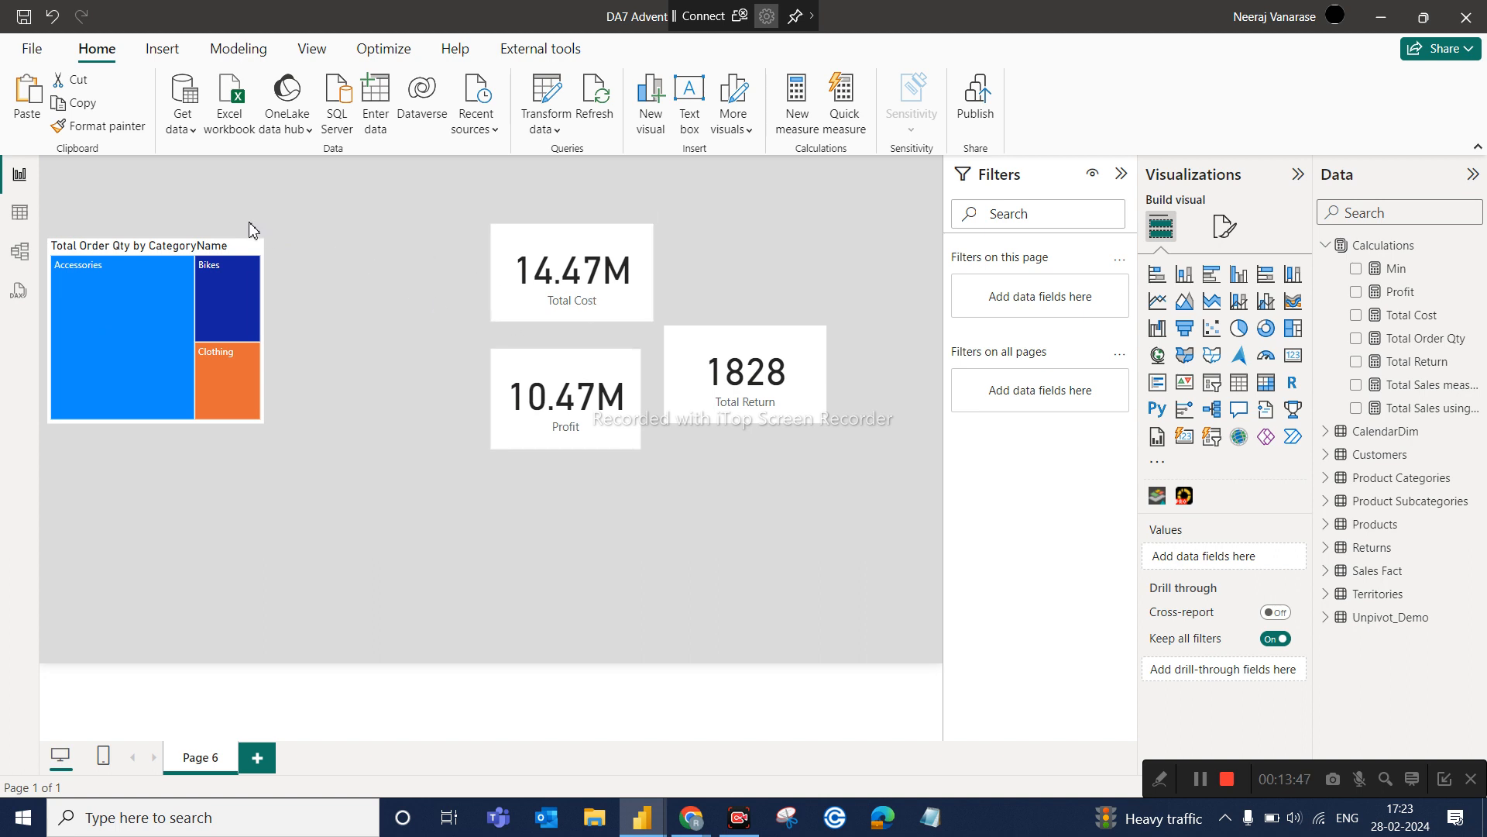
click(215, 247)
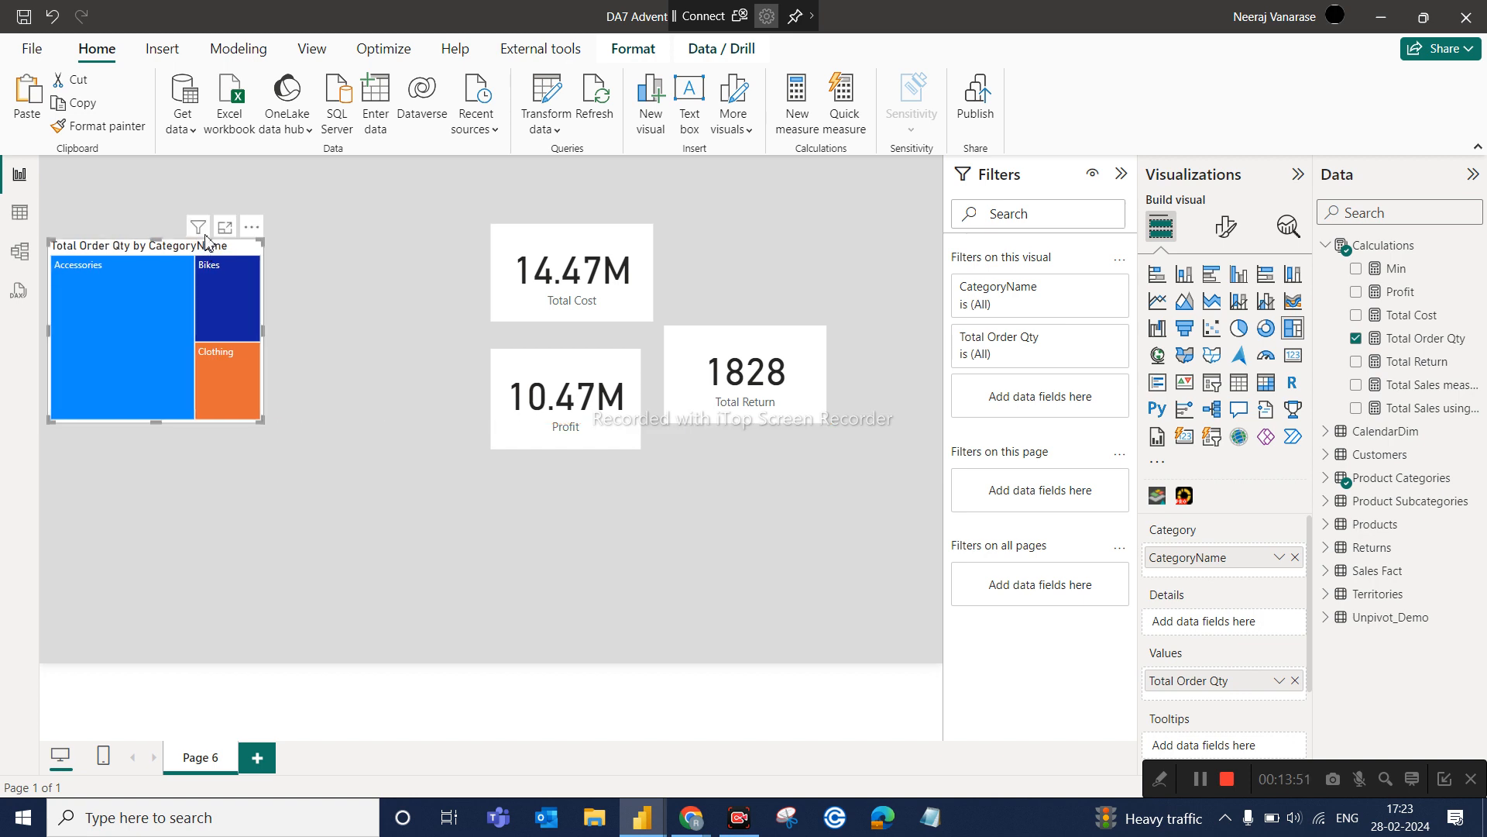
click(206, 184)
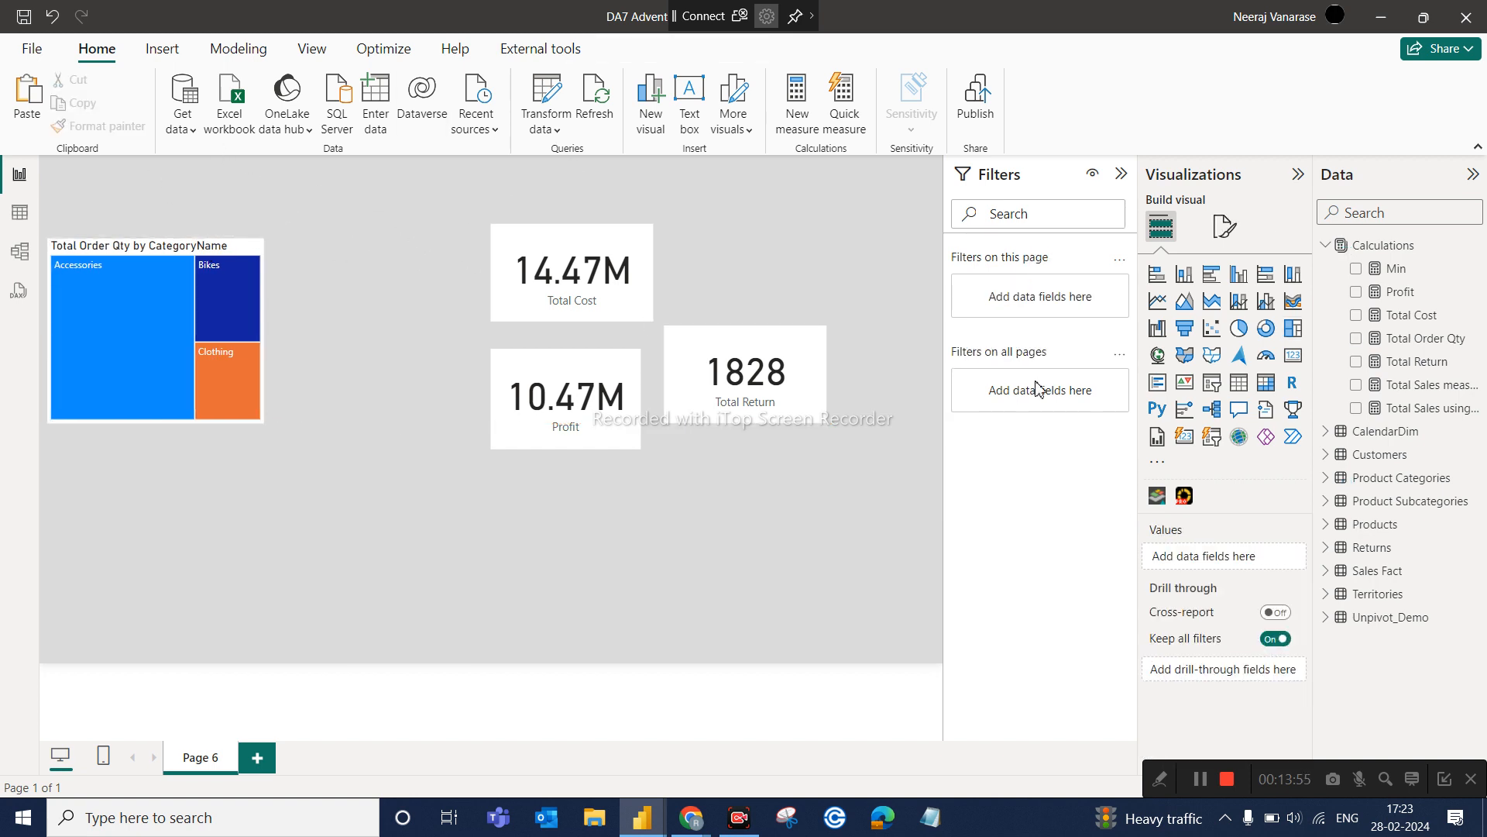
Add a slicer between the treemap and the Total Cost card, using the Year field from the CalendarDim table
click(1213, 383)
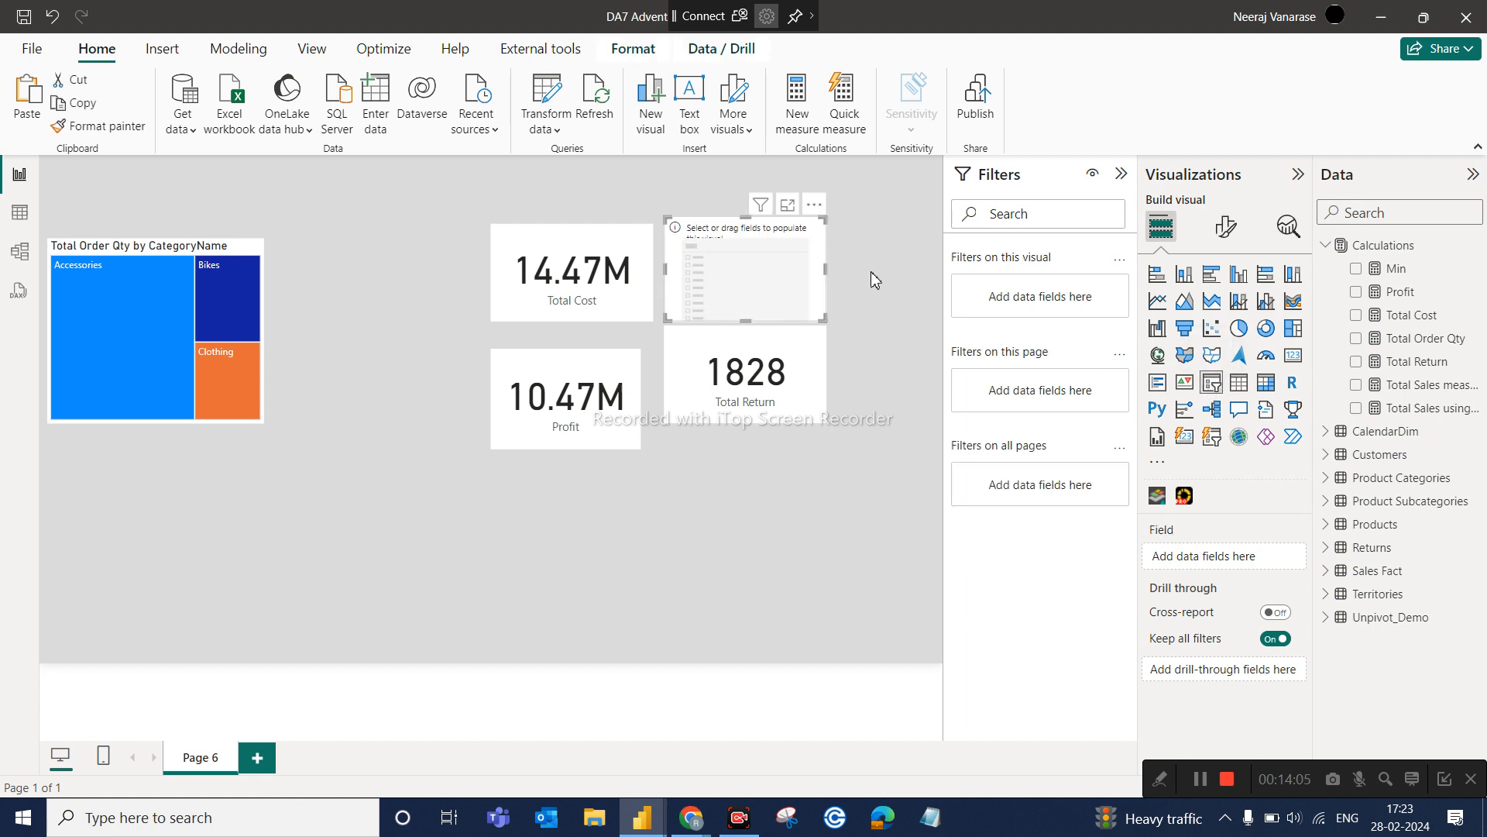
drag(748, 234, 370, 185)
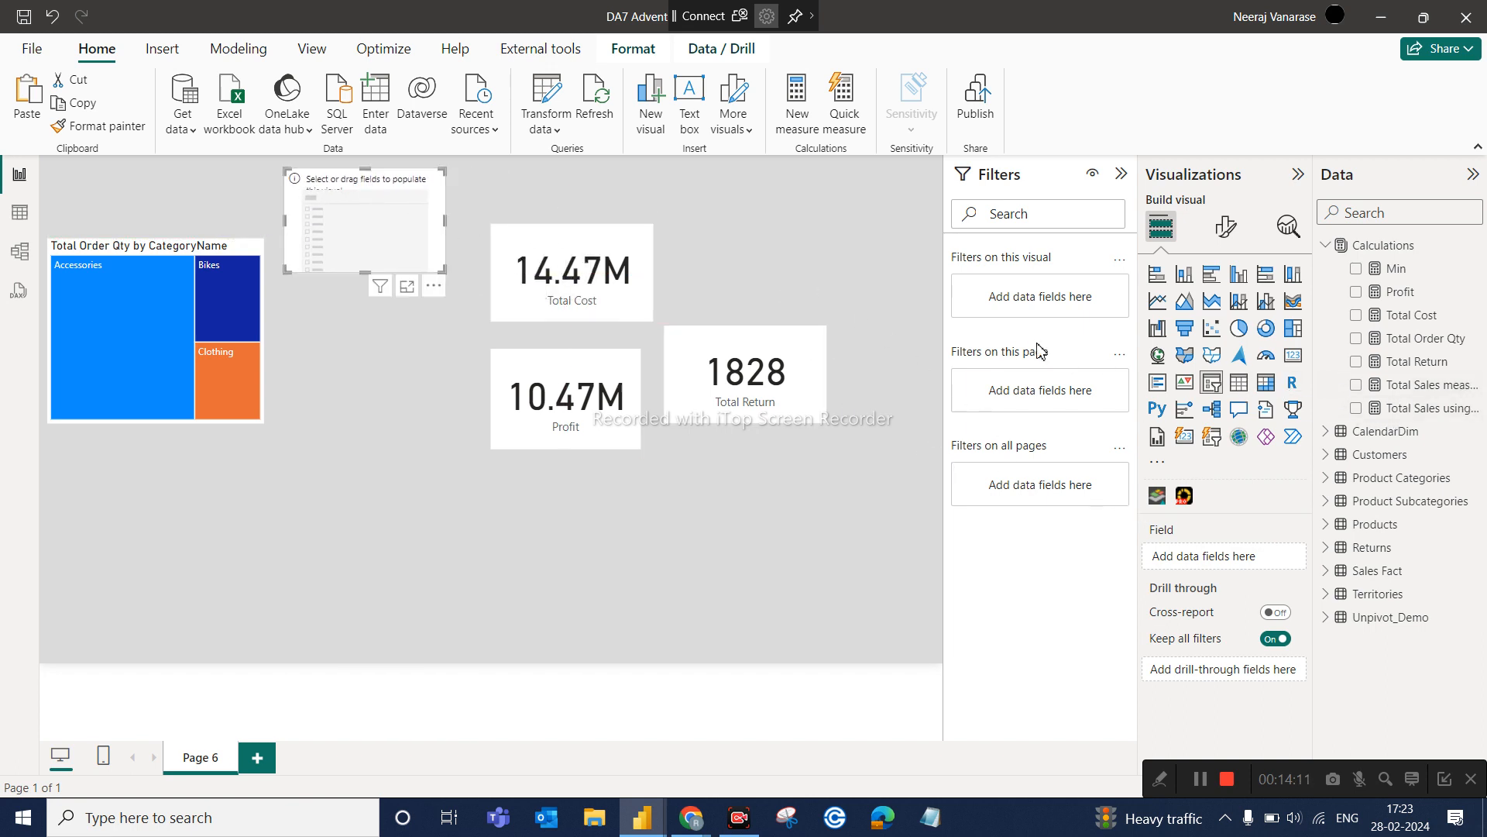
click(1326, 247)
click(1326, 269)
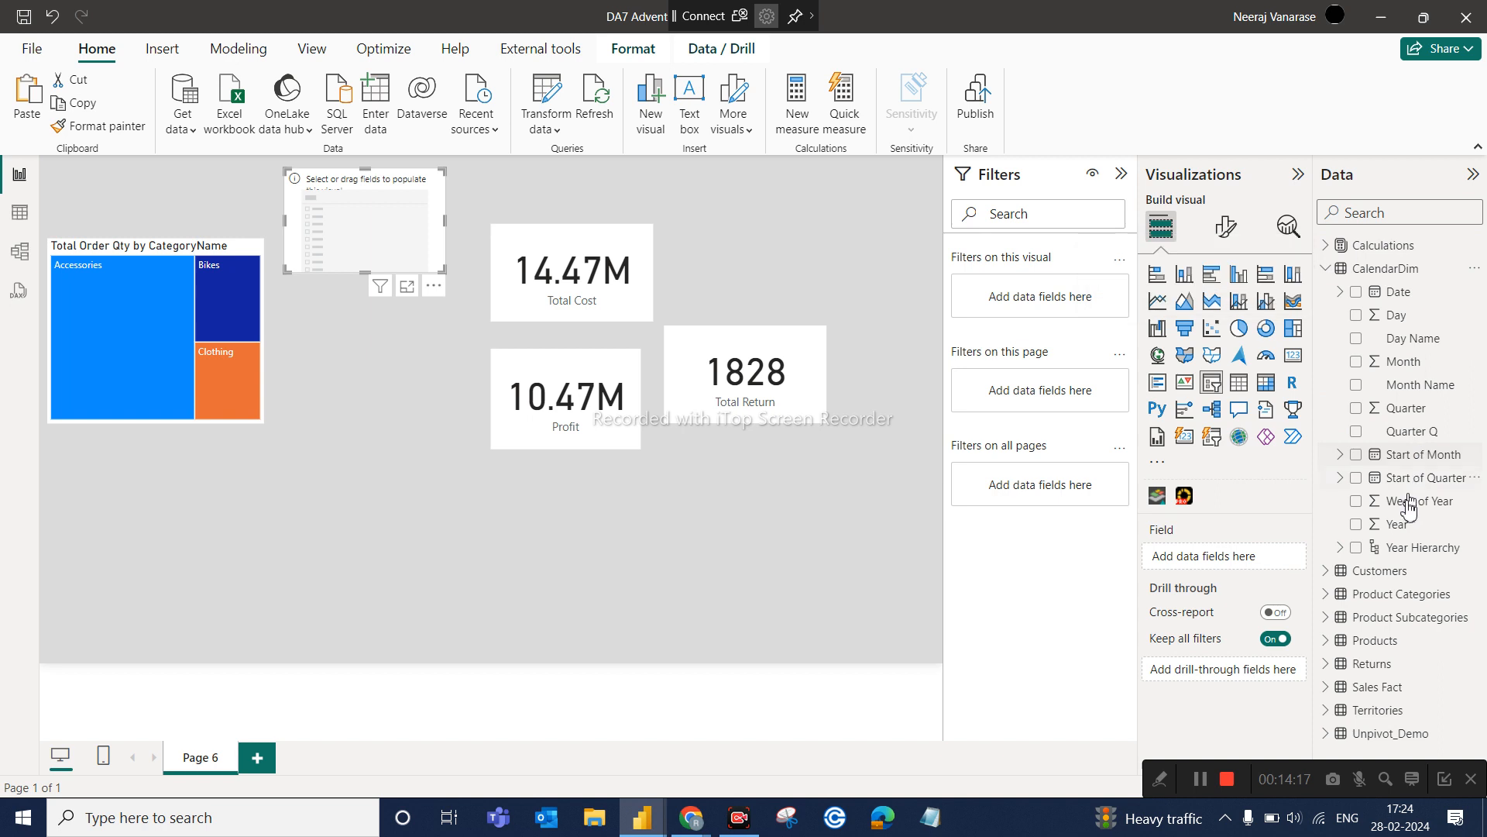
drag(1397, 525, 1232, 564)
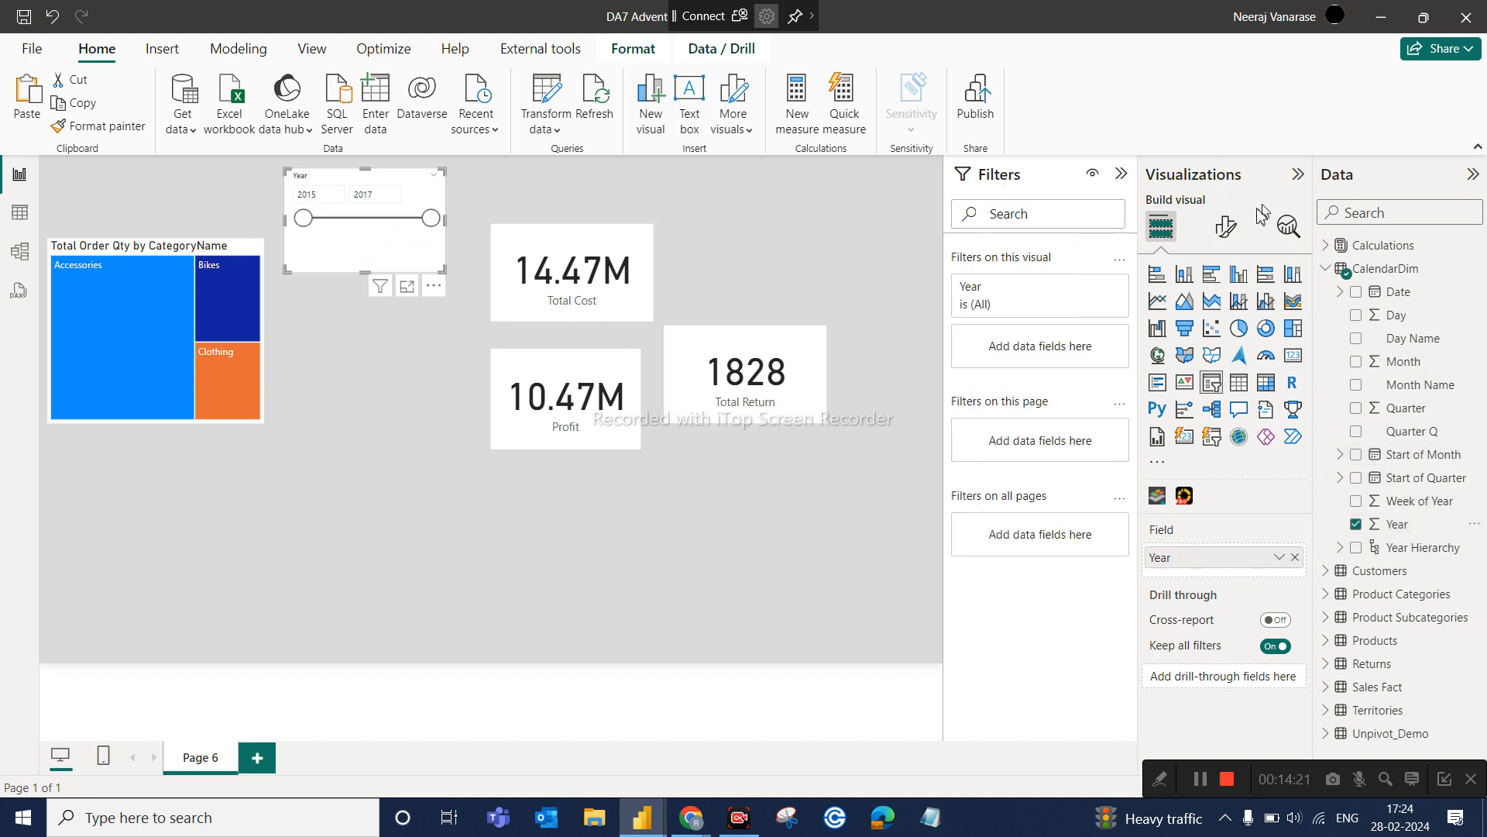
Set the Year slicer's style to Dropdown, then shrink it and place it directly above the treemap
click(1226, 226)
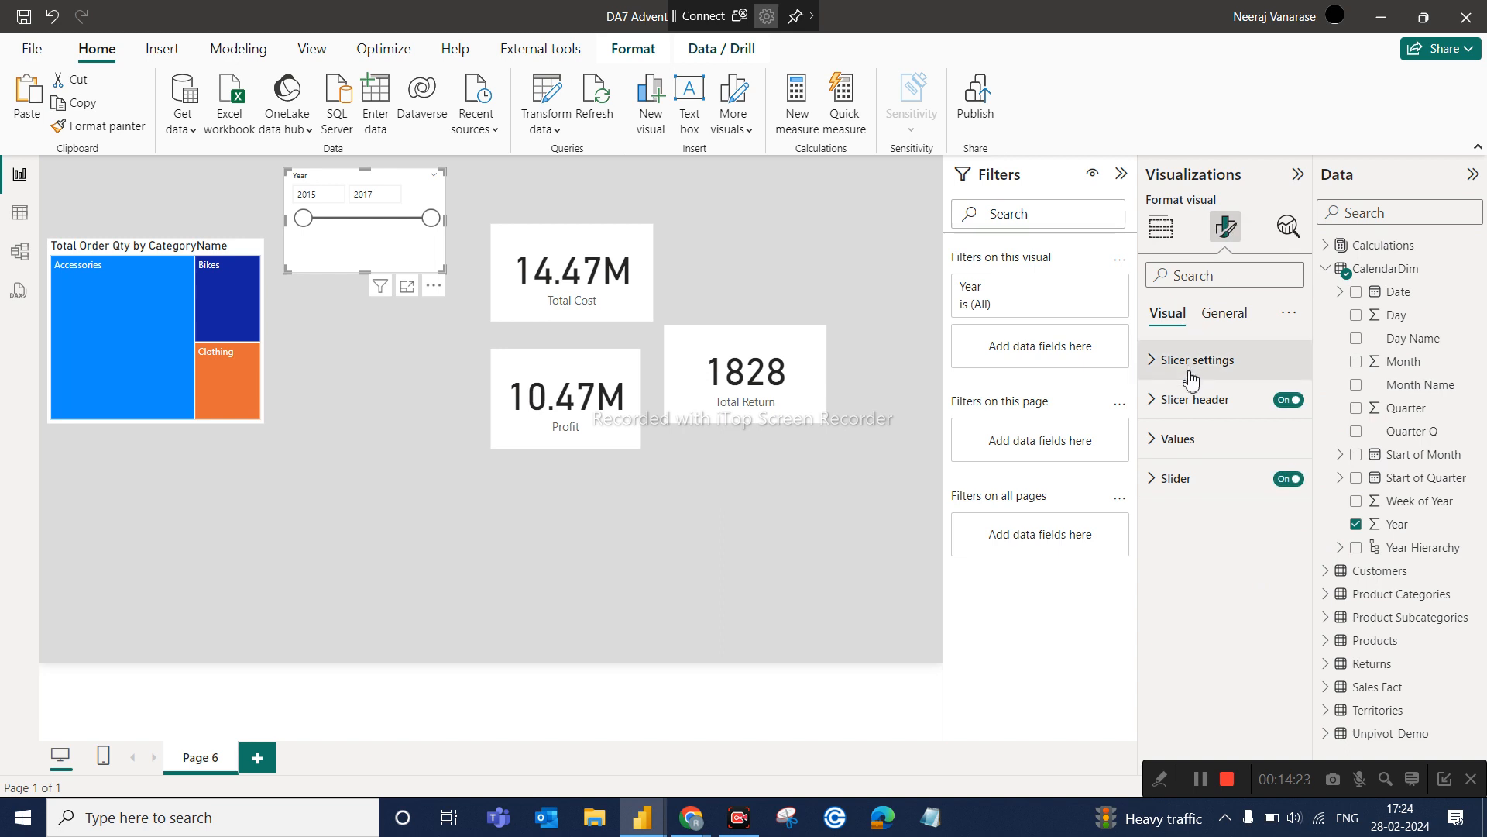
click(1191, 364)
click(1224, 457)
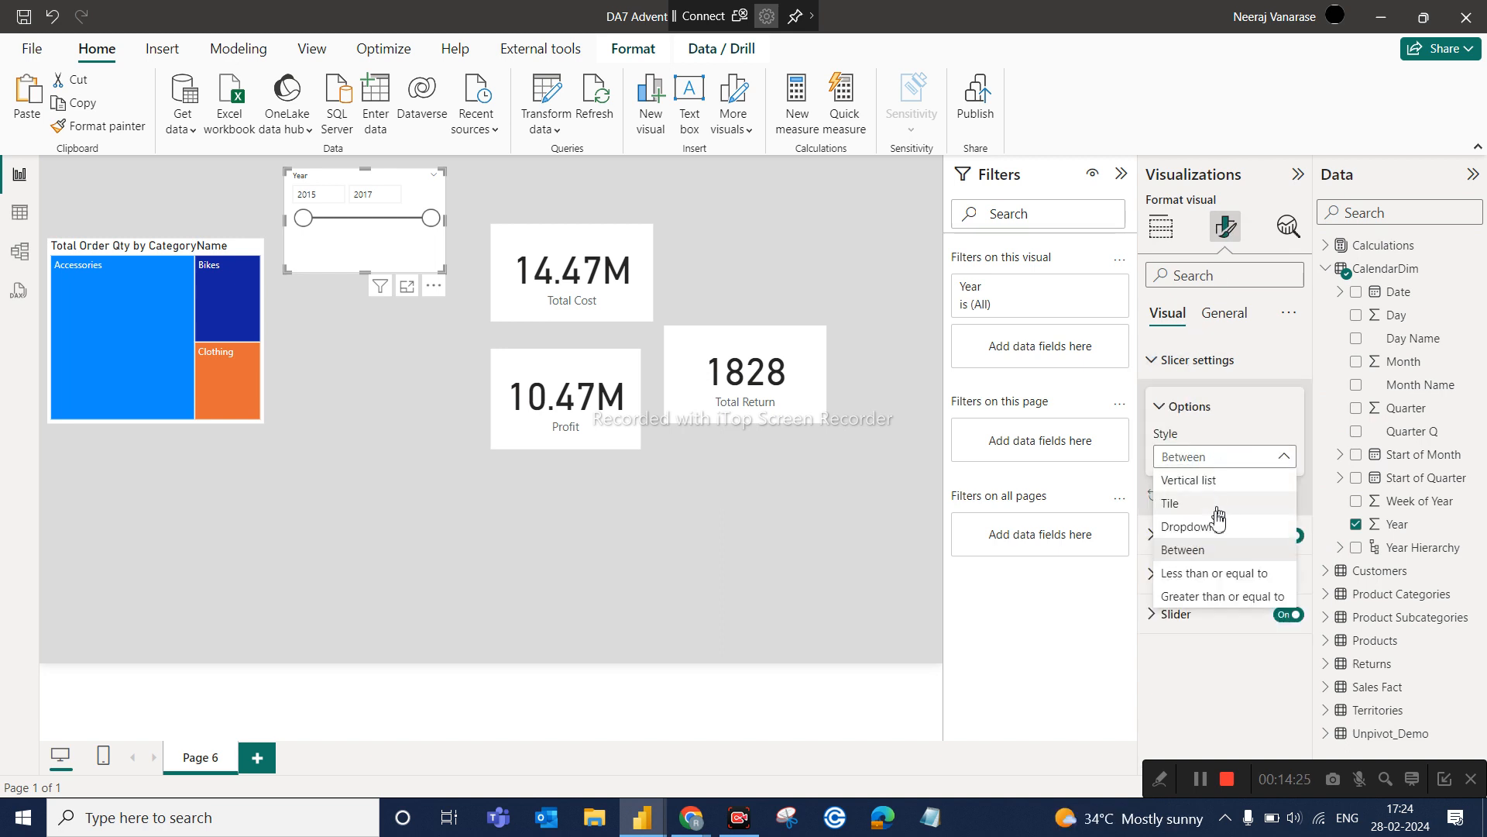
click(1210, 525)
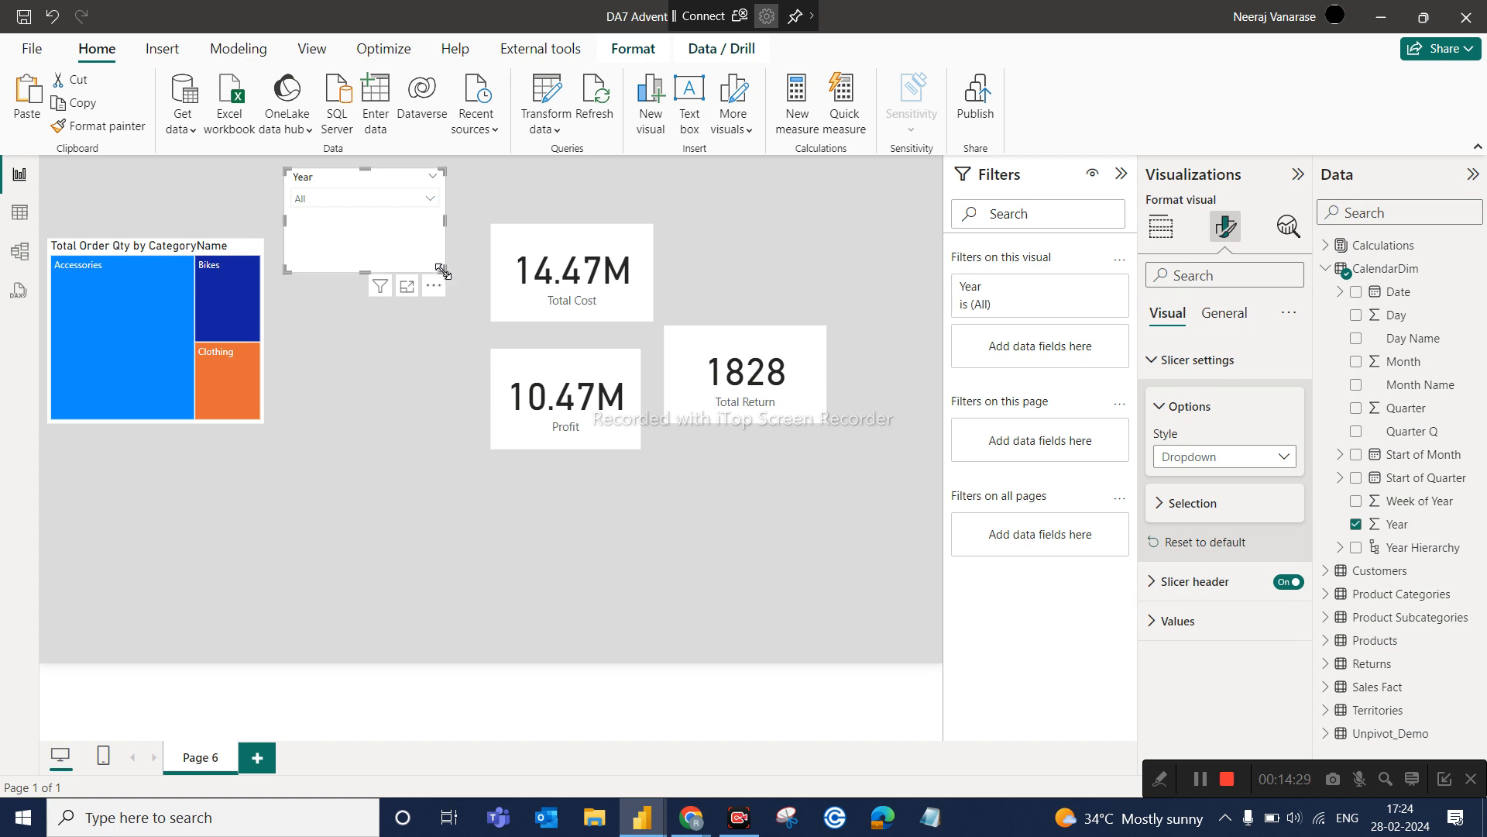
drag(445, 270, 98, 175)
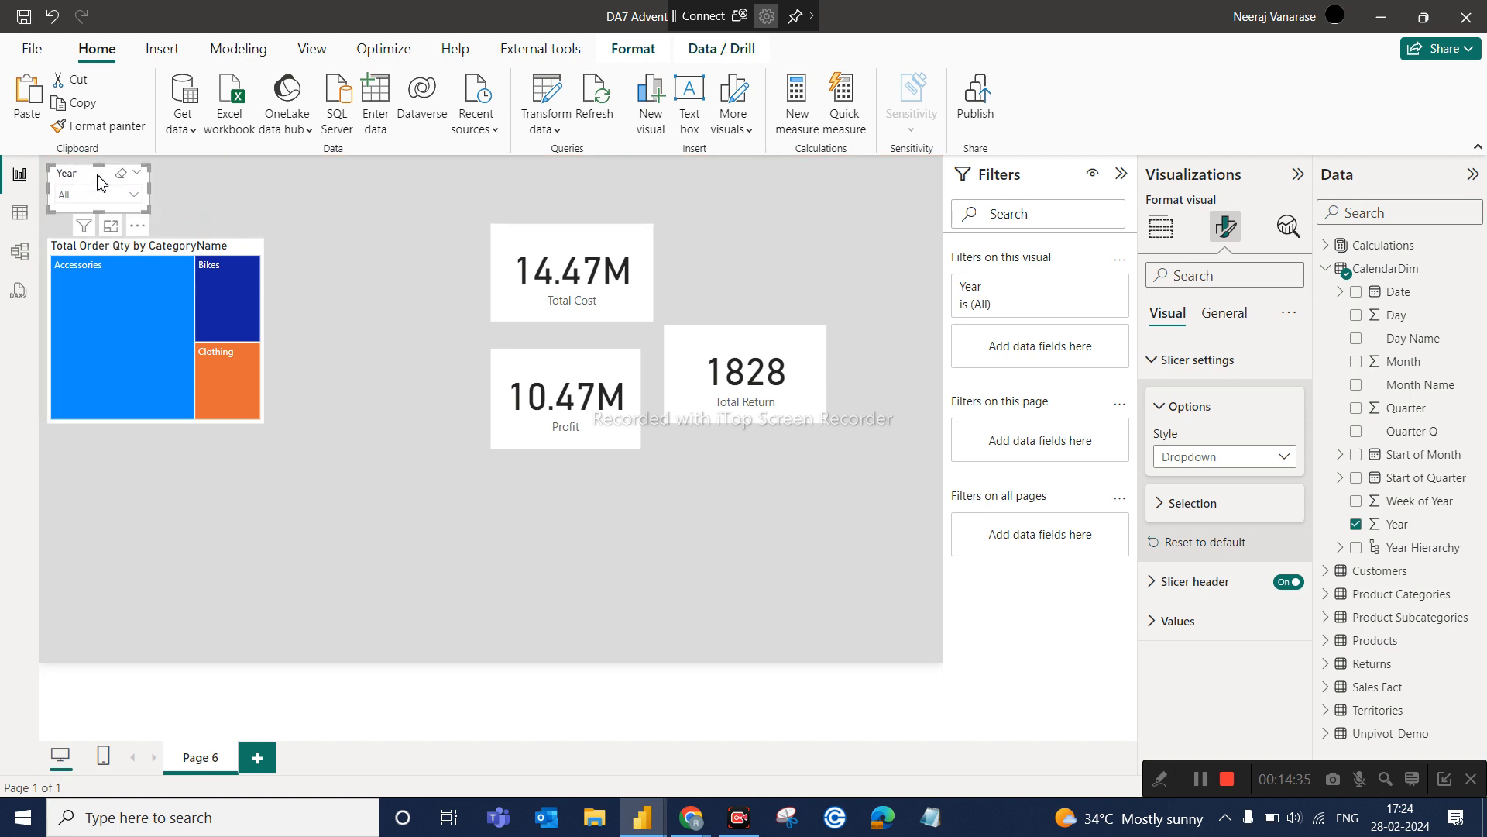
click(262, 212)
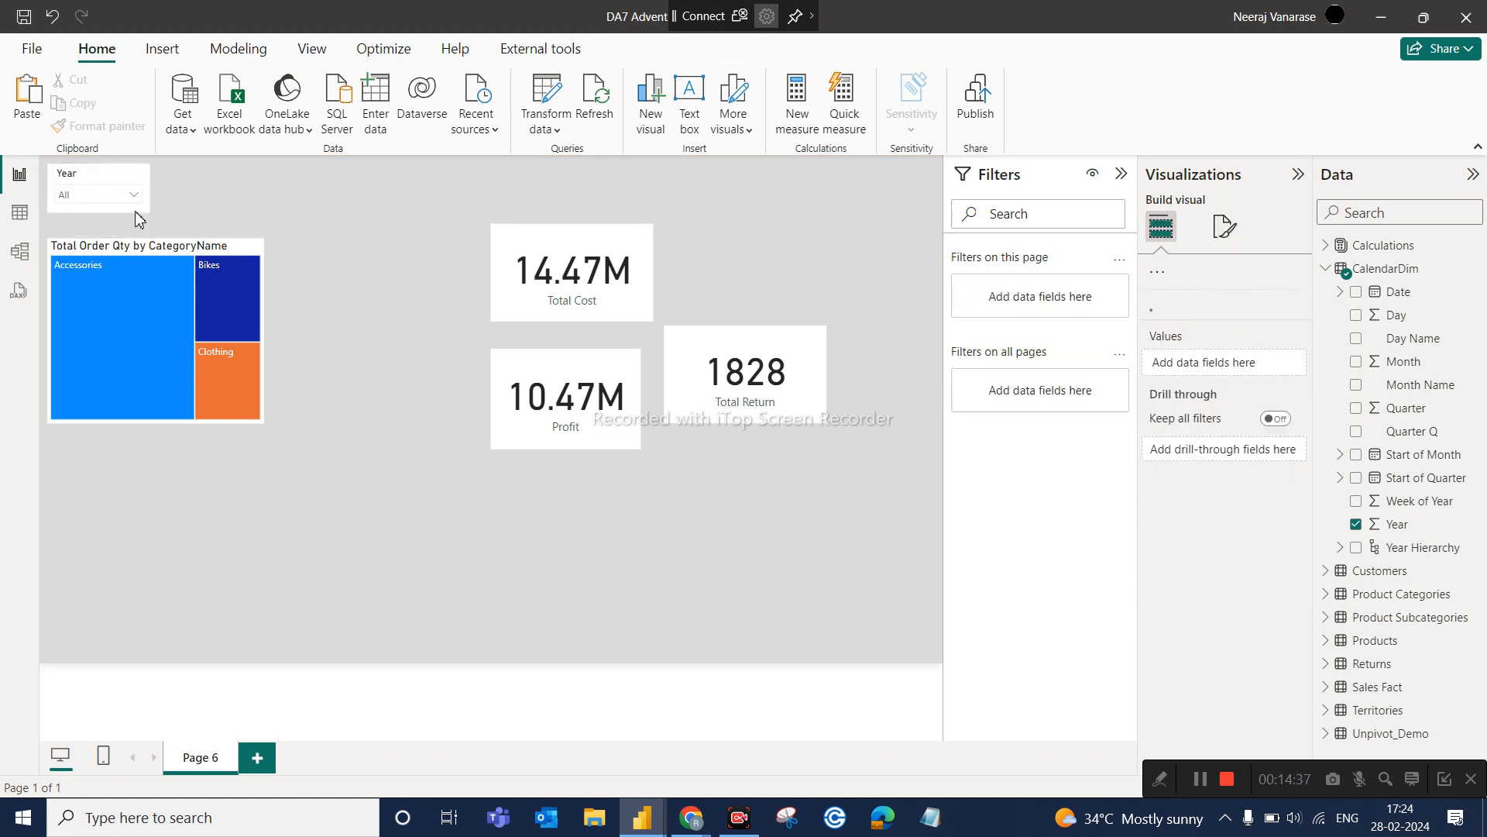
Test the Year slicer by filtering the report to 2016, and clear the selection again
click(135, 197)
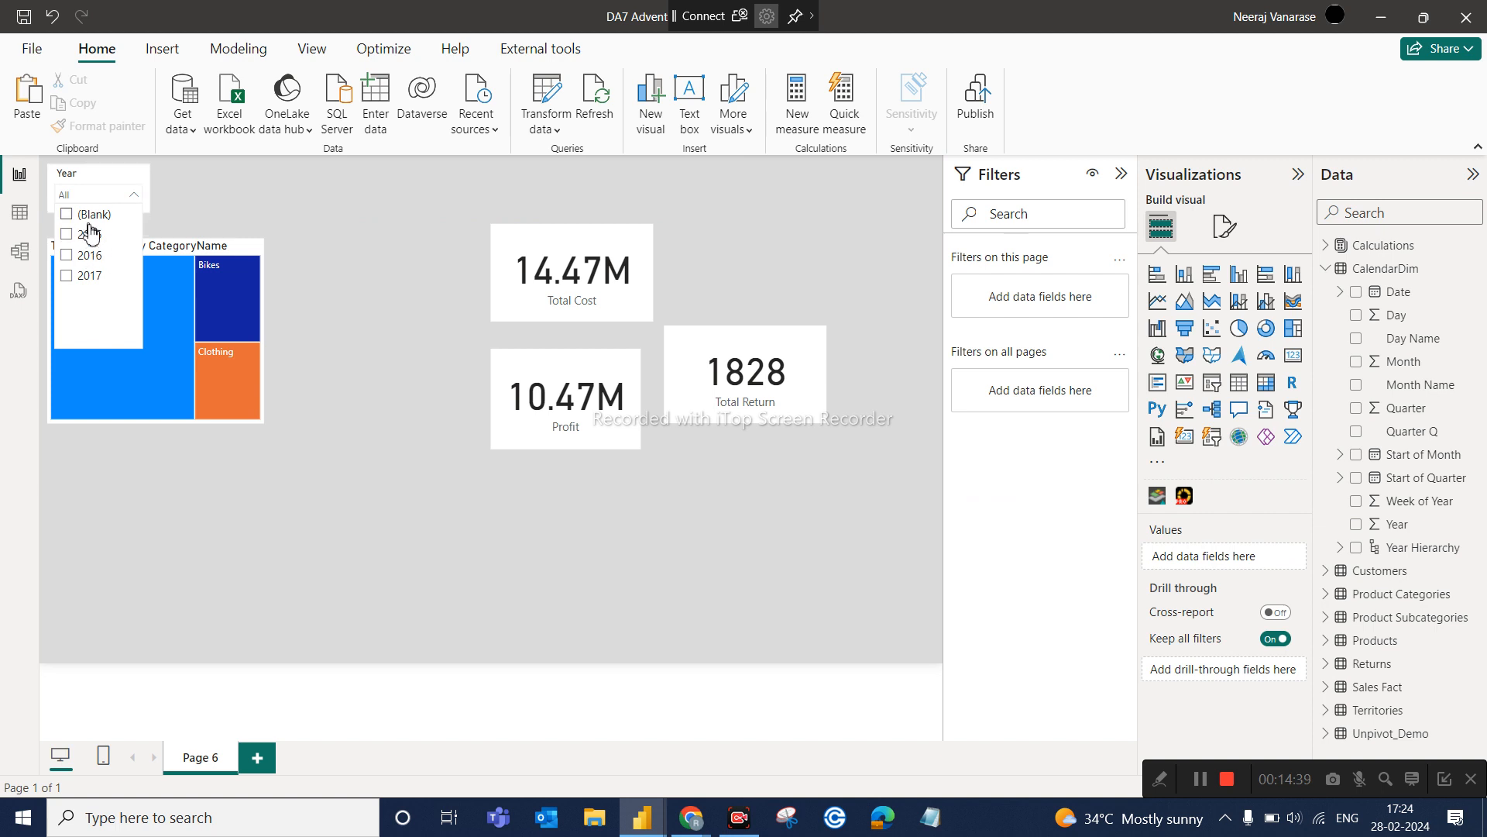
click(88, 264)
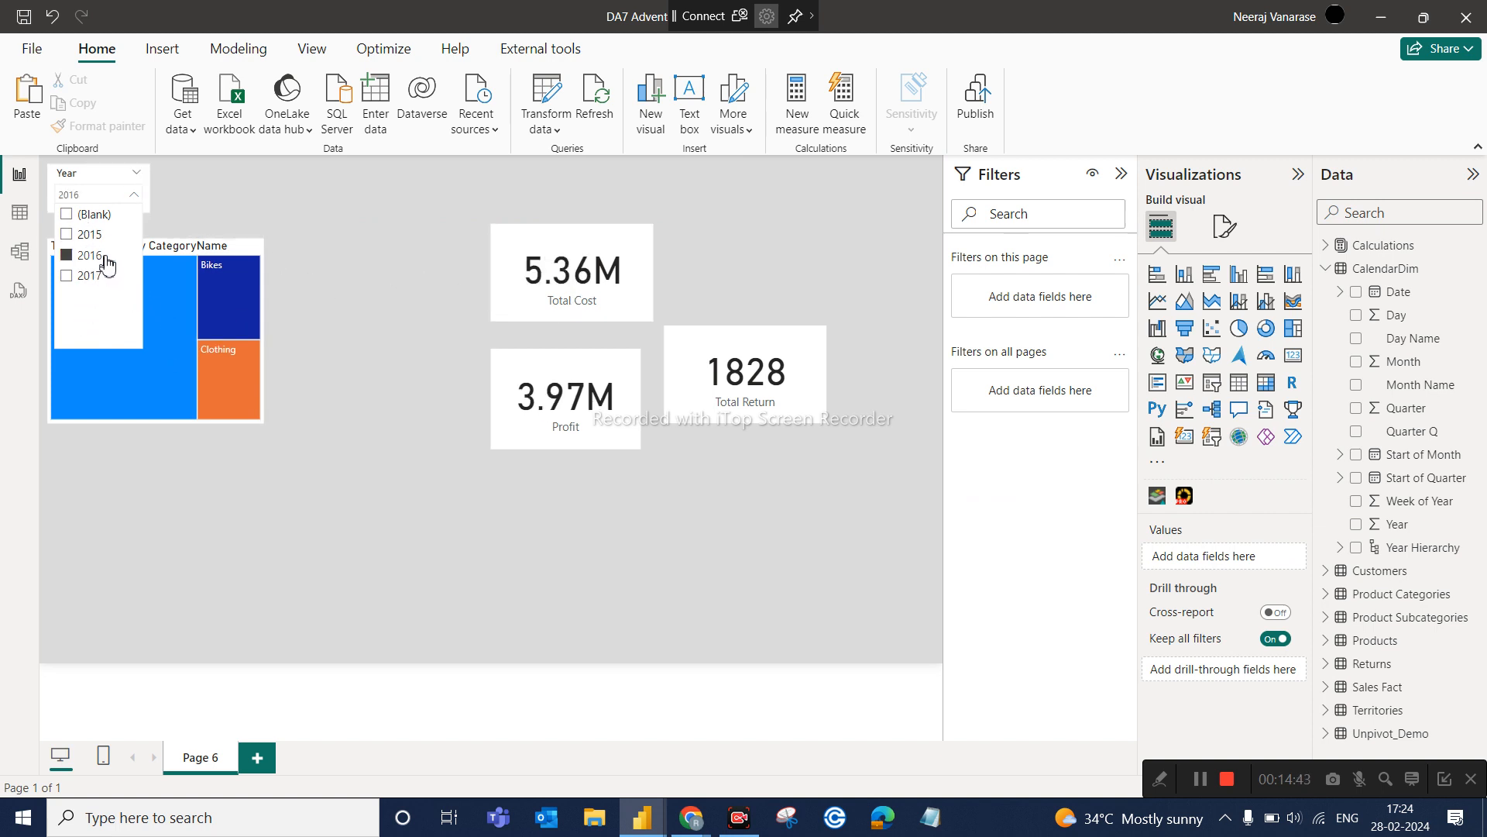
click(107, 265)
click(356, 205)
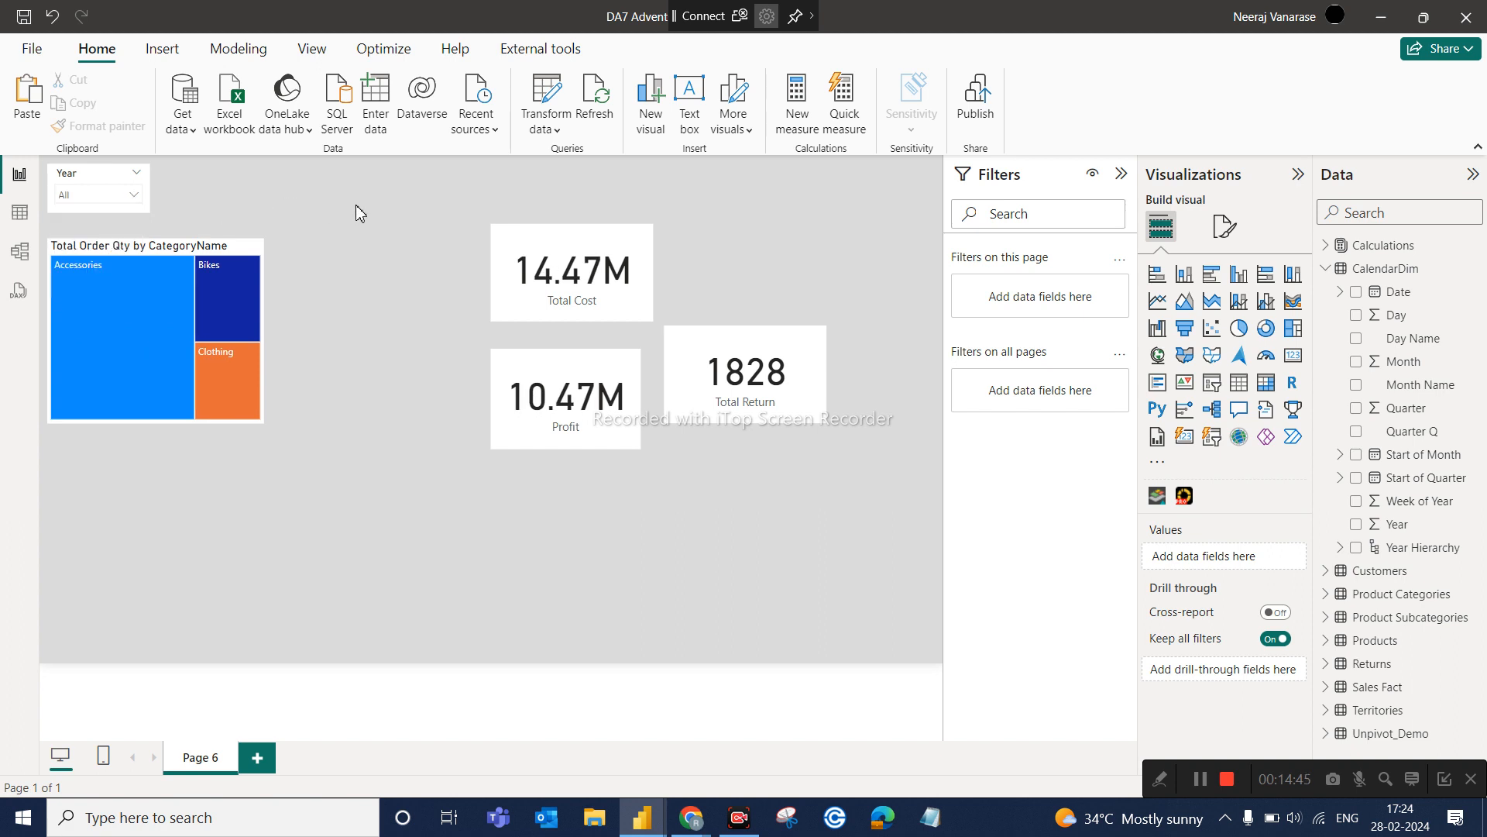
Turn on the visual border and shadow effects for the Year slicer
click(74, 178)
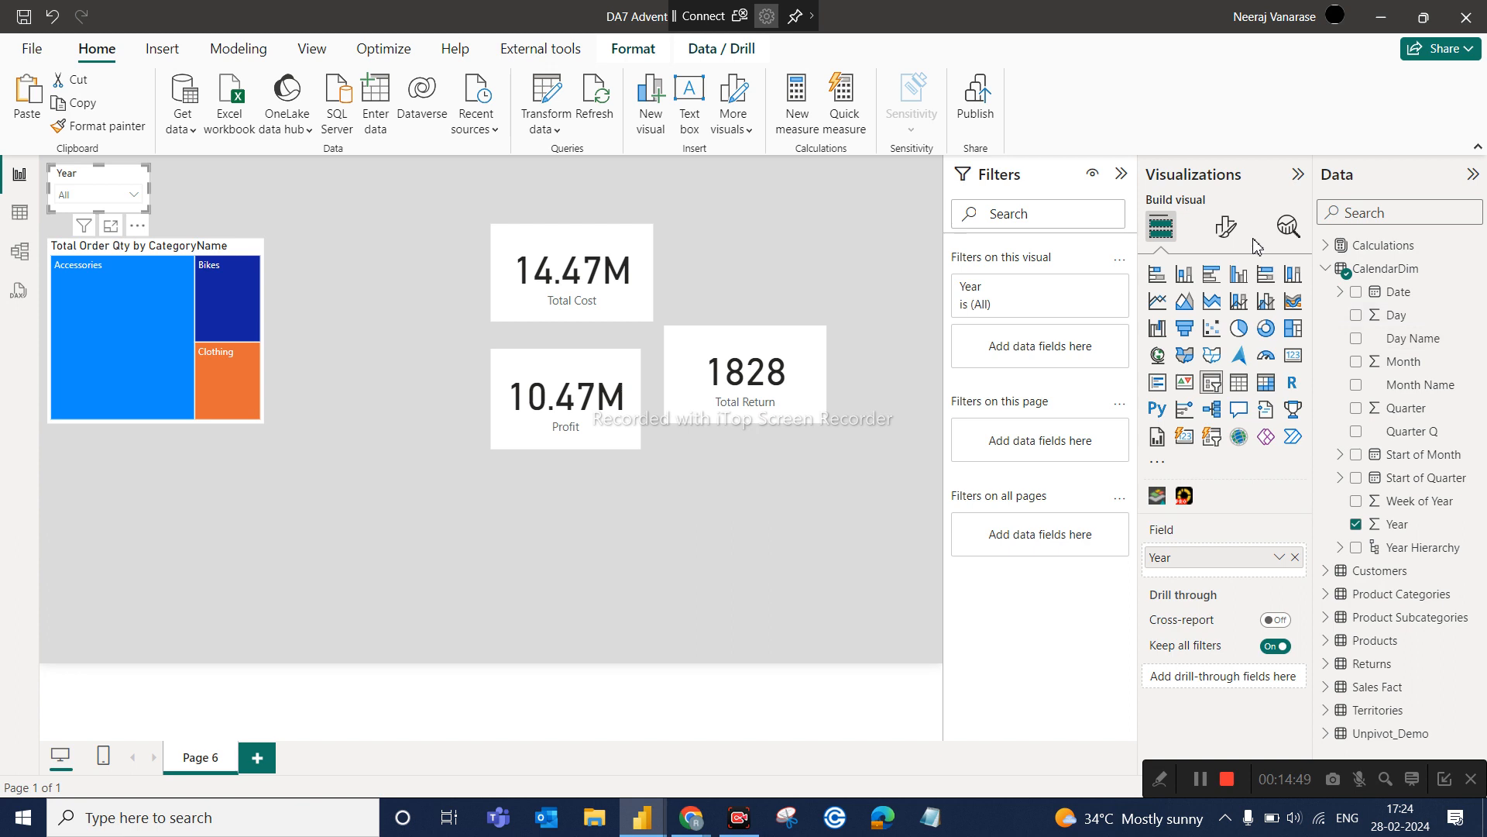
click(1214, 233)
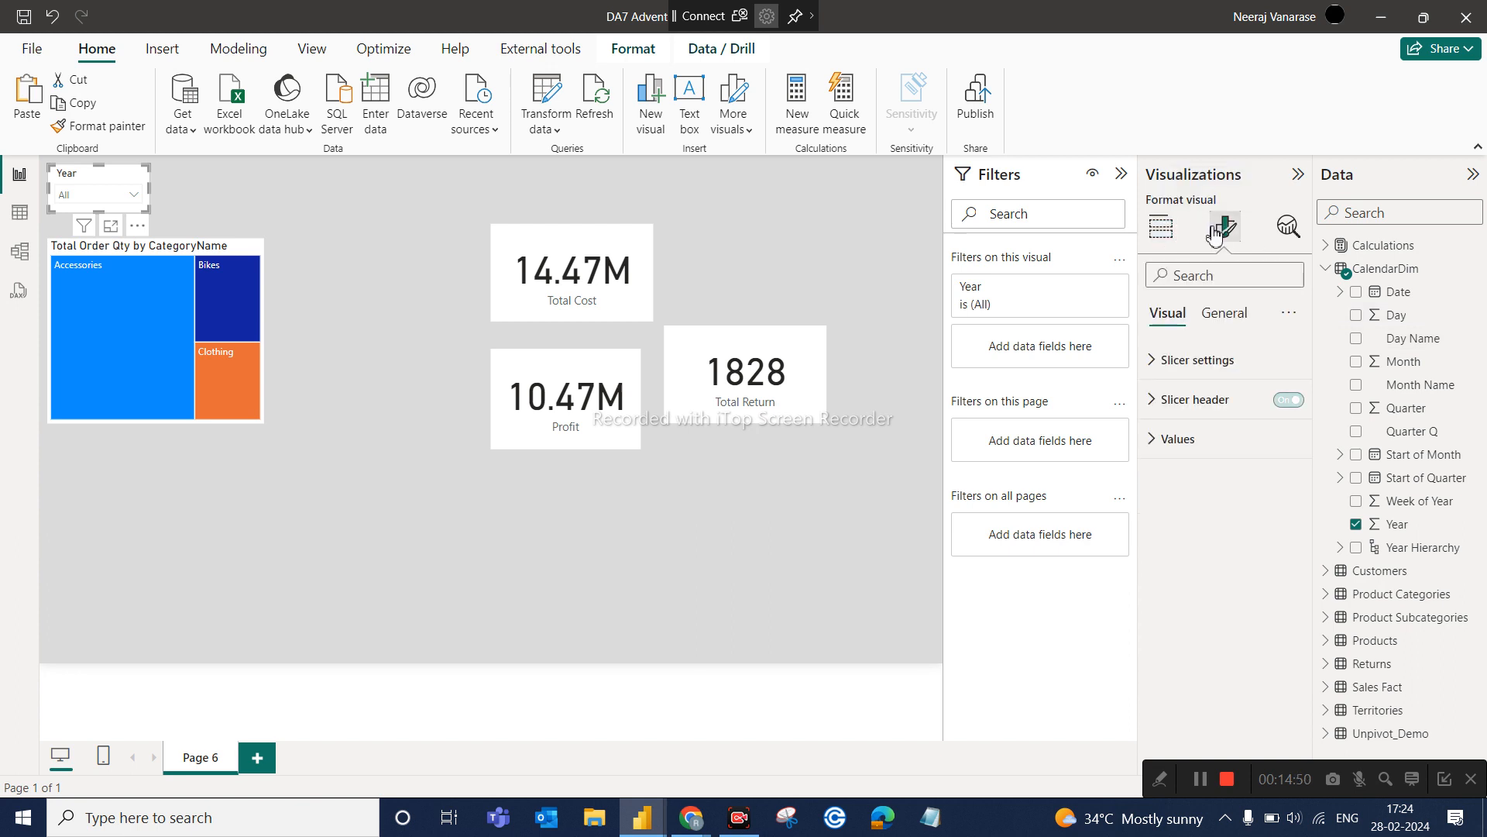
click(1225, 313)
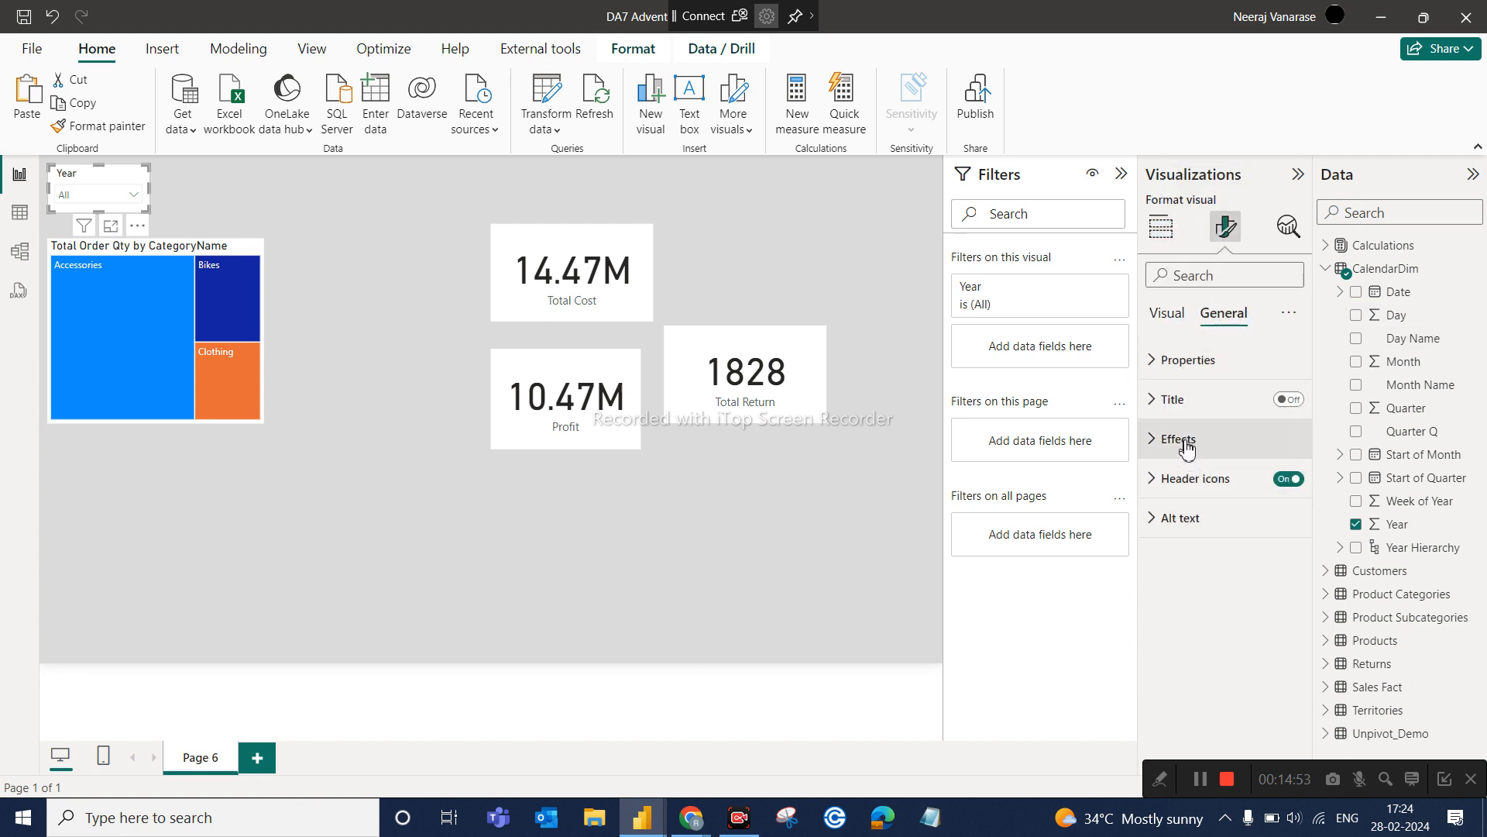
click(1233, 439)
click(1279, 645)
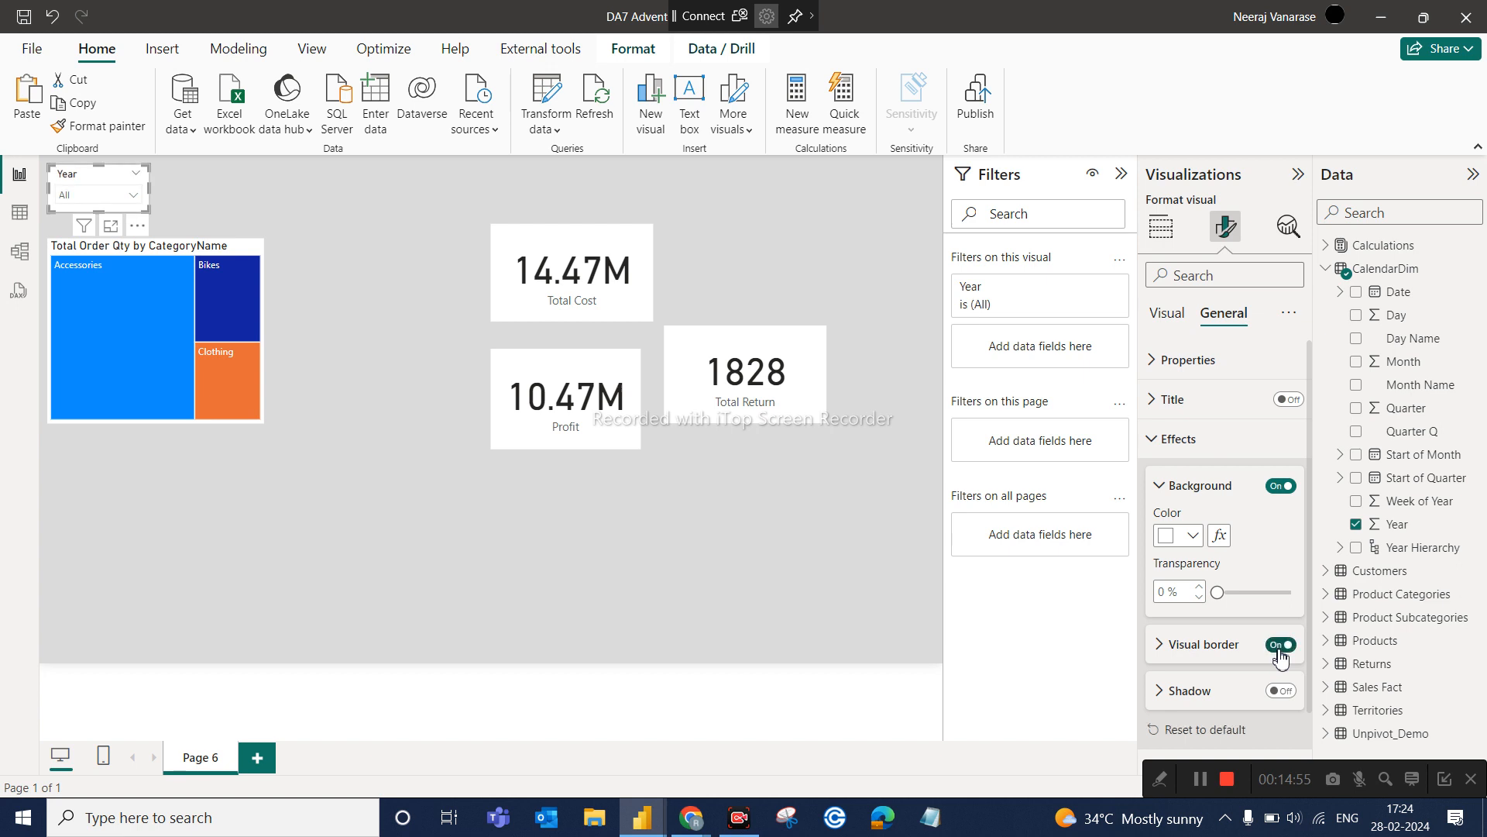
click(1281, 691)
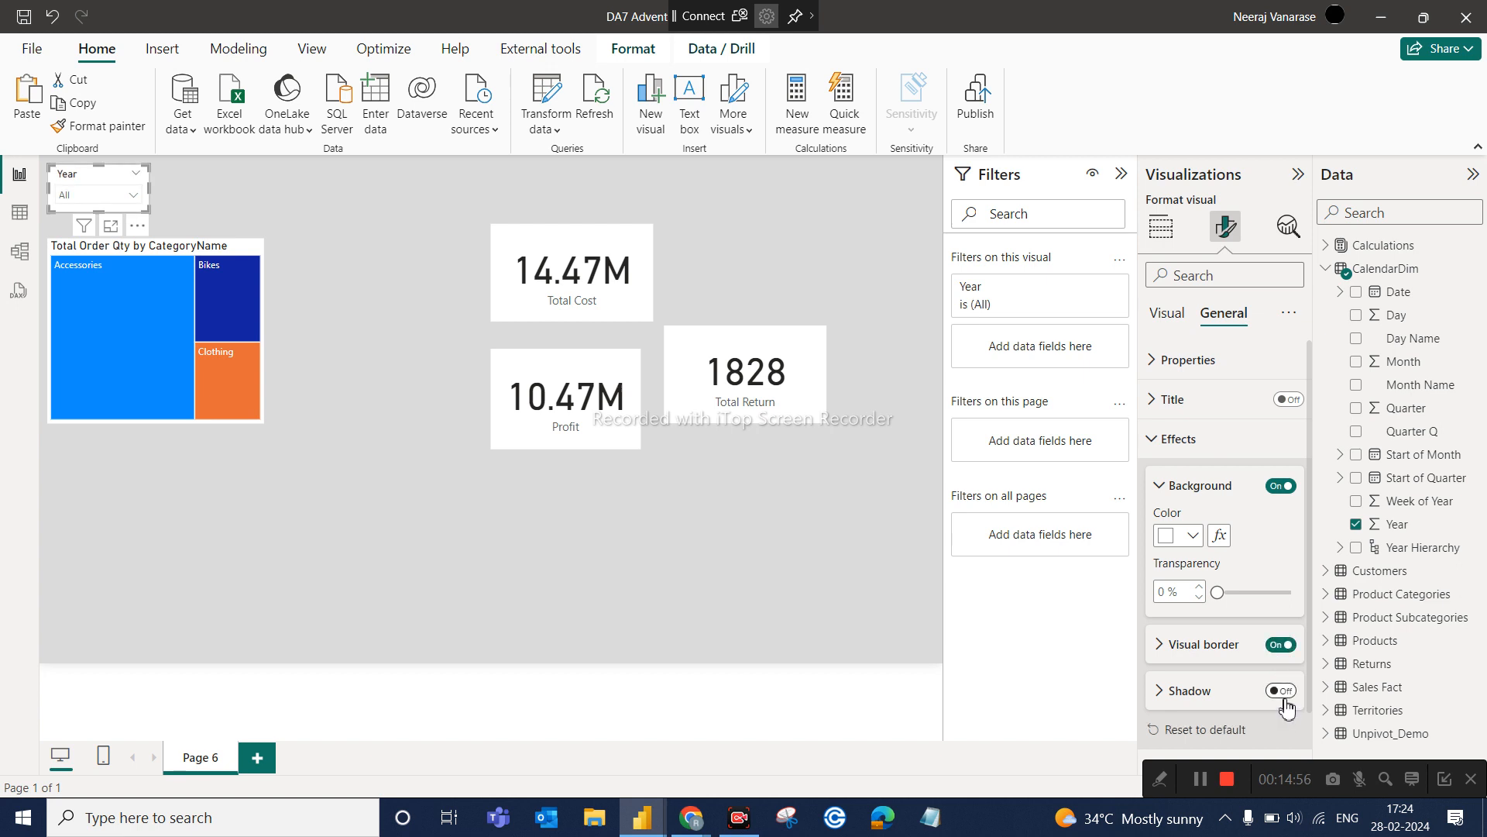
click(770, 597)
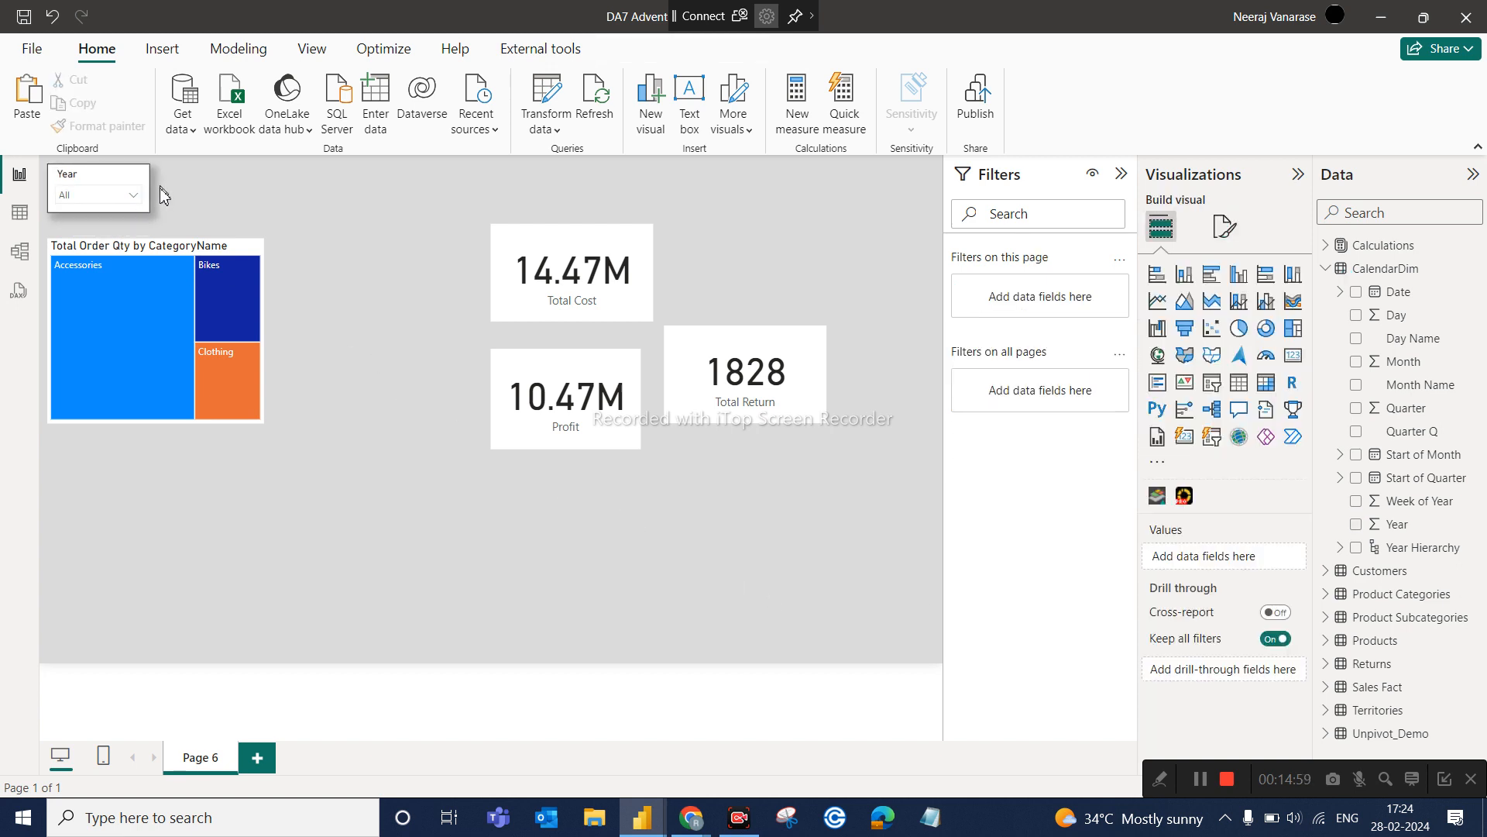
Duplicate the Year slicer, place the copy to its right above the treemap, and replace its field with Month Name
click(67, 178)
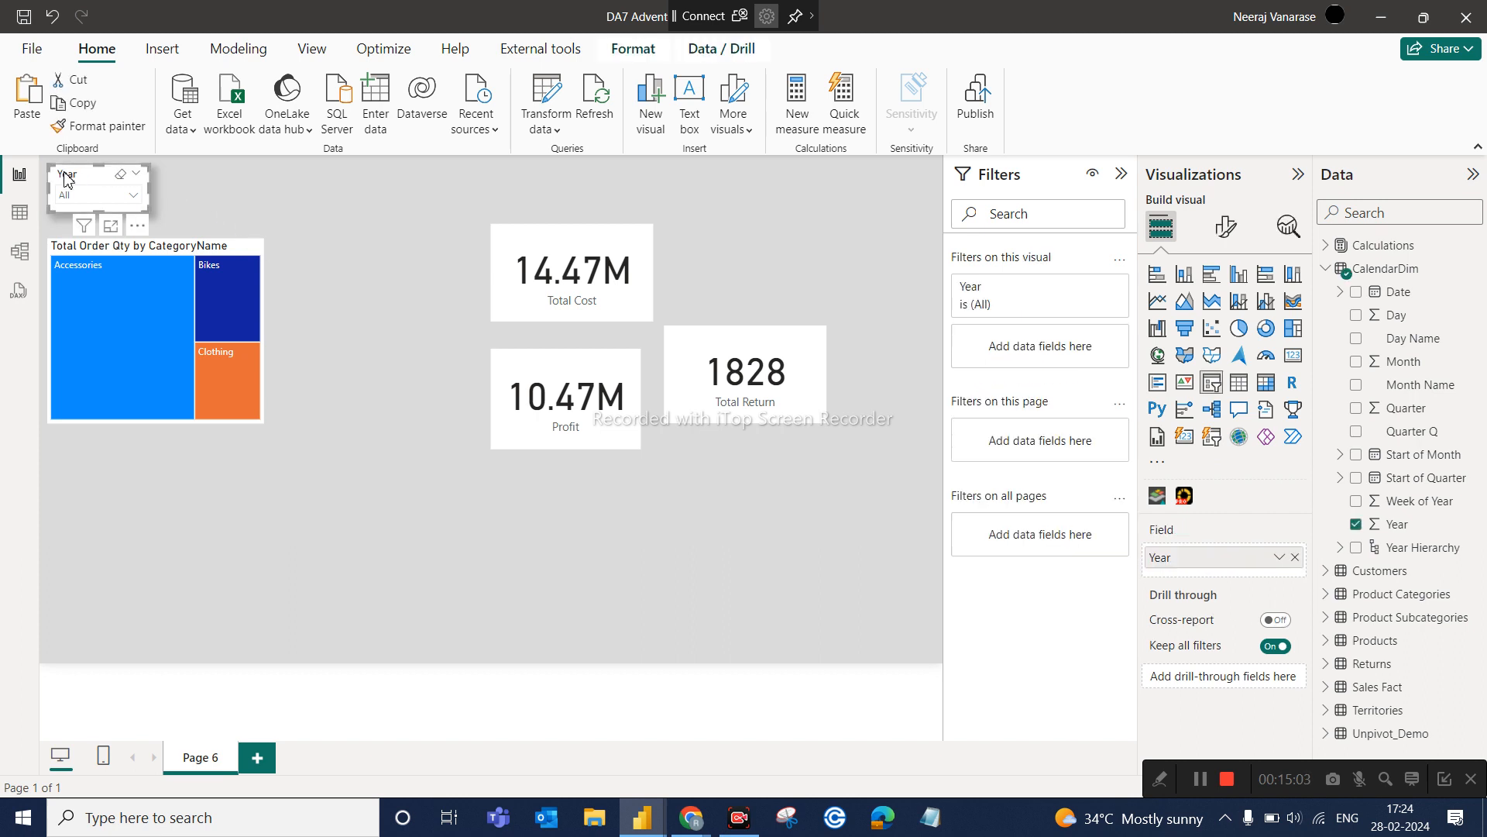
drag(67, 178, 190, 180)
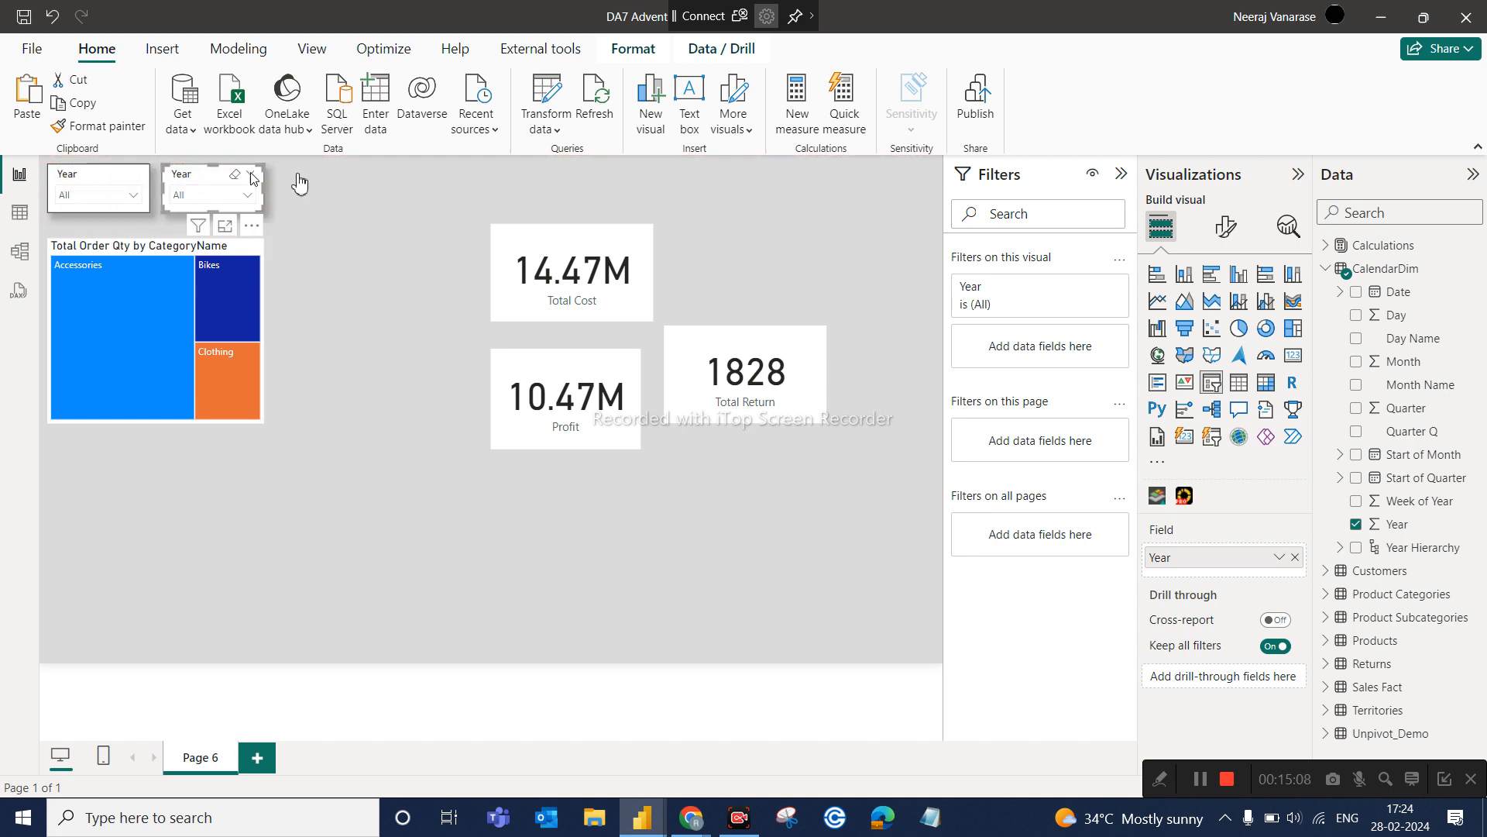
click(1299, 560)
drag(1420, 398, 1275, 556)
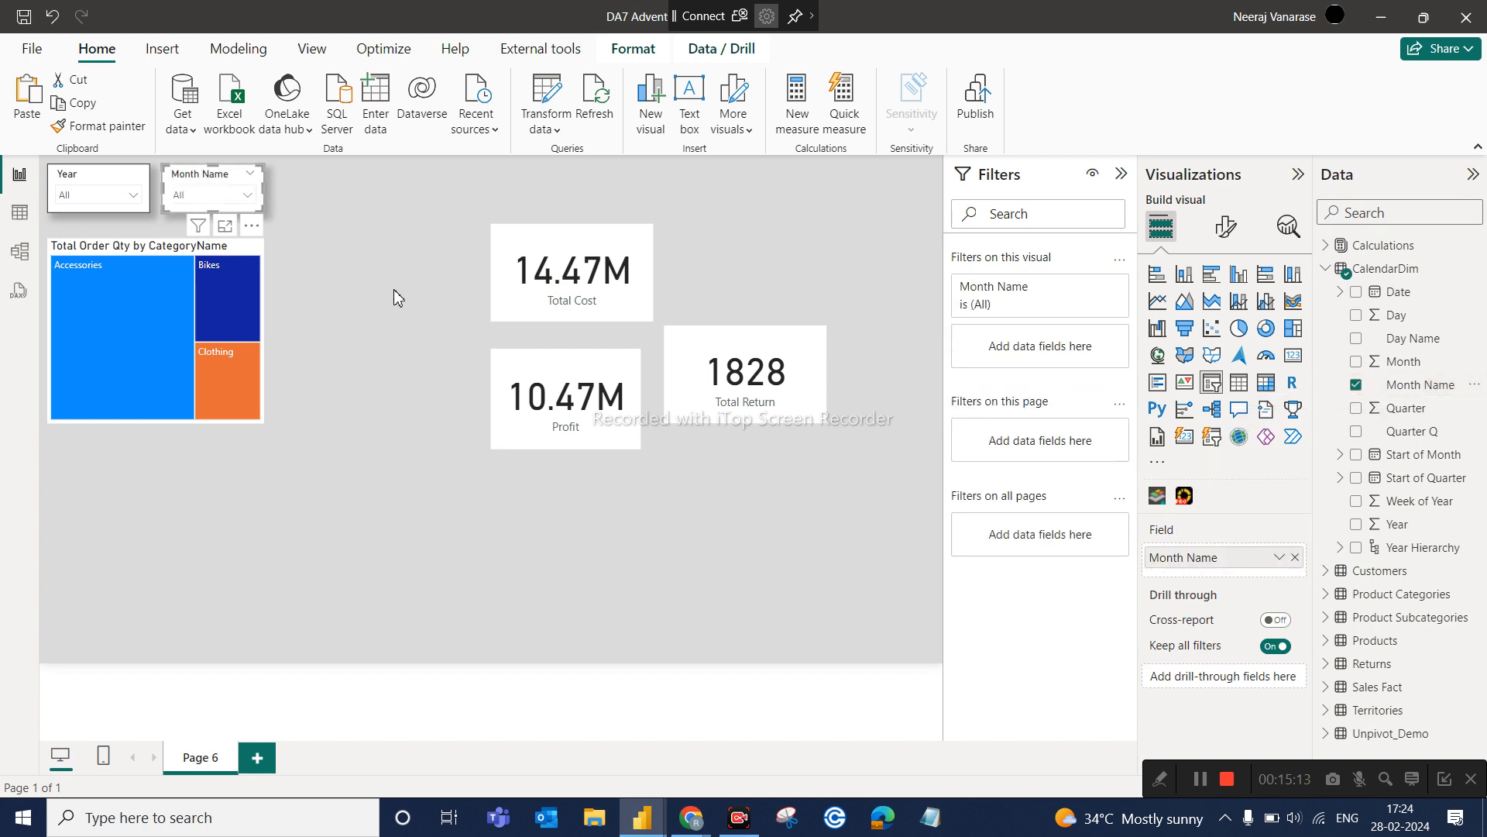
Examine the list of months and their order in the Month Name slicer
click(250, 195)
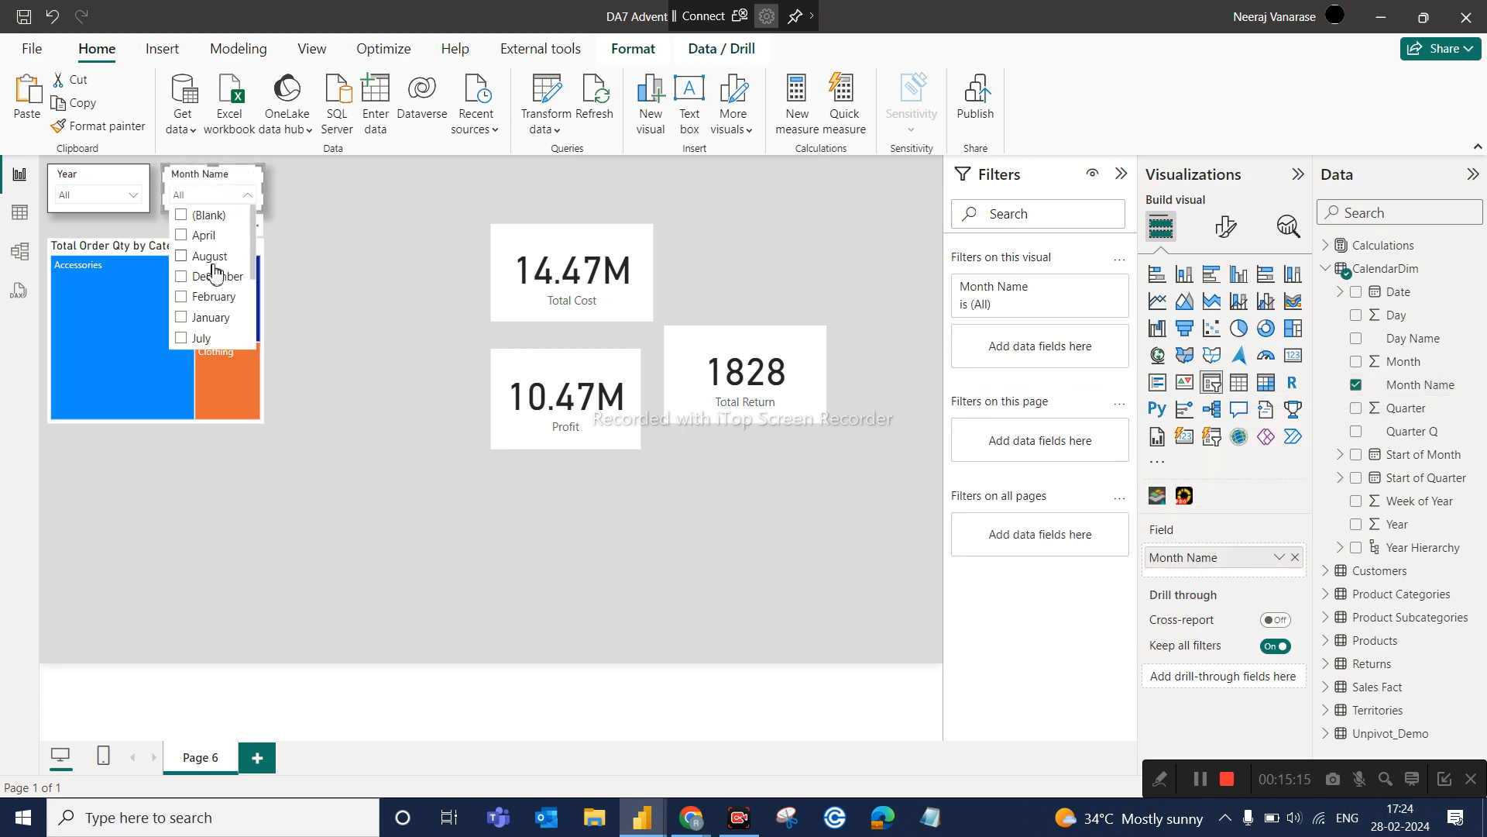
click(347, 305)
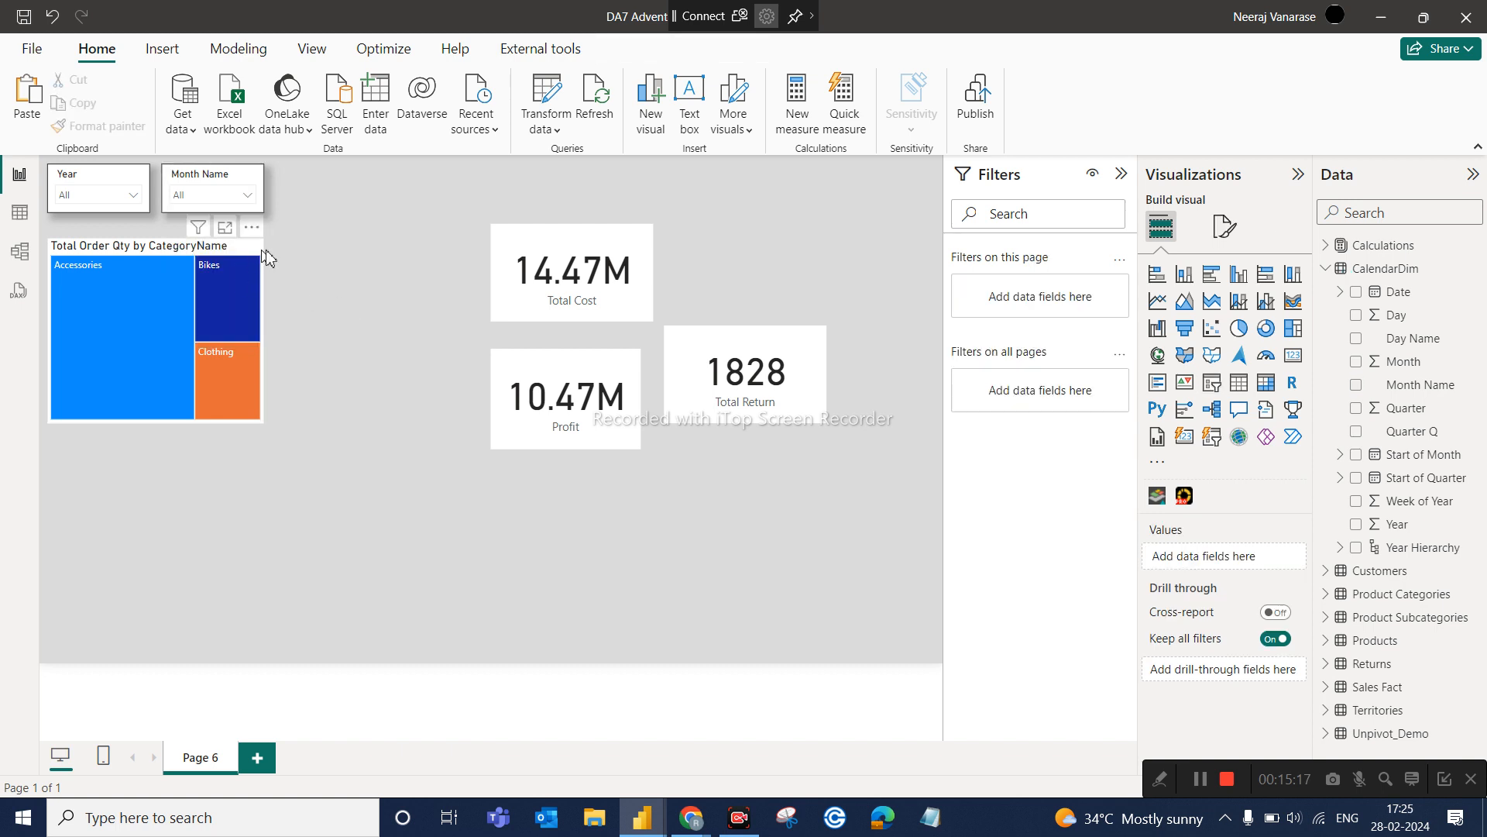
click(250, 196)
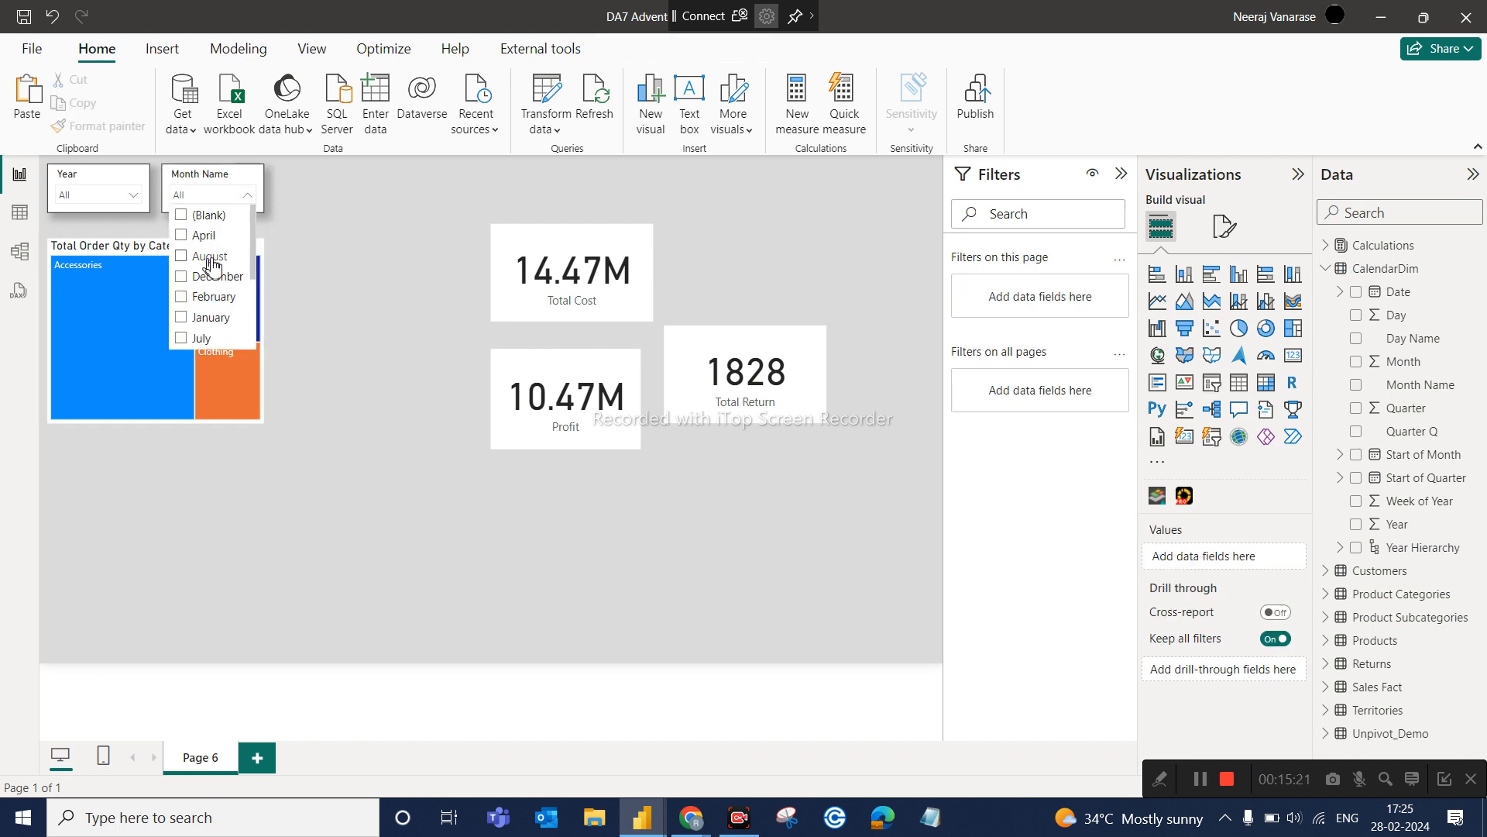
Examine the Month Name and Month columns of the CalendarDim table, including the list of distinct Month values
scroll(235, 294, down, 3)
scroll(235, 298, up, 3)
click(22, 212)
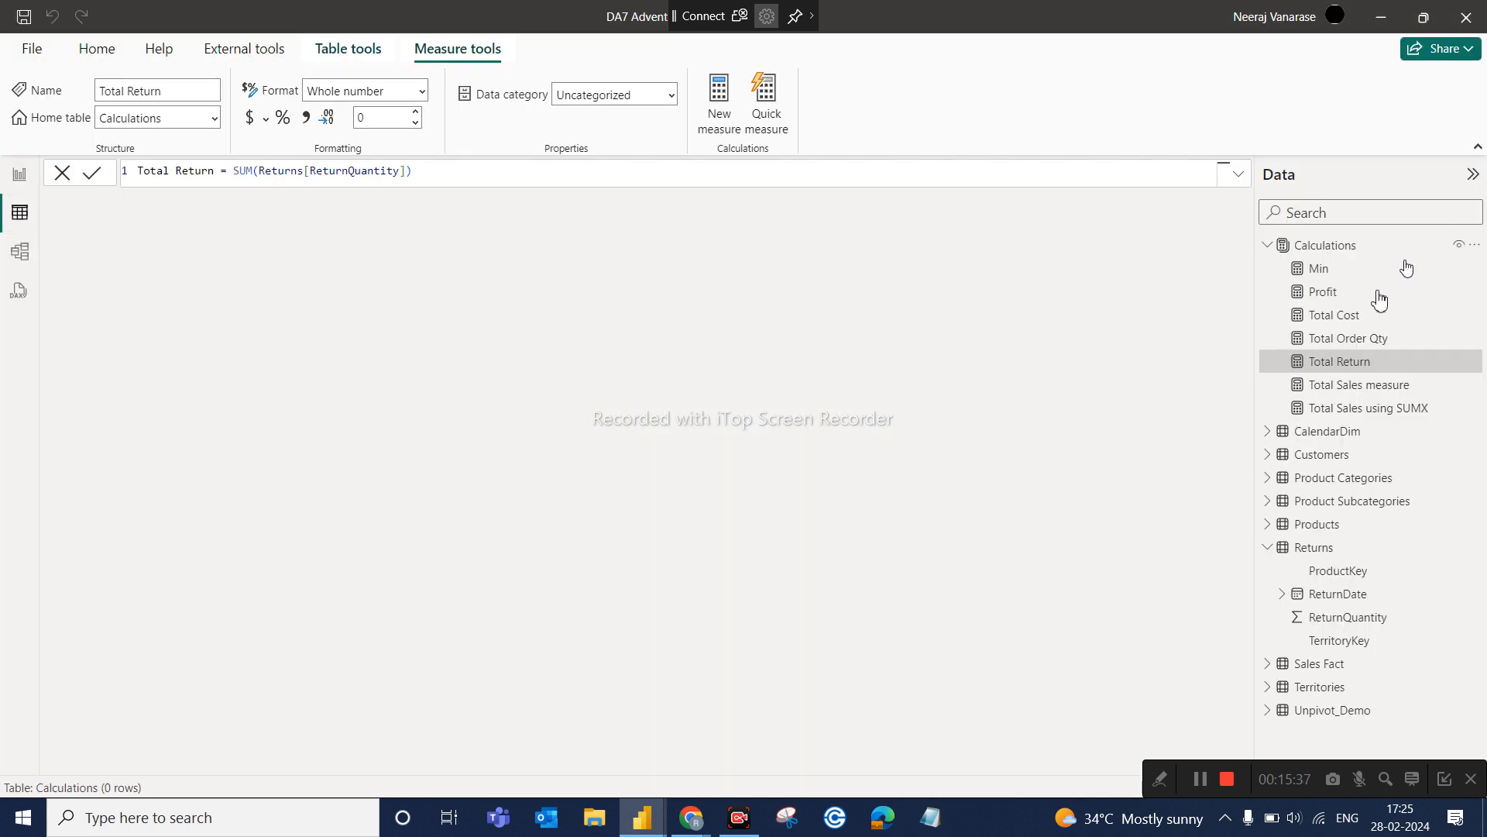
click(1338, 430)
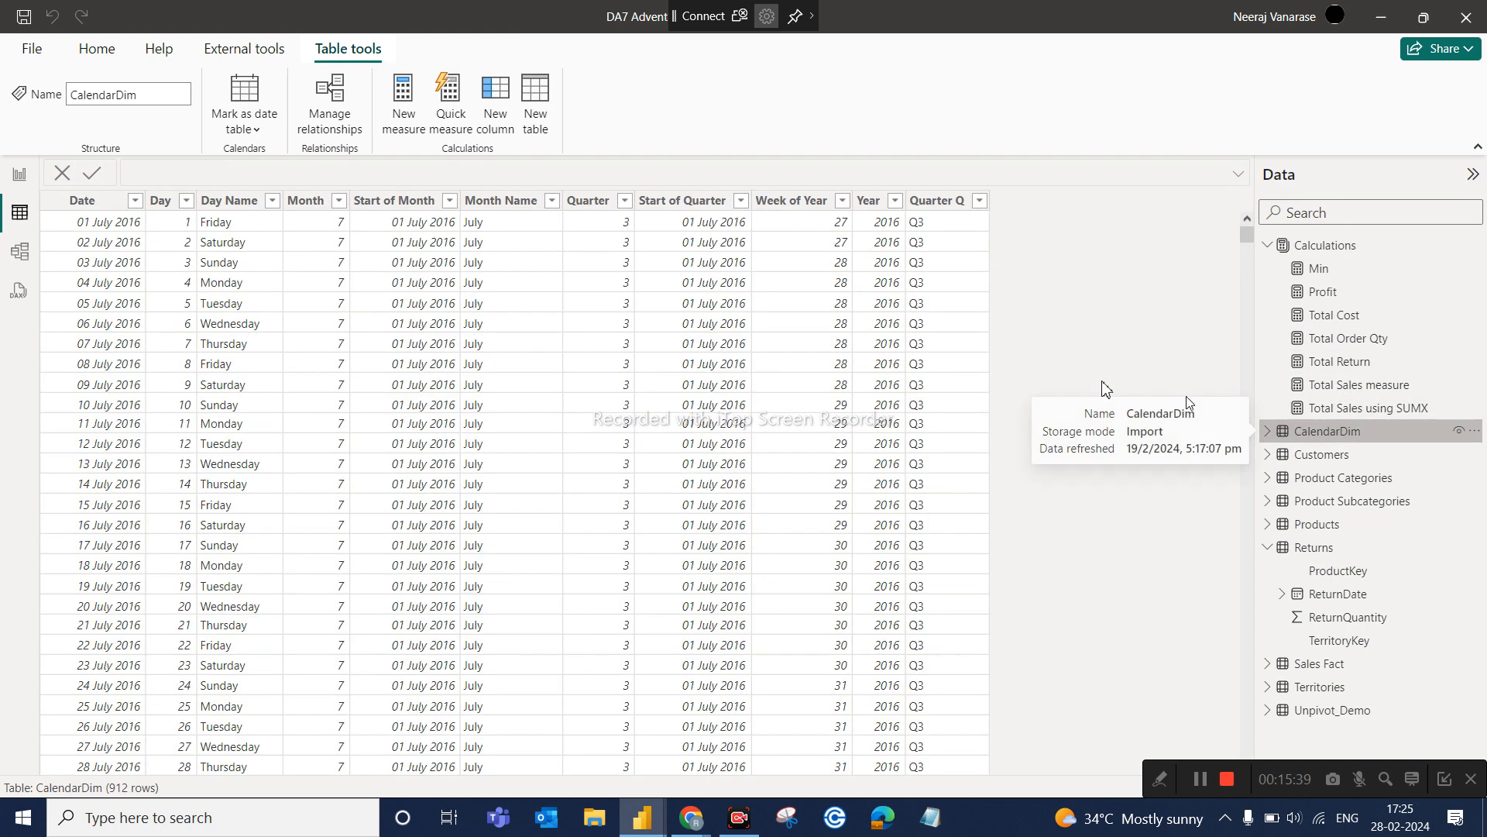
click(498, 203)
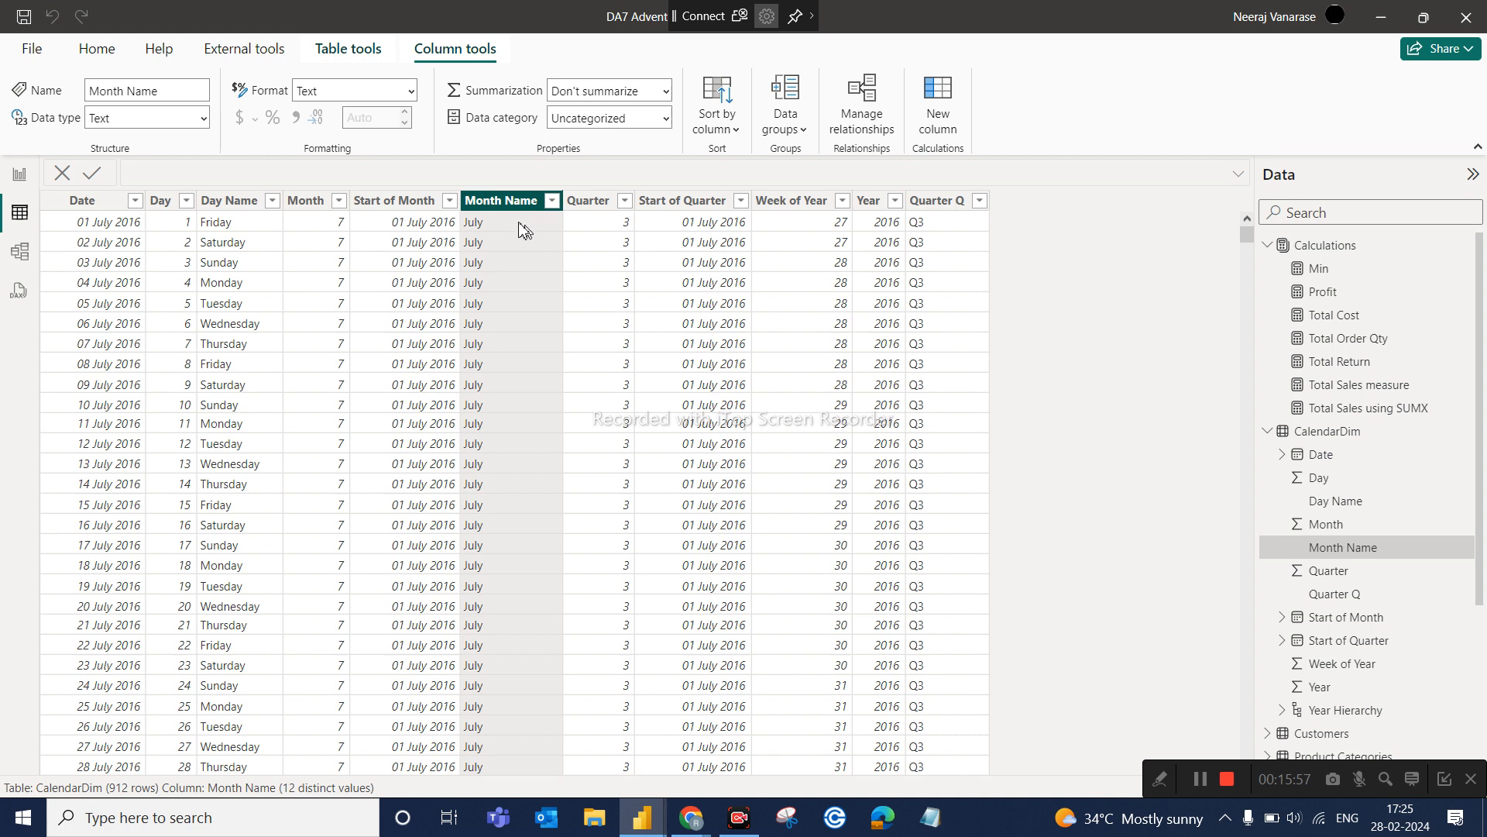
click(304, 203)
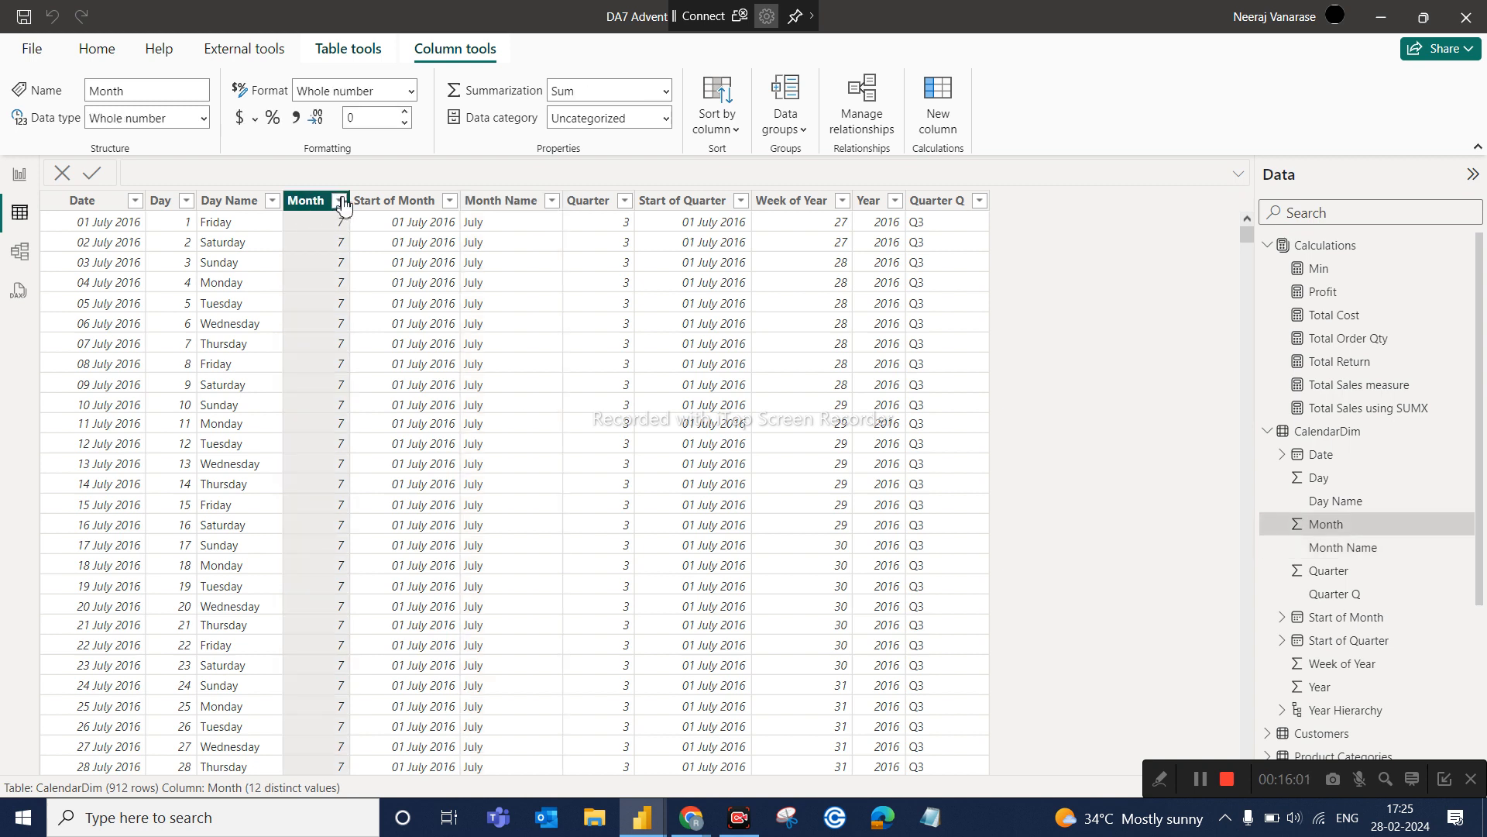
click(340, 201)
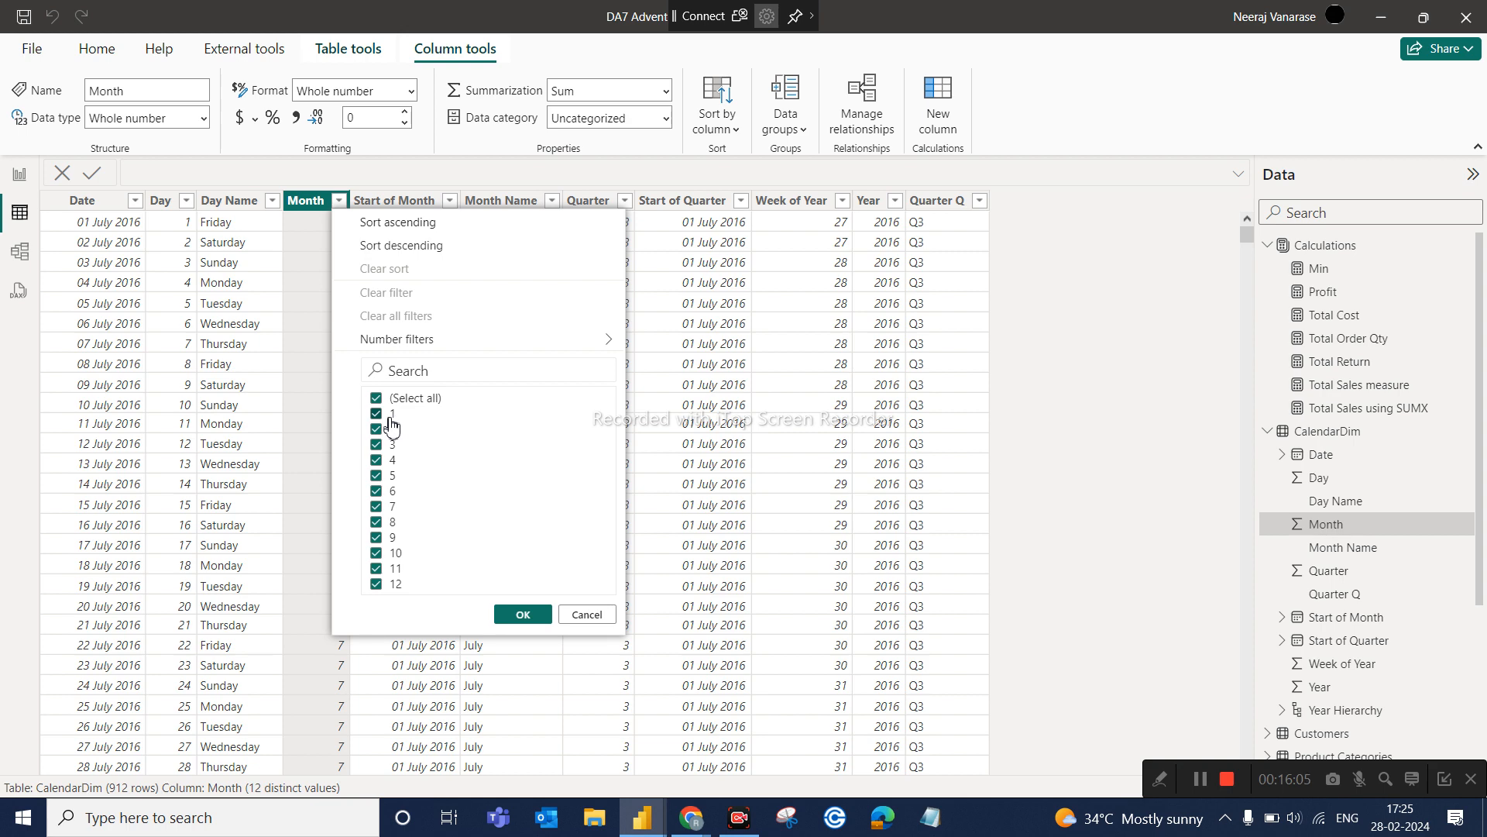
Set the Month Name column of CalendarDim to sort by the Month column
click(497, 201)
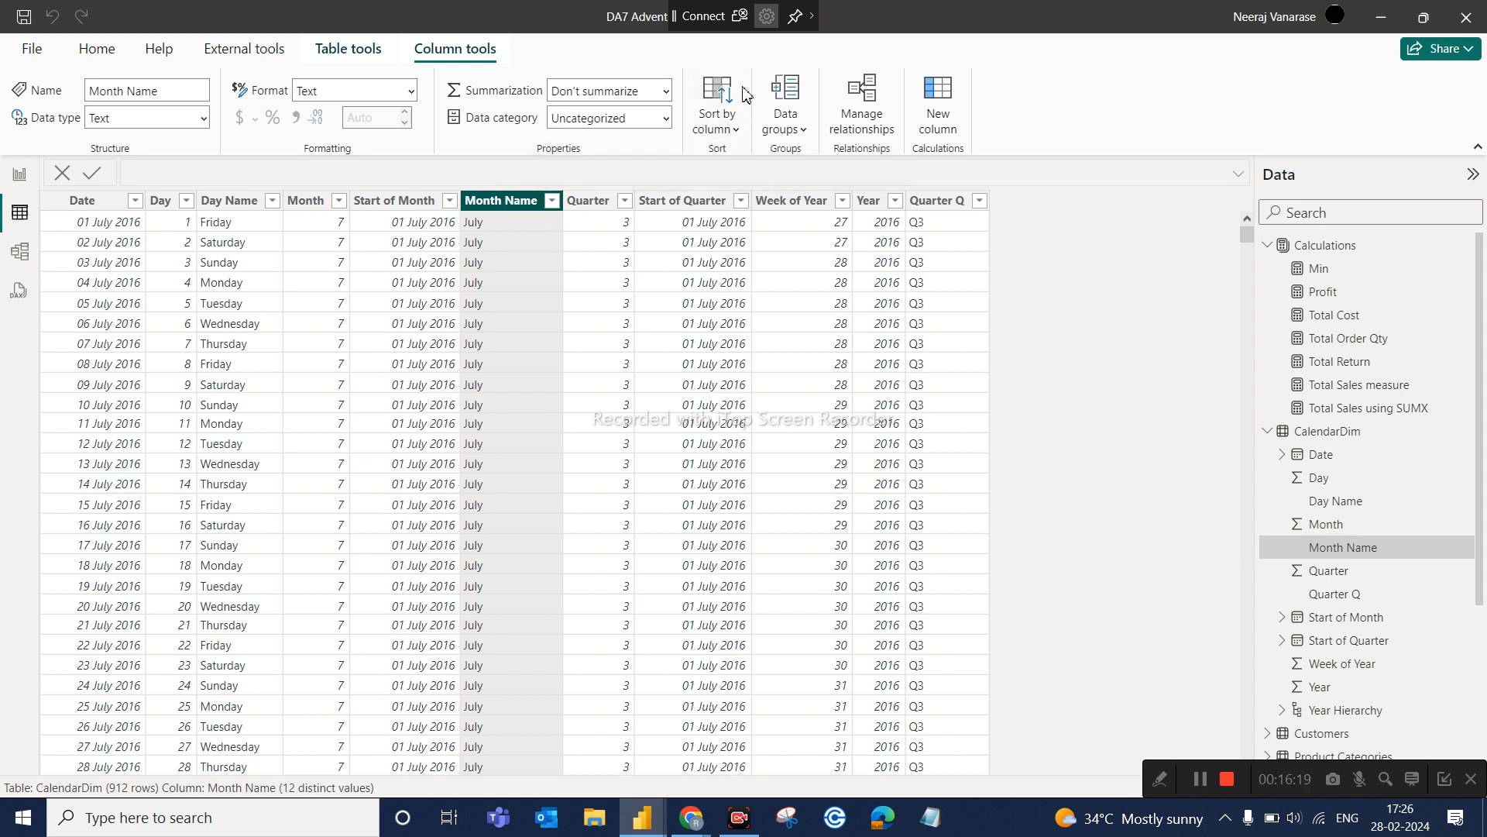
click(734, 132)
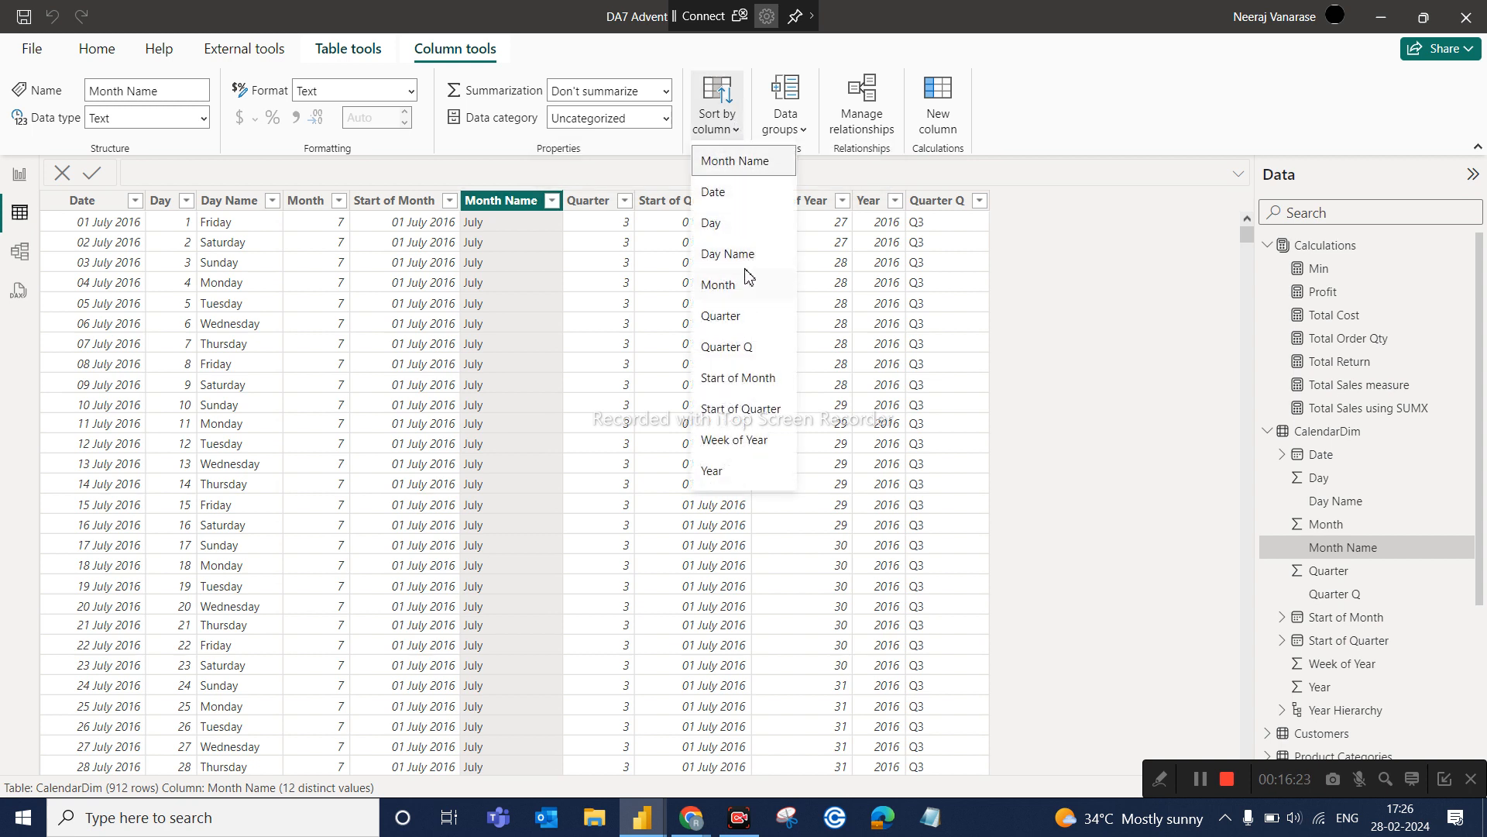
click(734, 286)
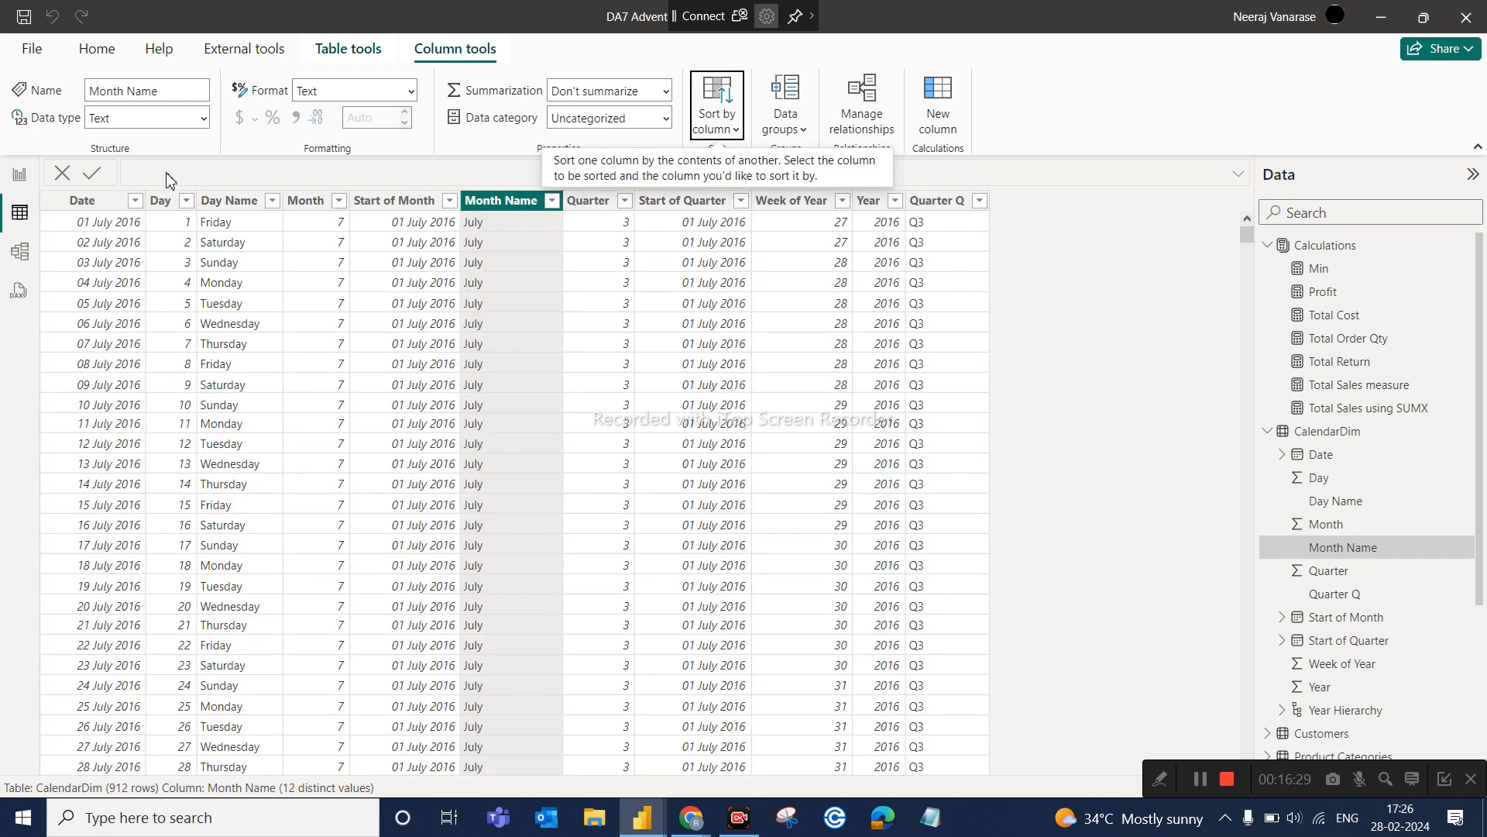
Check the order of the months in the Month Name slicer on the report page
click(20, 185)
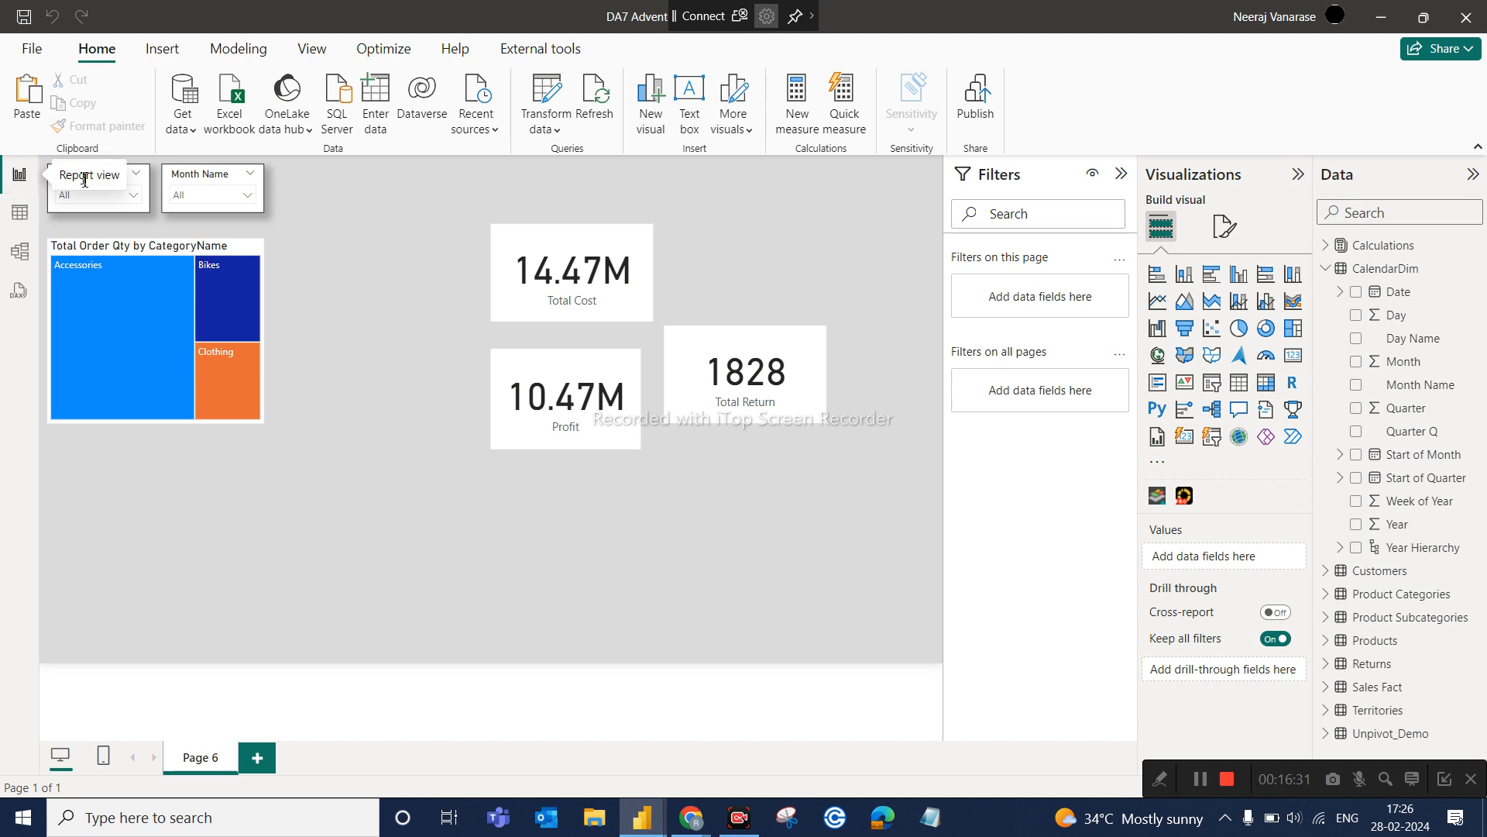
click(248, 195)
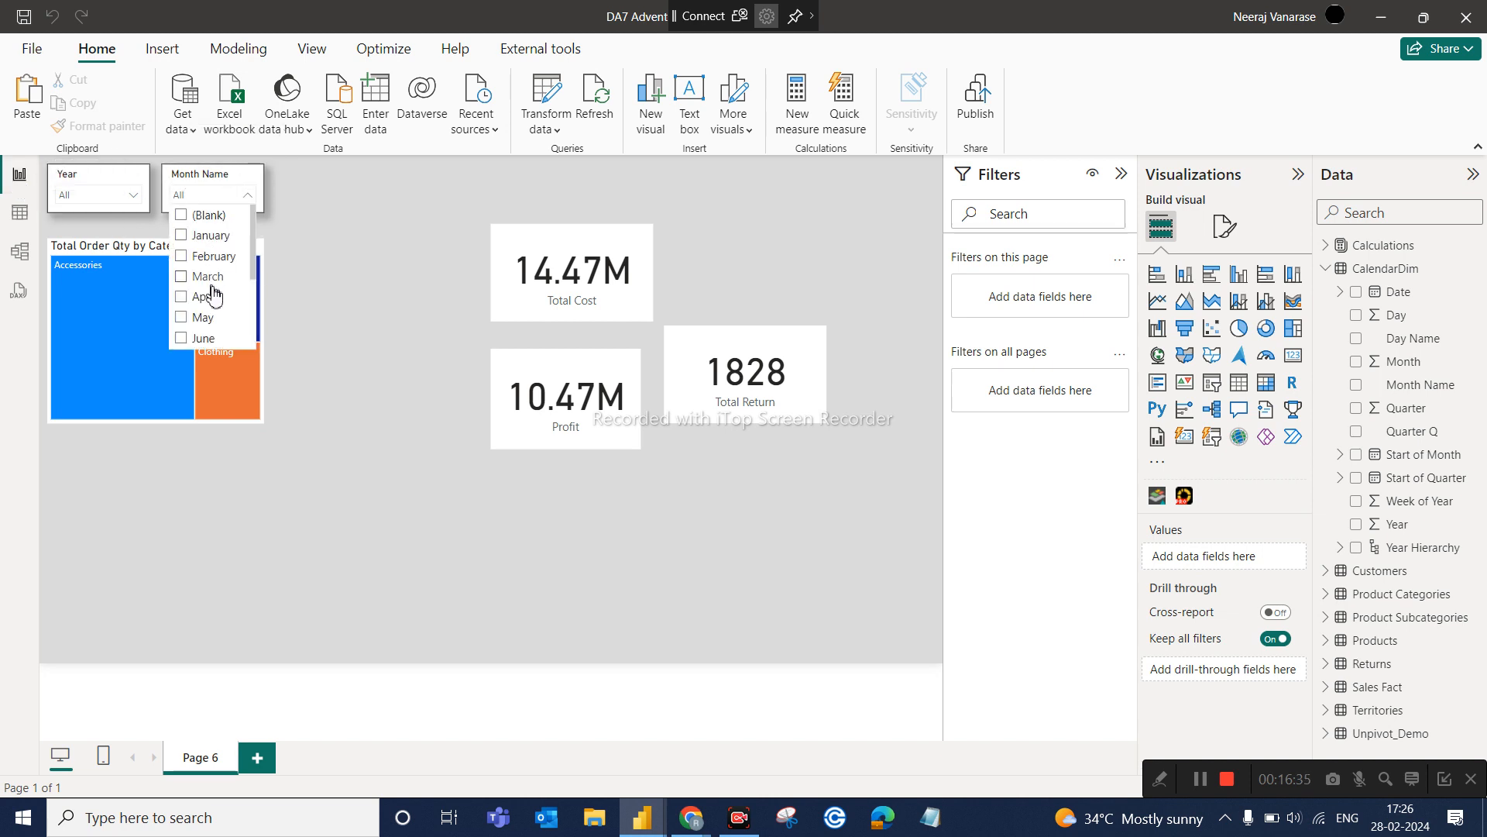
scroll(214, 318, down, 3)
scroll(215, 322, up, 3)
click(337, 248)
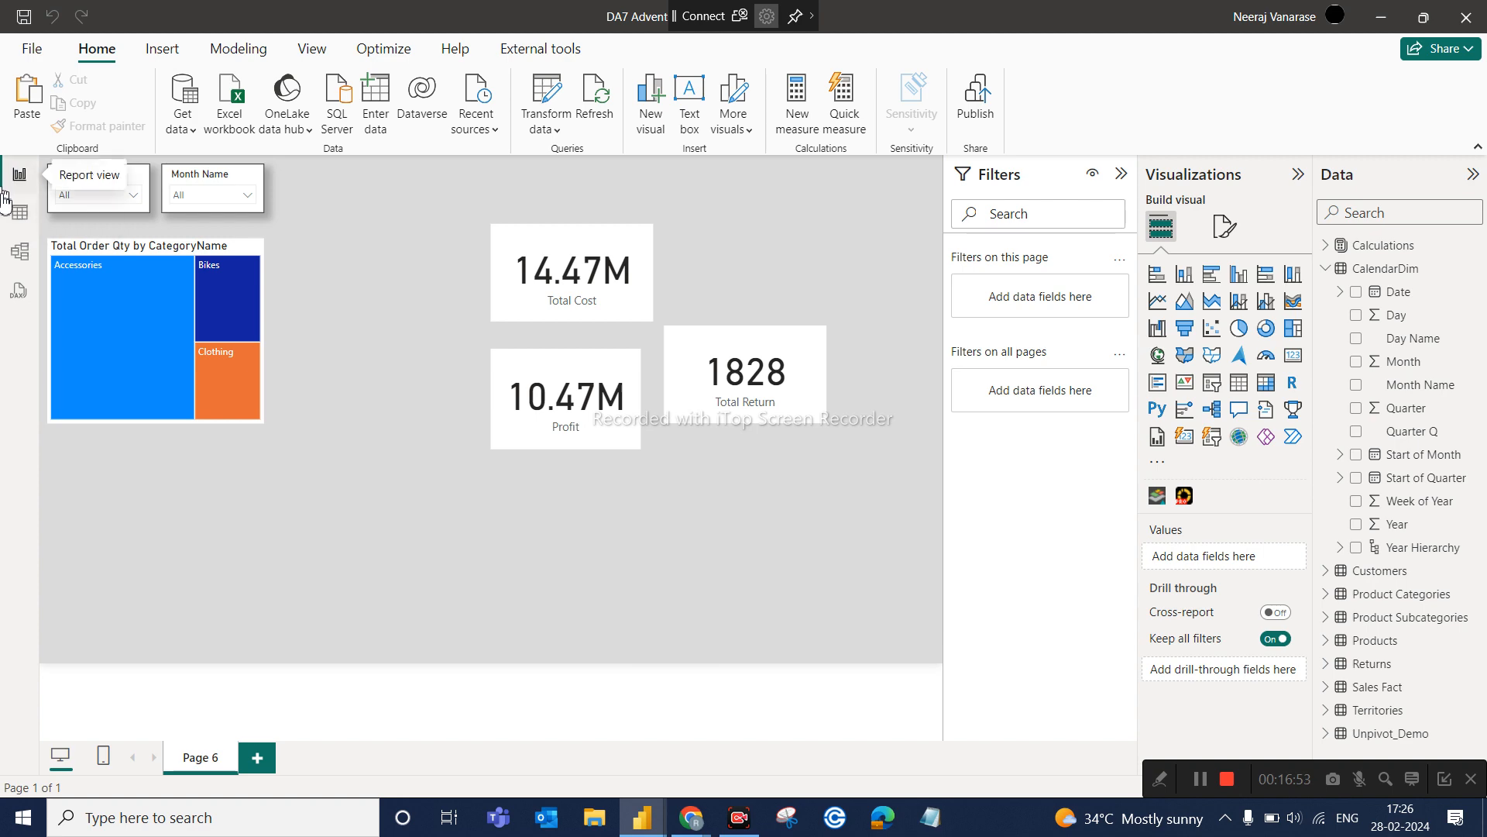
Review the sort-by-column setting of Month Name in the CalendarDim table and recheck the slicer's month list
click(19, 224)
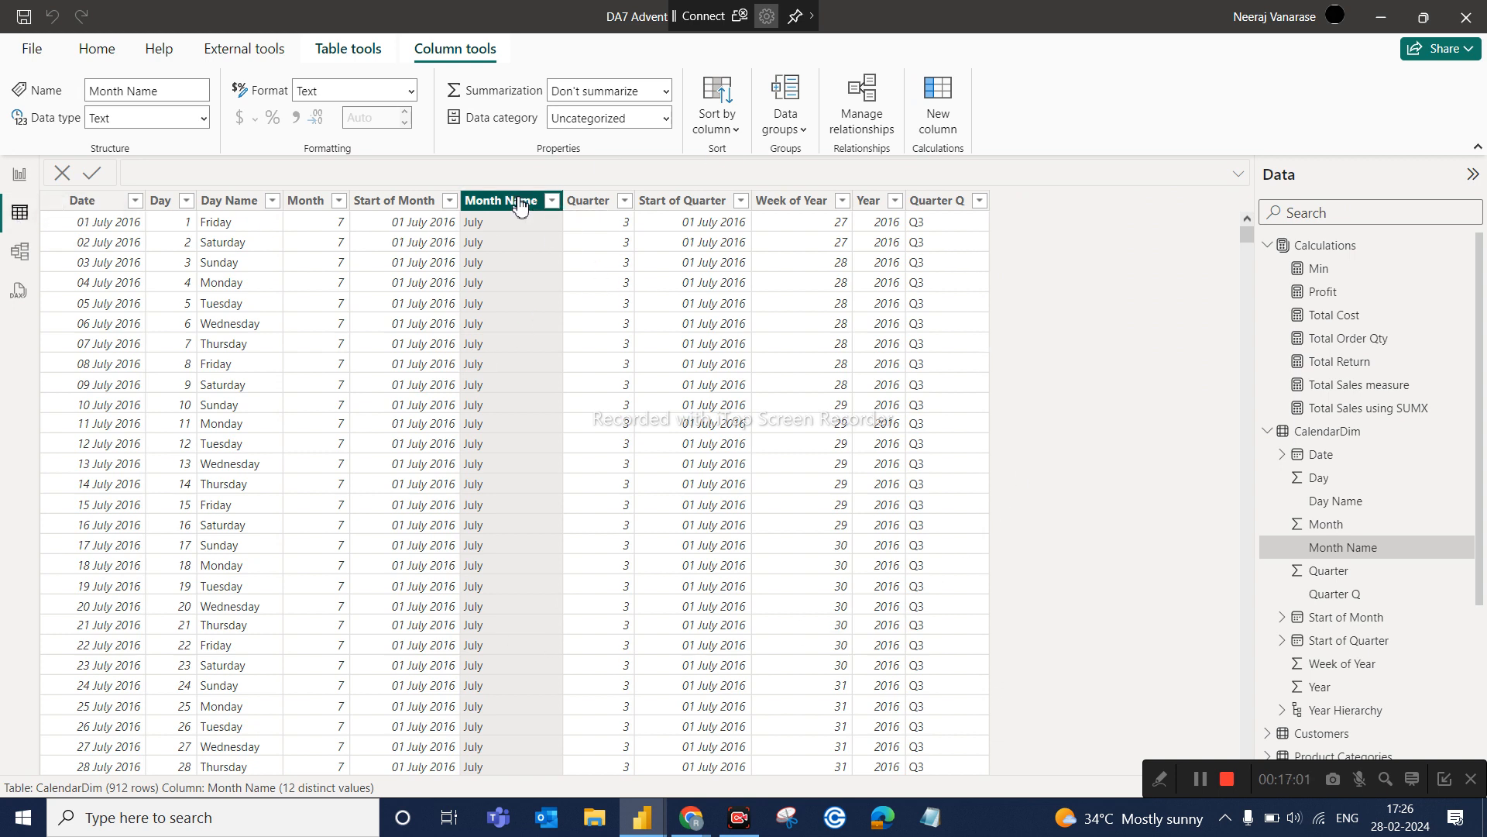
click(736, 129)
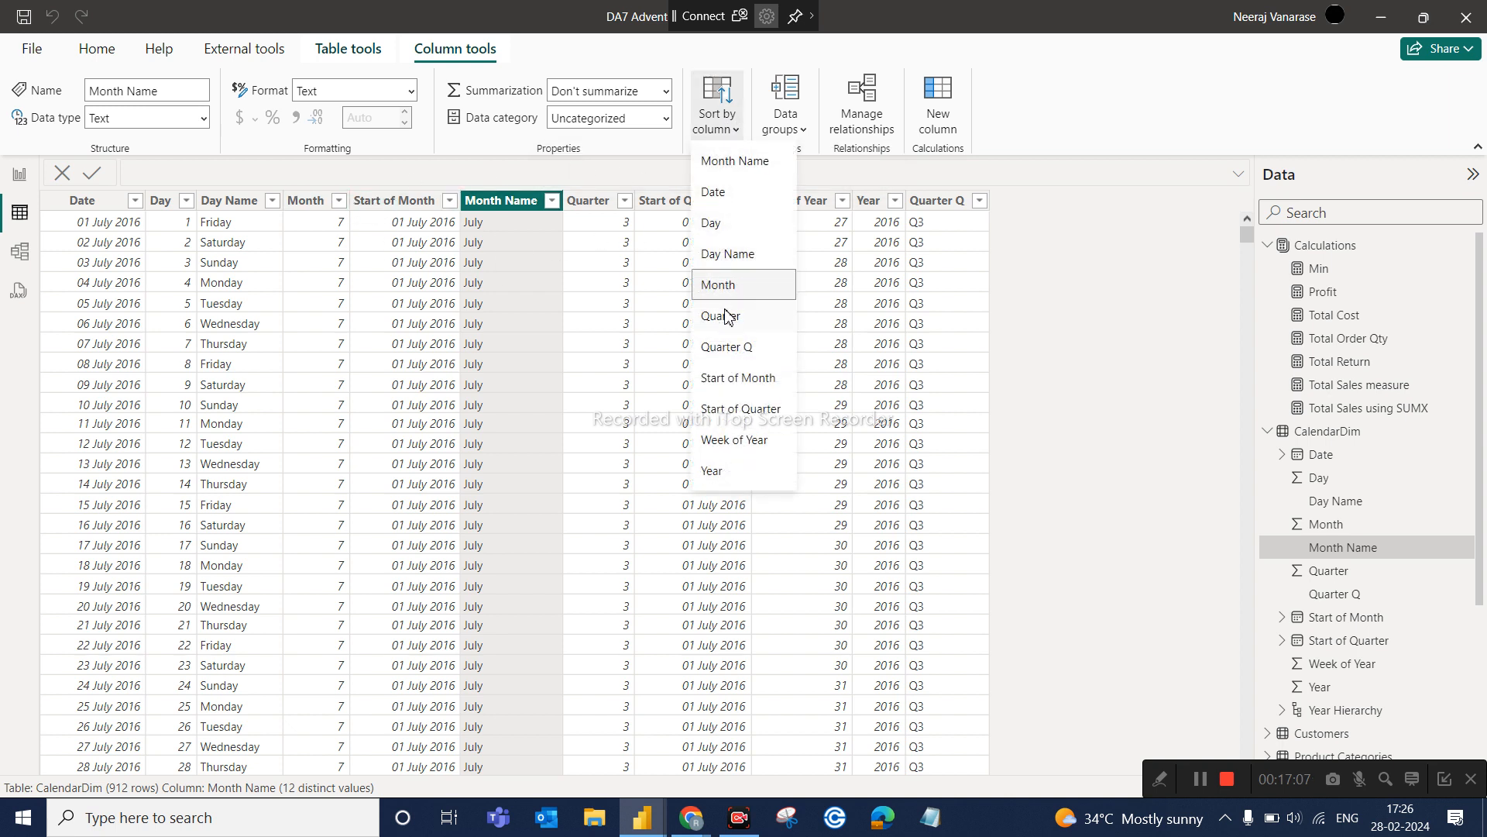
click(15, 179)
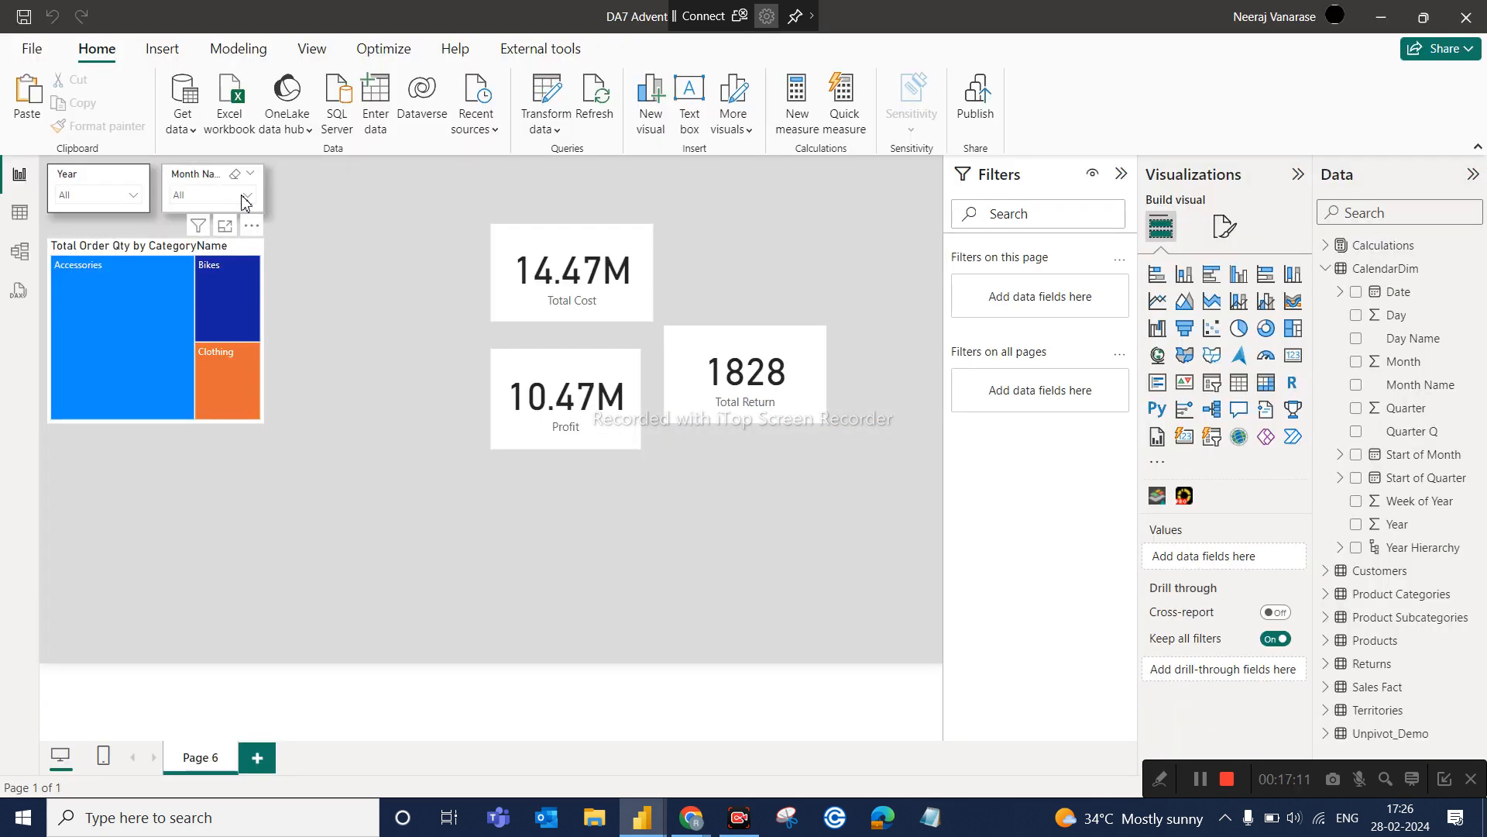
click(245, 196)
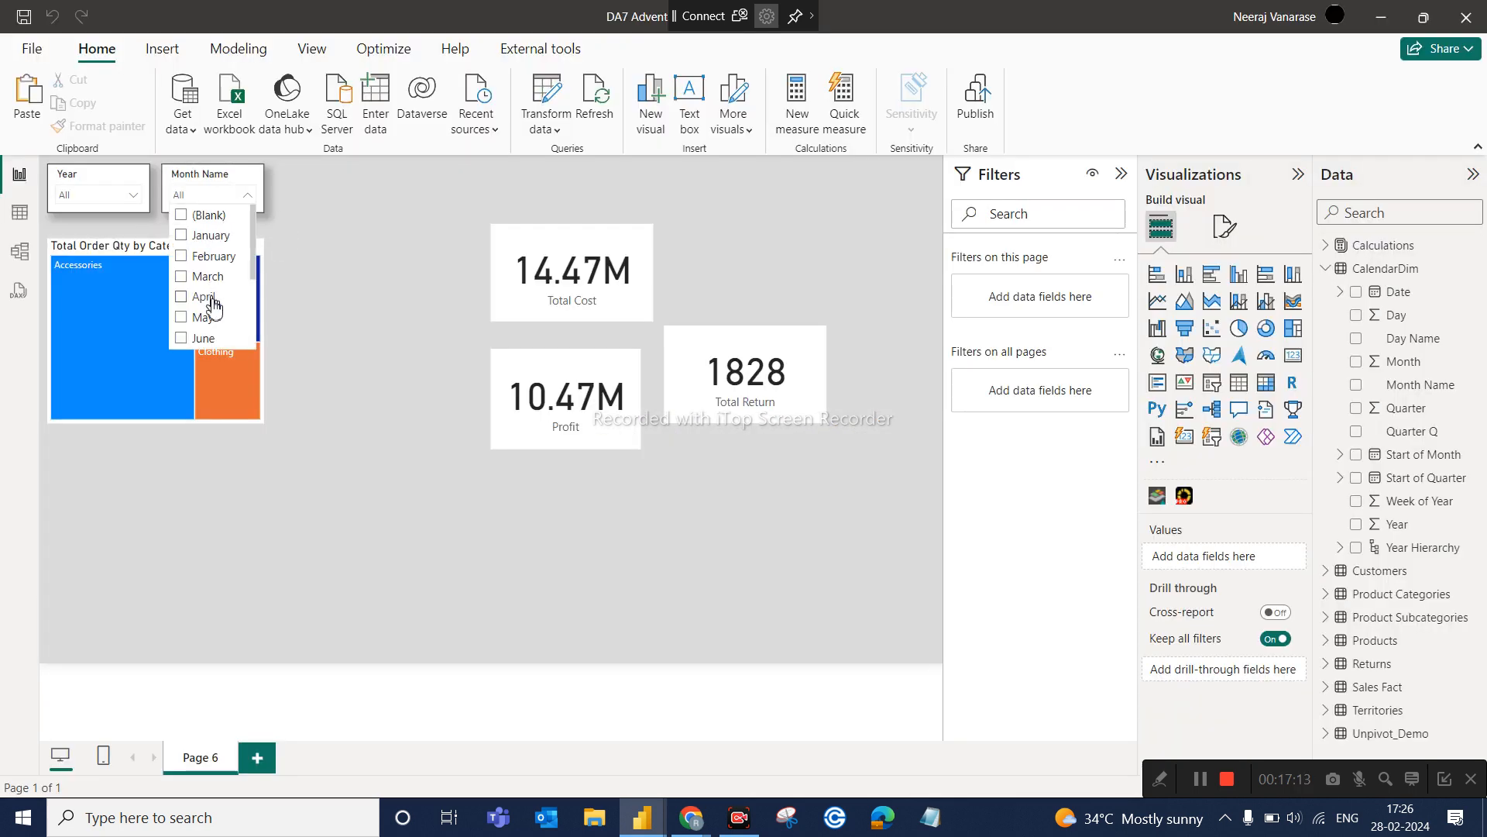
click(320, 361)
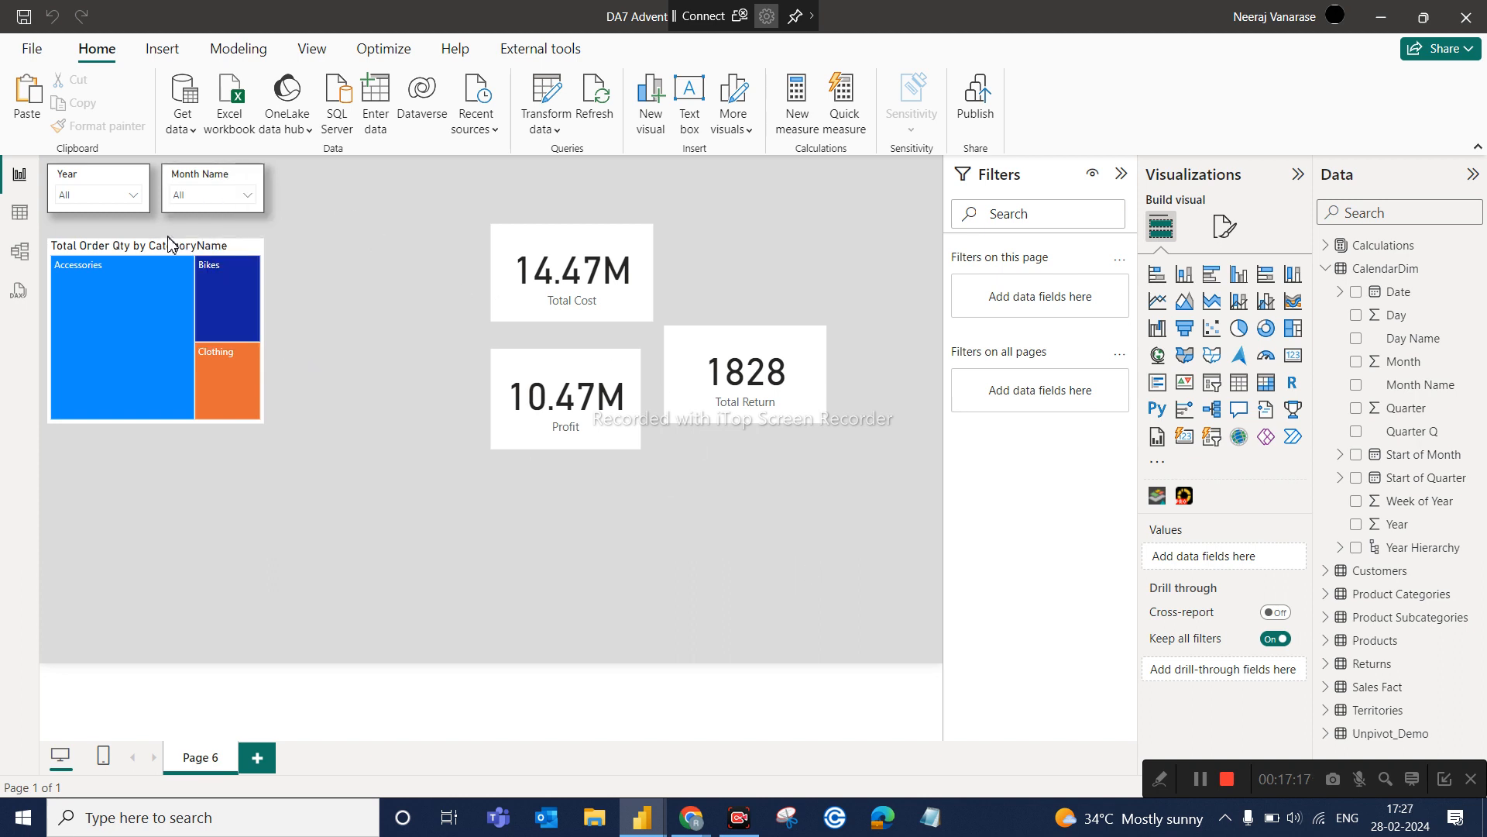
Move the treemap up closer to the slicers and delete the Total Cost, Profit and Total Return cards
drag(163, 234, 164, 229)
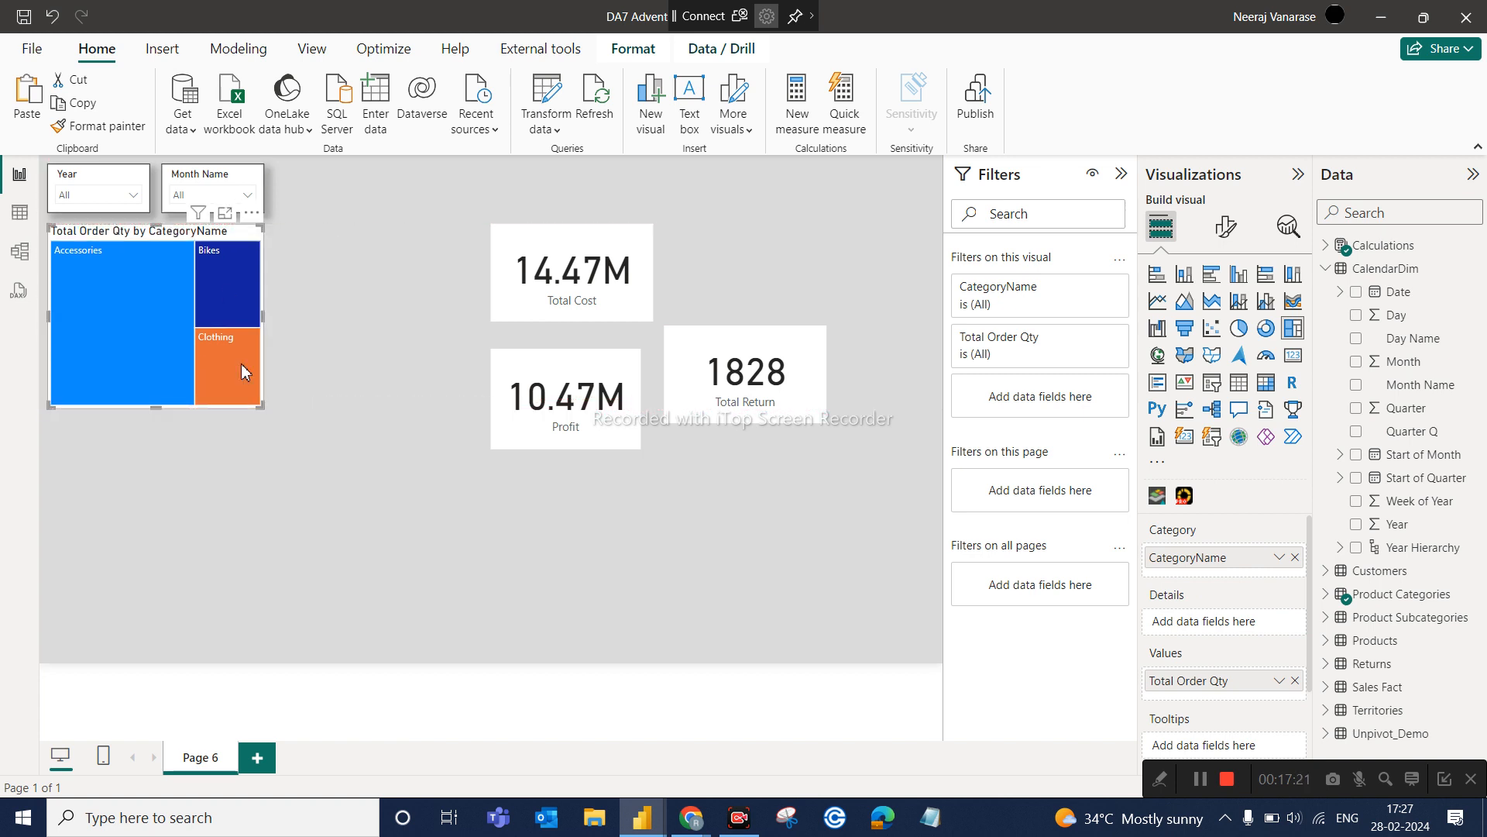
click(261, 467)
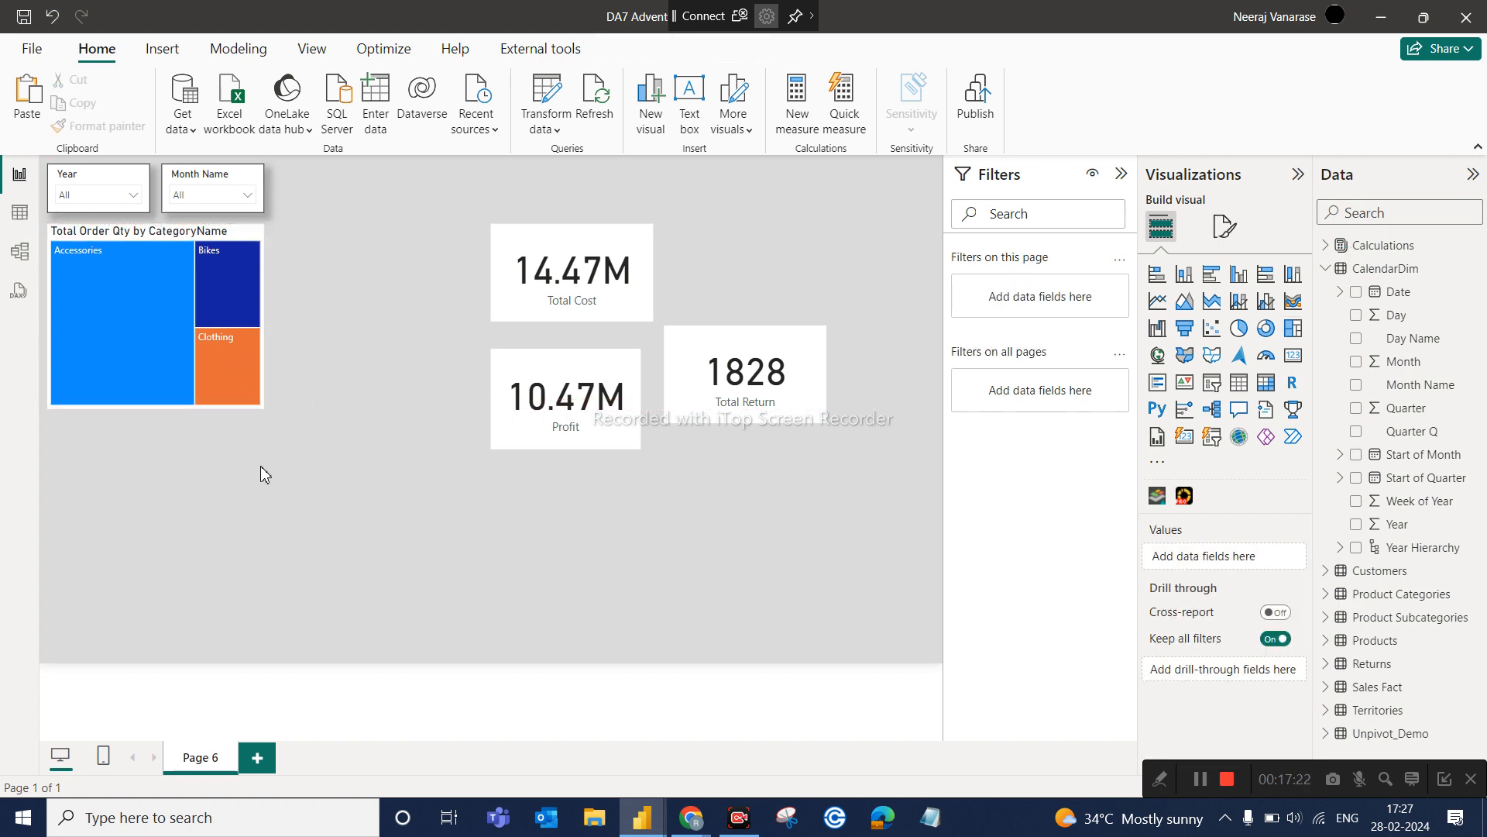
click(536, 251)
key(Delete)
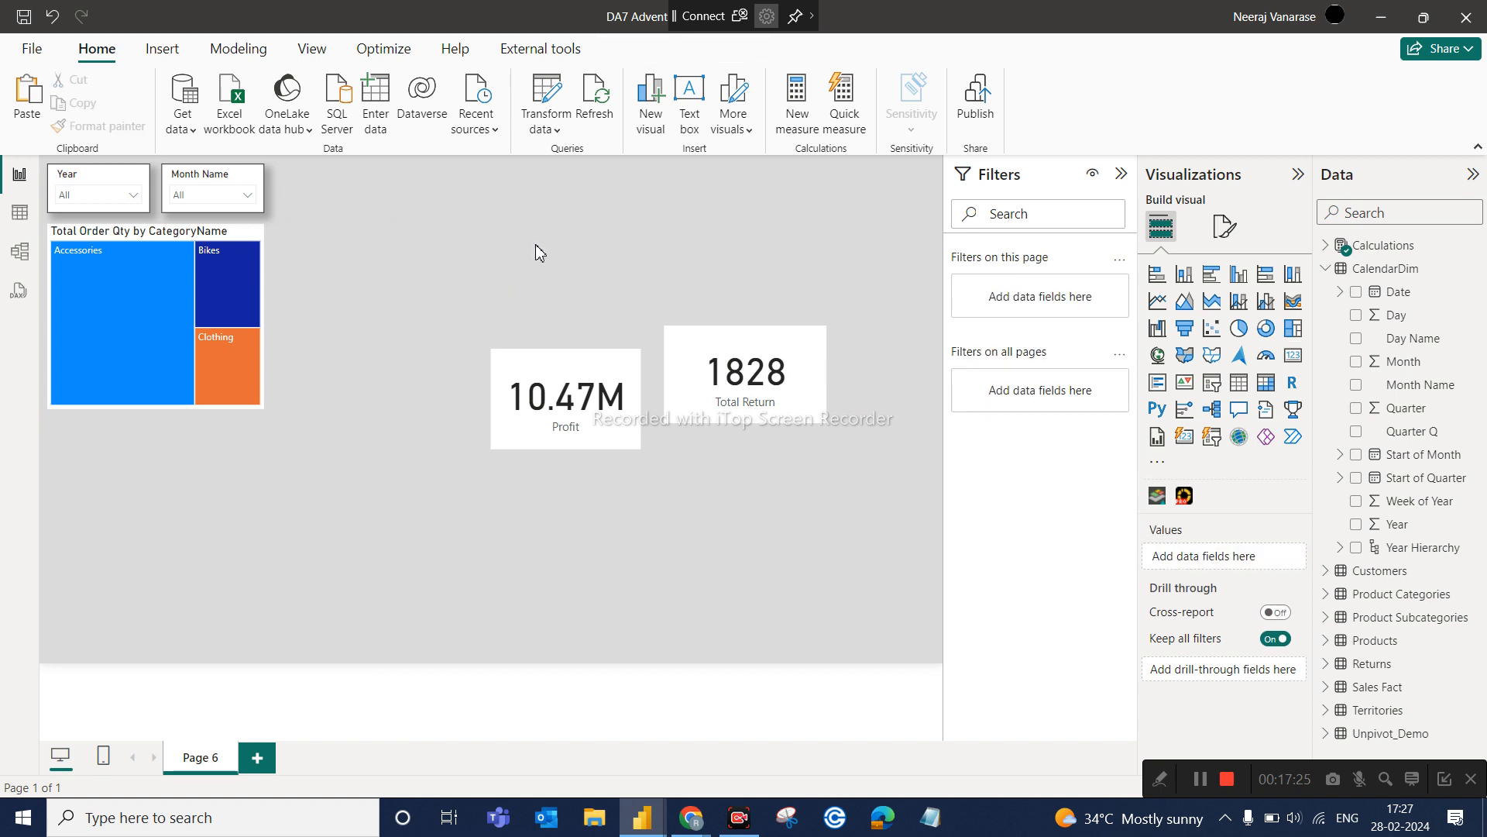
click(559, 377)
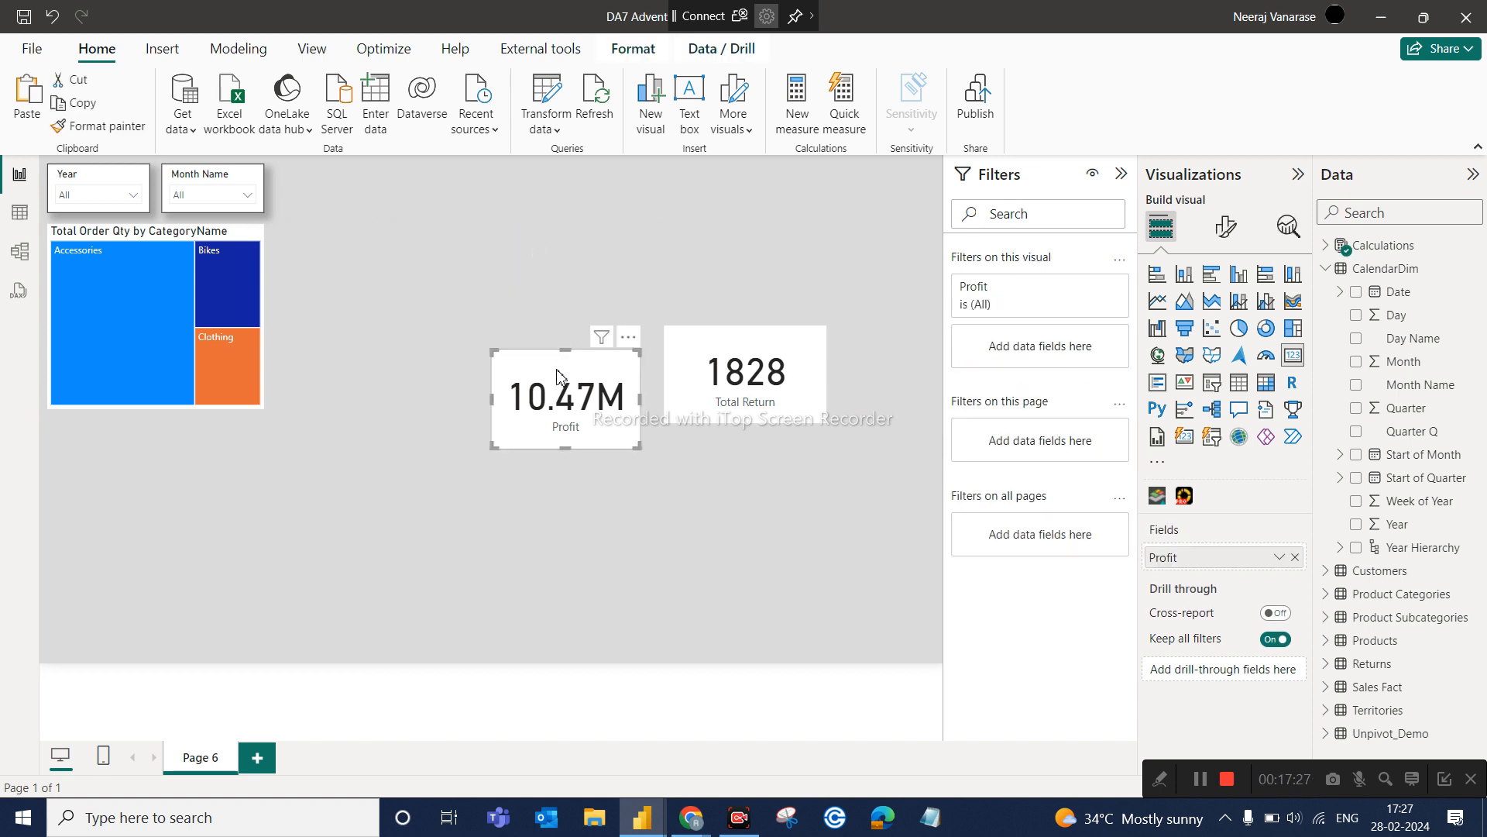
key(Delete)
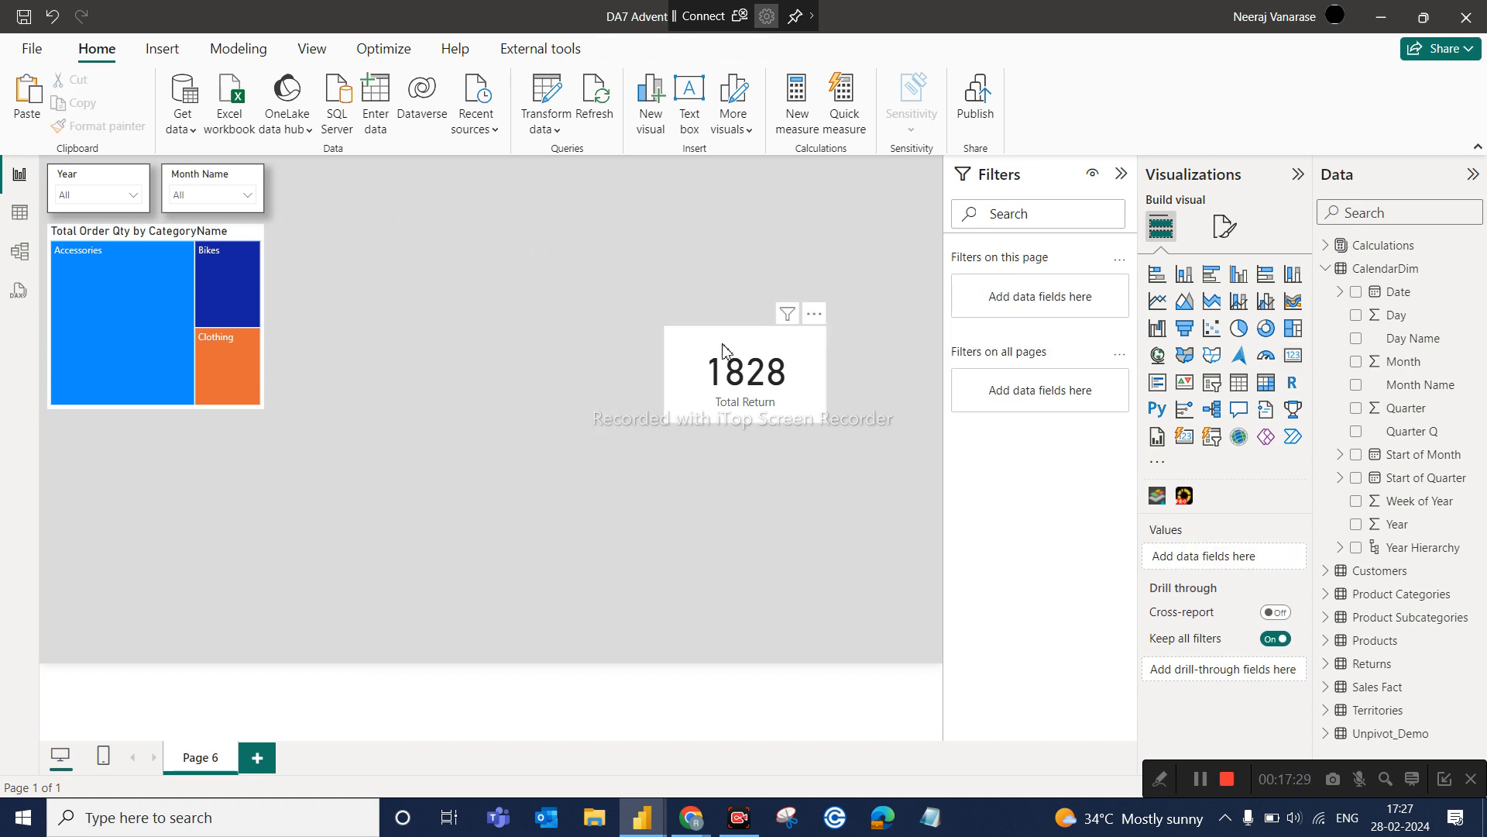
click(723, 350)
key(Delete)
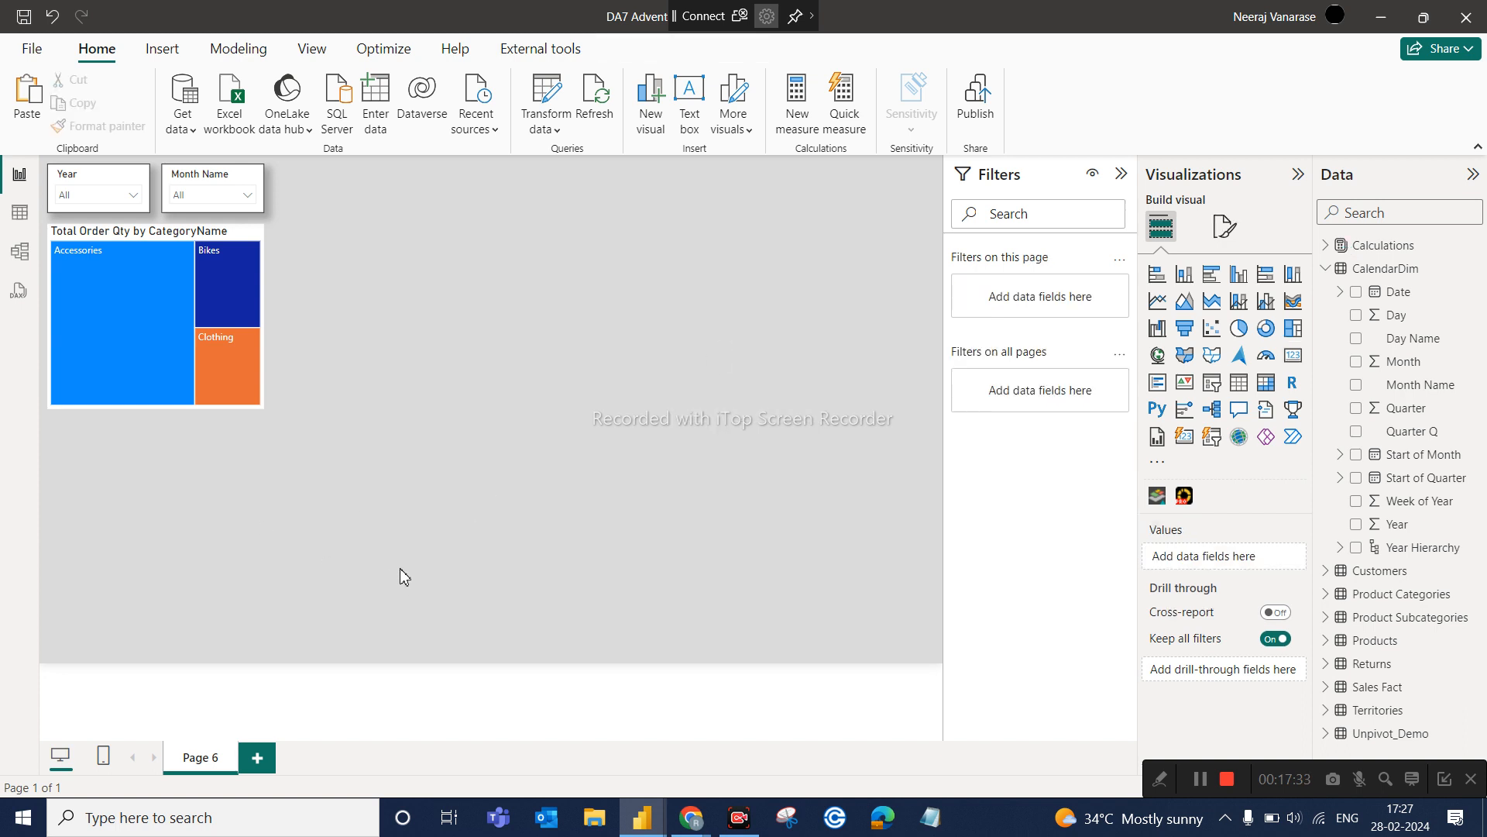
Turn on the visual border and shadow effects for the Total Order Qty by CategoryName treemap
click(256, 237)
click(1227, 227)
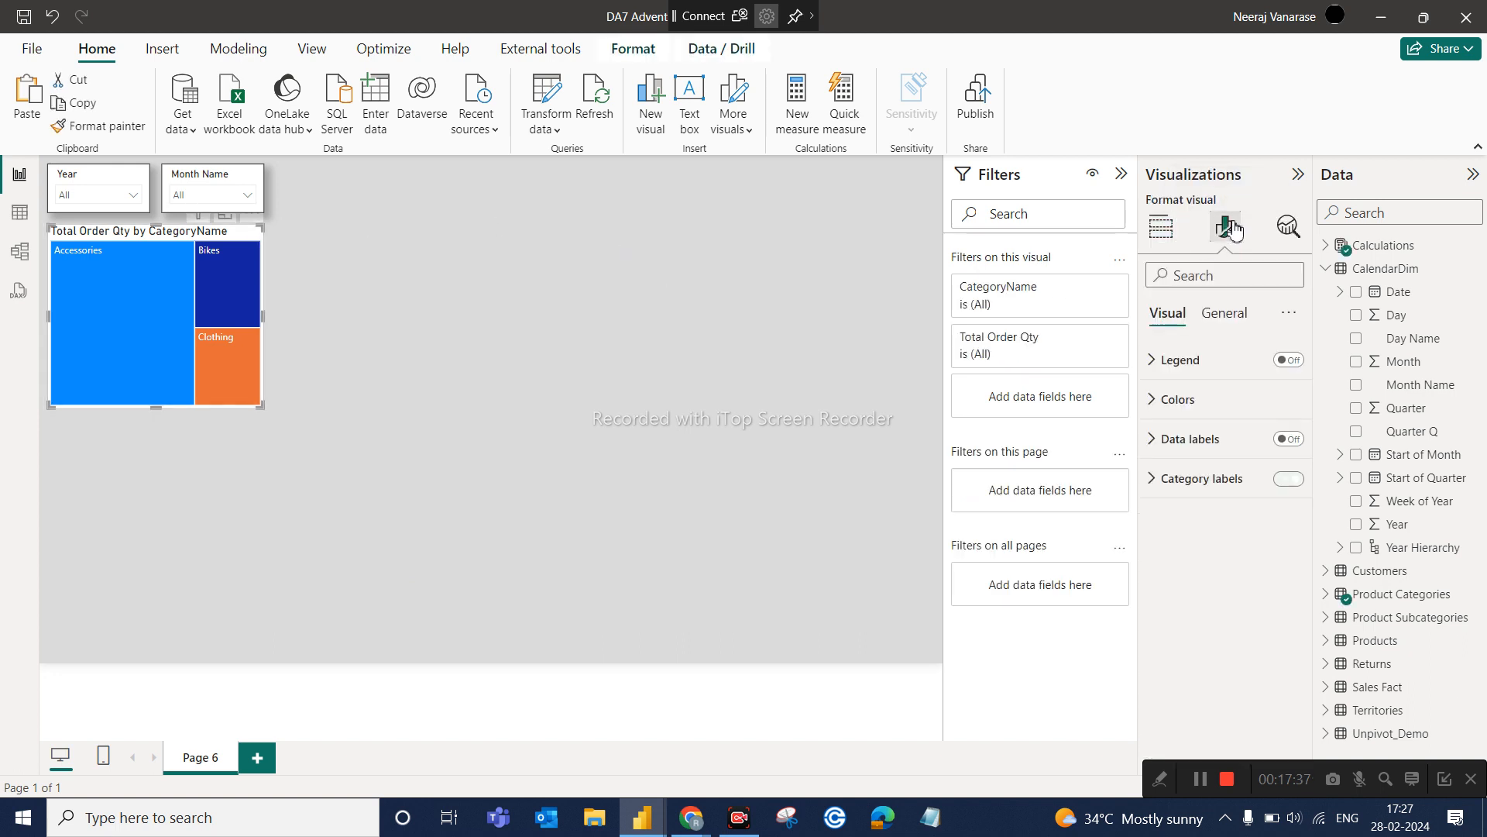
click(1223, 313)
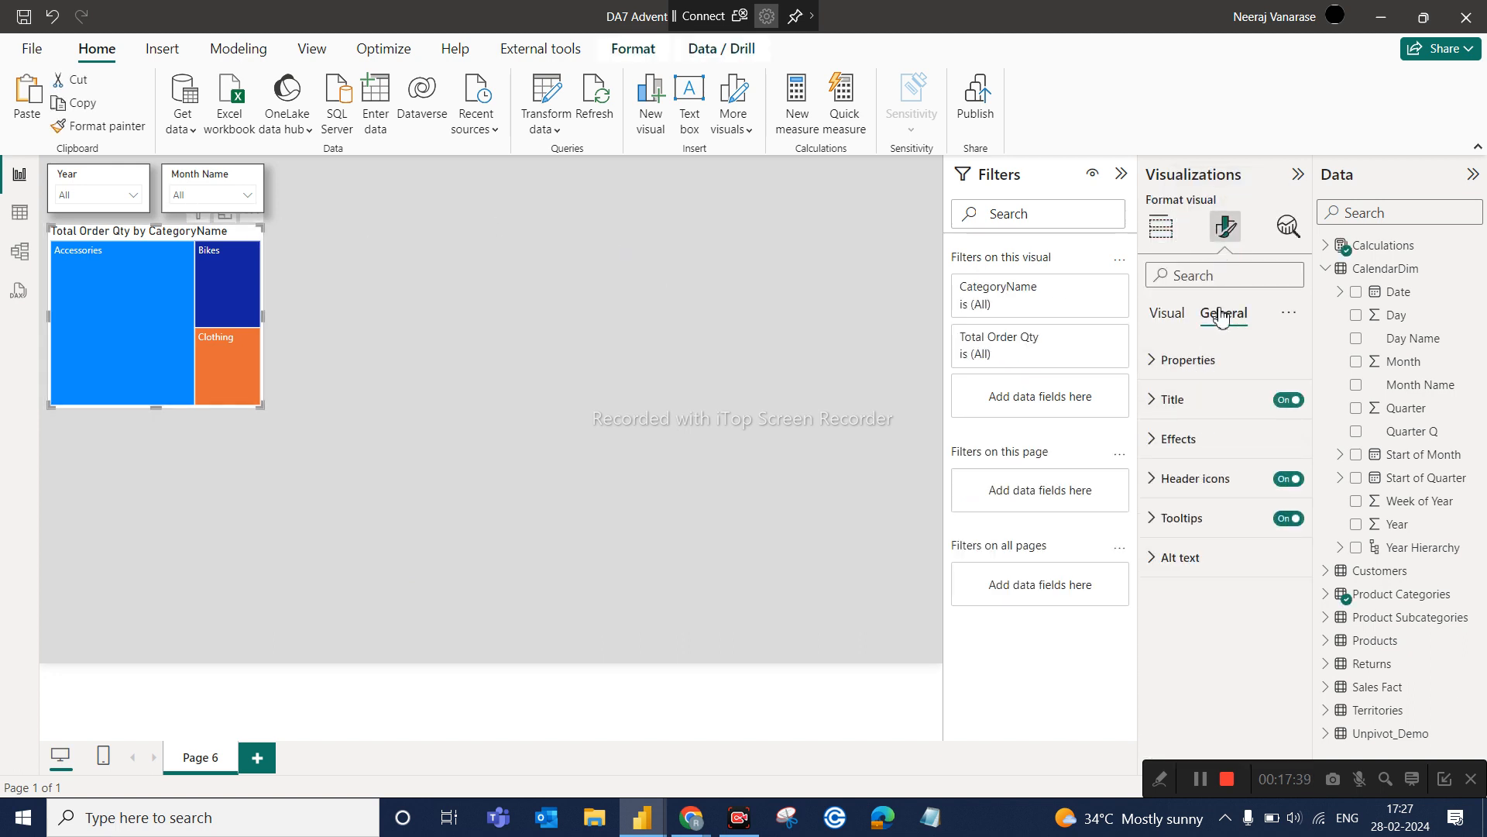
click(1154, 438)
click(1282, 646)
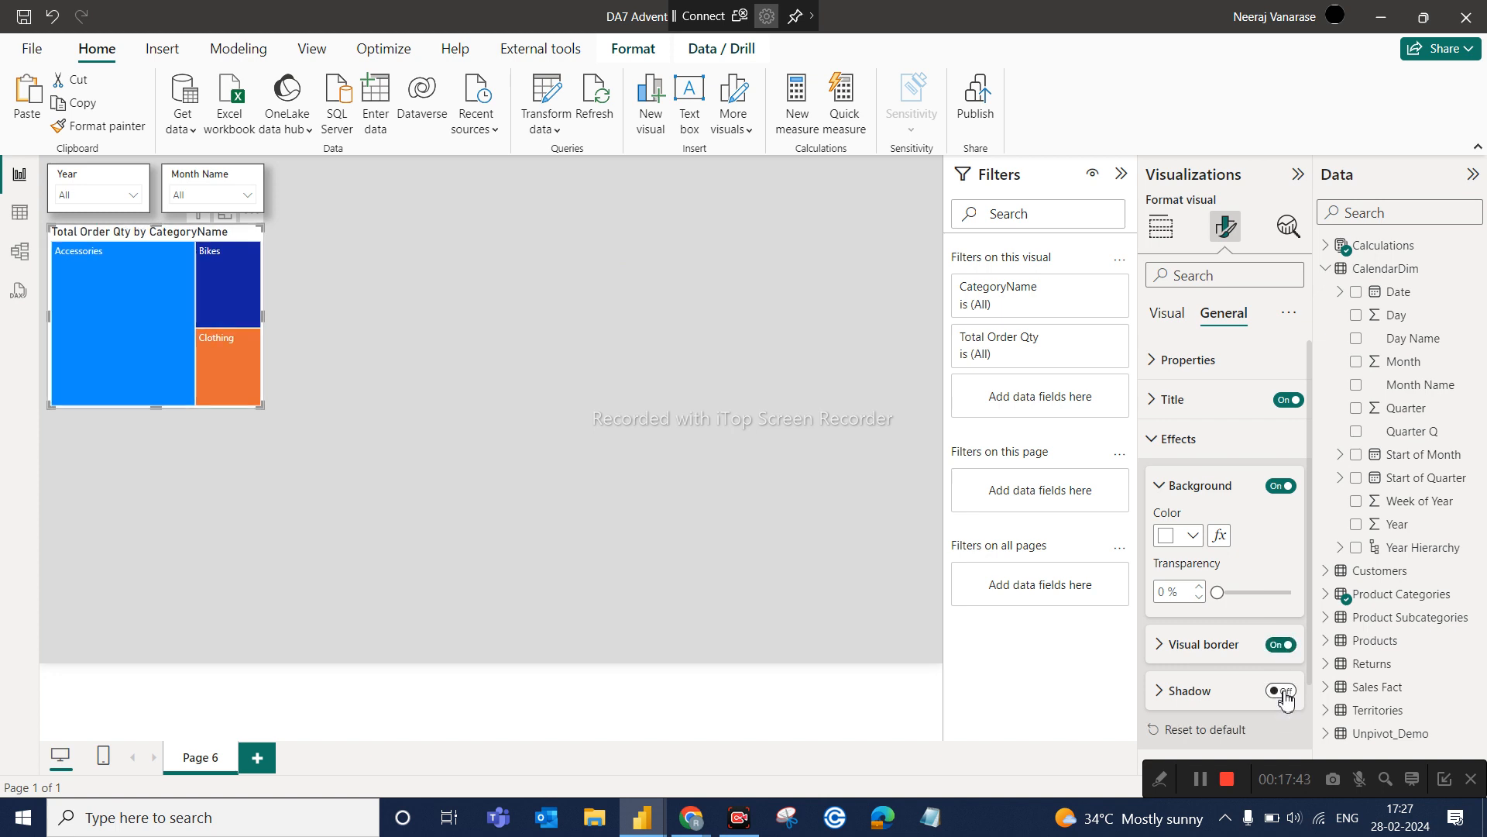
click(1283, 691)
click(802, 513)
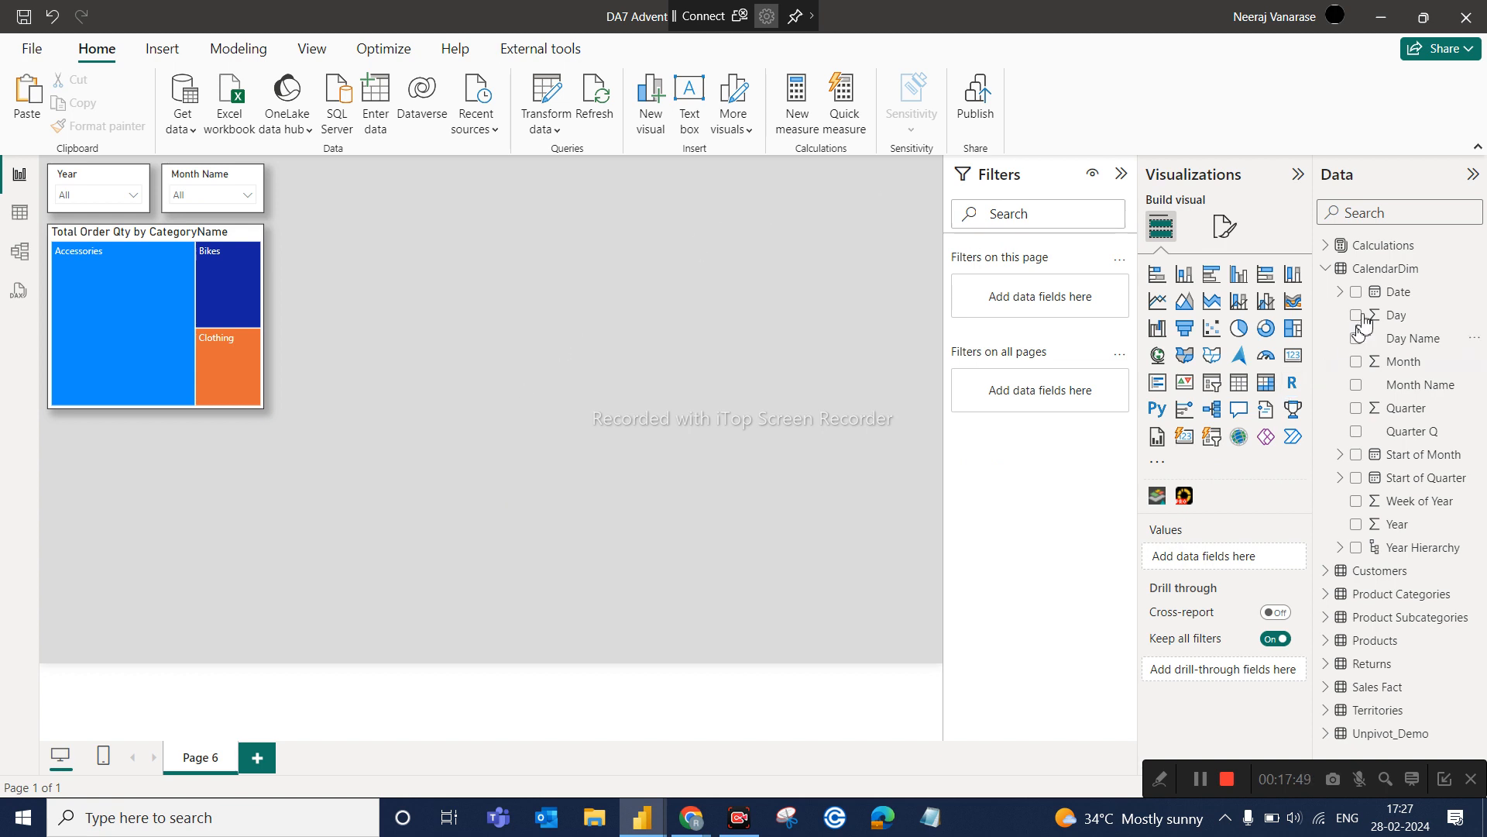
Add an empty matrix visual beside the Month Name slicer, align its upper edge with the slicers, and stretch it down to near the page's lower edge
click(1328, 270)
click(1326, 245)
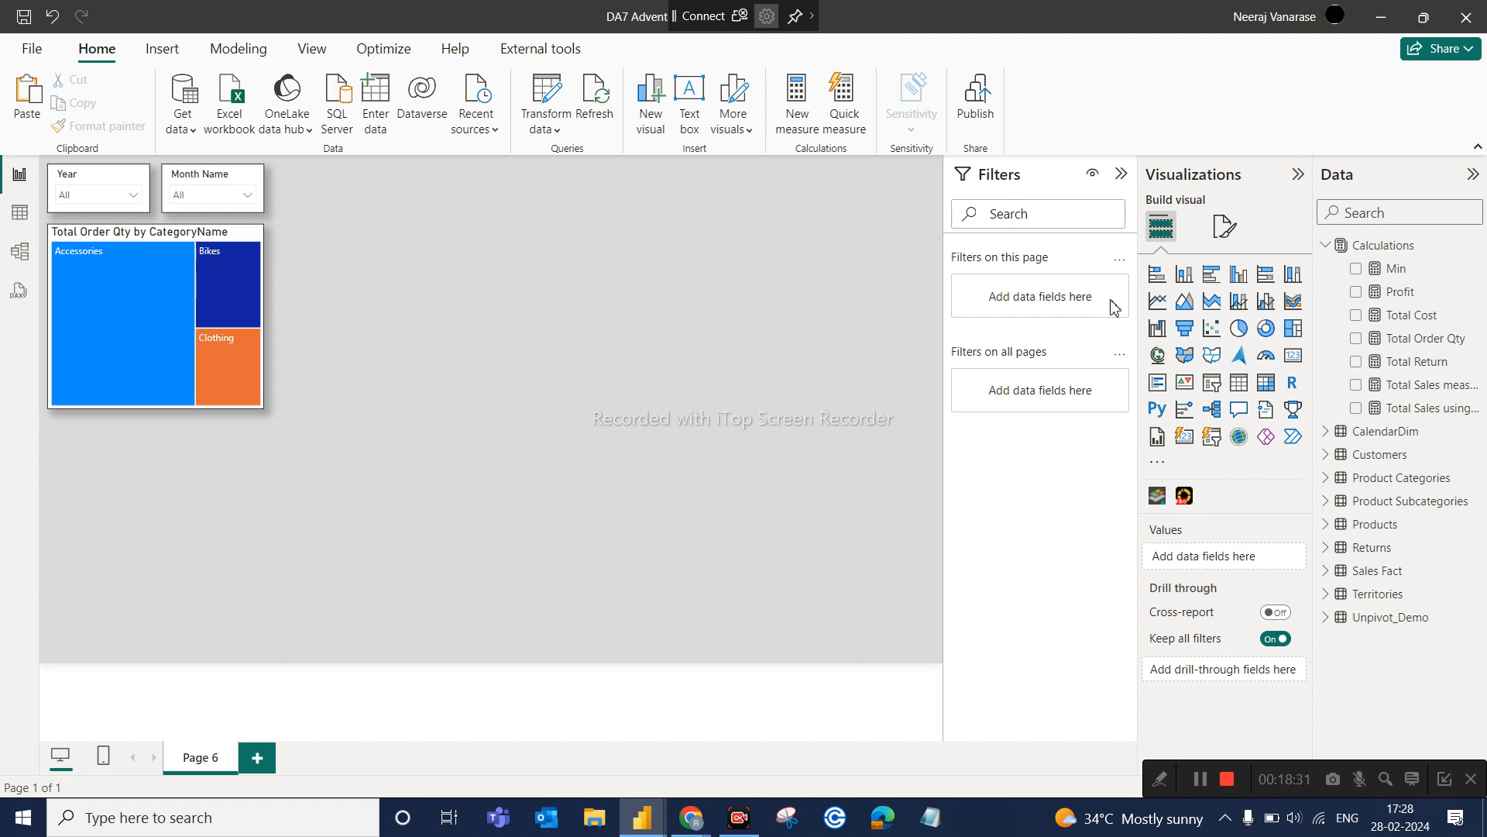
click(1259, 388)
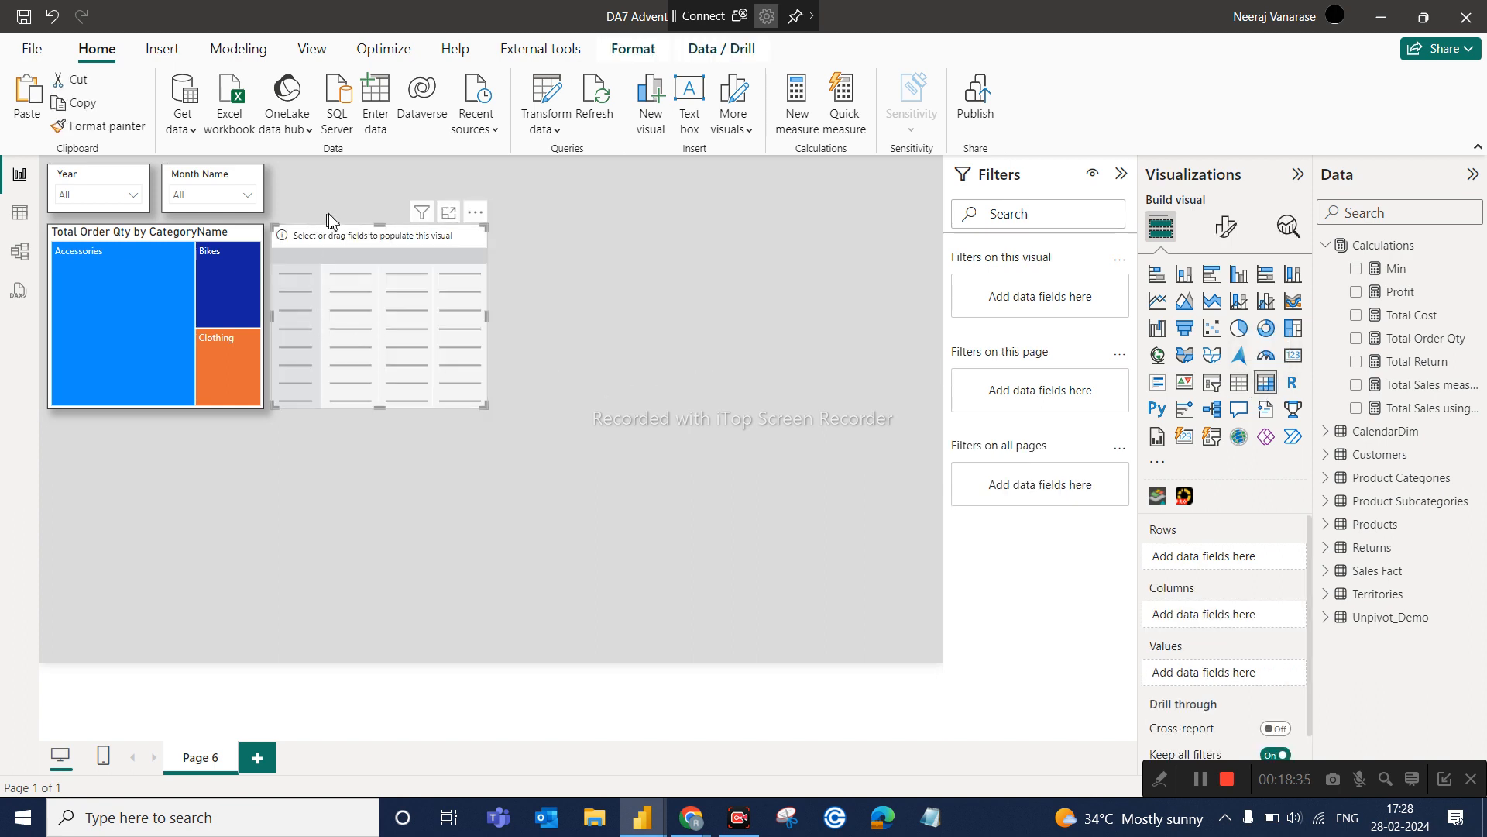
drag(353, 232, 370, 173)
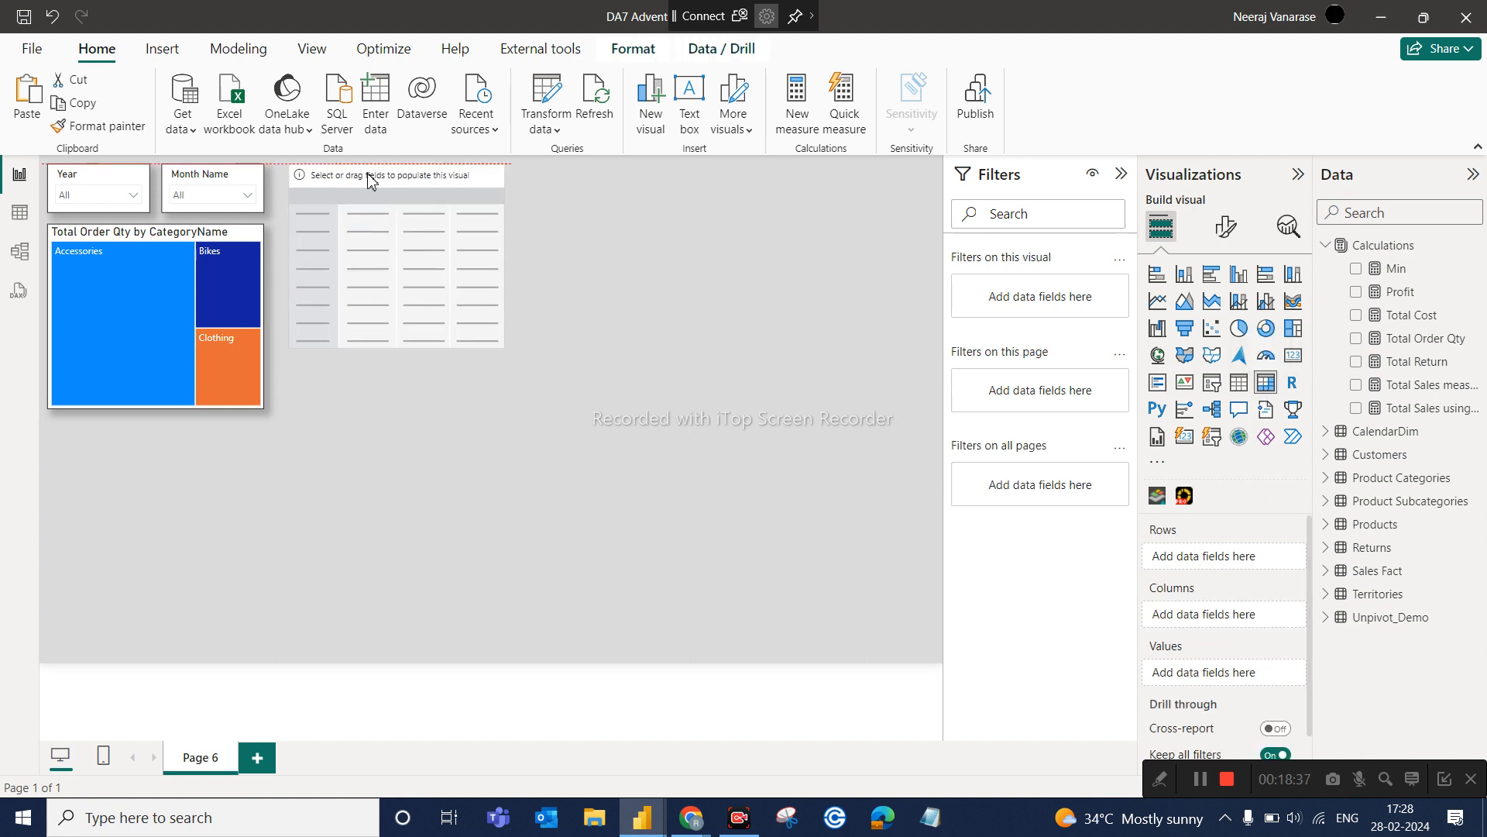
drag(397, 344, 447, 631)
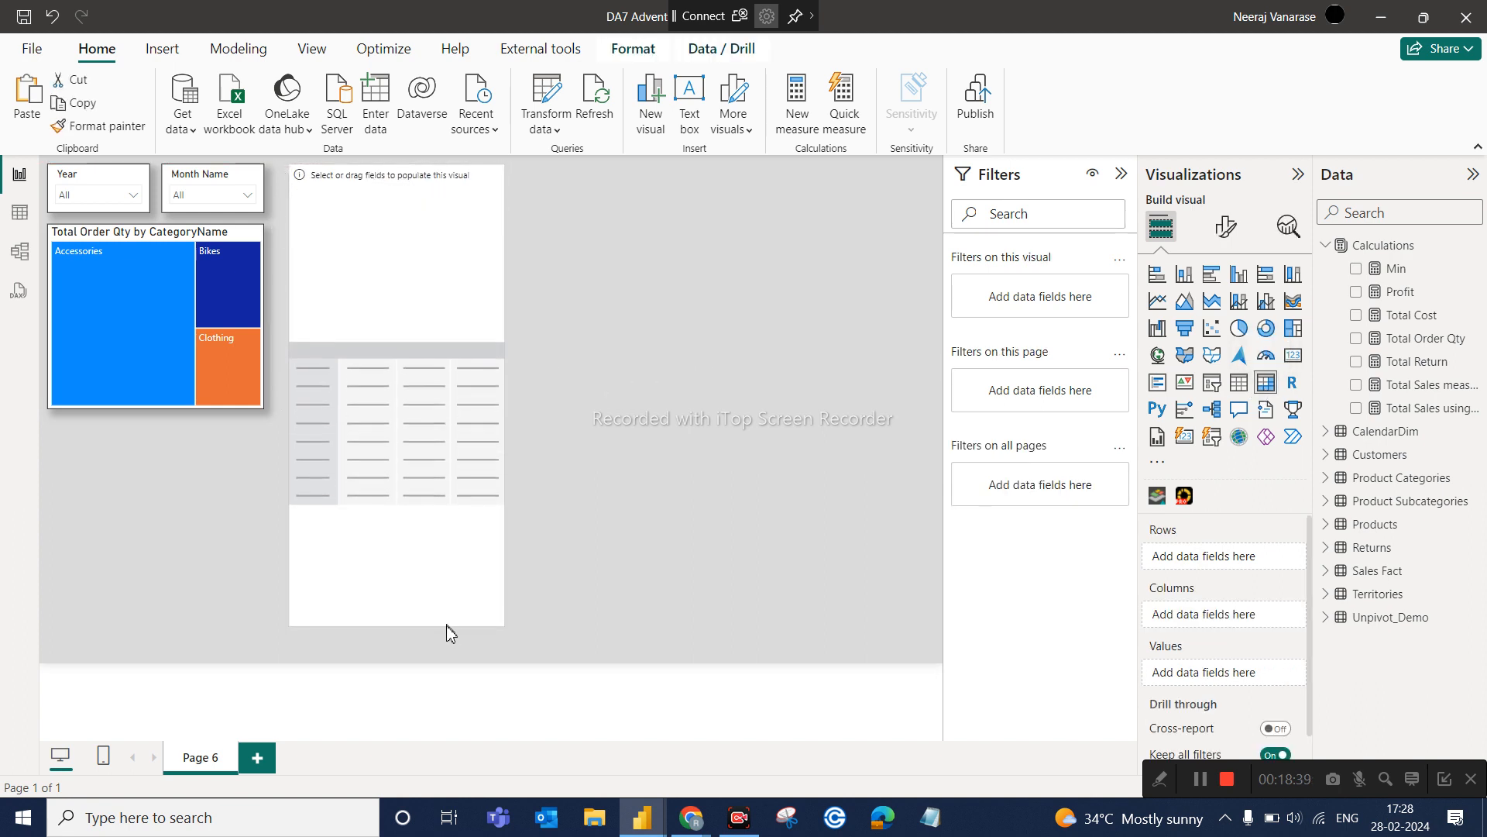
right_click(447, 629)
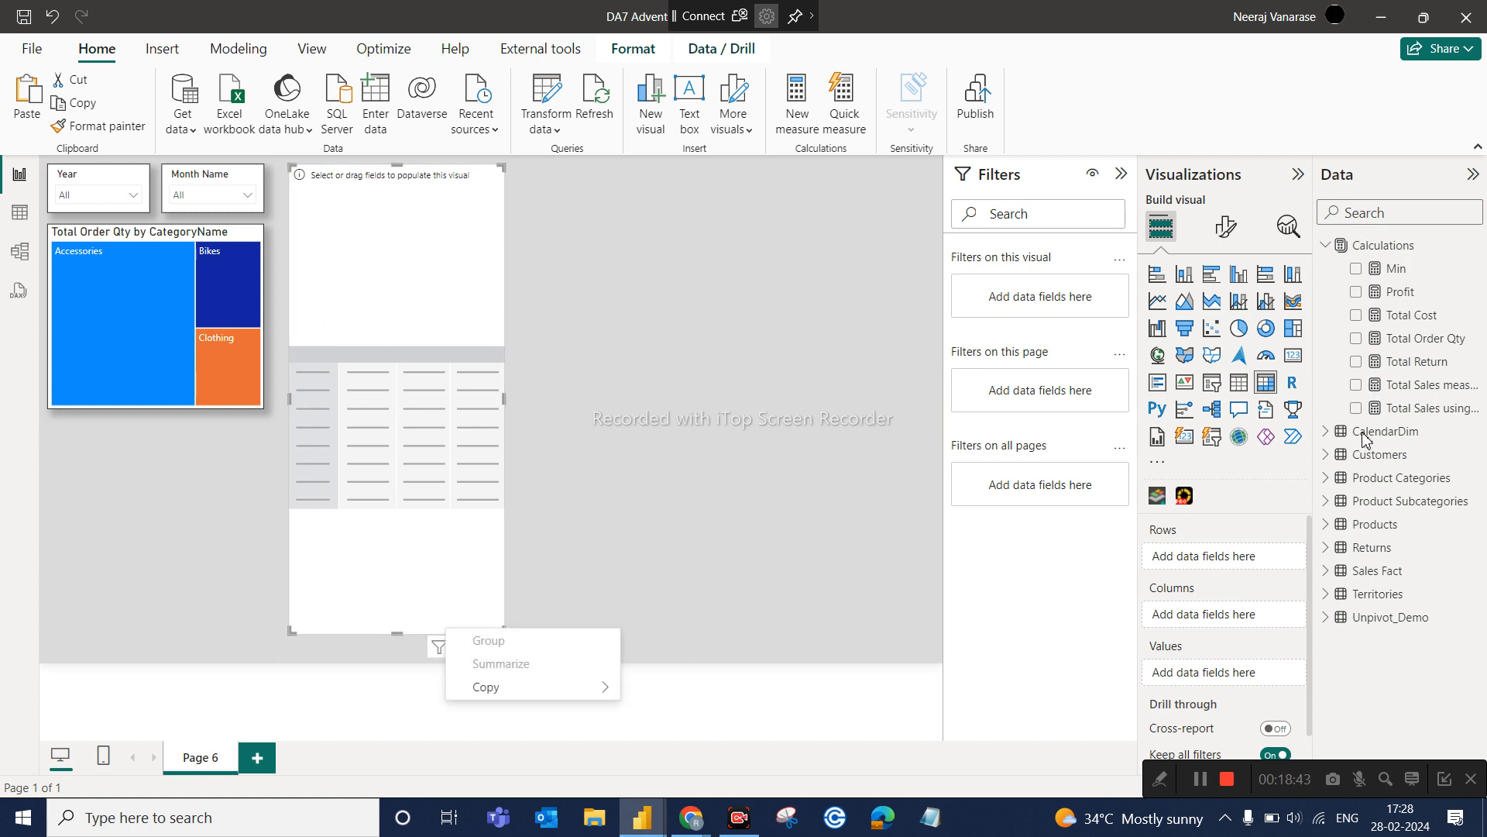
Find the CategoryName field by searching for "cate" and add it to the matrix rows
click(1386, 213)
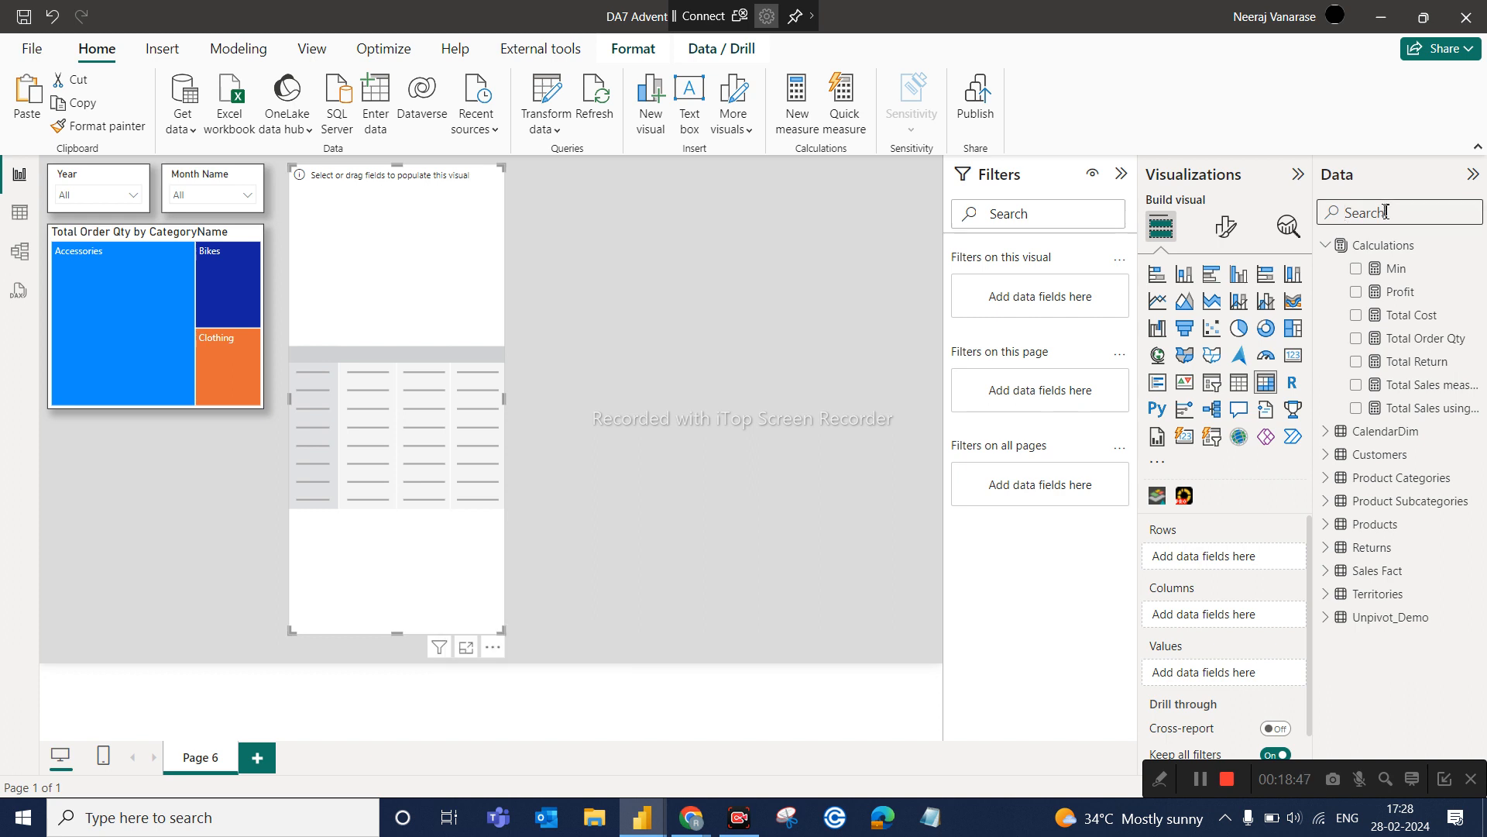
text(prod)
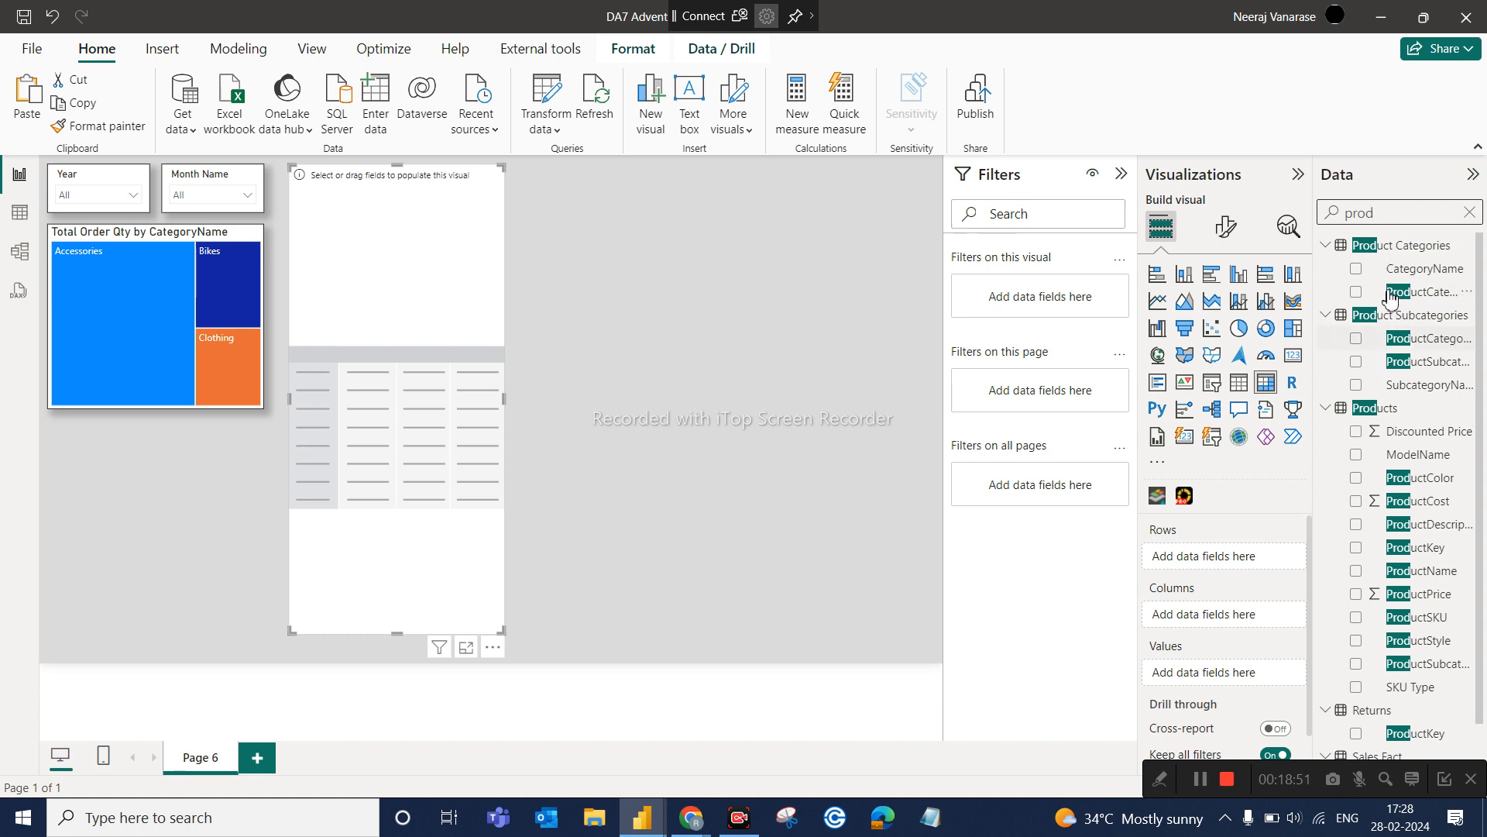
key(BackSpace)
key(BackSpace)
key(BackSpace)
key(BackSpace)
text(cate)
drag(1446, 270, 1231, 556)
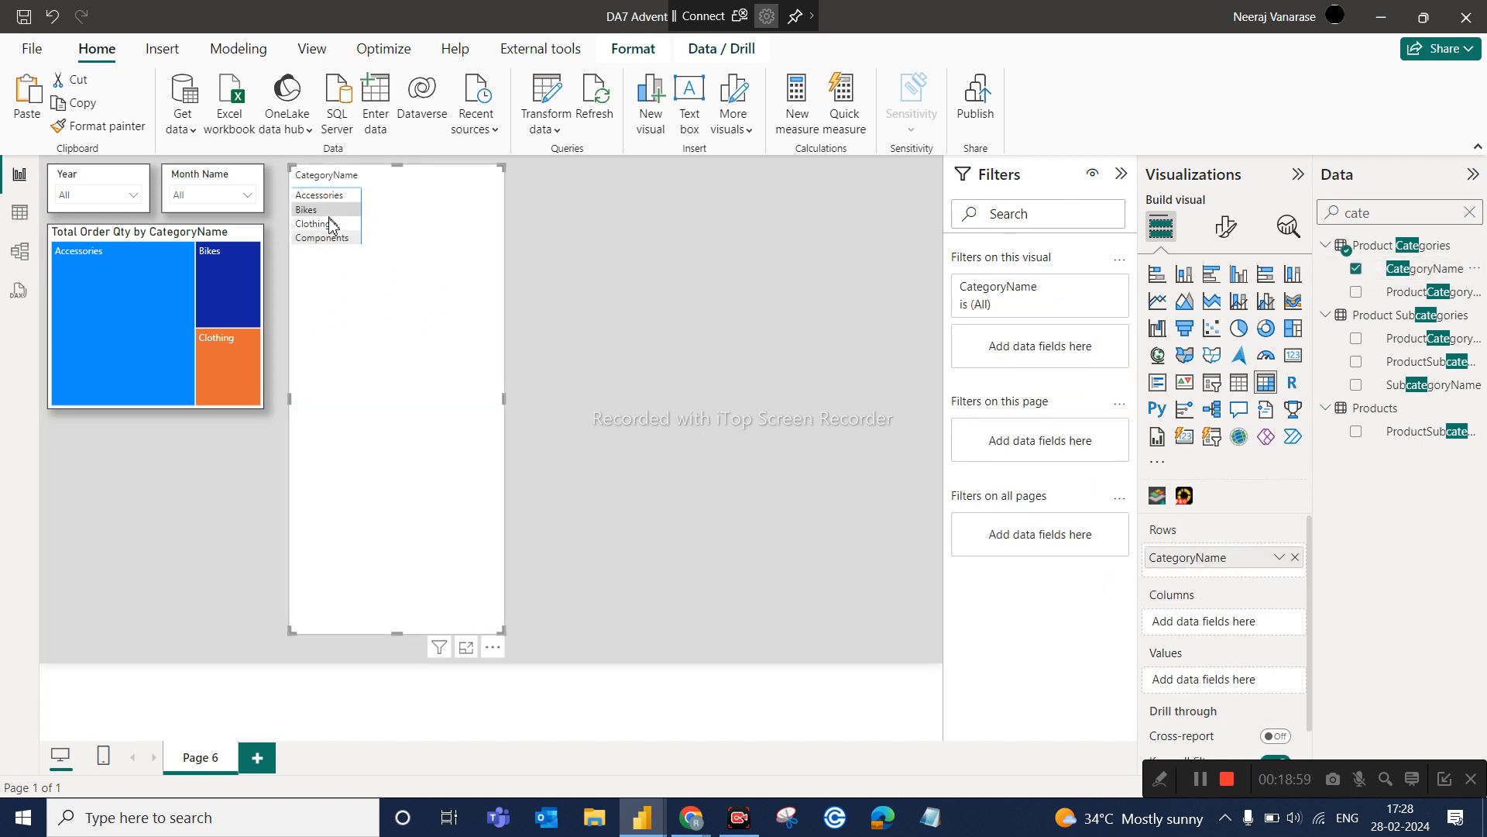
Find the SubcategoryName field by searching for "sub", add it to the matrix rows below CategoryName, and expand the Accessories category
double_click(1403, 210)
text(p)
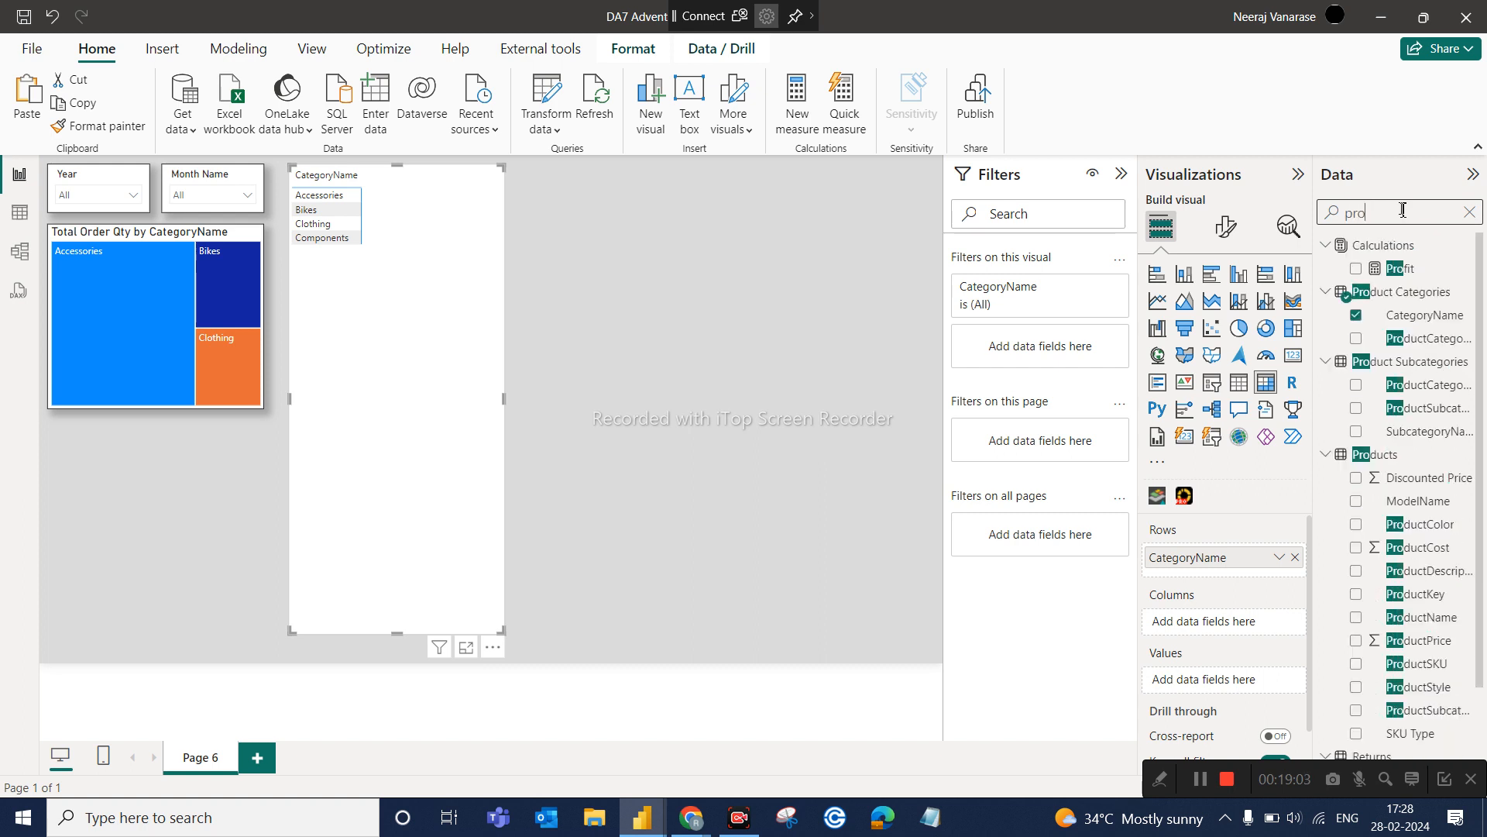
key(BackSpace)
text(suv)
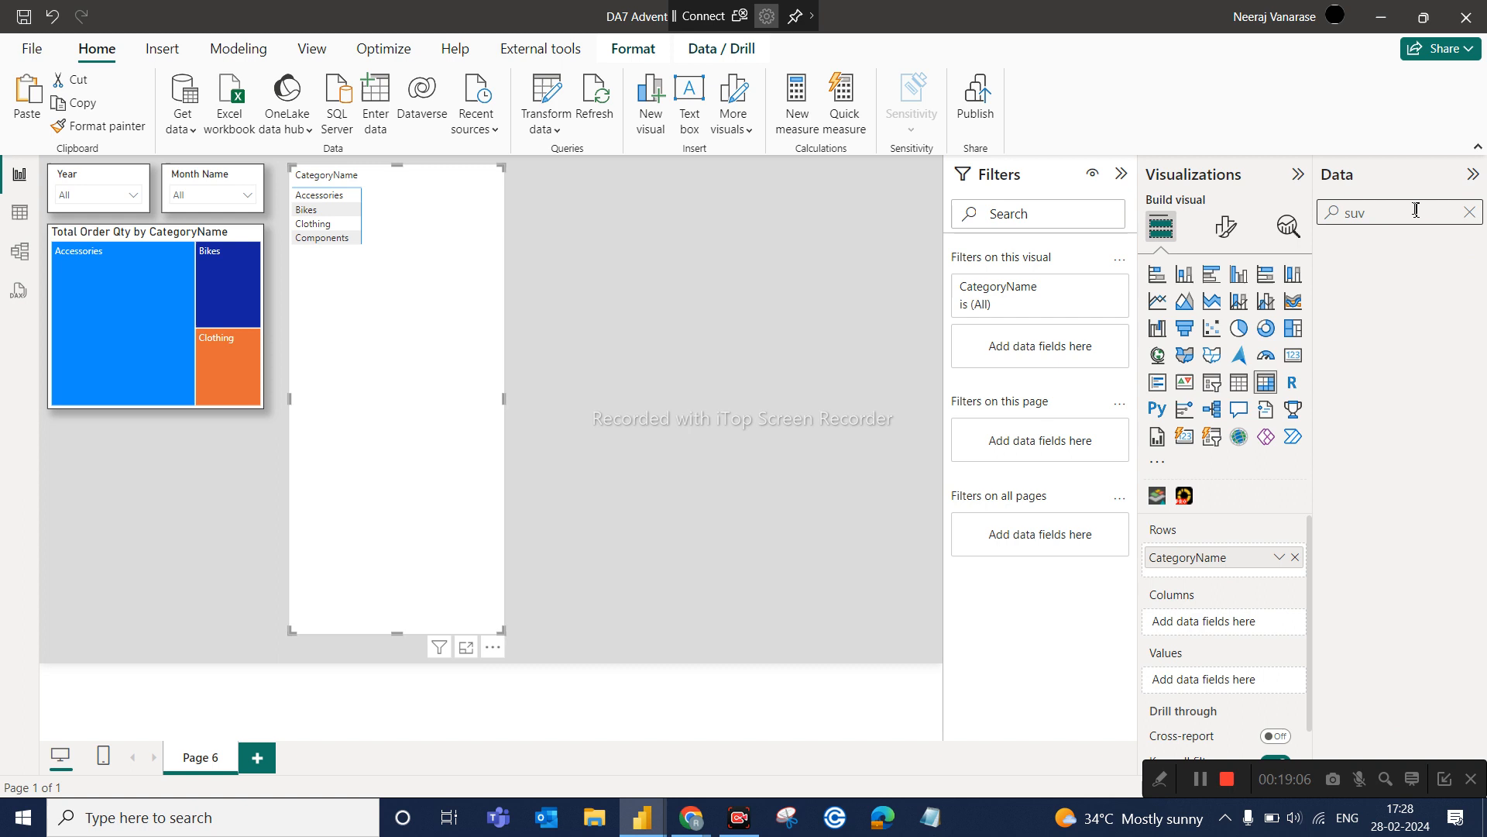
key(BackSpace)
text(b)
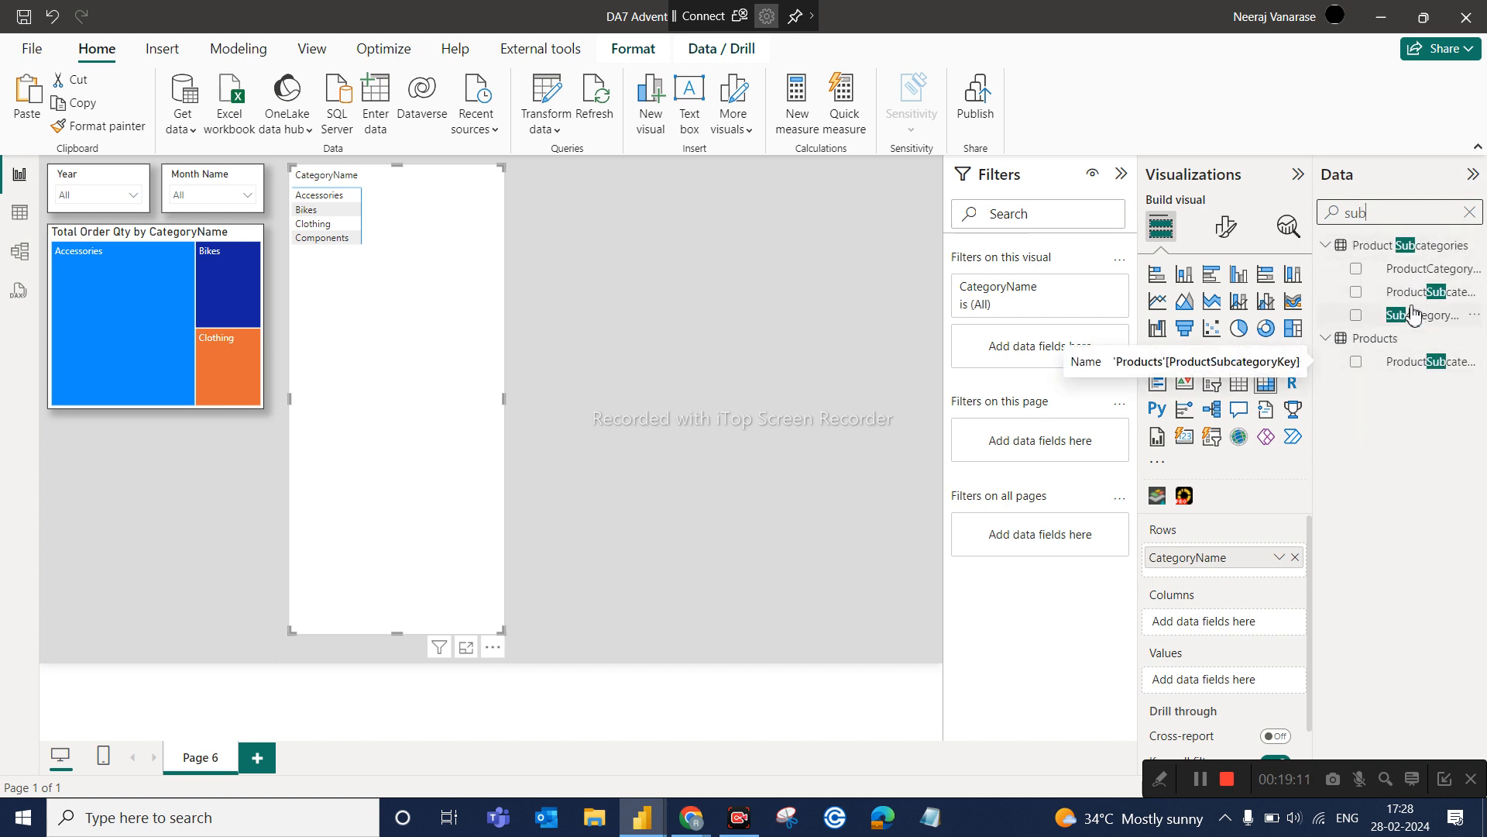
drag(1421, 318, 1281, 568)
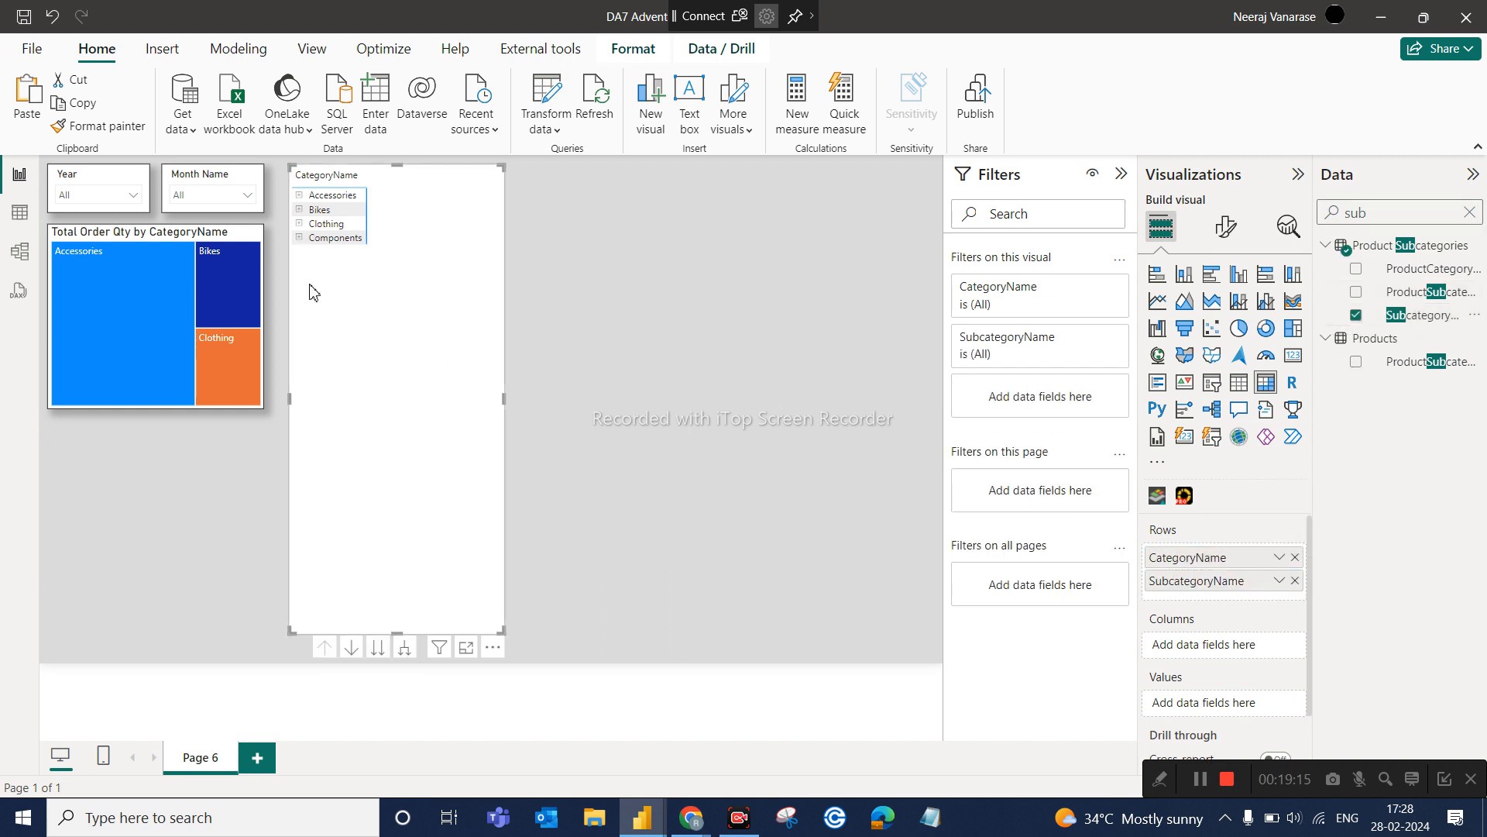
click(300, 196)
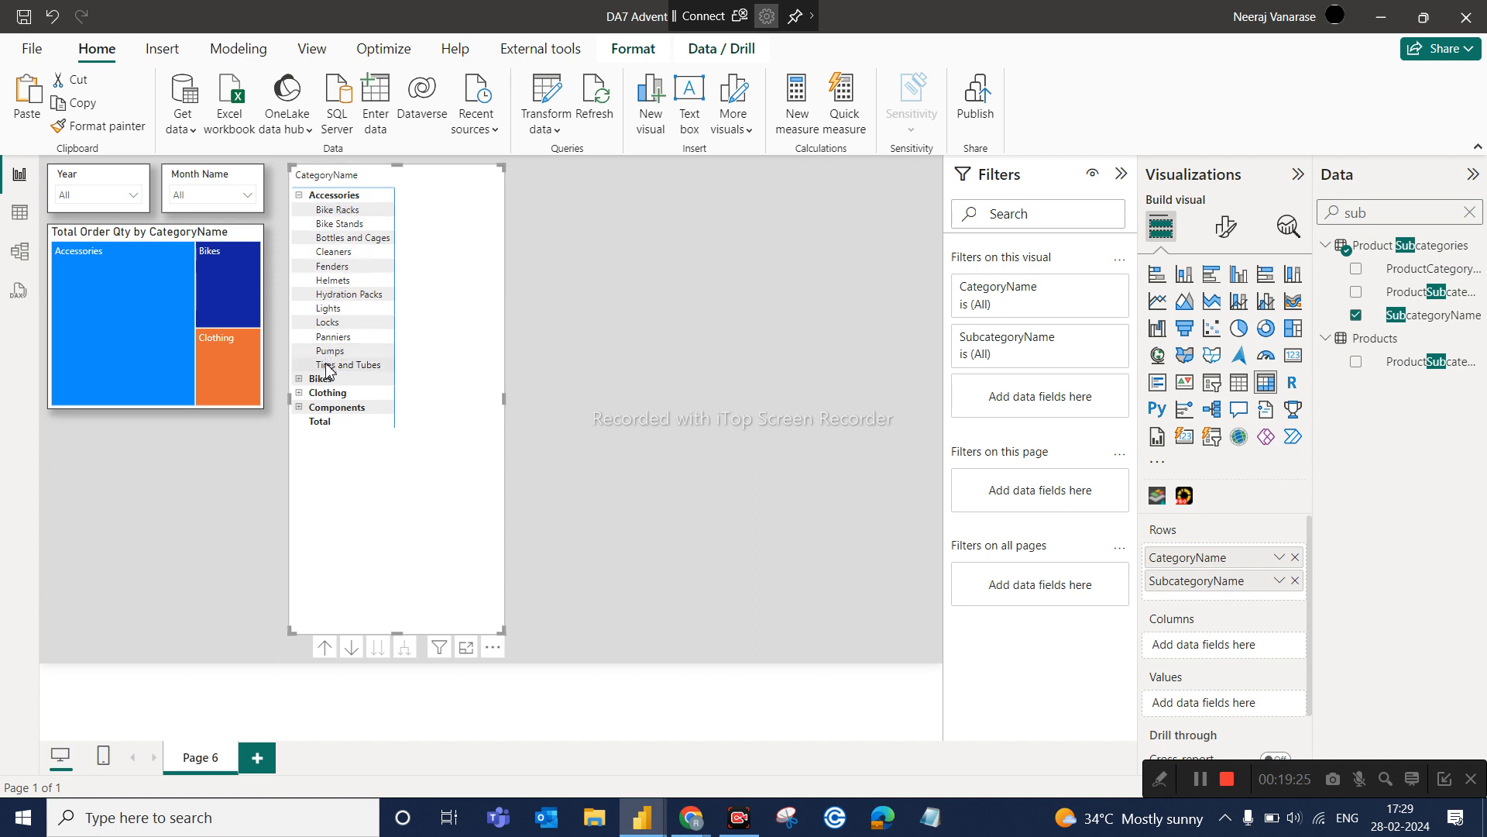
Find ProductName by searching for "prod", add it to the matrix rows below SubcategoryName, and widen the matrix slightly
click(1376, 205)
double_click(1377, 204)
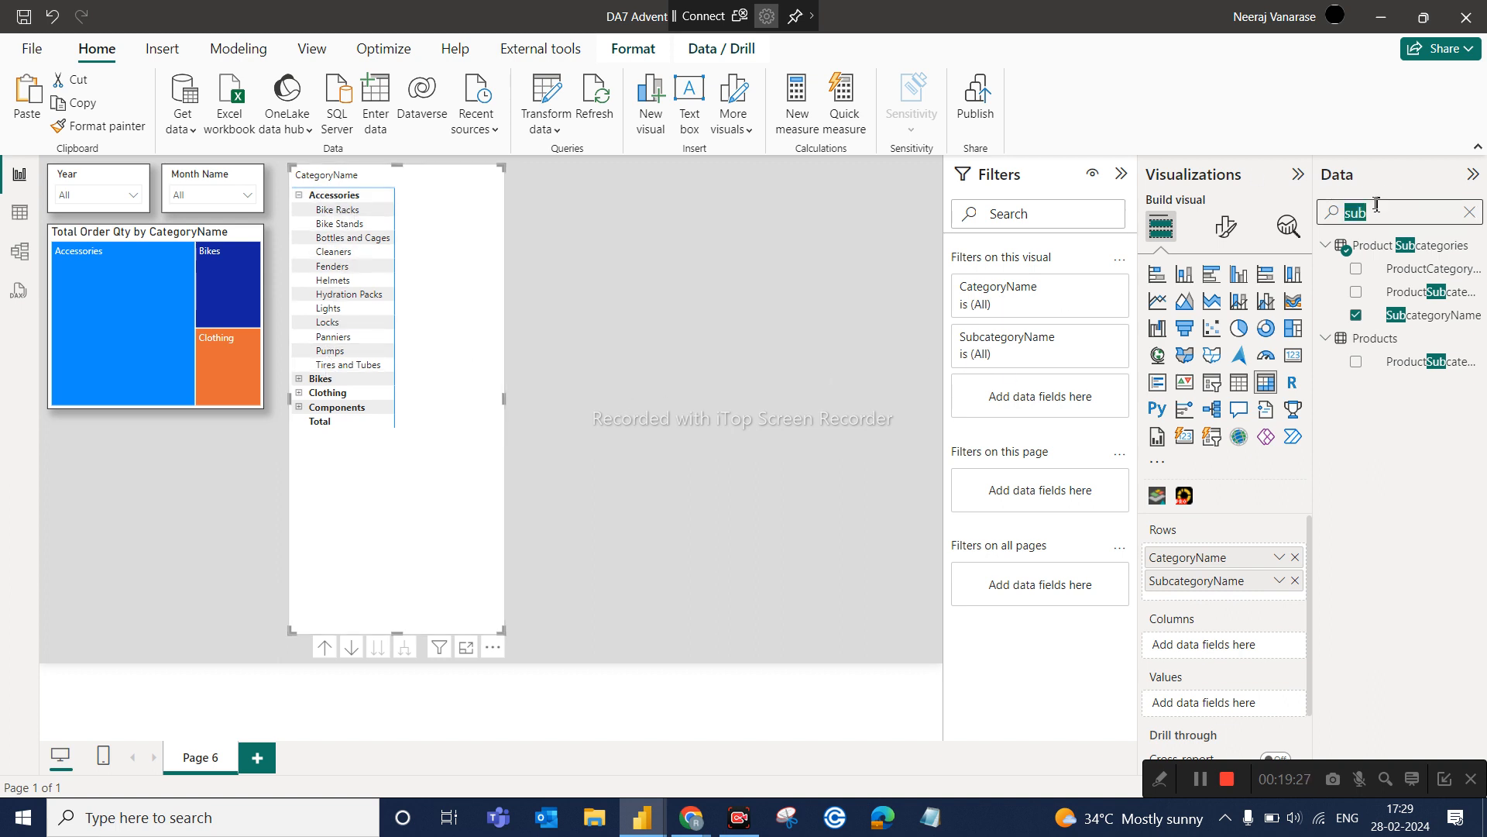
text(prod)
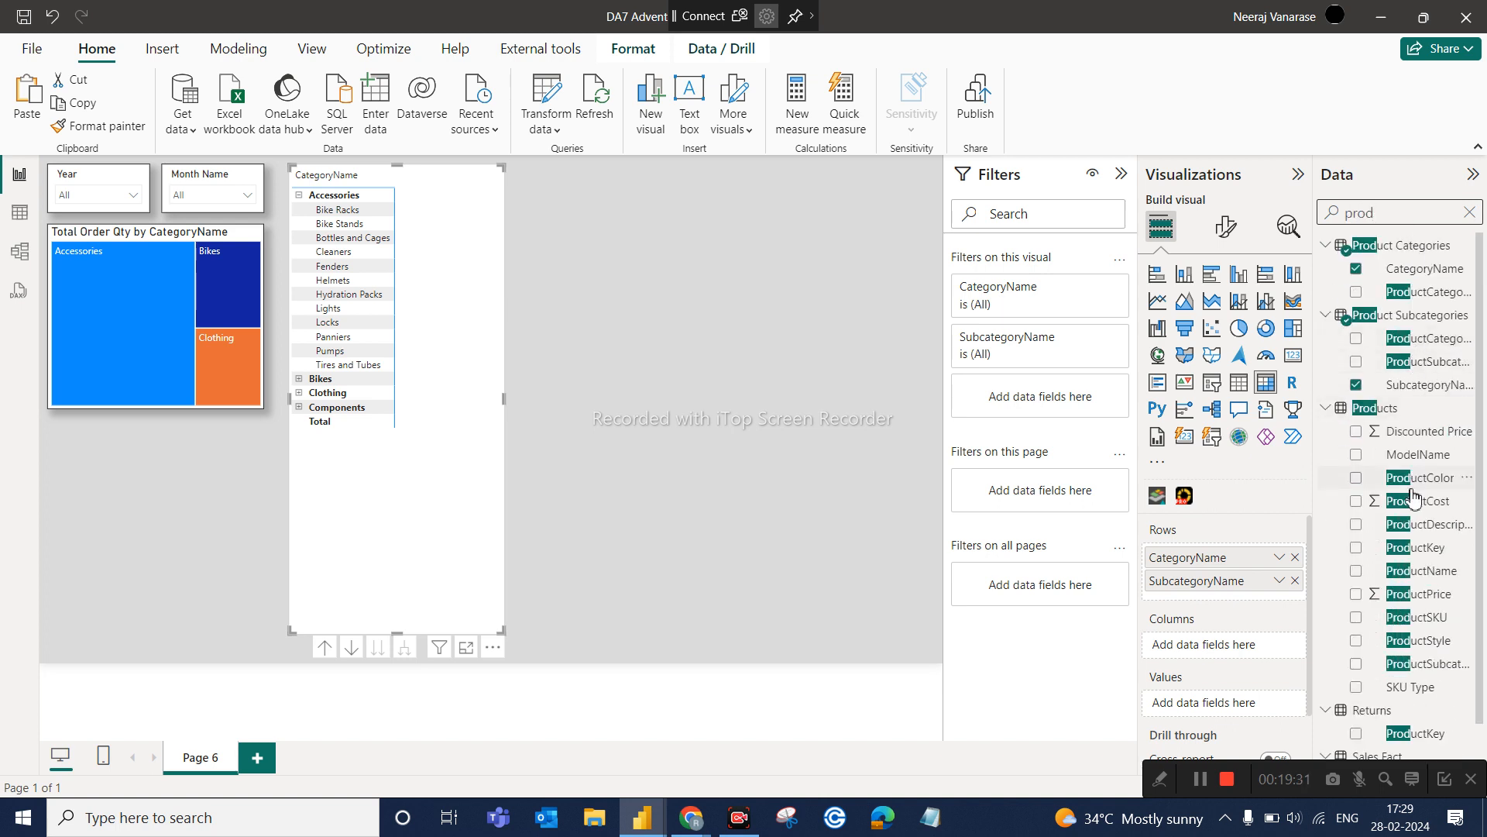
scroll(1415, 496, down, 1)
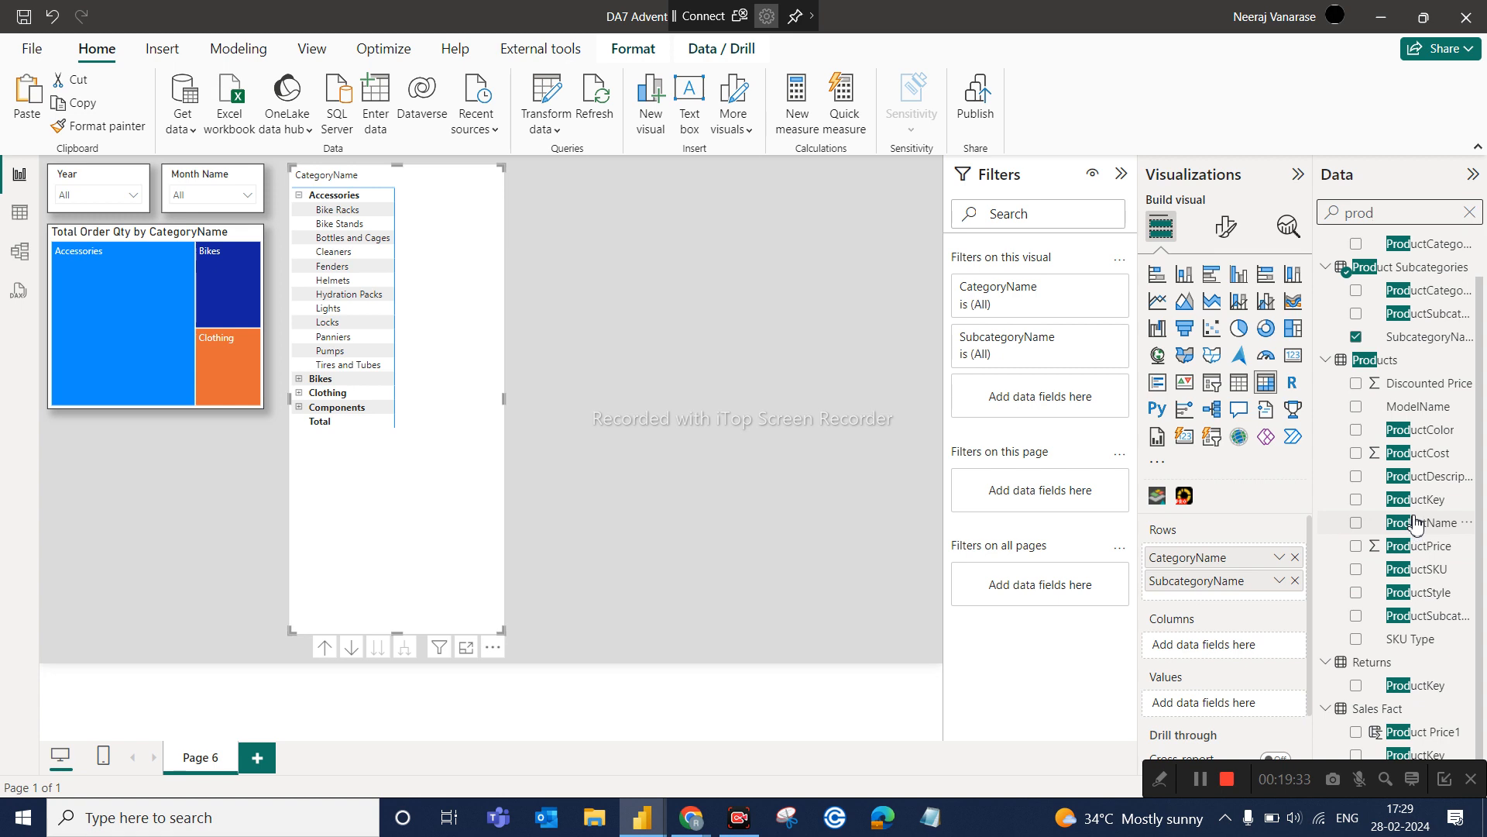
drag(1416, 525, 1271, 601)
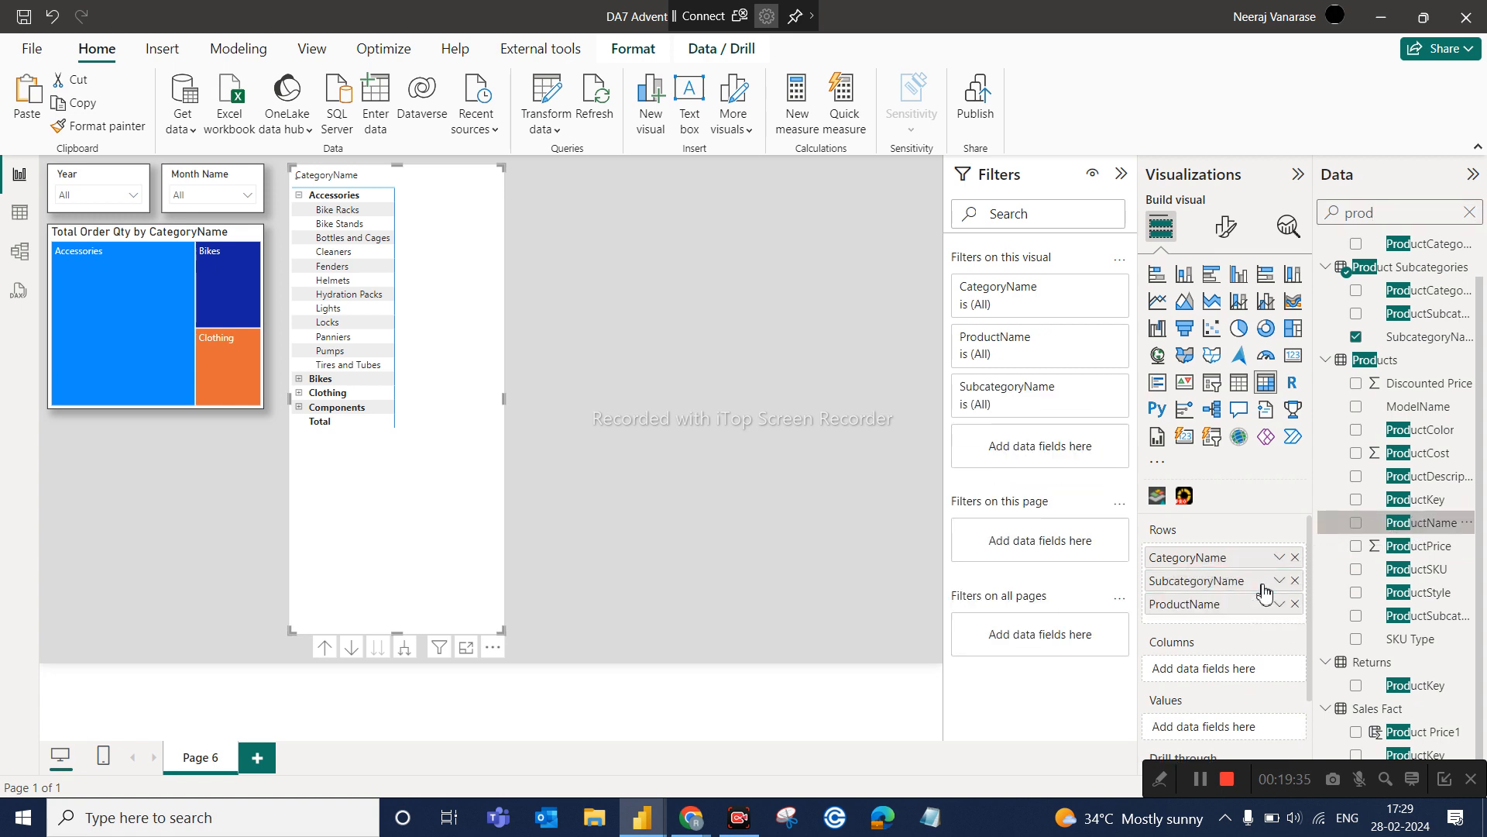
drag(500, 629, 526, 628)
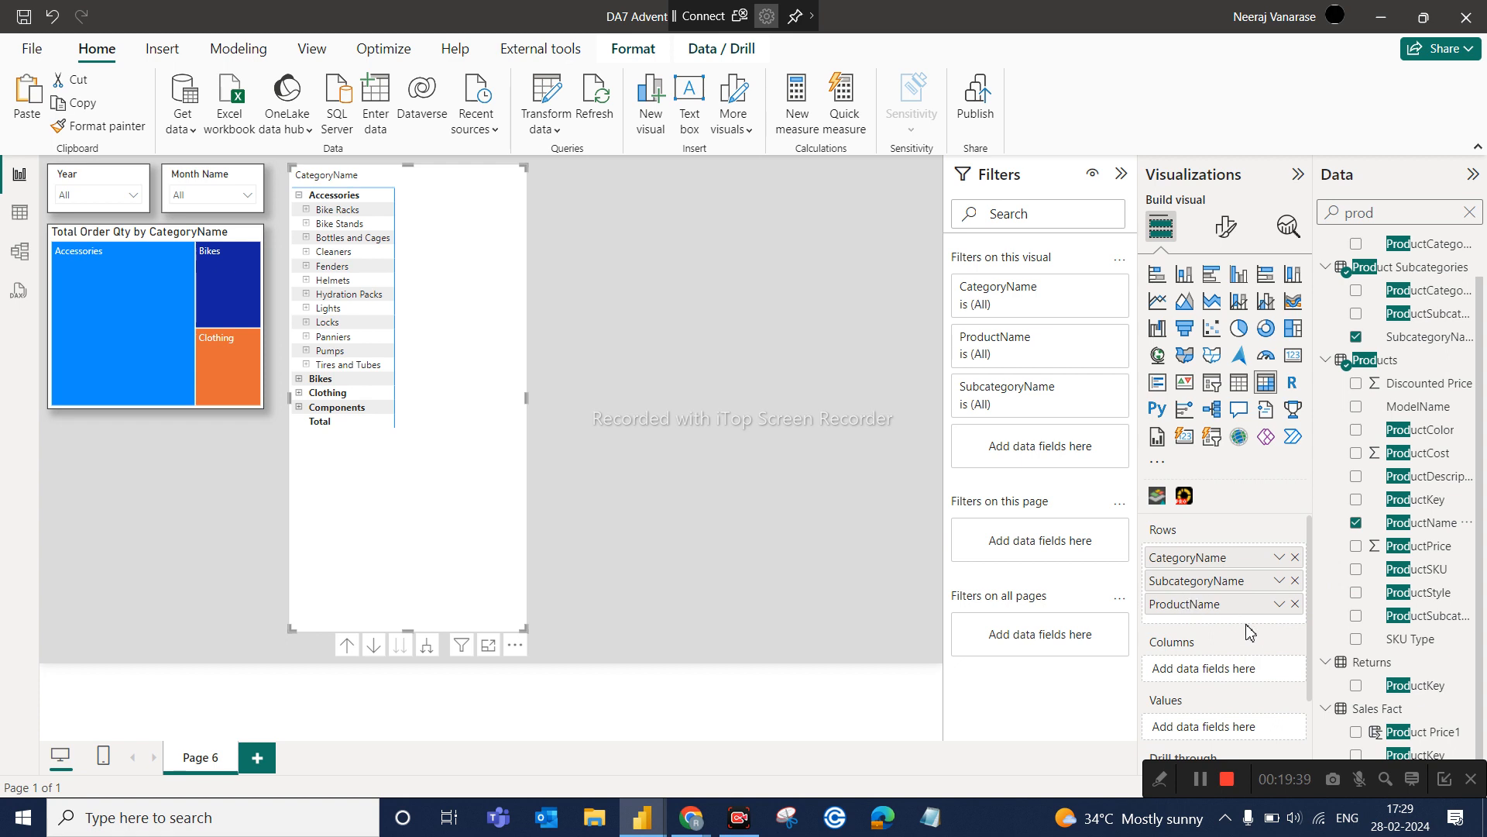
Find the Total Order Qty measure by searching for "order" and add it to the matrix values
scroll(1248, 632, down, 2)
double_click(1408, 207)
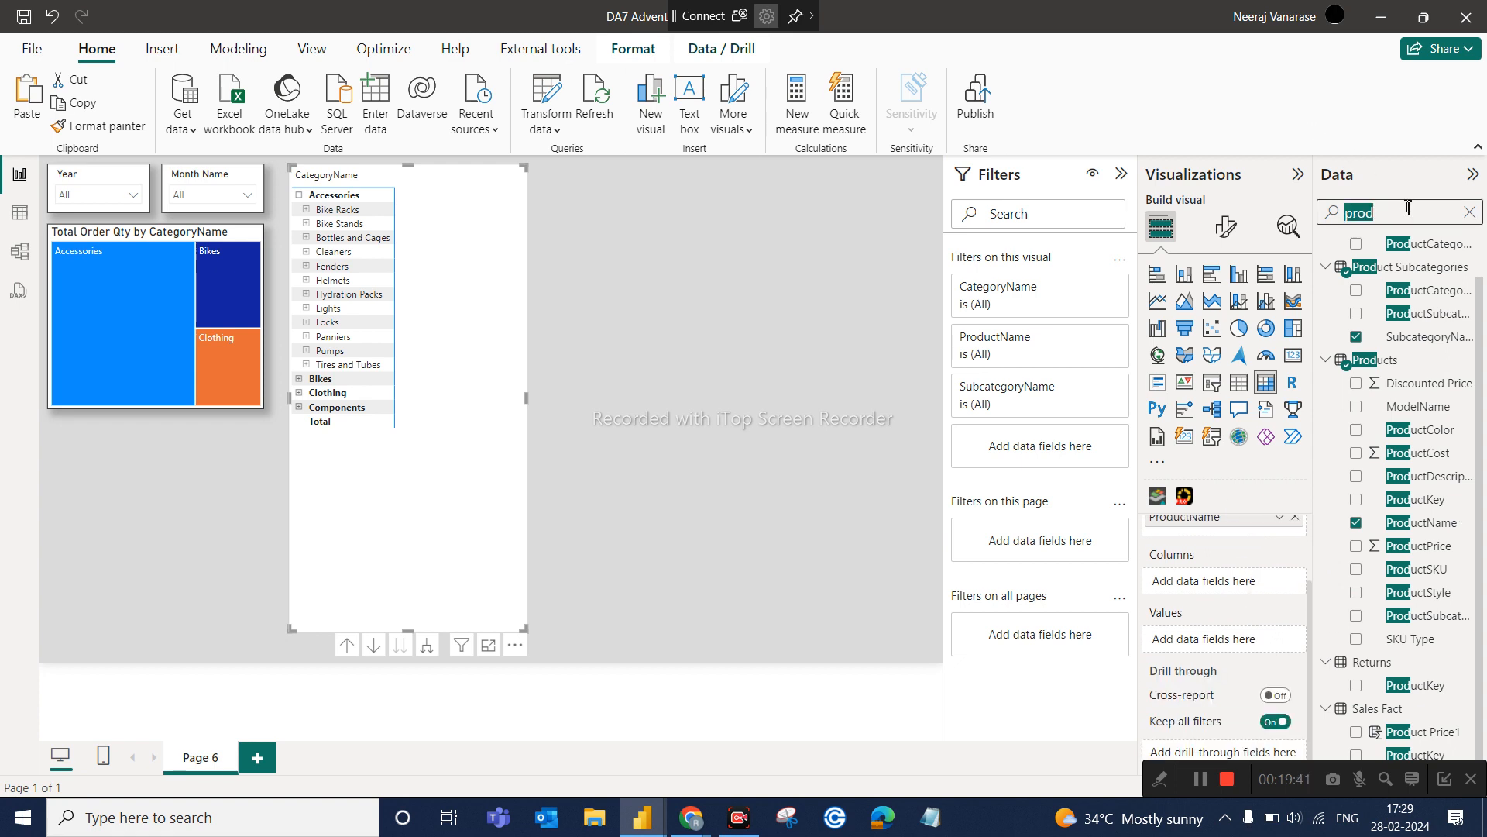
text(order)
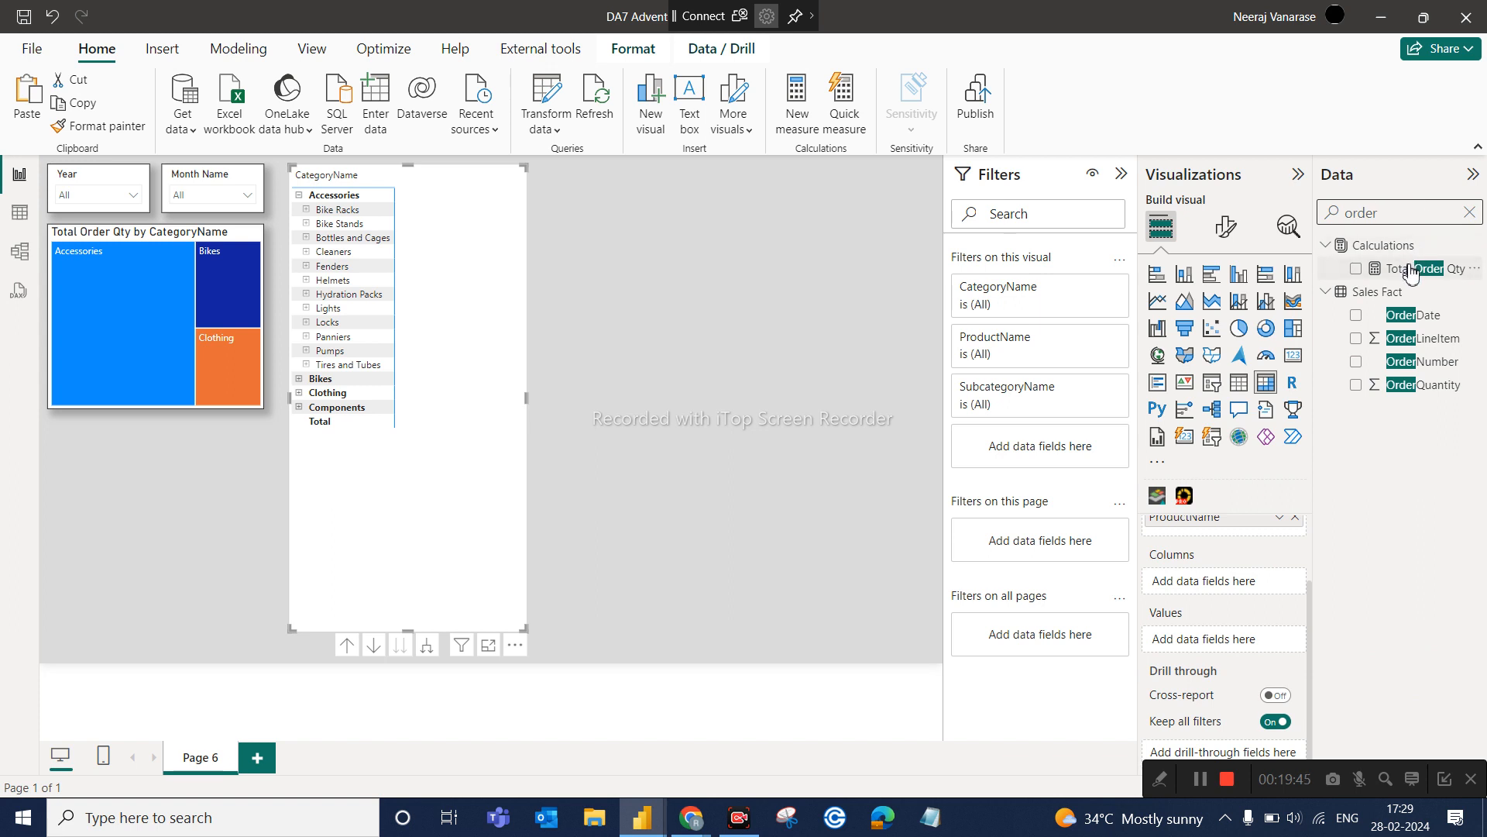
drag(1408, 270, 1243, 639)
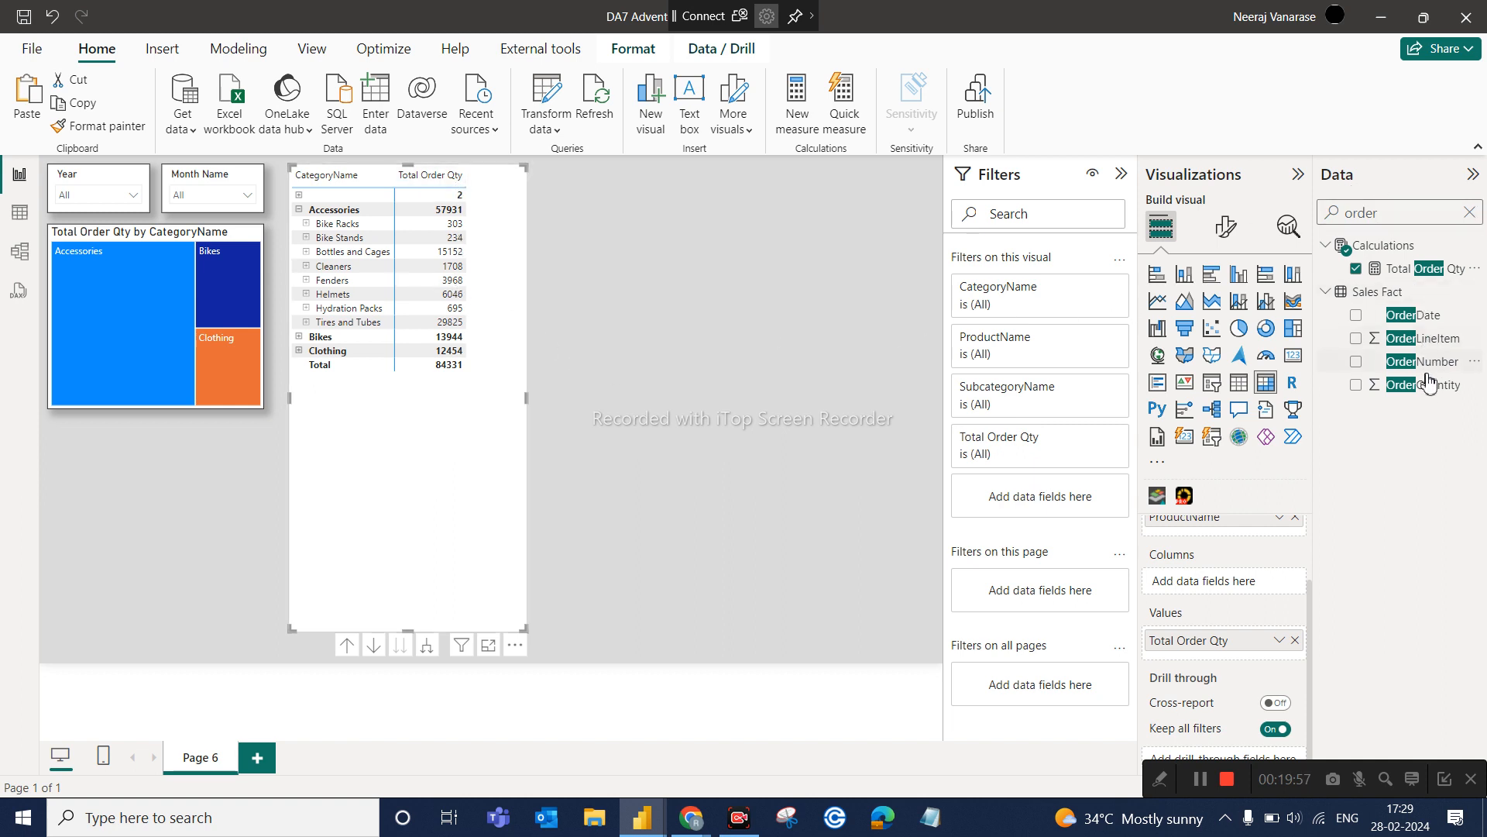
Find the Total Return measure by searching for "tota", add it to the matrix values below Total Order Qty, and make the matrix wider and slightly shorter
double_click(1415, 220)
text(tota)
drag(1432, 326, 1269, 656)
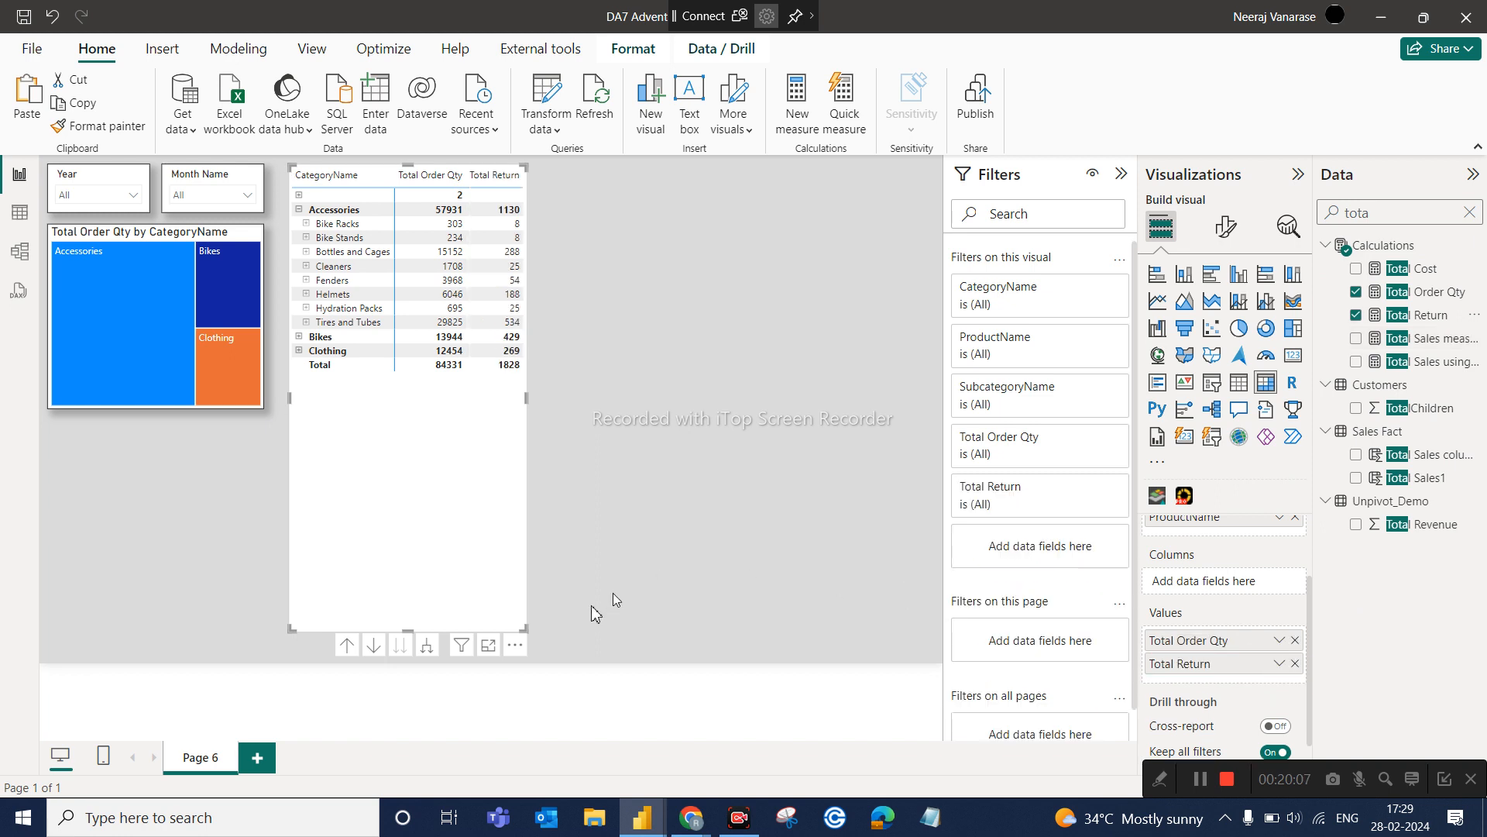
drag(526, 629, 580, 605)
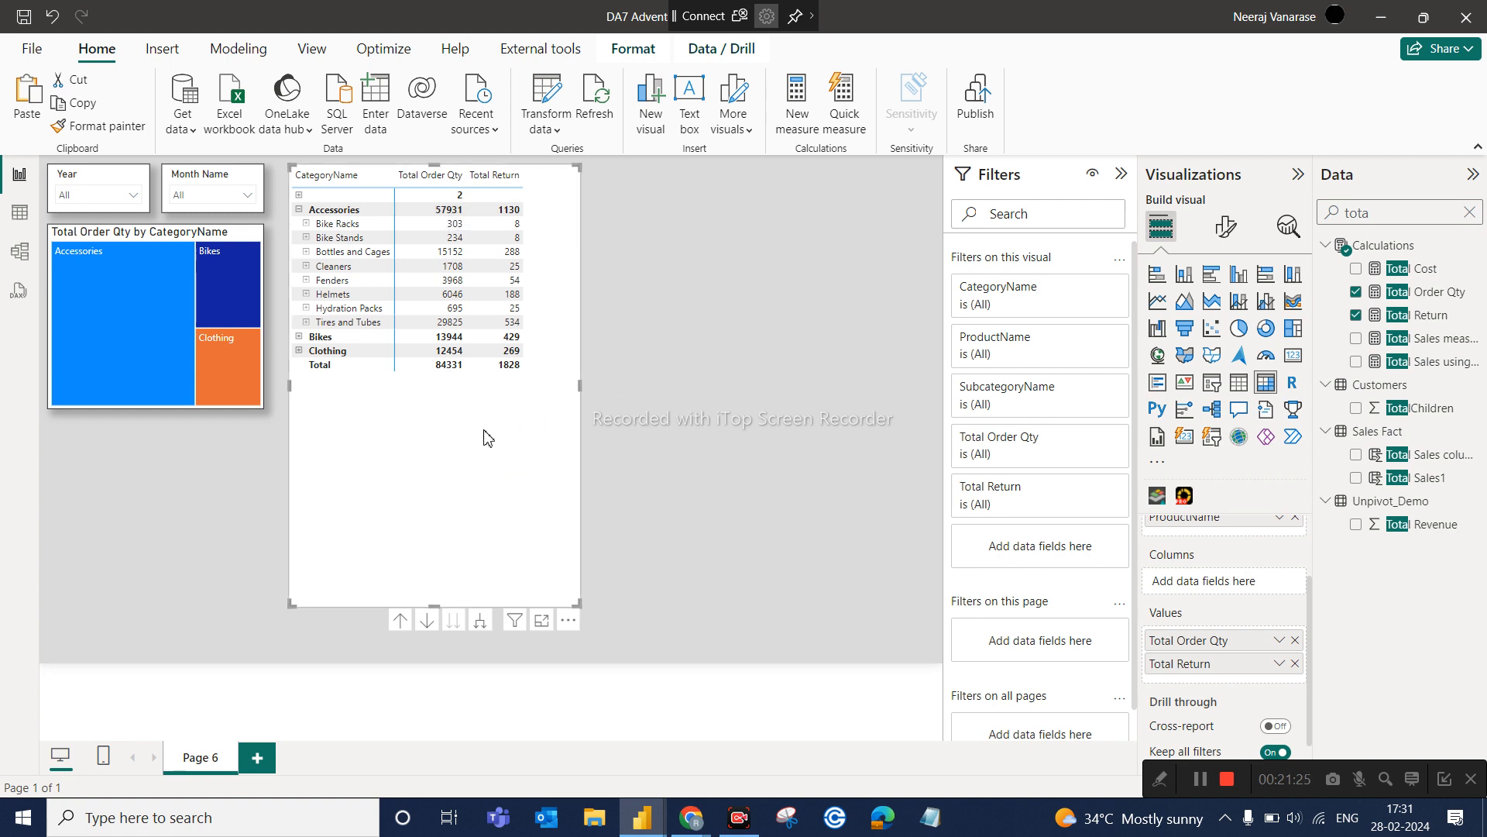
Create a measure in the Calculations table with the formula Return % = [Total Return]/[Total Order Qty]
click(1472, 246)
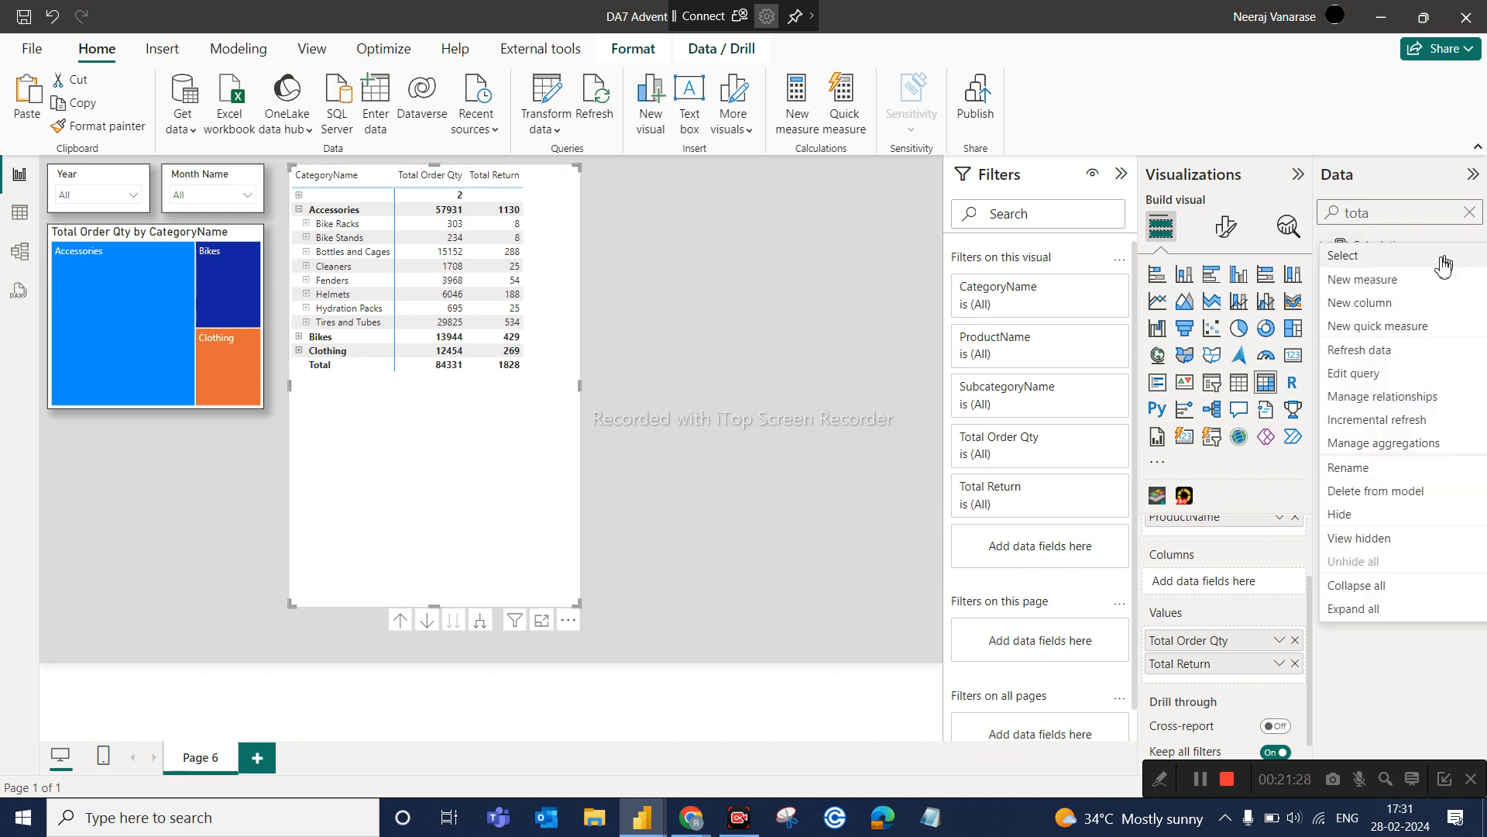
click(1395, 282)
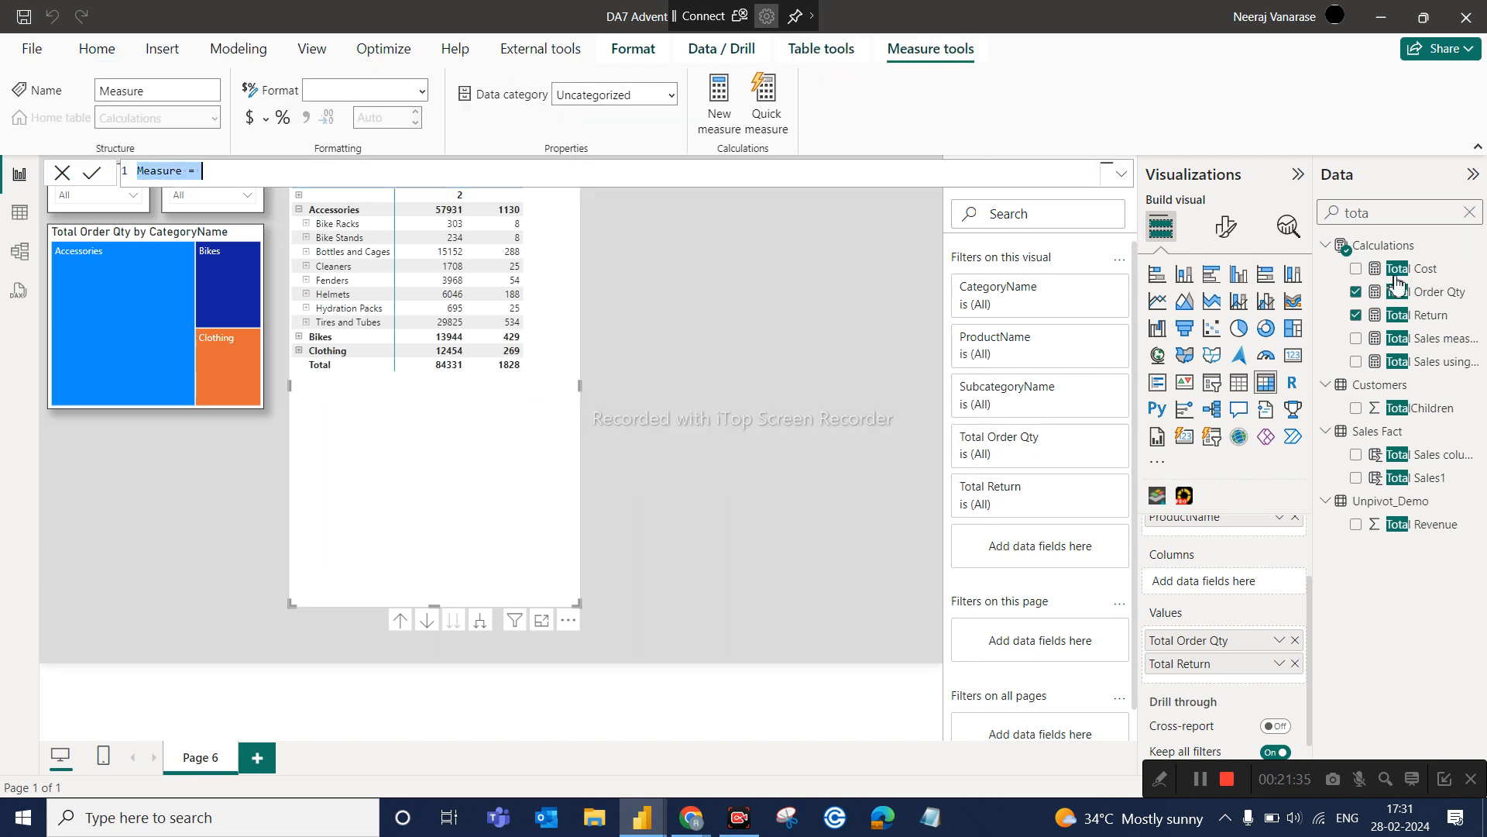
text(Return % =)
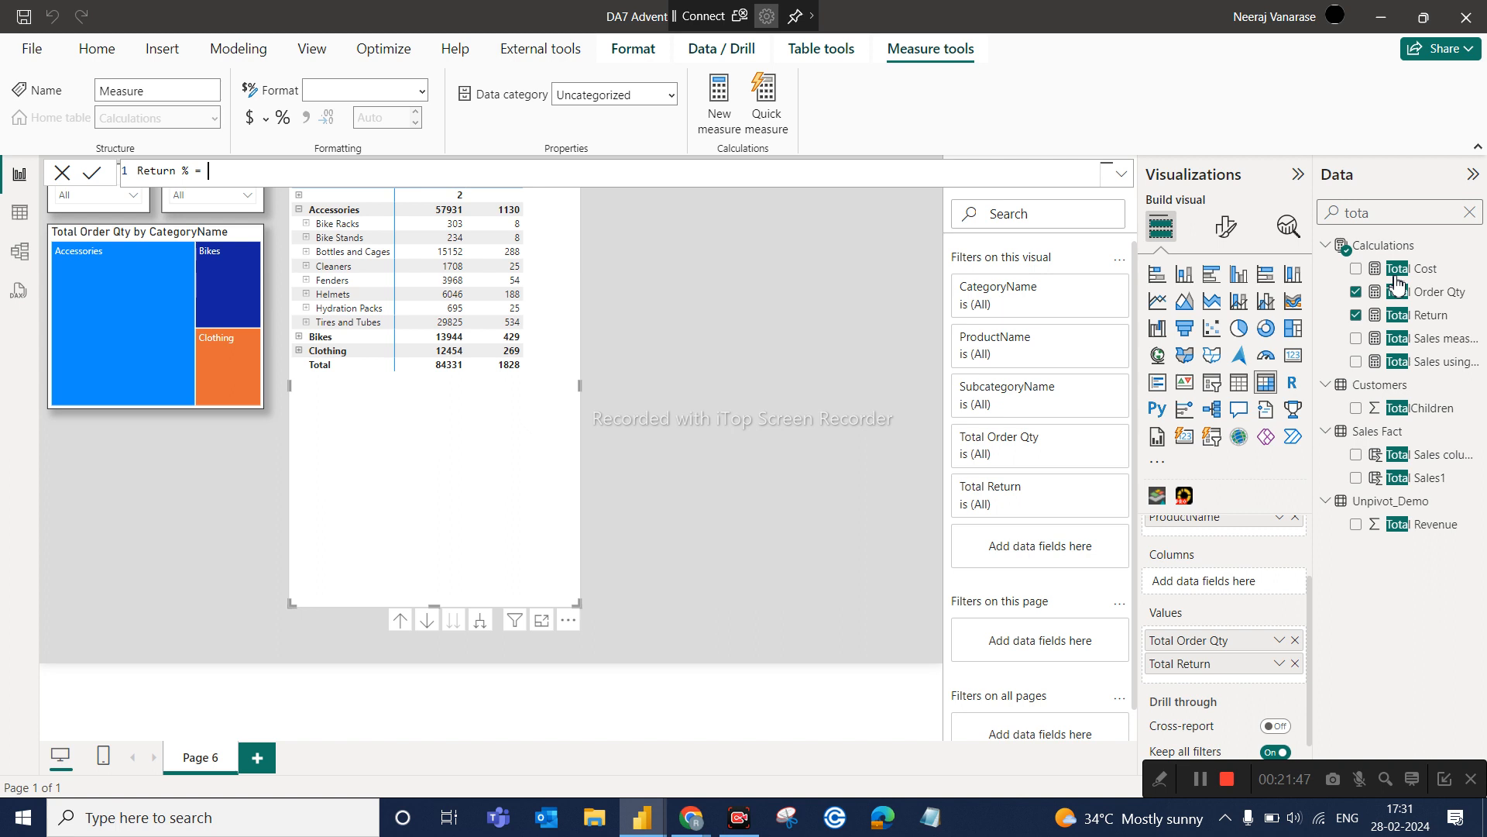
text(tota)
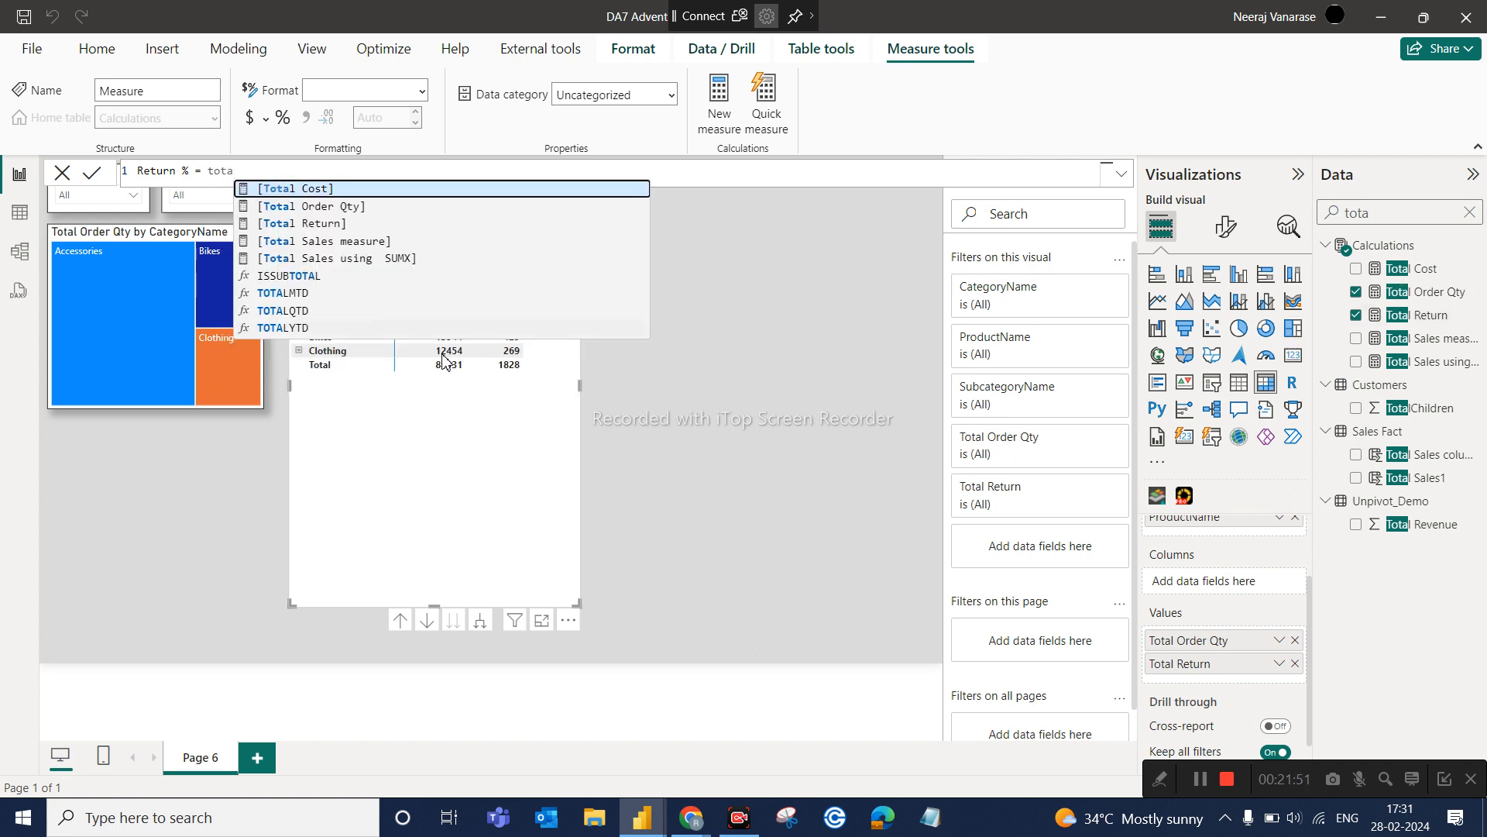
click(302, 224)
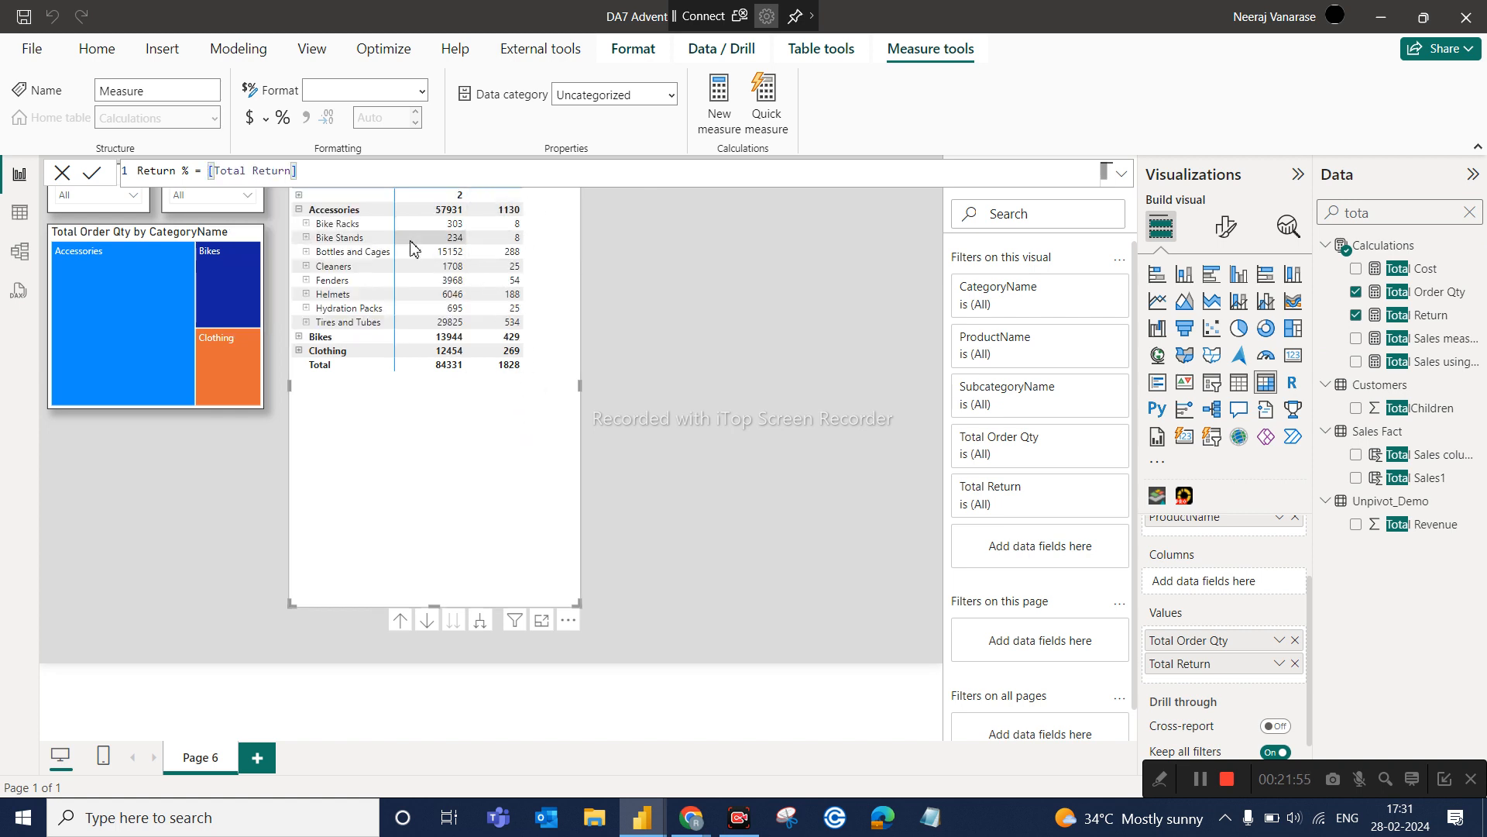
text(/tota)
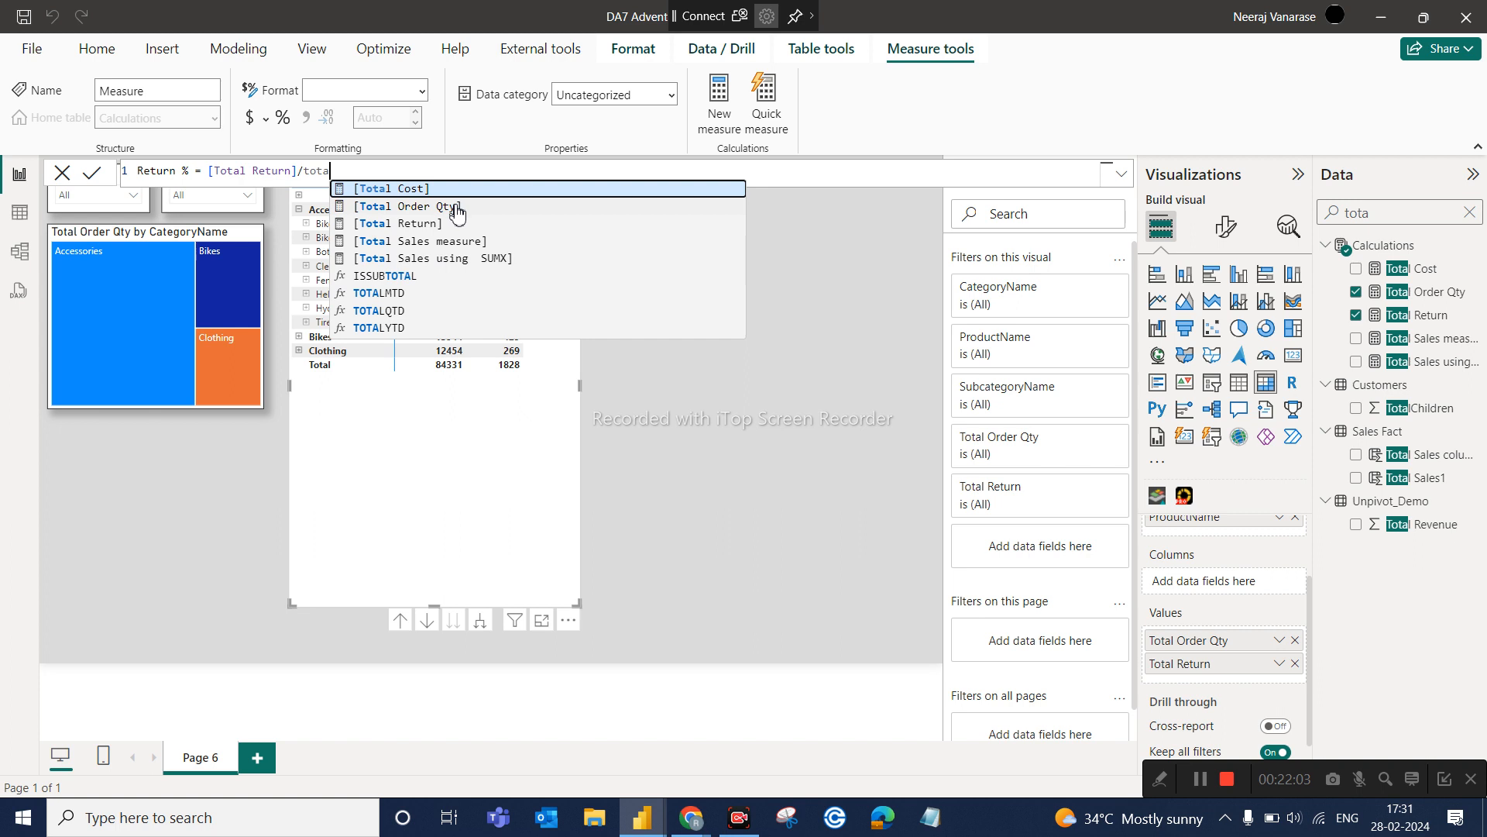
click(457, 207)
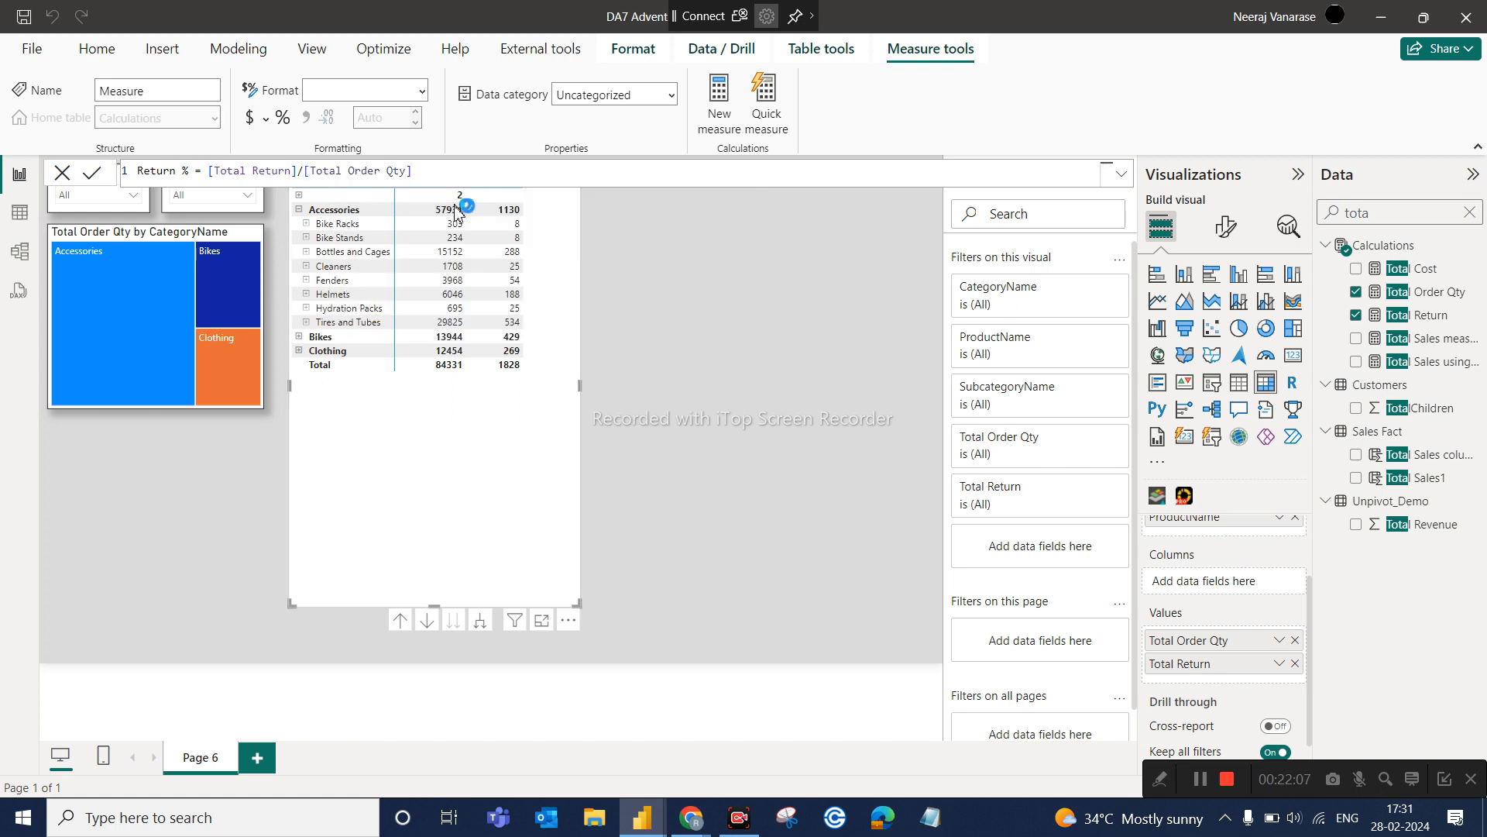
key(Return)
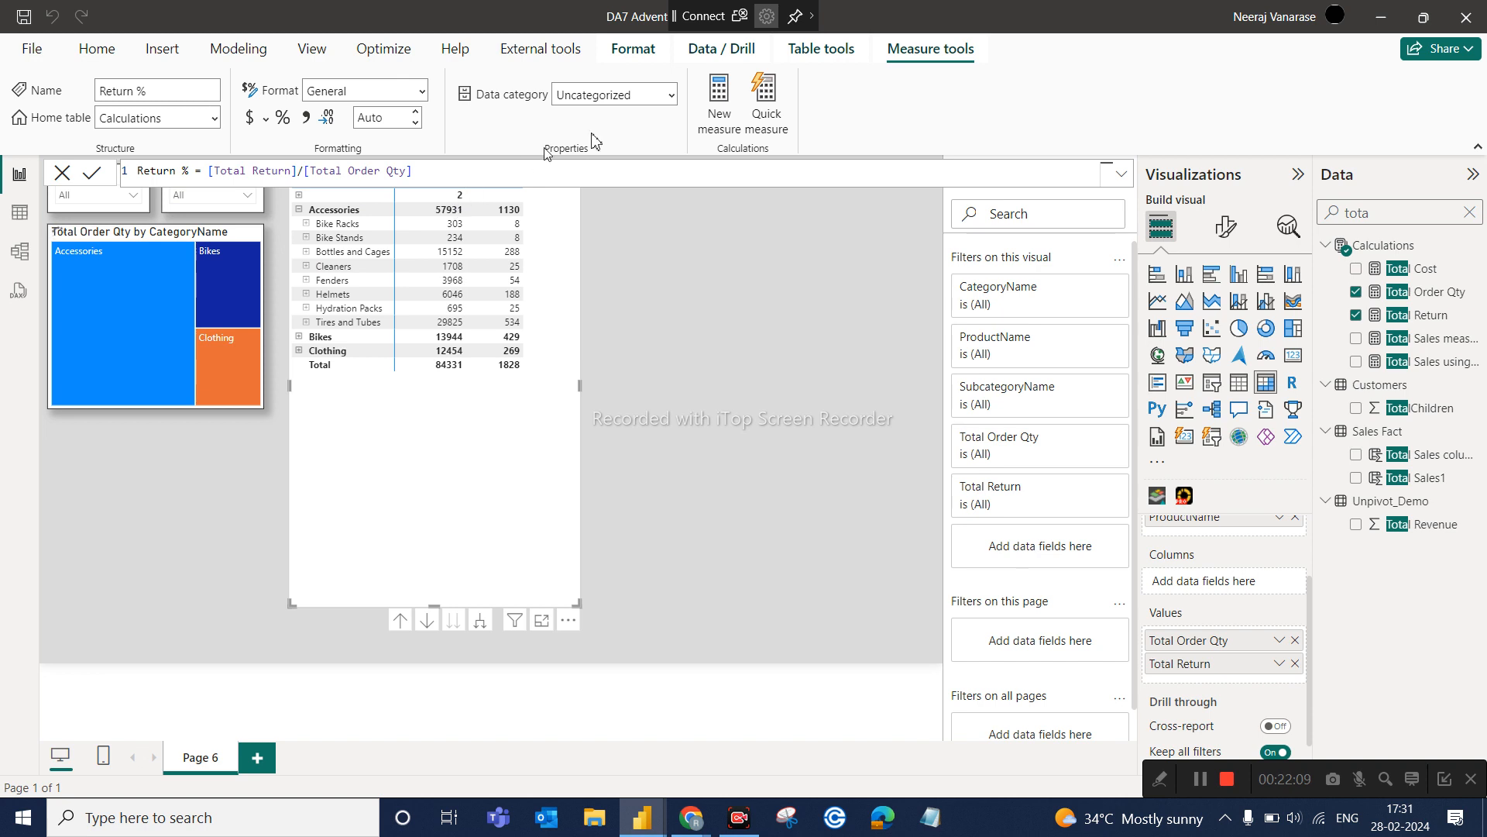
Move the matrix down slightly, clear the field search, add the Return % measure to the matrix, and widen it to fit
drag(441, 515, 465, 564)
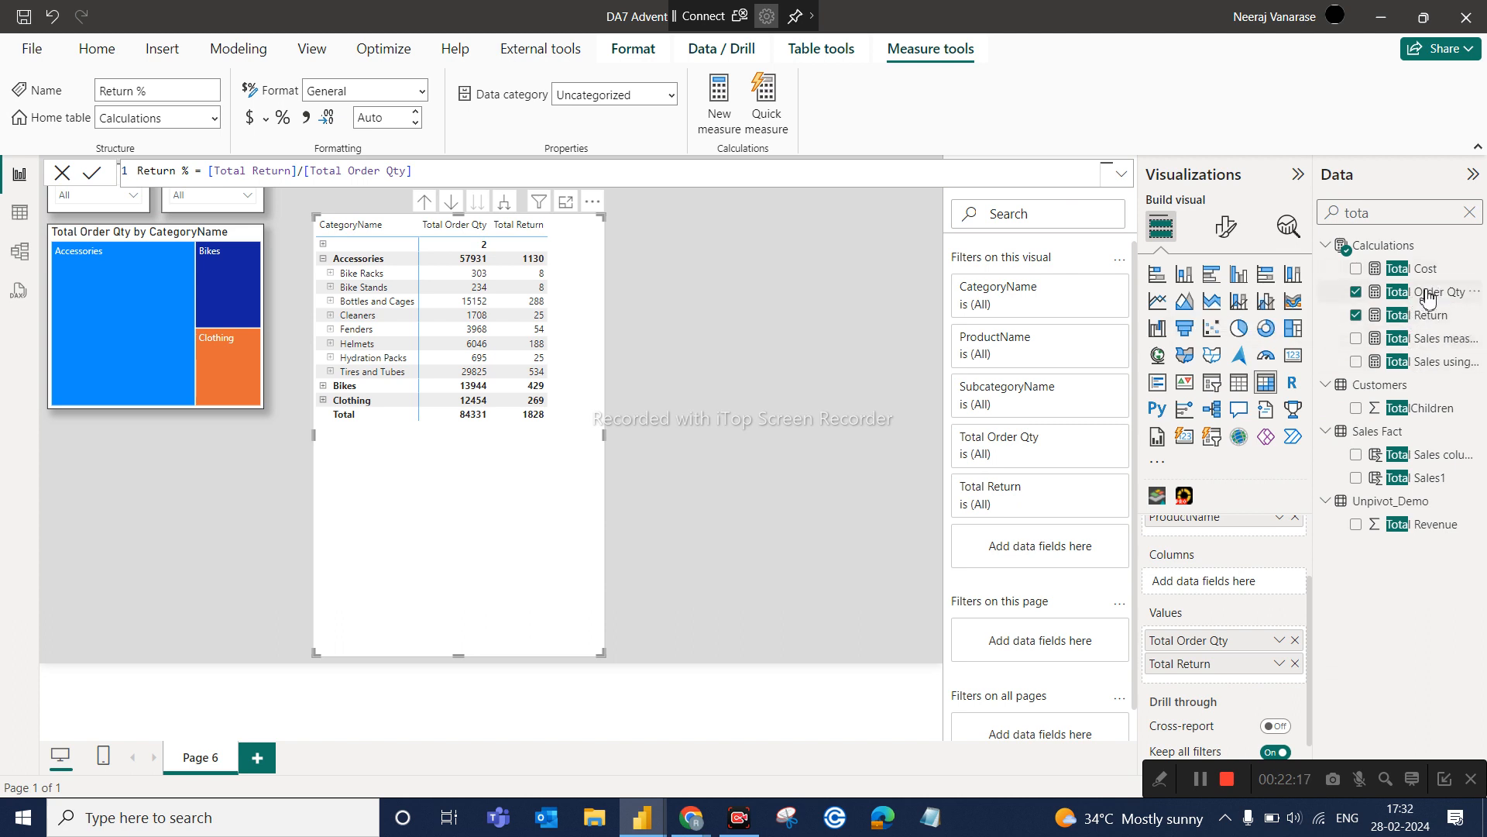
click(825, 234)
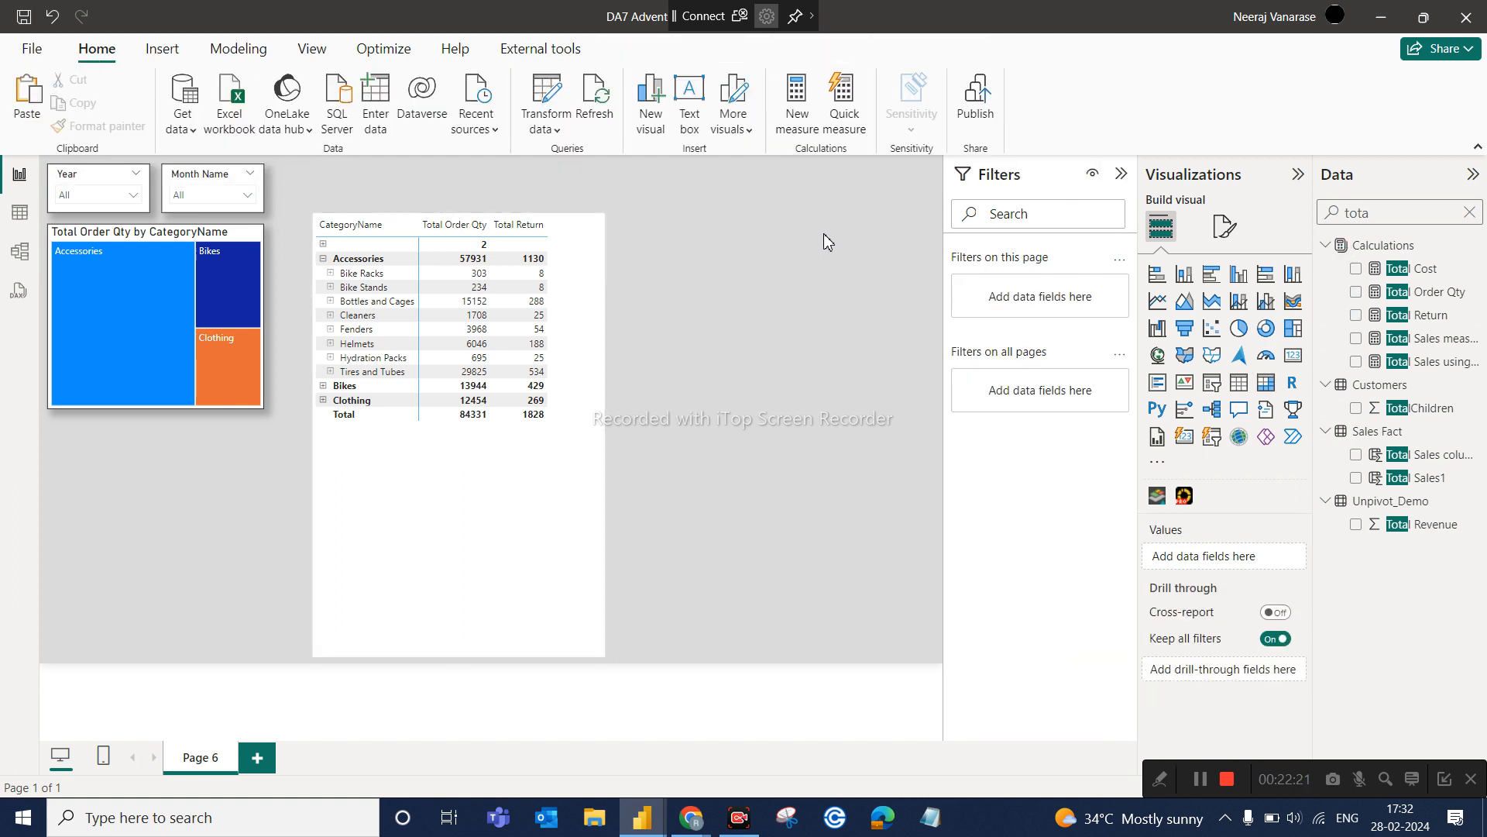
click(1471, 217)
drag(1409, 327, 588, 567)
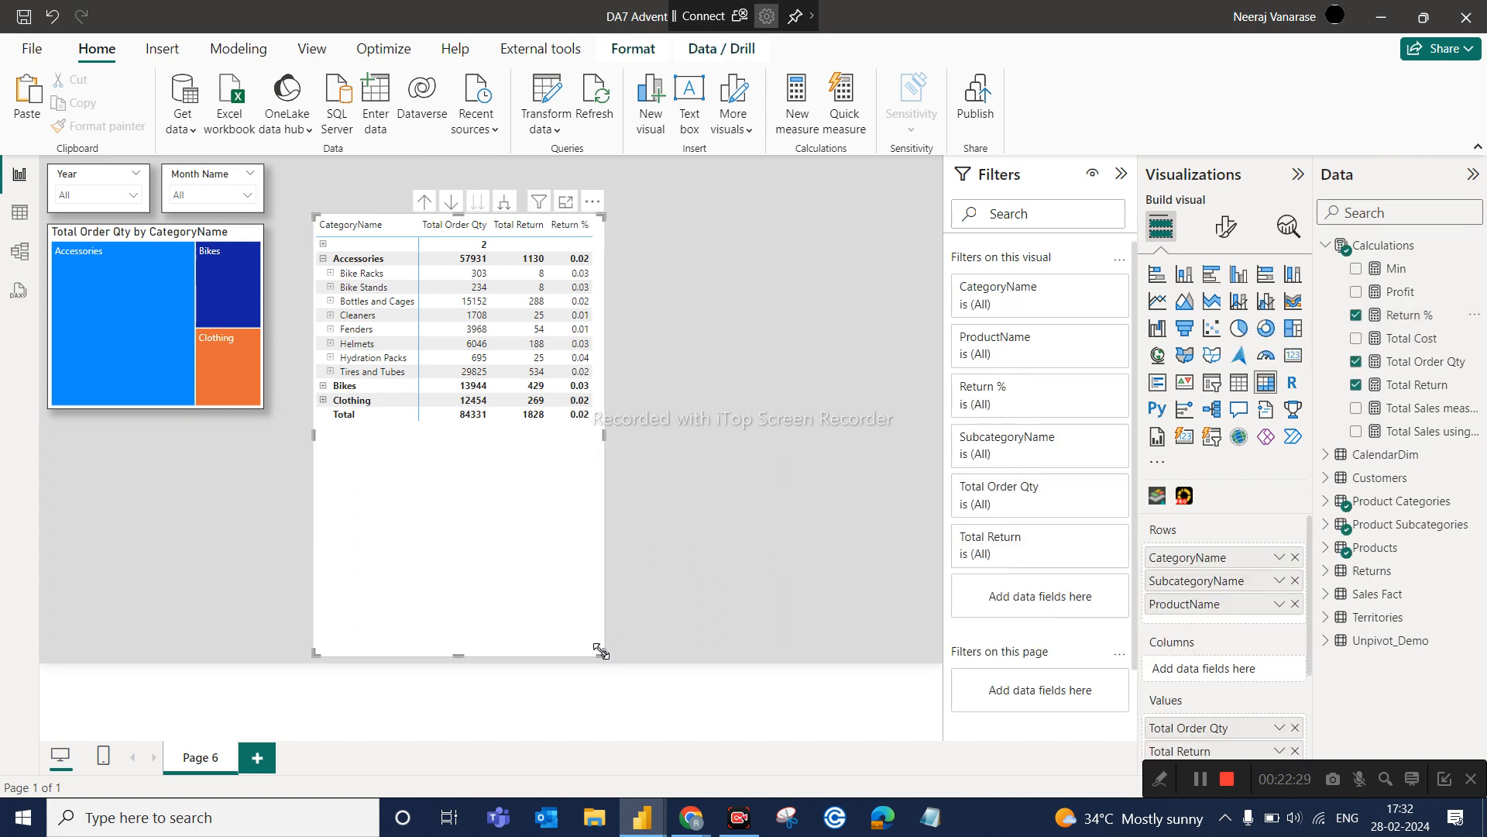
drag(601, 651, 623, 627)
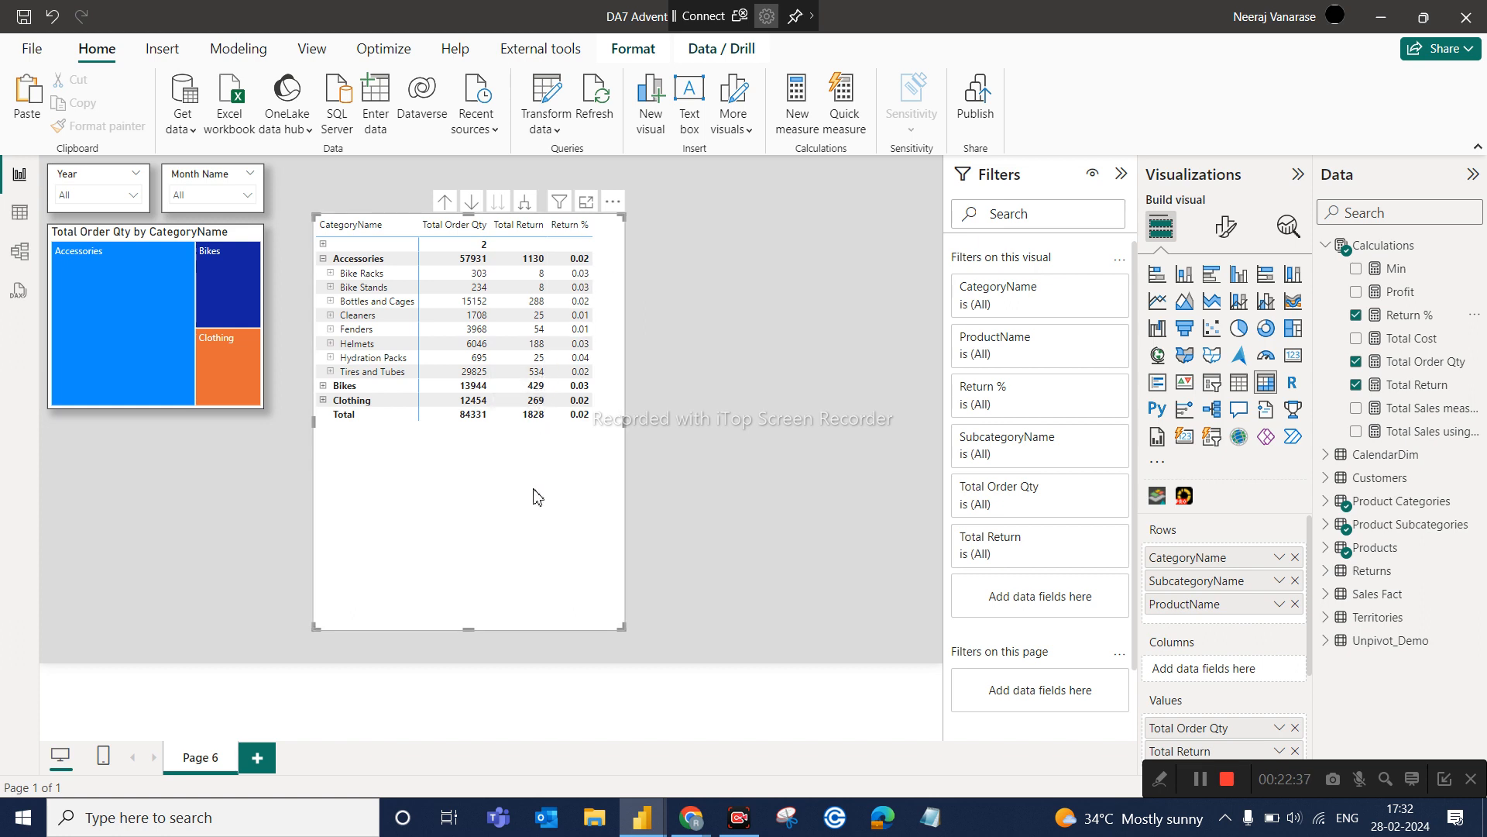
Format the Return % measure as a percentage
click(1420, 324)
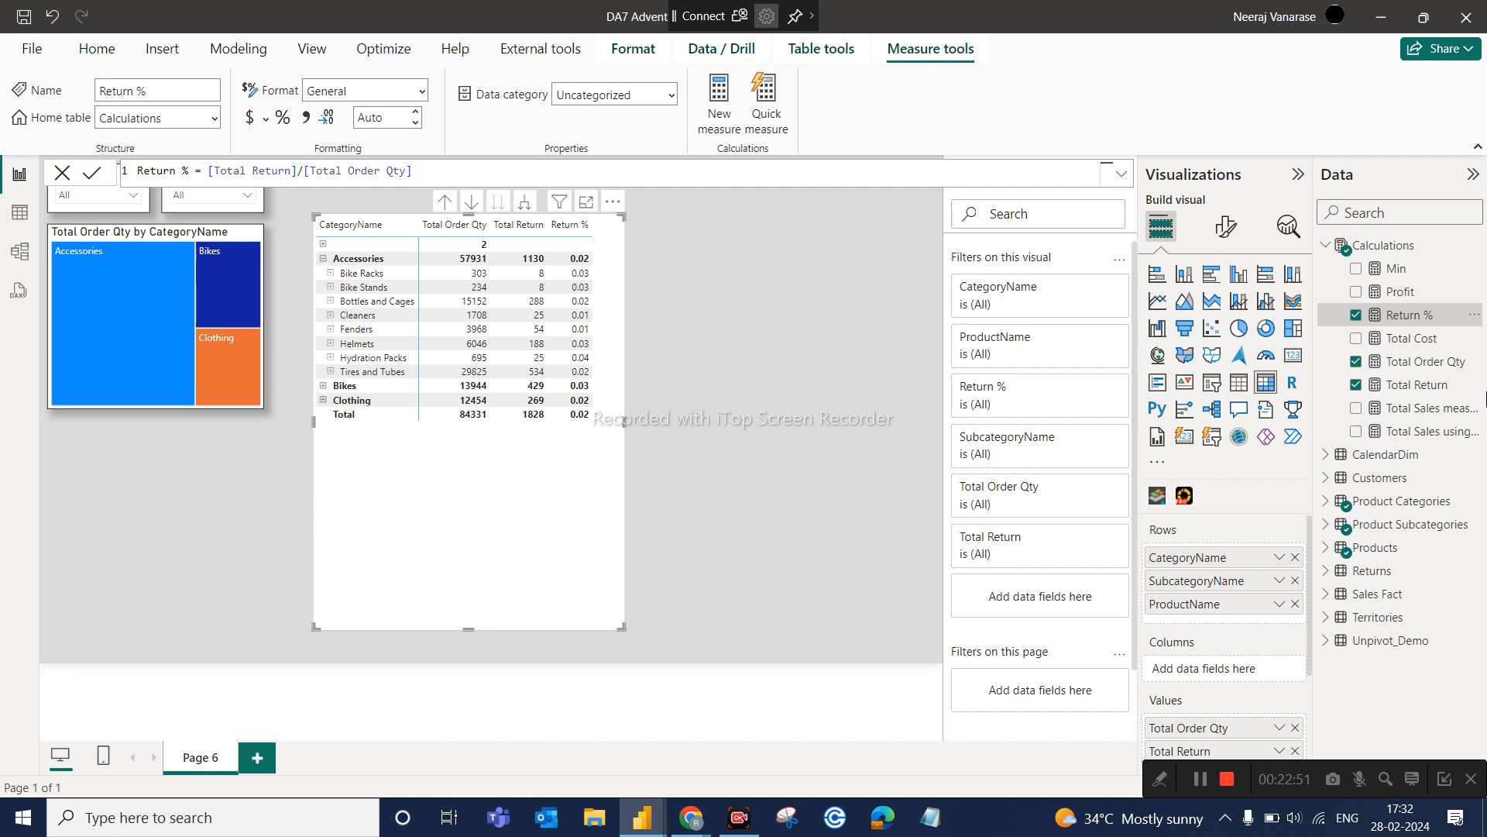
click(285, 118)
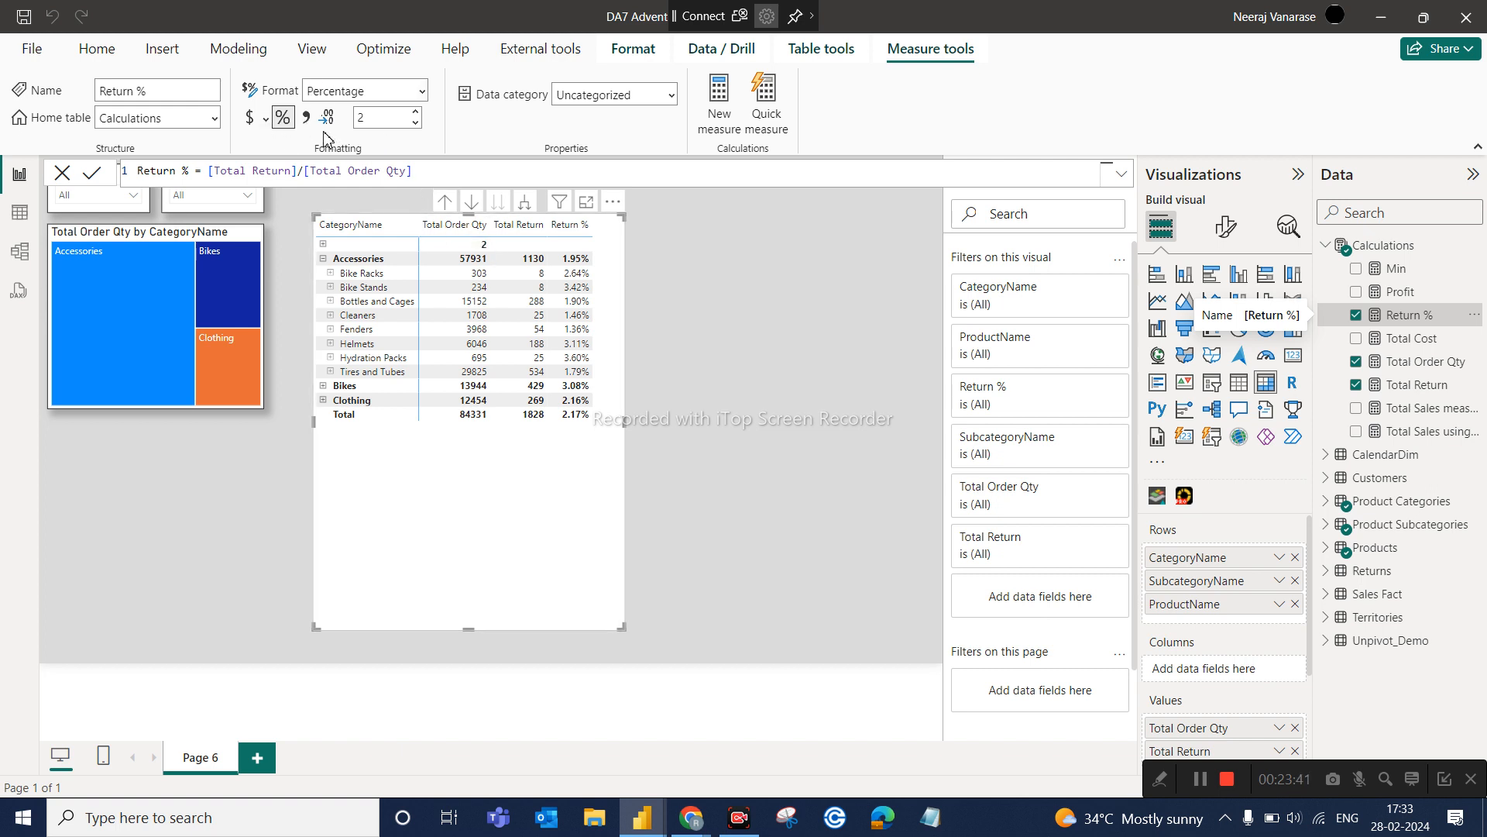
click(265, 119)
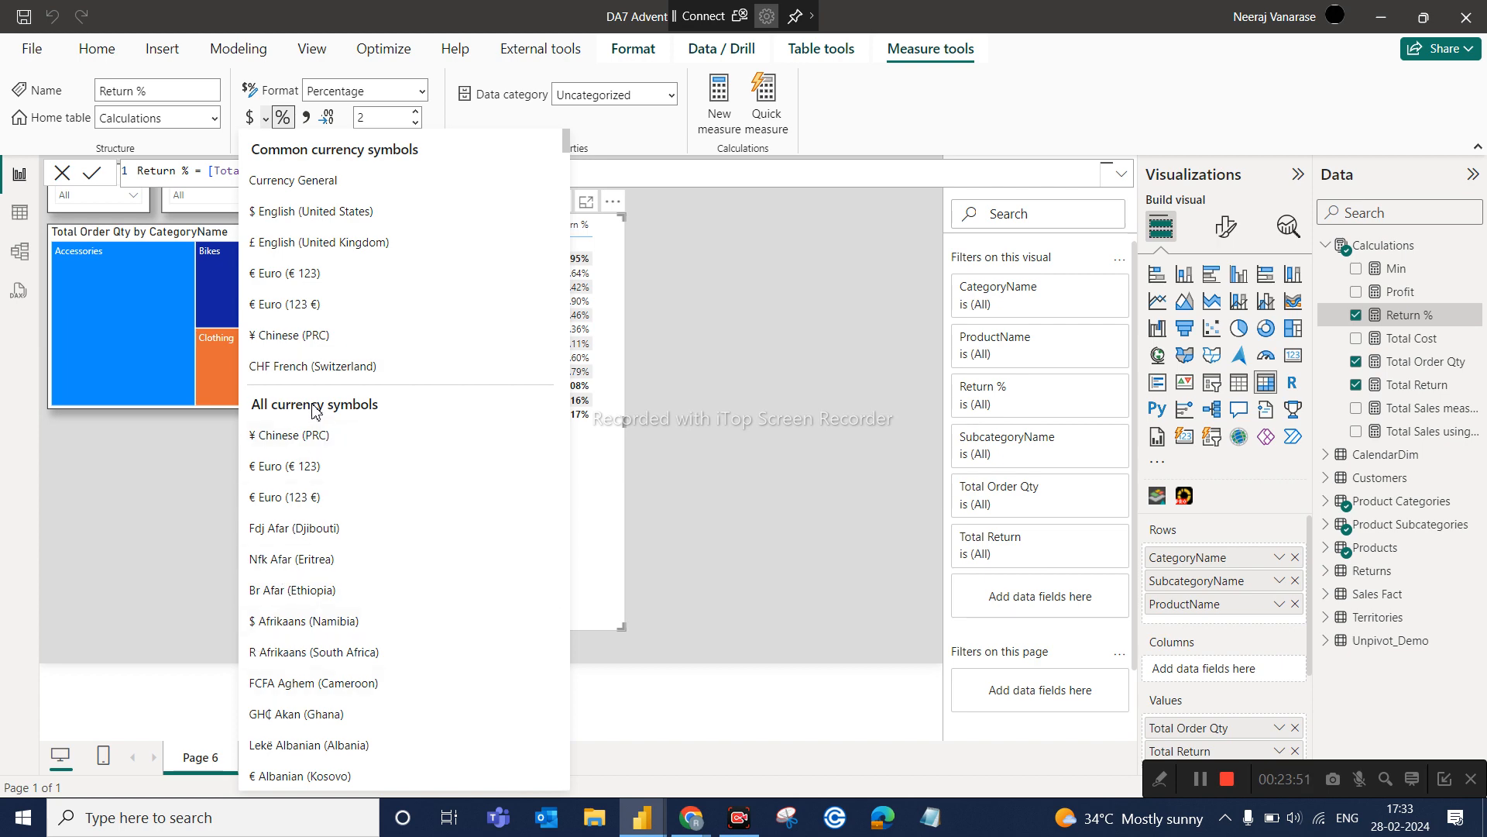
scroll(336, 531, down, 5)
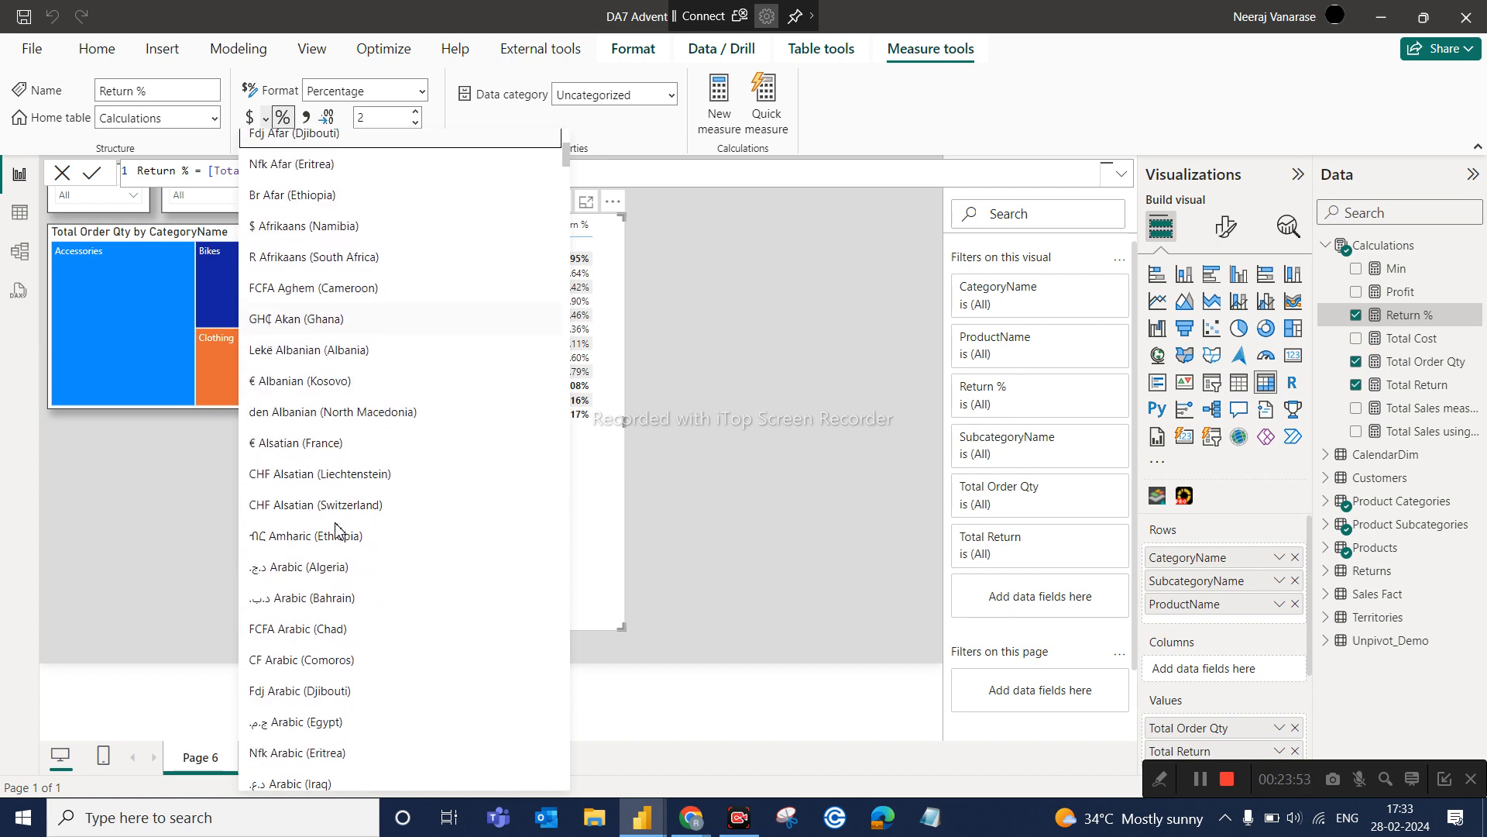
scroll(336, 534, down, 1)
click(615, 556)
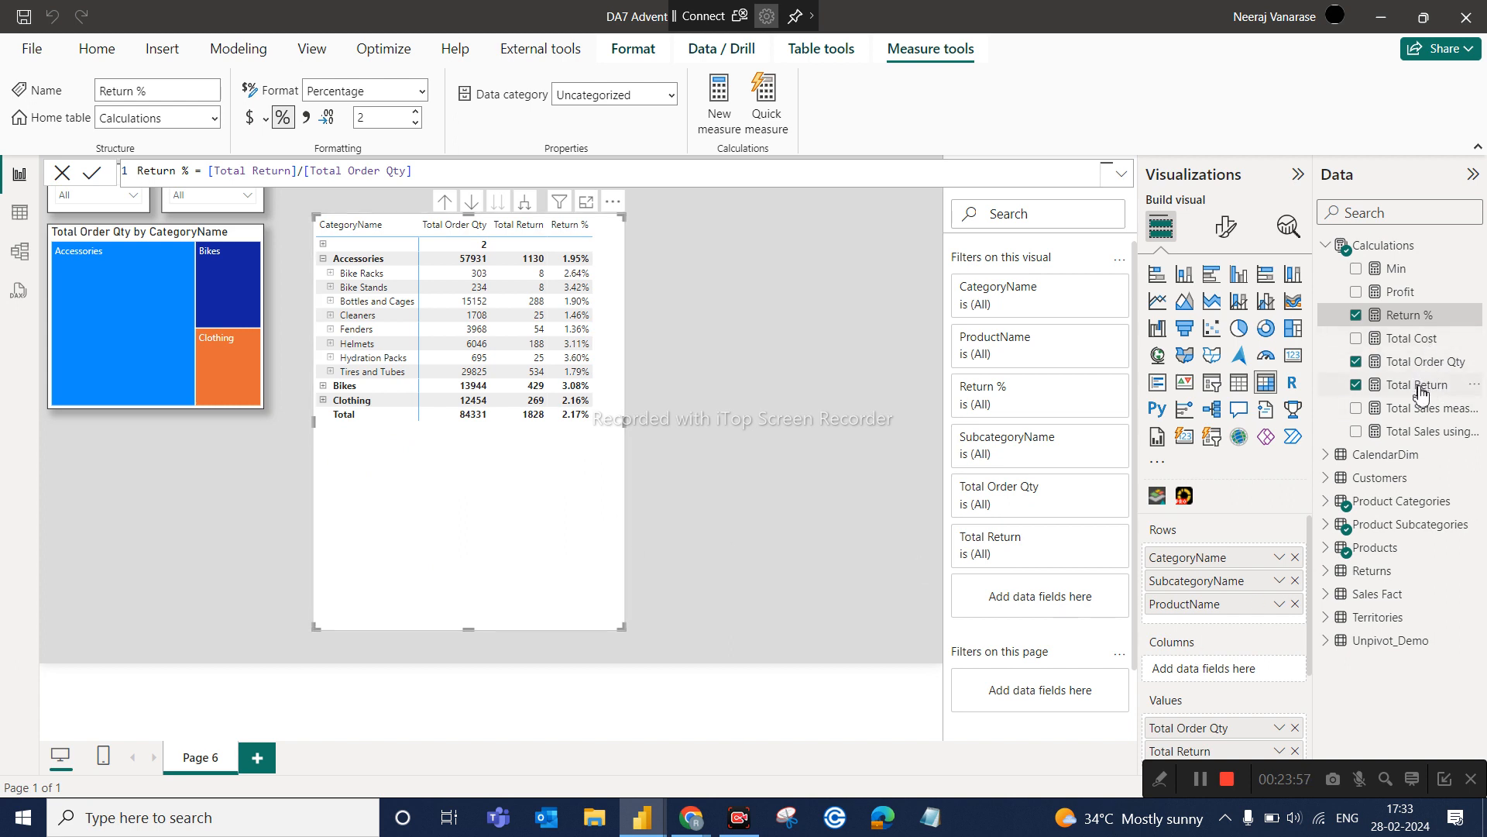
Add Total Sales using SUMX to the matrix values below Total Order Qty and format the measure as $ English (United States) currency
drag(1423, 431, 1255, 754)
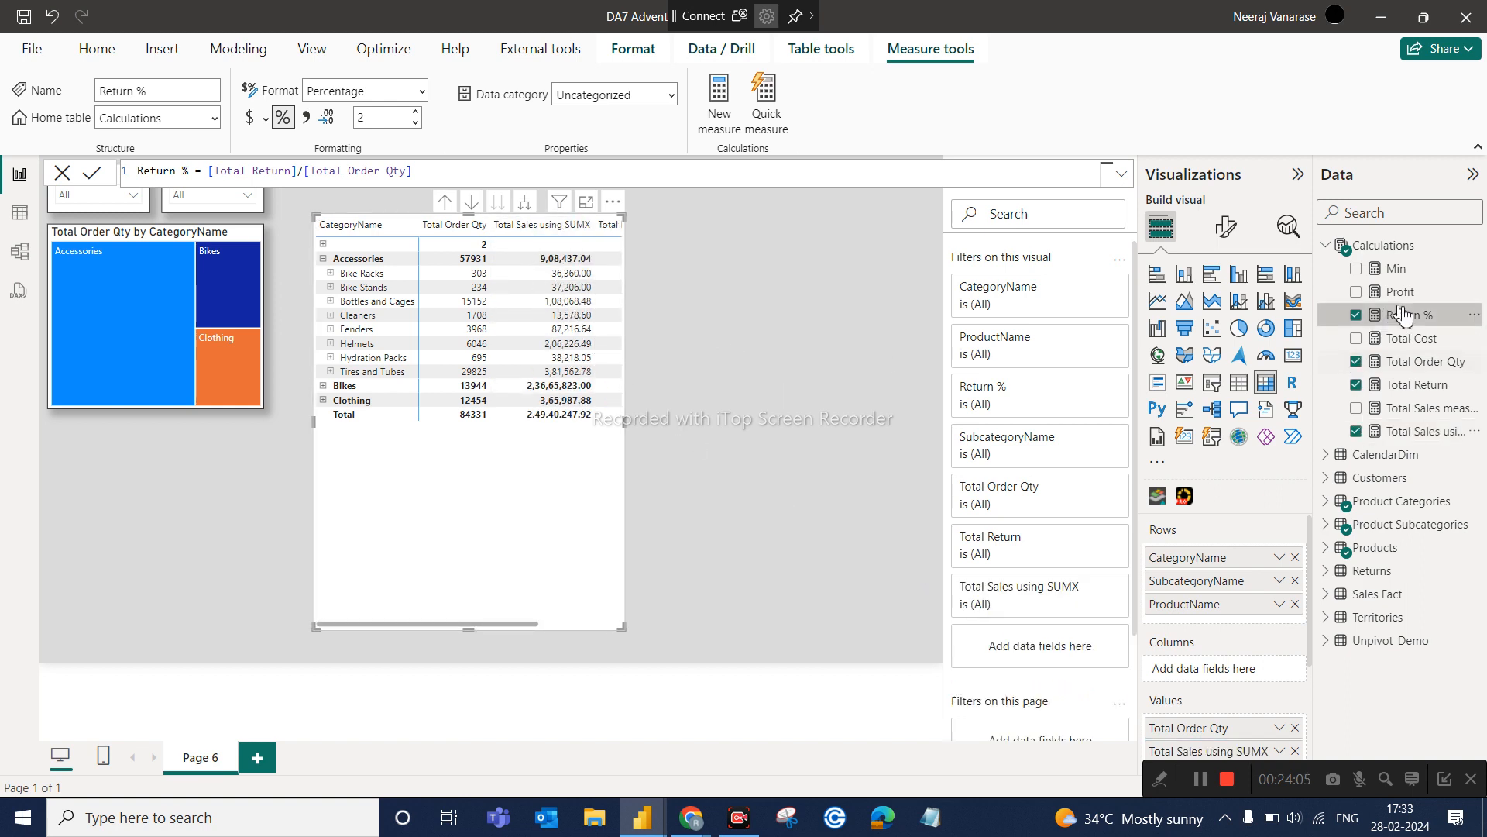
click(1420, 431)
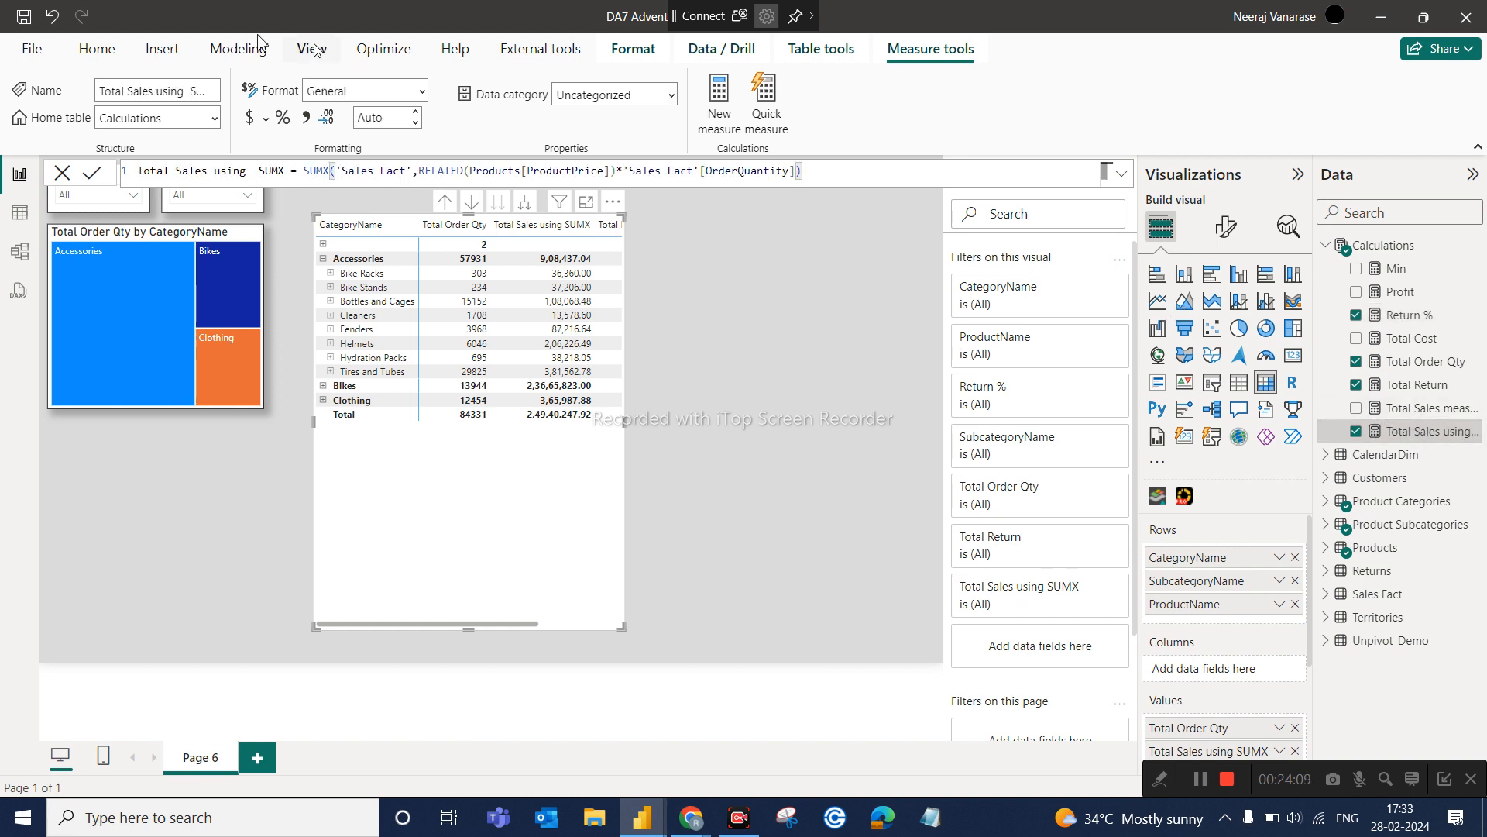
click(267, 120)
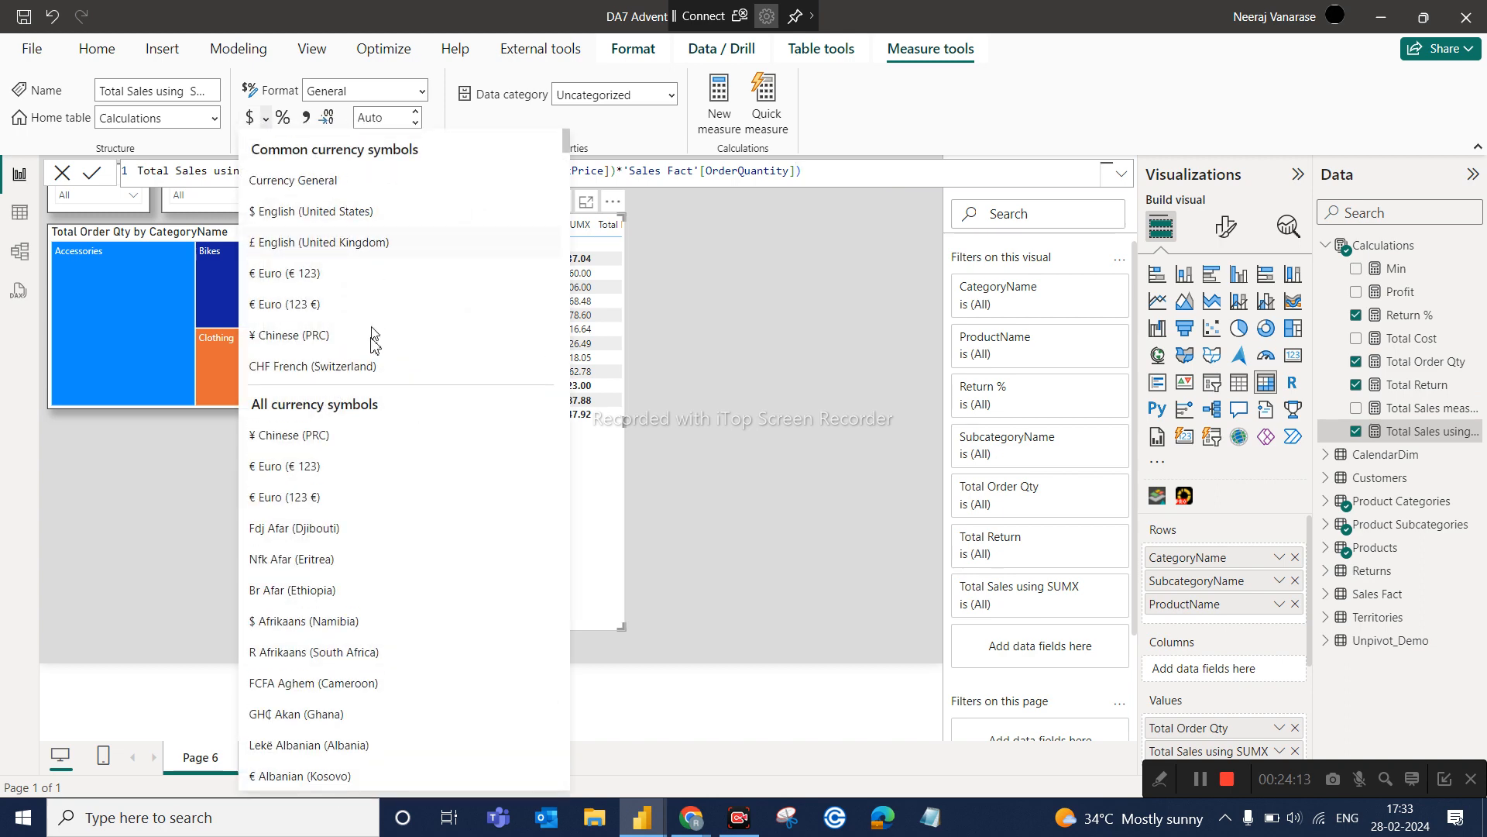
click(339, 224)
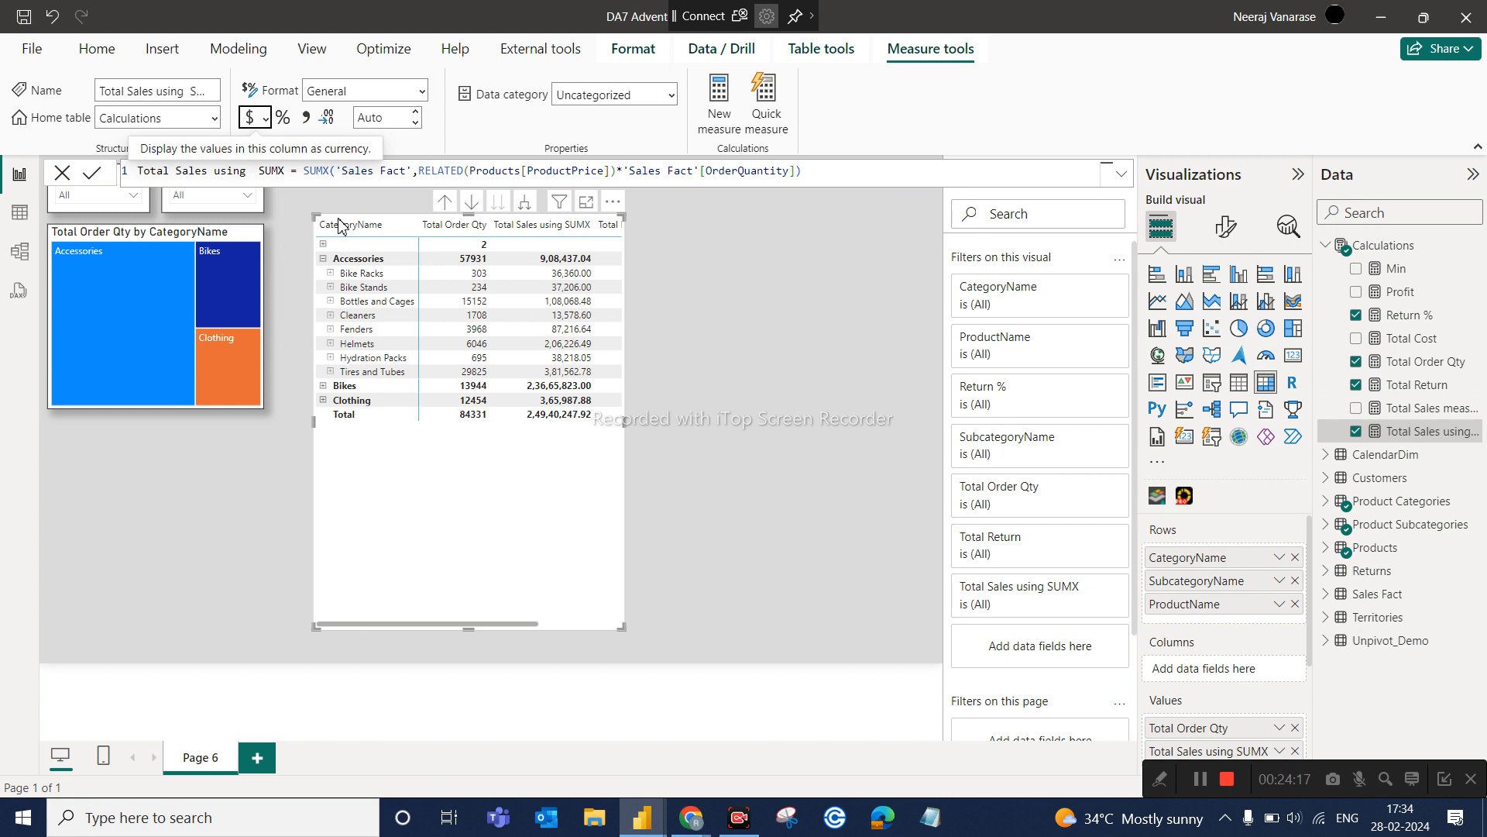
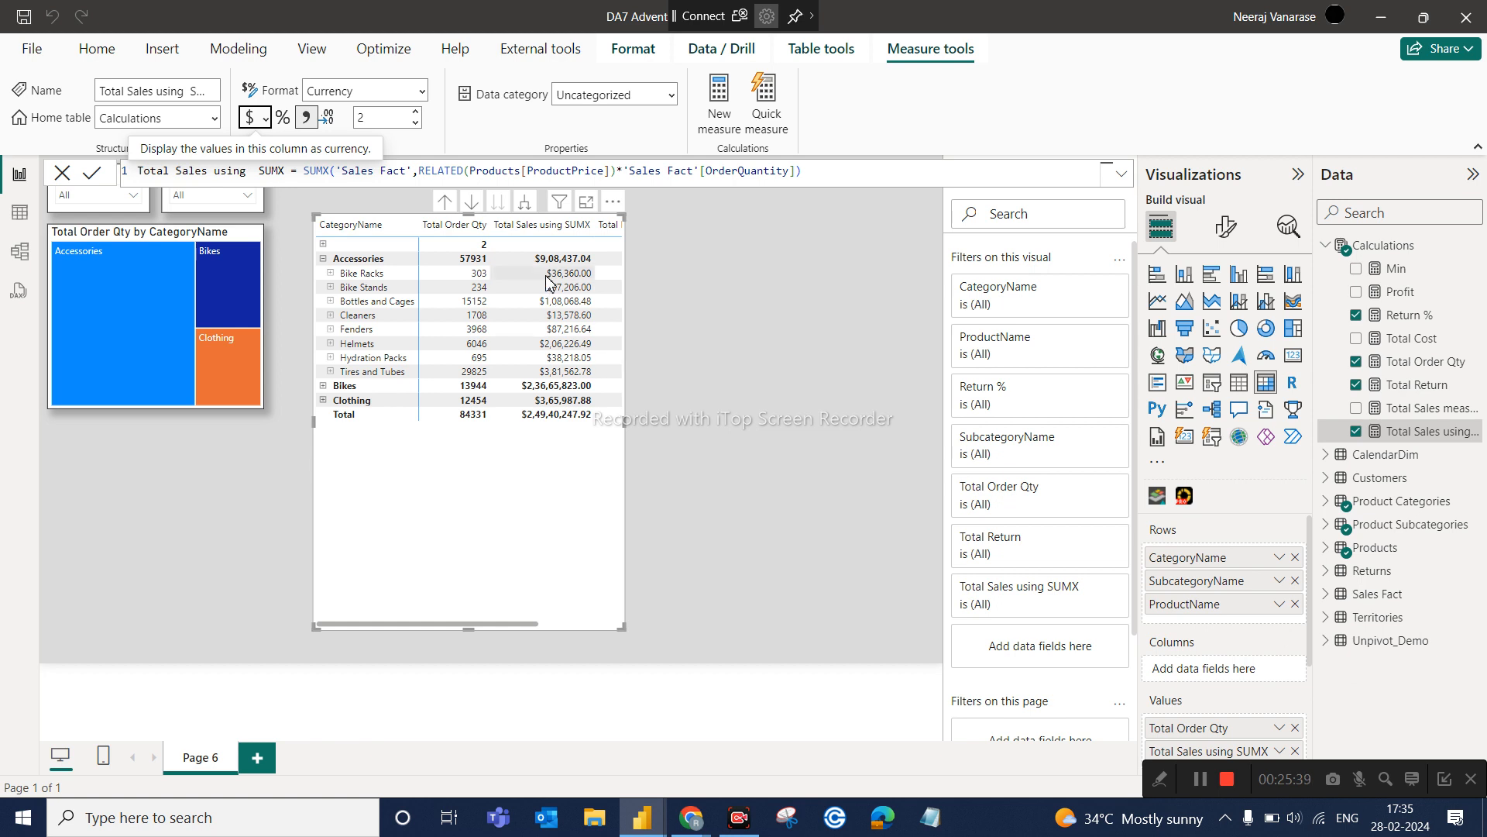
Format the Total Sales using SUMX measure as Currency General and browse the list of other available currency symbols
click(266, 124)
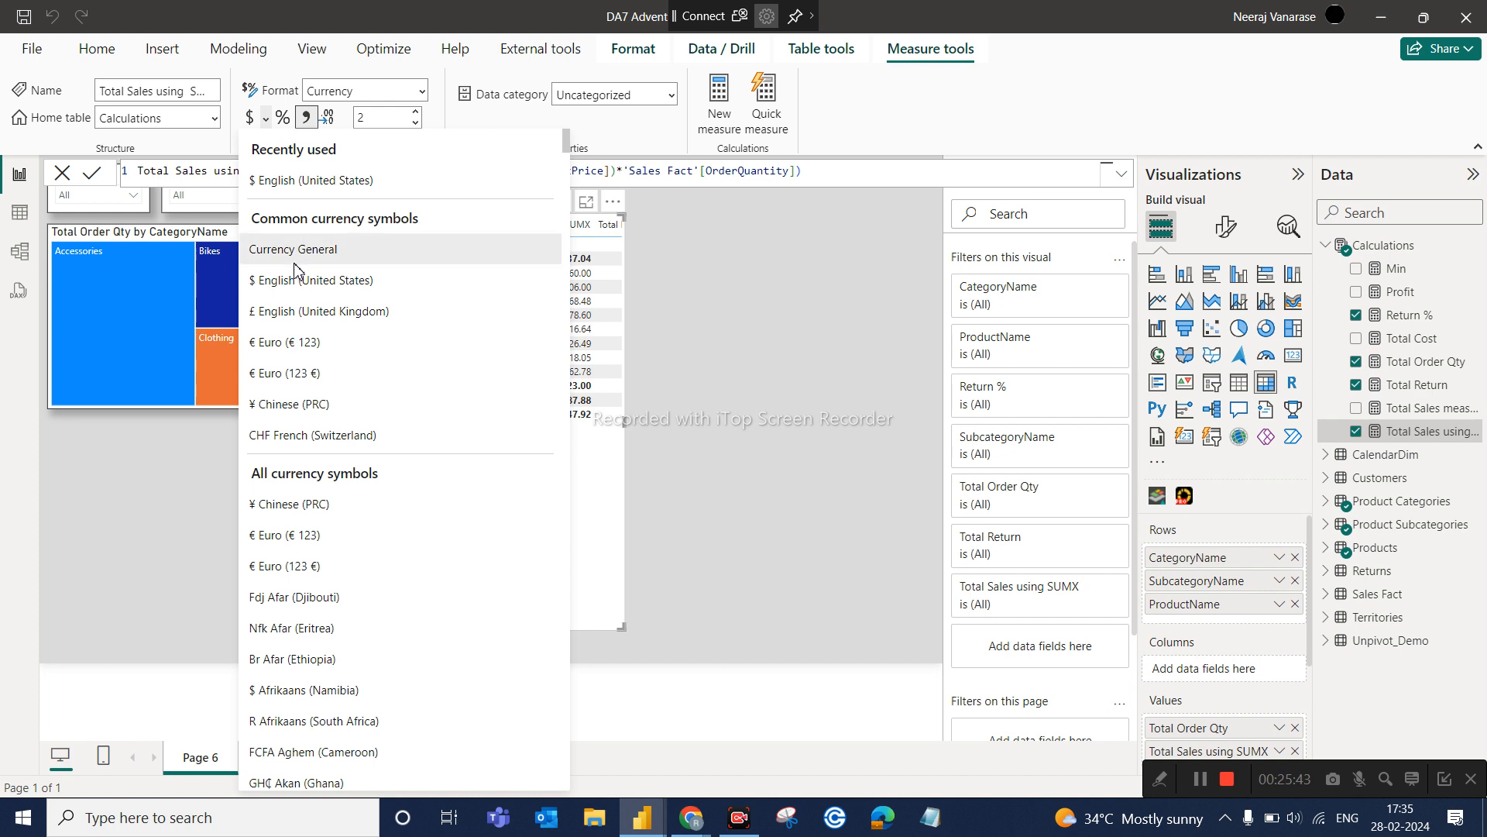
click(294, 249)
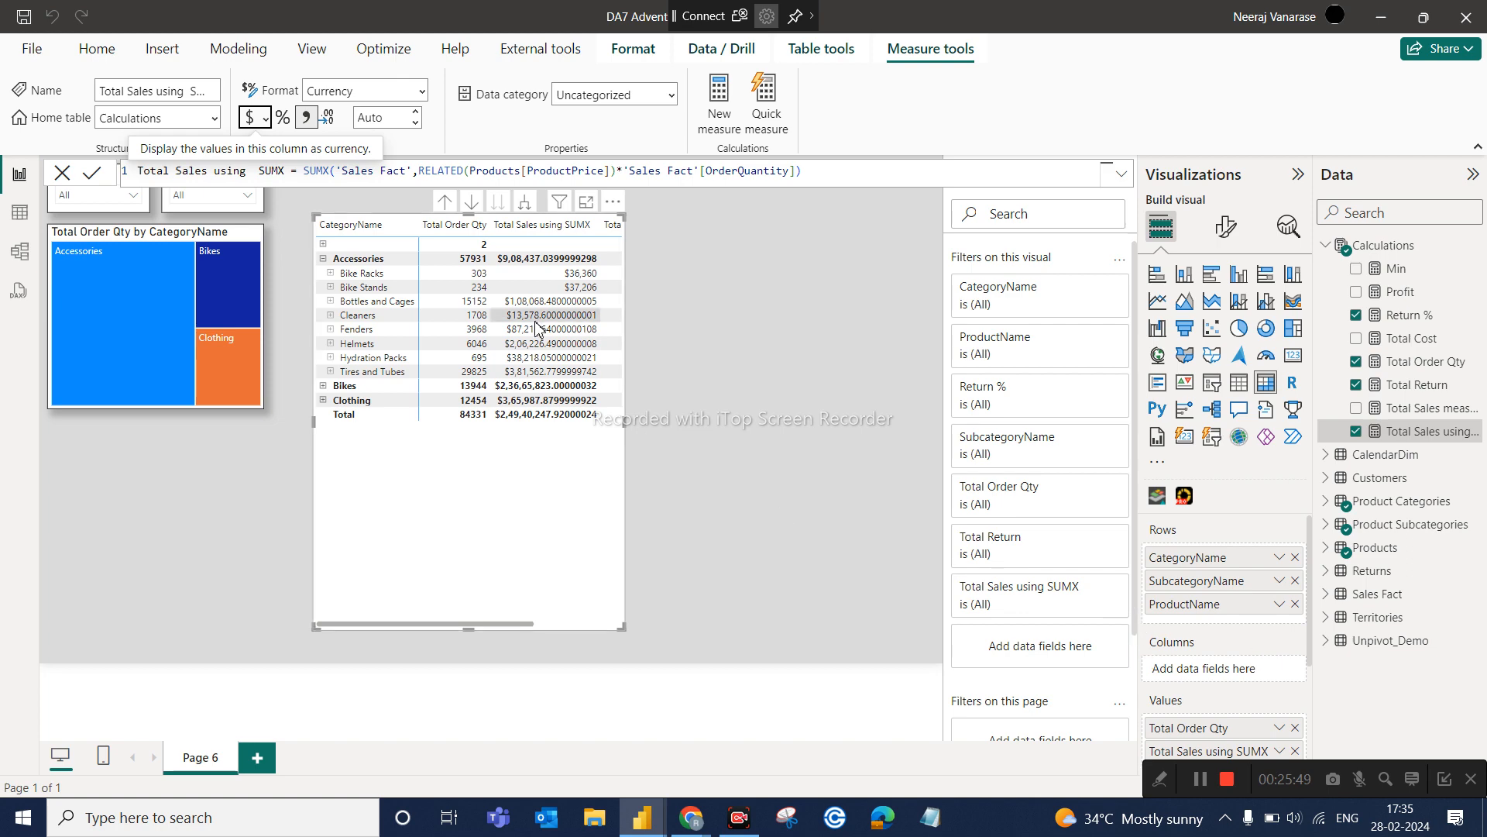
click(265, 120)
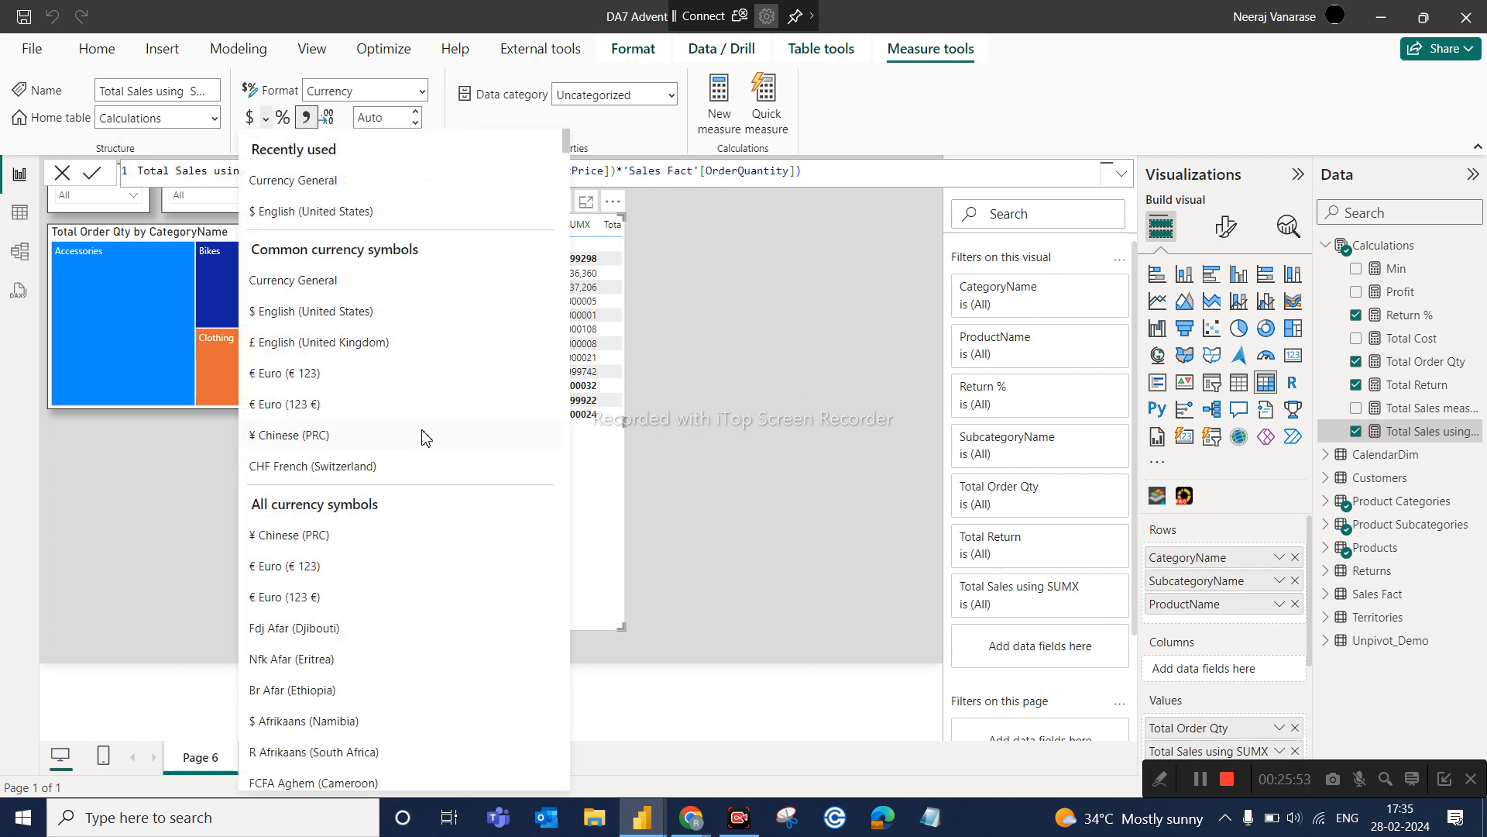
scroll(345, 503, down, 3)
scroll(345, 504, down, 11)
scroll(345, 504, down, 9)
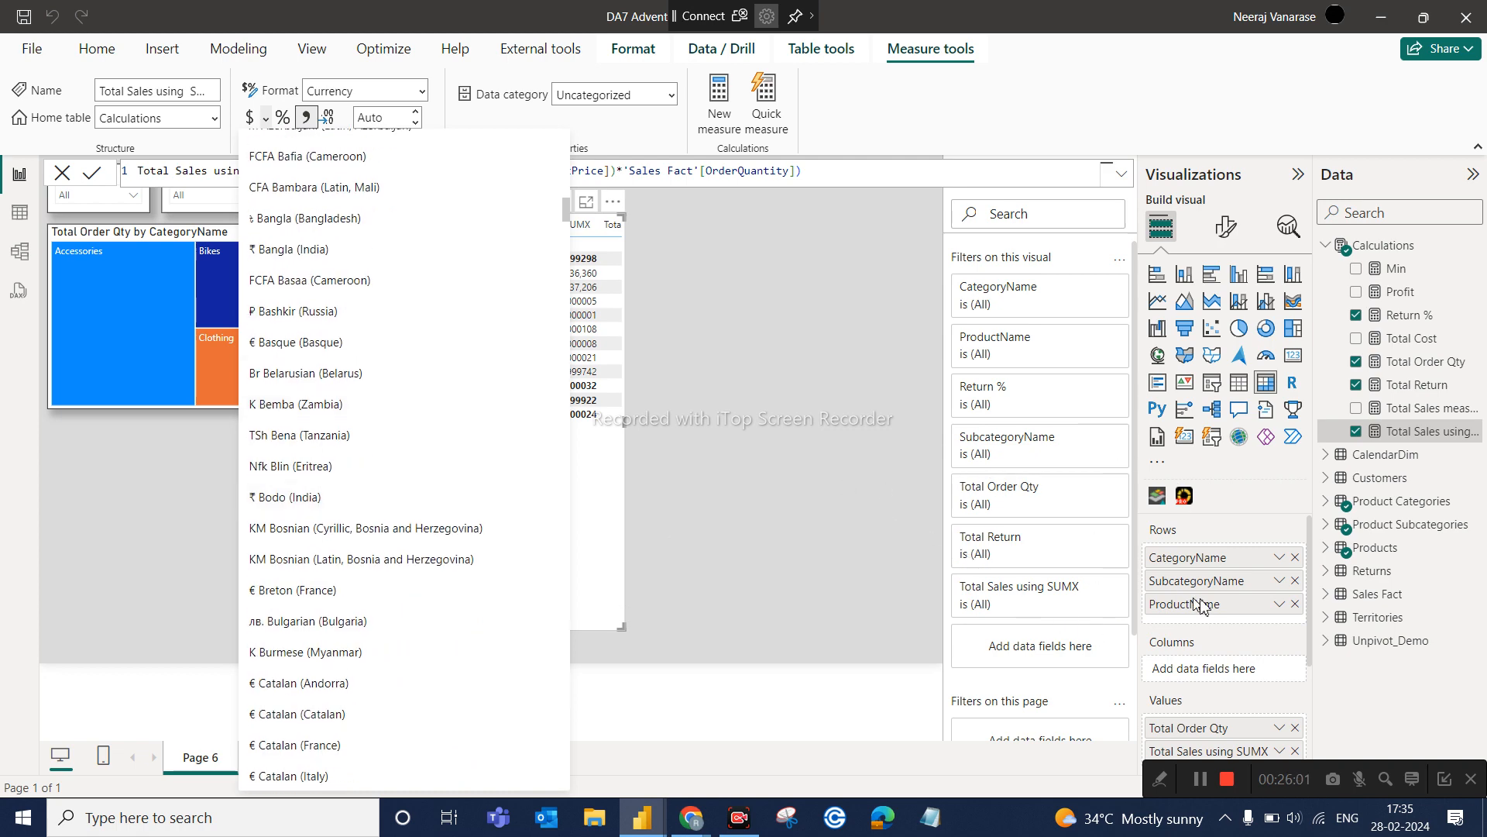
Remove Total Sales using SUMX from the matrix values, move the matrix up beside the treemap and make it shorter
click(1278, 739)
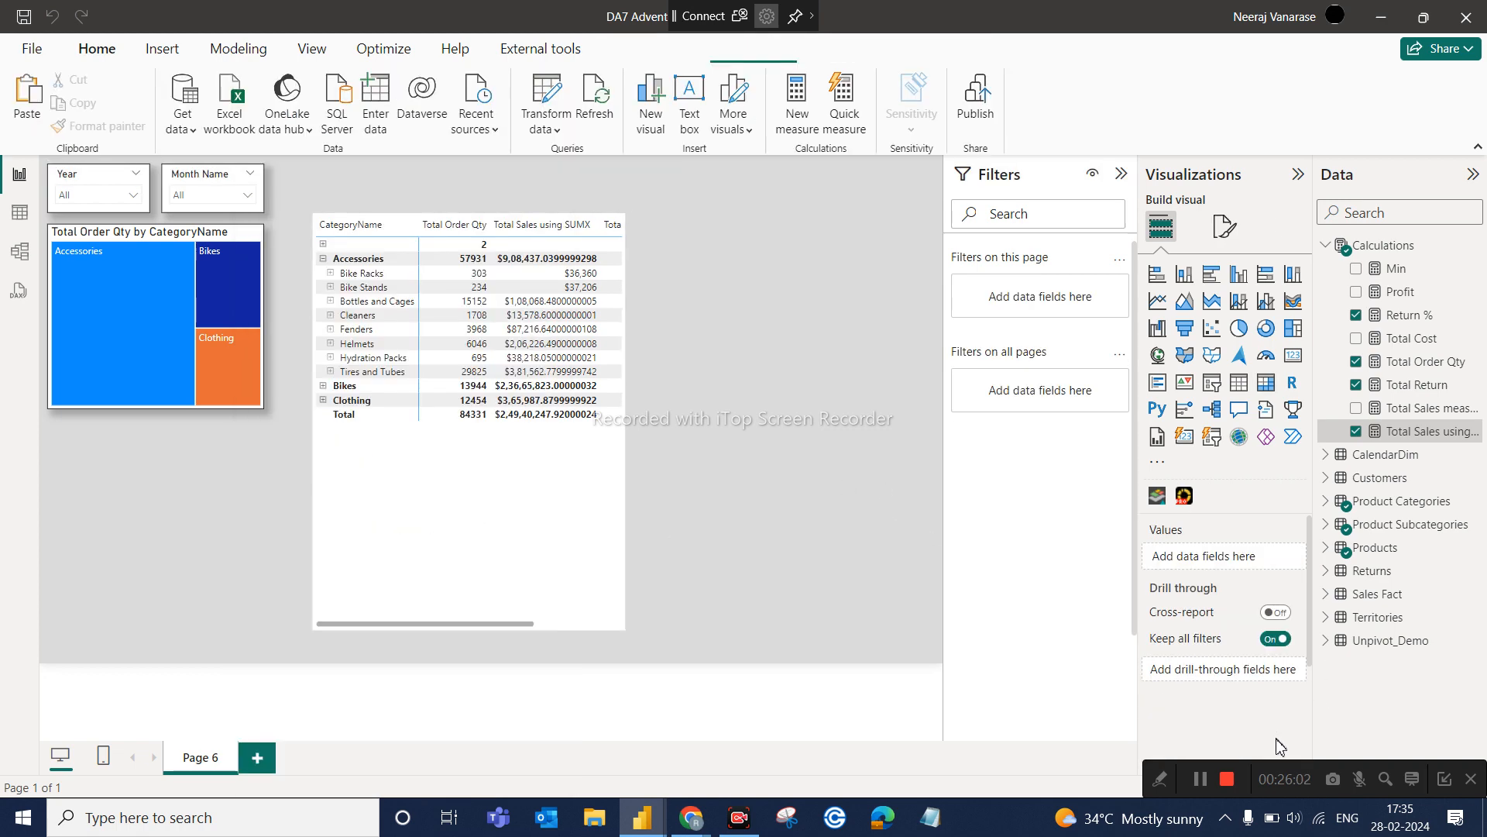
click(570, 547)
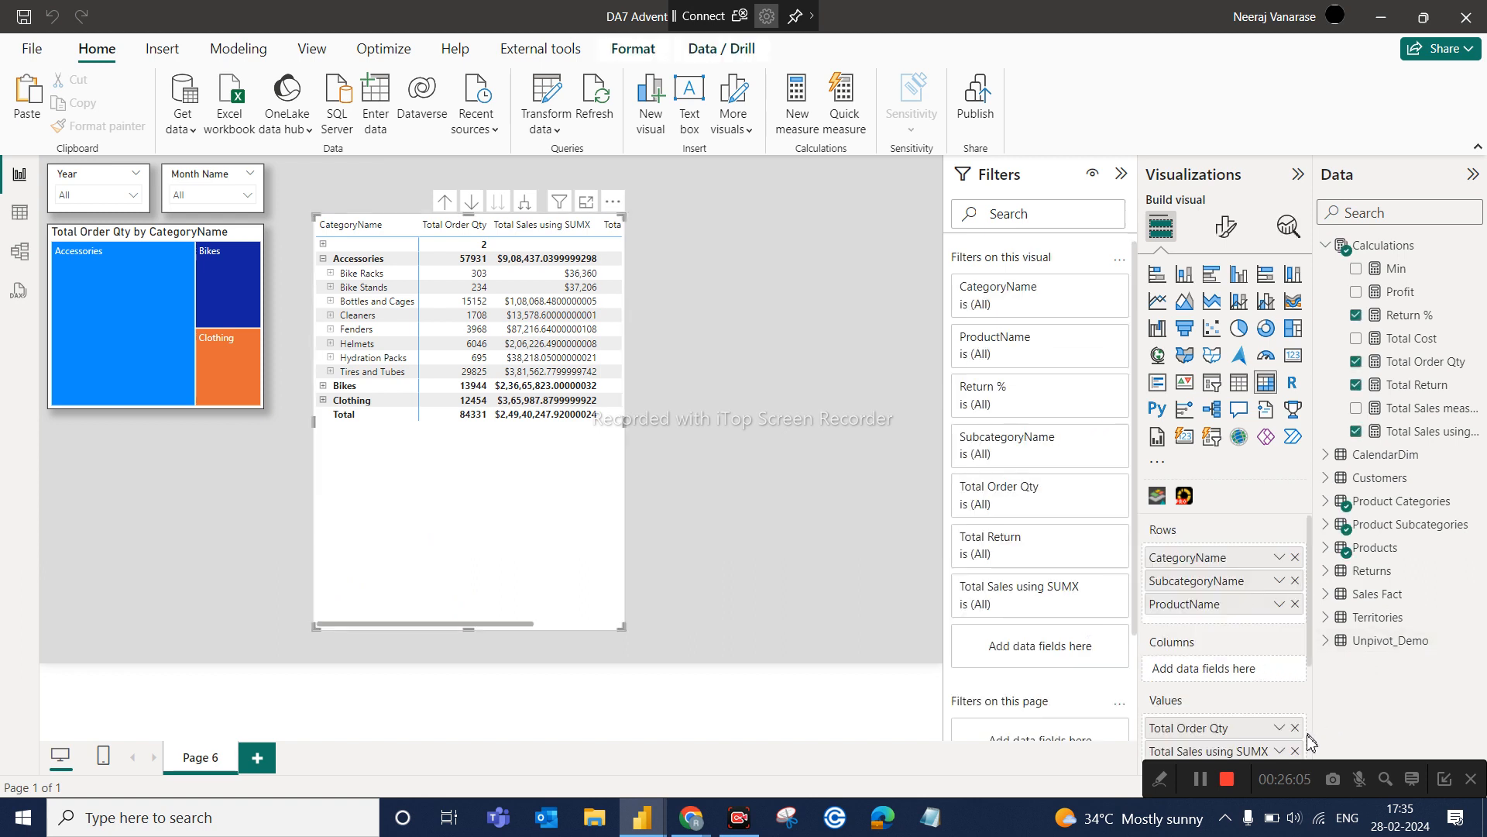
click(1295, 751)
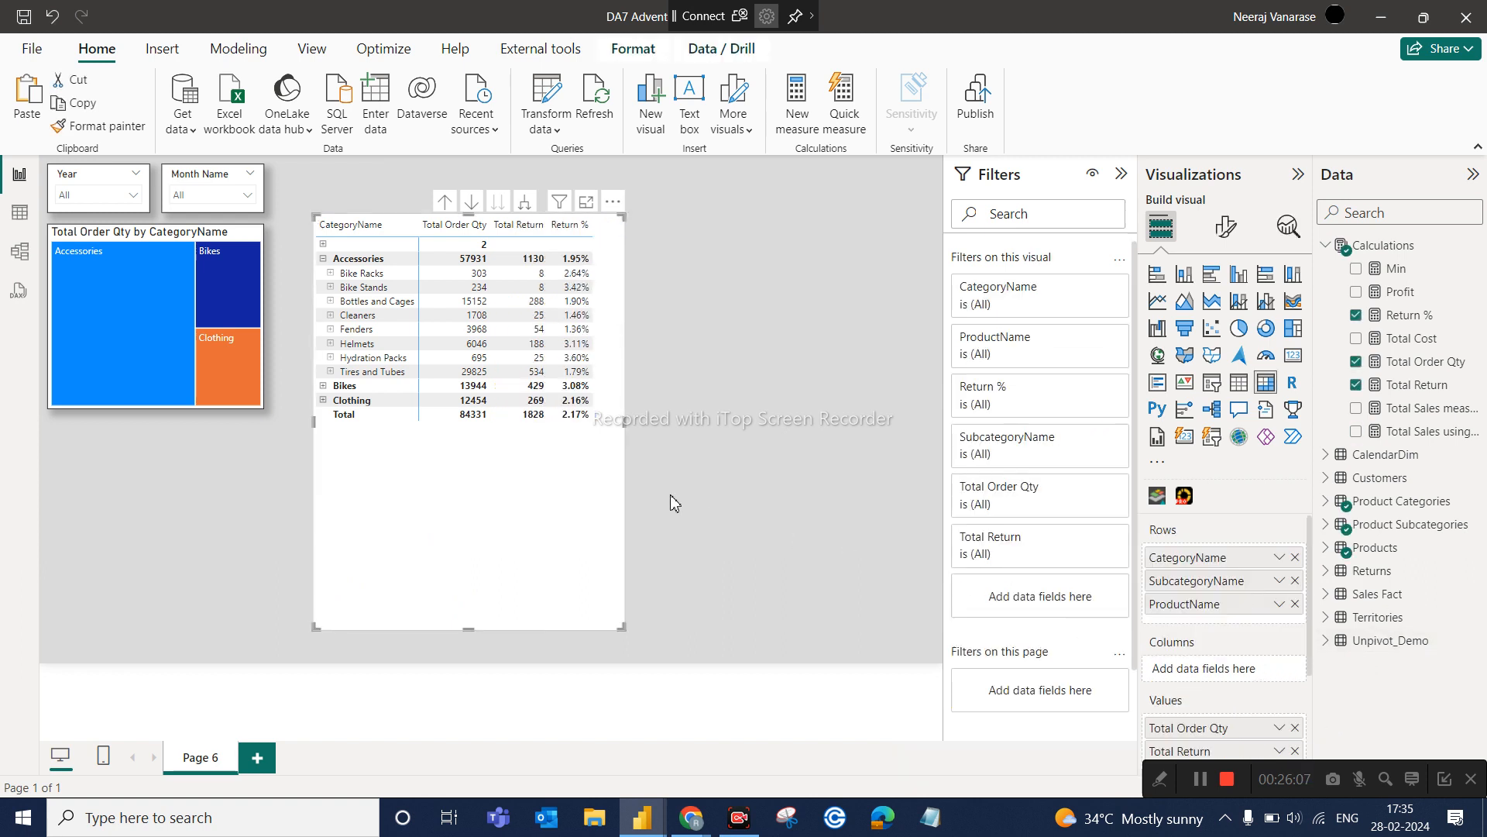
drag(548, 489, 509, 445)
drag(586, 581, 572, 471)
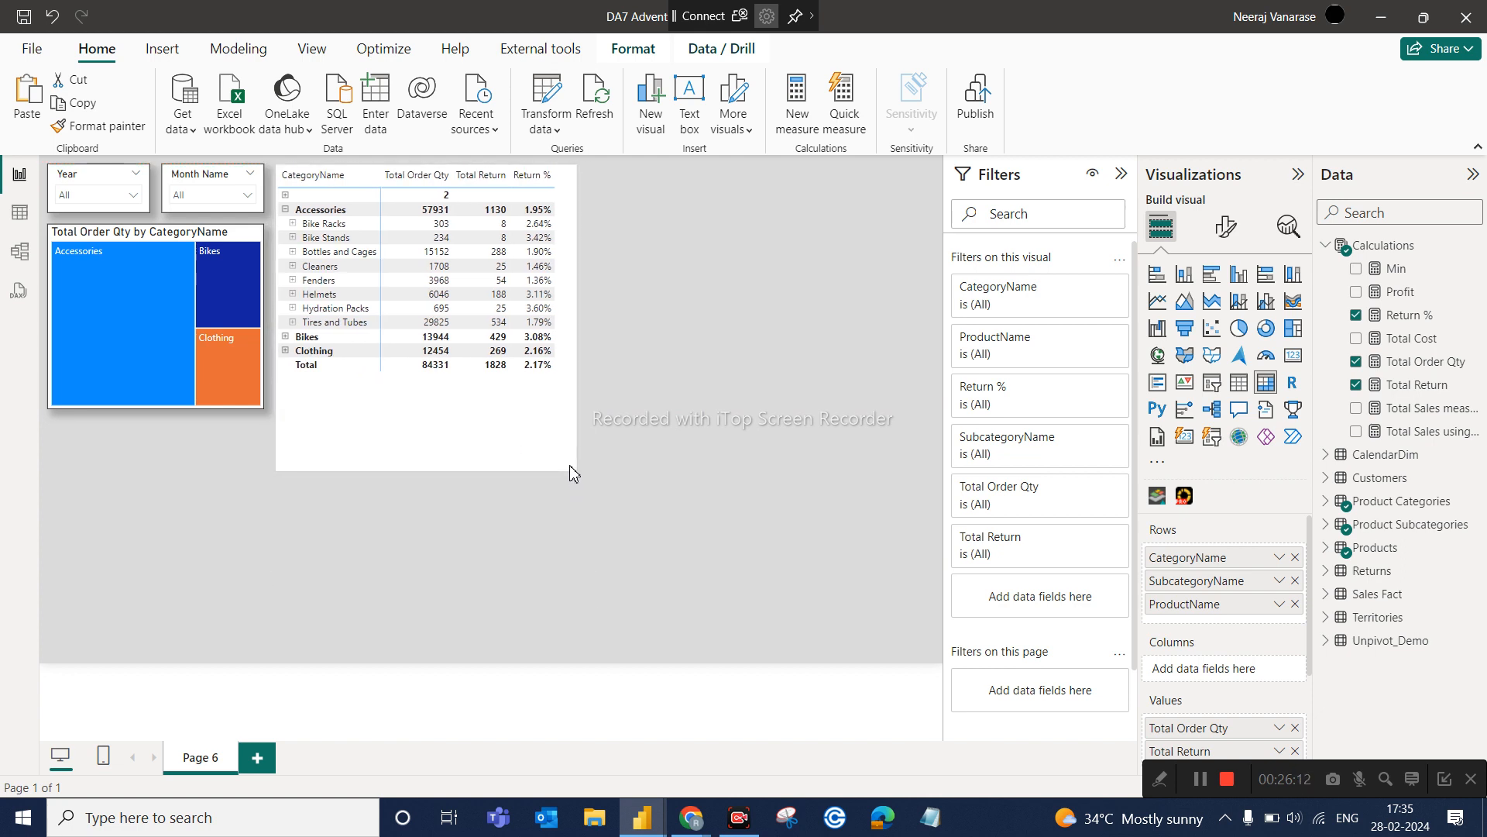
Expand Bike Racks in the matrix down to its products and drill the rows back up to the category level
click(293, 224)
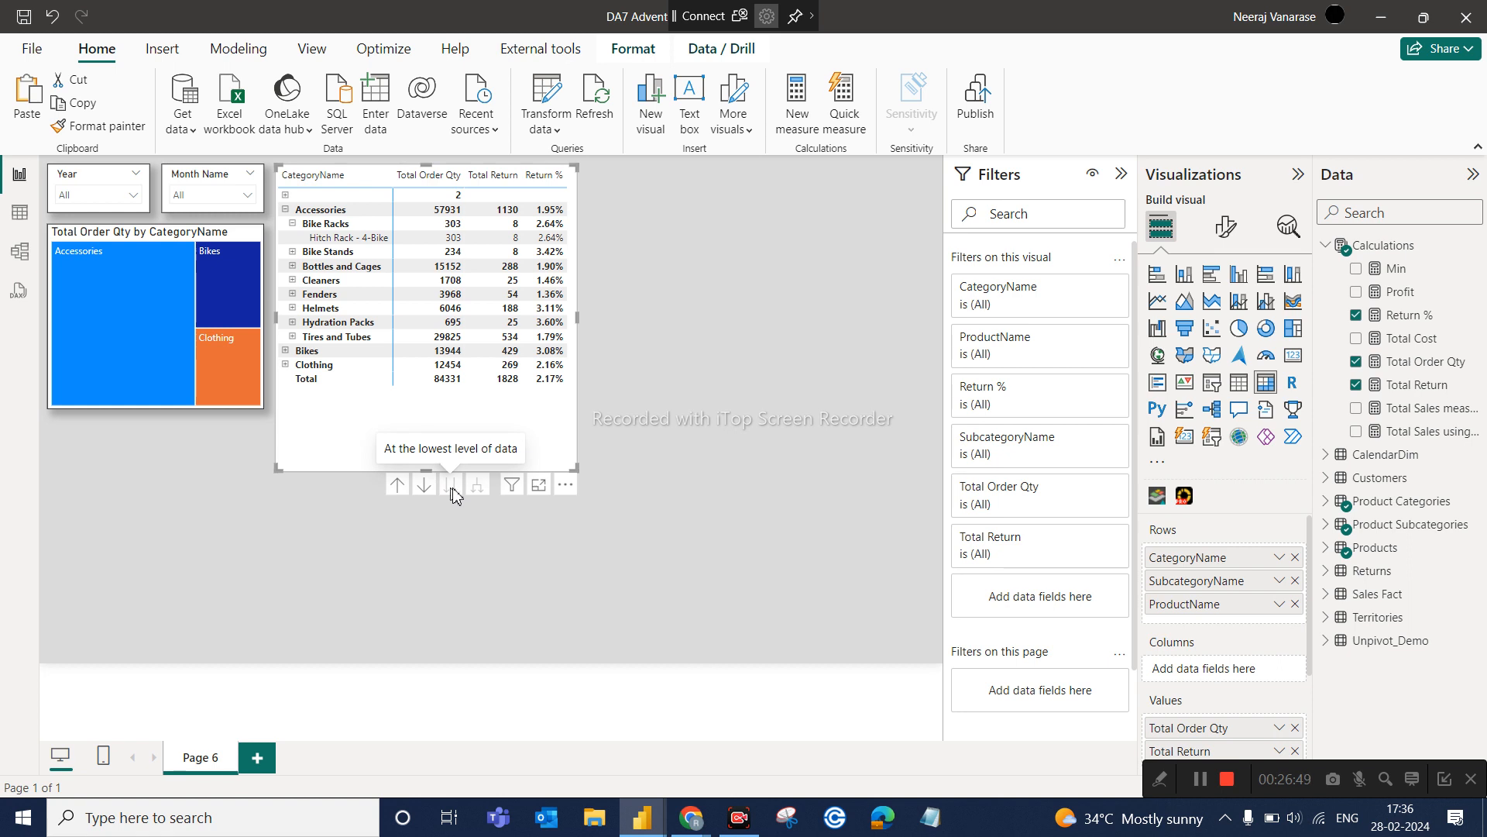
click(397, 486)
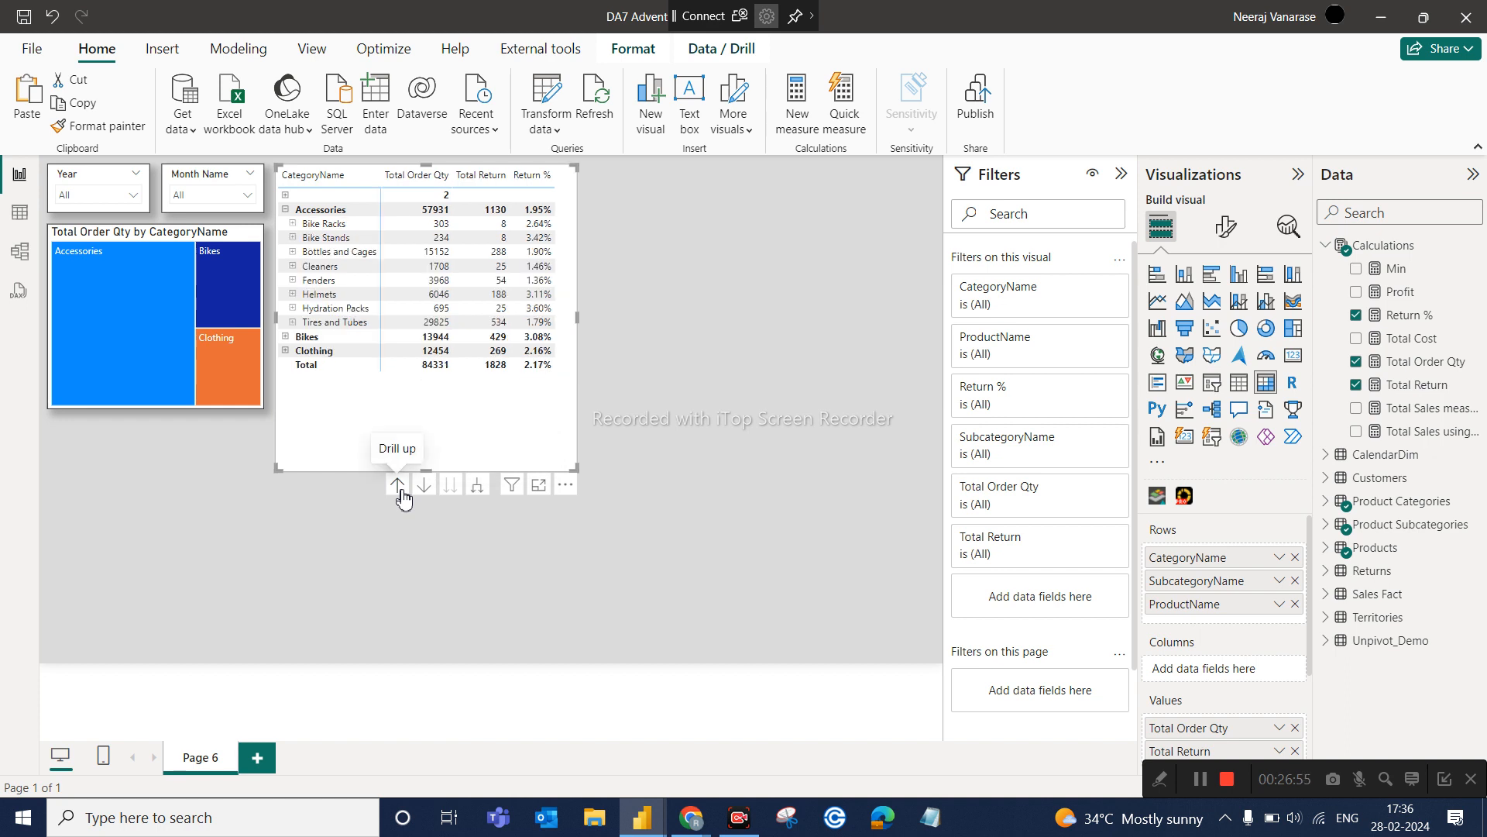
click(398, 486)
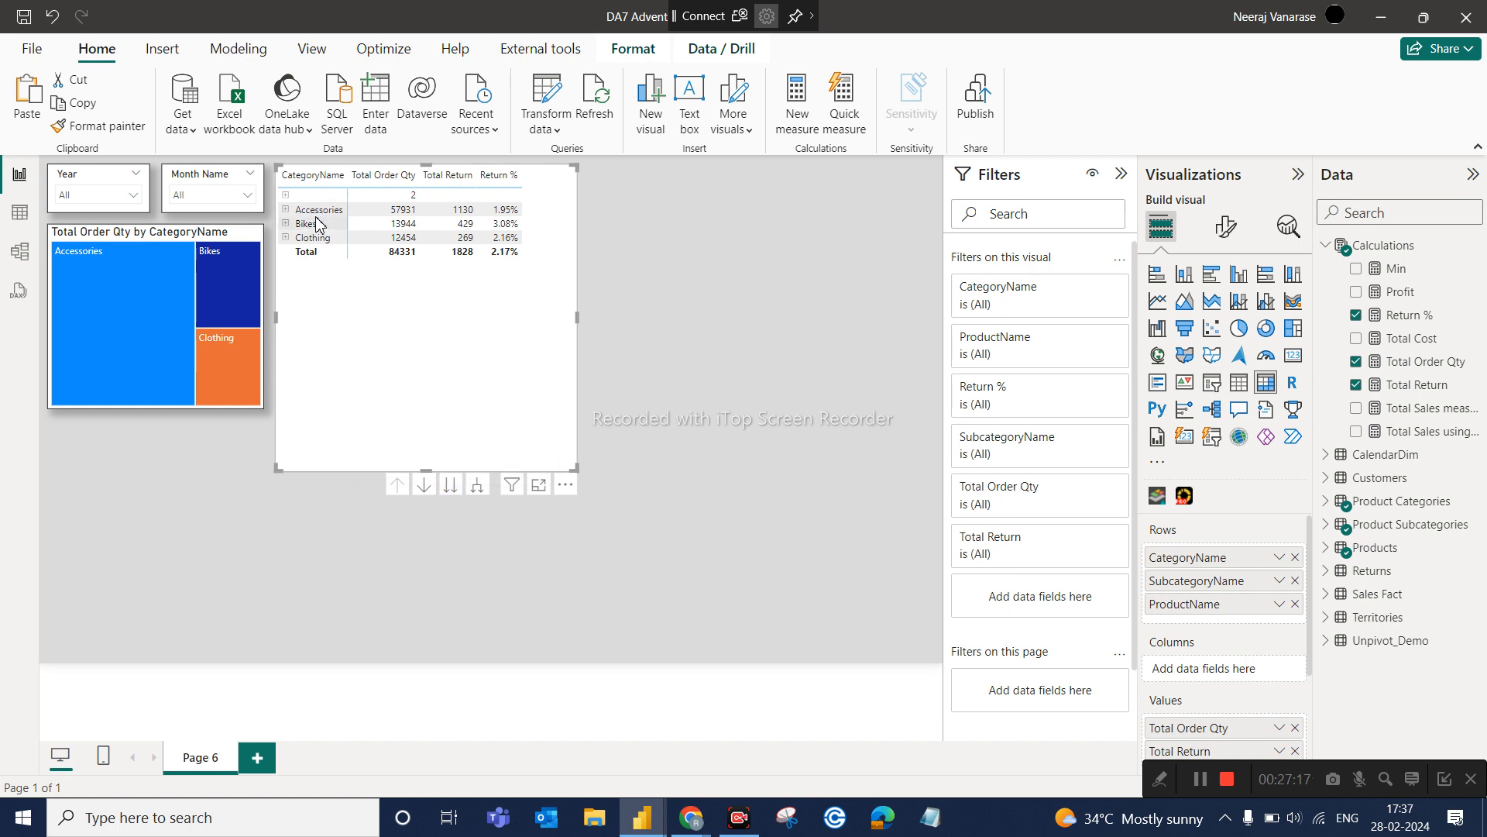
Switch all matrix rows to the subcategory level and to the product level, and drill back up to categories
click(451, 487)
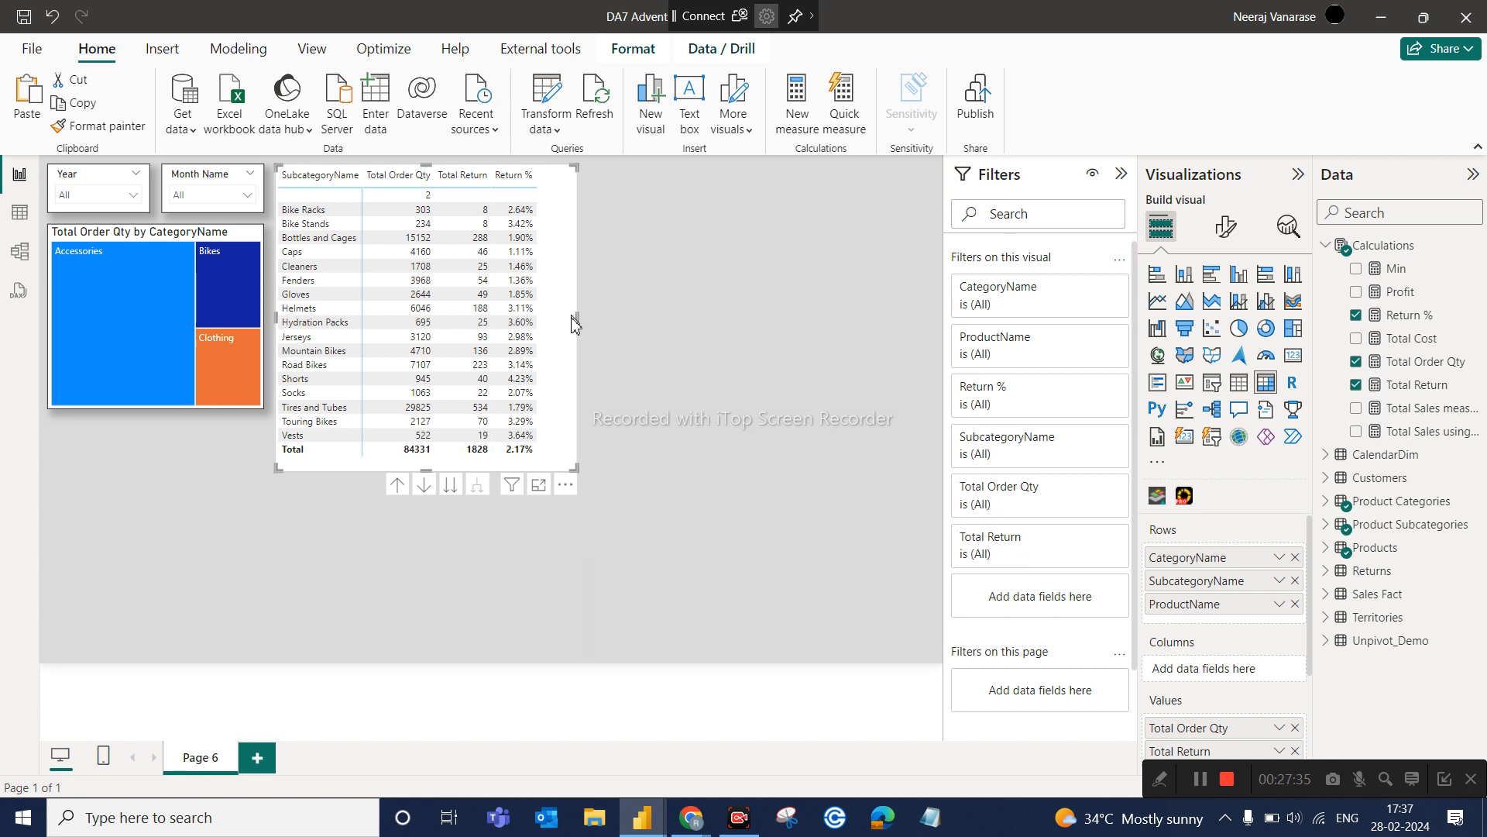
click(454, 486)
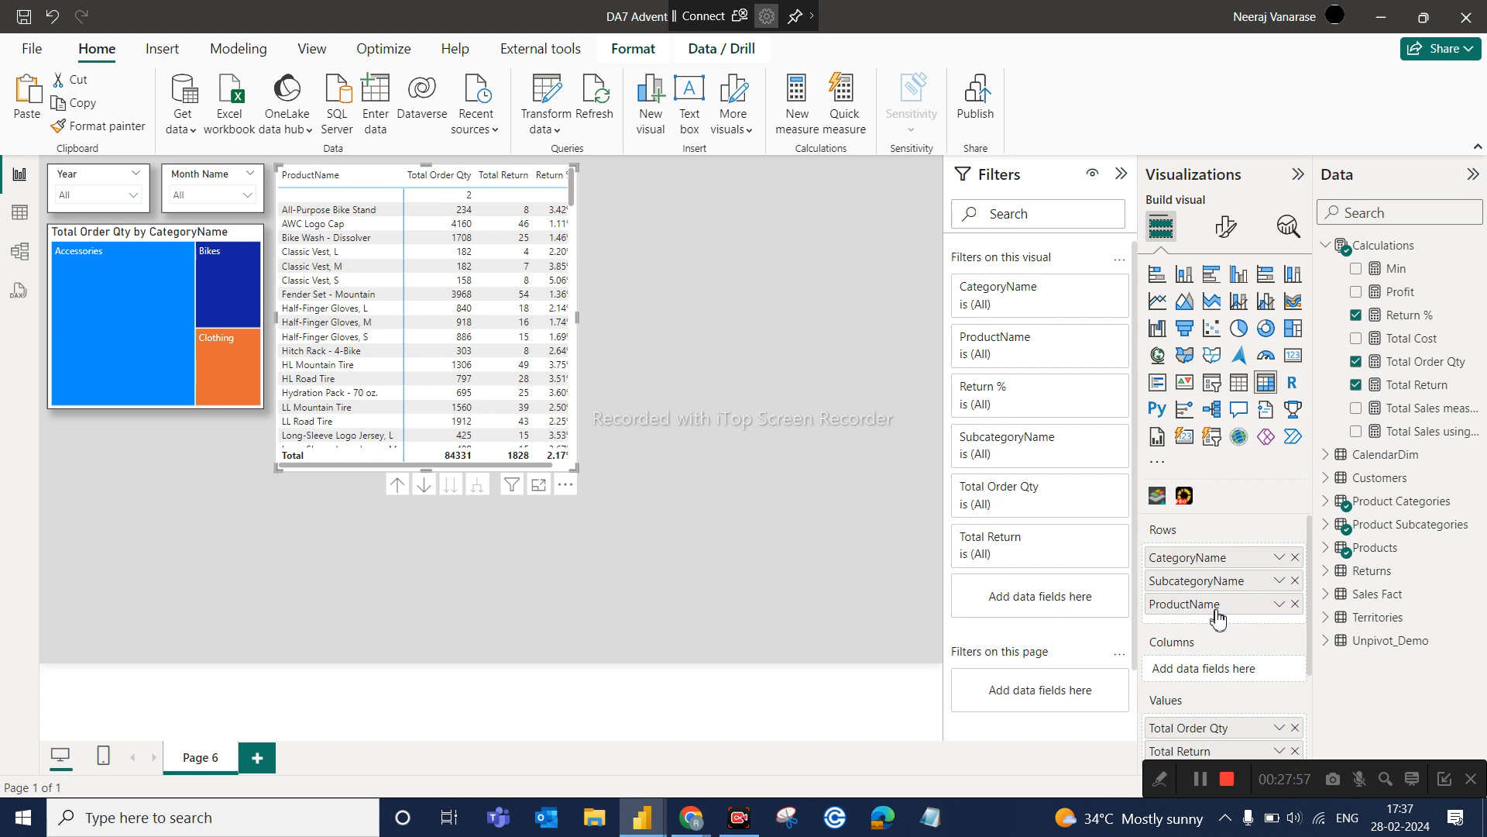
click(398, 486)
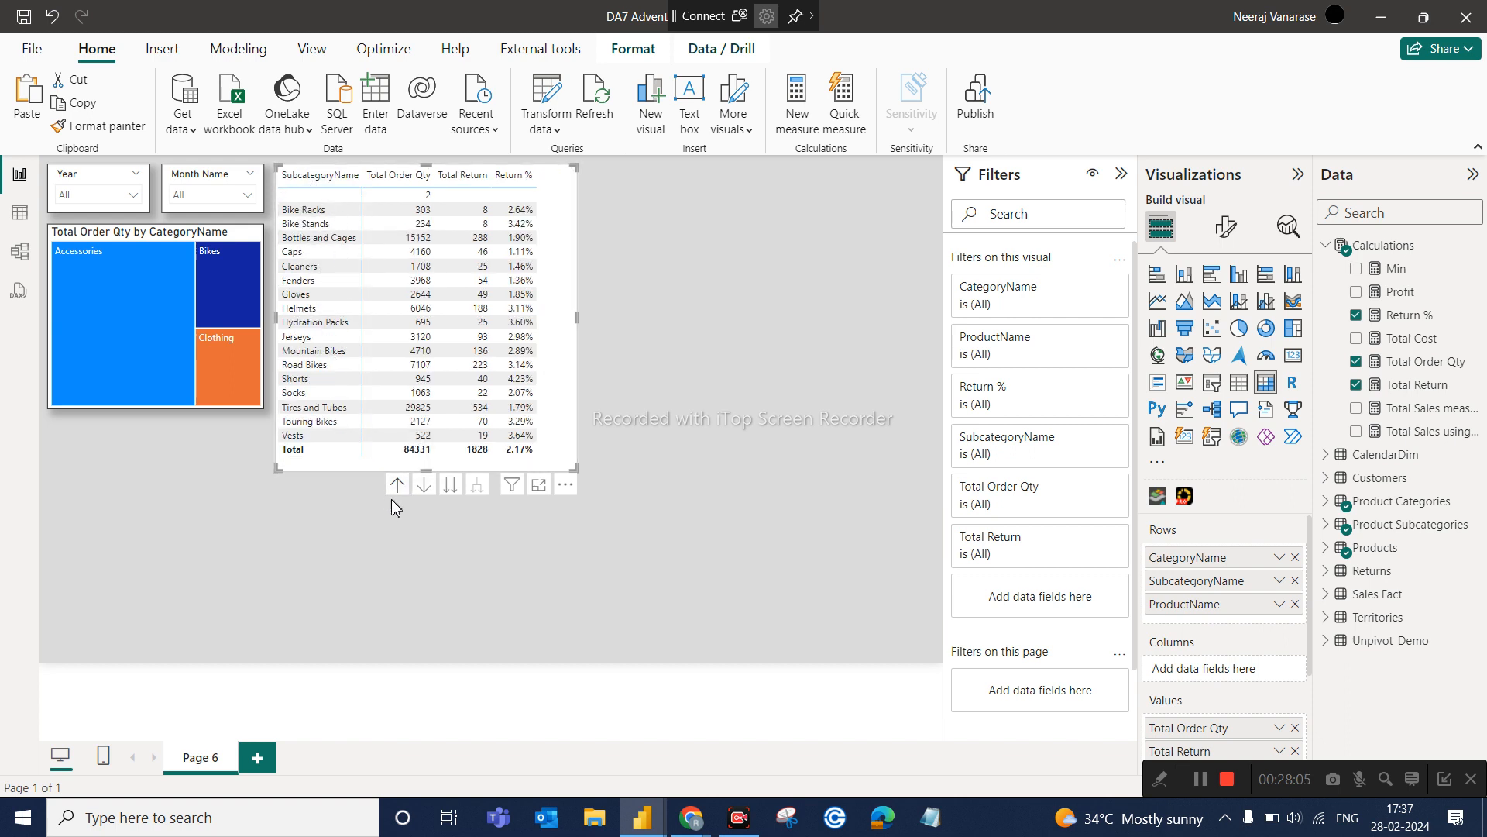
click(396, 490)
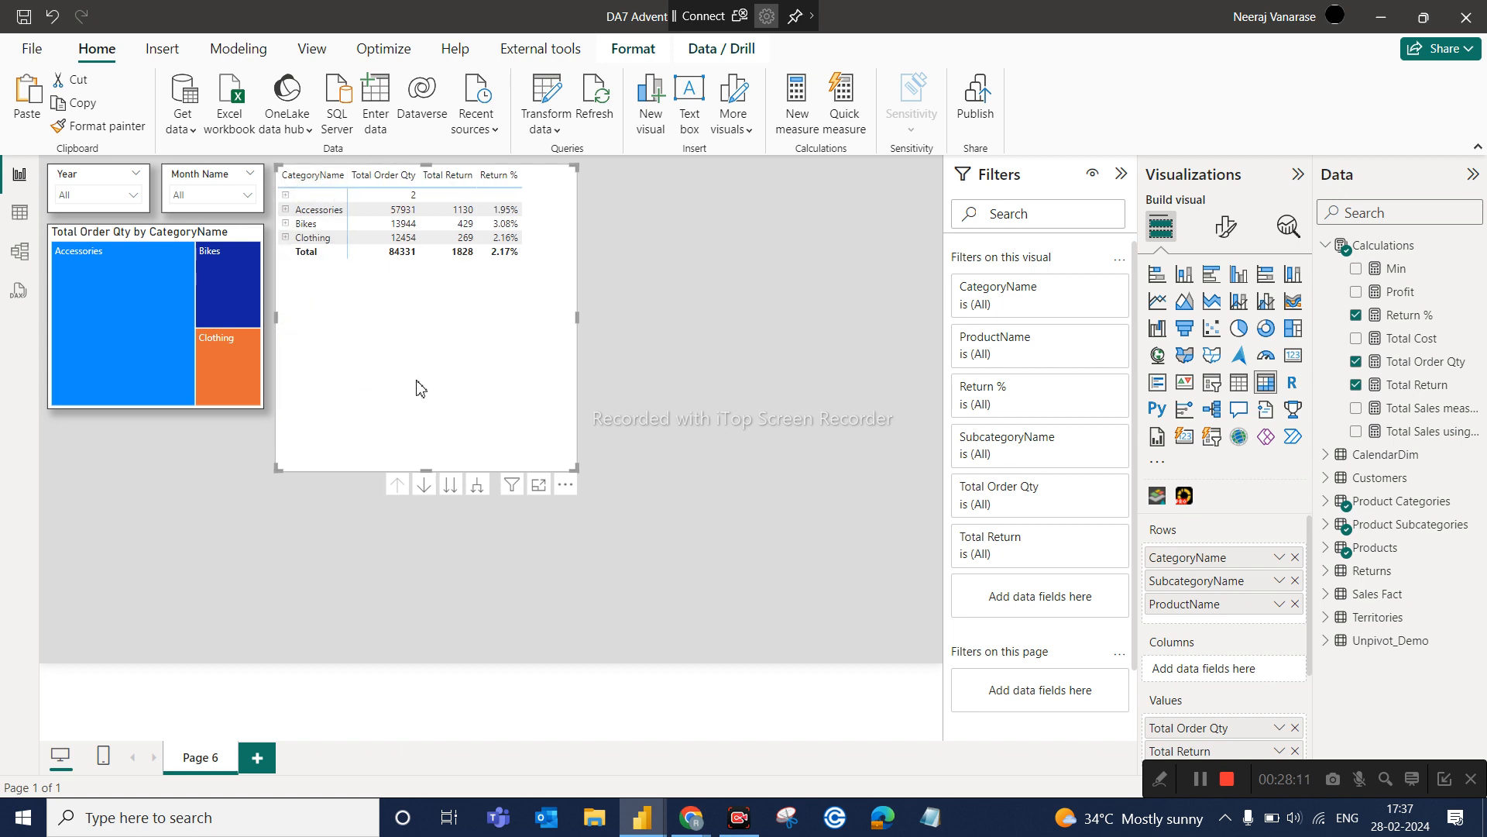
Take the matrix down to the product level again, look through the whole product list, and return to the category level
click(451, 486)
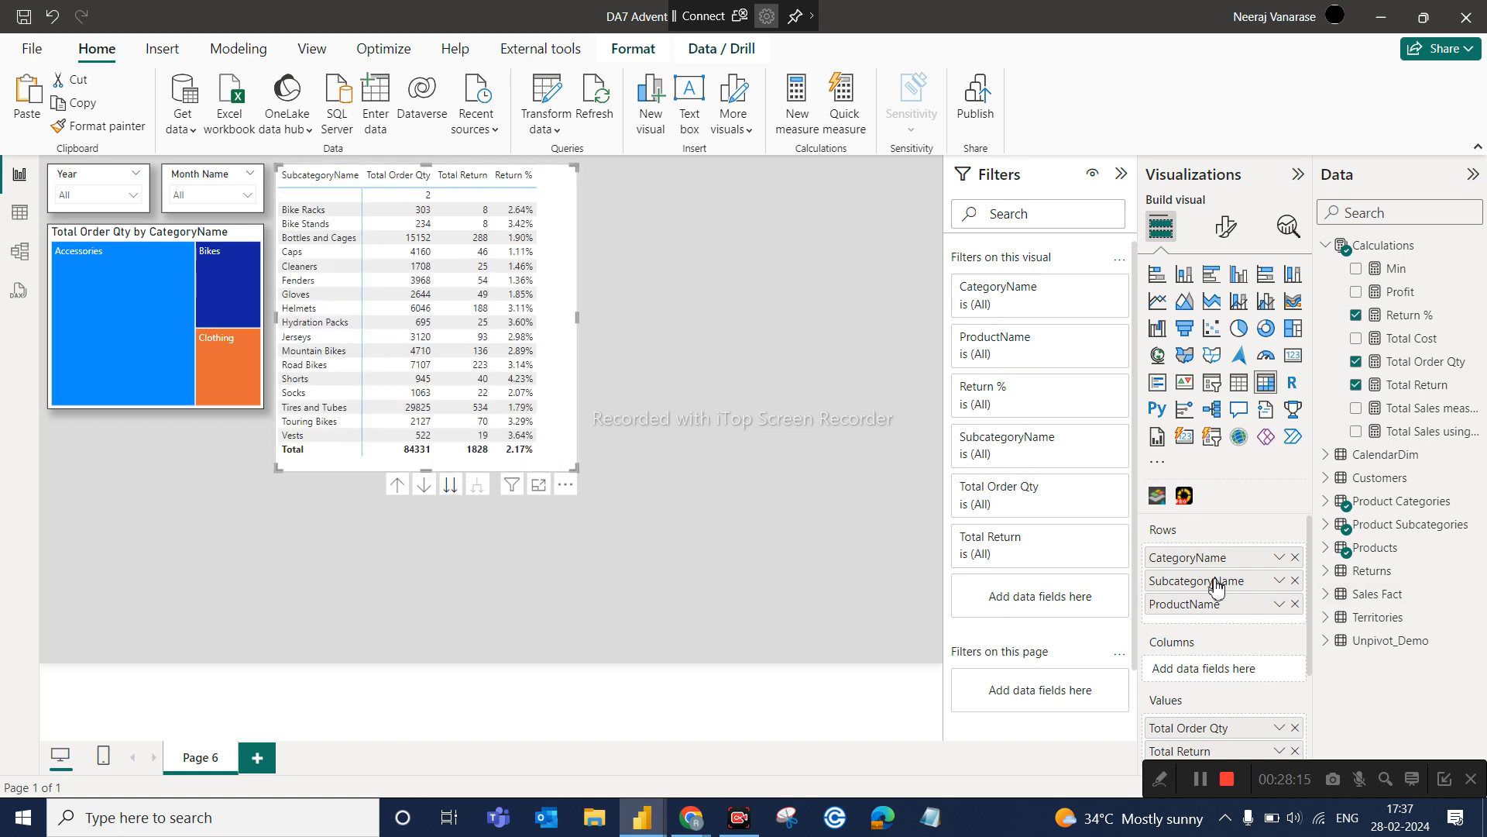
click(447, 487)
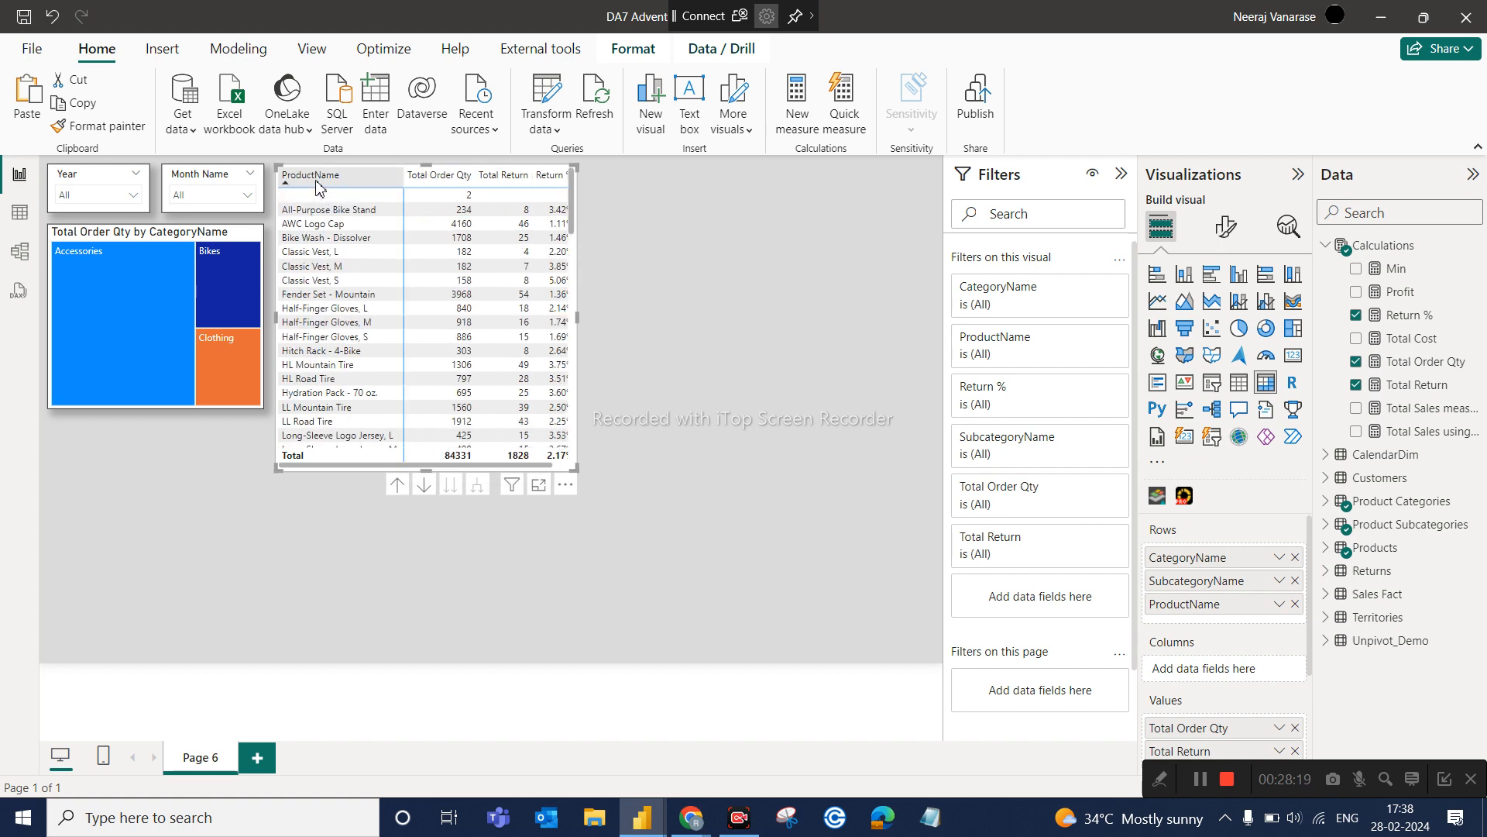
scroll(331, 318, down, 10)
scroll(331, 318, down, 2)
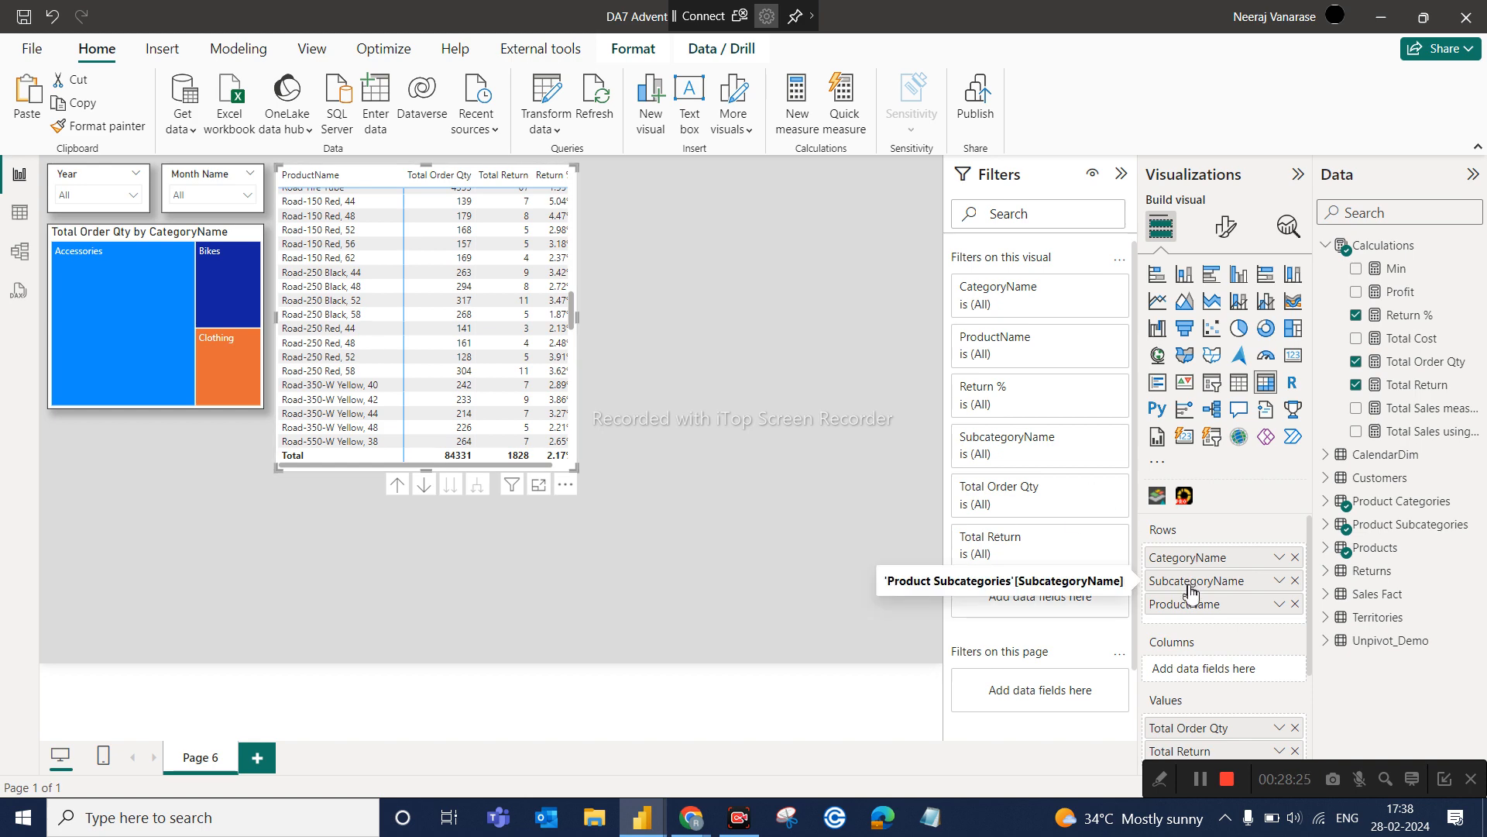
scroll(339, 382, down, 7)
scroll(339, 383, up, 20)
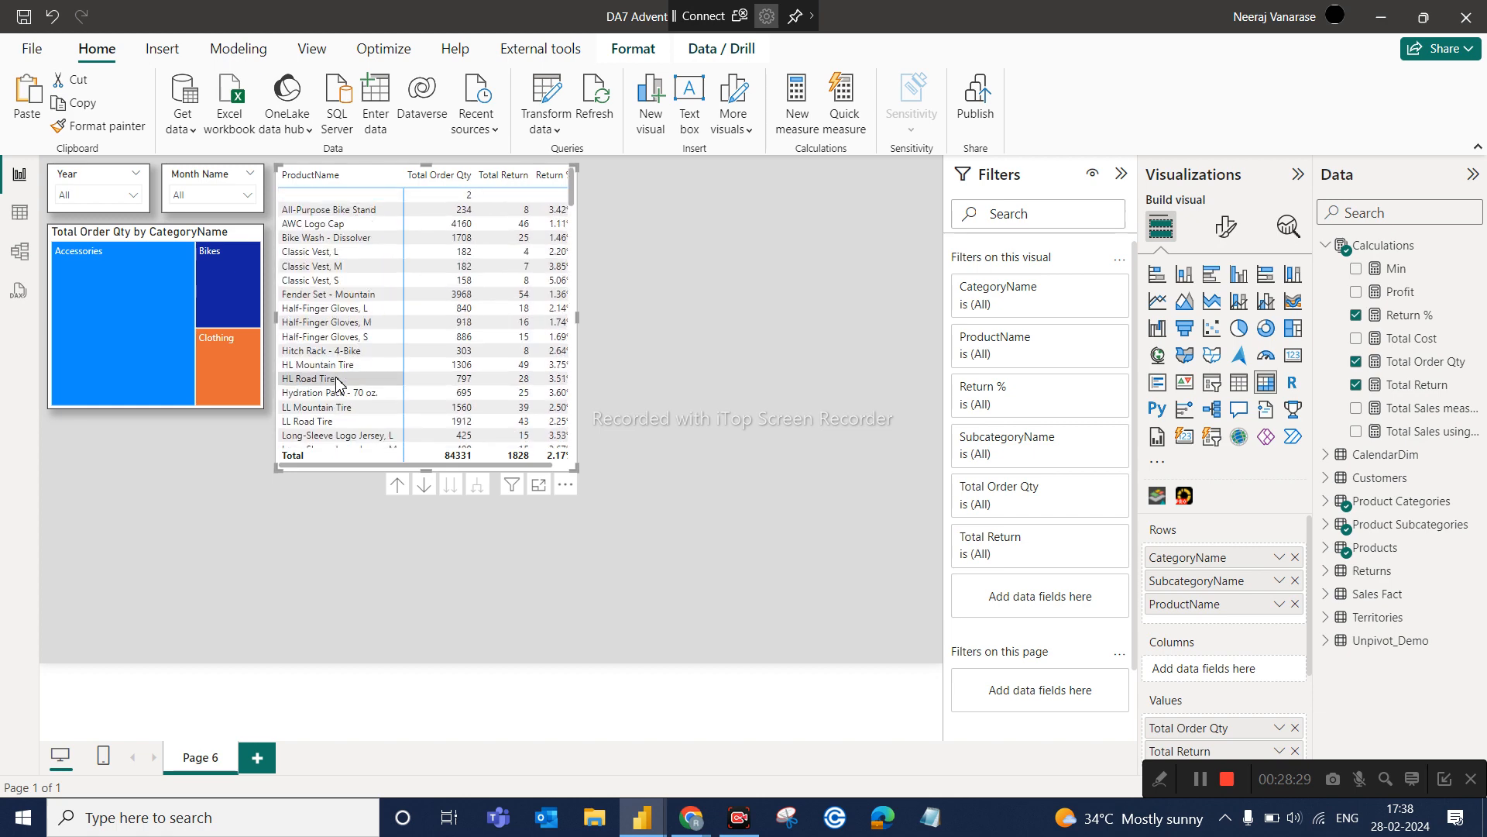
click(397, 486)
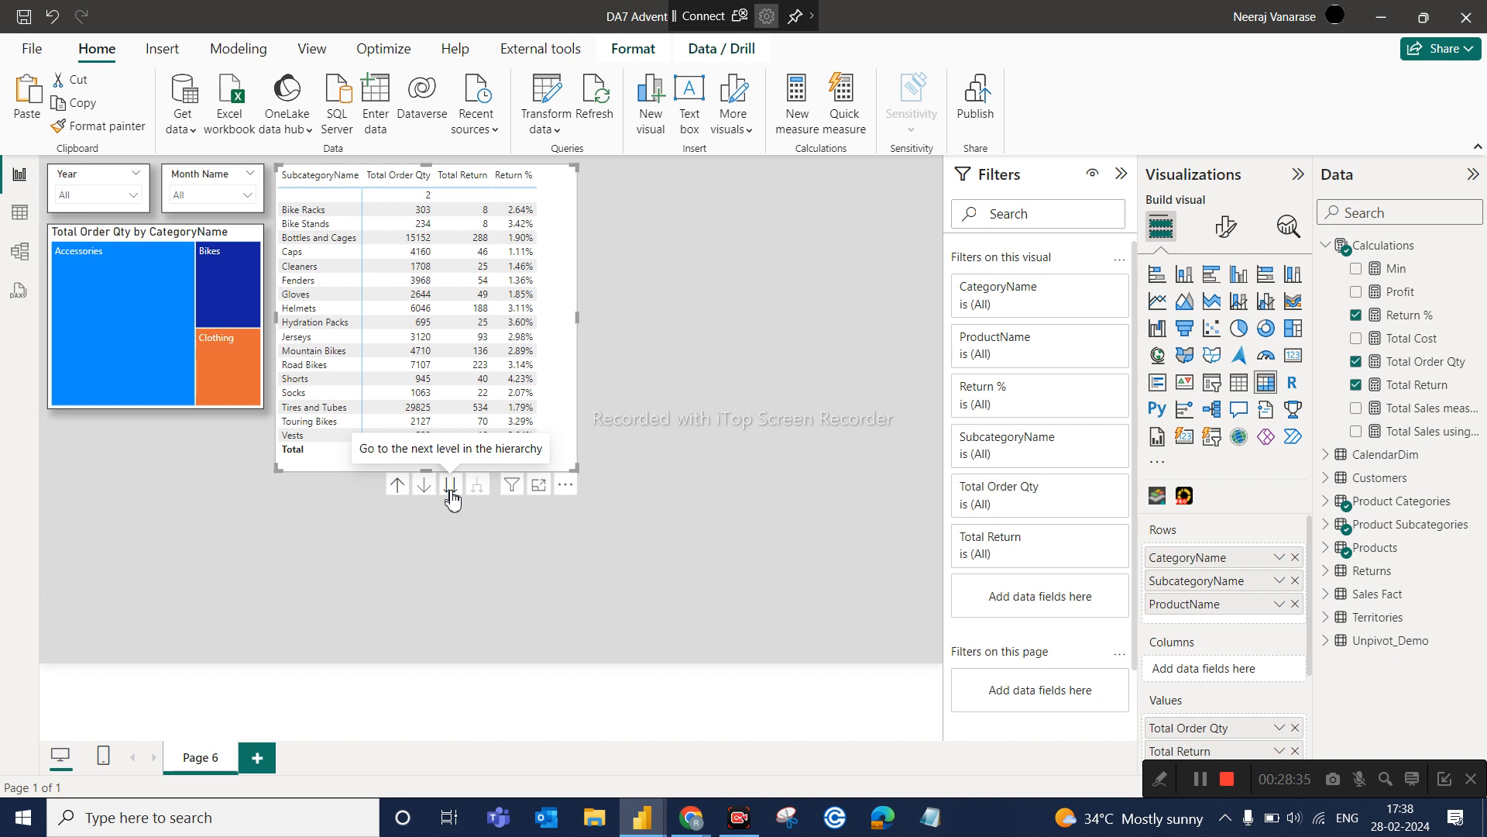
click(397, 486)
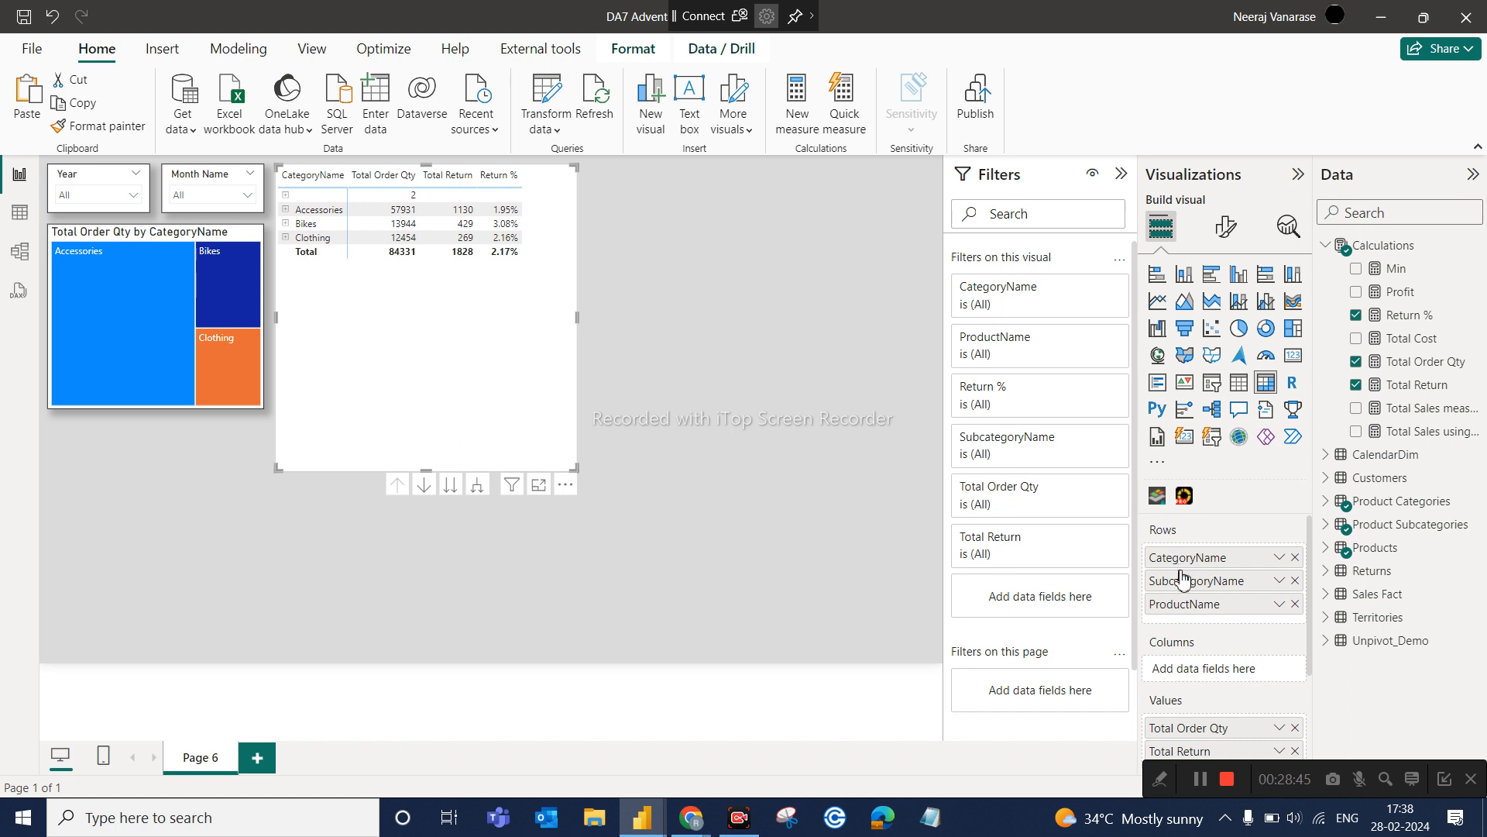
Expand all matrix categories down to subcategories and products, look through the nested rows, and drill back up to categories
click(478, 488)
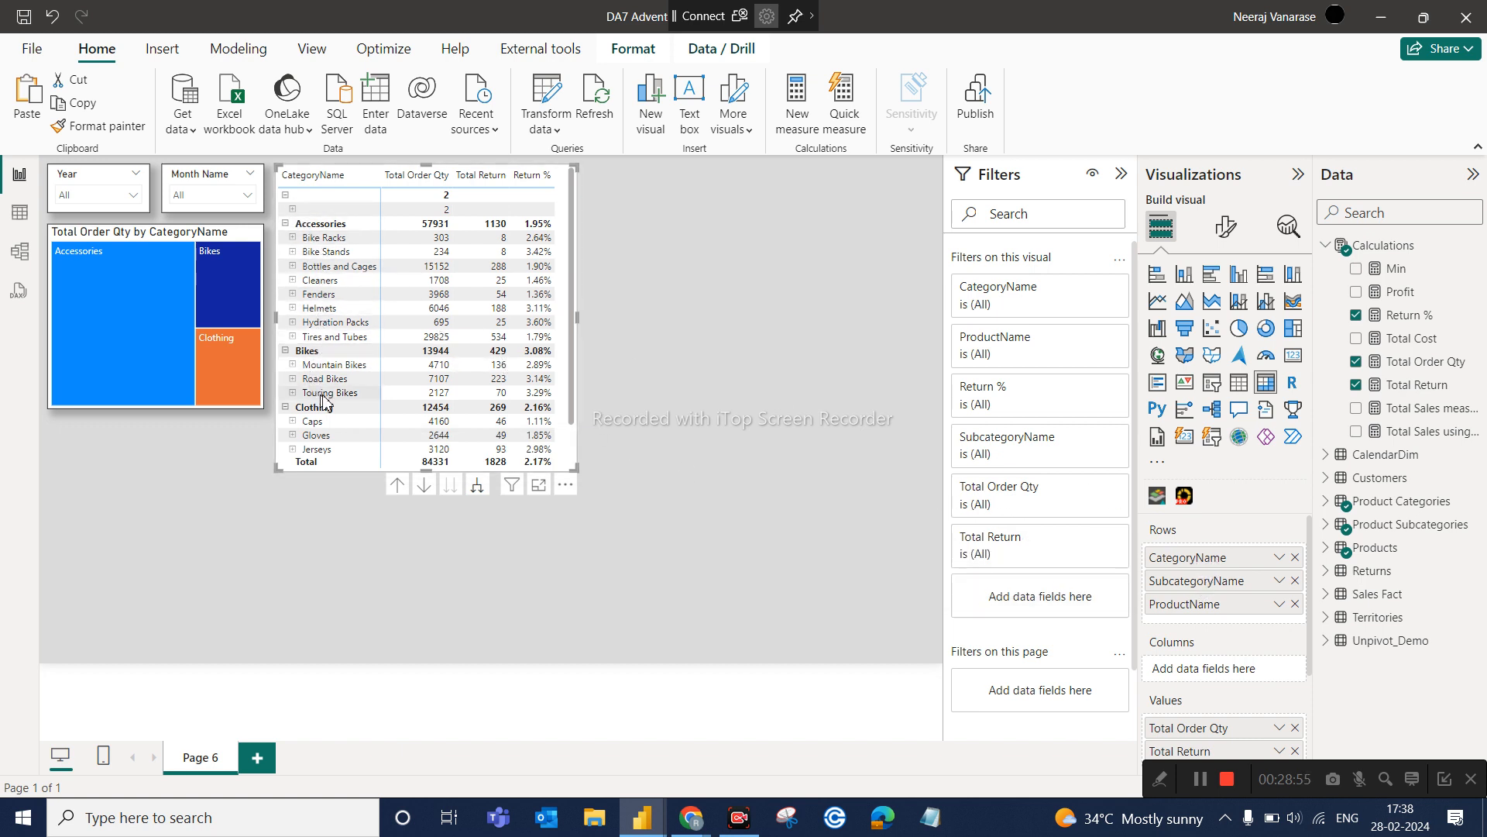
scroll(335, 394, down, 2)
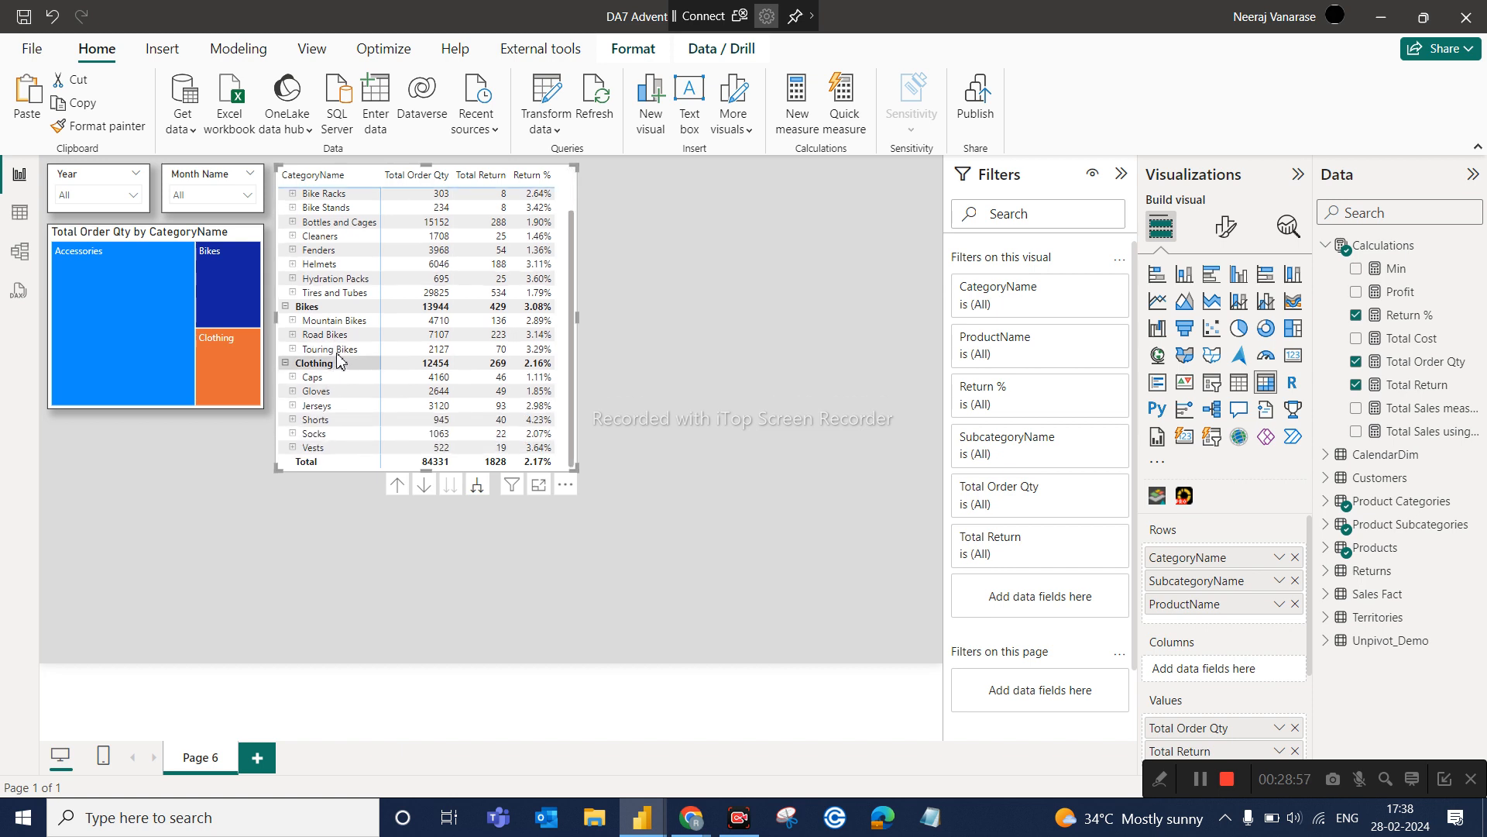
scroll(352, 299, up, 2)
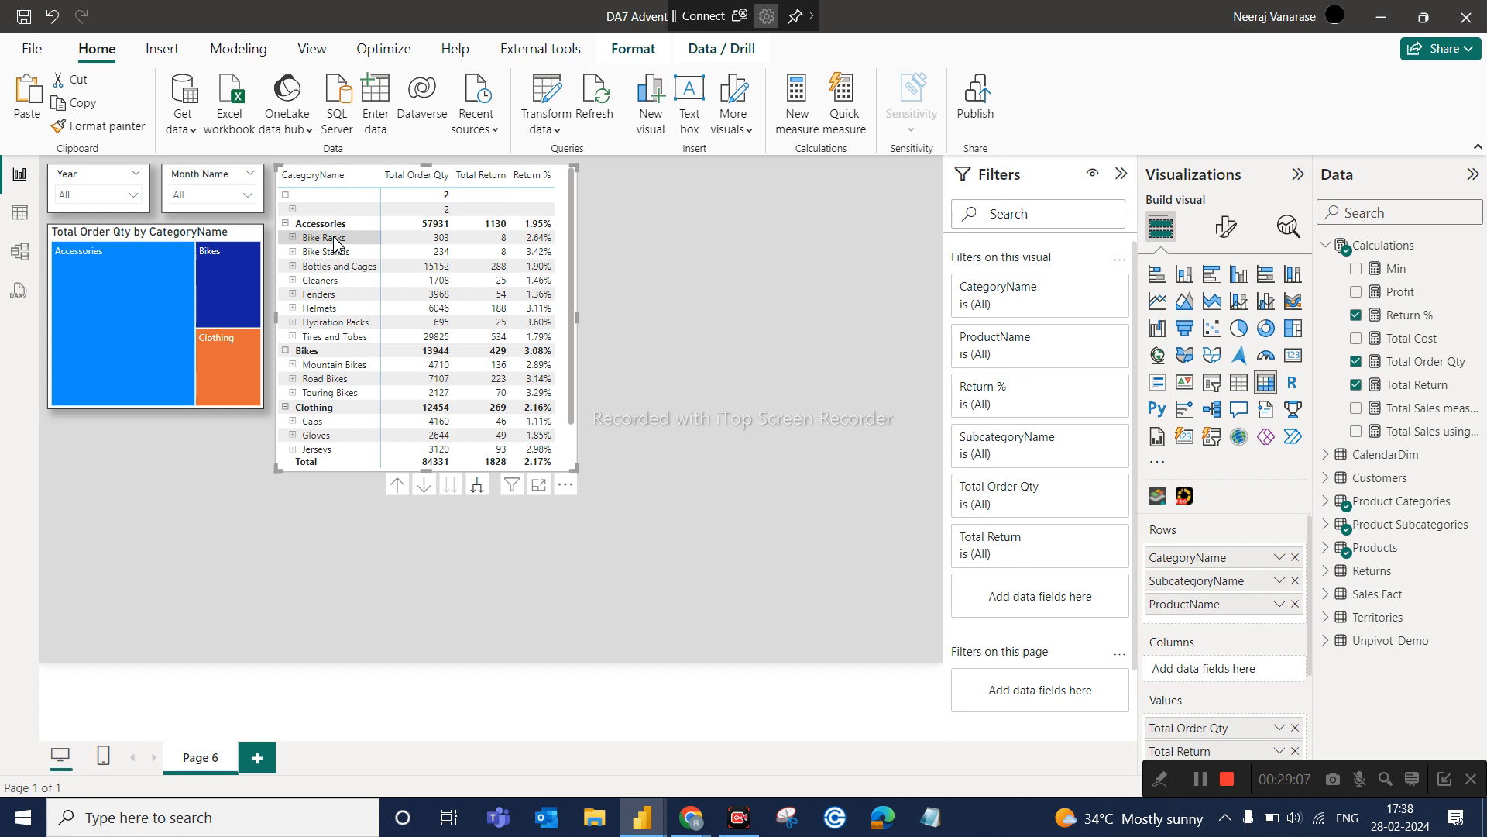
click(478, 488)
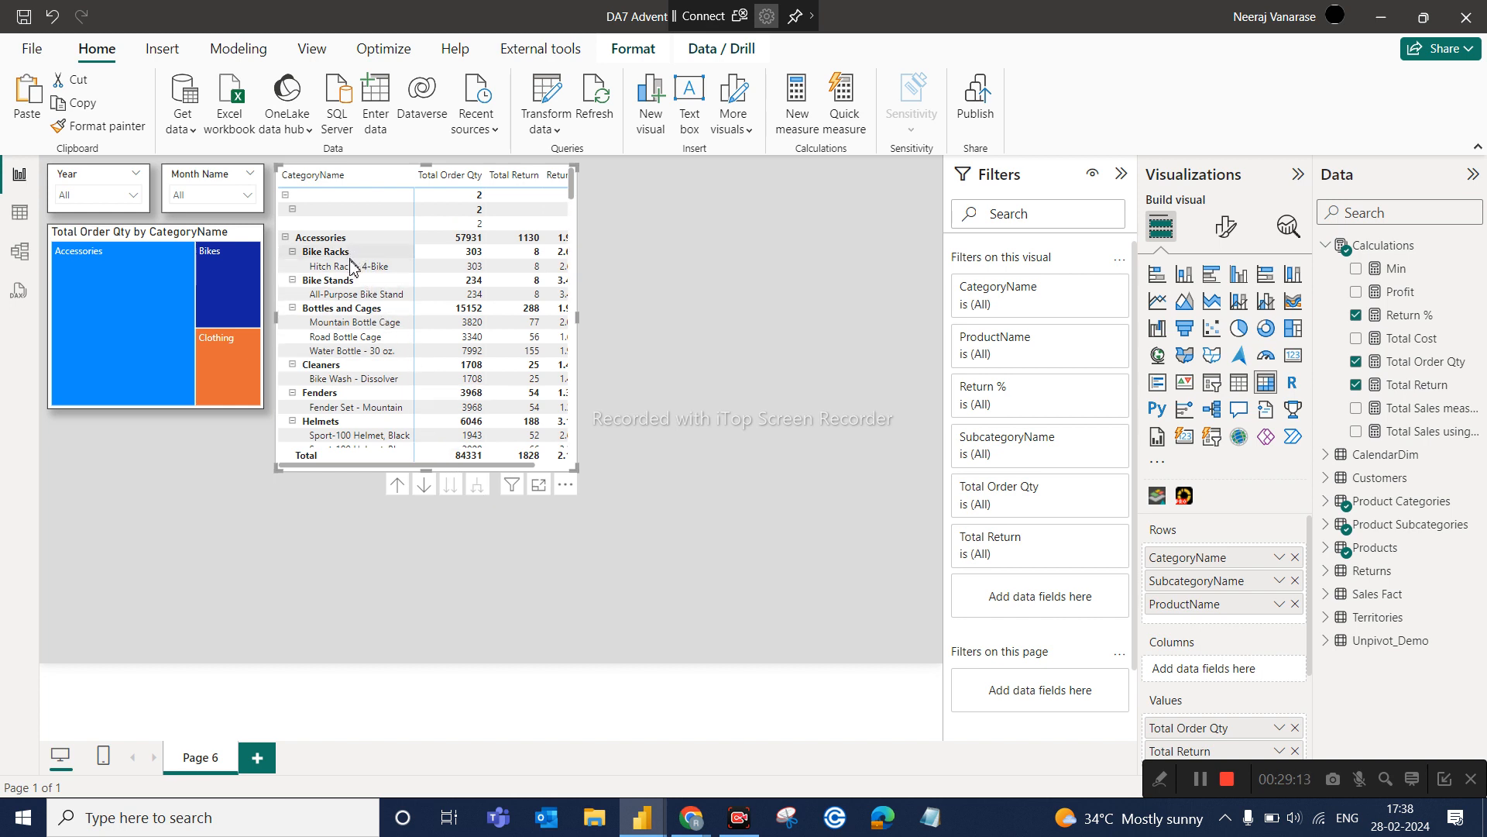
scroll(379, 375, down, 10)
scroll(380, 375, down, 10)
scroll(380, 374, down, 10)
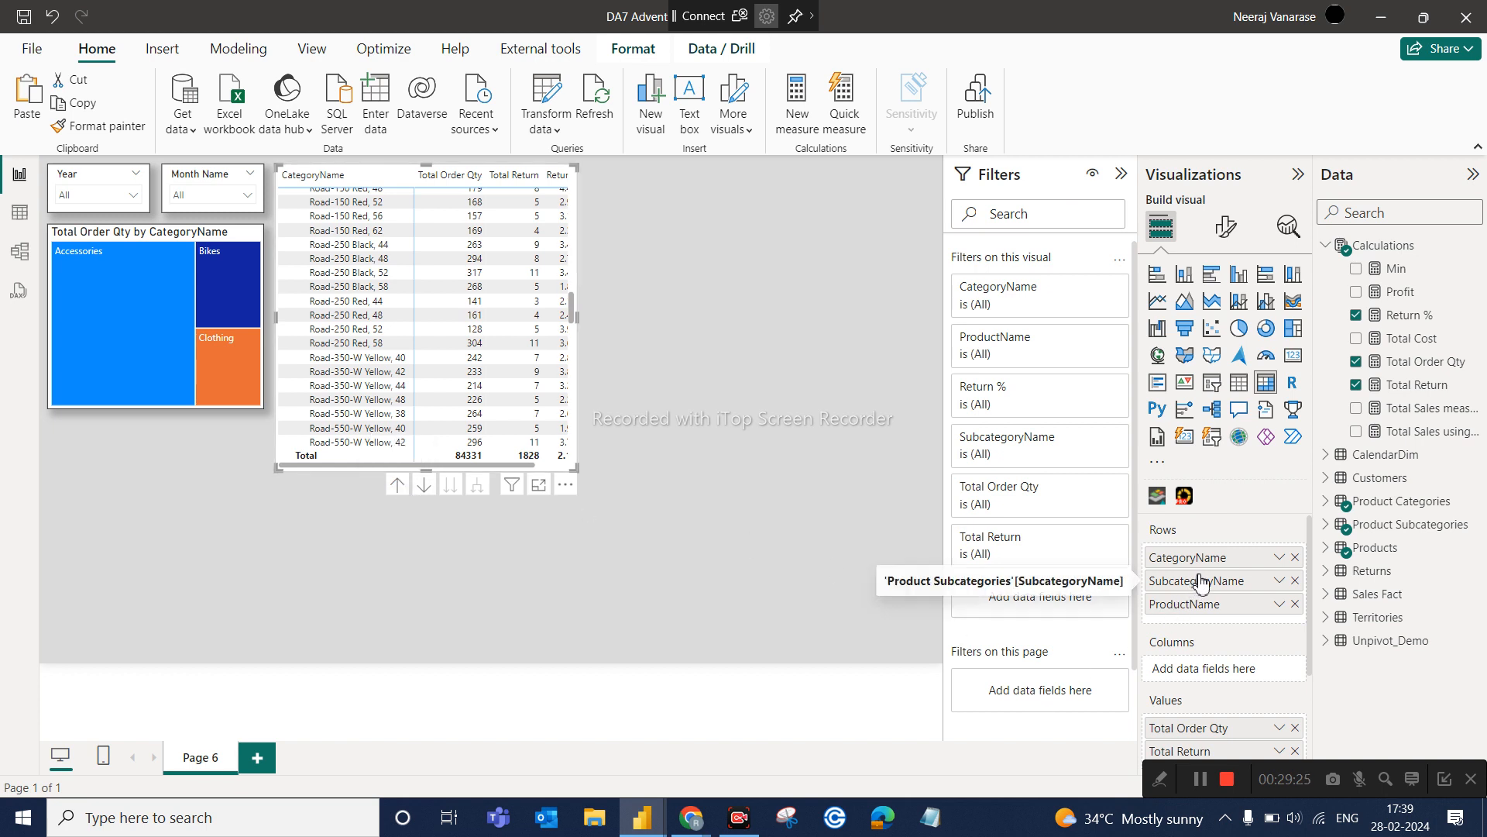
click(397, 487)
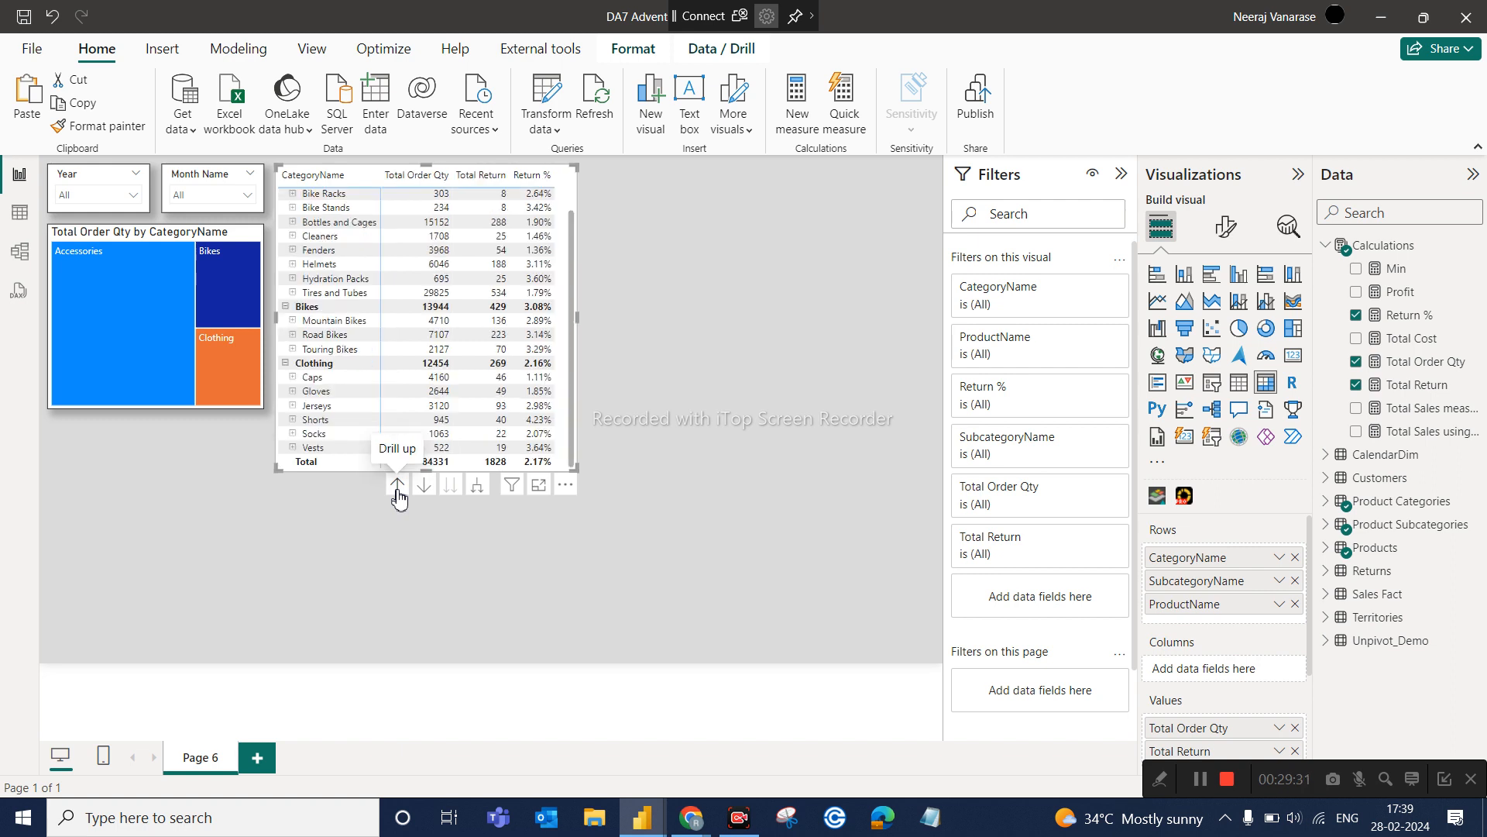
click(397, 487)
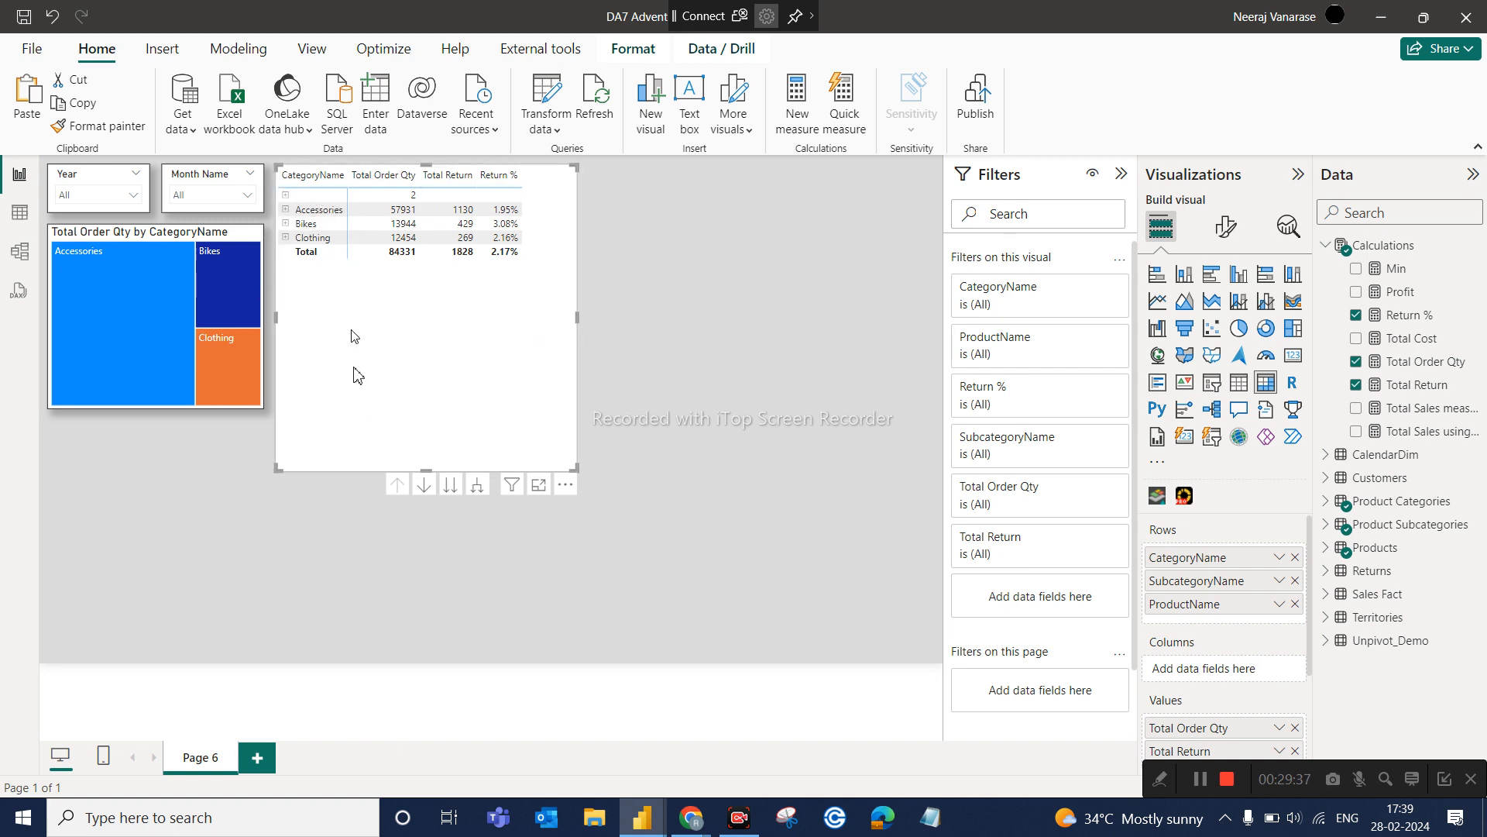
Go to the next level of the matrix hierarchy twice, from categories through subcategories to products
click(452, 486)
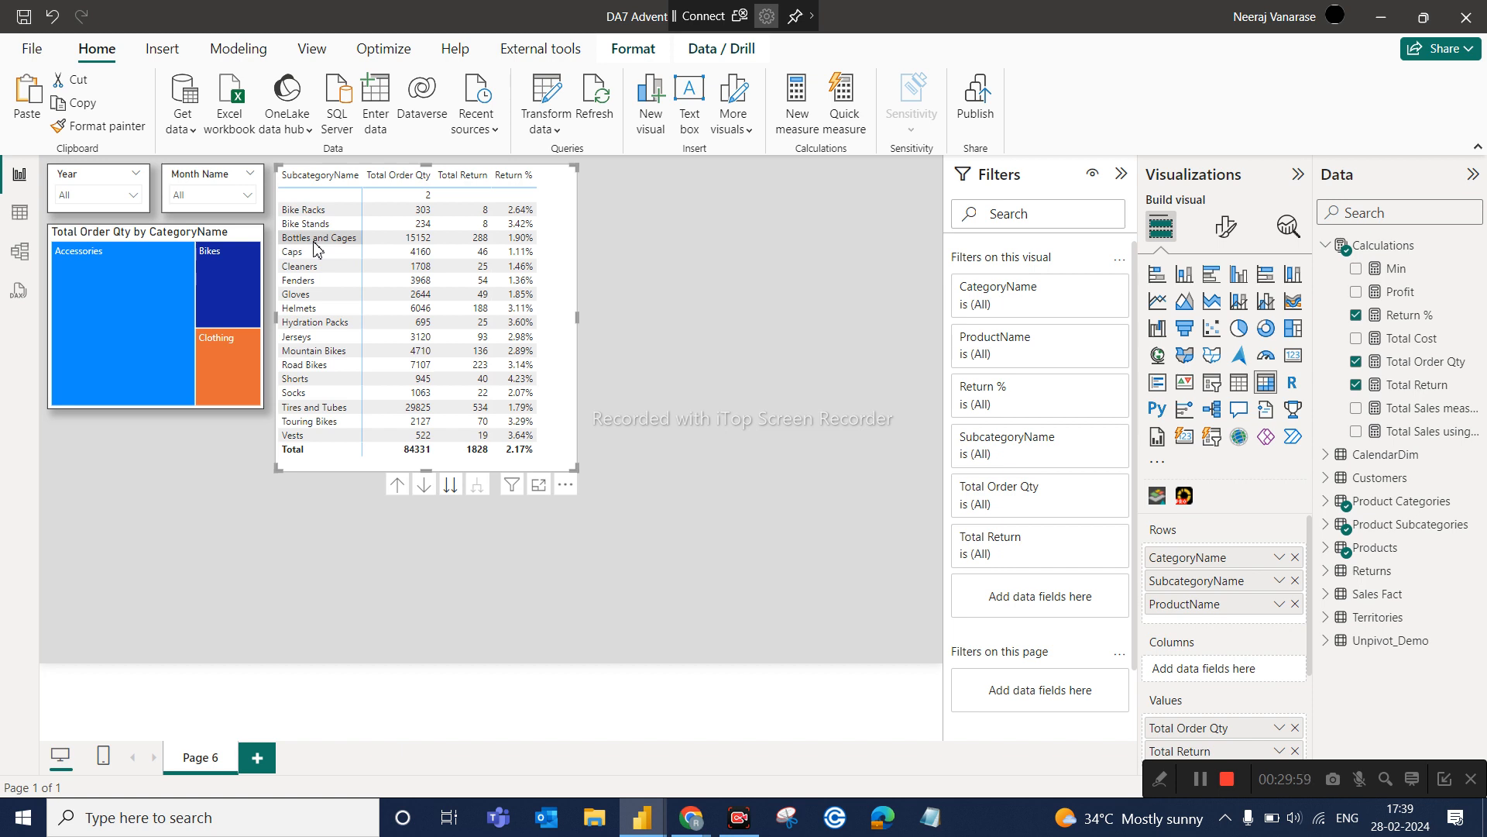
click(450, 487)
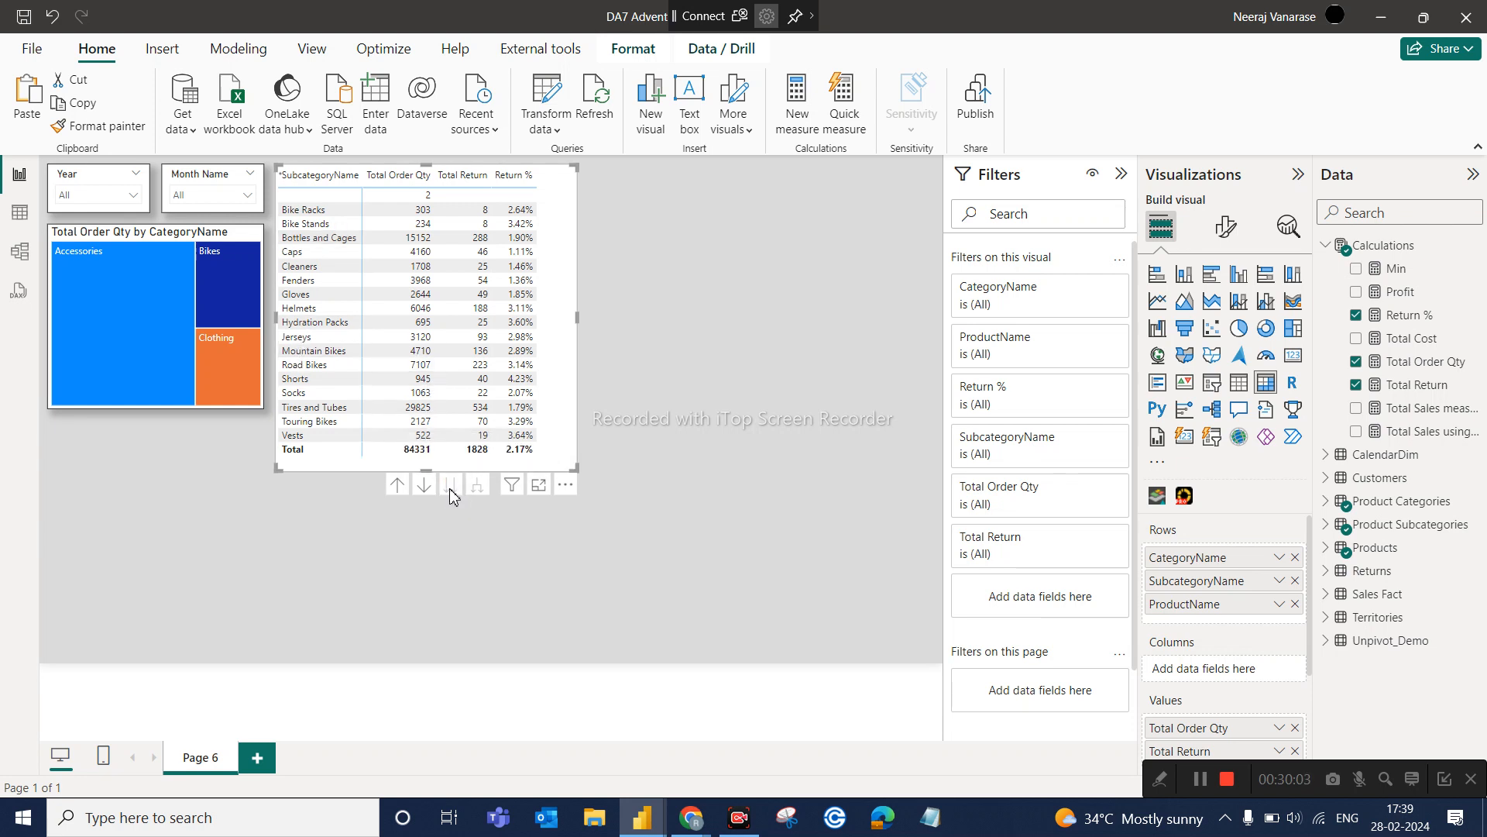
Return the matrix to categories, expand all rows down through subcategories to products, and drill back up to the category level
click(400, 484)
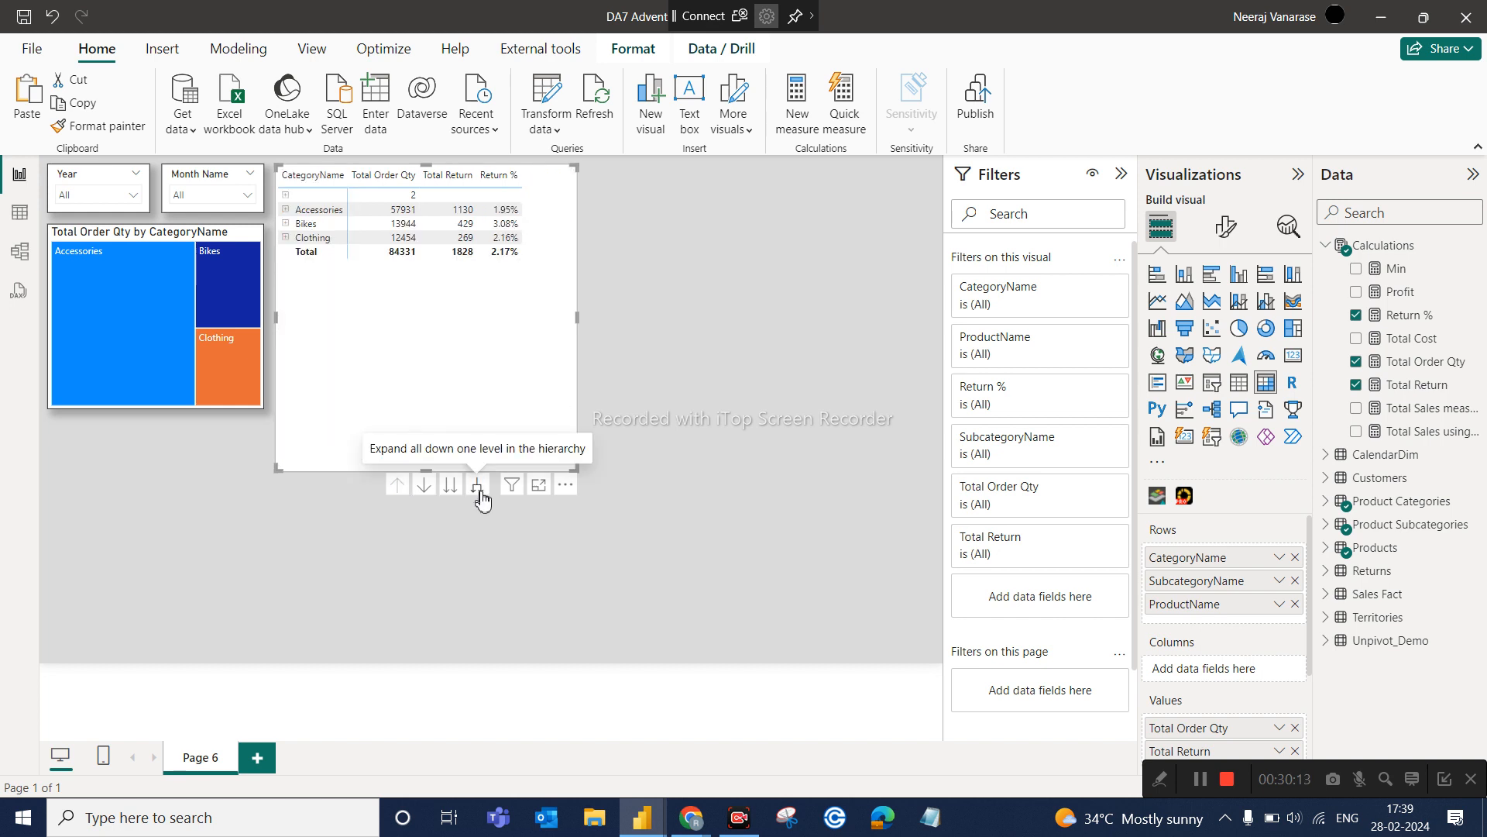
click(477, 486)
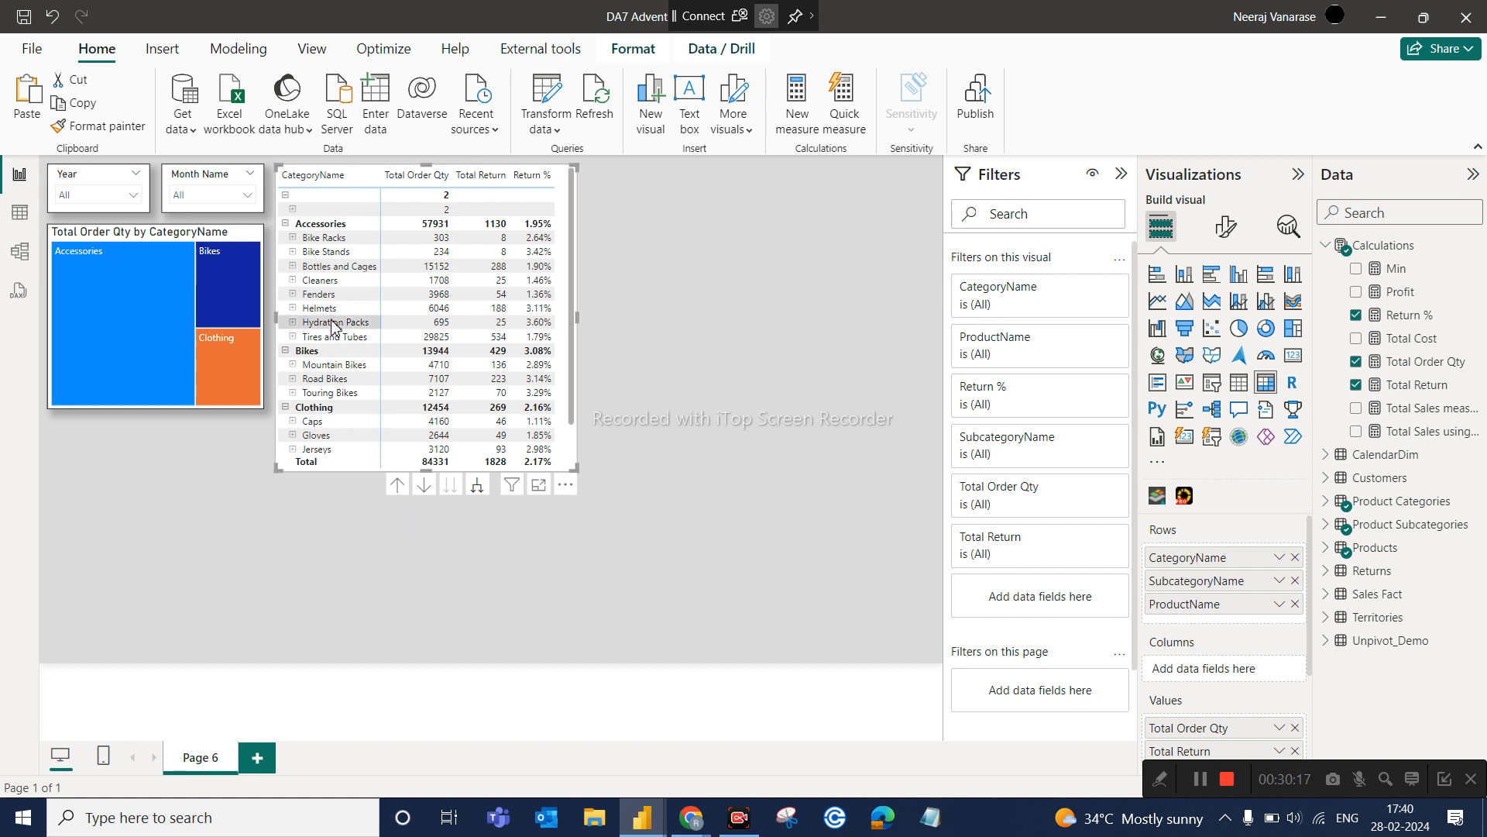
click(479, 487)
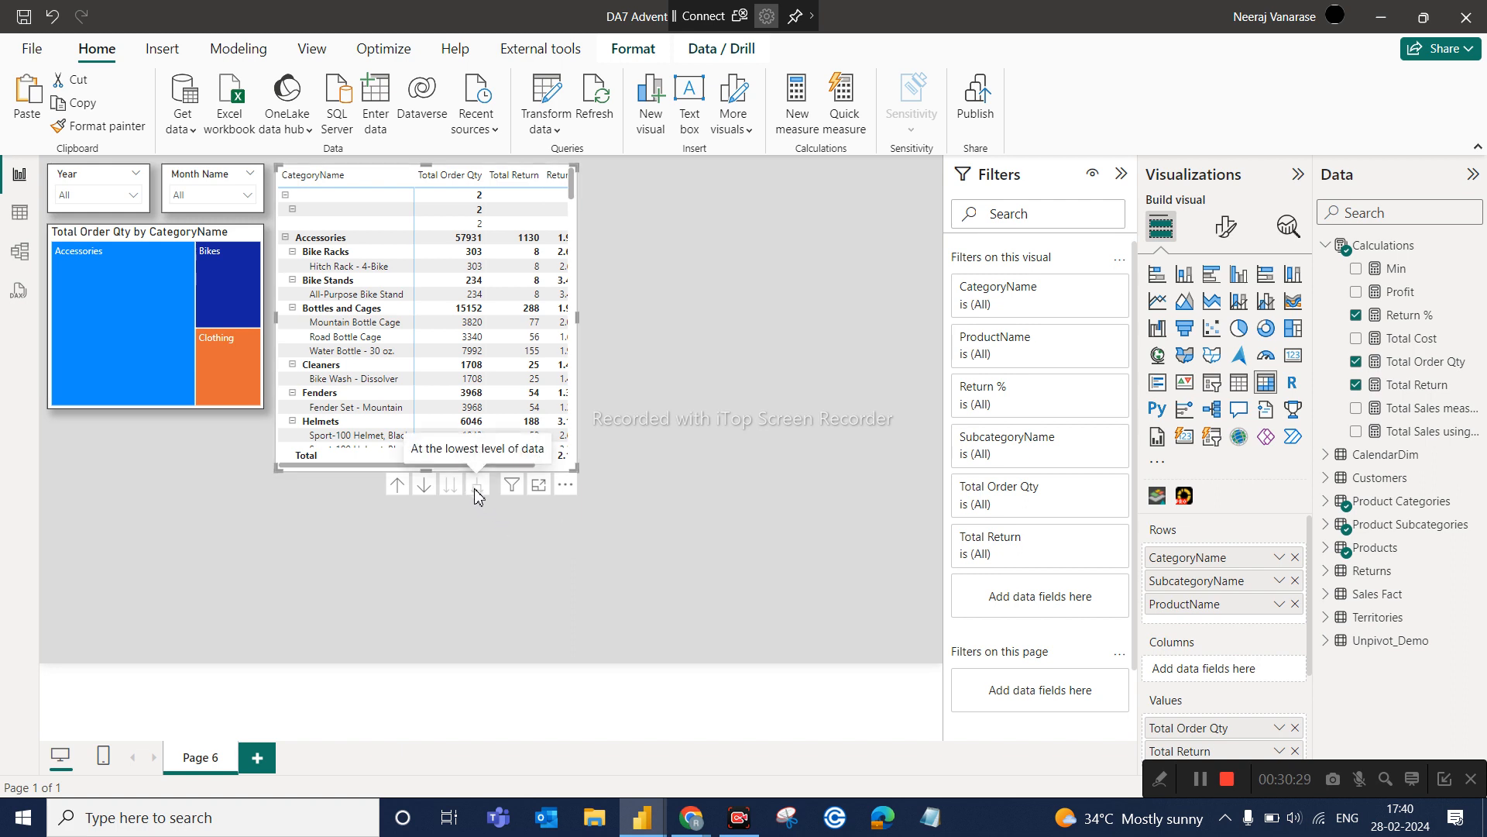
click(398, 486)
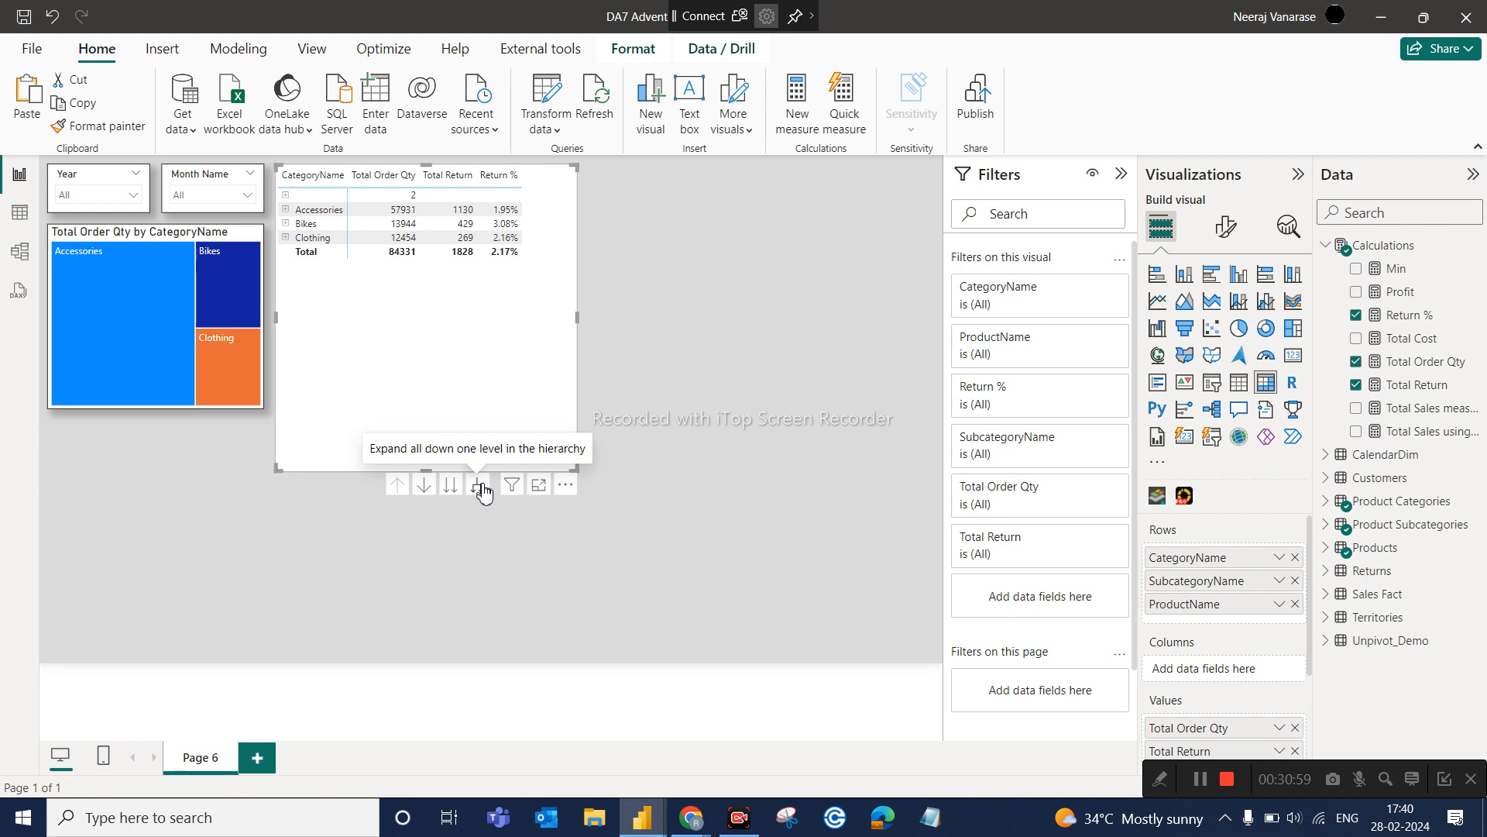
Turn on drill-down mode for the matrix, drill into Accessories and Bike Stands, return to the category level, and turn the mode off
click(423, 486)
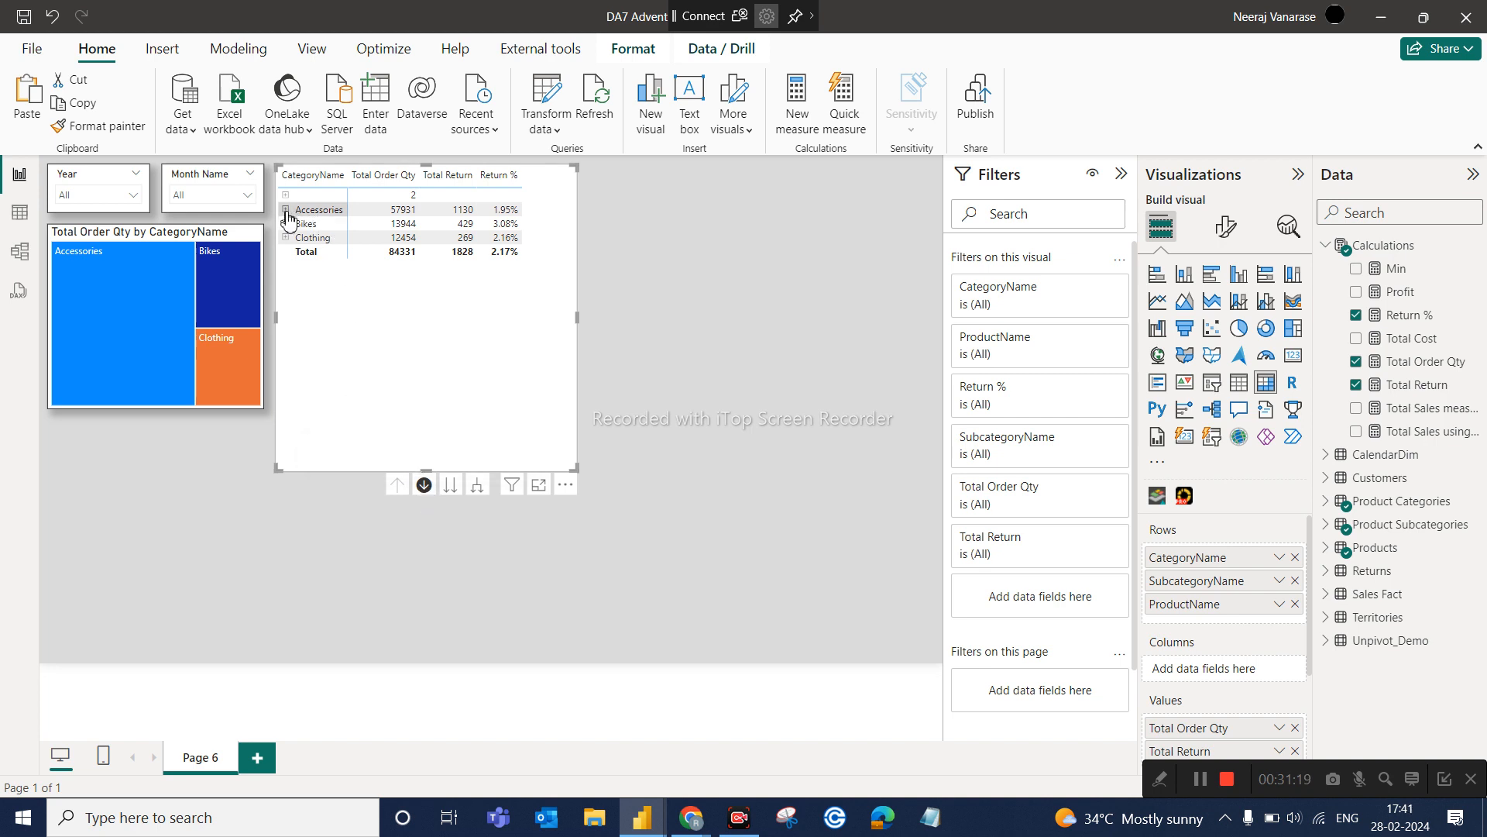
click(325, 217)
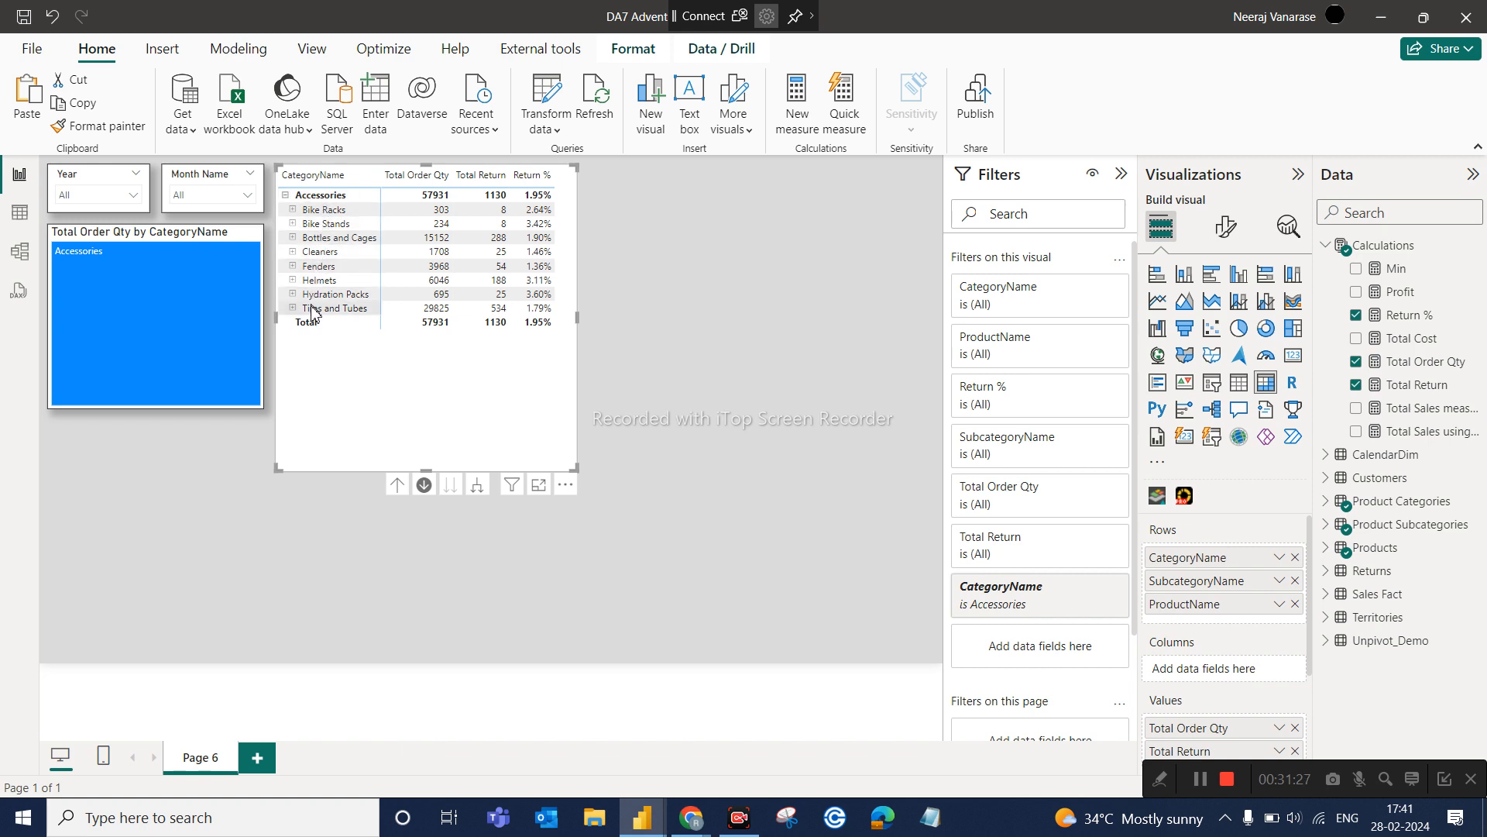
click(339, 225)
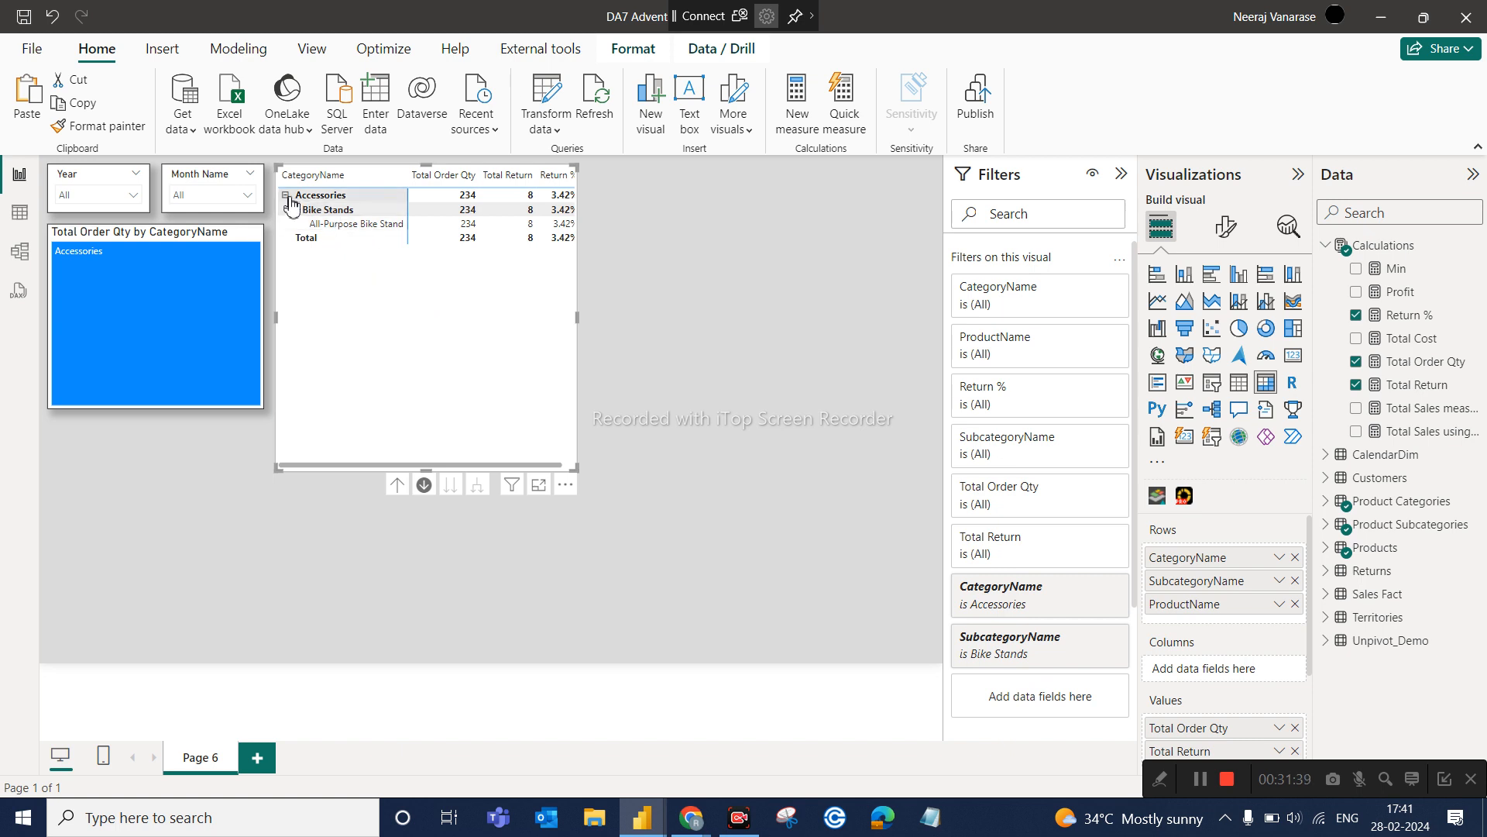
click(397, 486)
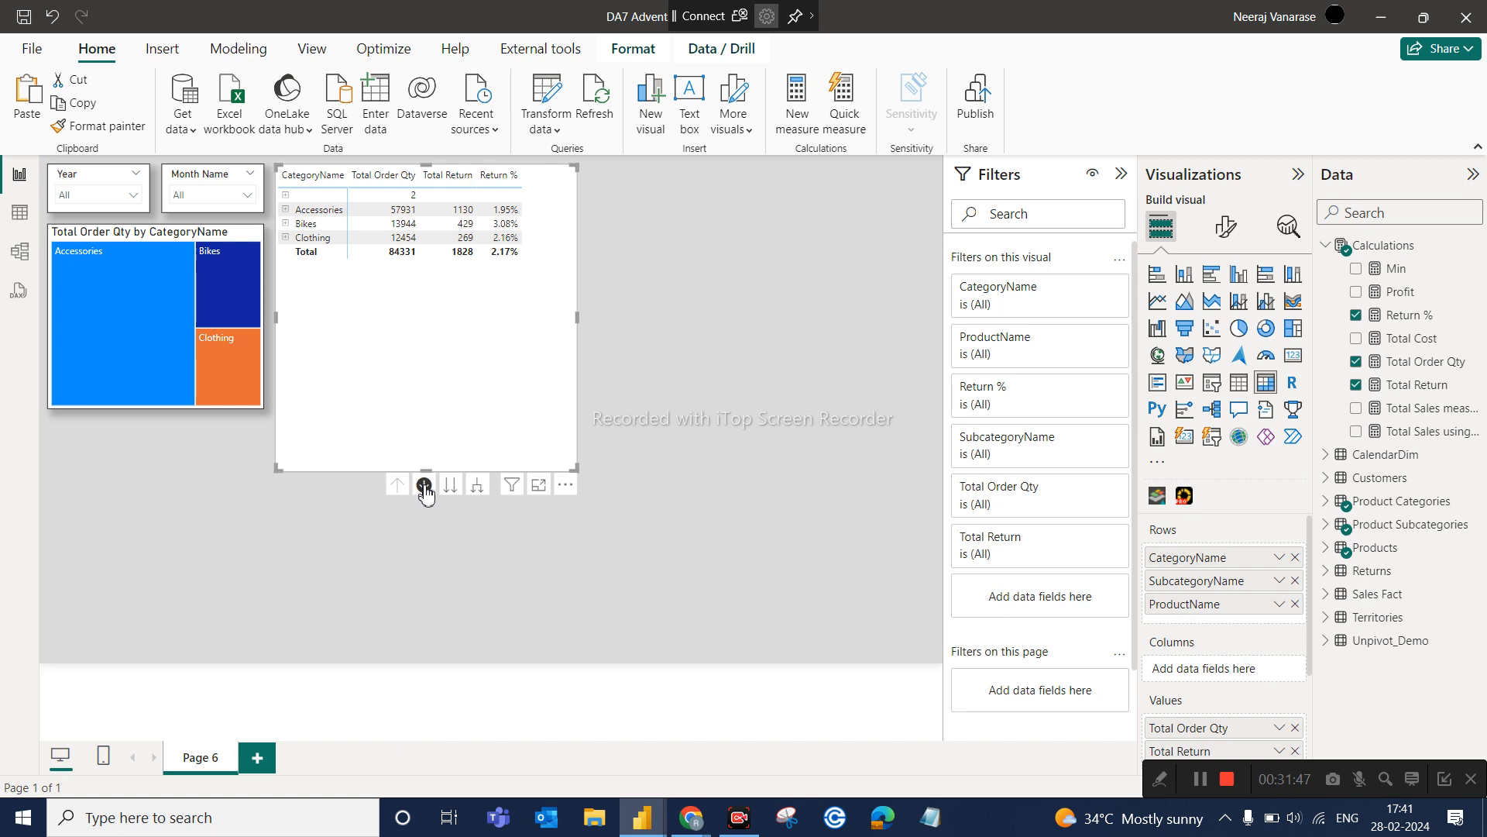
click(424, 486)
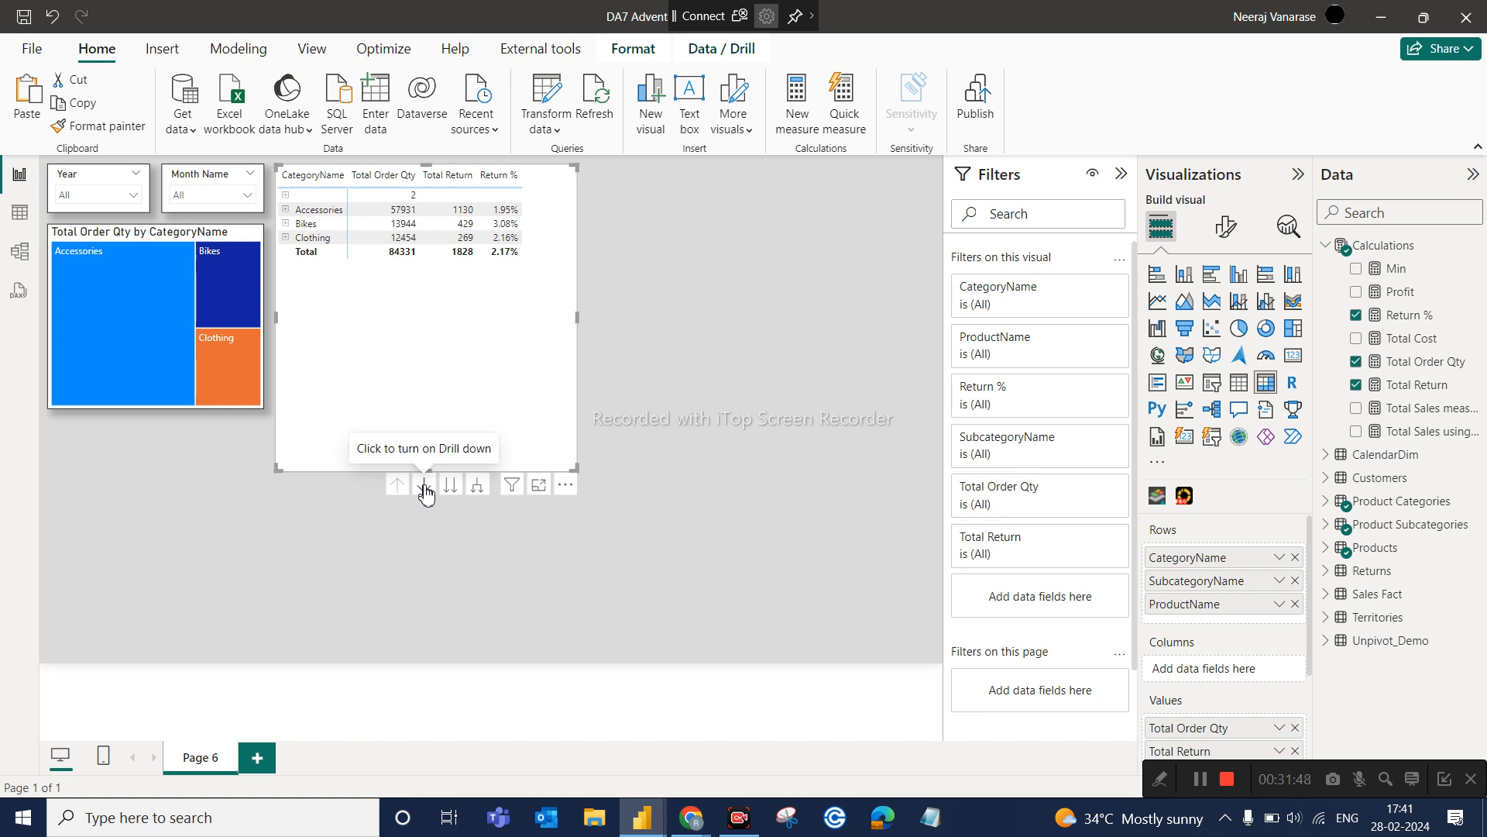
Enlarge the treemap across the page and add SubcategoryName and ProductName beneath CategoryName in its category hierarchy
click(195, 235)
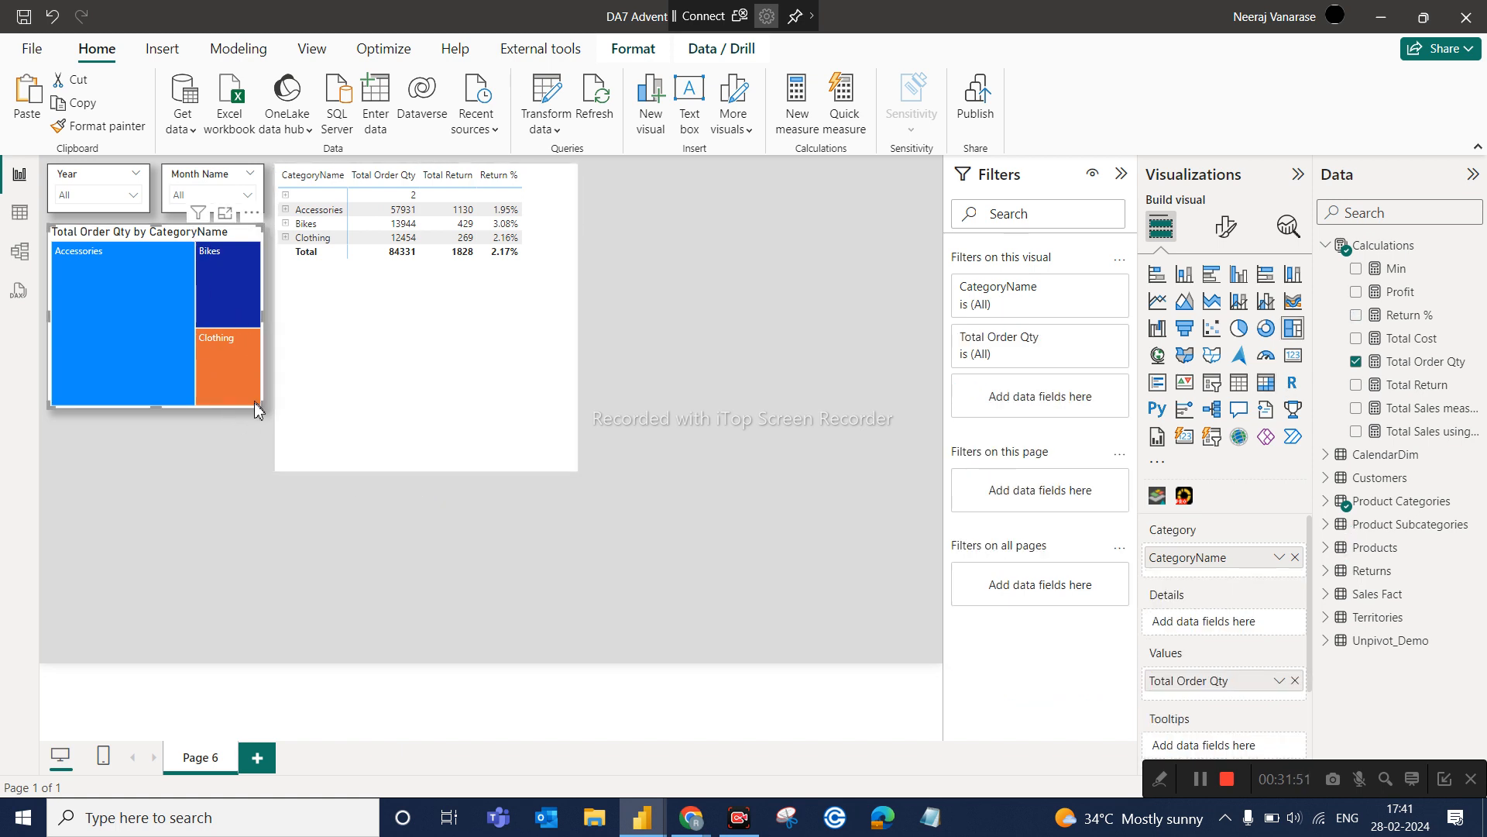
drag(255, 405, 720, 581)
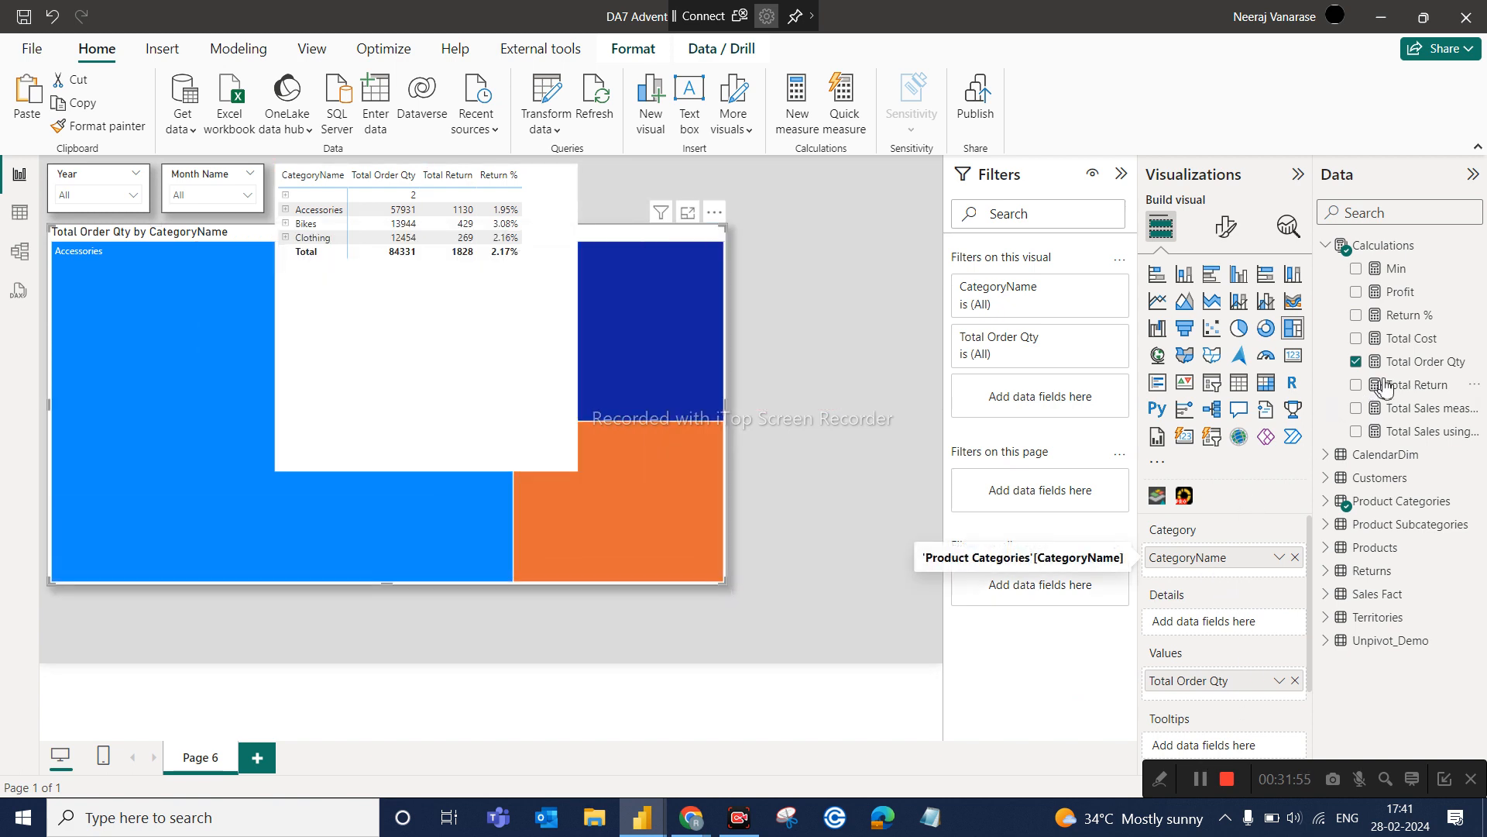
click(1408, 214)
text(sub)
drag(1430, 314, 1280, 573)
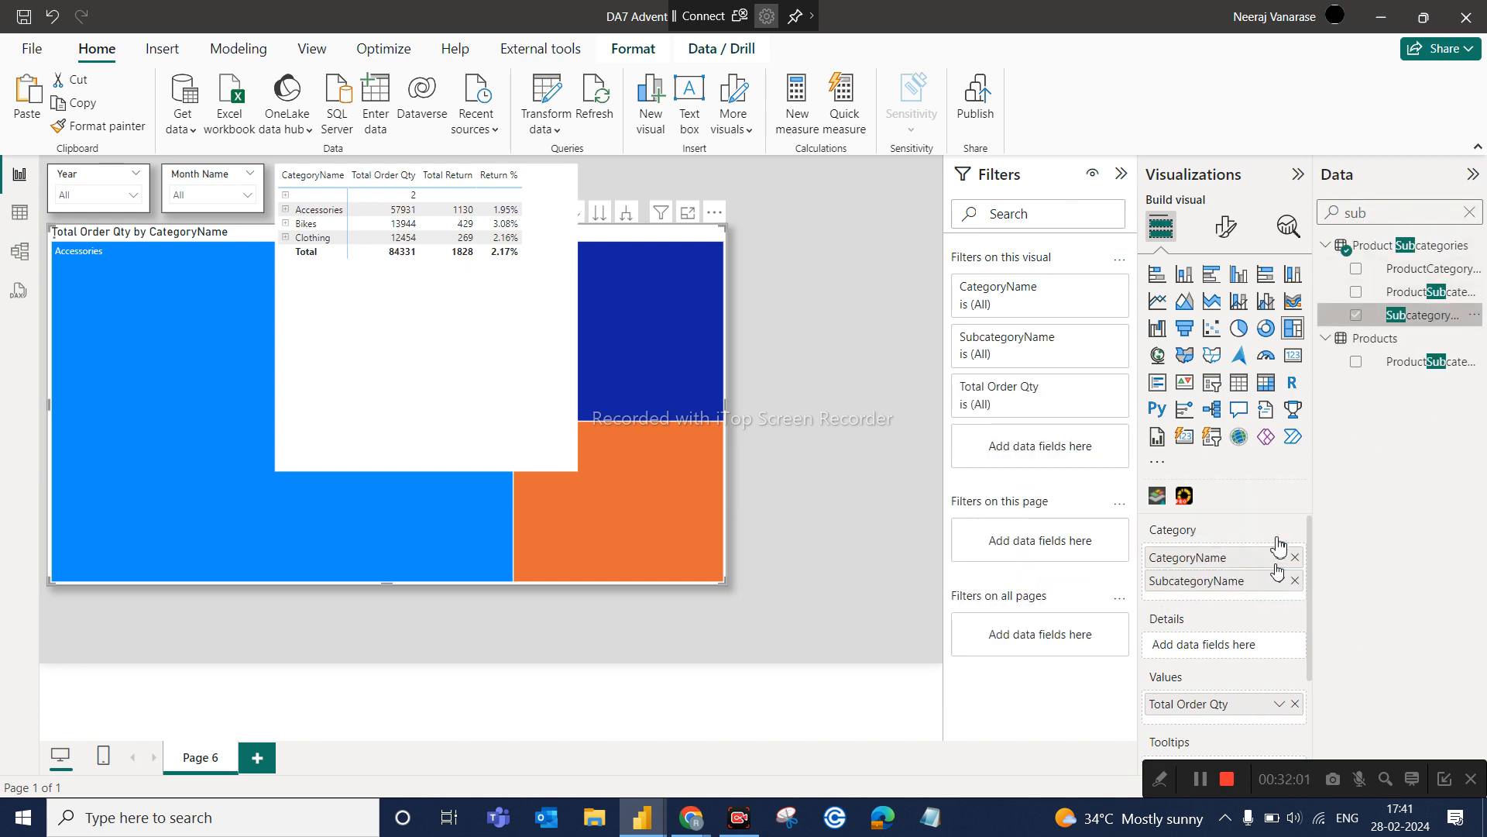
double_click(1400, 214)
text(prod)
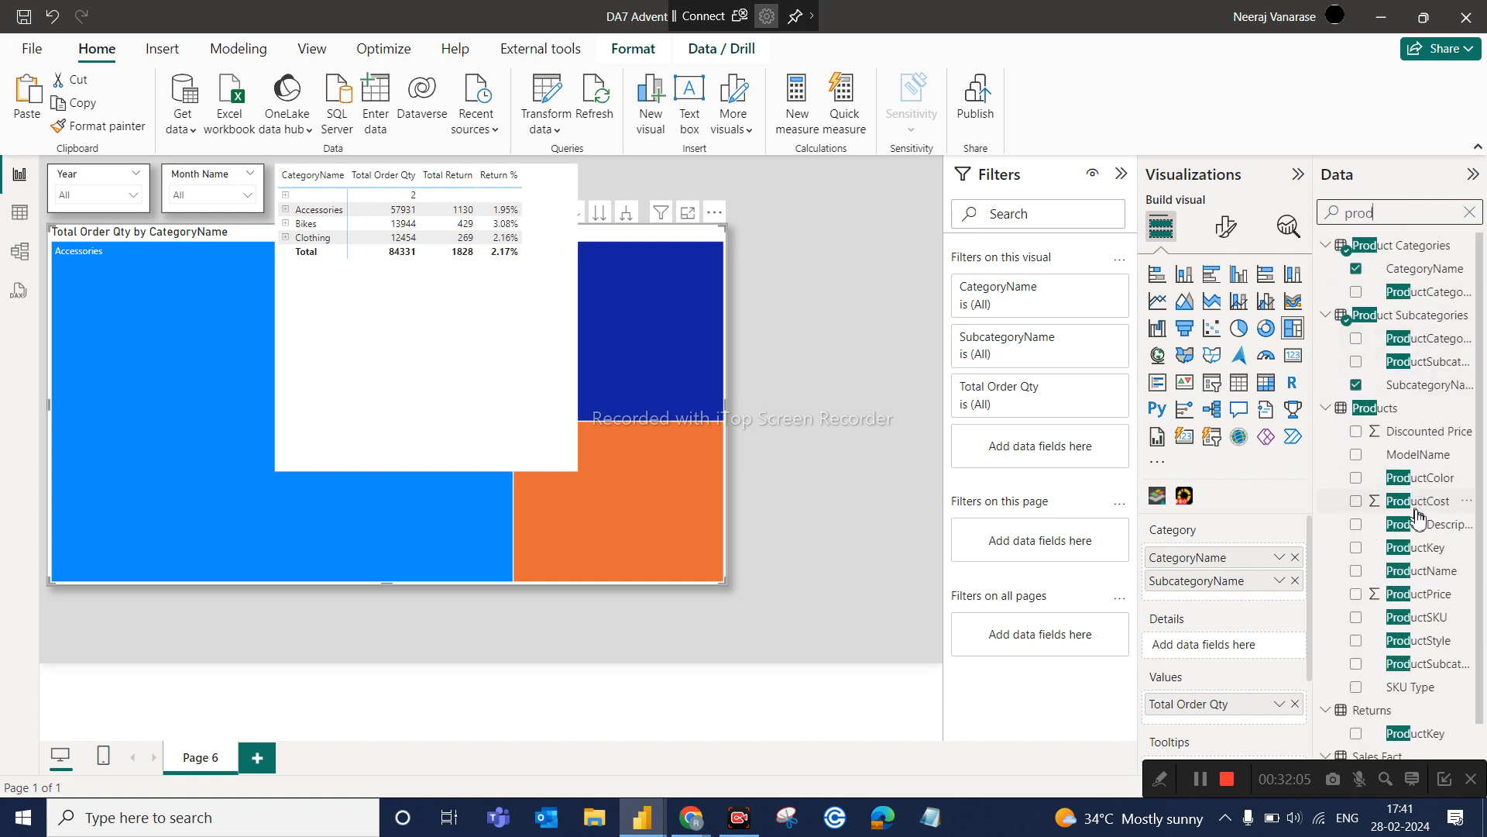
drag(1420, 579, 1210, 598)
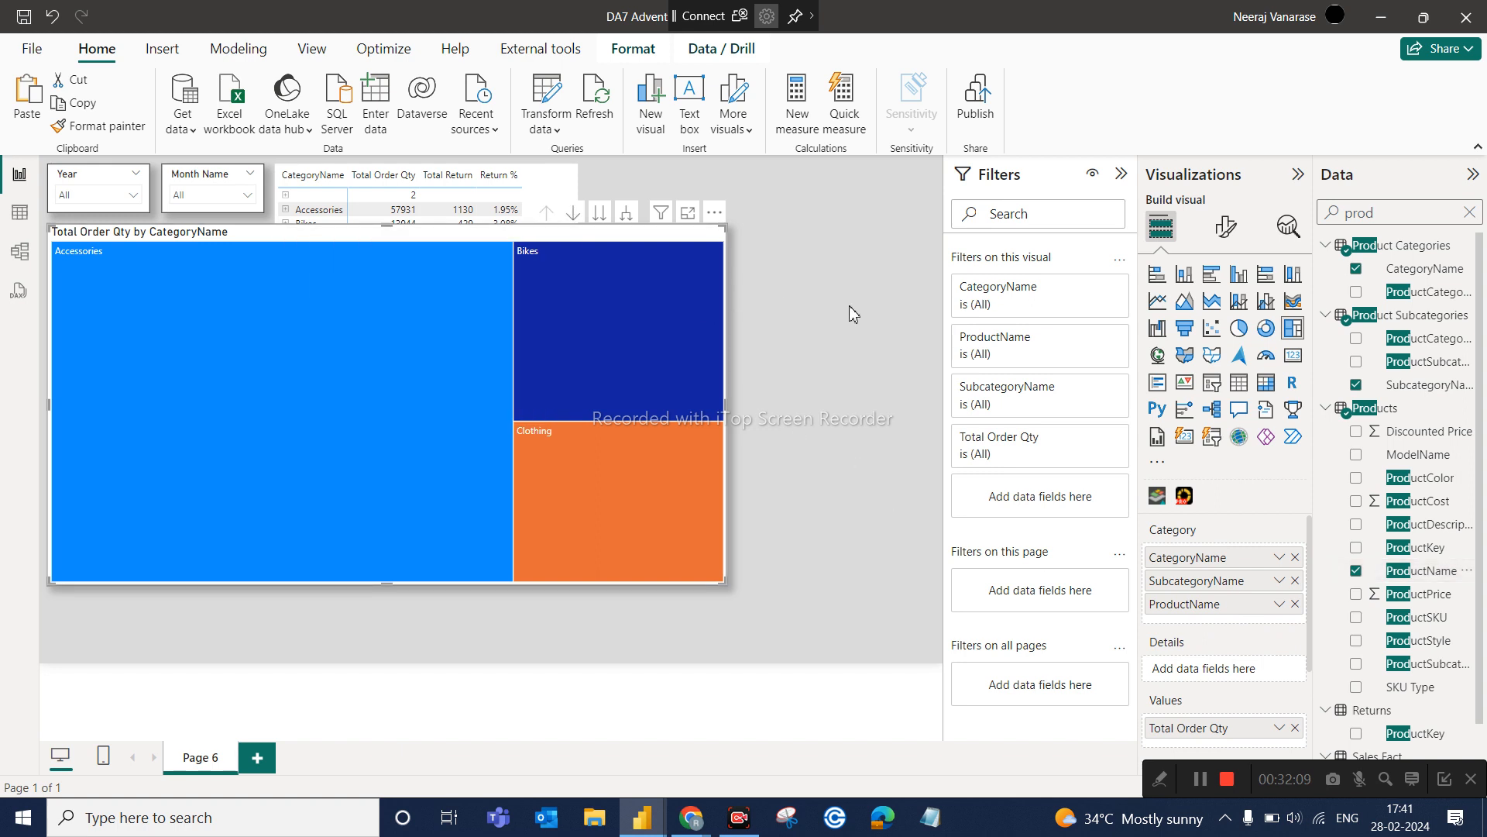
Shrink the matrix to a one-row strip above the treemap so that it does not cover it
click(849, 305)
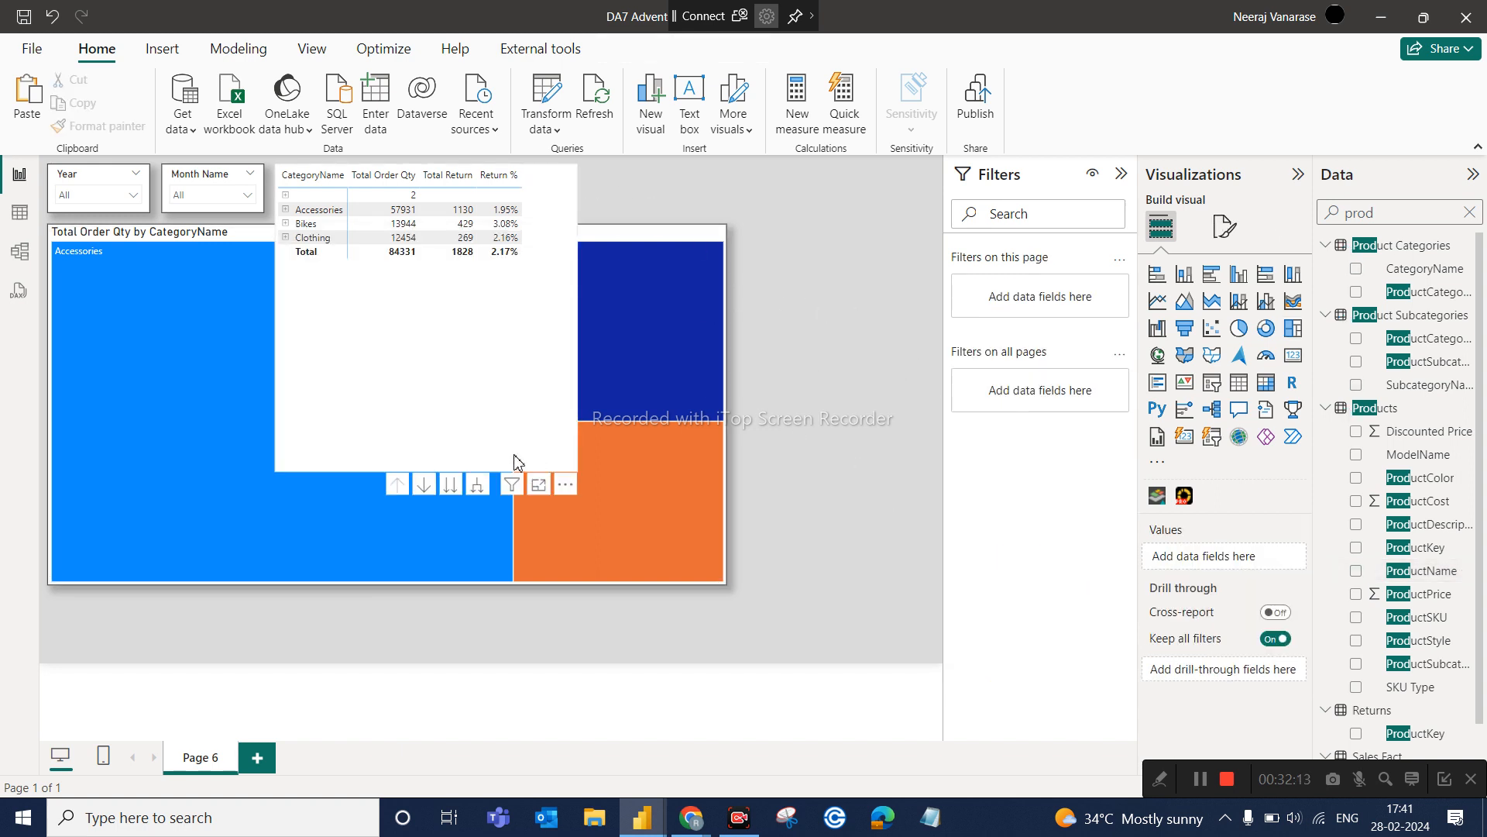
click(580, 467)
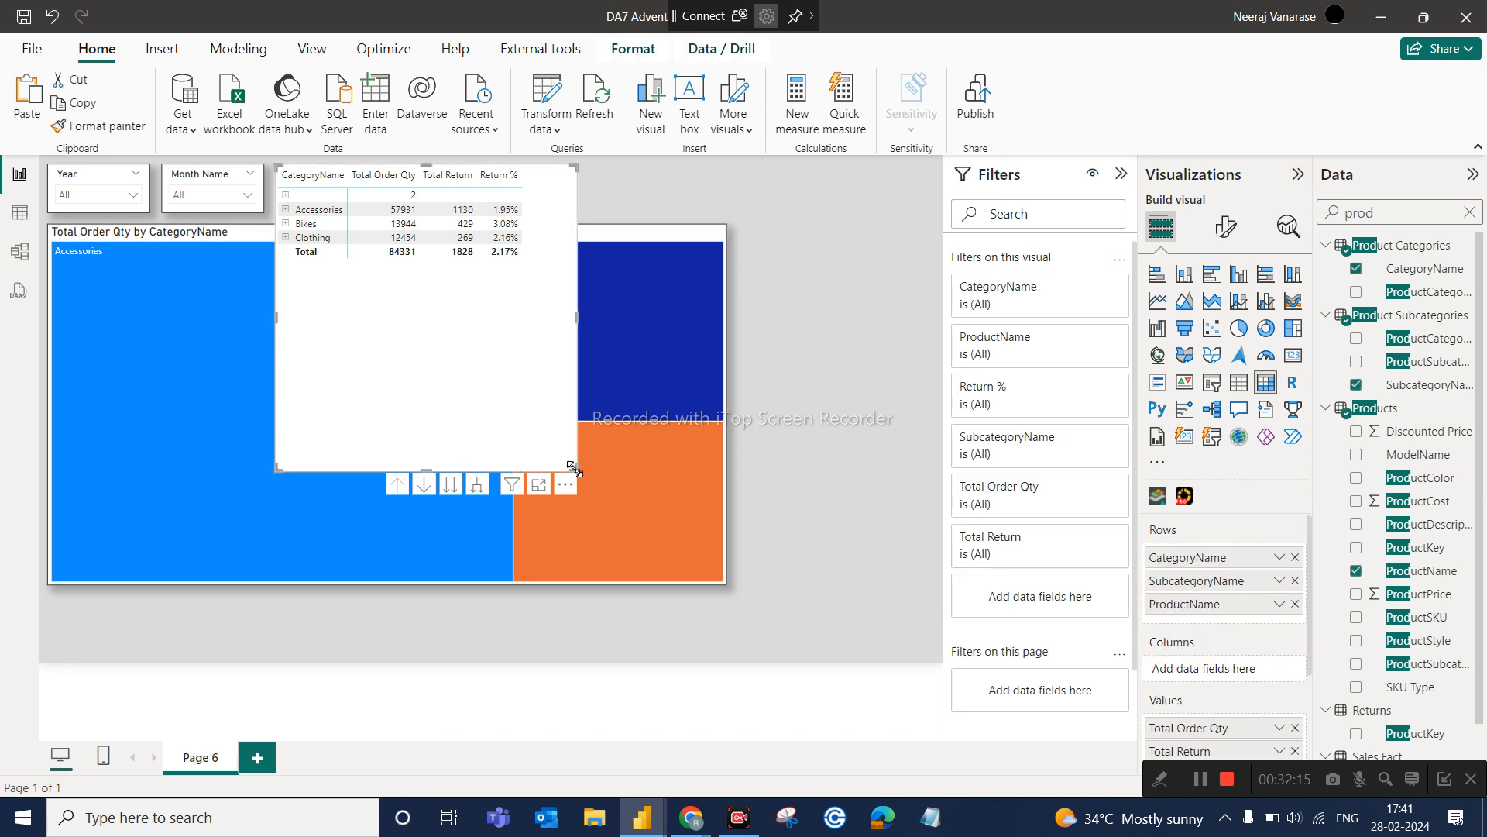
drag(574, 467, 565, 188)
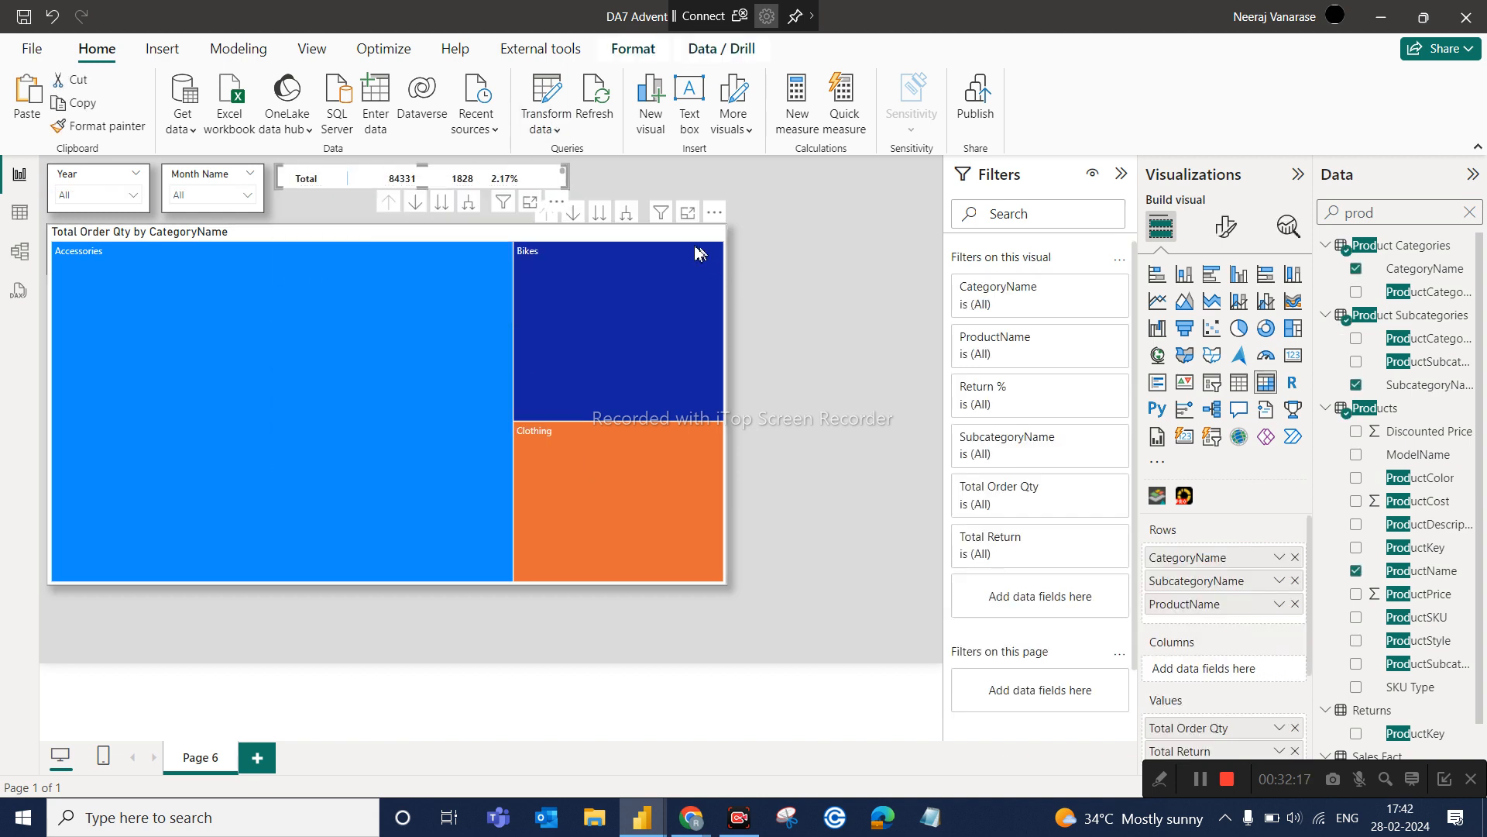
Turn on drill-down mode for the treemap, drill into Accessories and Bottles and Cages, and drill back up to categories
click(668, 236)
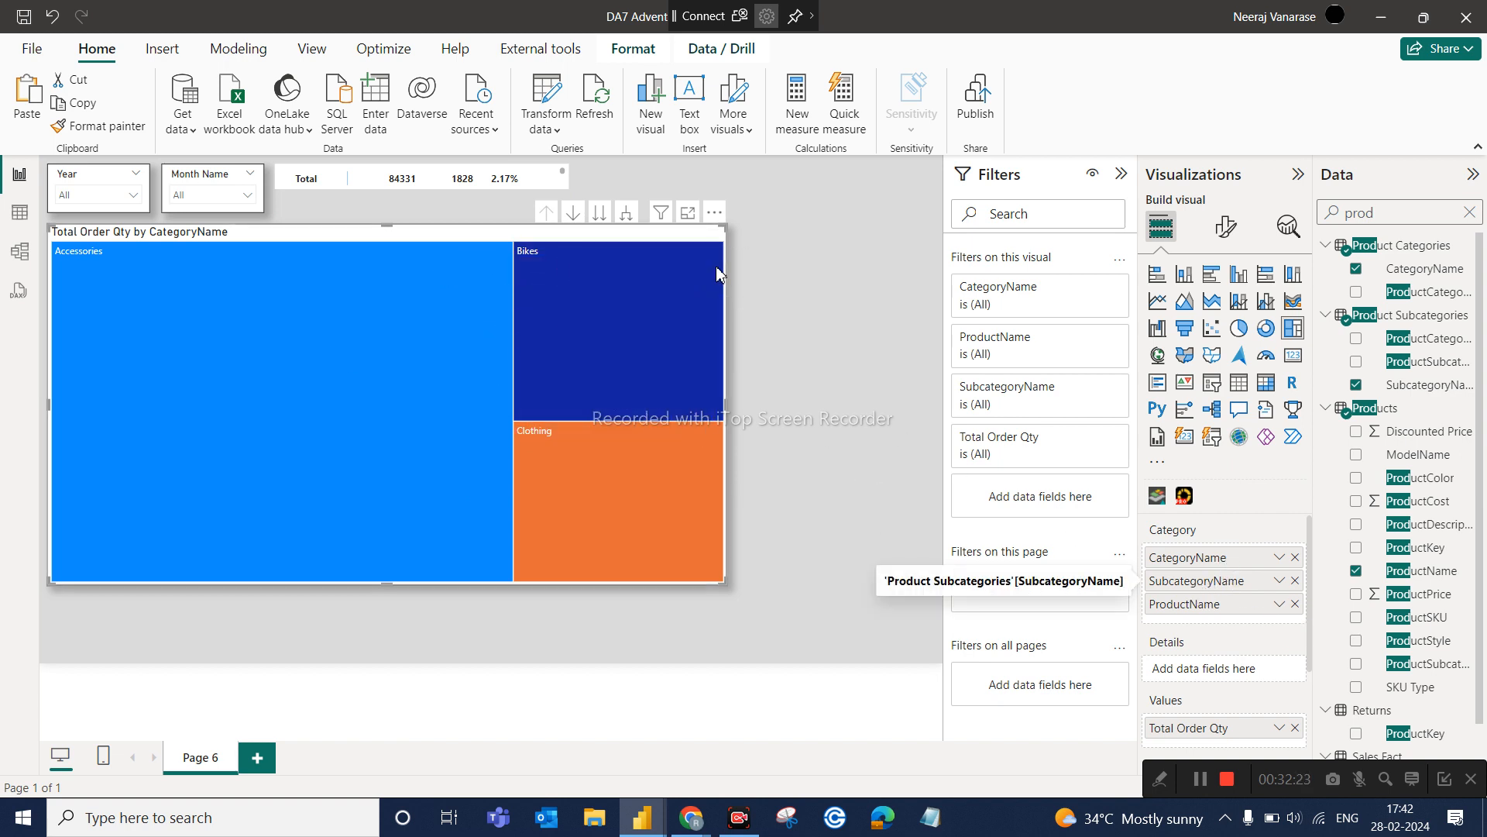
click(575, 215)
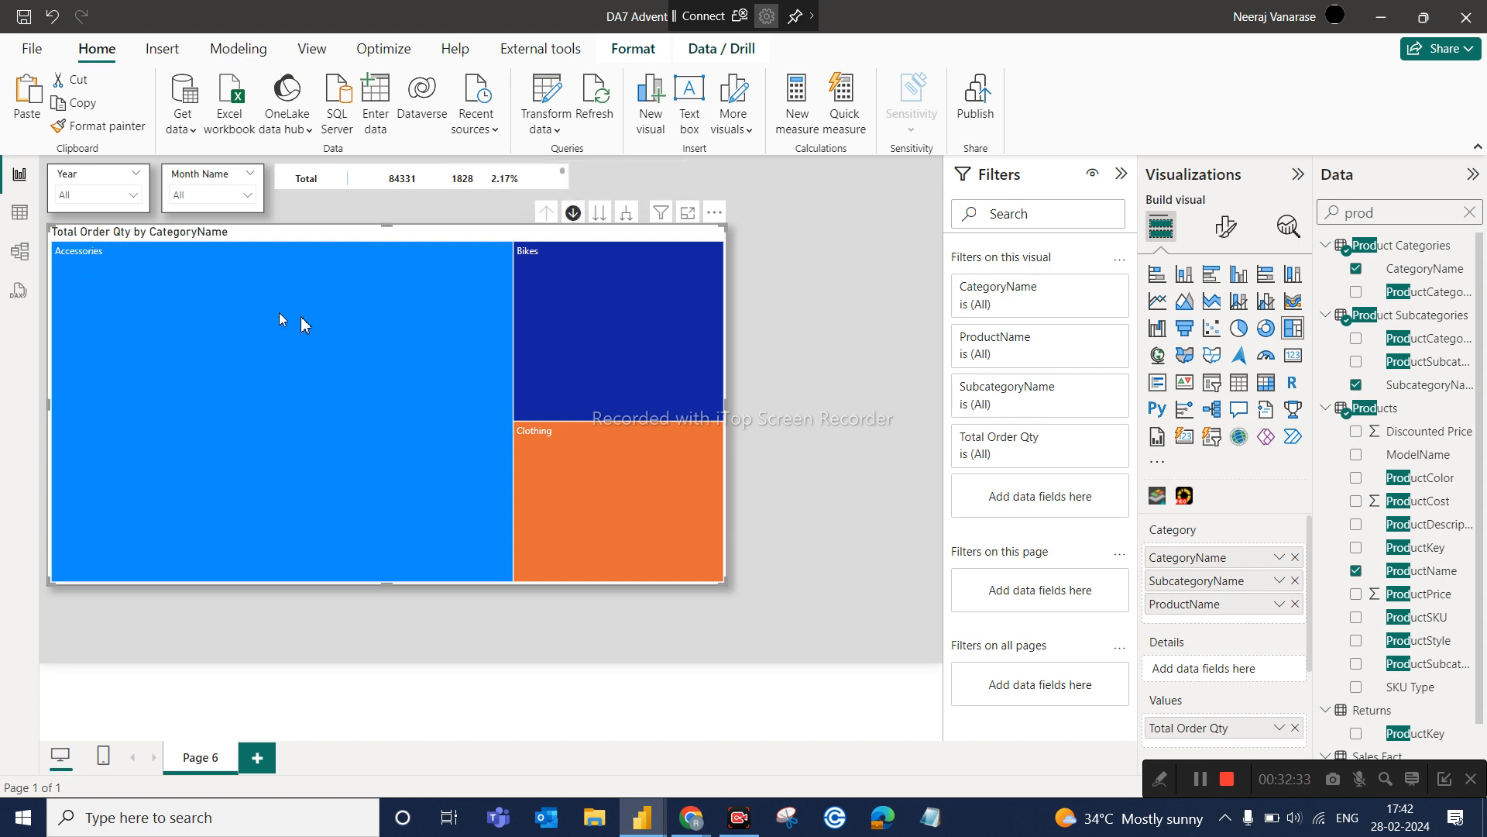
click(344, 377)
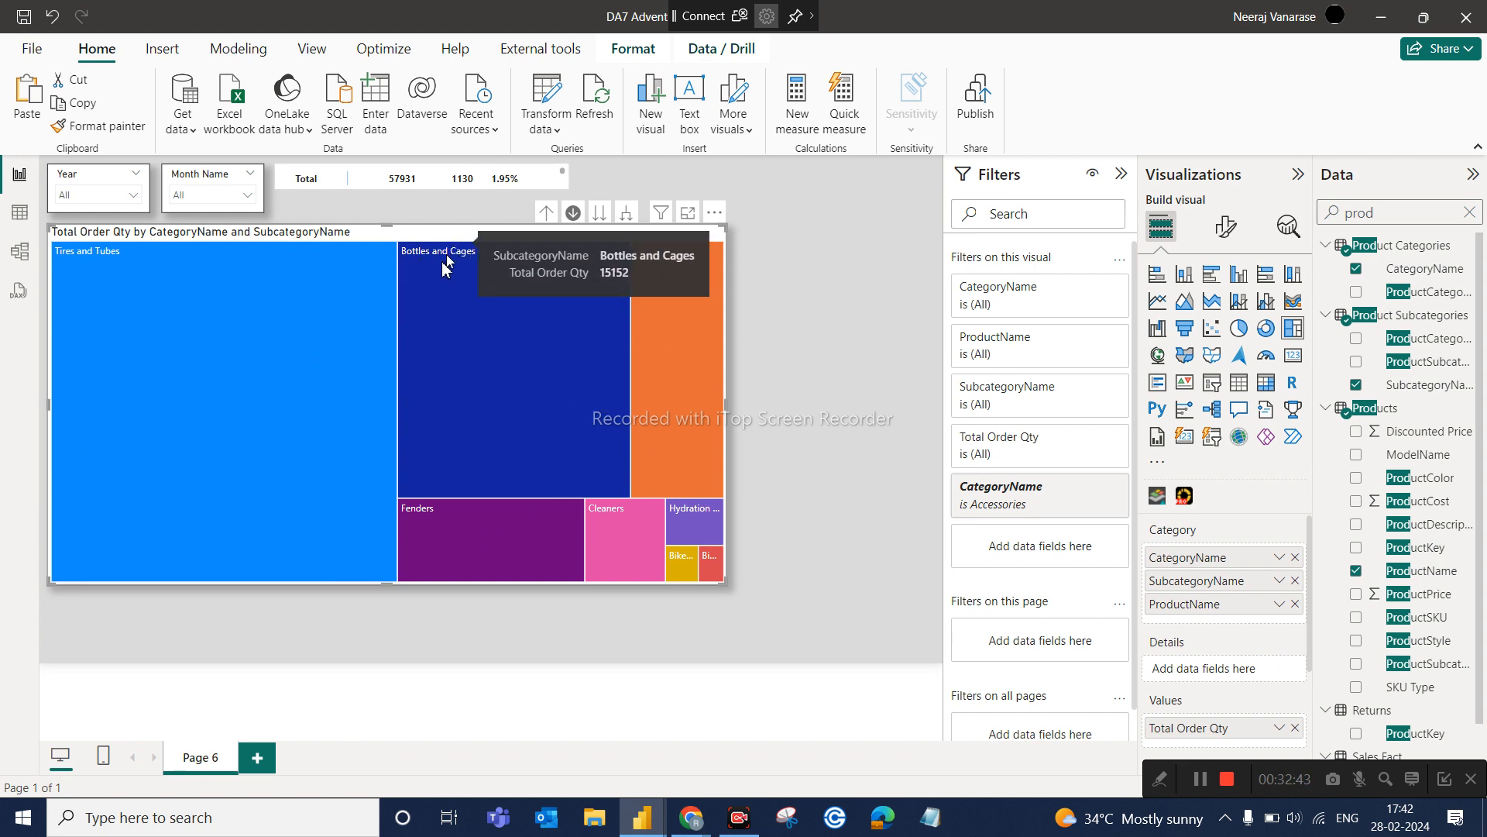
click(515, 339)
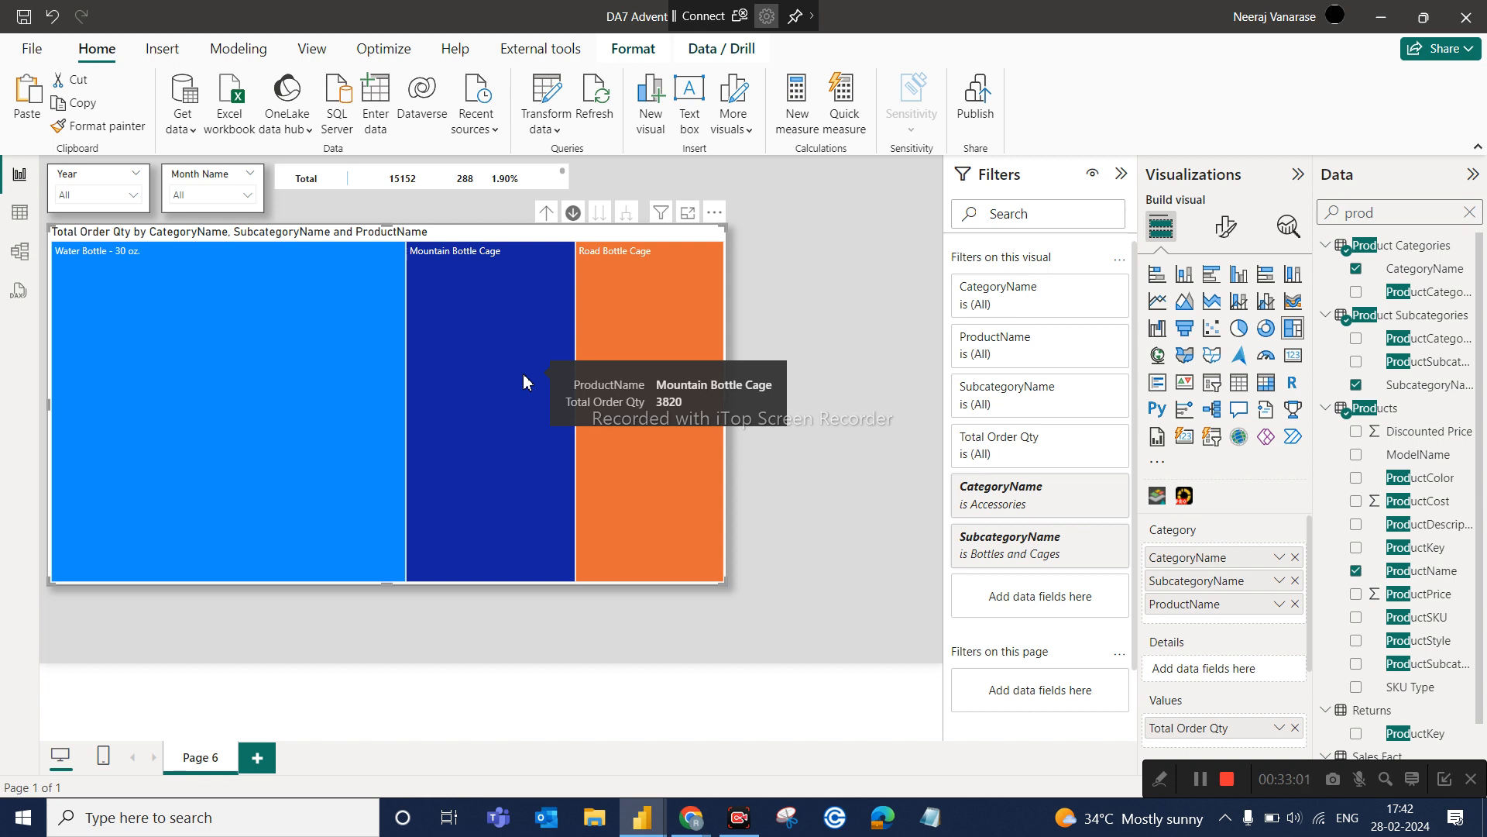
click(547, 214)
click(547, 214)
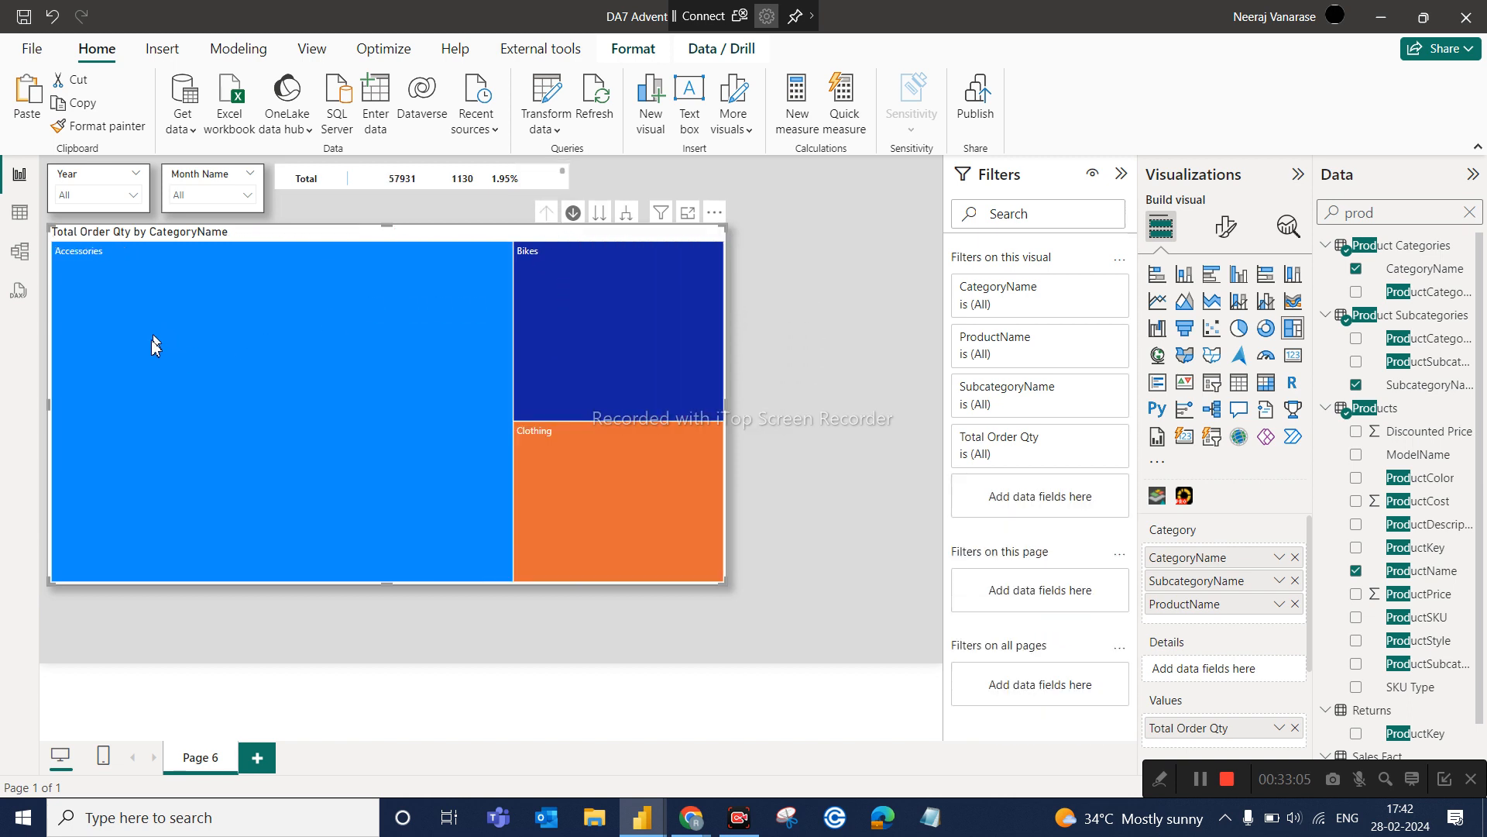
Drill the treemap from Accessories into the Tires and Tubes products, and drill back up to the category level
mouse_move(212, 313)
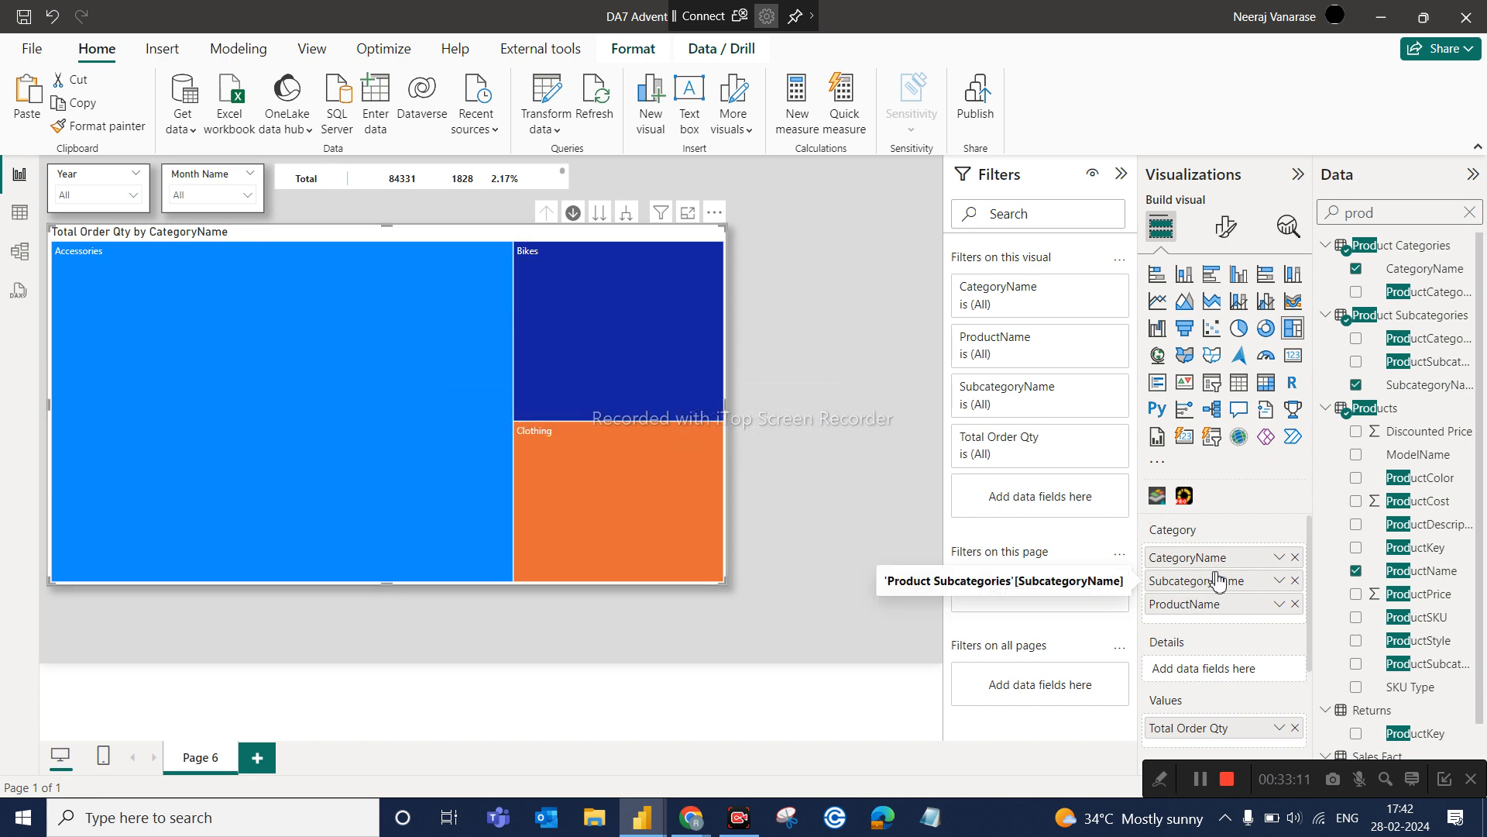
mouse_move(289, 416)
click(290, 415)
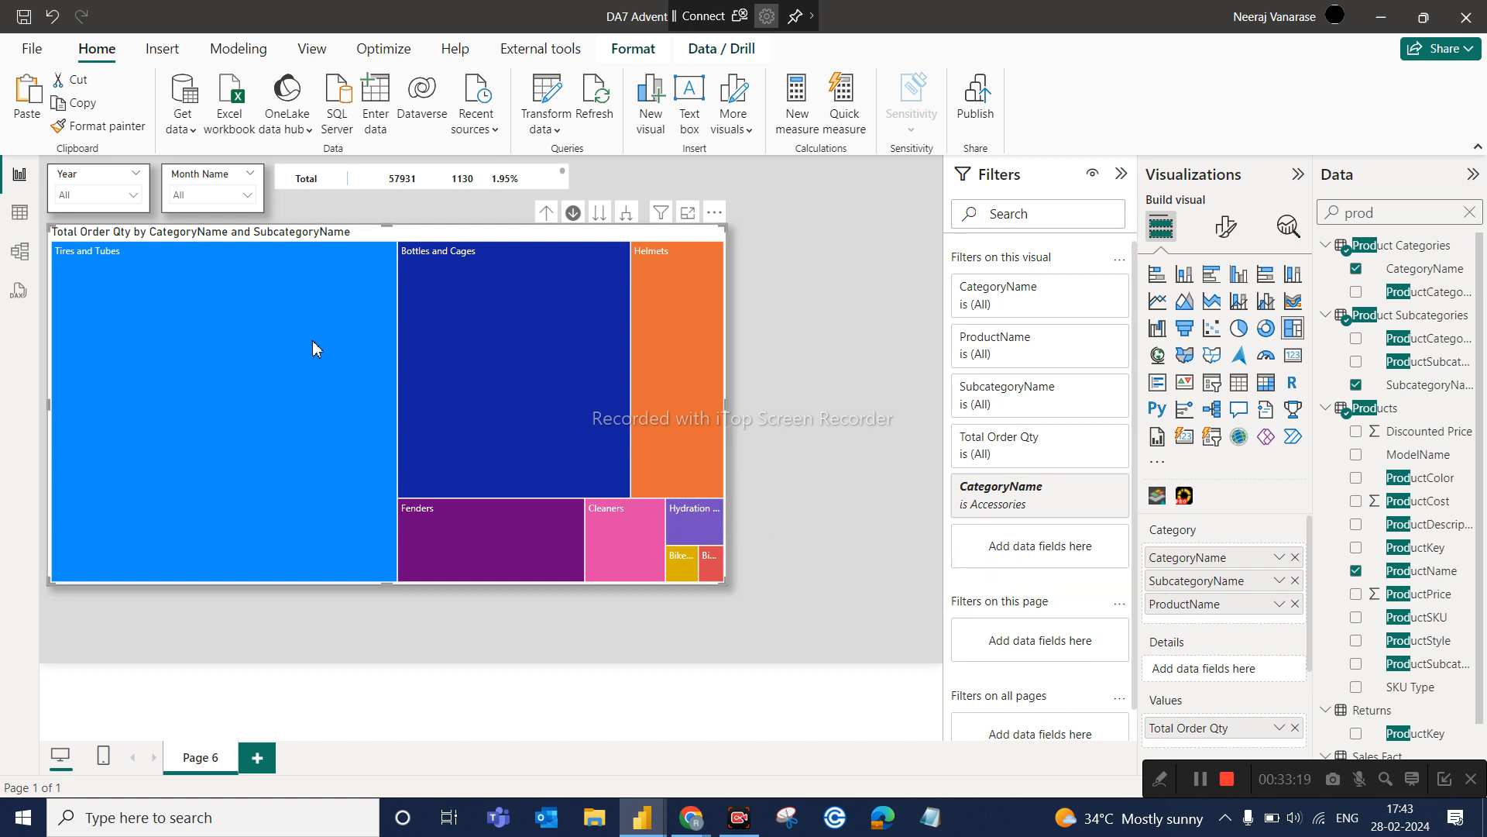
mouse_move(331, 435)
click(331, 439)
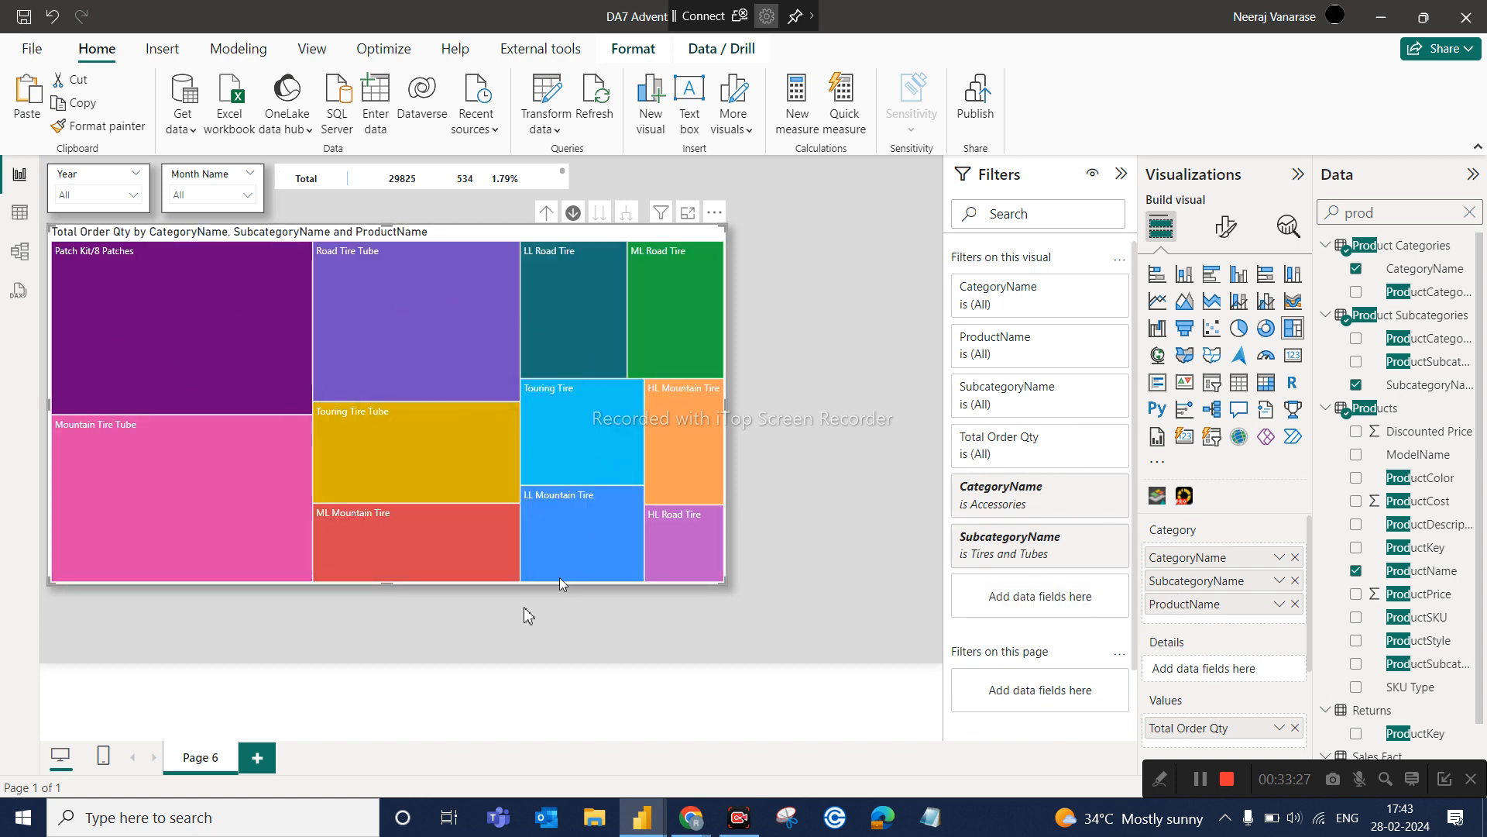
click(548, 213)
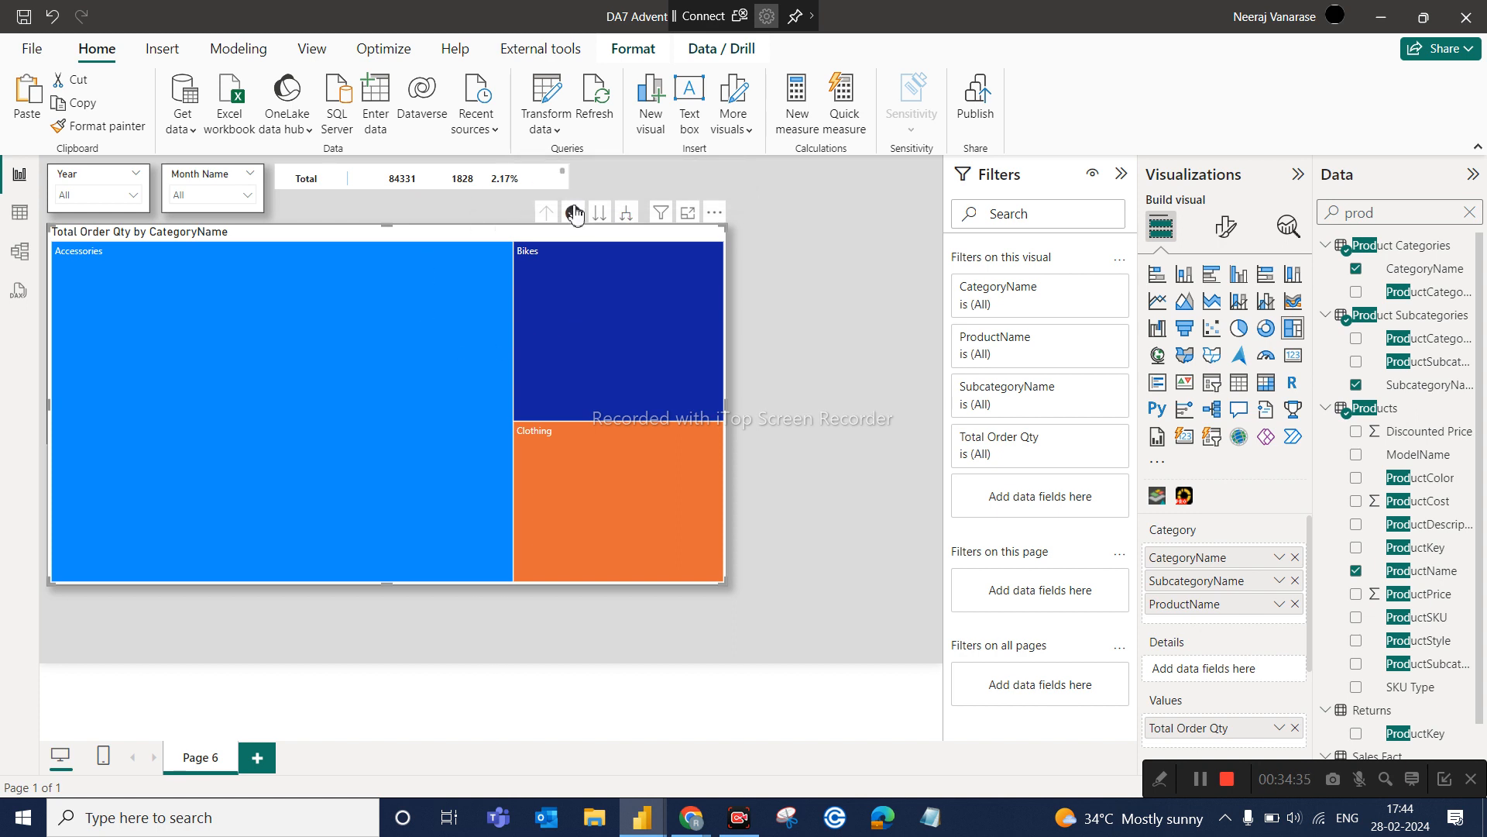
Shrink the treemap to fit beneath the two slicers and stretch the matrix downward to nearly the full page height
mouse_move(462, 429)
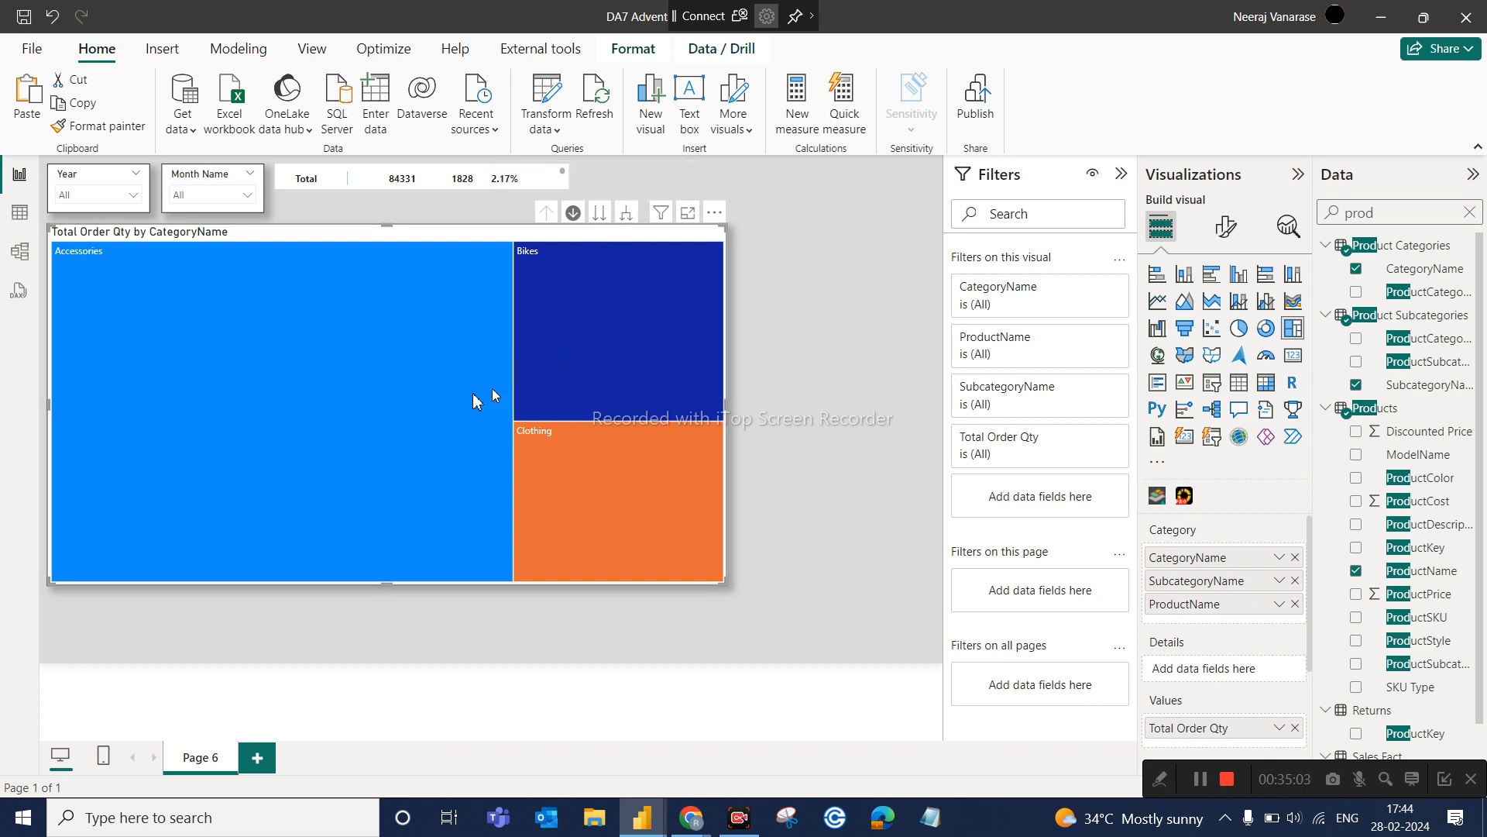
mouse_move(543, 402)
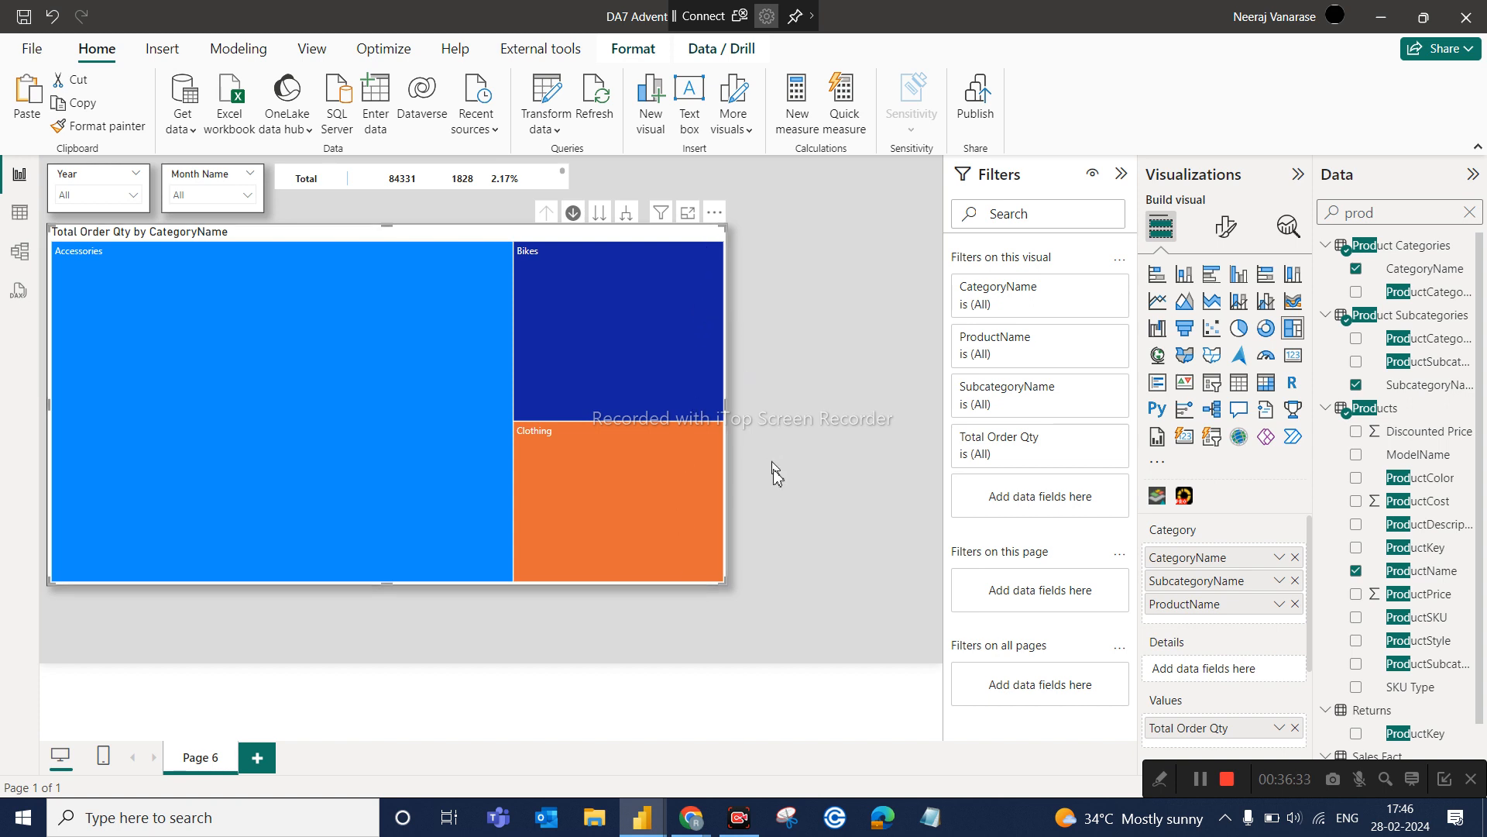
drag(725, 582, 265, 442)
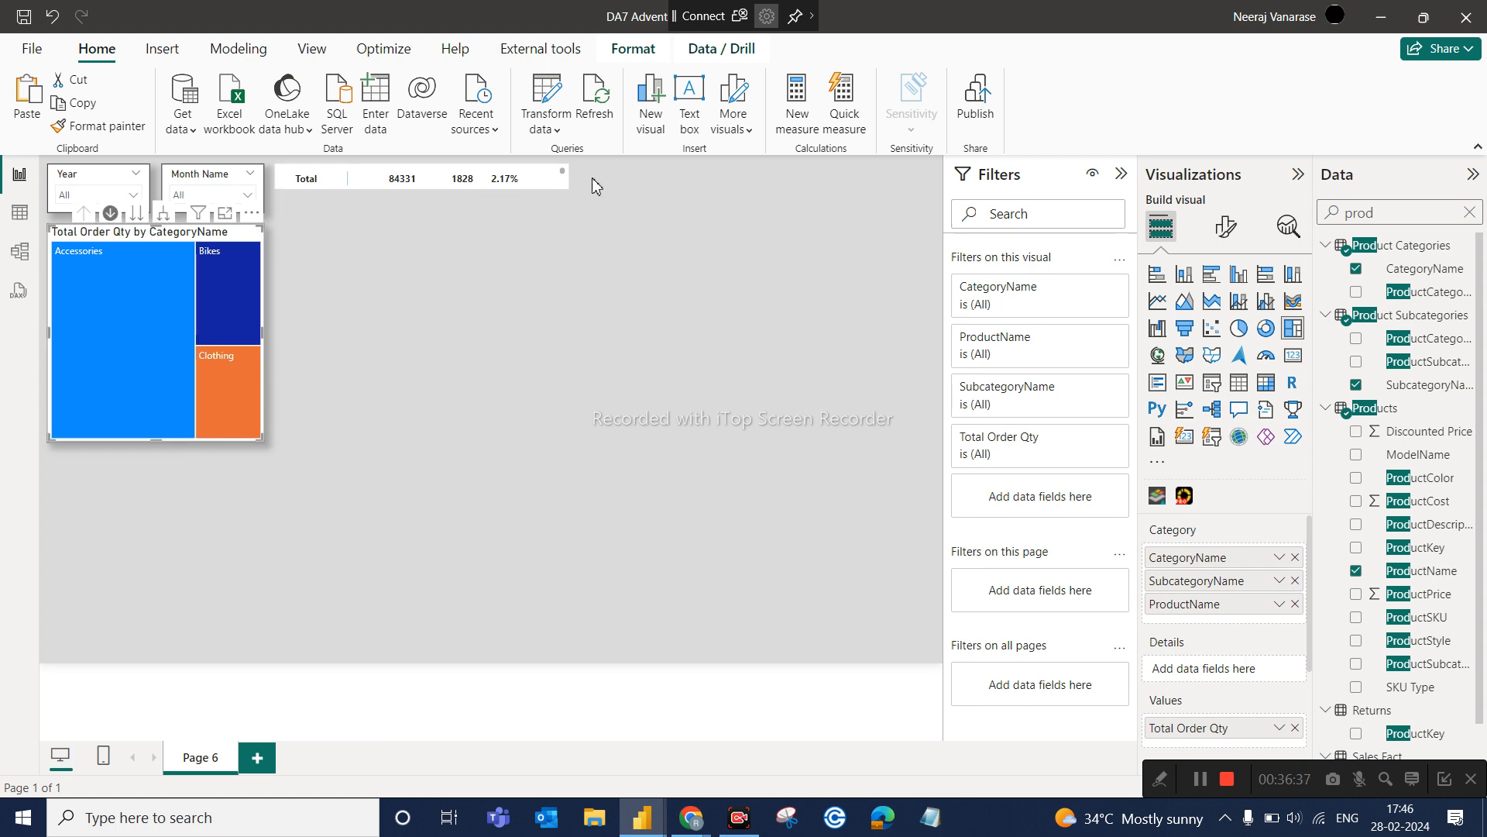
click(564, 194)
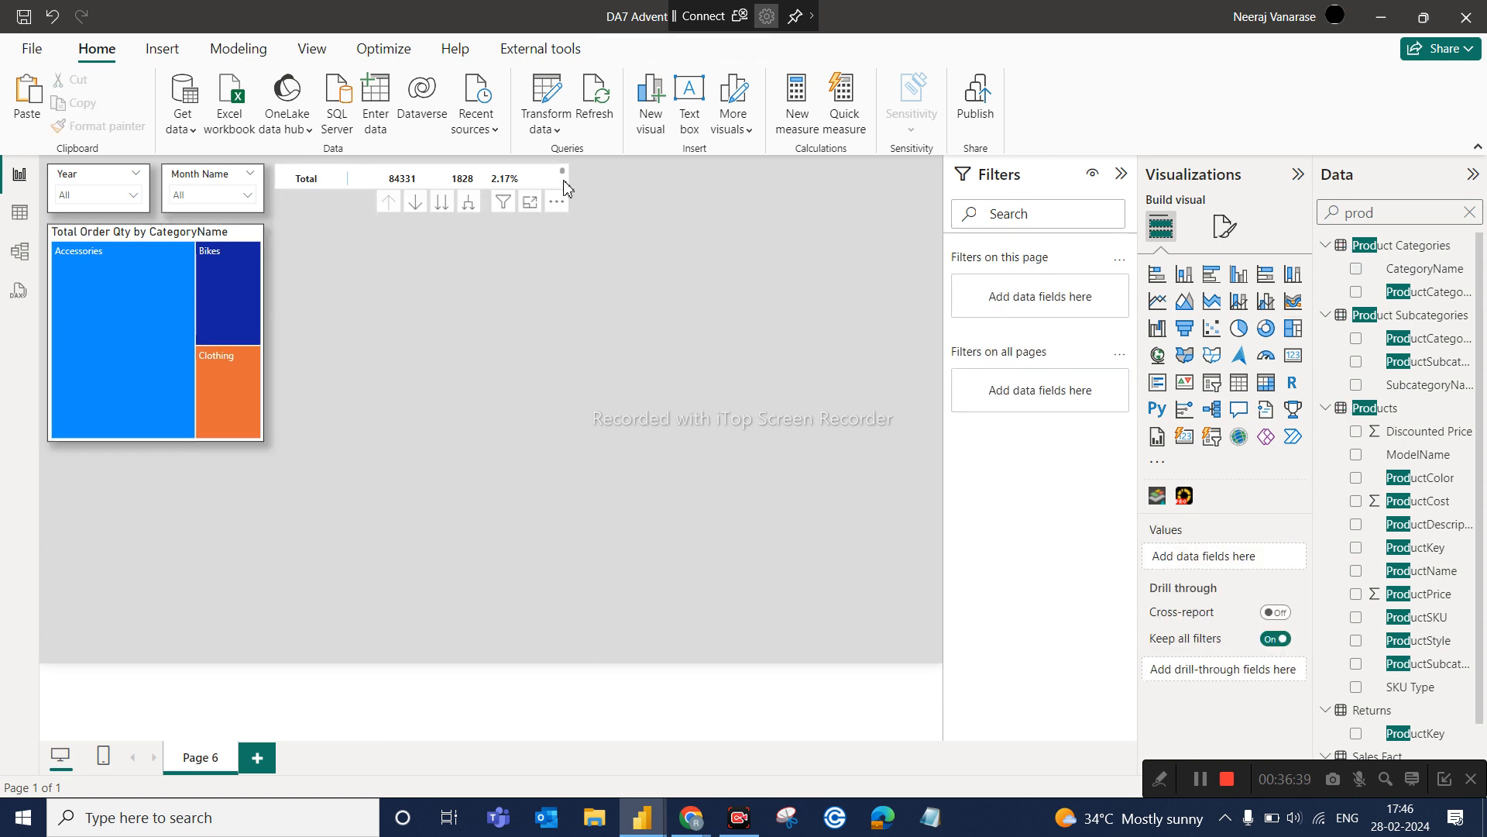
click(564, 186)
drag(422, 186, 448, 619)
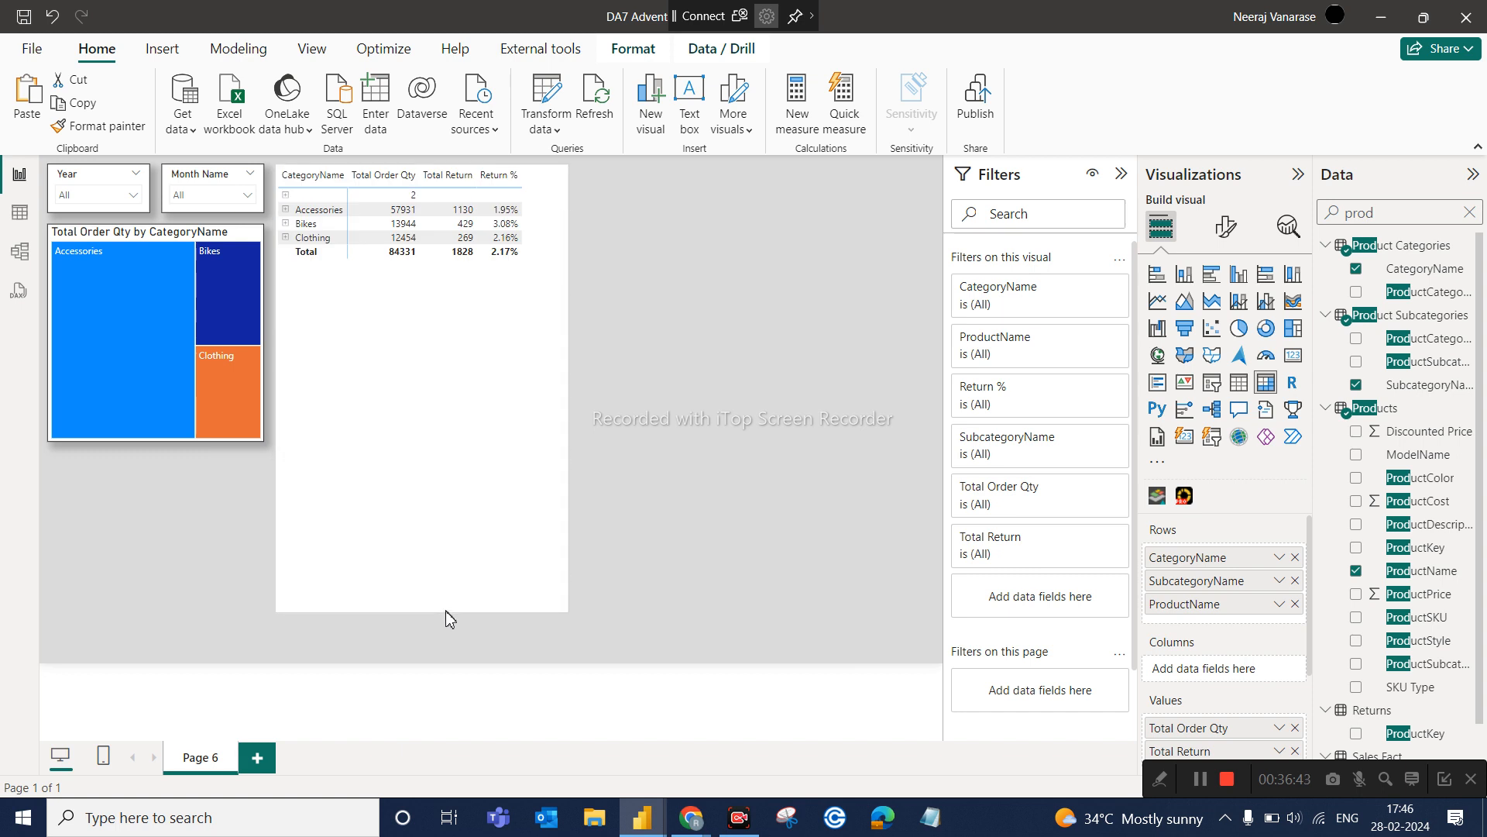
Expand all matrix categories down one level to show their subcategories
right_click(446, 616)
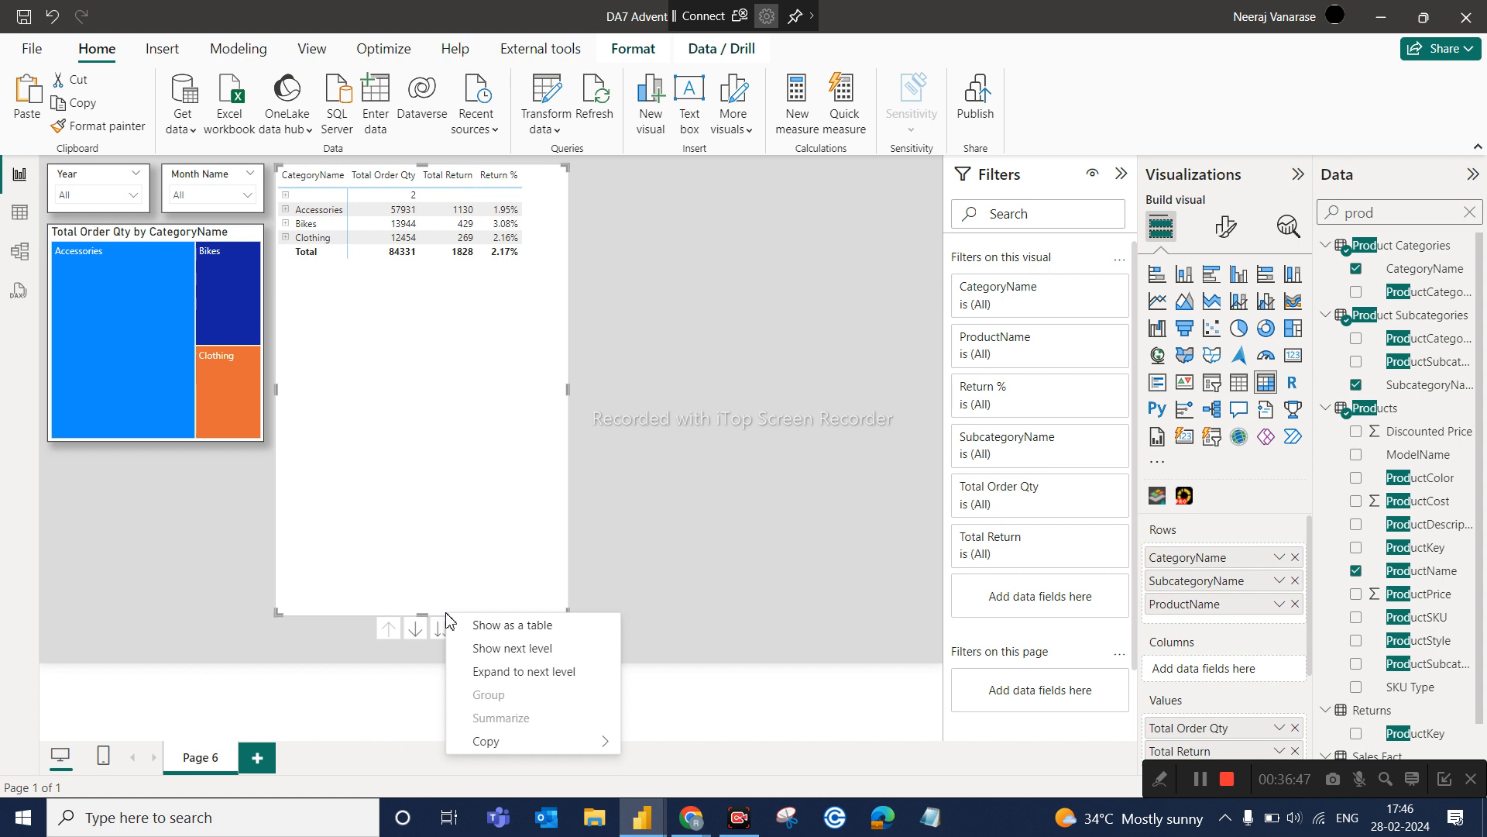
click(547, 378)
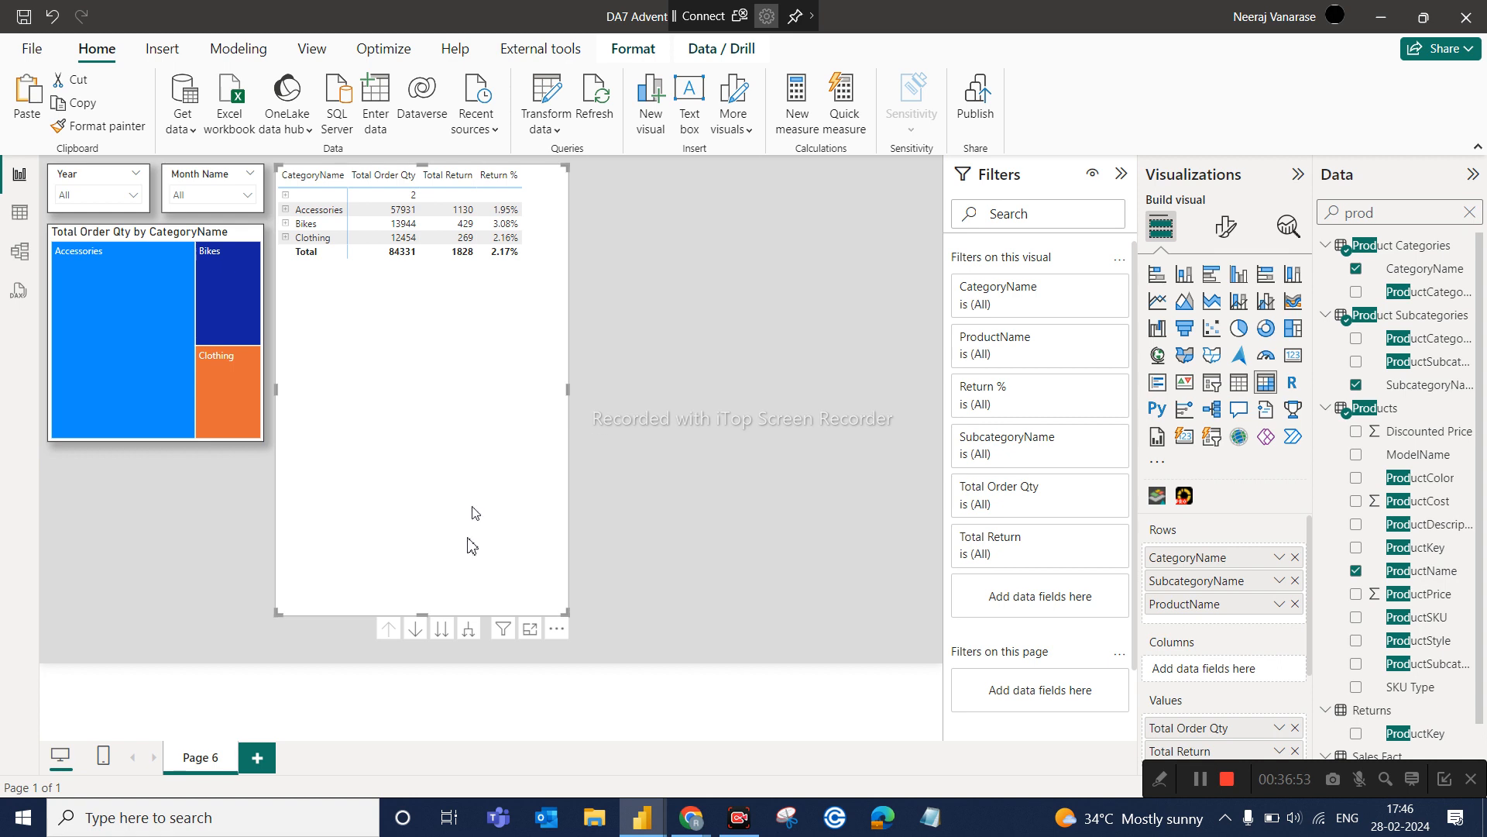
click(467, 630)
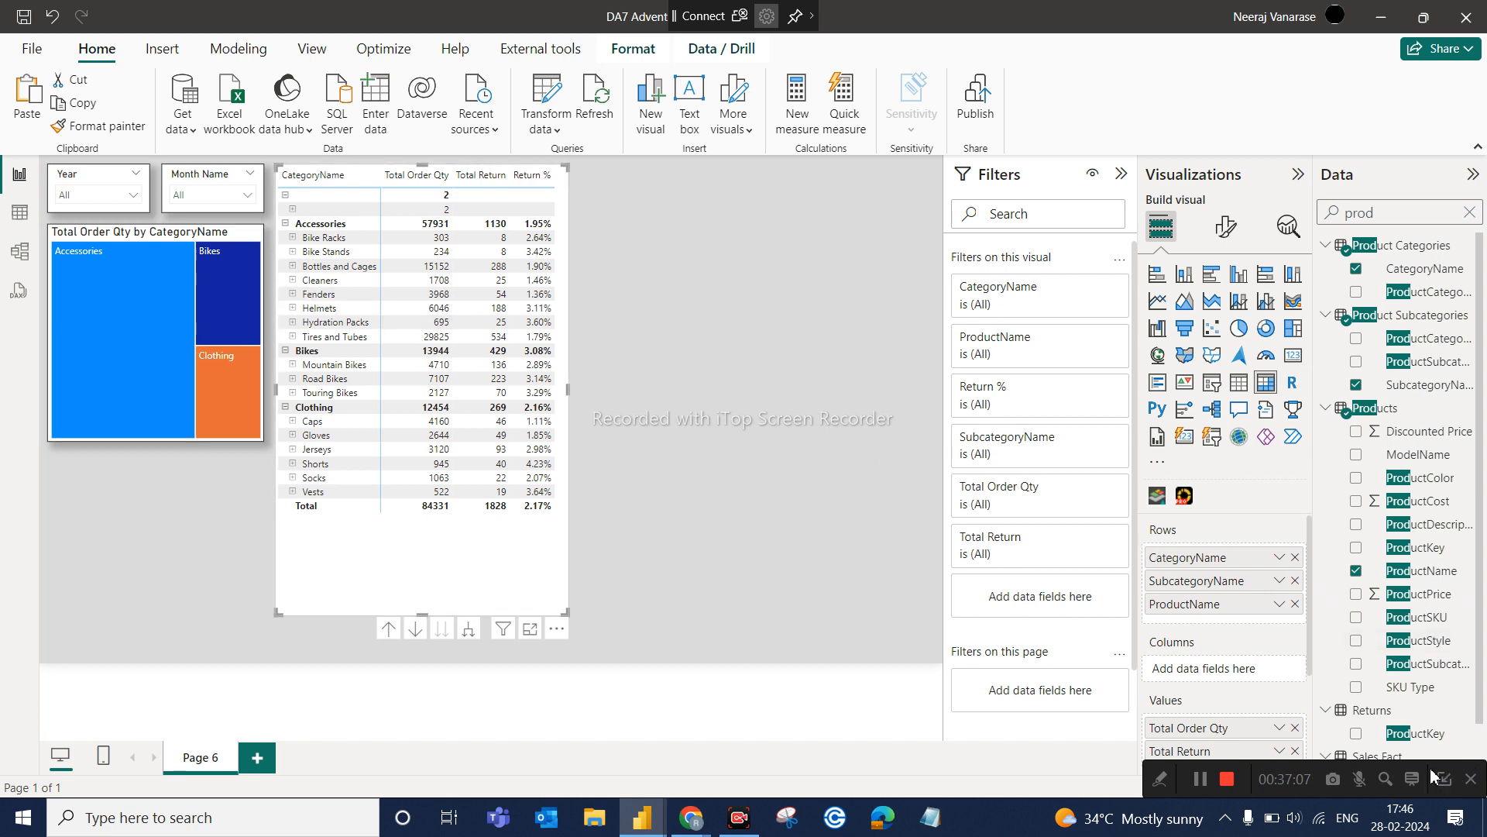
drag(1409, 773, 1217, 796)
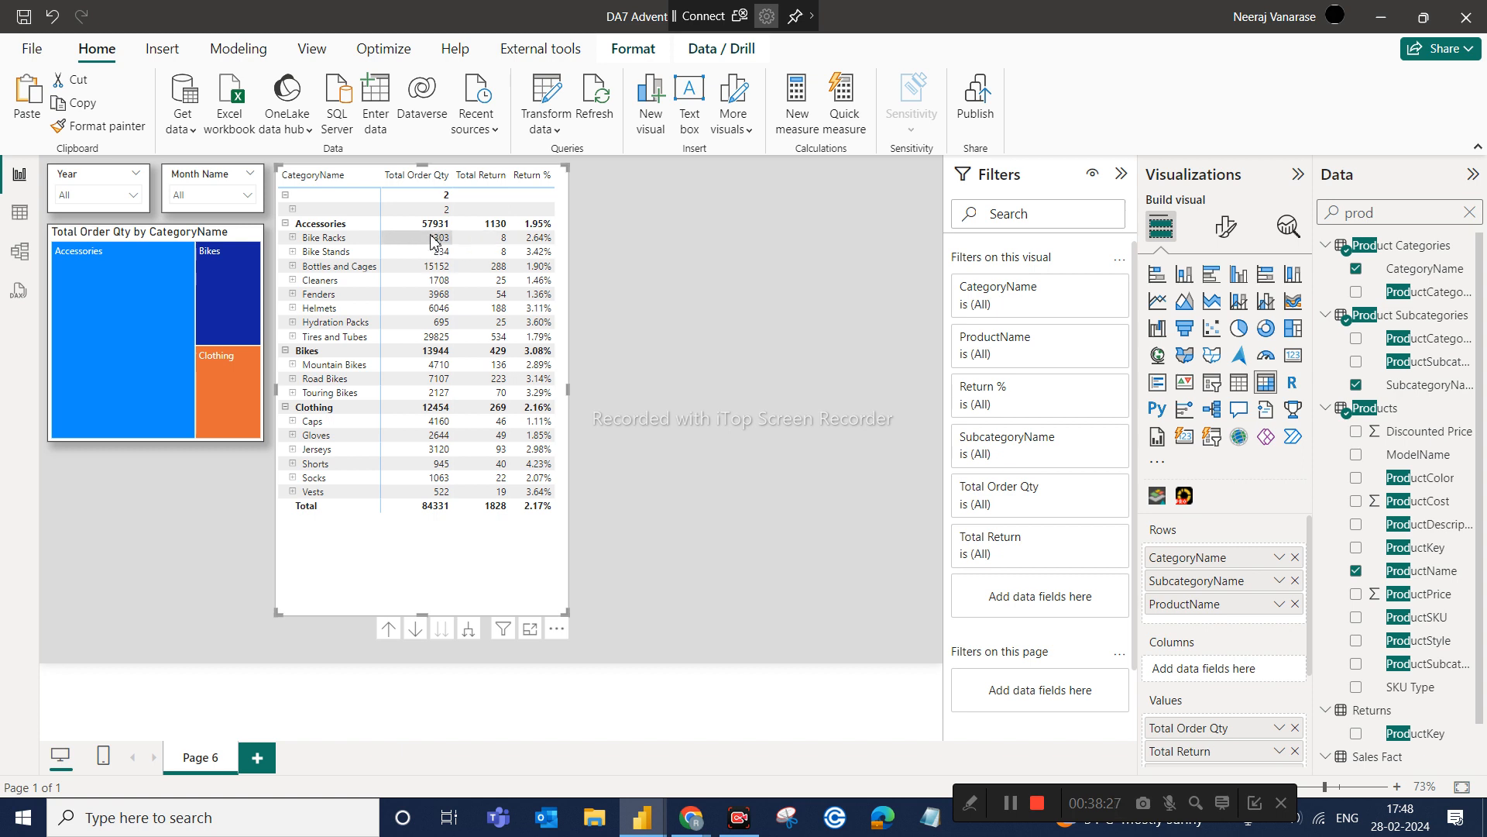
Expand Bike Racks in the matrix to its products, and open the icon conditional formatting for Total Order Qty
click(293, 238)
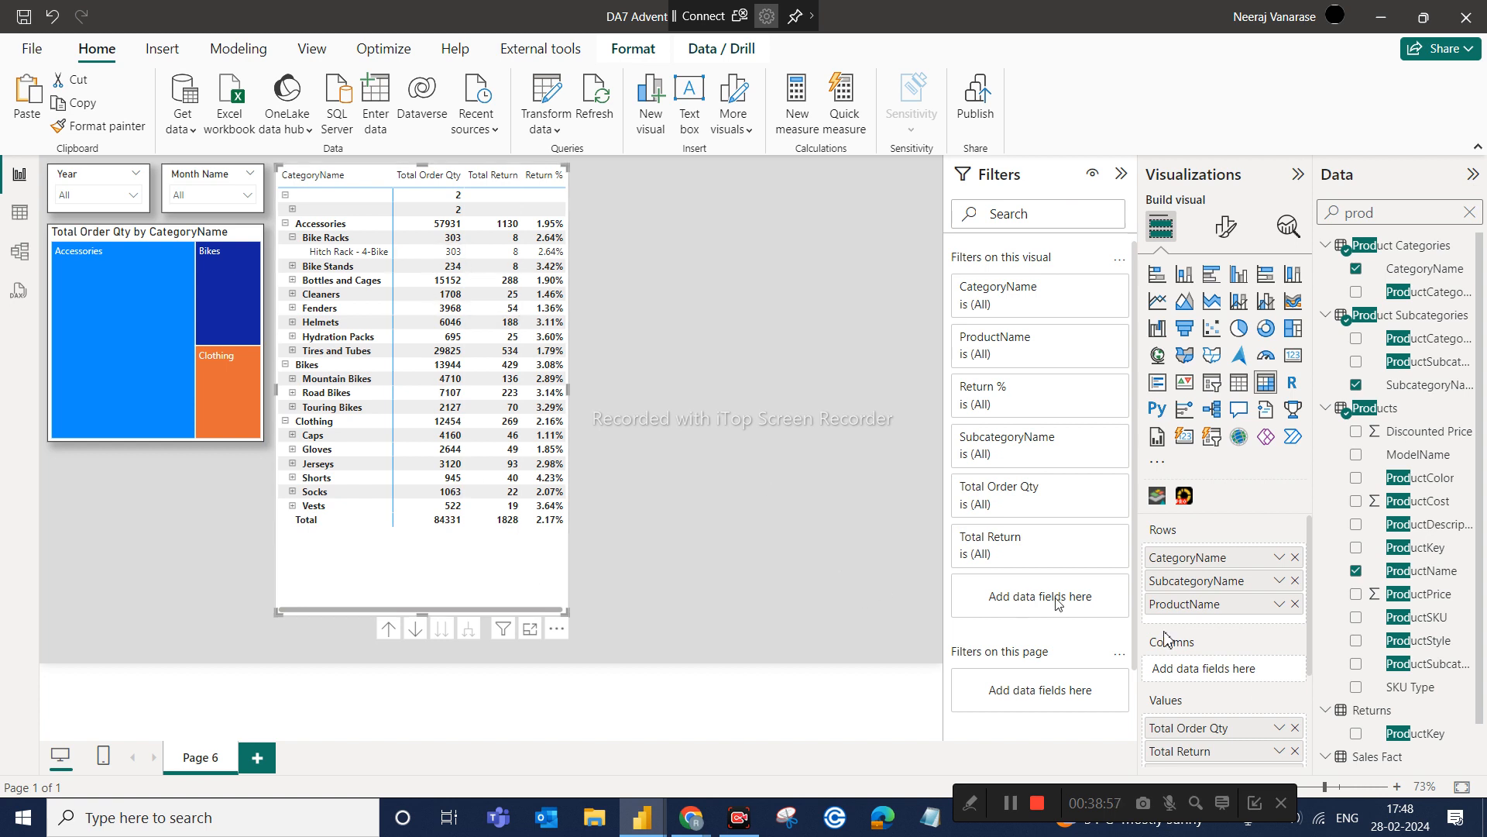
drag(1193, 728, 1069, 690)
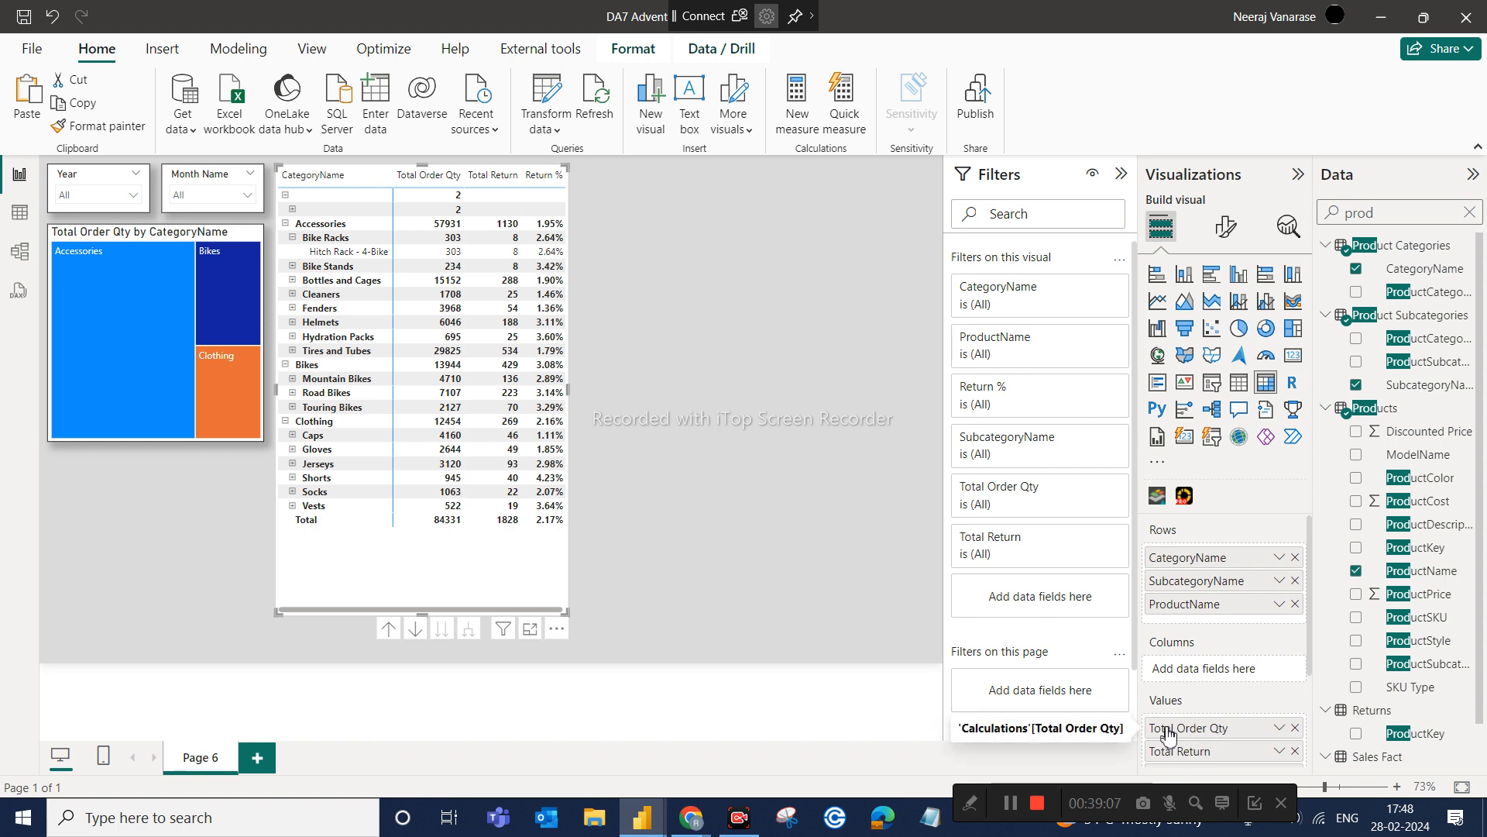
click(1281, 730)
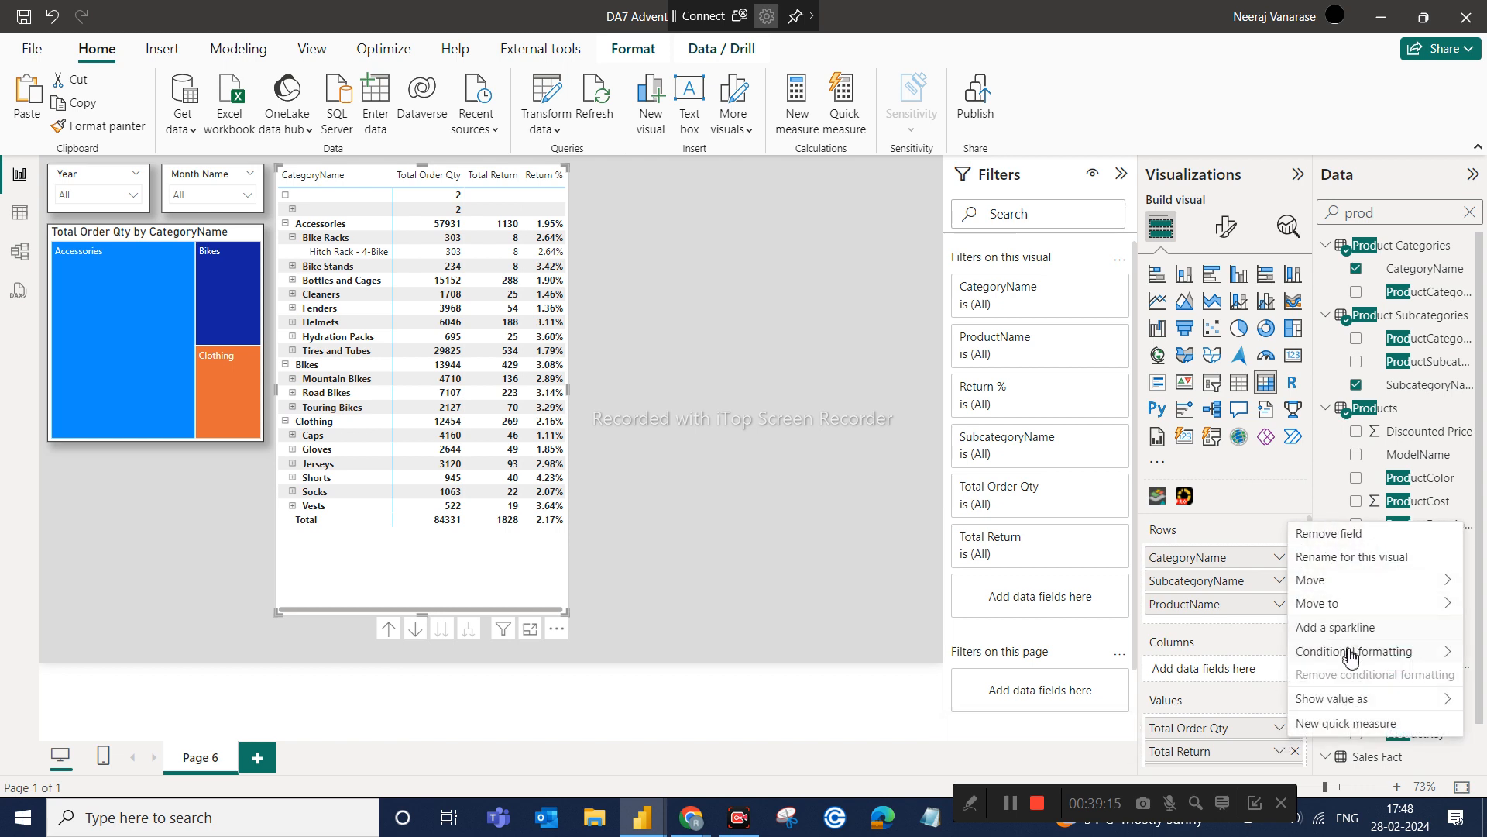
mouse_move(1326, 659)
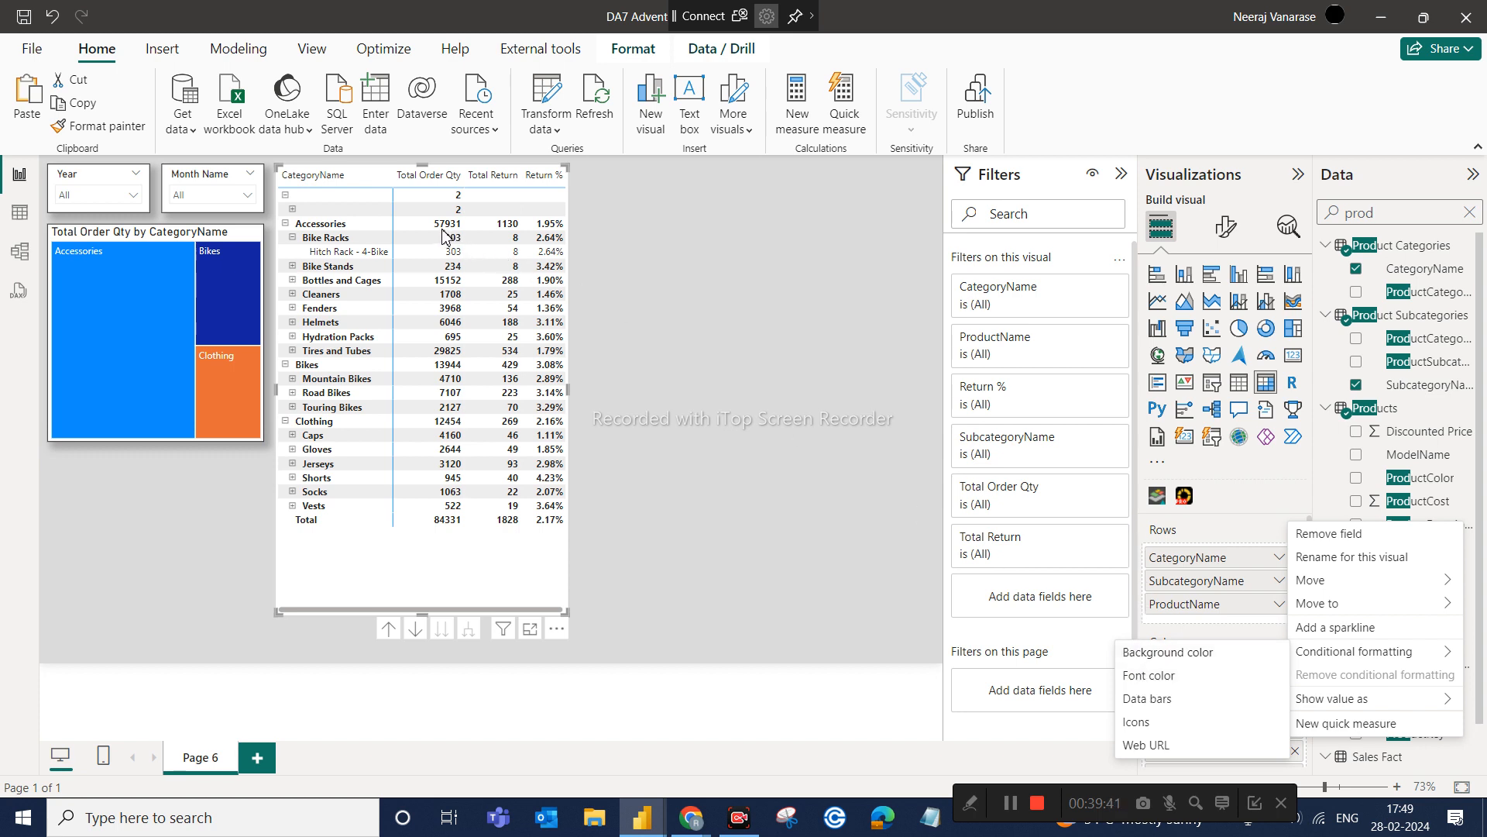
click(1139, 722)
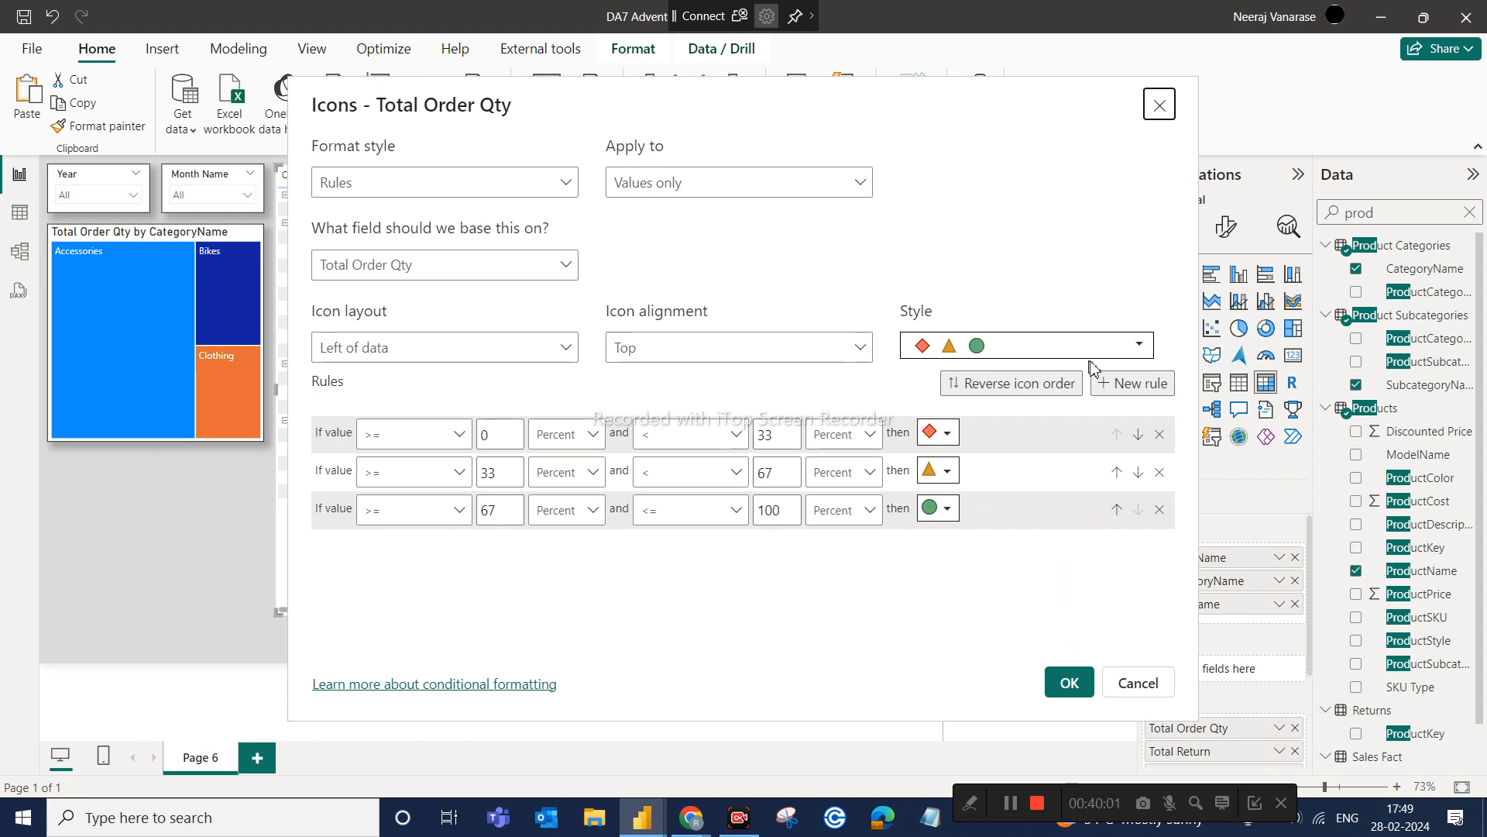
Review the available icon styles and format style options, keeping the format style on Rules
click(1143, 346)
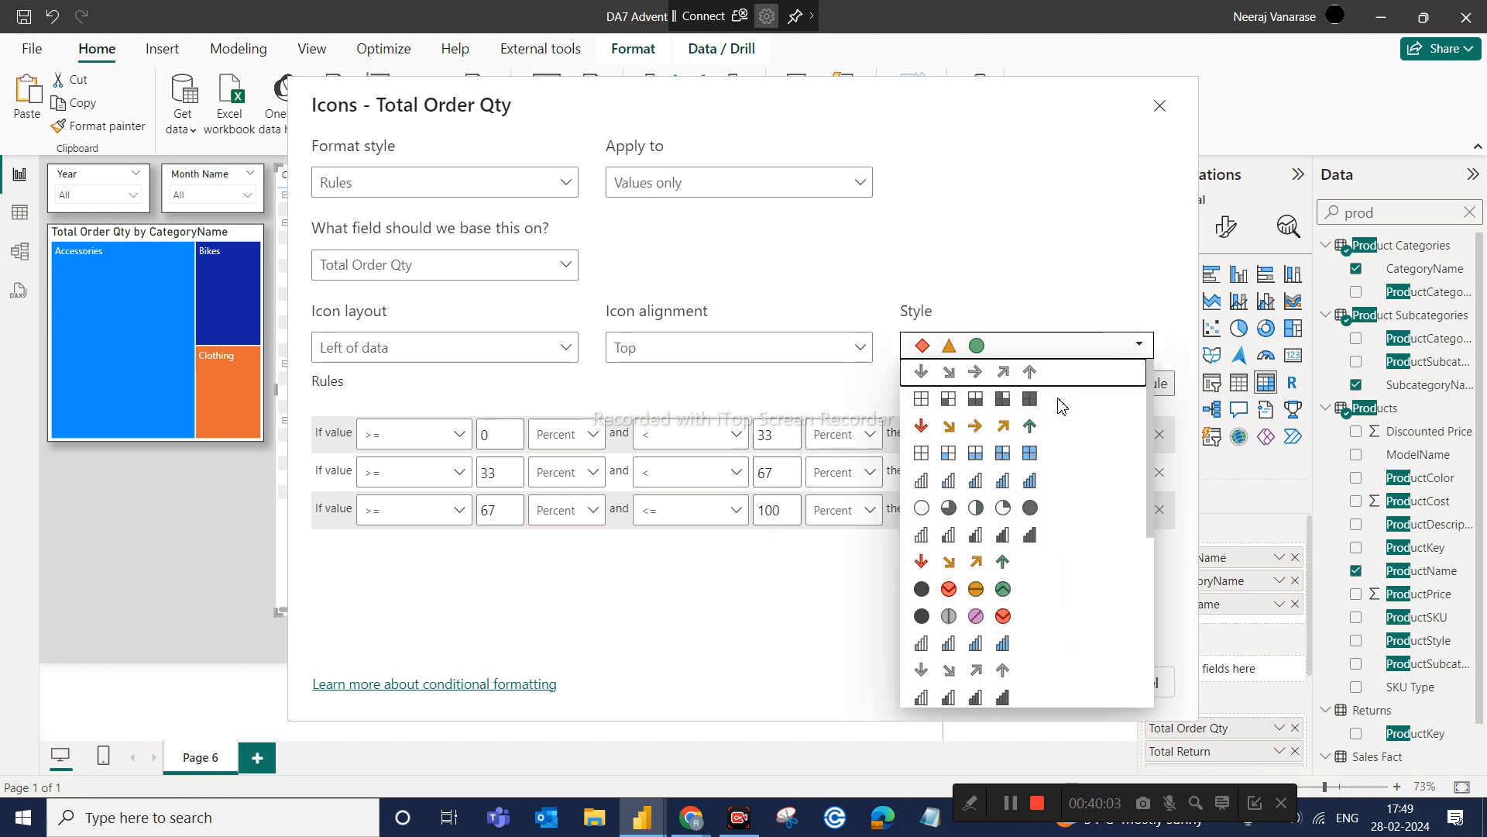
scroll(1031, 598, down, 3)
scroll(1030, 598, down, 2)
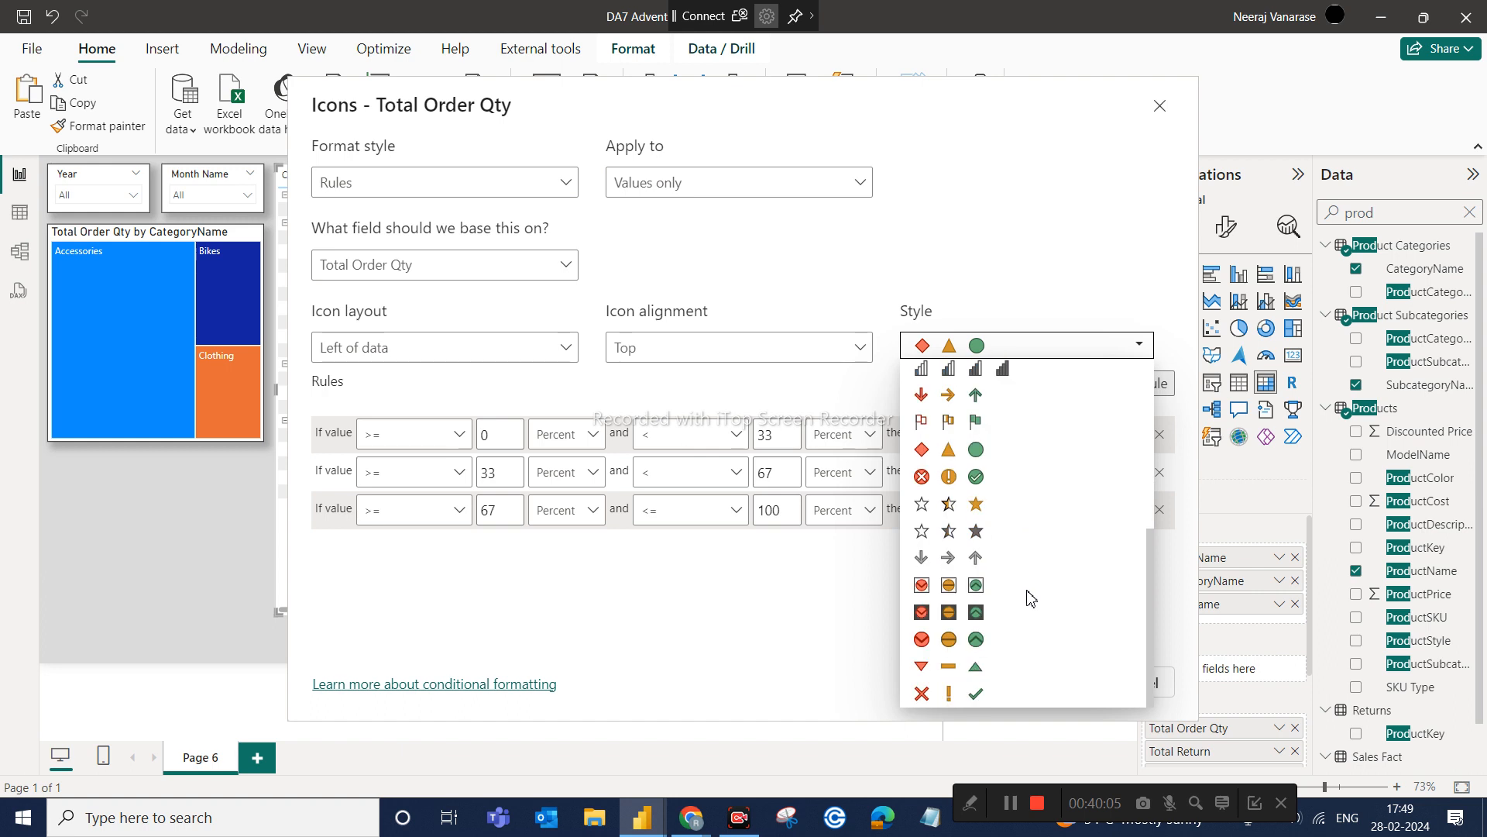
click(801, 651)
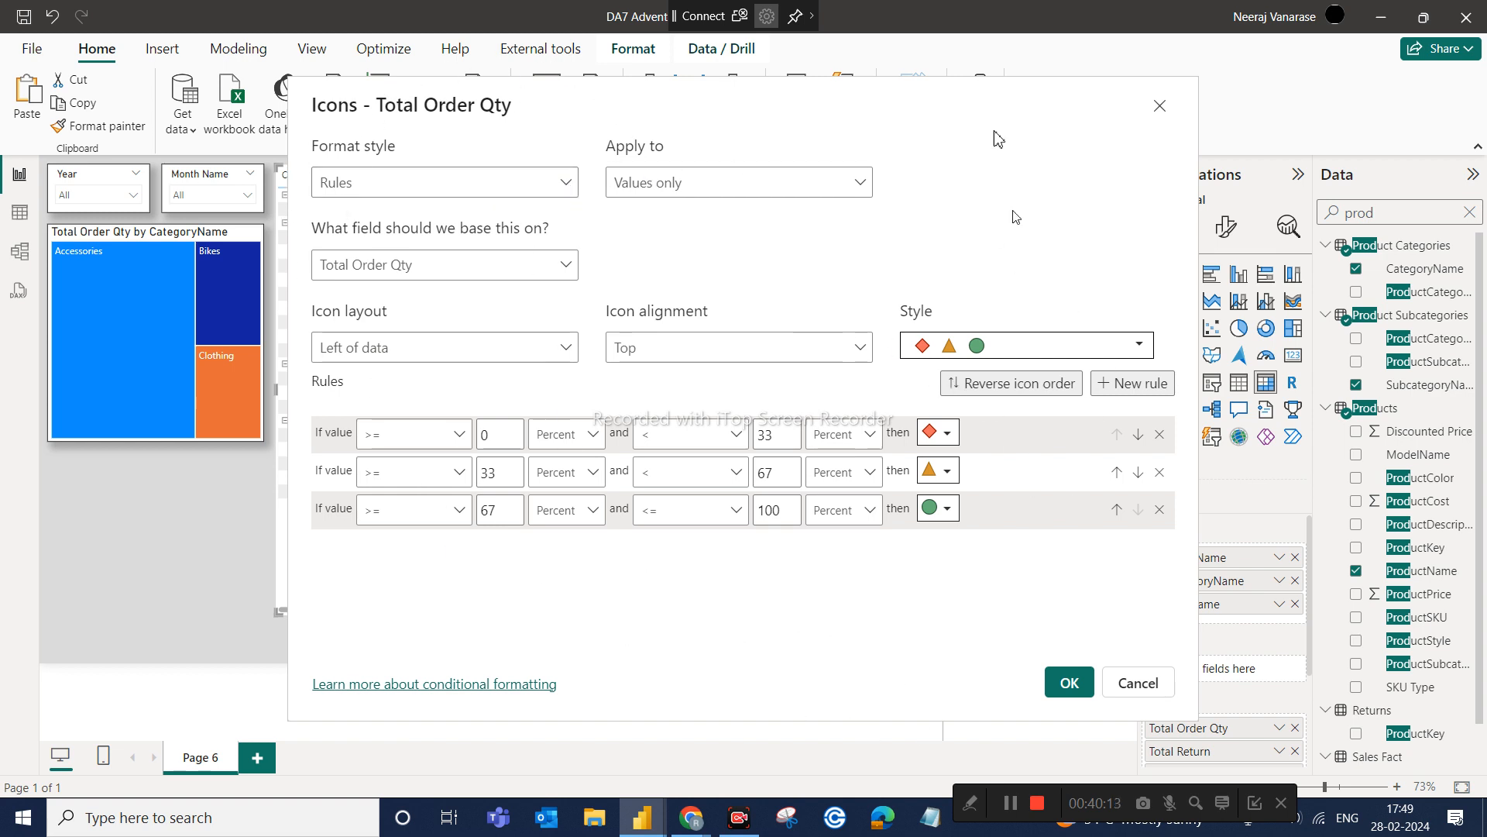
click(571, 186)
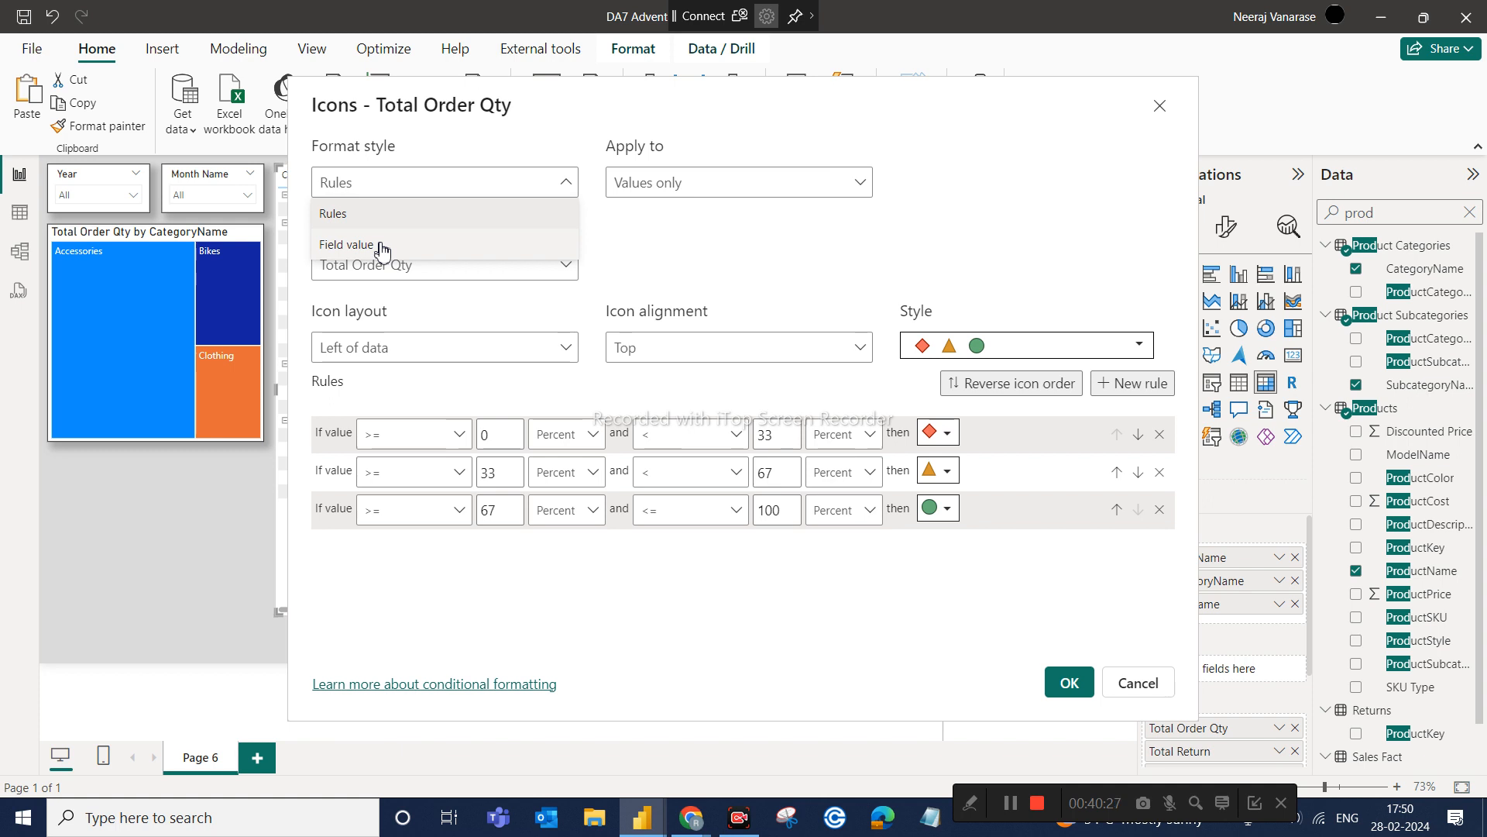
click(422, 220)
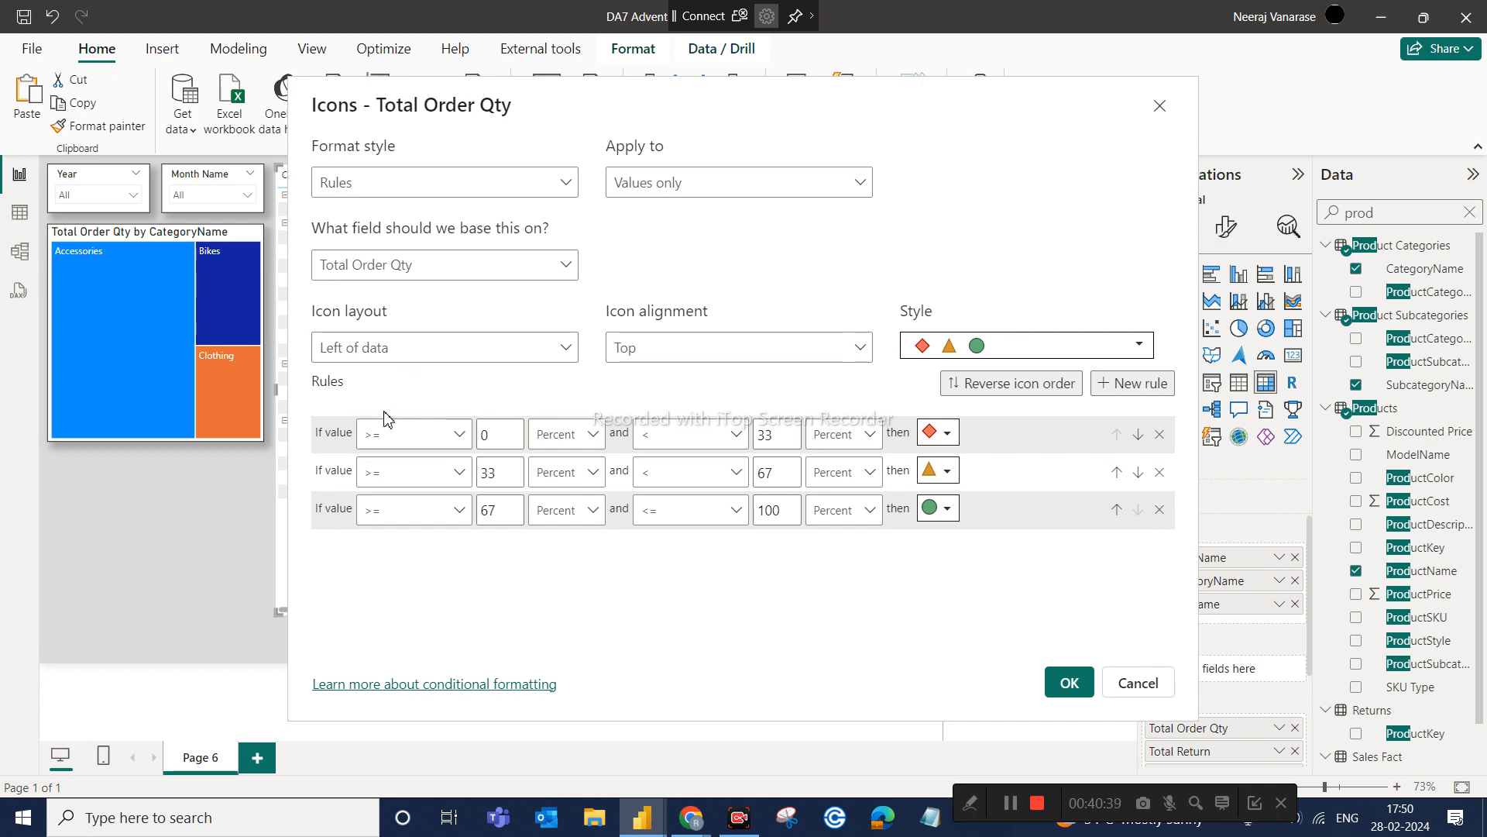
Set the icon layout to Right of data and the icon alignment to Middle
drag(905, 101, 882, 443)
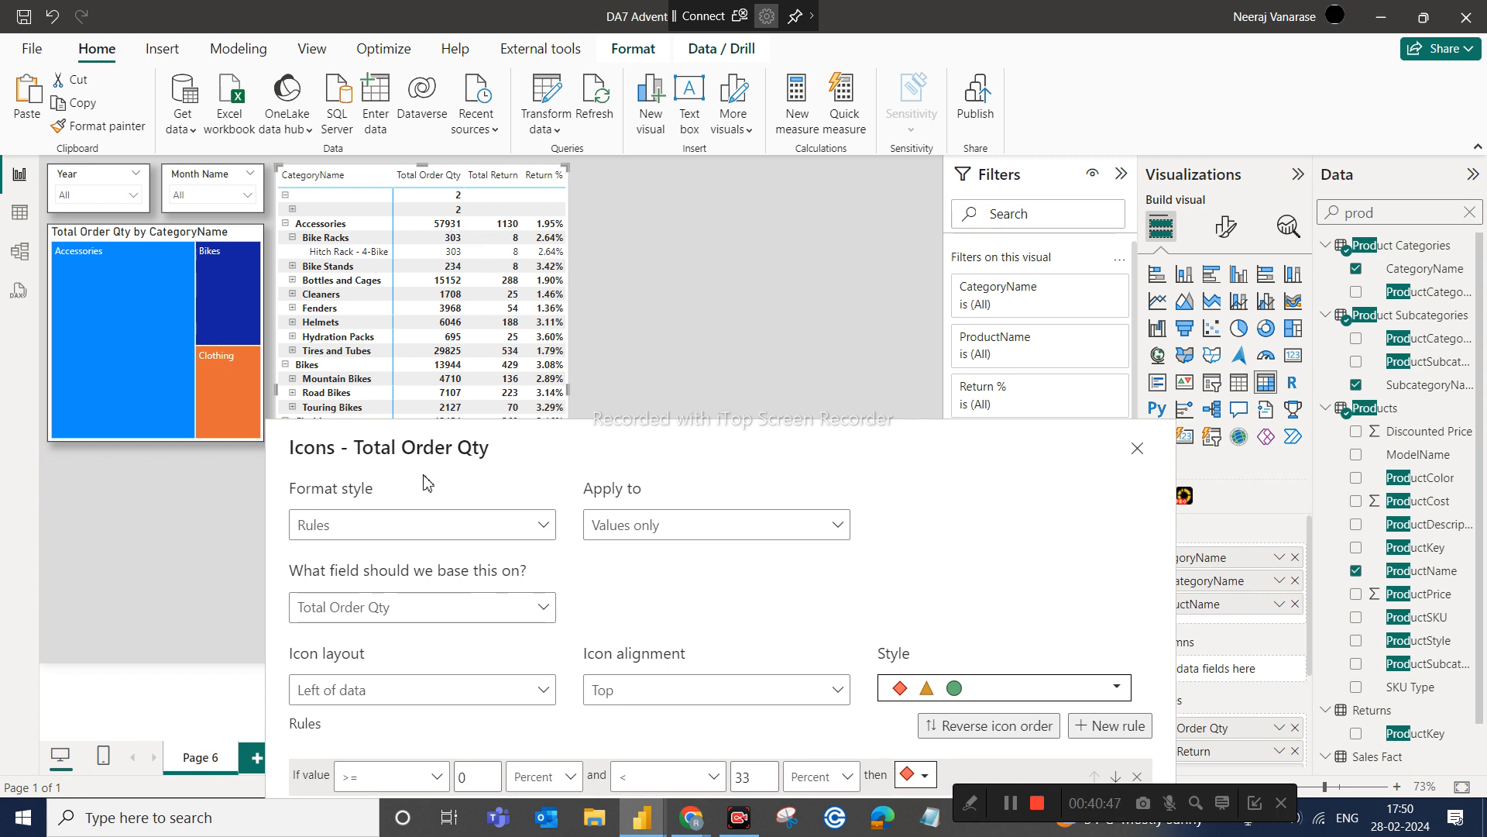
click(399, 700)
click(367, 783)
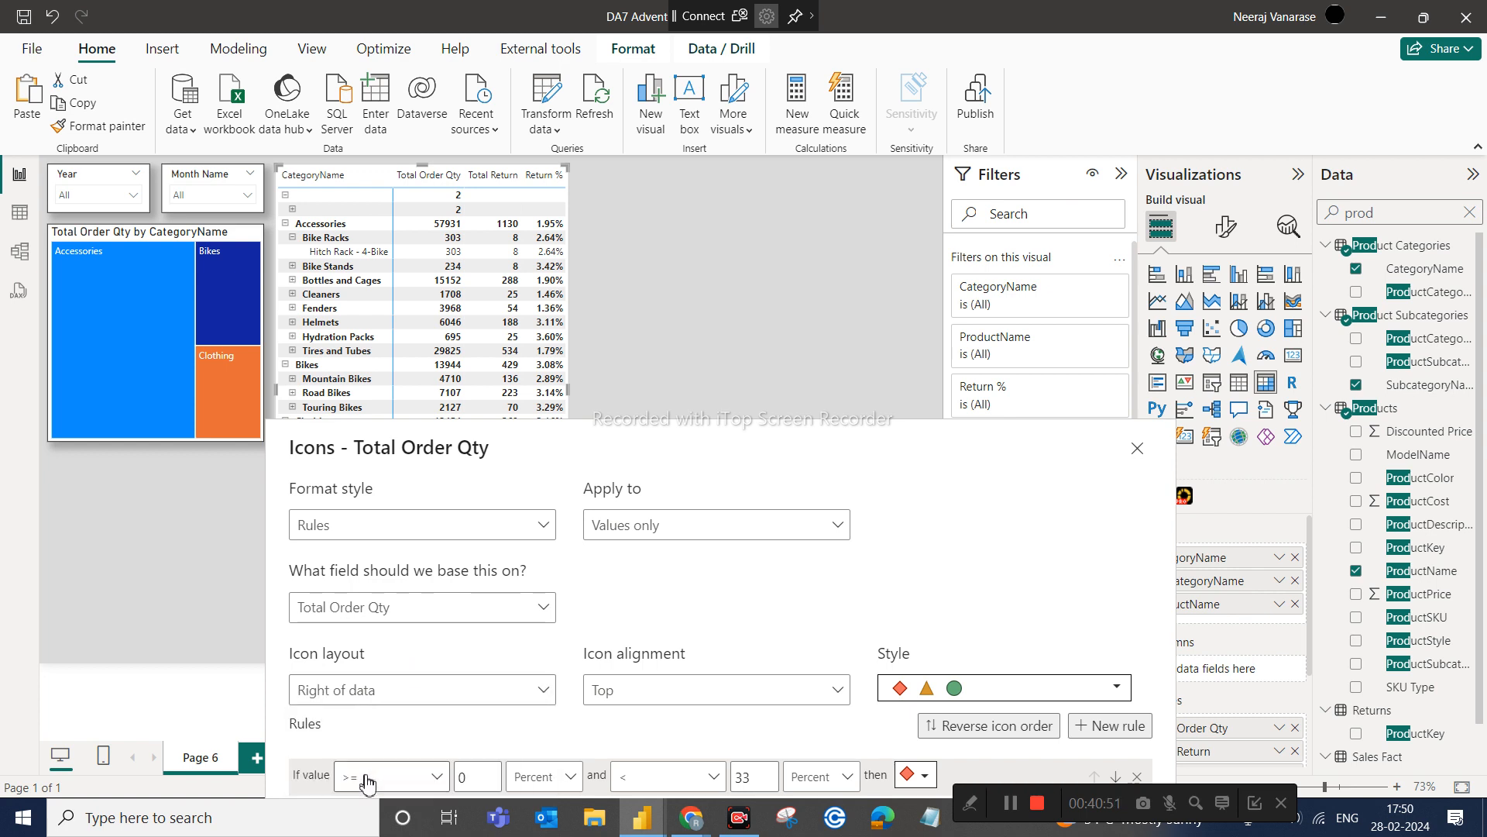
click(677, 698)
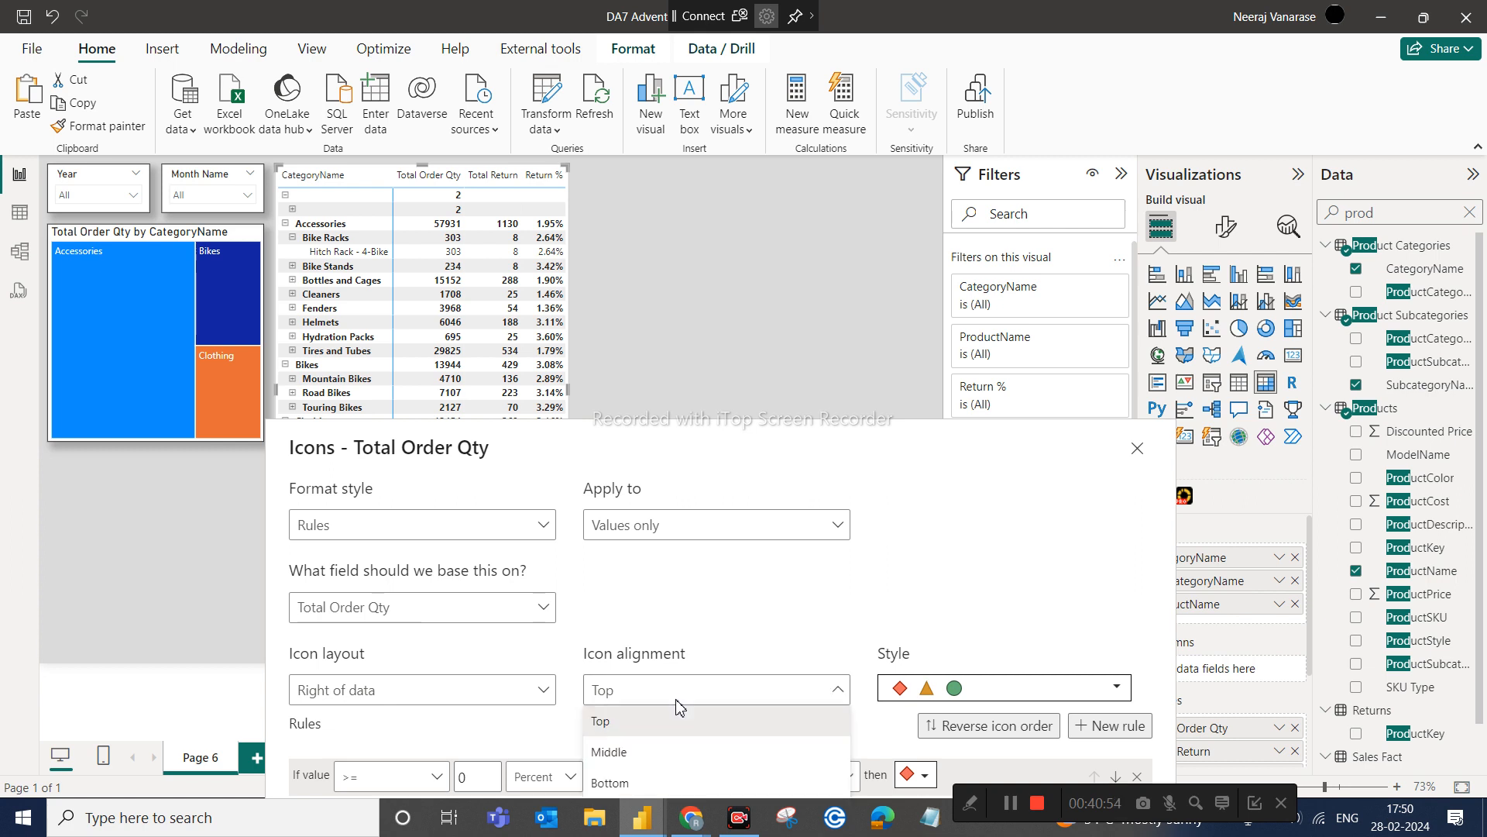
click(657, 753)
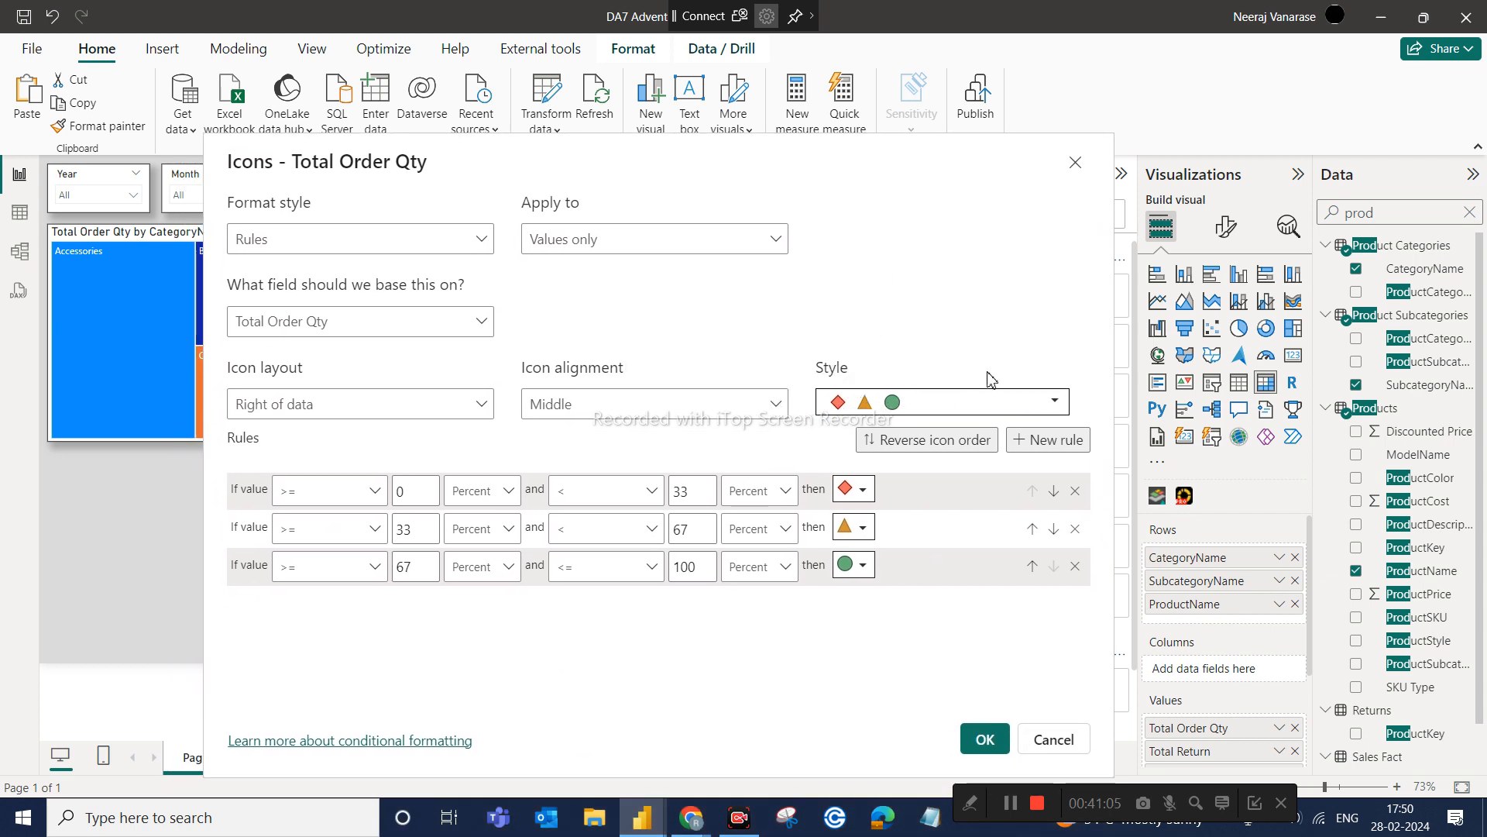
Apply the four-icon coloured arrow style, running from red down to green up, to the Total Order Qty rules
click(1042, 411)
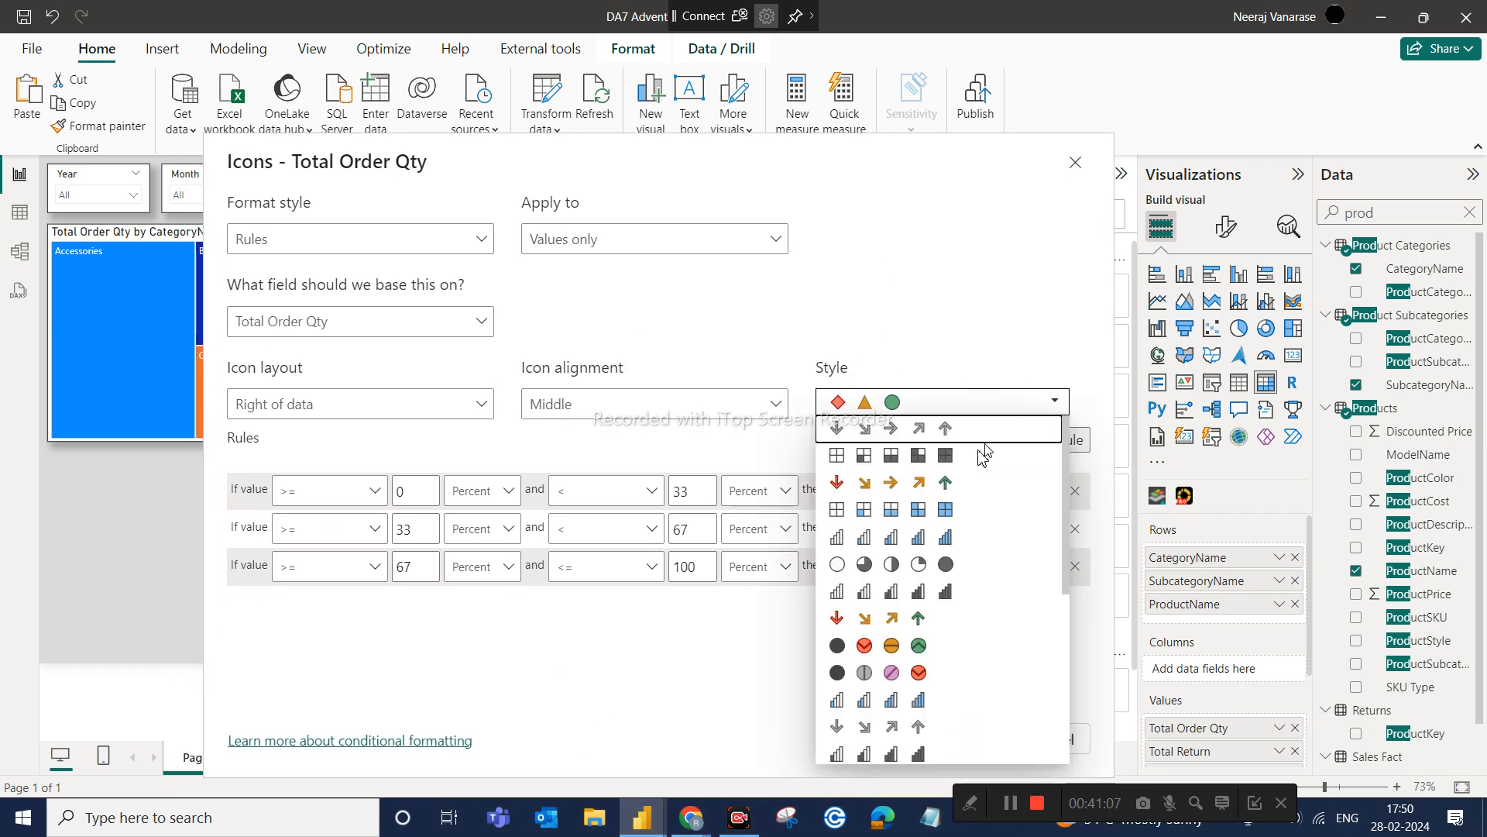
click(794, 437)
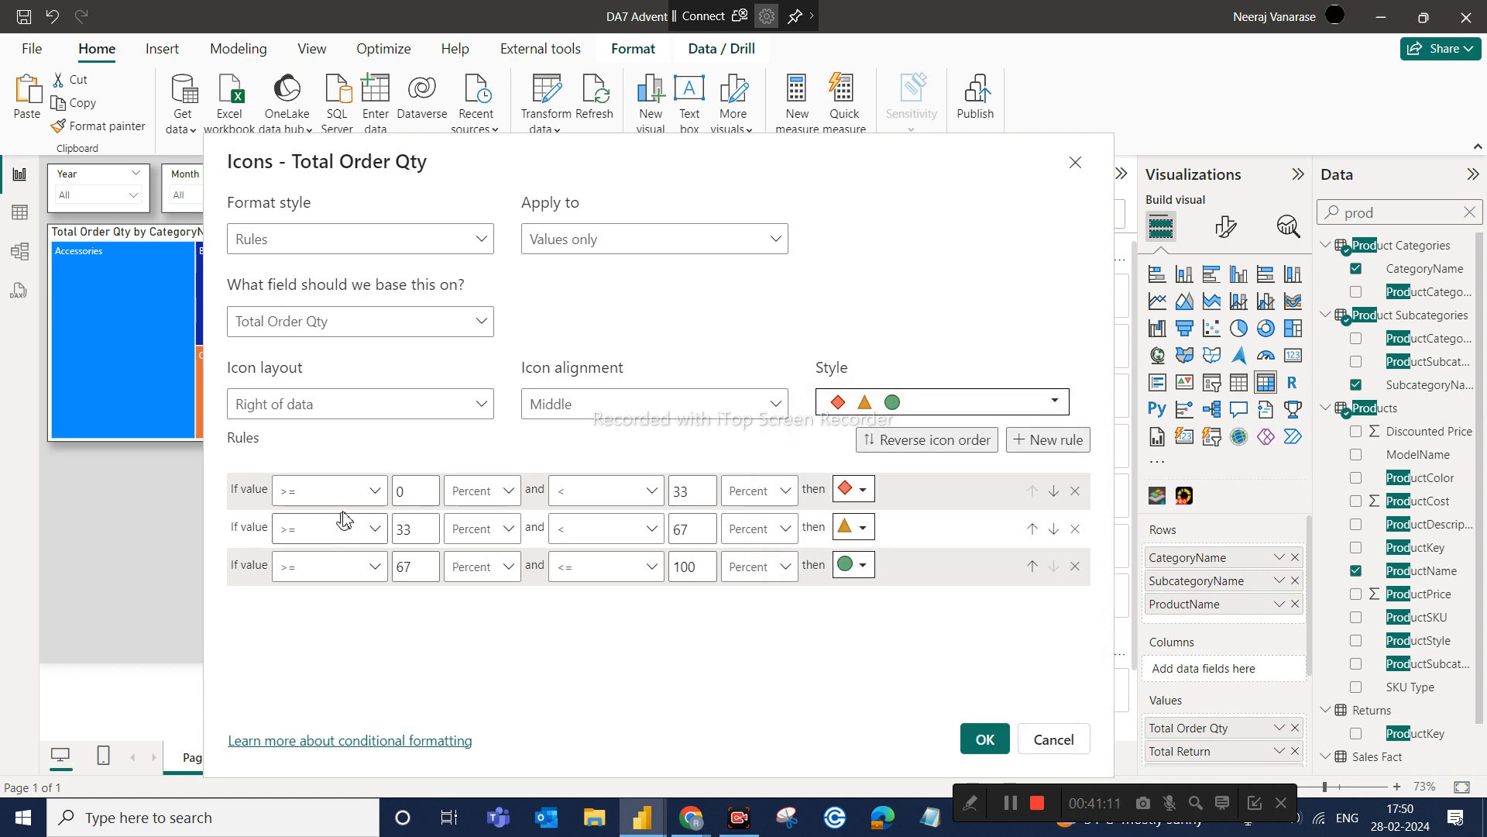
click(887, 396)
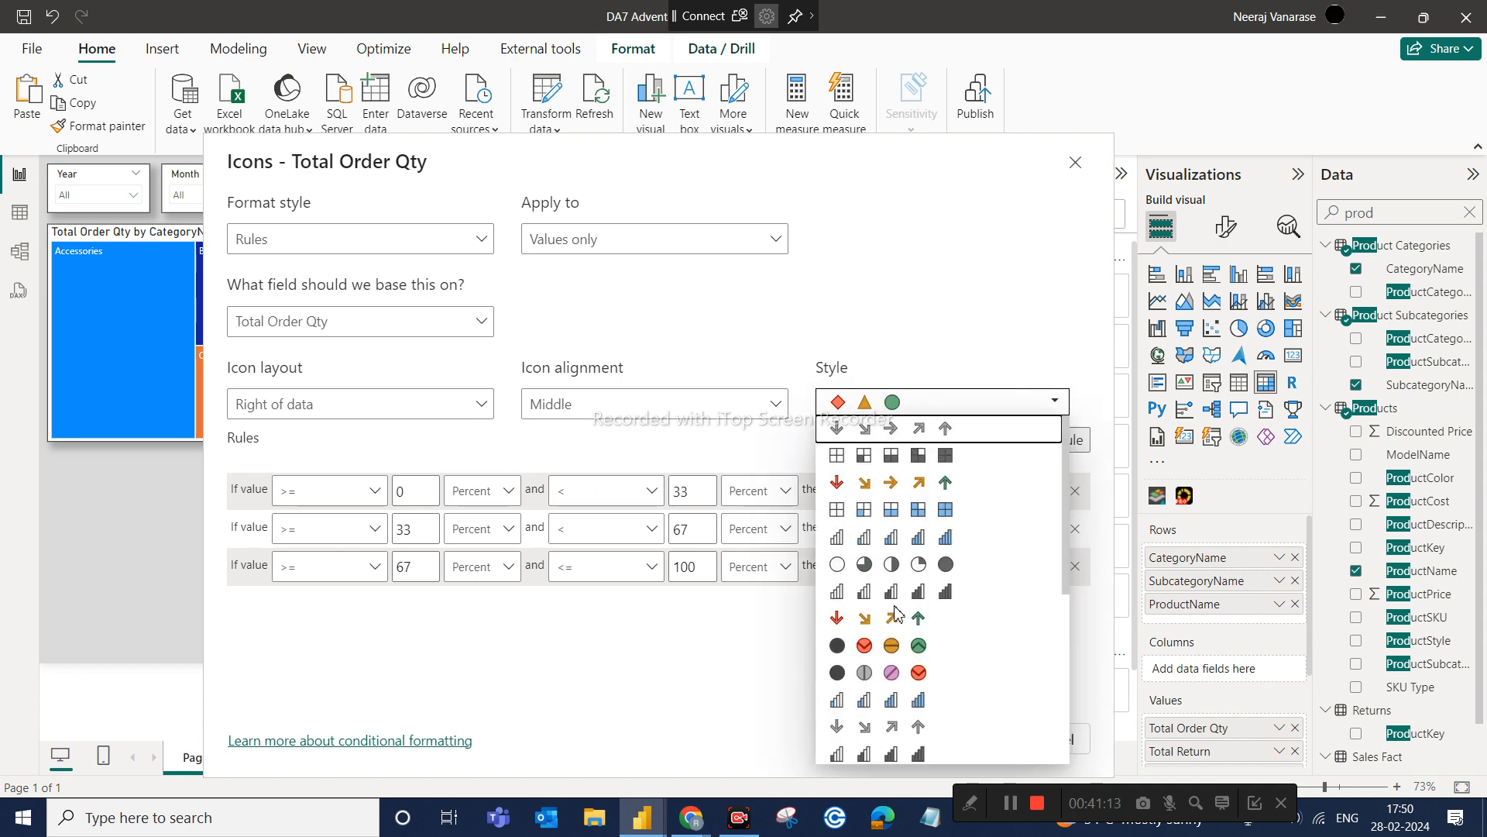
scroll(899, 608, down, 1)
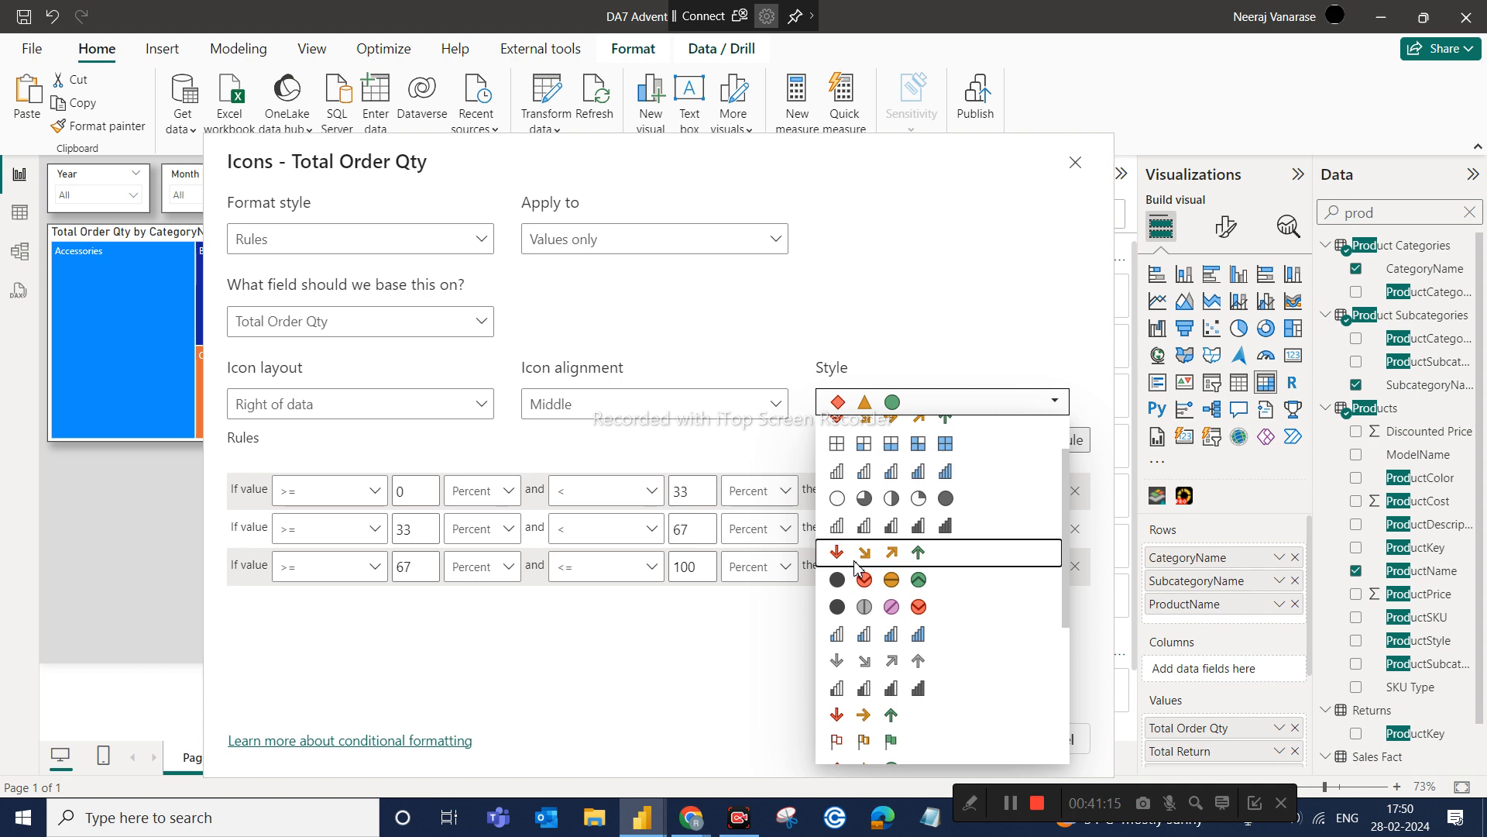
click(860, 553)
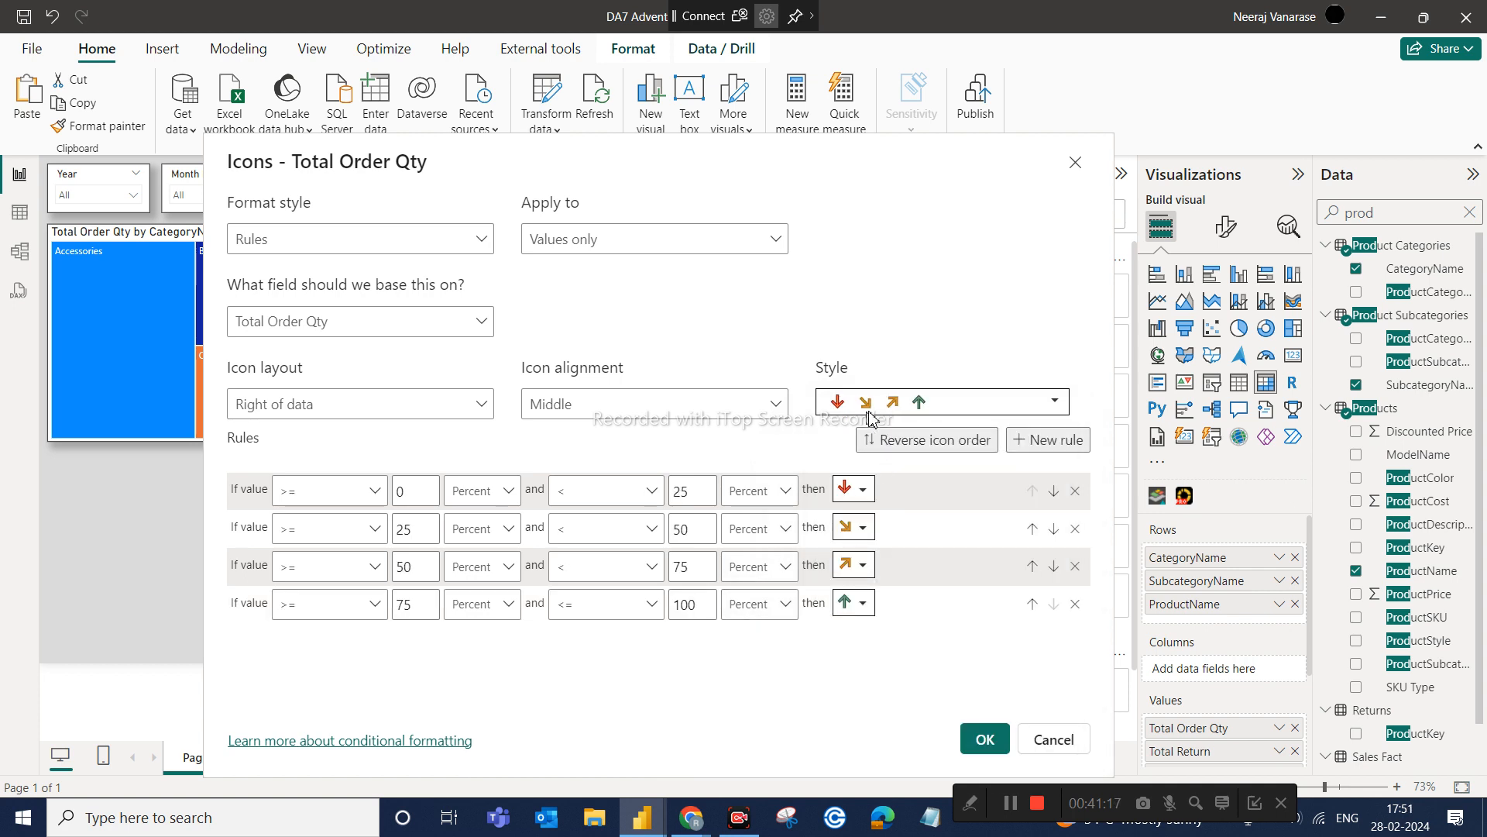
Delete the last three icon rules, keeping only the first one
click(1075, 604)
click(1075, 567)
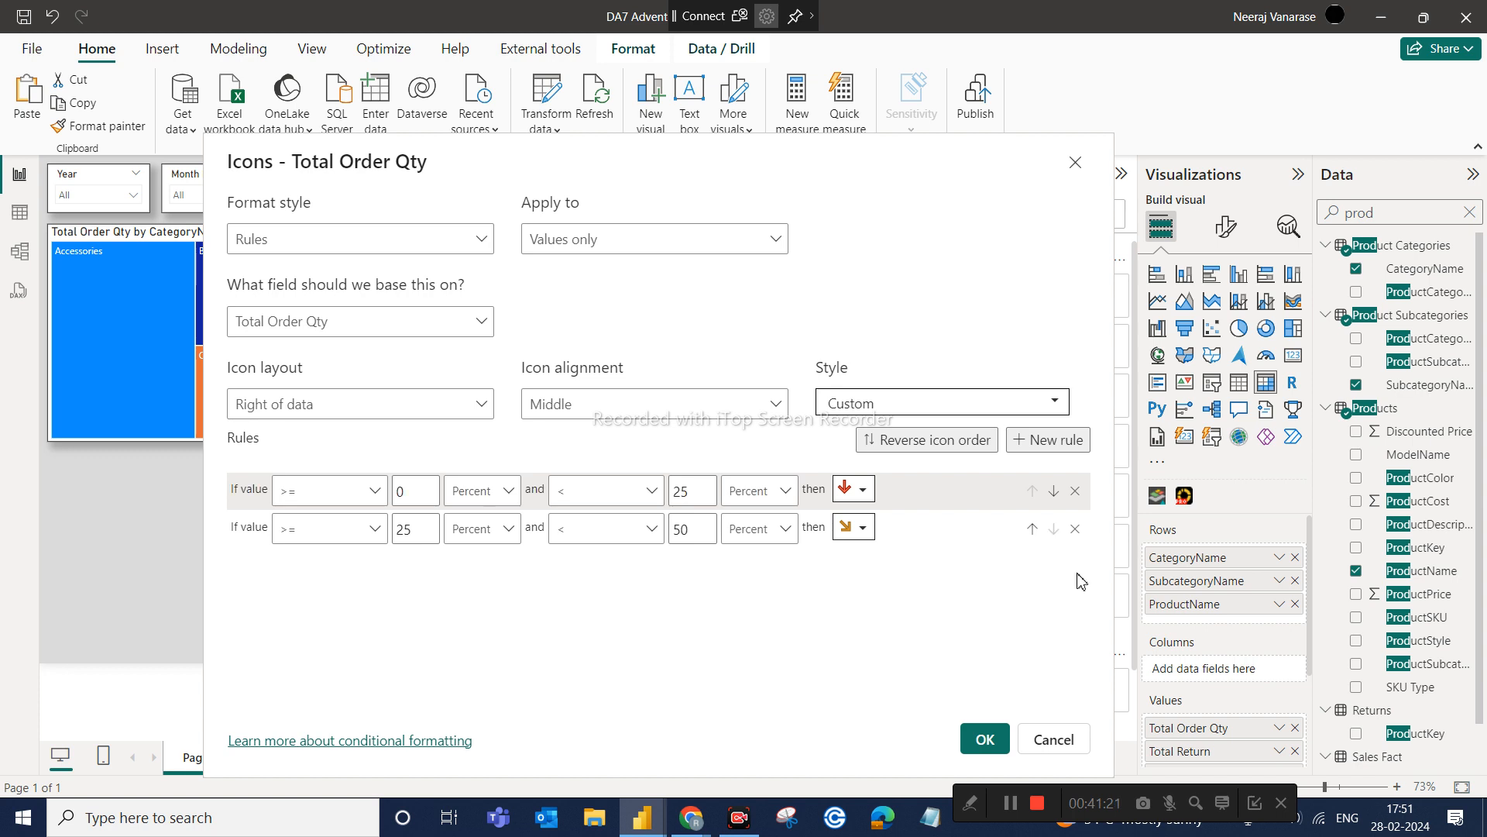
click(1075, 530)
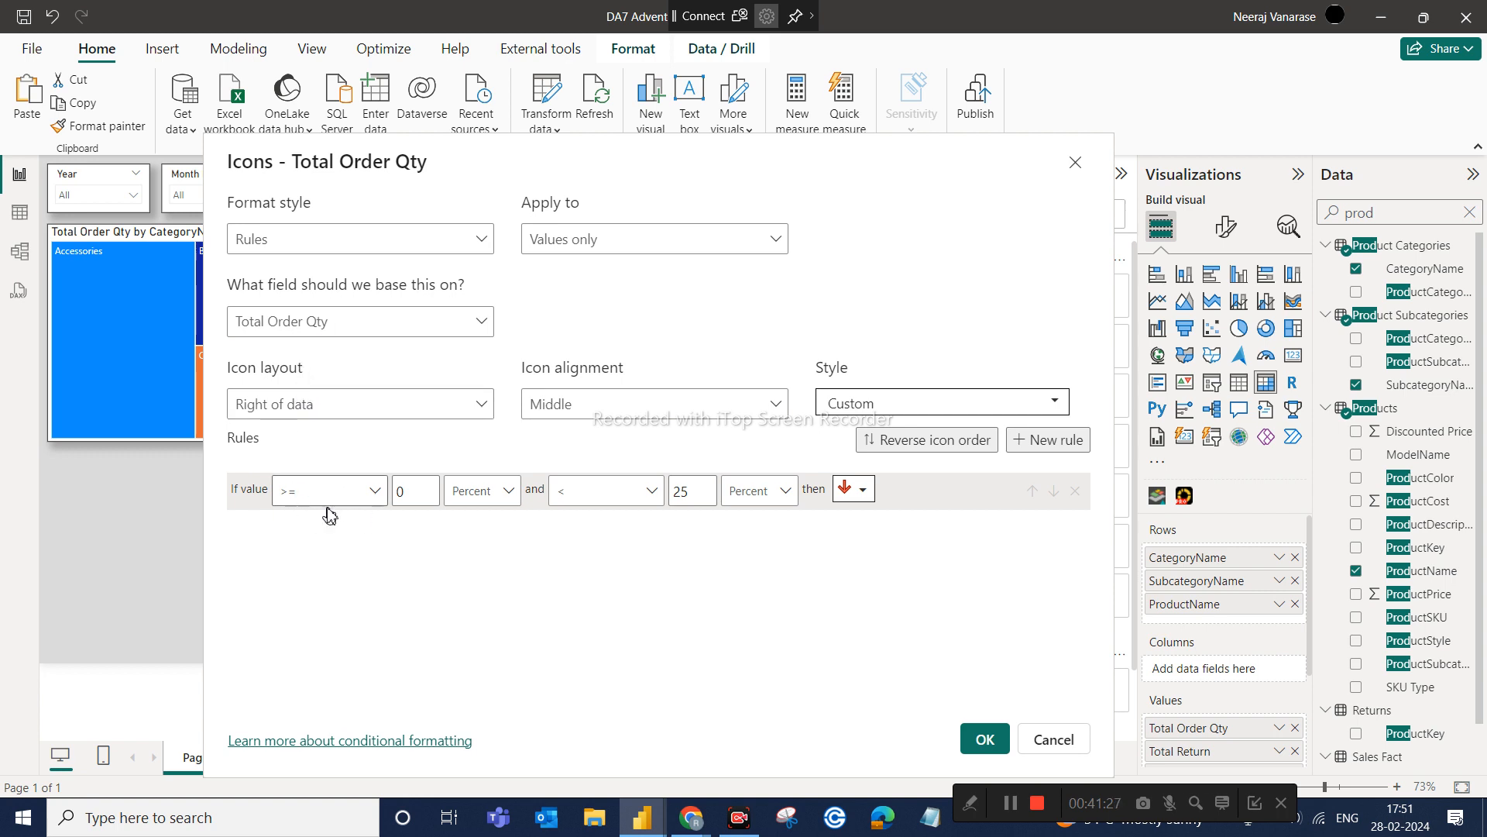
Set the remaining rule to show a green up arrow for values >= 500 and <= 1000, both as Number
text(00)
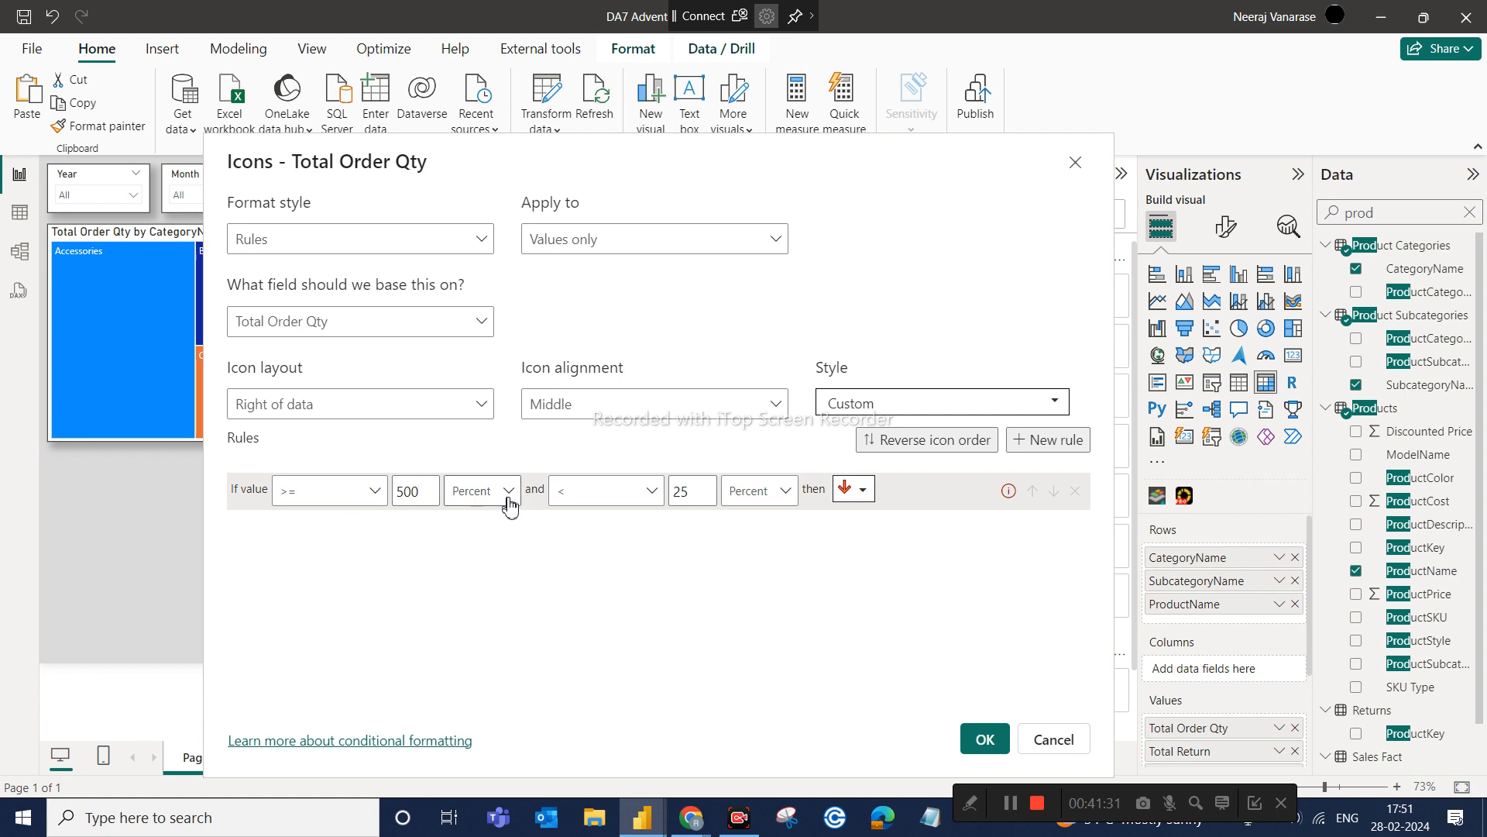
click(502, 496)
click(489, 525)
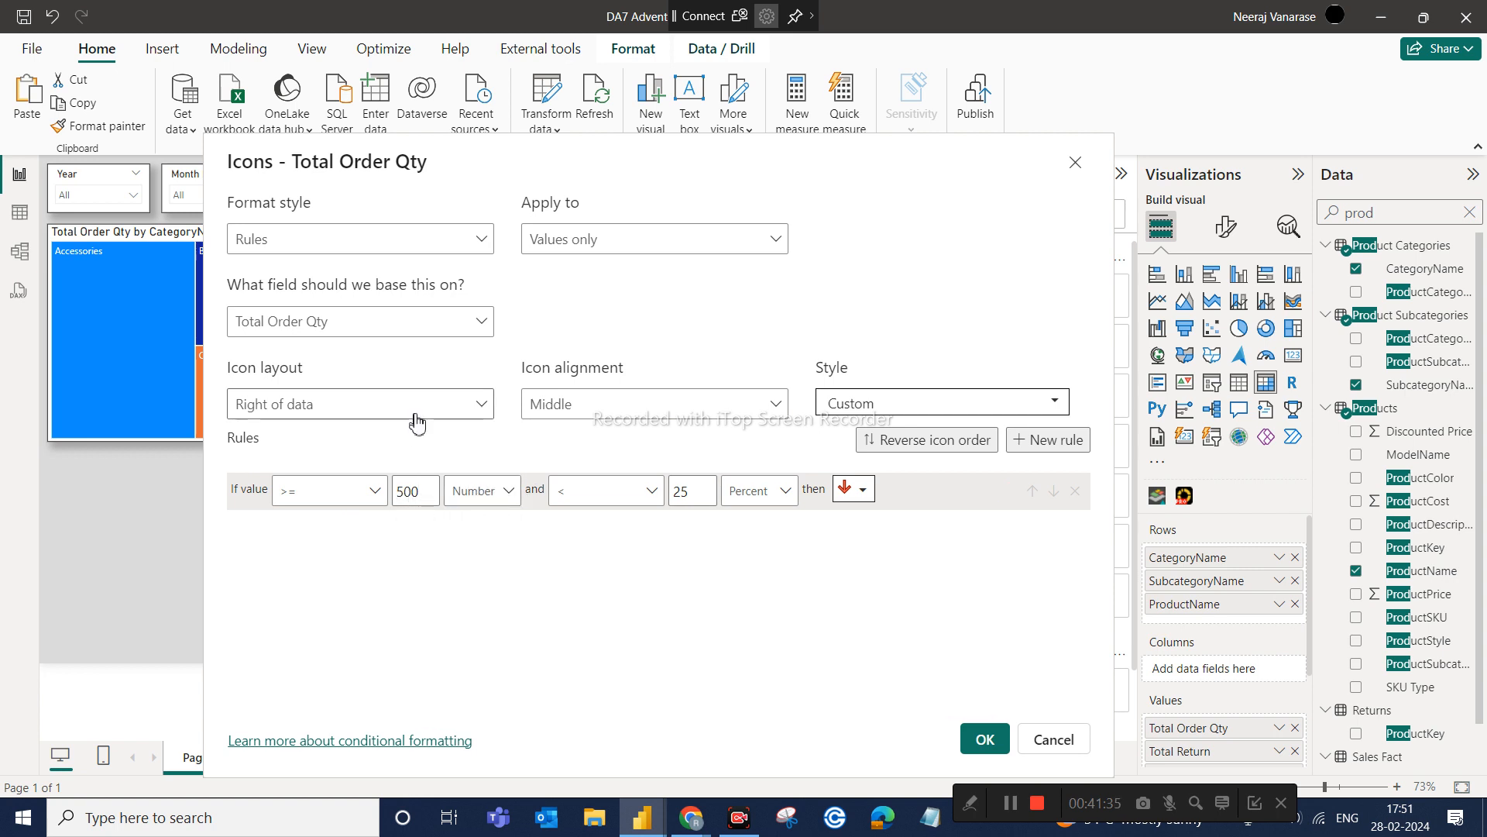
click(653, 491)
click(605, 553)
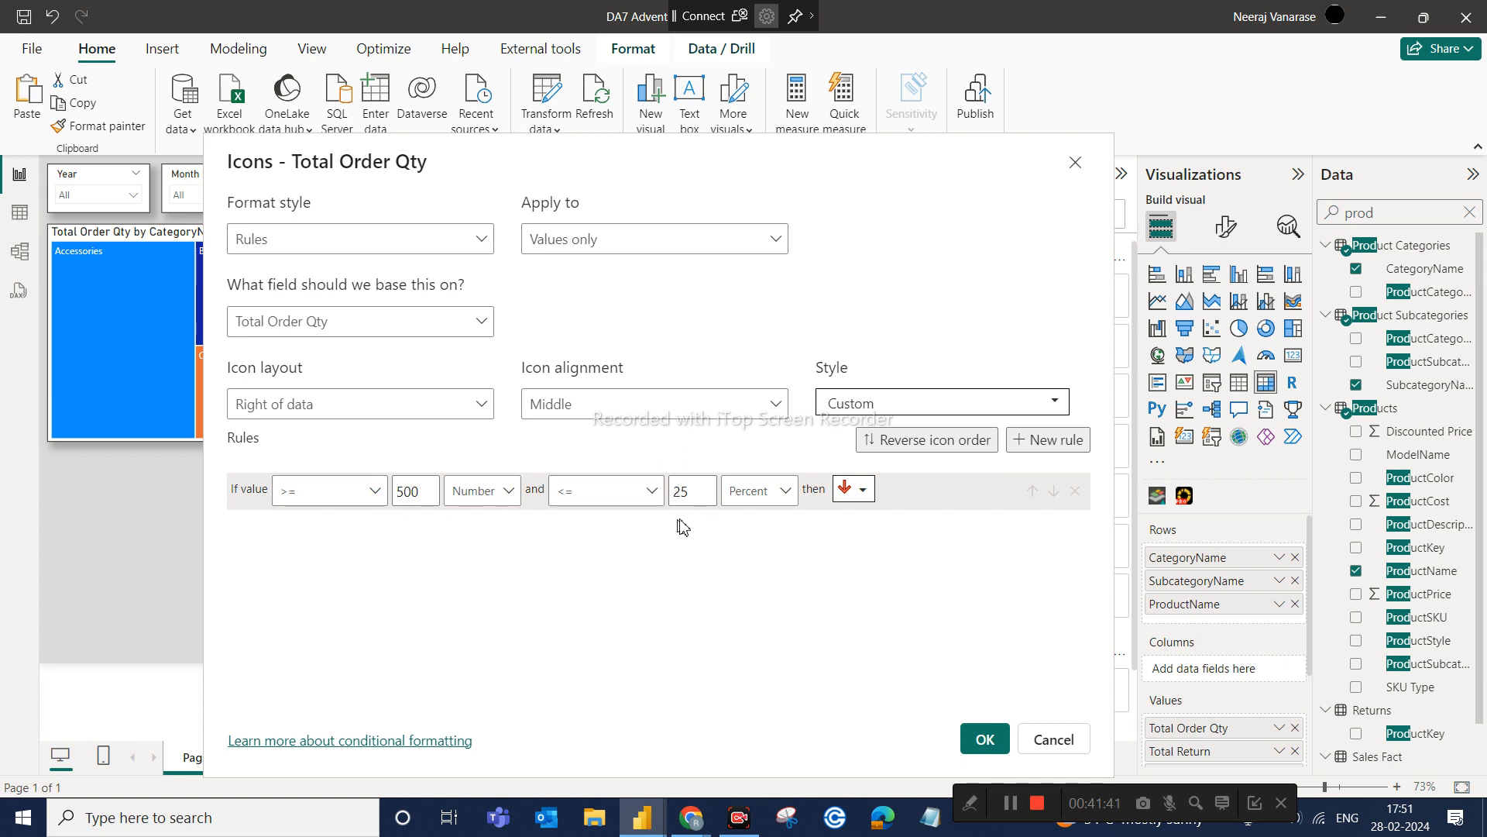
double_click(688, 496)
text(1000)
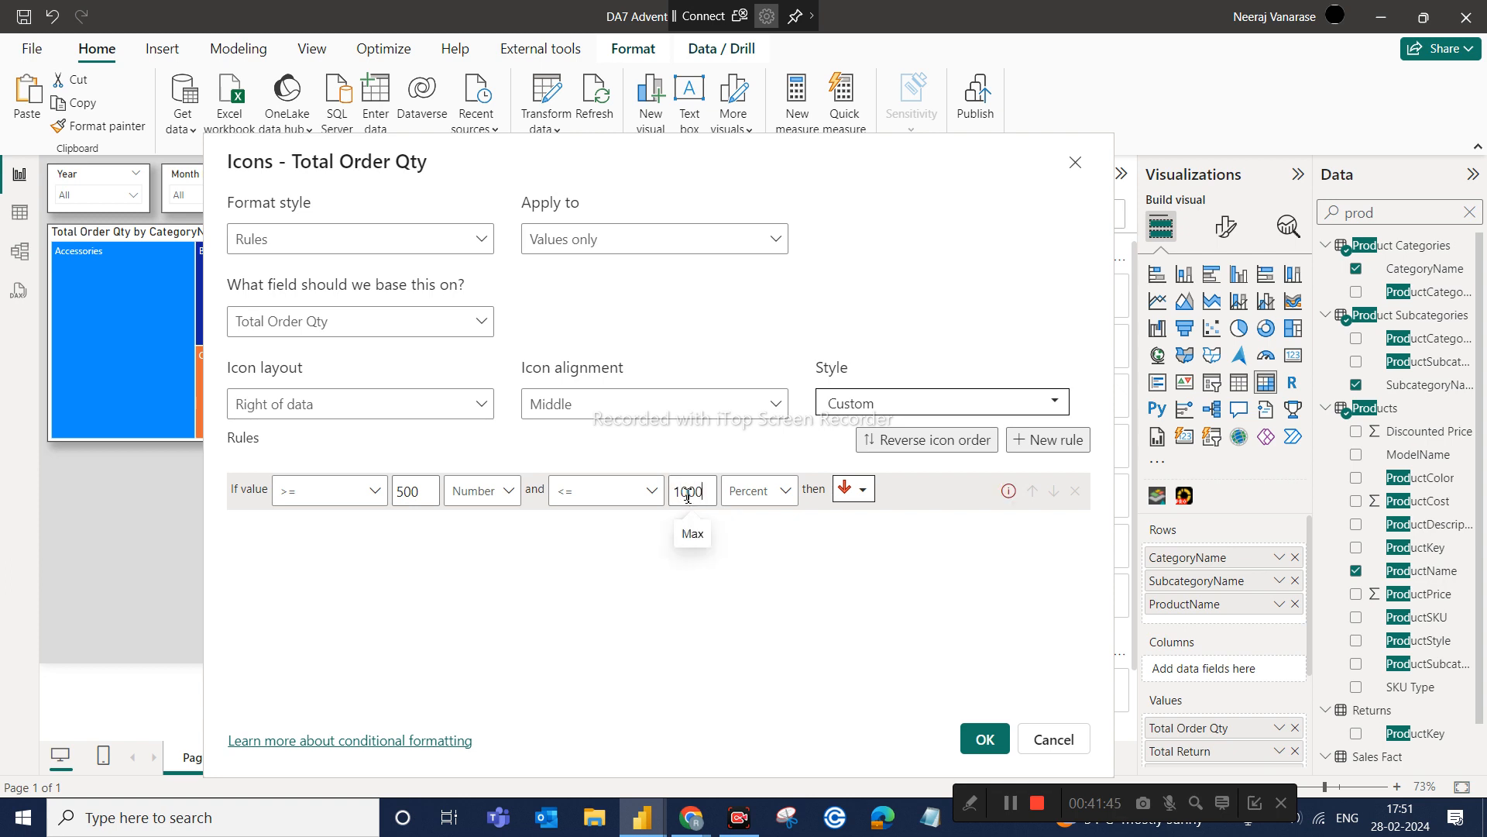
click(756, 491)
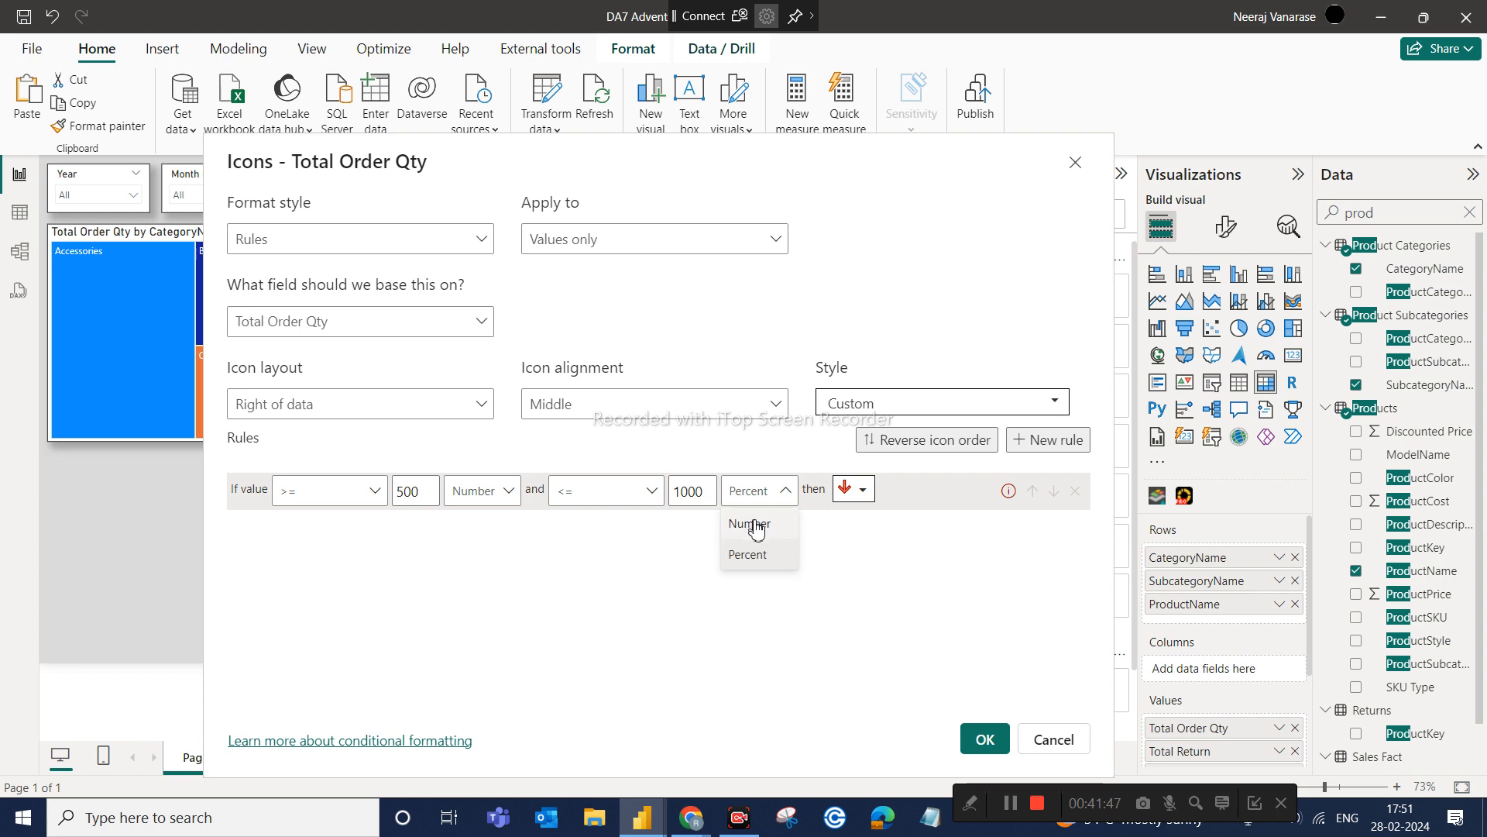
click(753, 522)
click(863, 491)
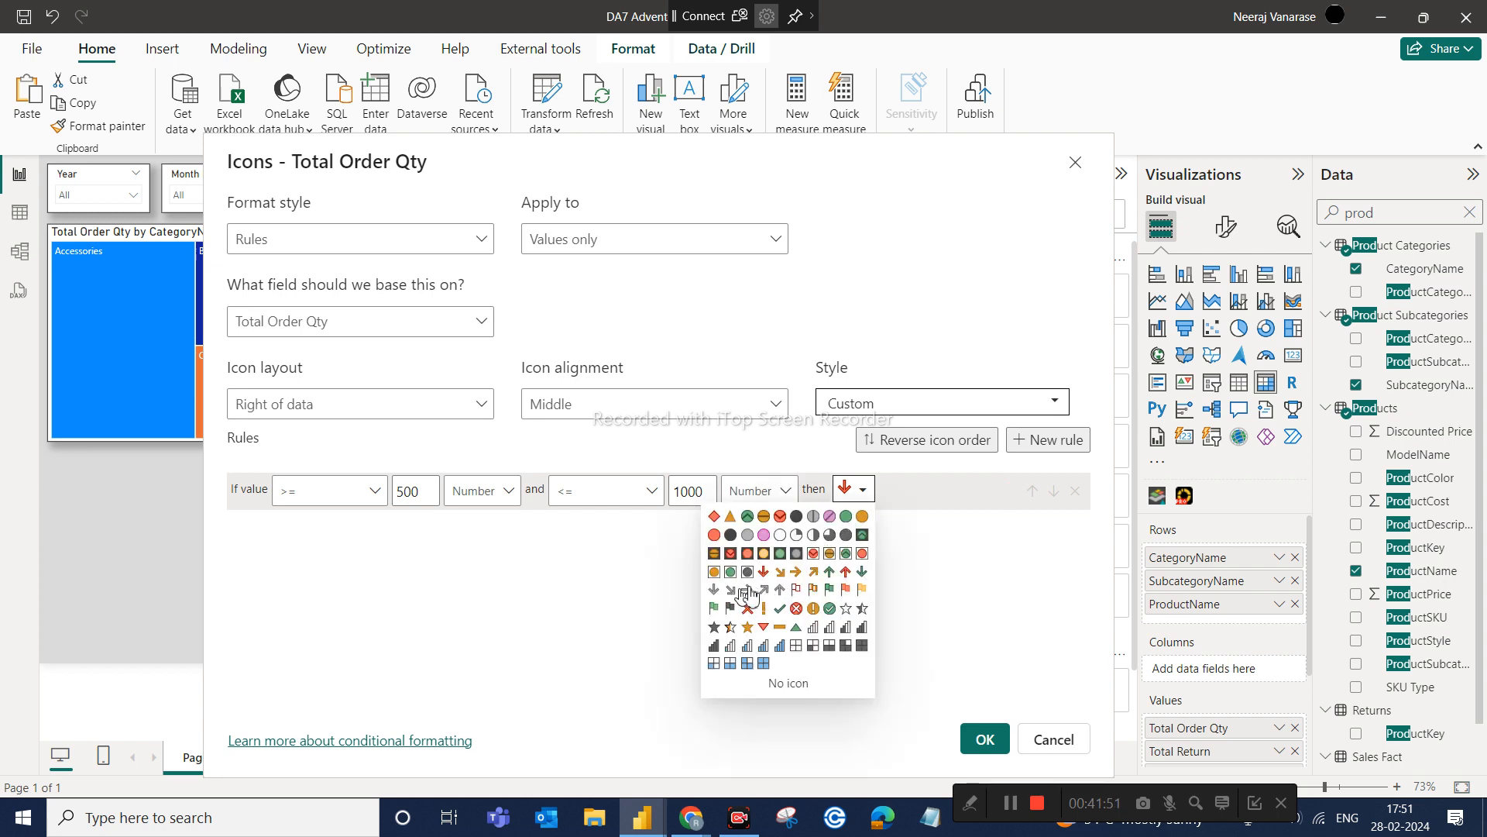
click(829, 572)
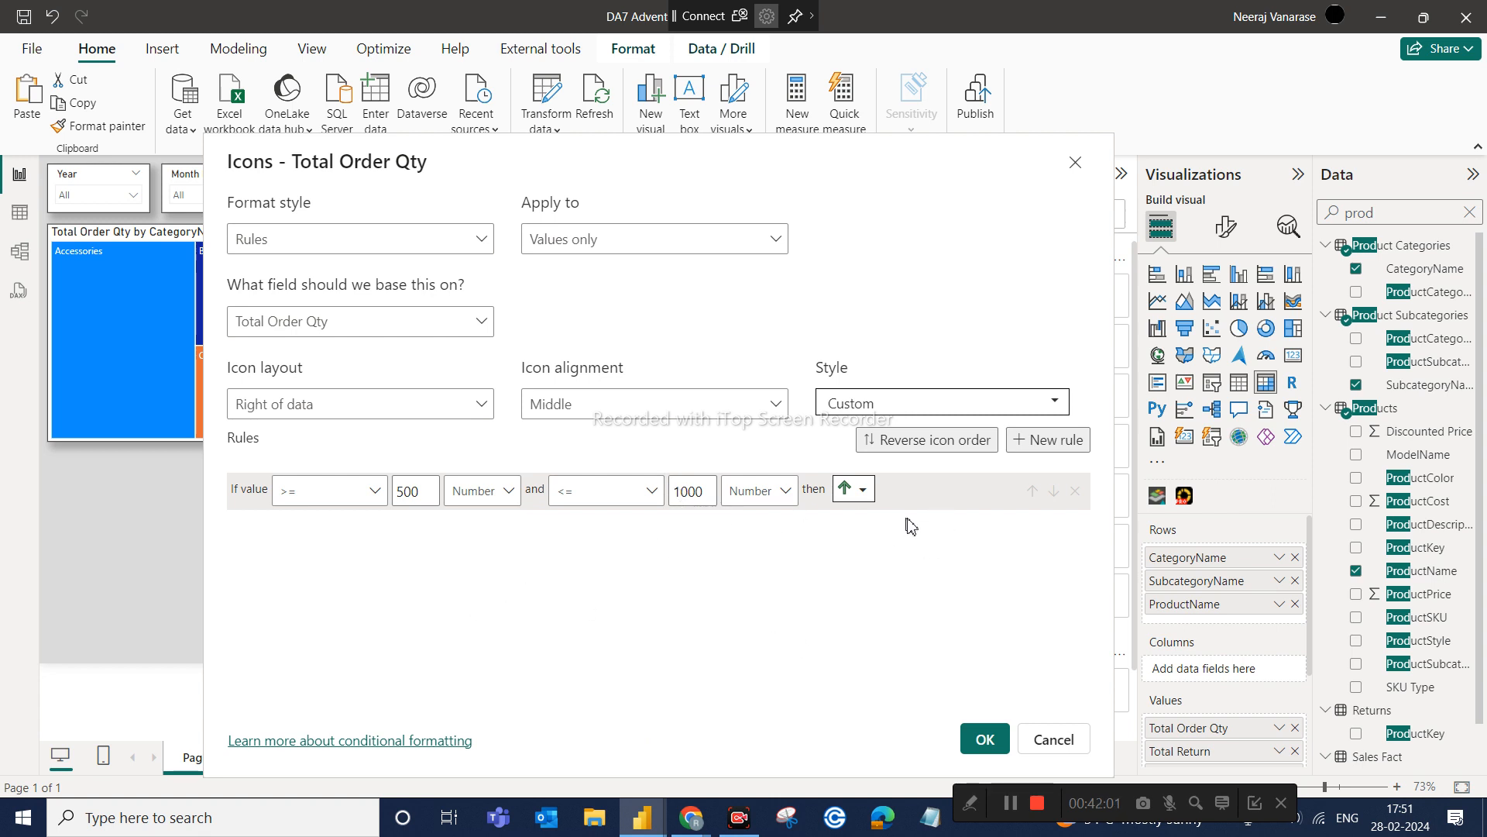
Add a second rule showing a red down arrow for values >= 0 and < 500, both as Number
click(1042, 439)
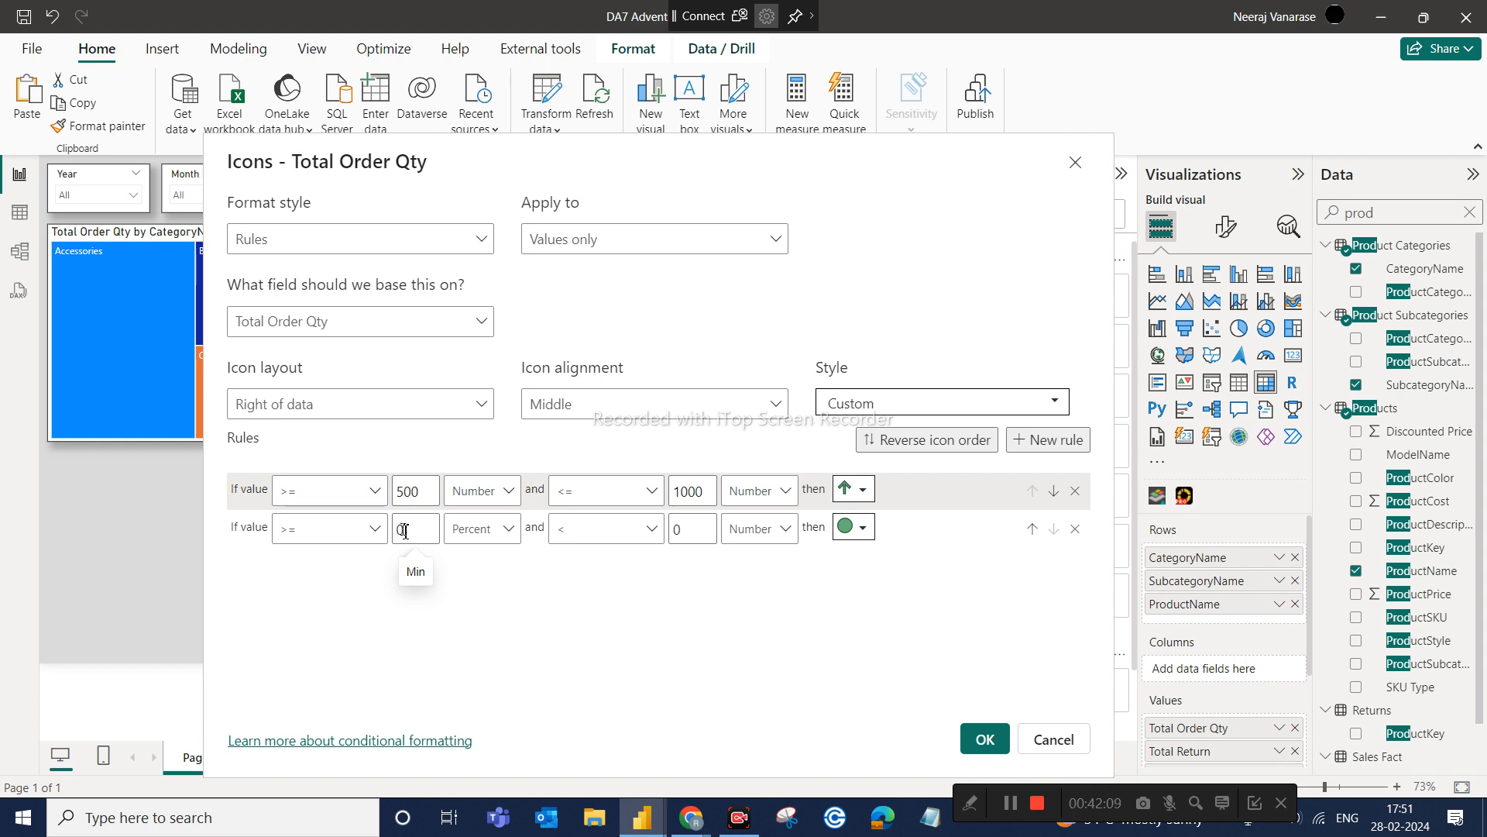
click(491, 535)
click(490, 562)
click(607, 530)
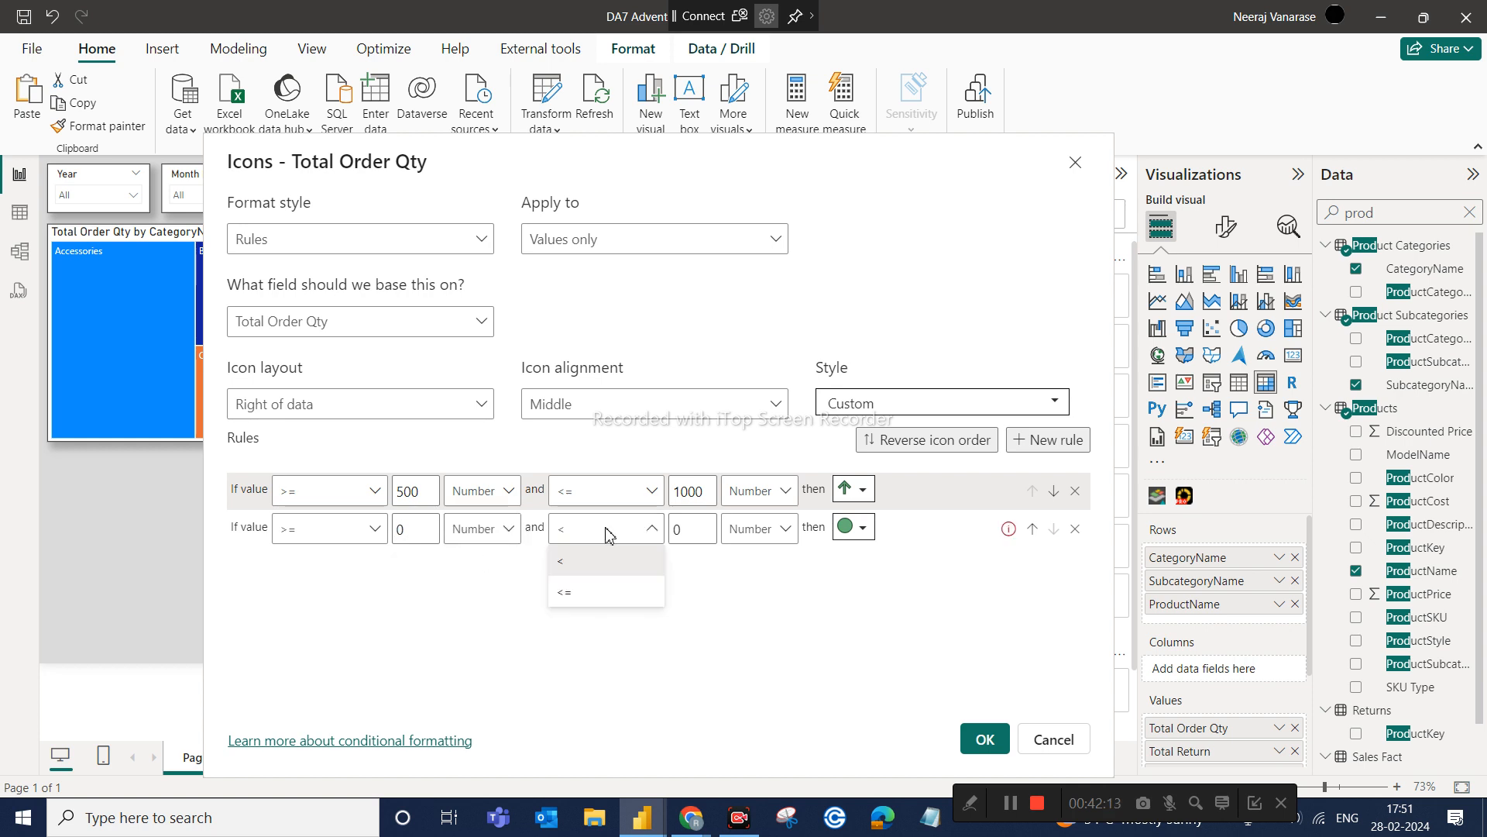
click(695, 530)
text(5)
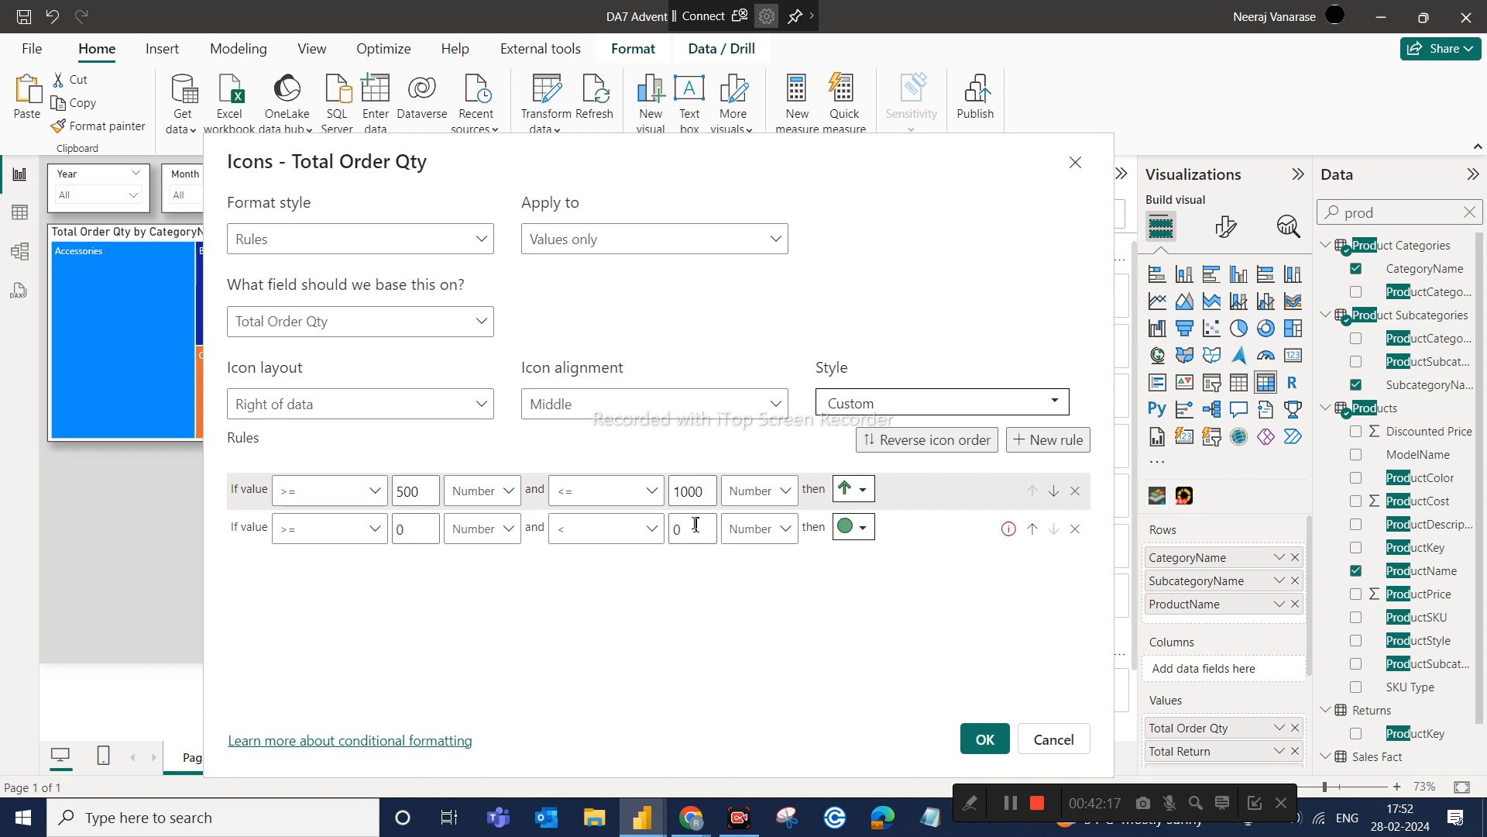
key(BackSpace)
click(861, 529)
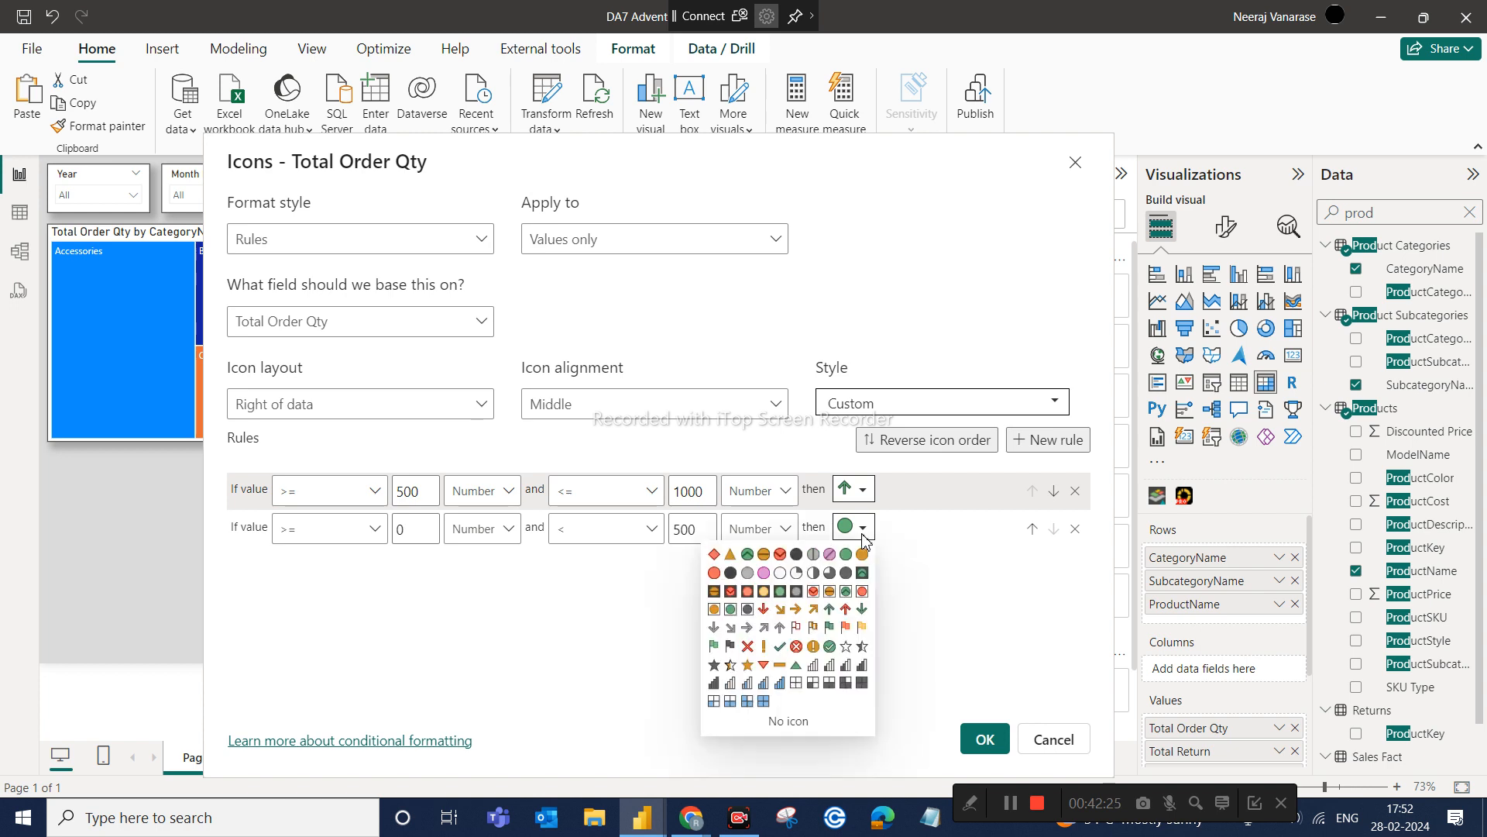
click(764, 609)
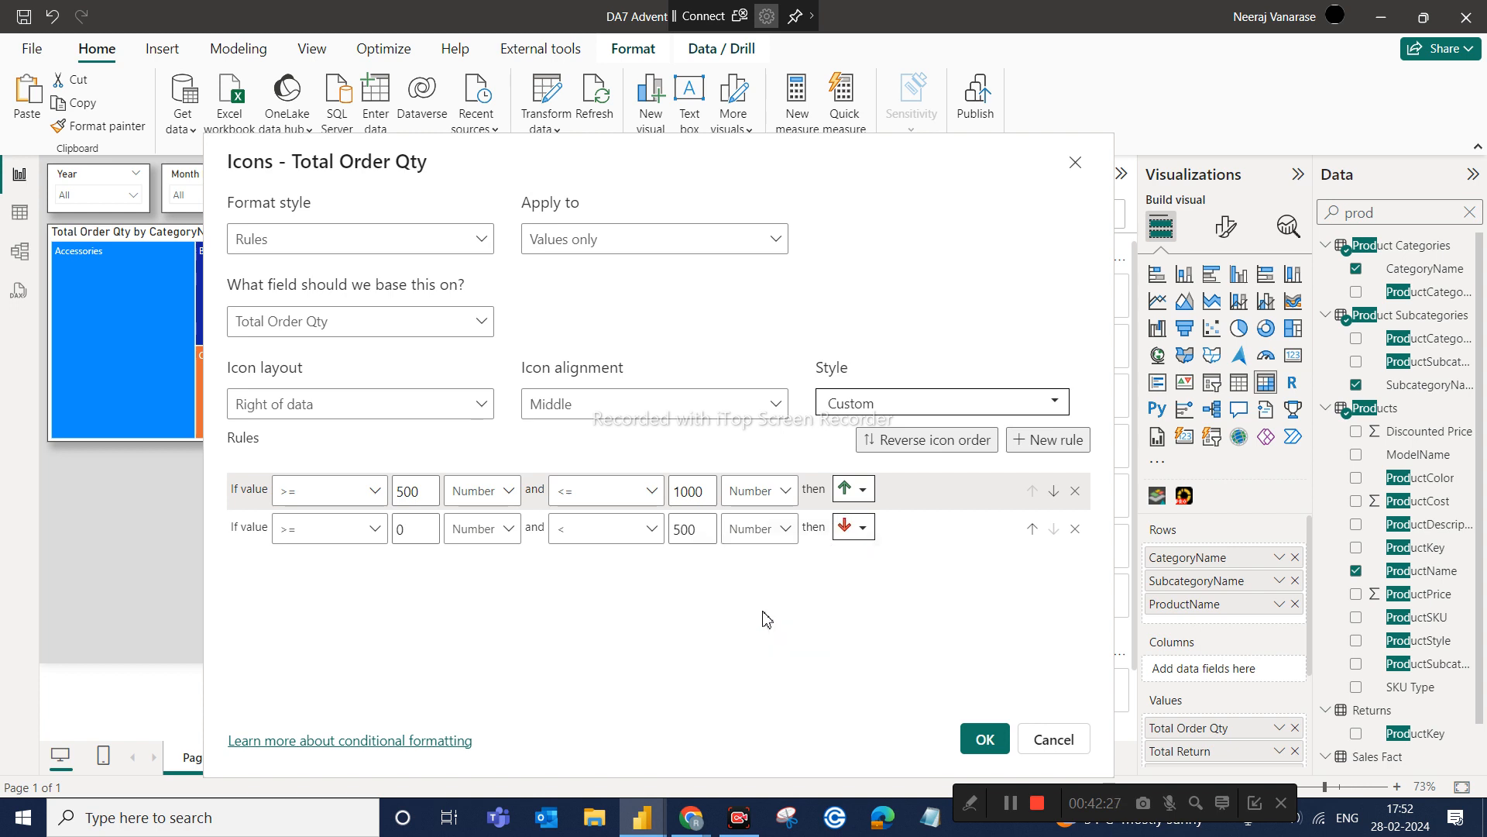
click(376, 244)
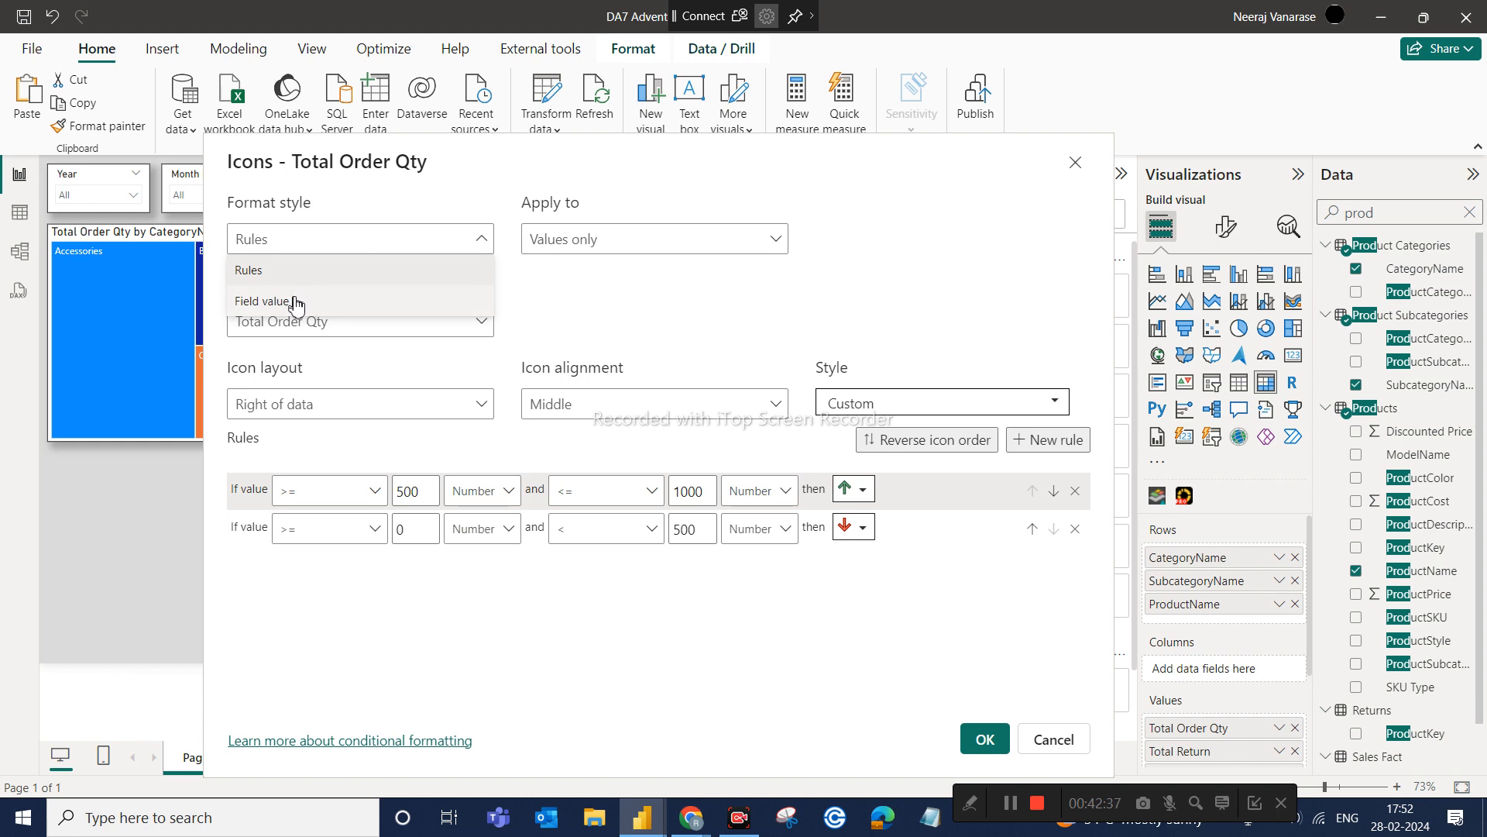
click(581, 264)
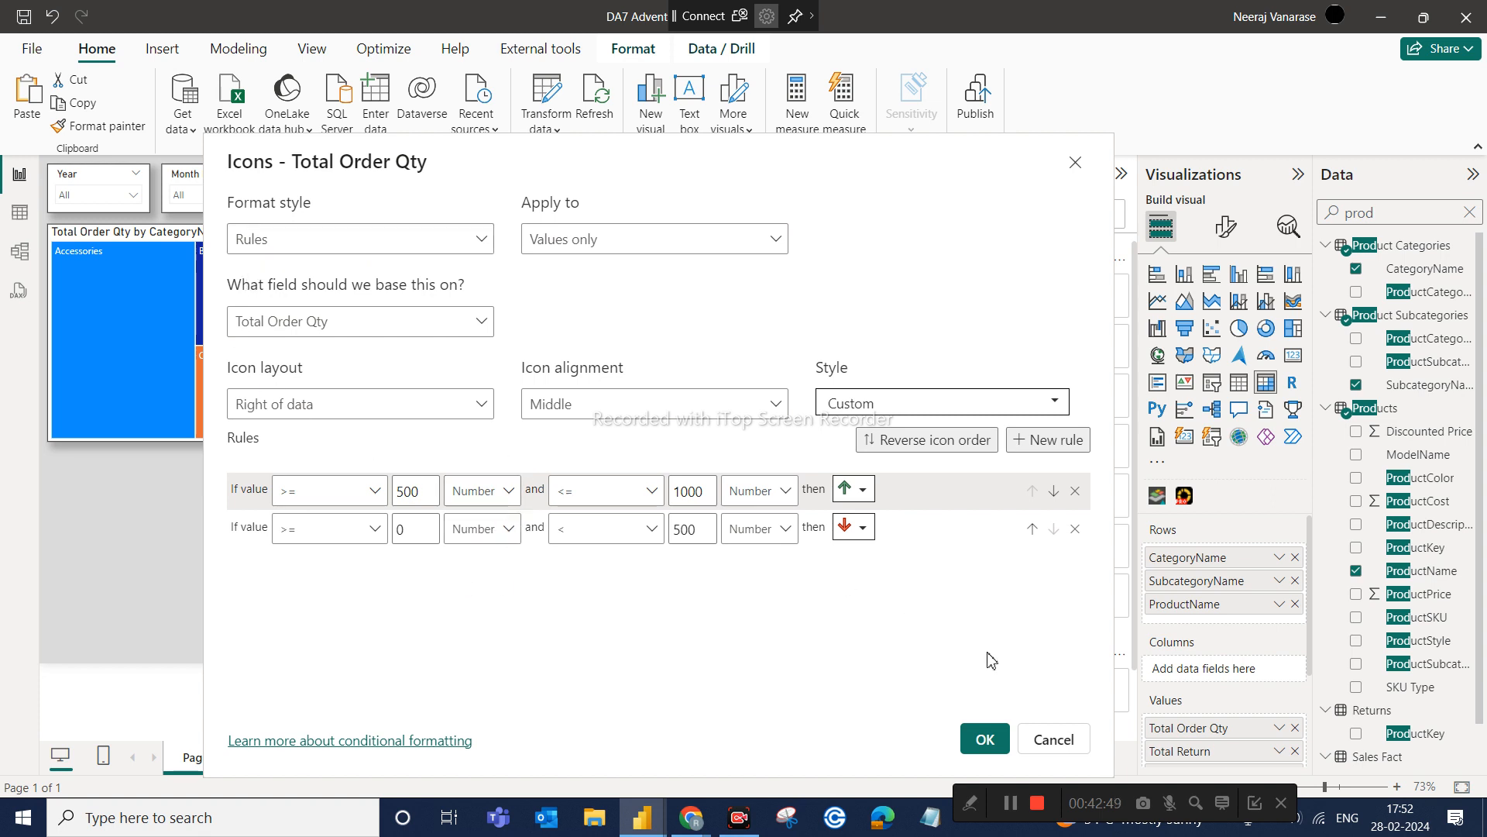
Apply the icon rules, drill the matrix up to category level, and expand its hierarchy down to individual products
click(974, 743)
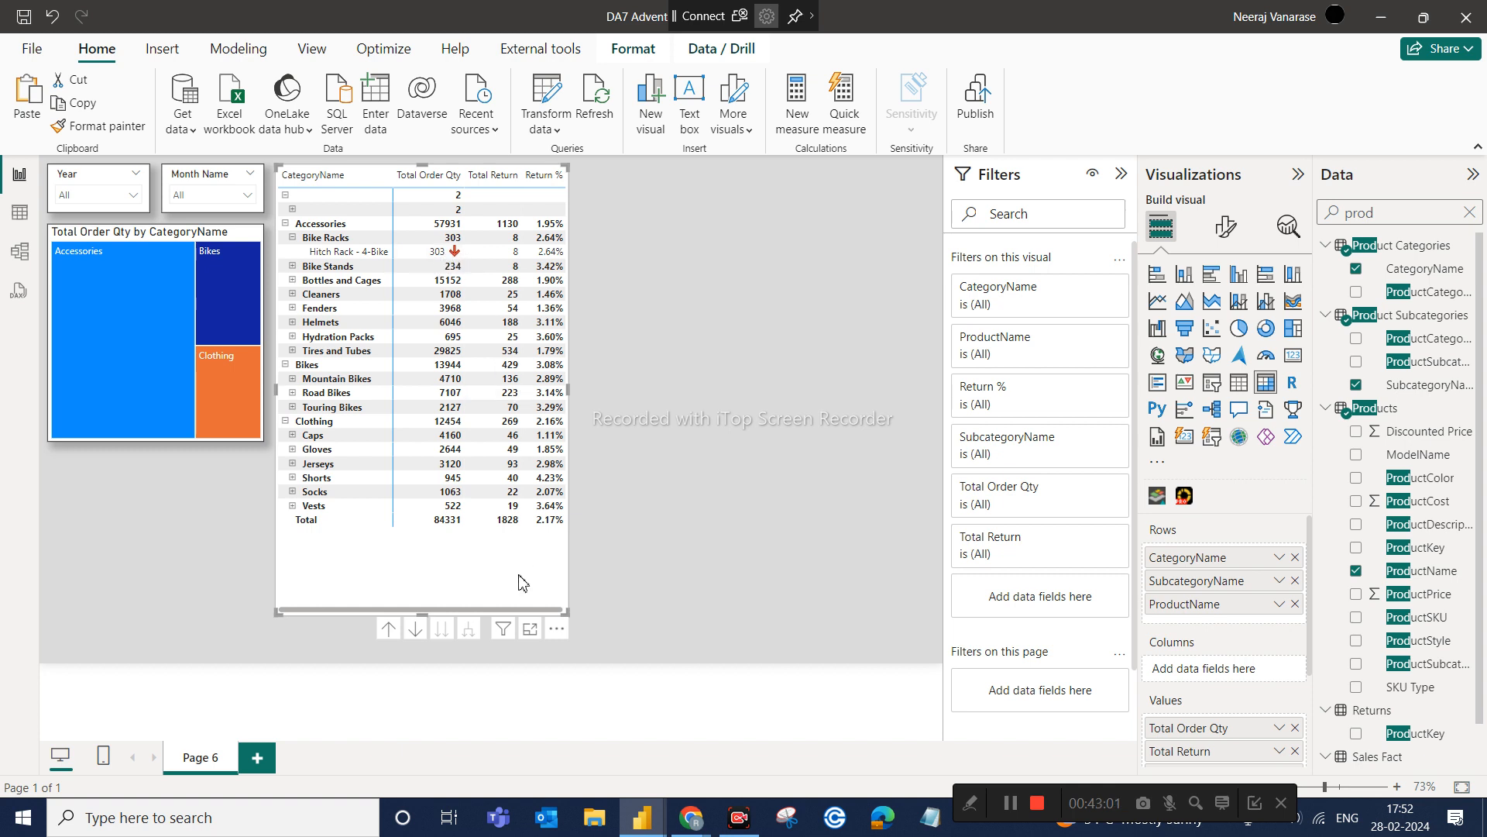
click(390, 629)
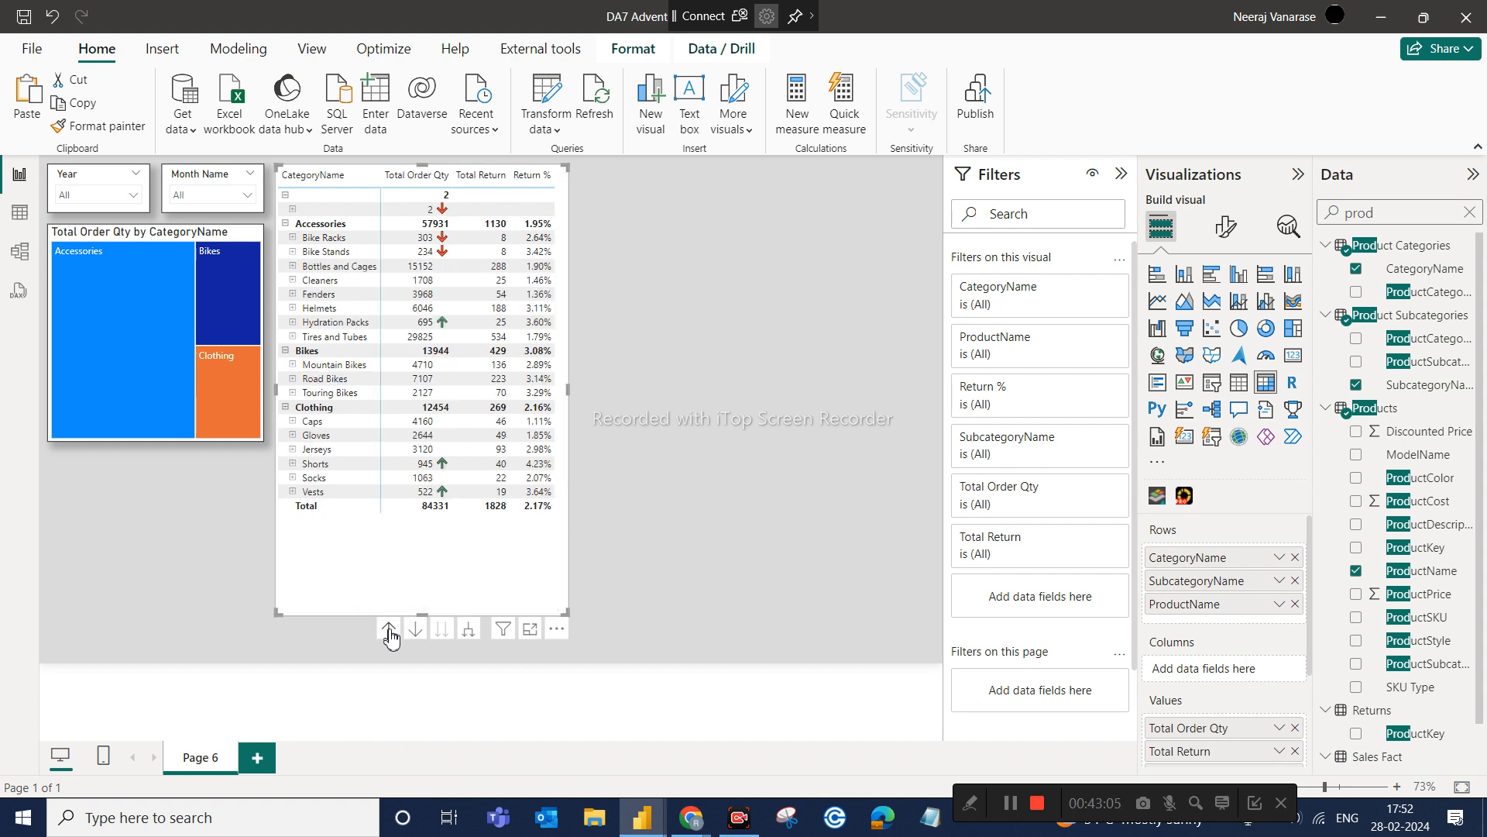
click(389, 629)
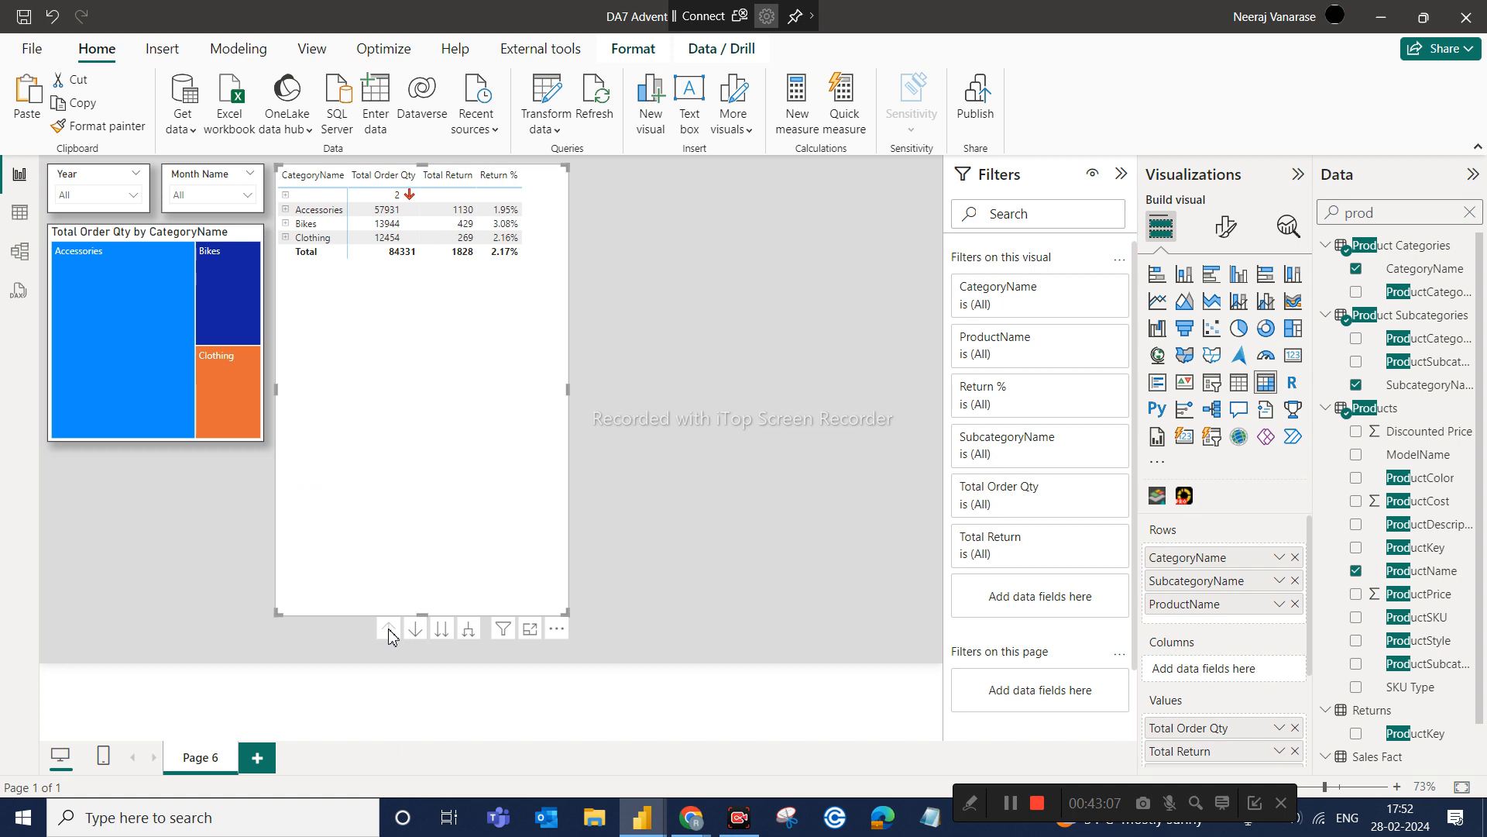
click(468, 629)
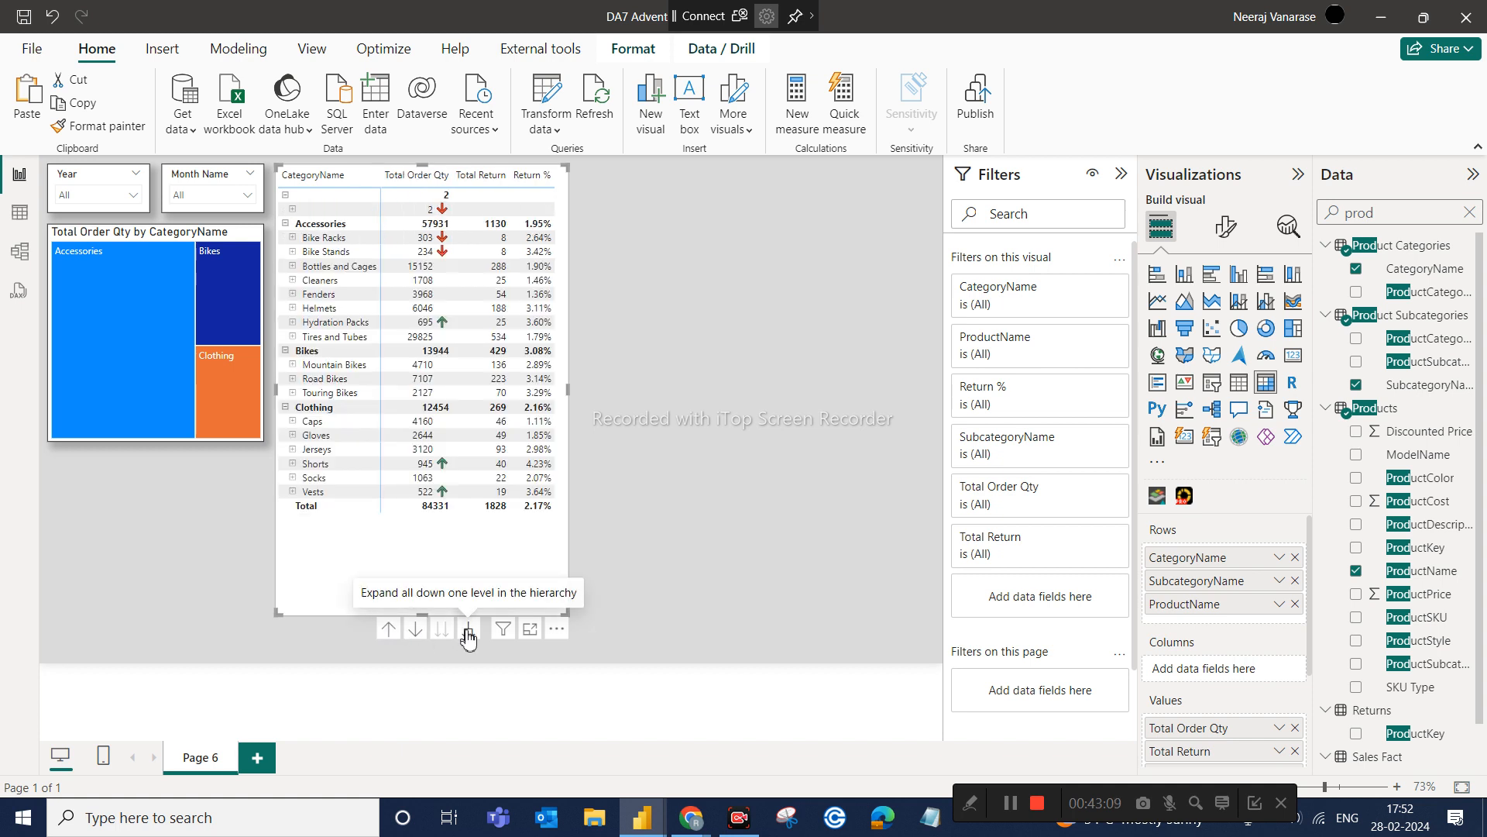
click(468, 631)
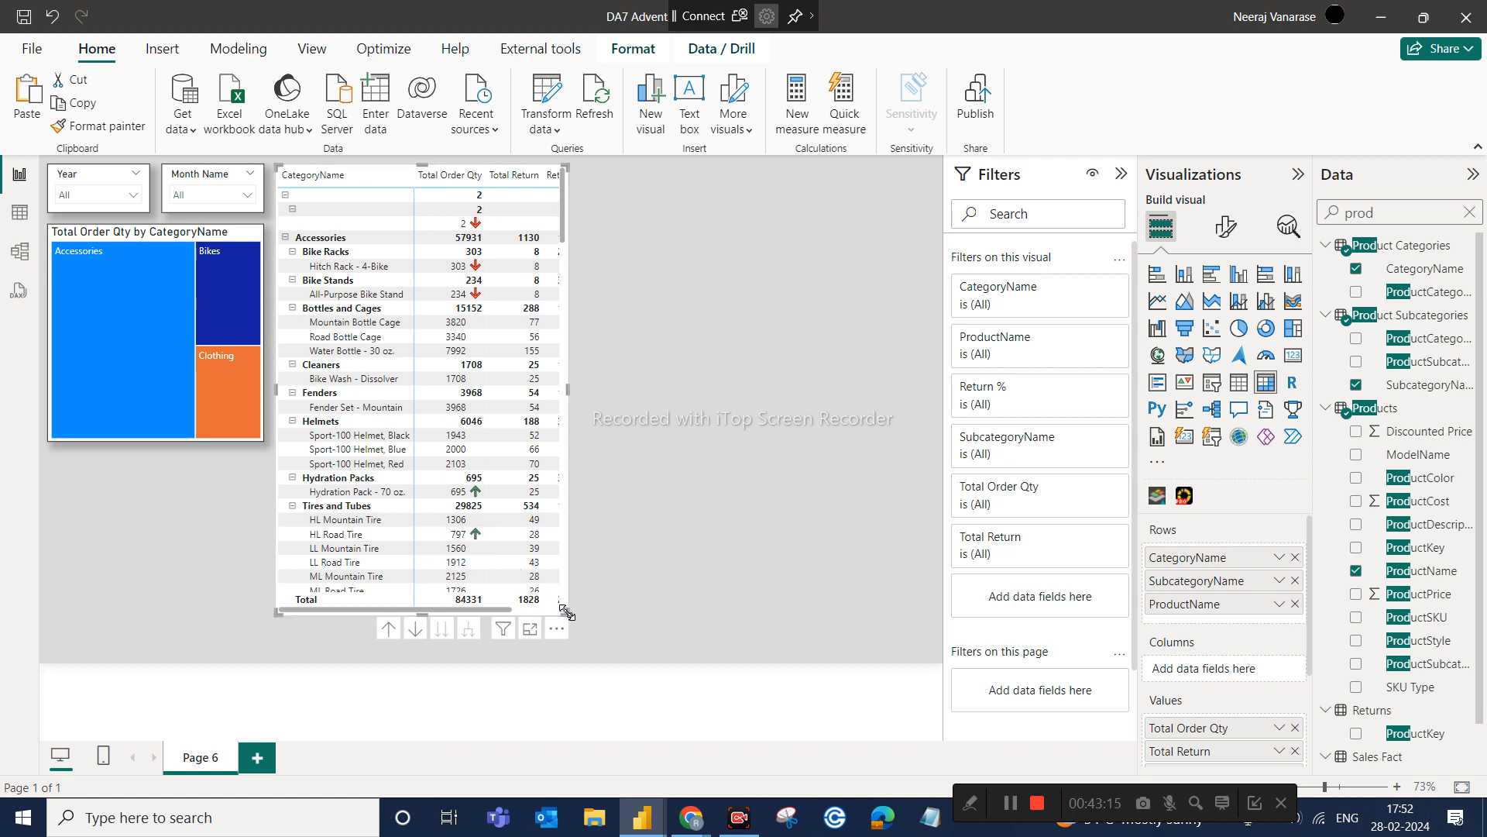
Widen the matrix to fit all its columns and switch its rows from categories to a flat ProductName level
drag(568, 611, 718, 611)
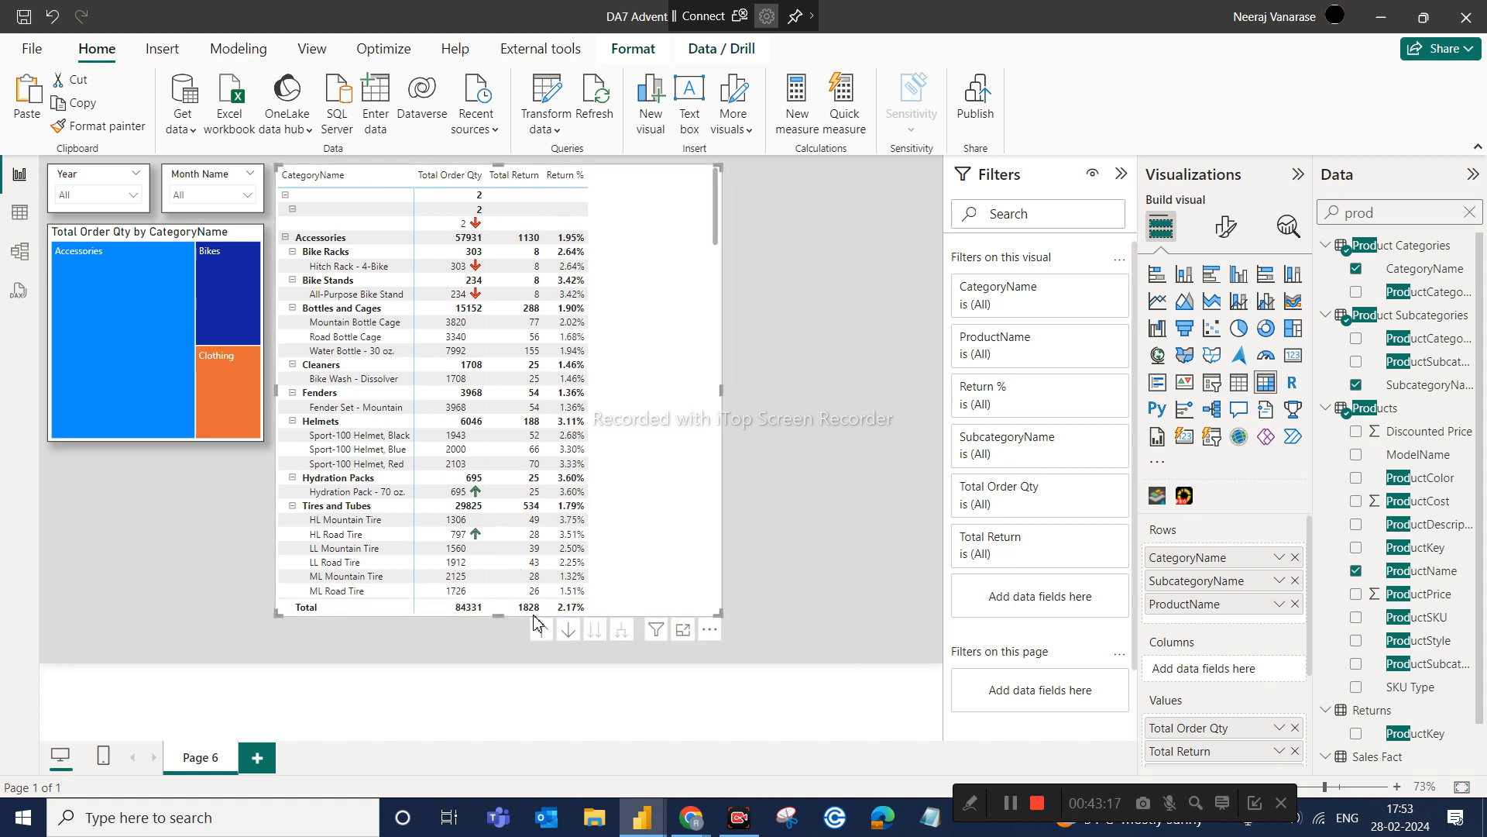
click(543, 630)
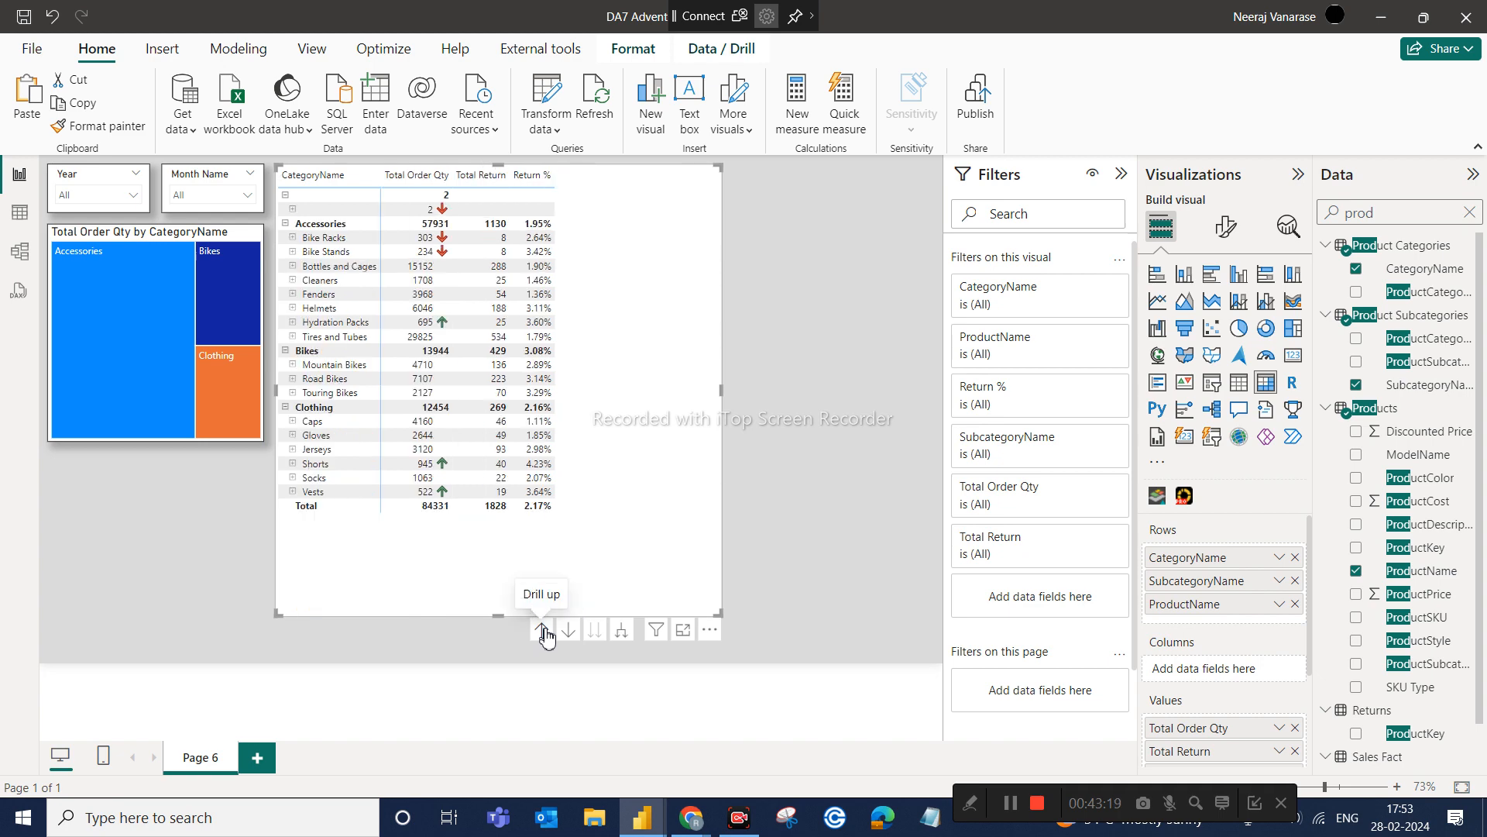
click(543, 631)
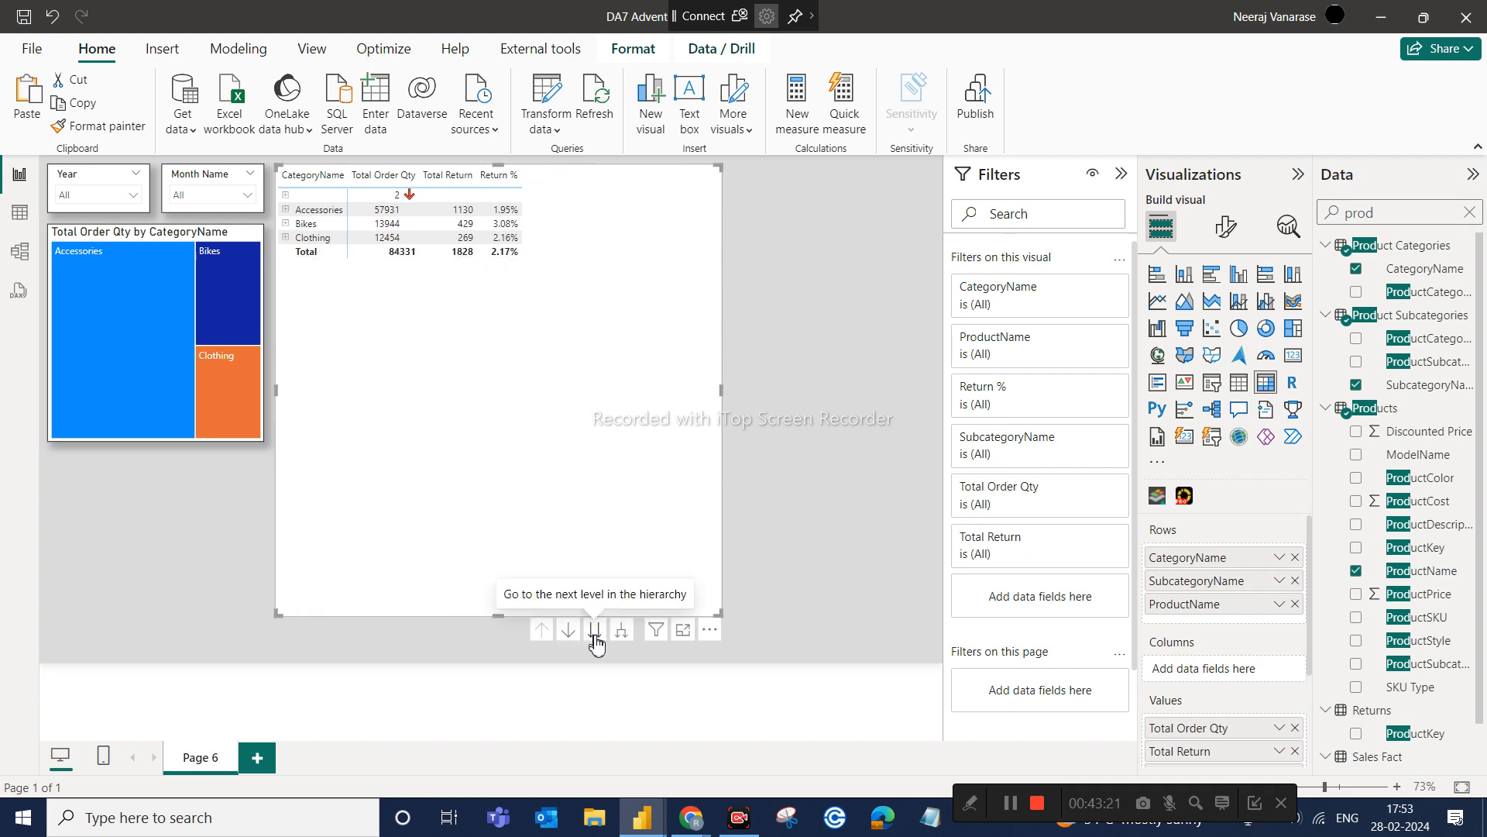
click(596, 639)
click(595, 637)
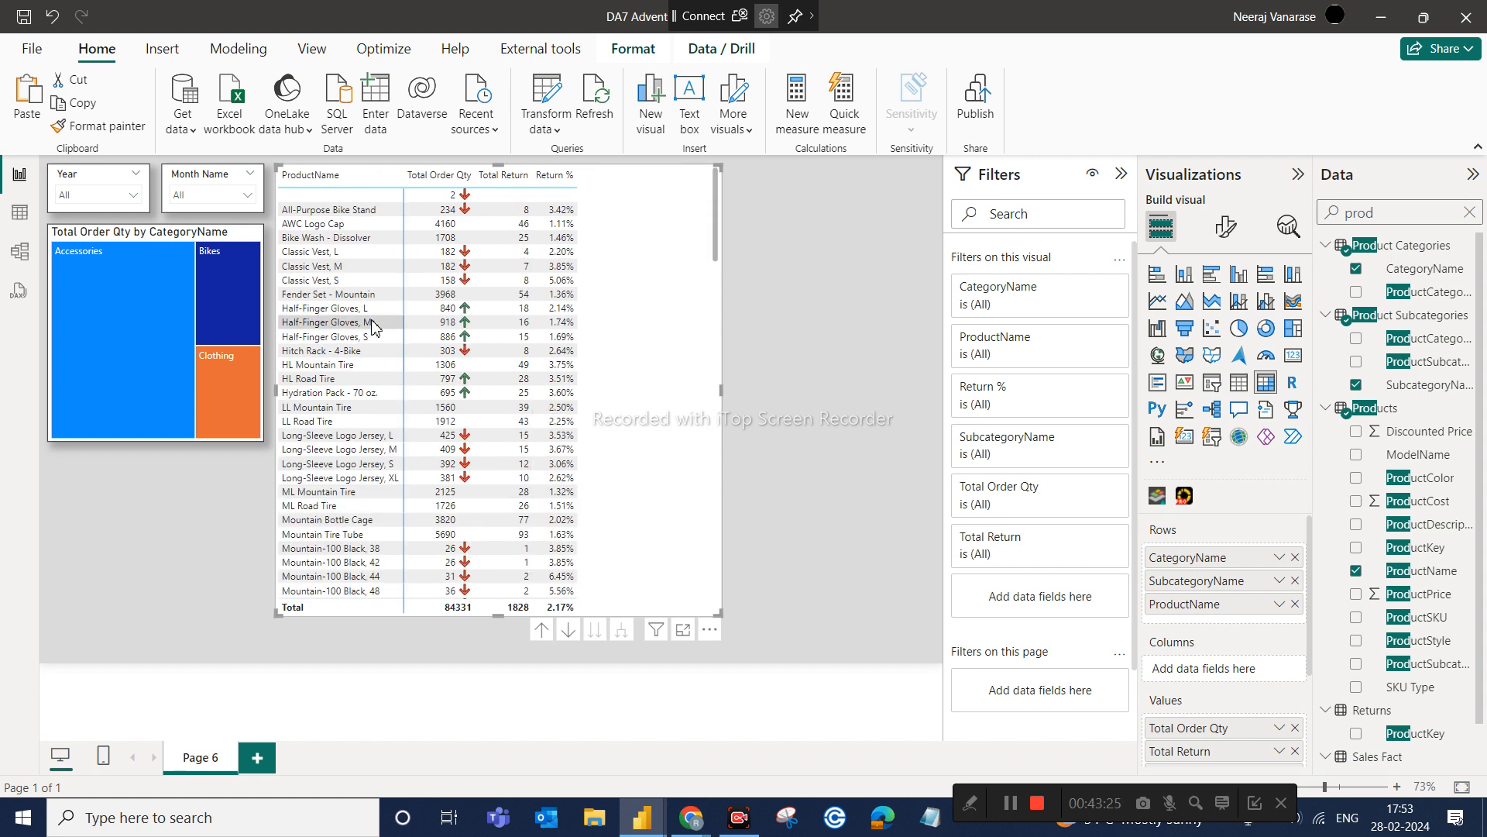
Examine the arrow icons beside the Total Order Qty values throughout the product list
scroll(481, 366, down, 1)
scroll(481, 366, up, 1)
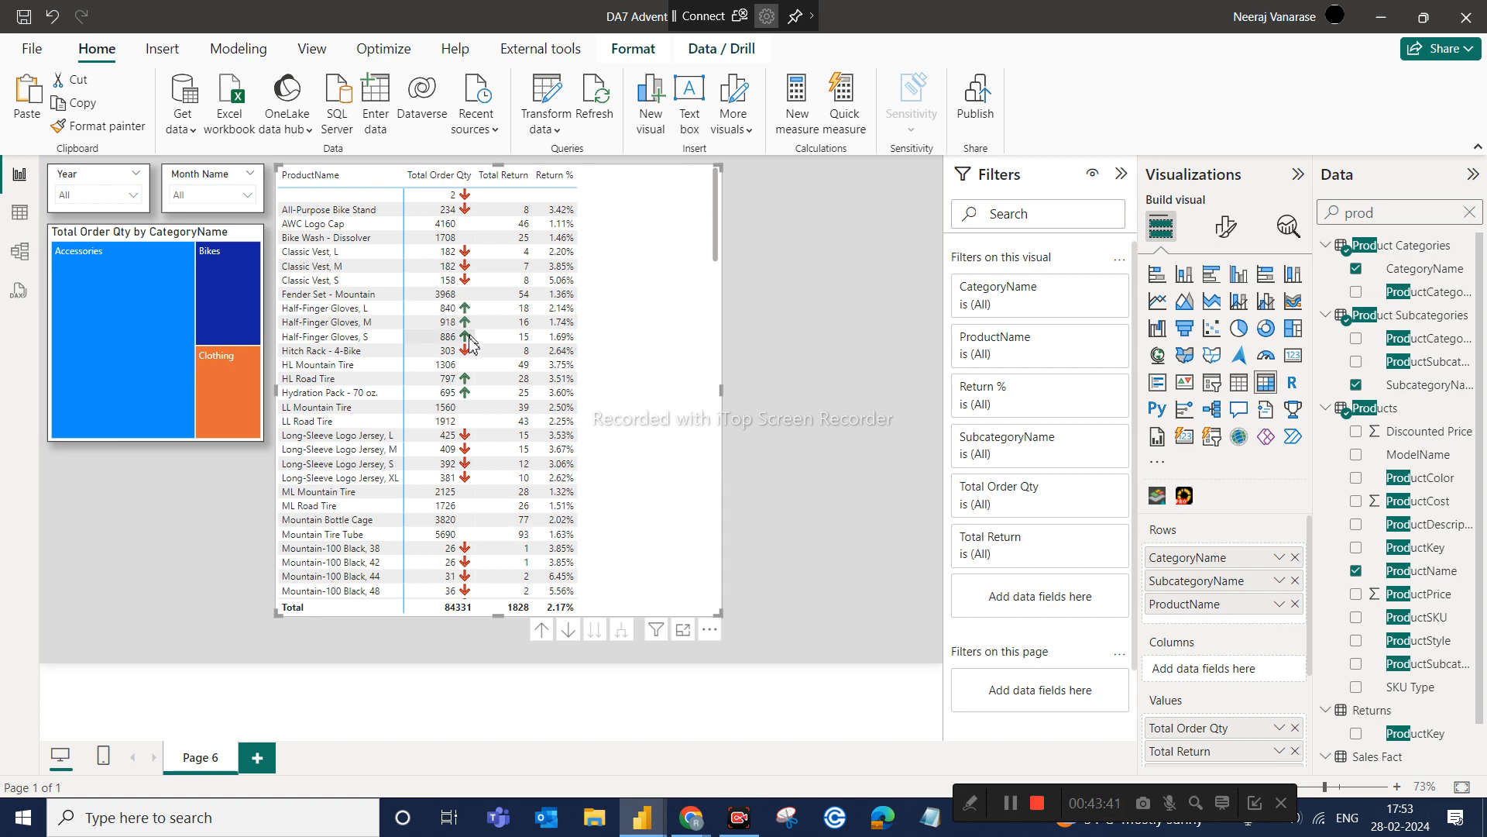
scroll(469, 372, down, 10)
scroll(467, 373, down, 9)
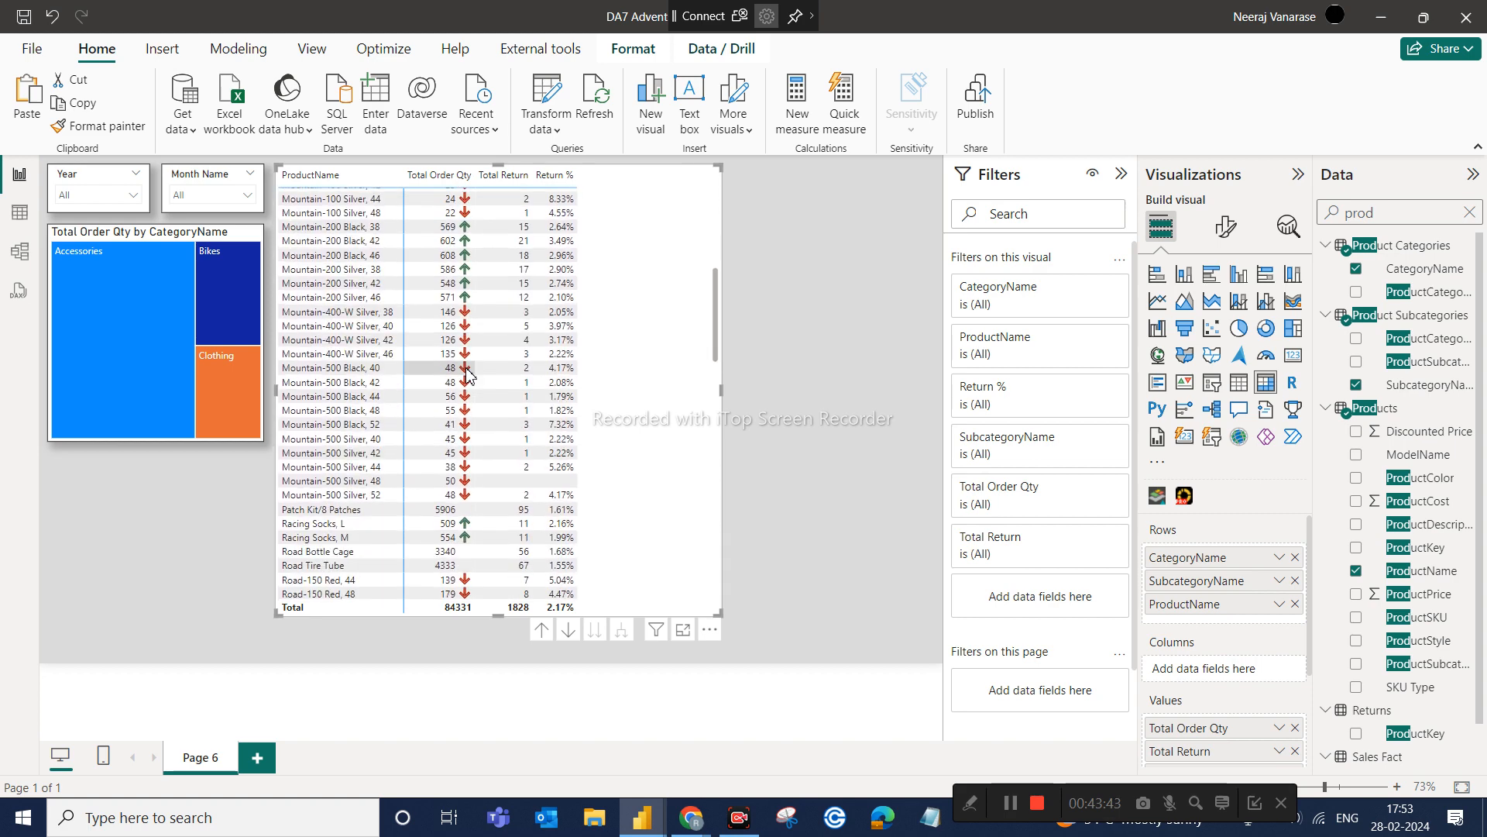
scroll(467, 374, down, 10)
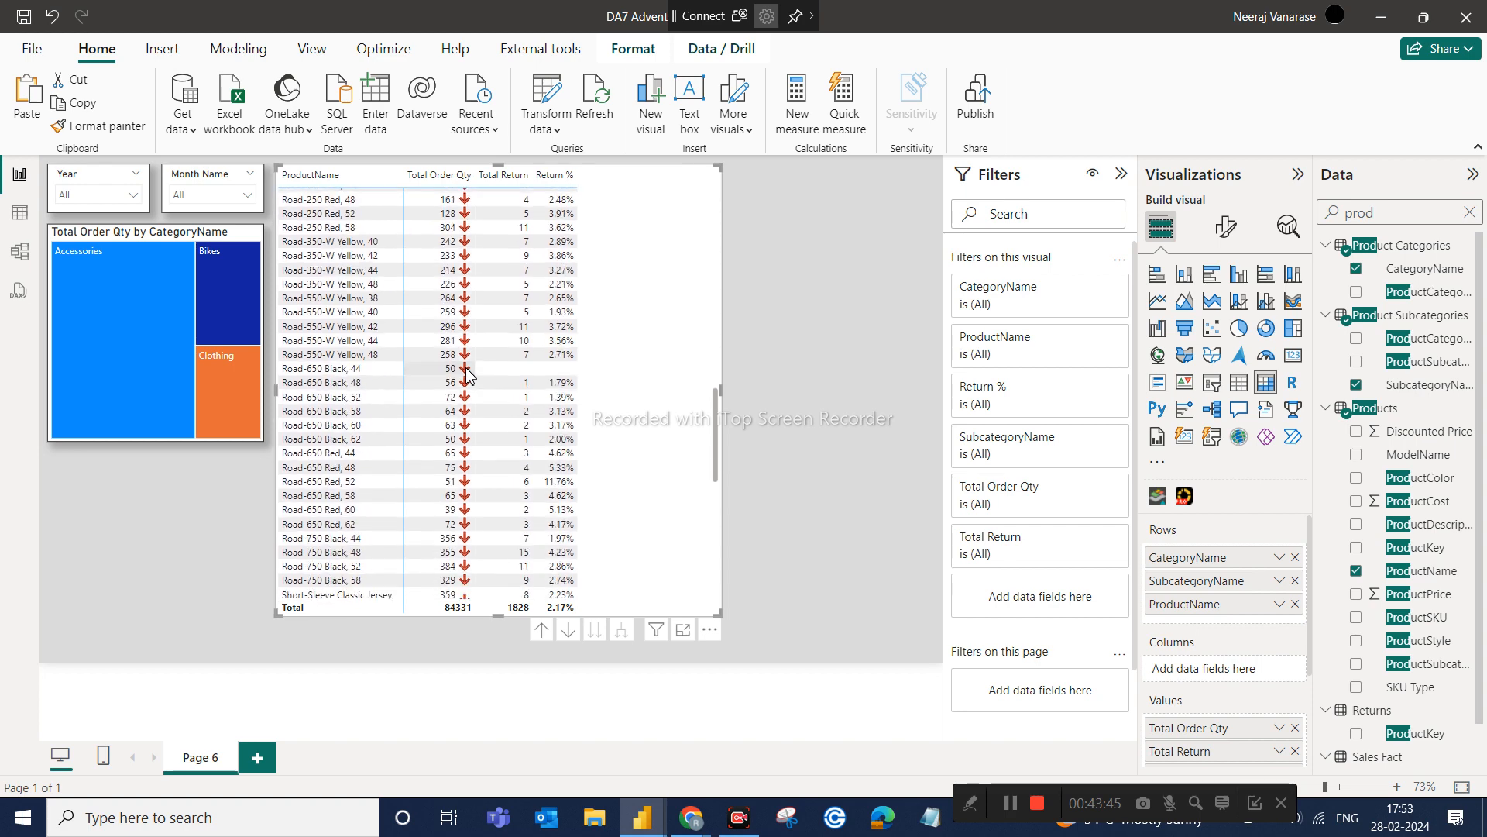
scroll(467, 375, up, 20)
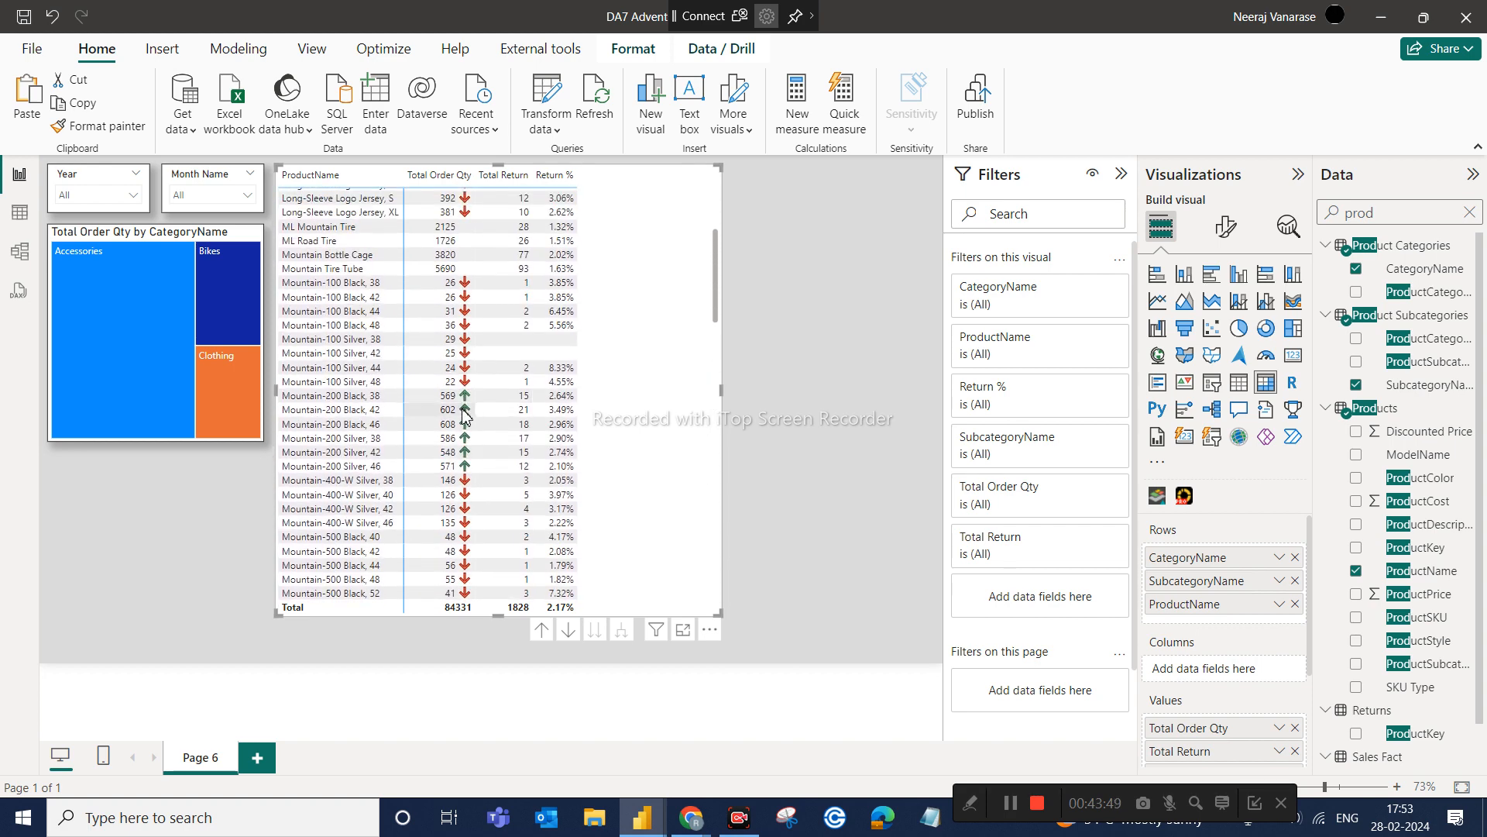
scroll(465, 409, down, 8)
scroll(466, 419, down, 6)
scroll(465, 435, down, 6)
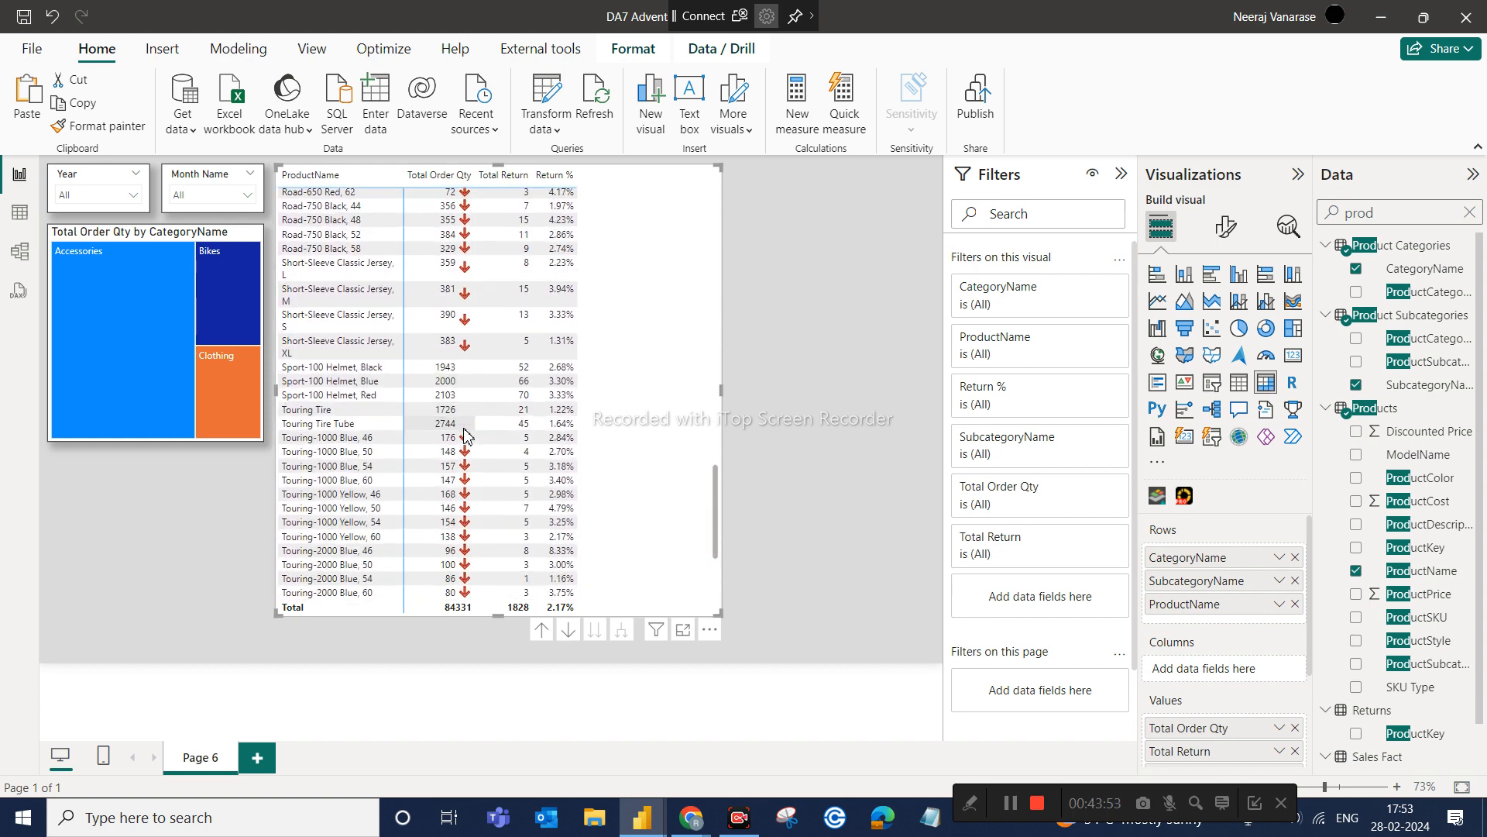
scroll(465, 435, up, 20)
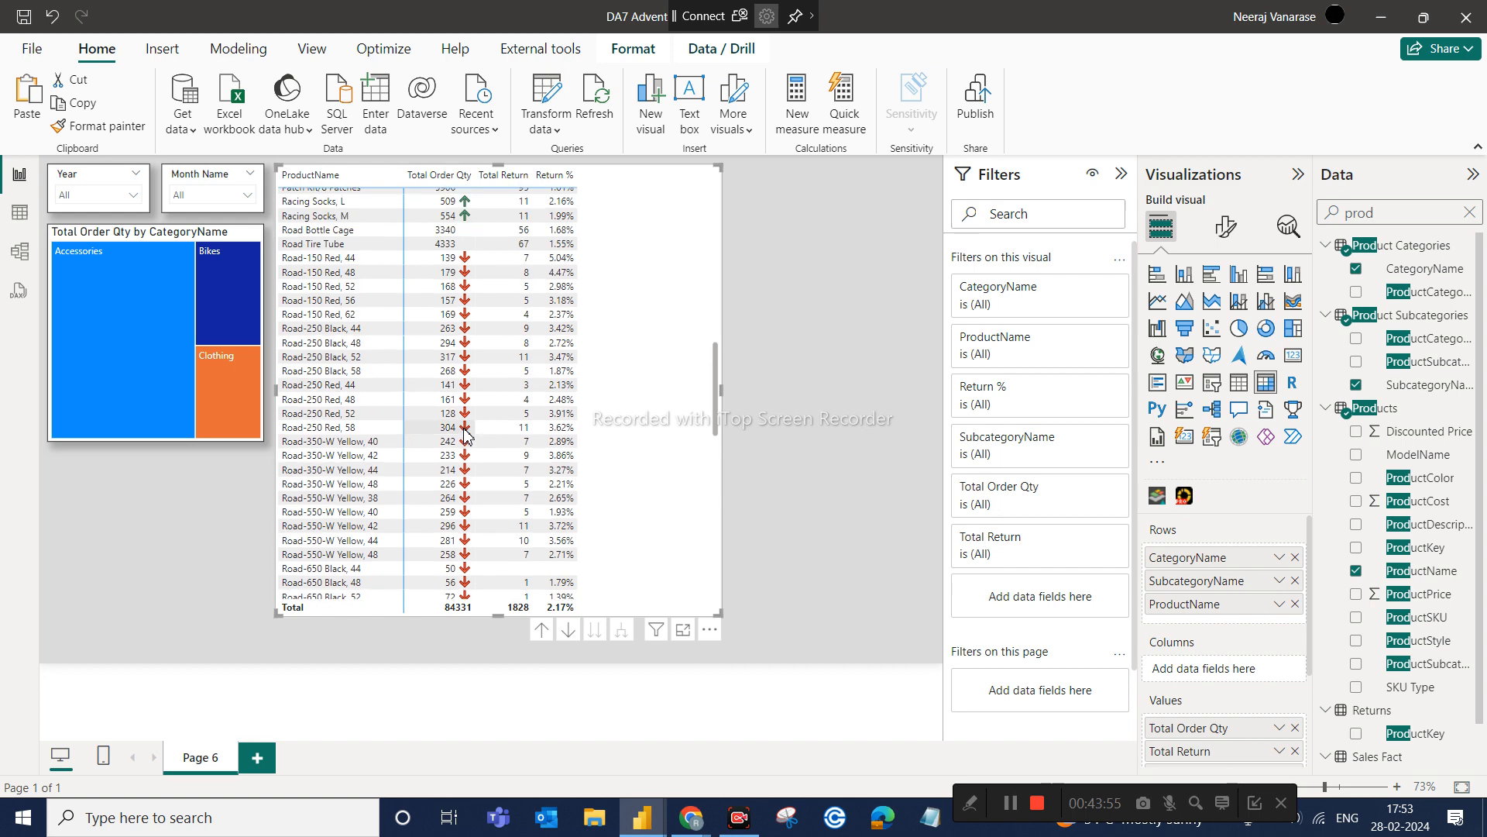
scroll(465, 436, down, 3)
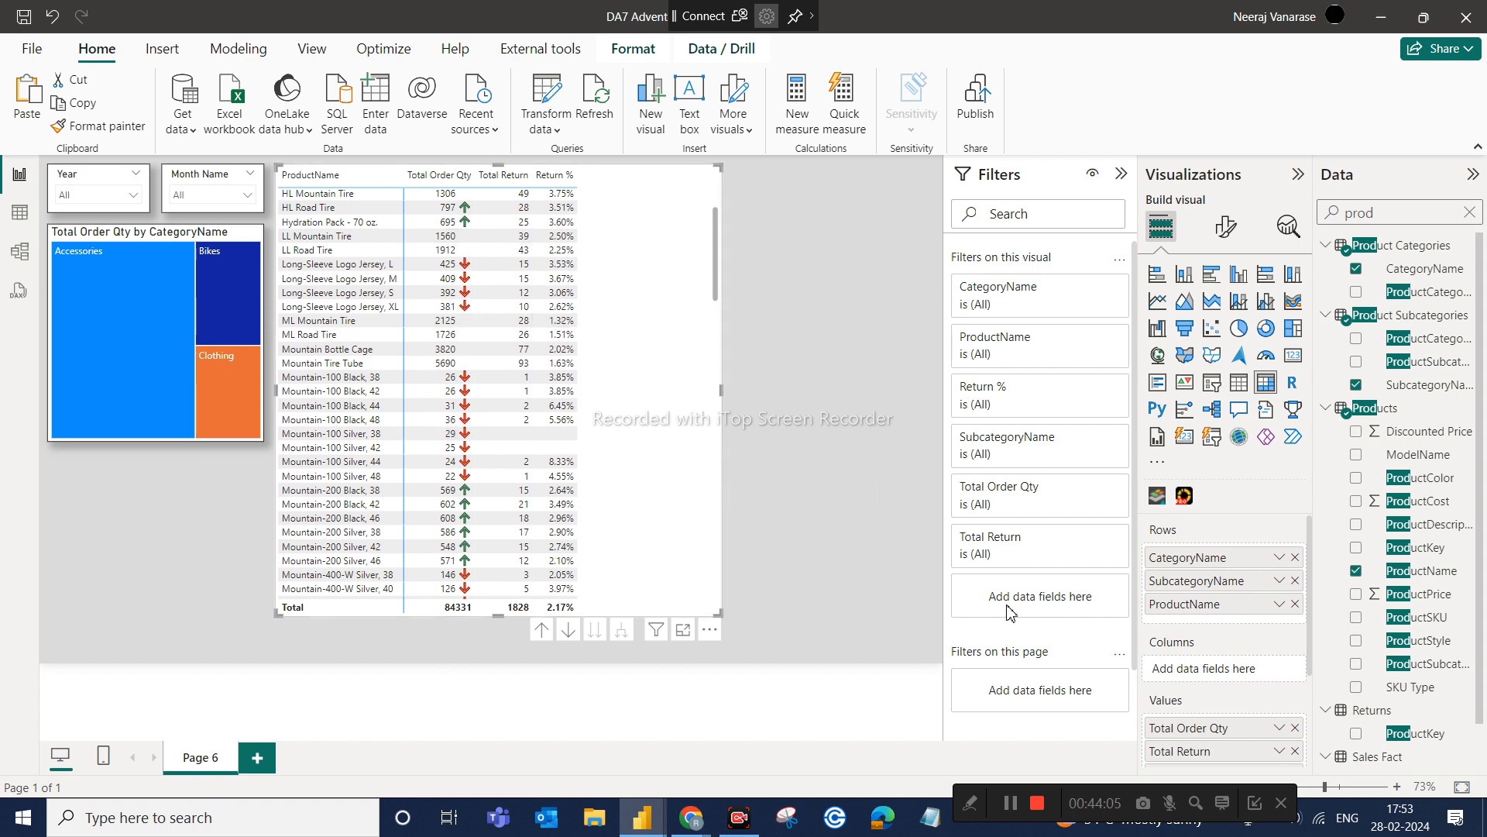
Add blue left-to-right data bars to Total Order Qty, ranging from the lowest to the highest value
click(1279, 729)
mouse_move(1317, 651)
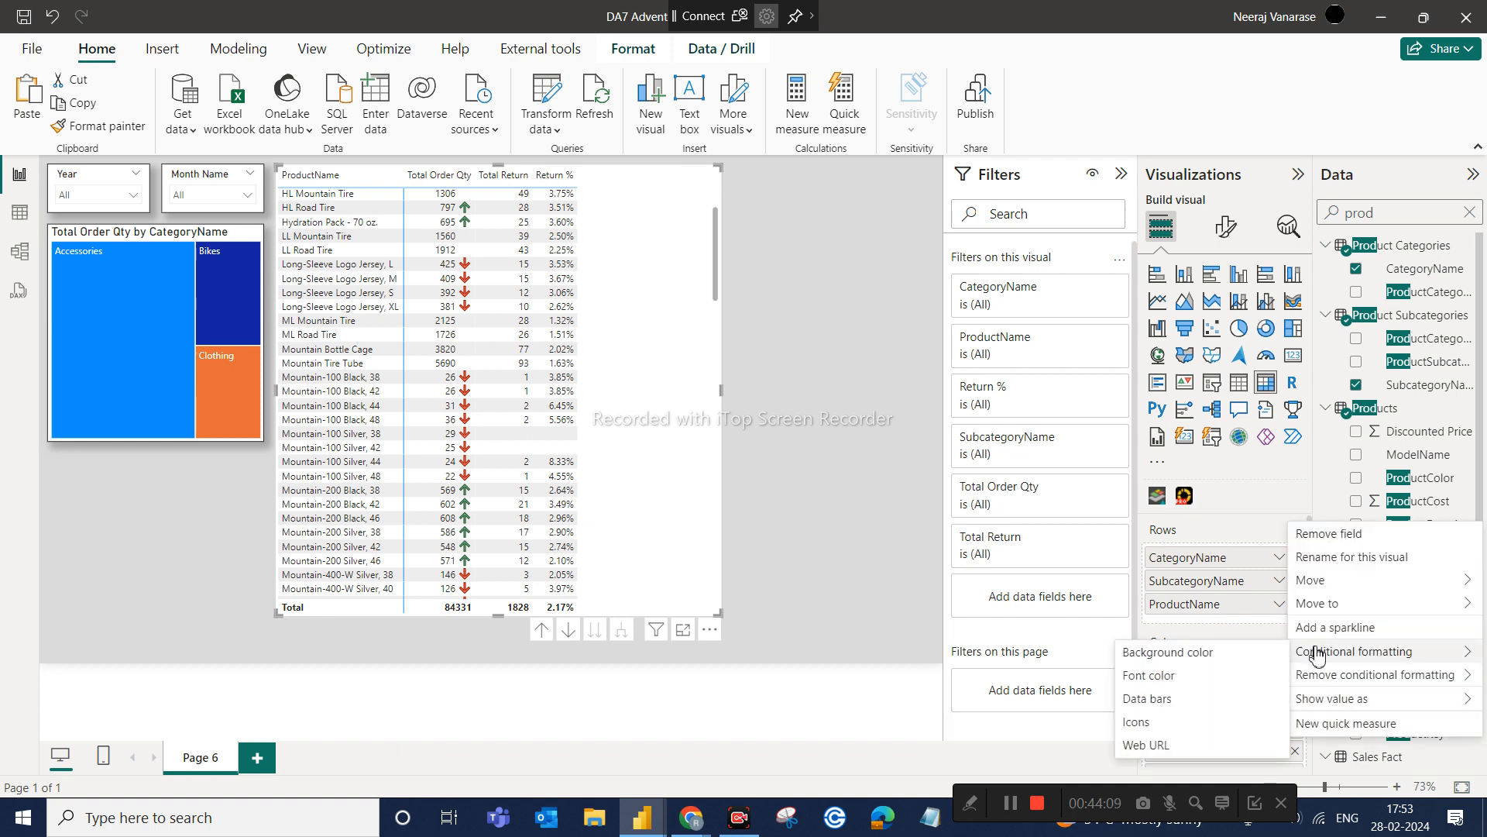
click(1153, 700)
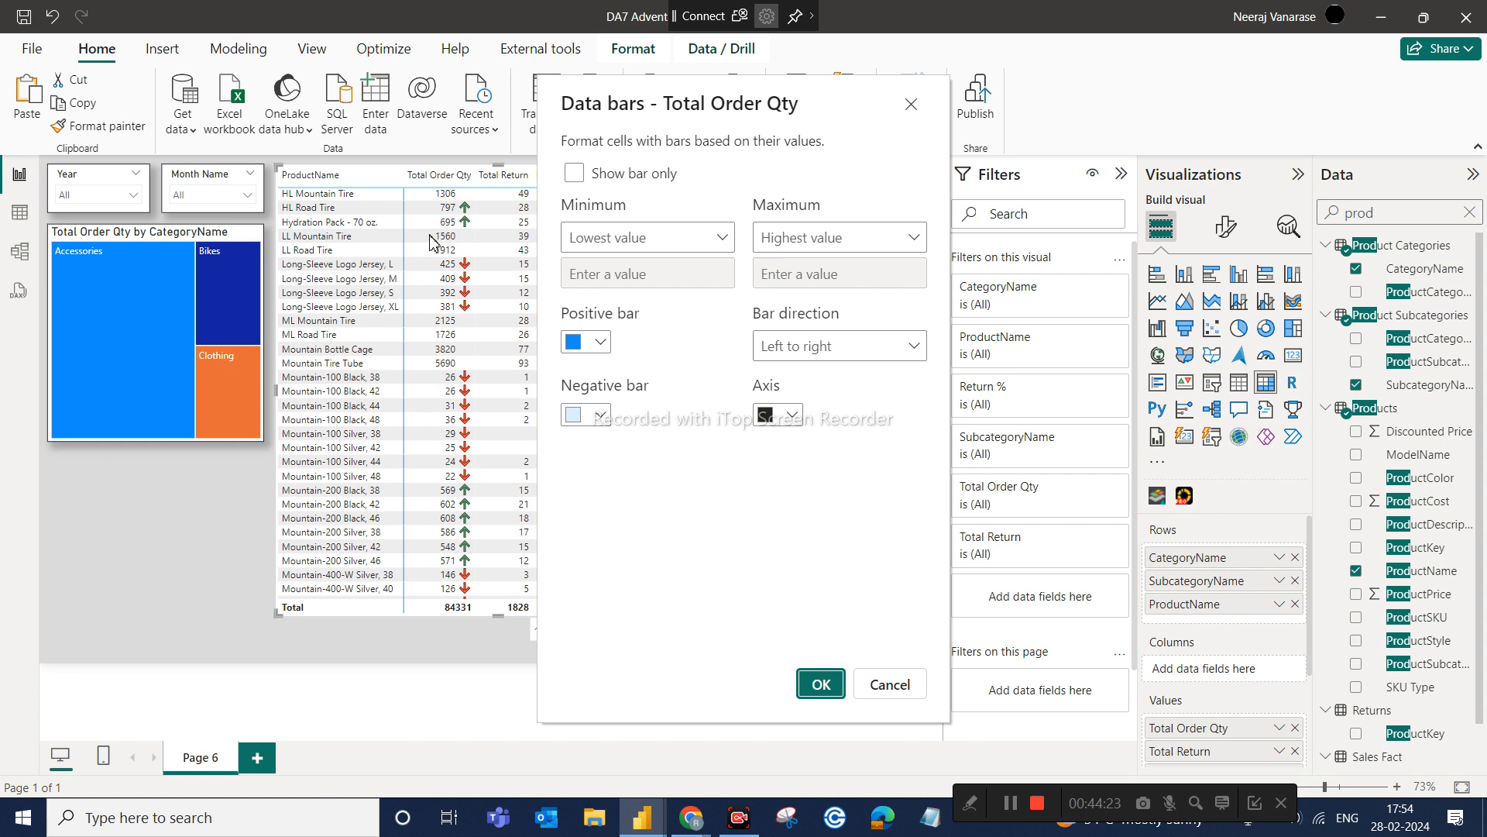
click(821, 685)
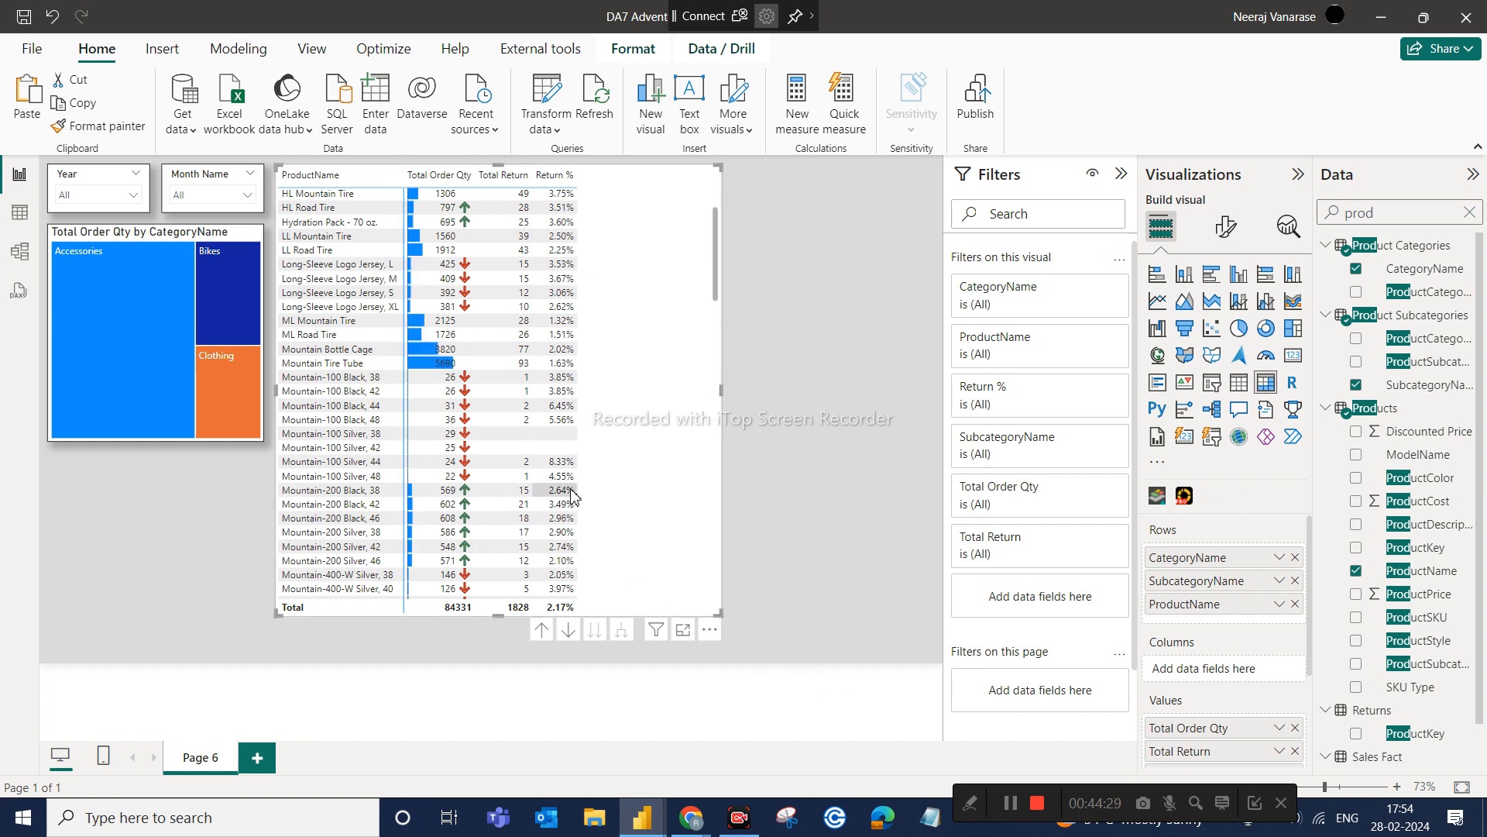
Review the data bars and sort the matrix by Total Order Qty, trying ascending order before settling on descending
scroll(507, 384, up, 4)
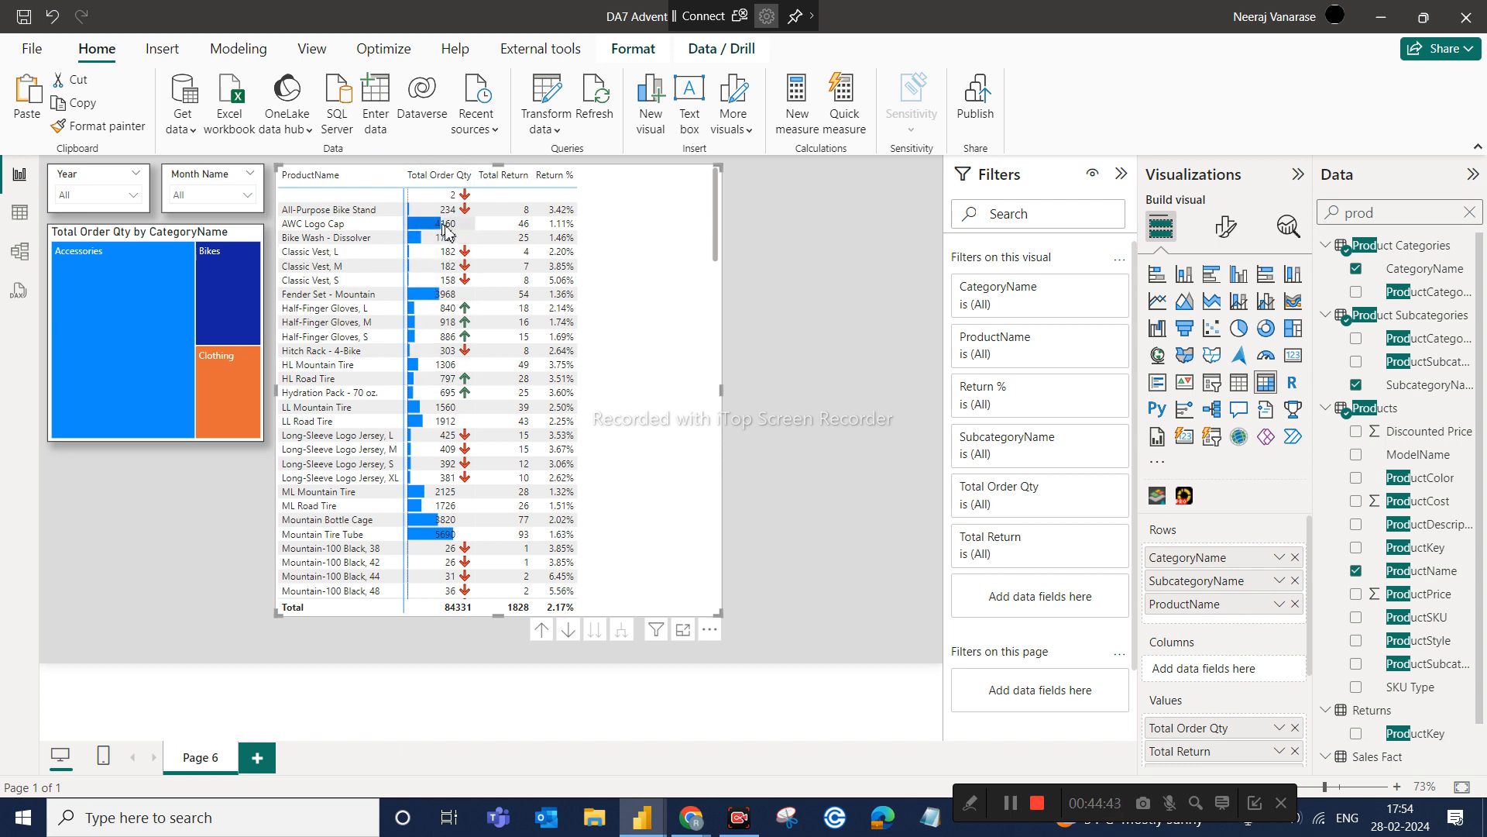
scroll(450, 428, down, 10)
scroll(449, 427, up, 10)
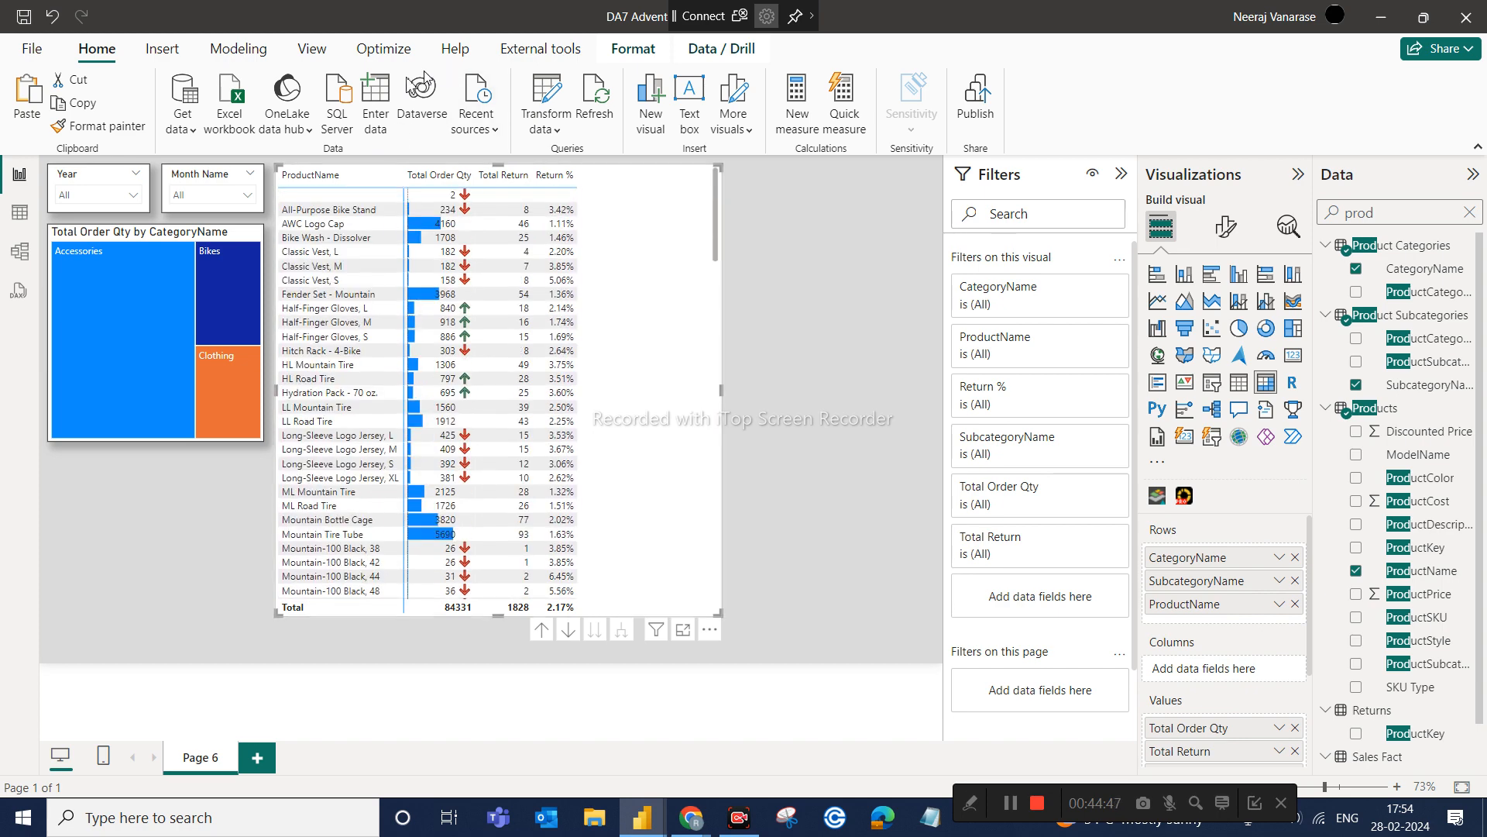
click(412, 186)
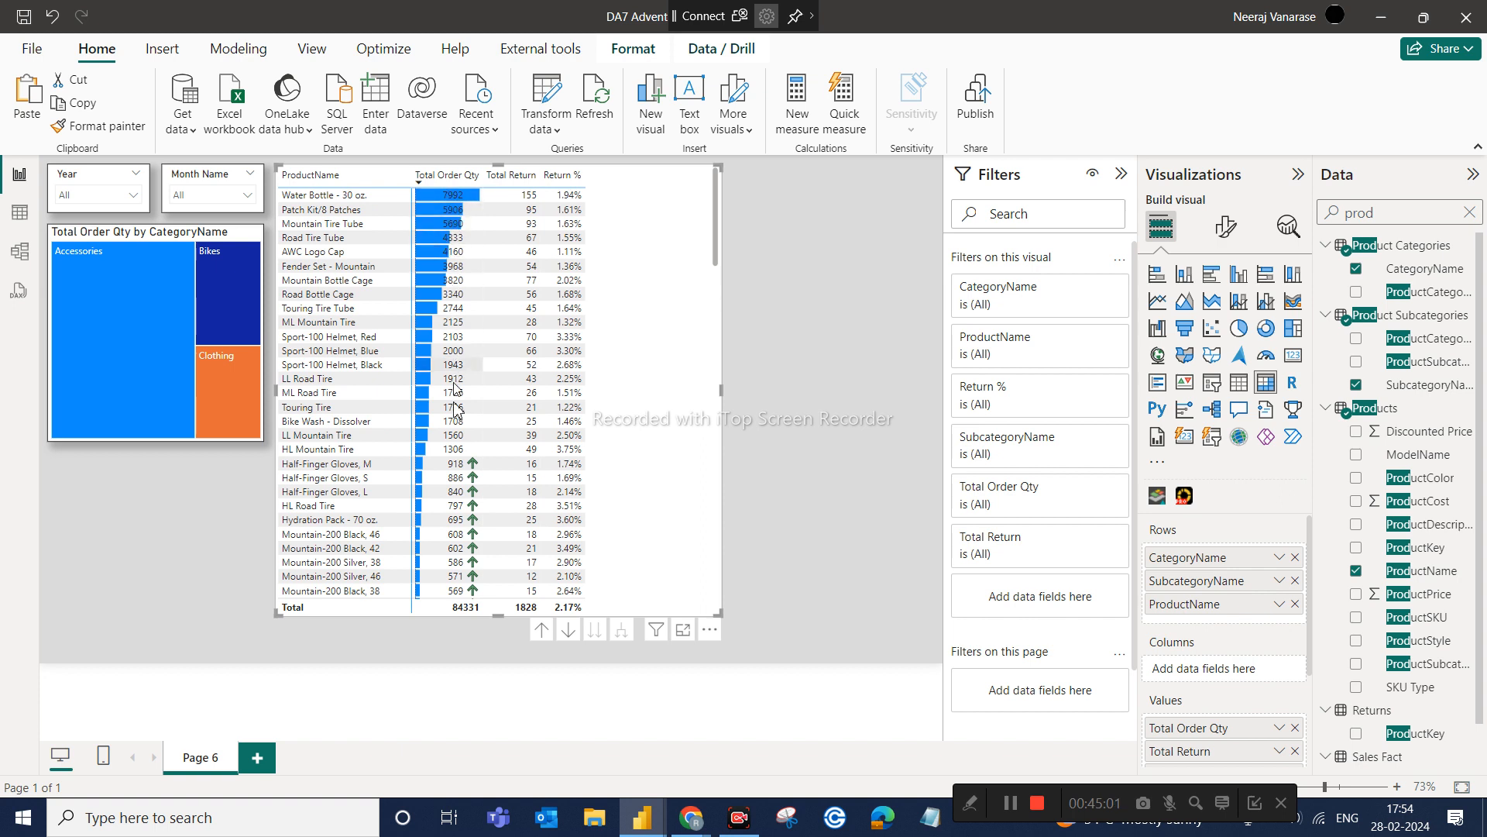
click(420, 179)
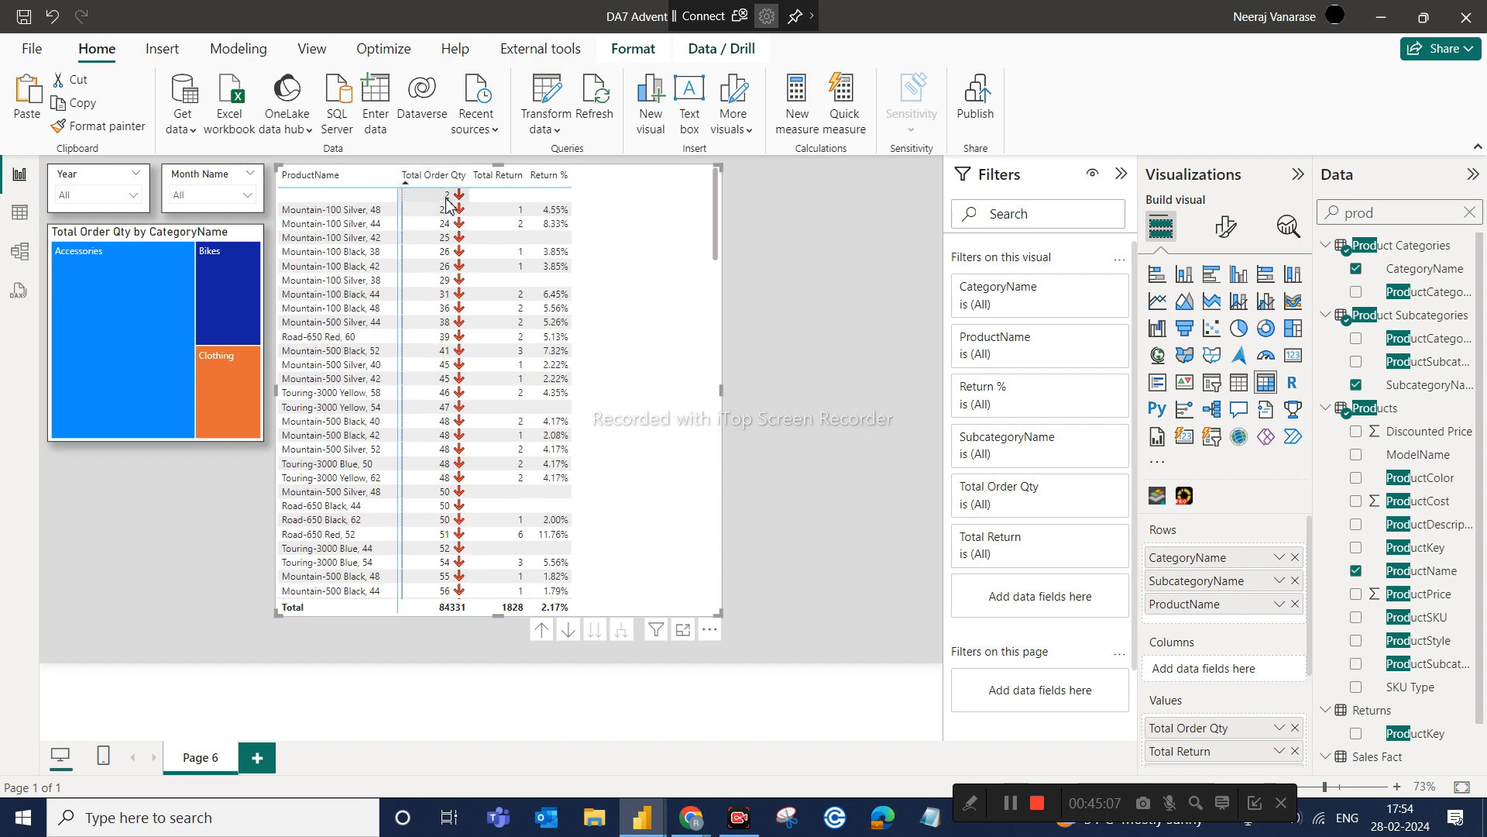
click(406, 180)
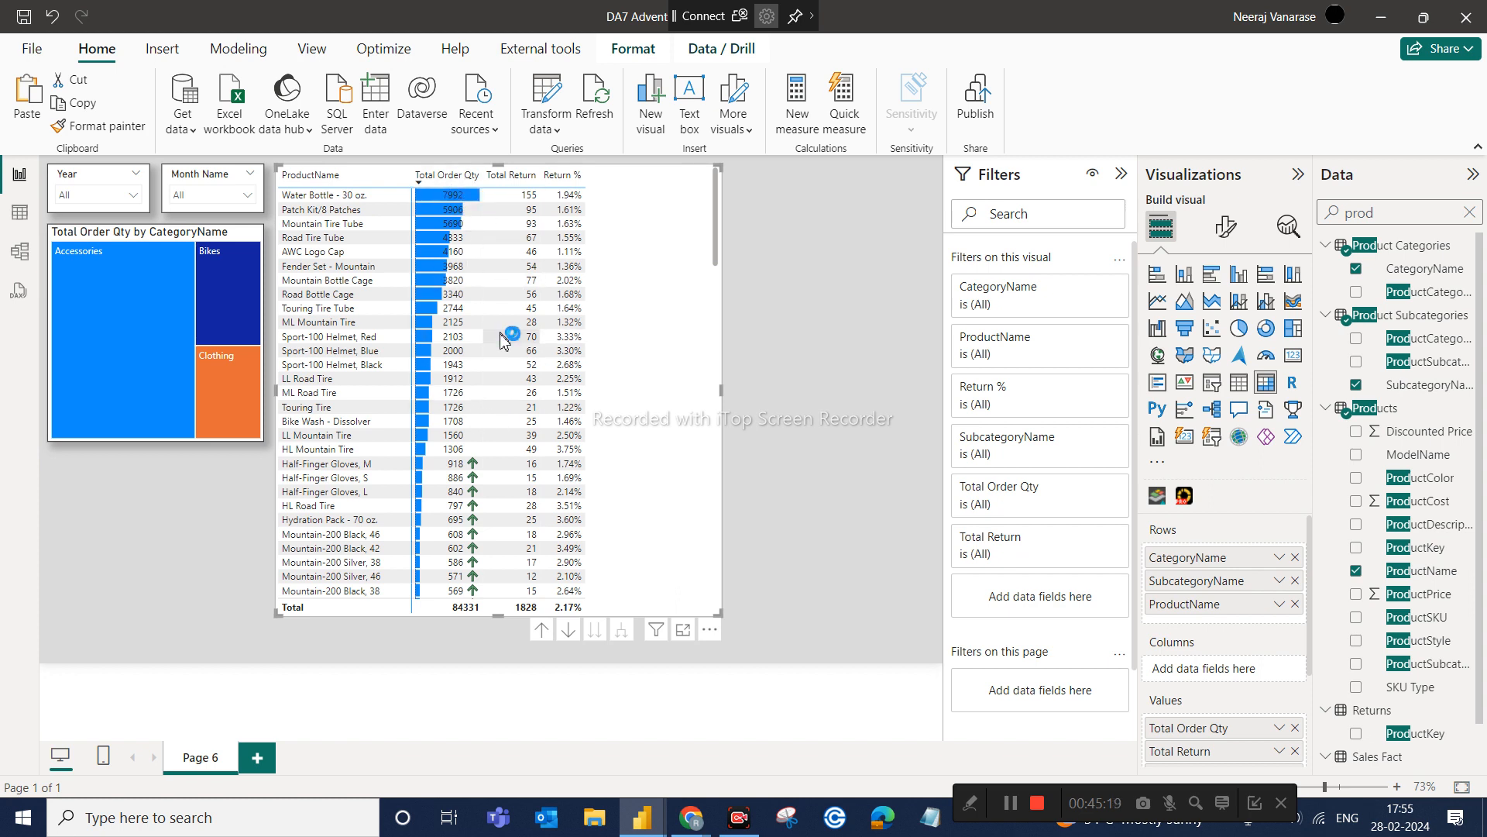
Show the matrix data as a table and return to the report page
click(710, 637)
mouse_move(767, 641)
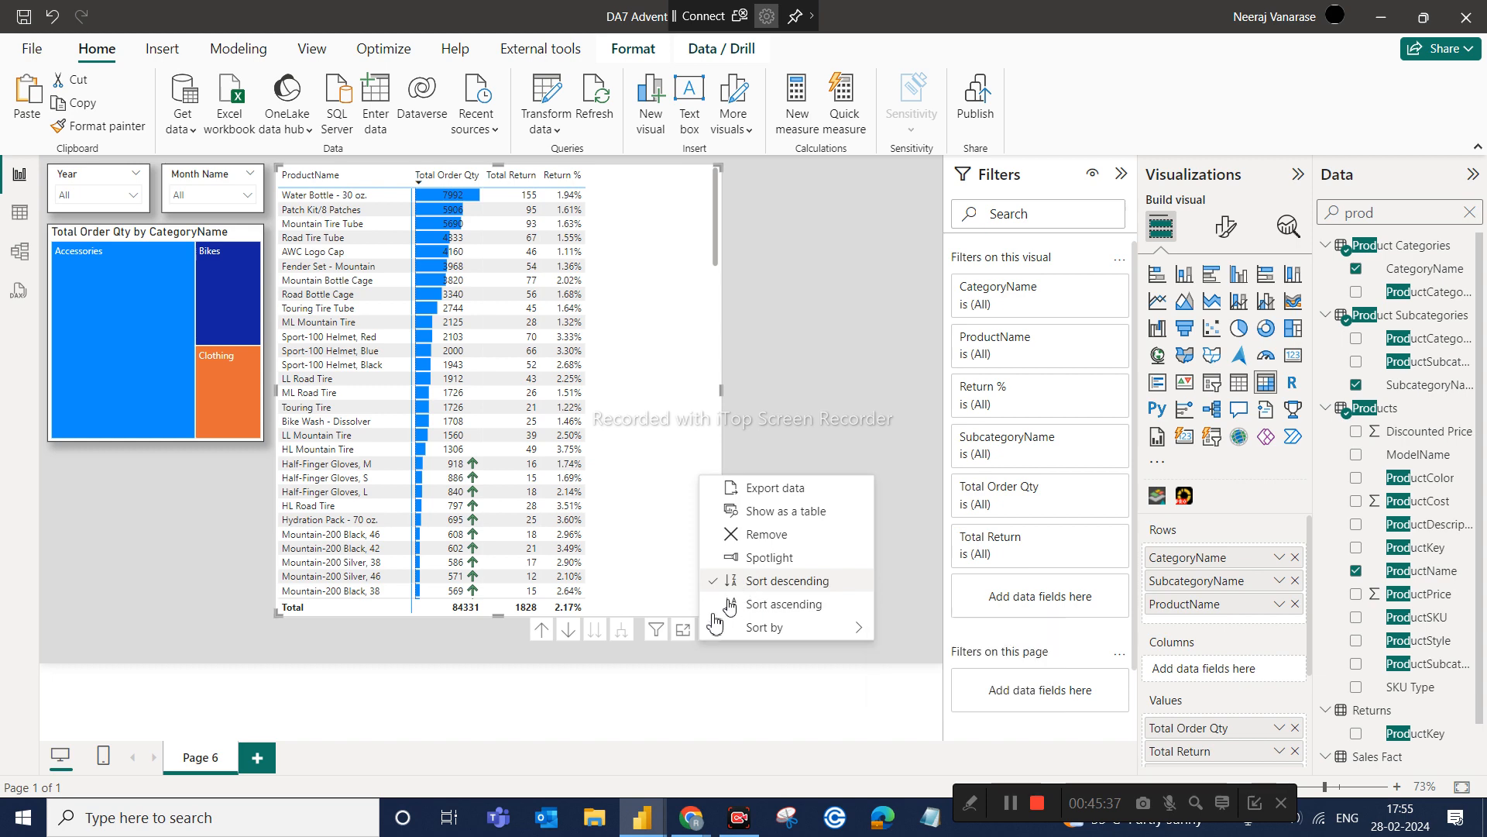
click(777, 518)
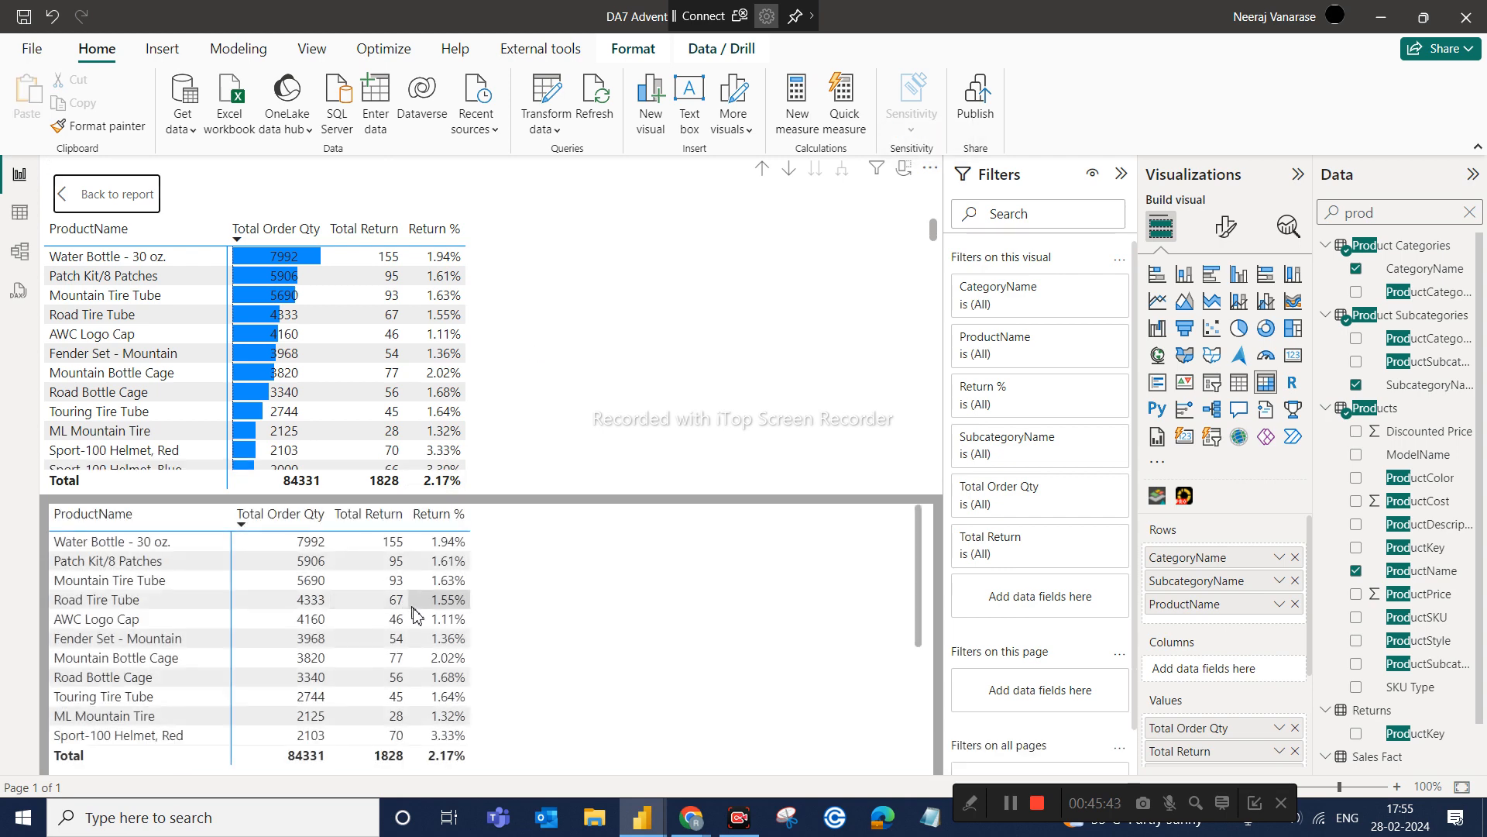
click(142, 202)
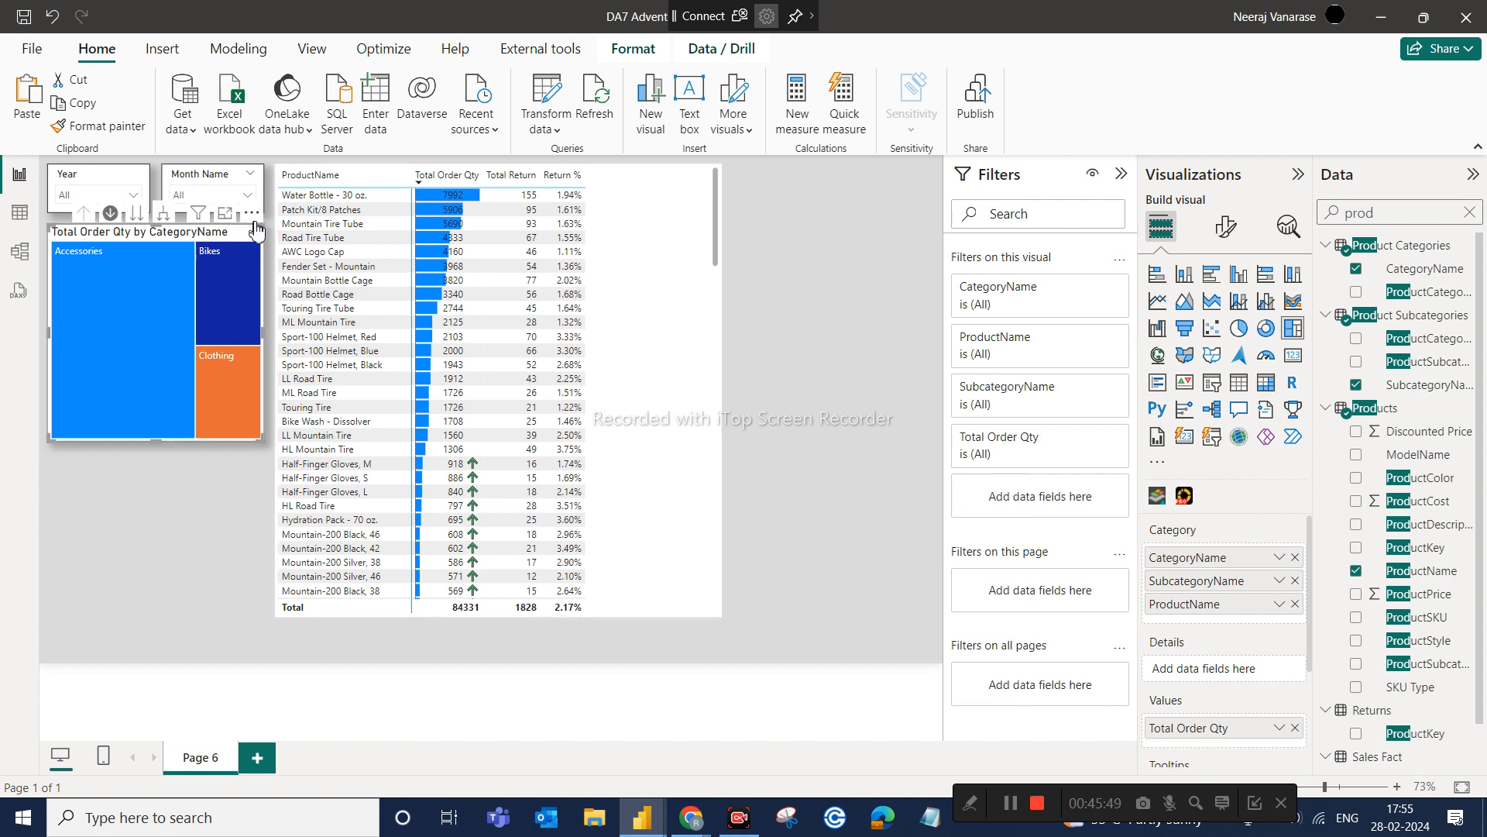
Show the category treemap's underlying data as a table and go back to the report
click(251, 212)
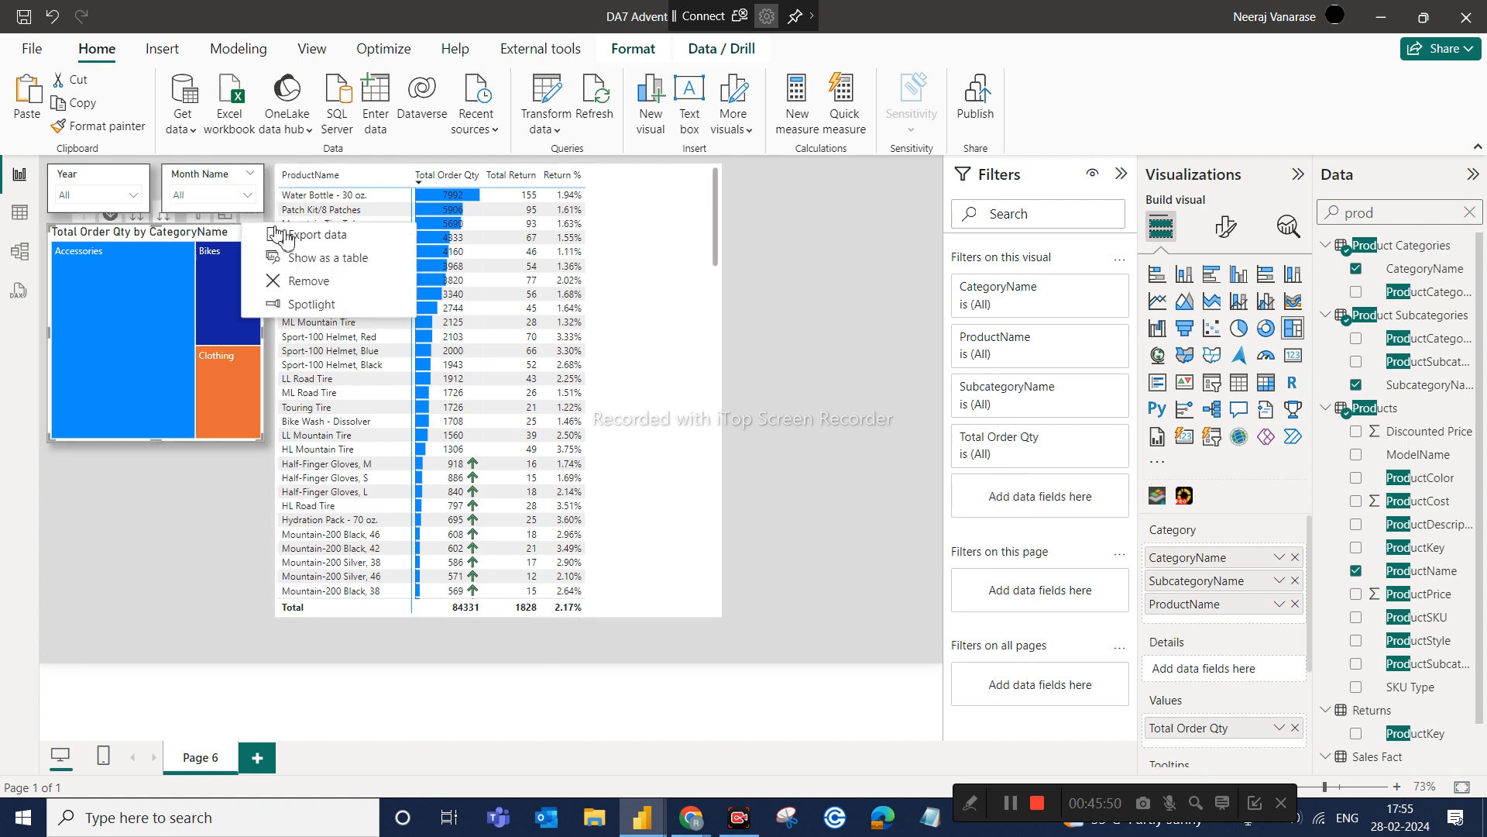
click(331, 259)
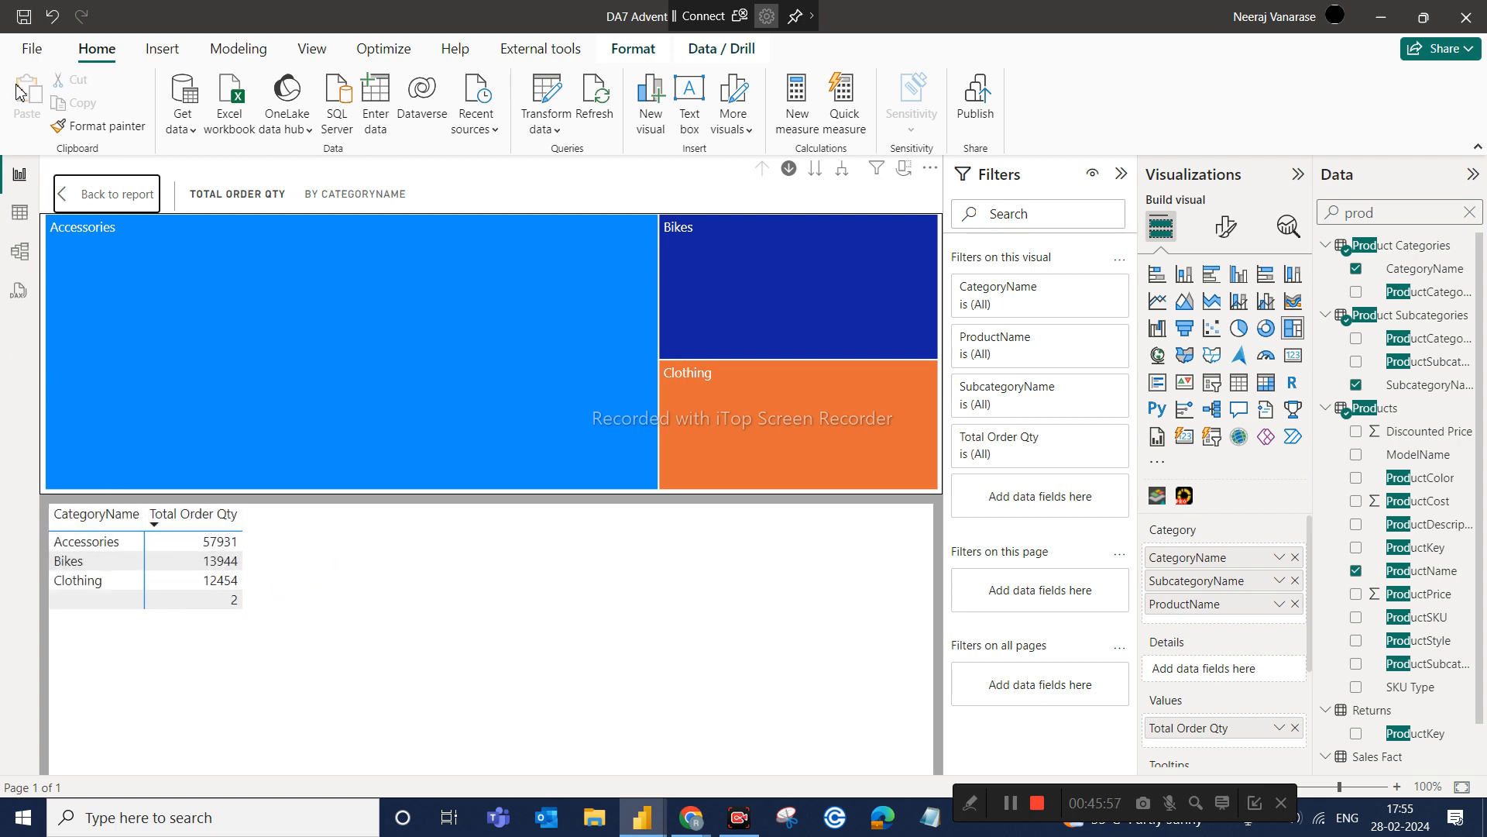
click(108, 197)
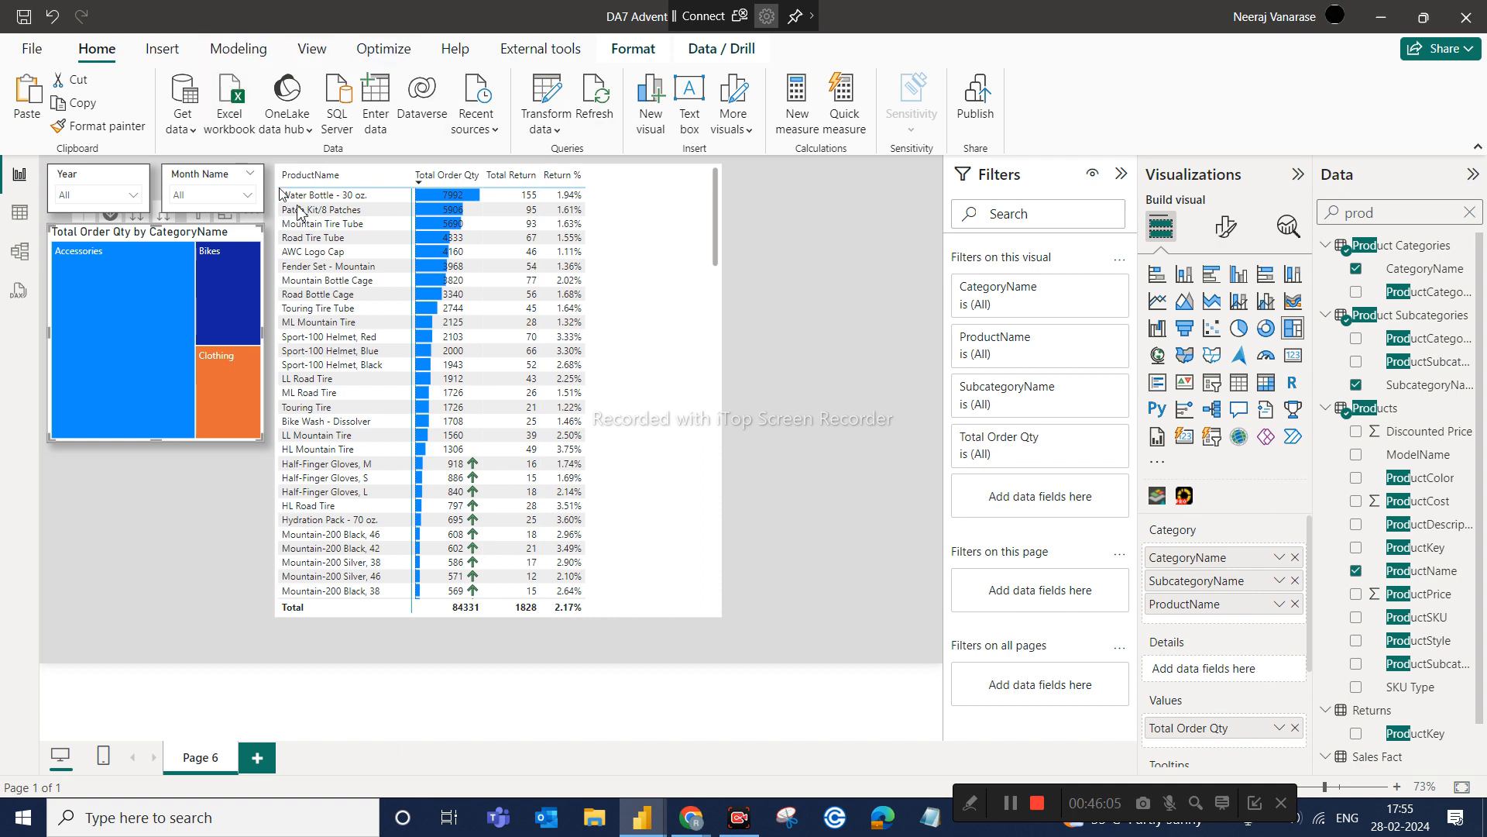
Export the product matrix's data to the Desktop as a CSV file named dummy.csv
click(714, 187)
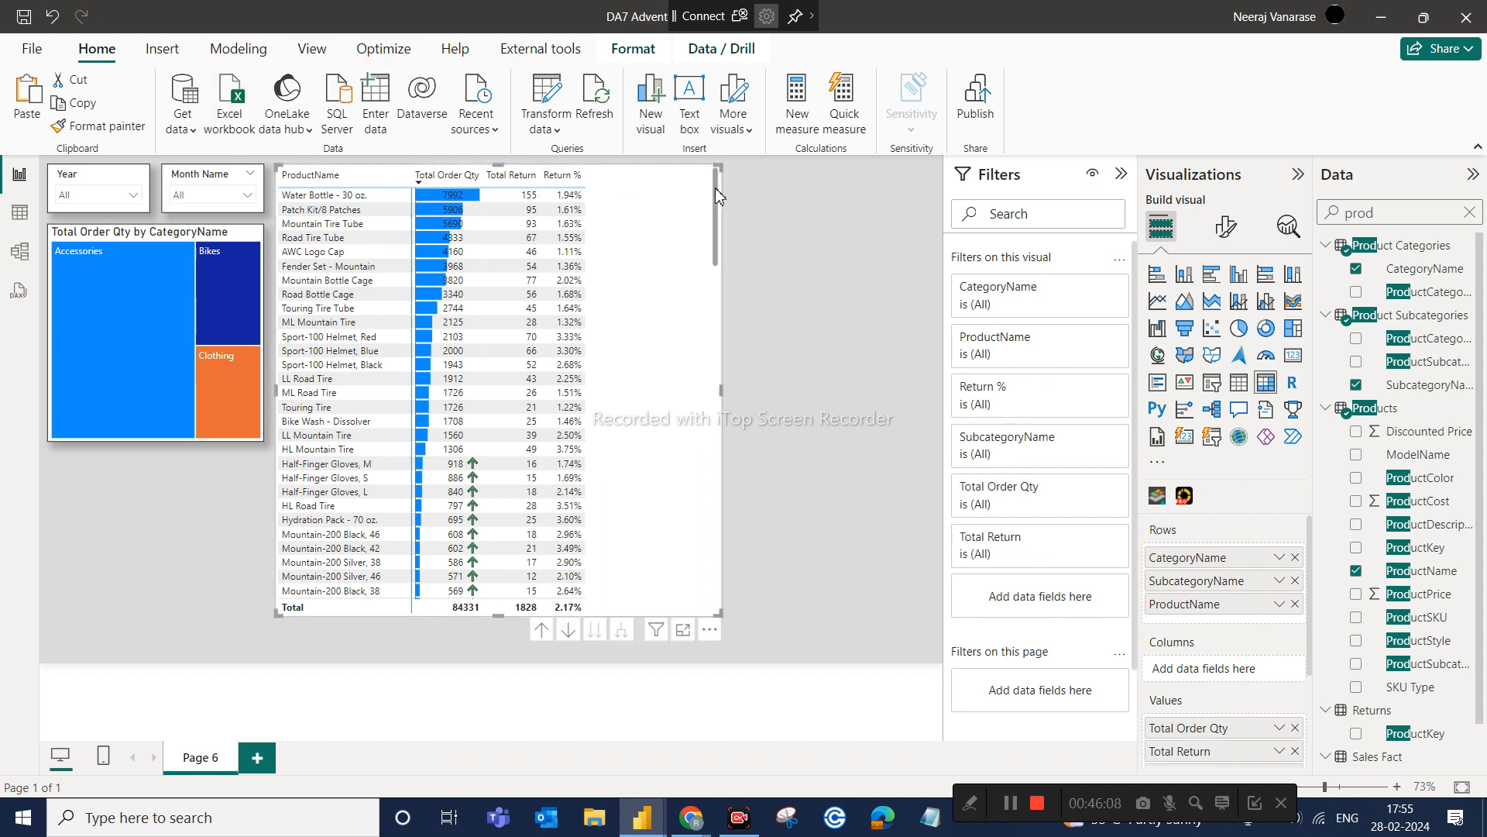
click(710, 629)
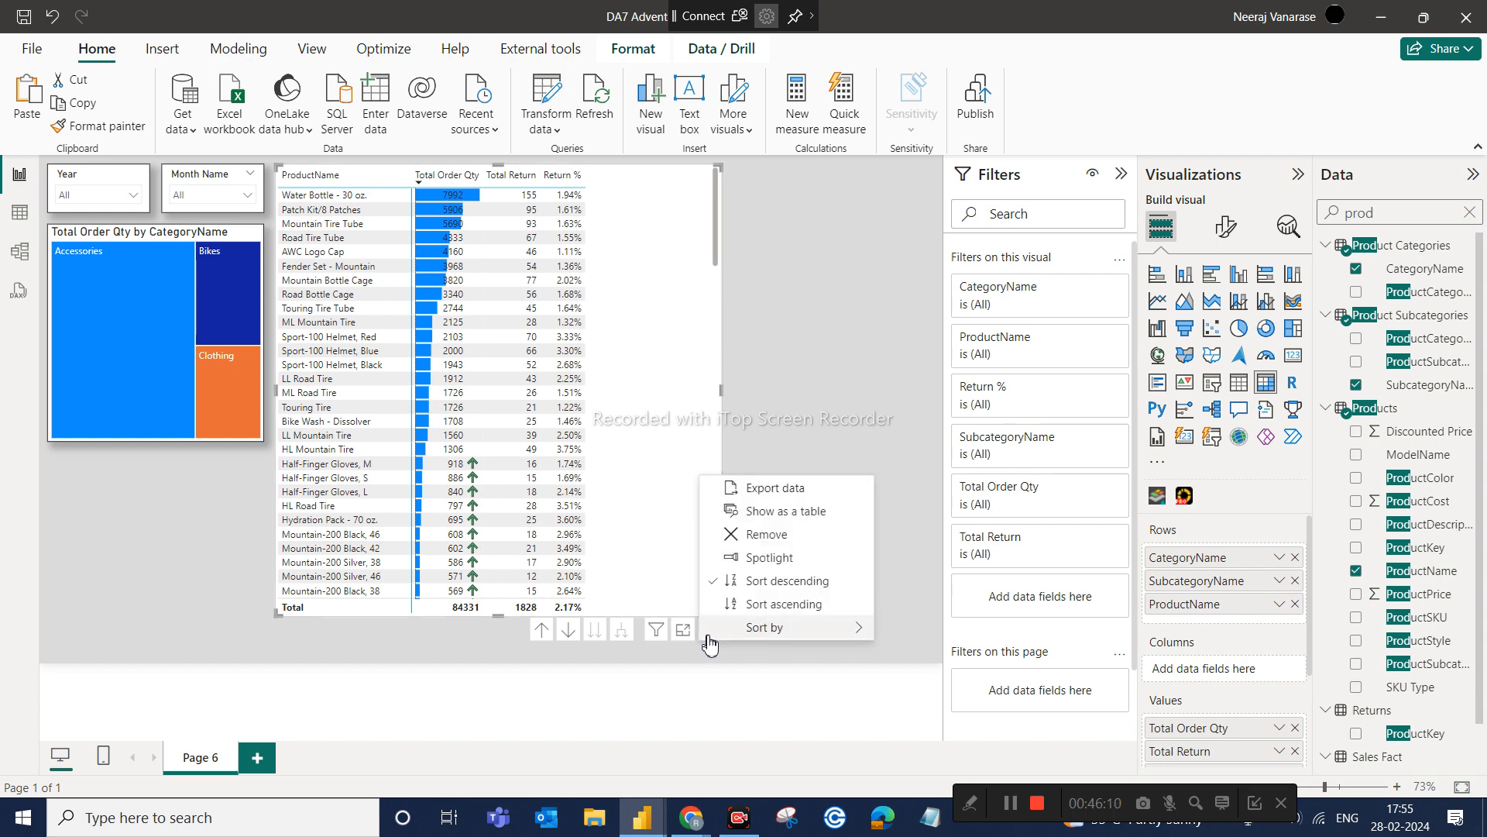
click(755, 489)
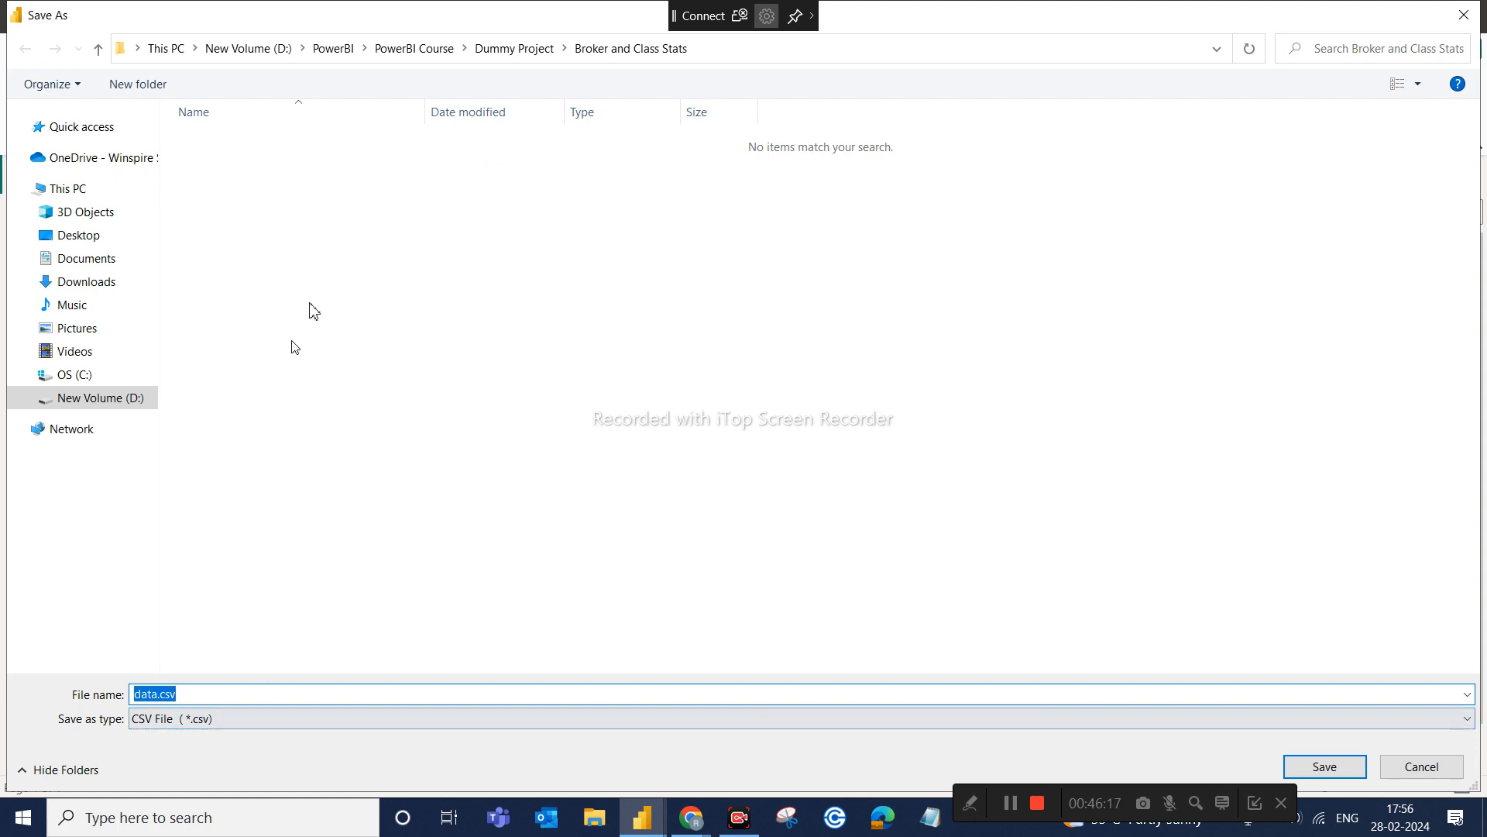
click(90, 234)
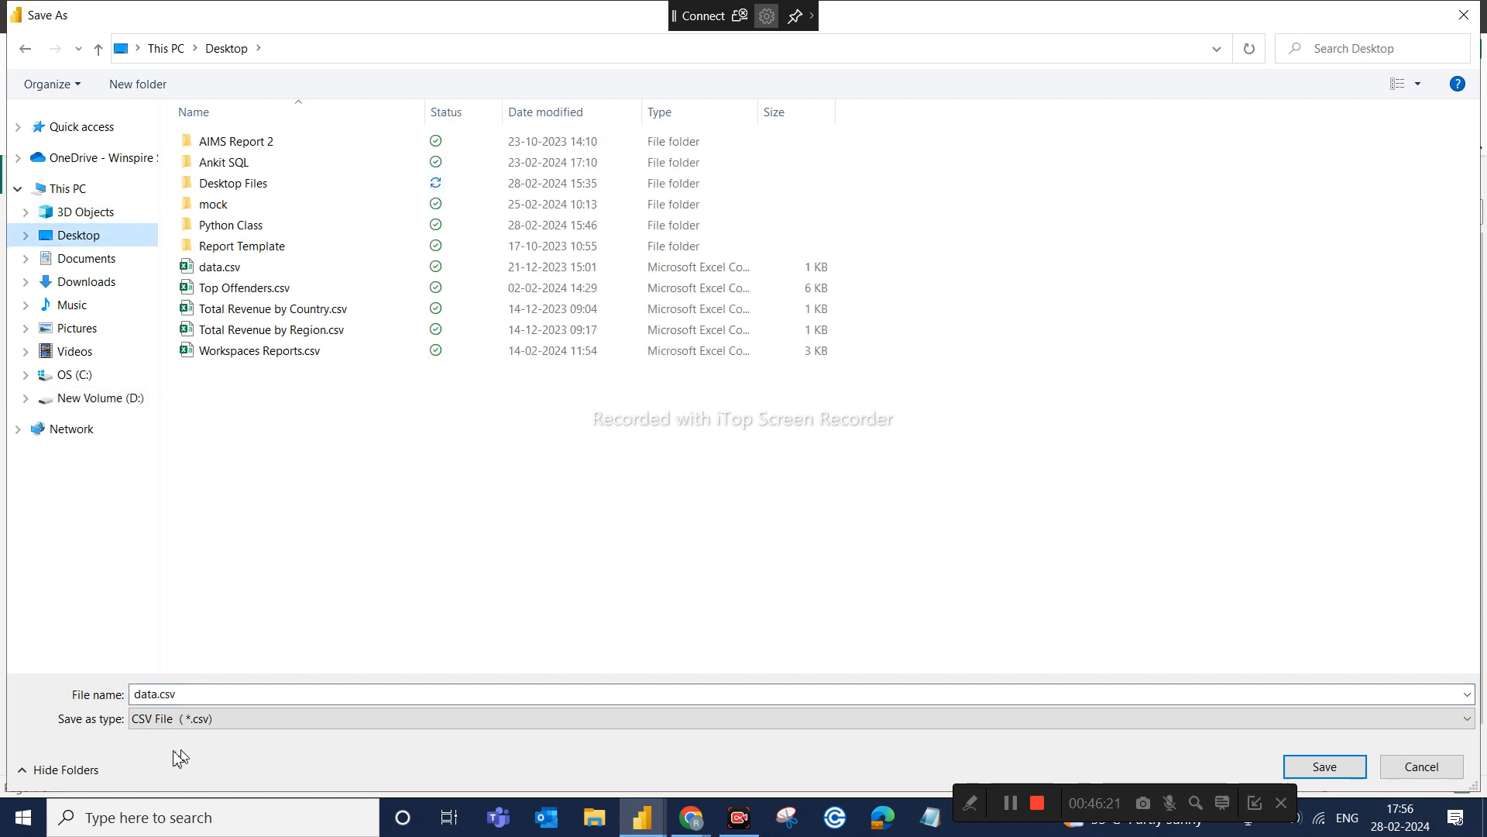
click(161, 692)
click(160, 692)
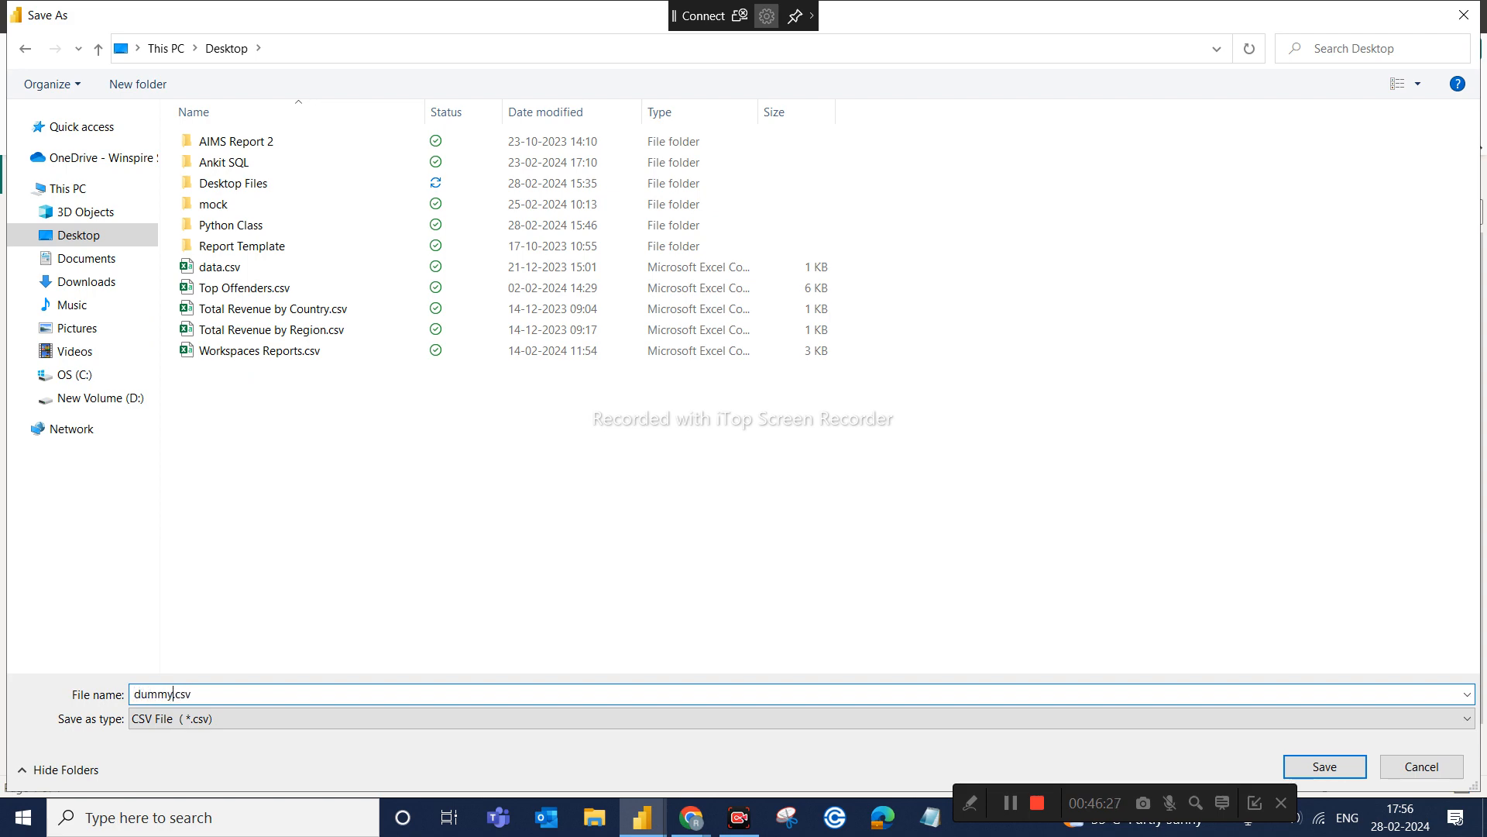
click(1321, 763)
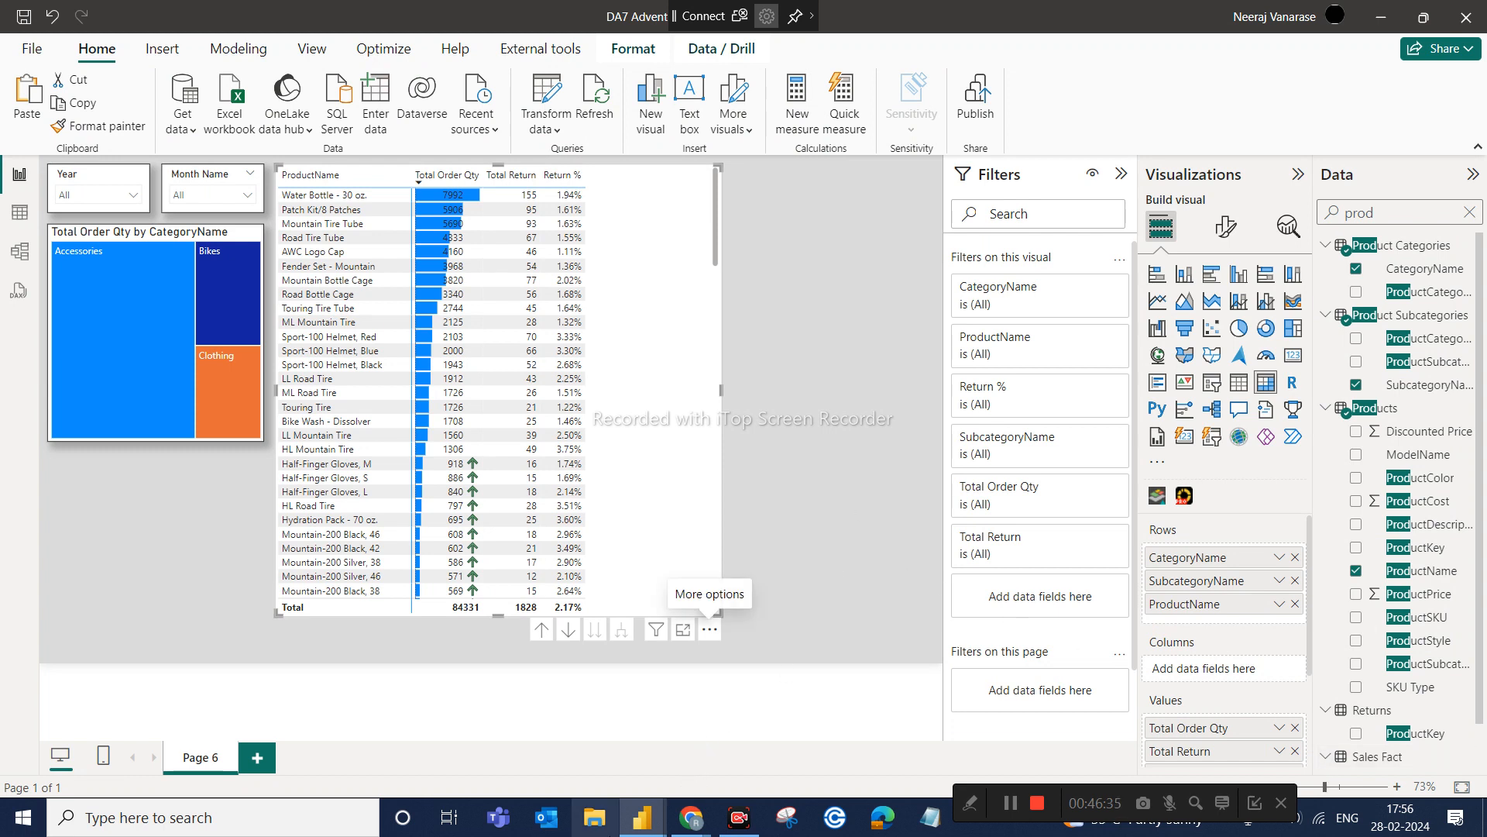
Open dummy.csv from the Desktop in Excel, widen the CategoryName column and look through the exported rows
click(594, 817)
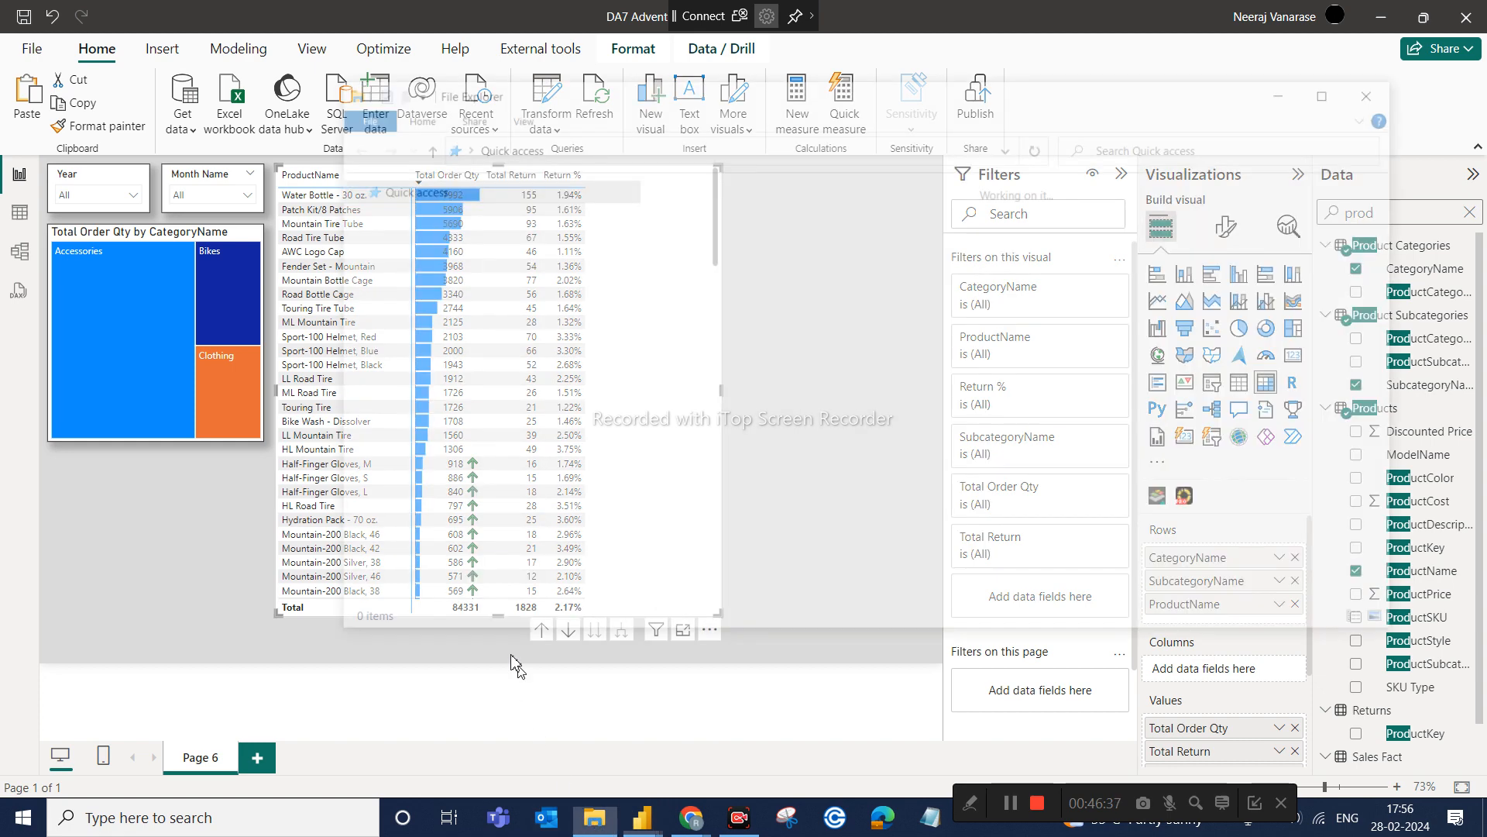
click(426, 305)
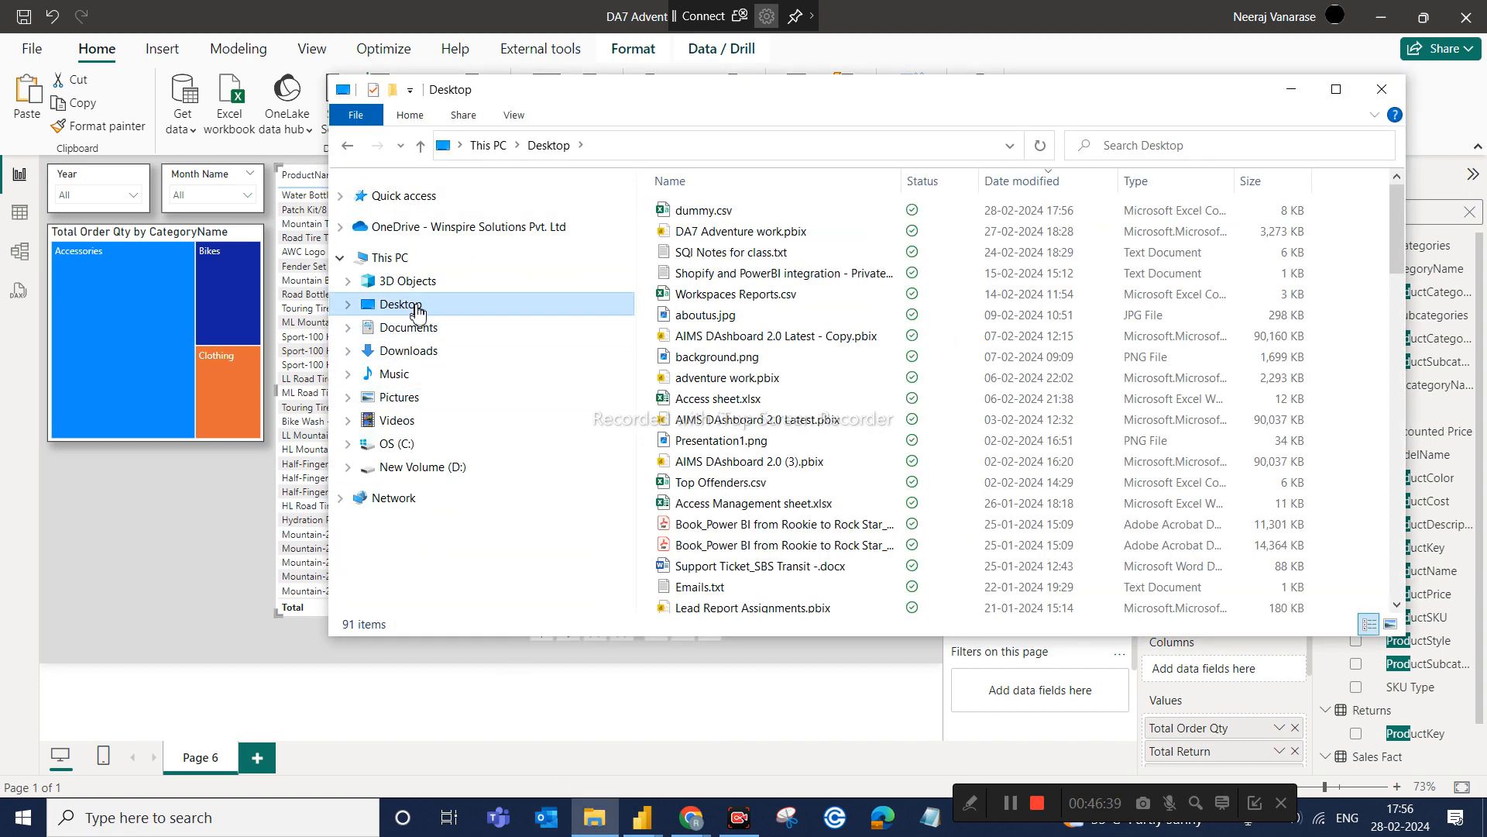
double_click(692, 216)
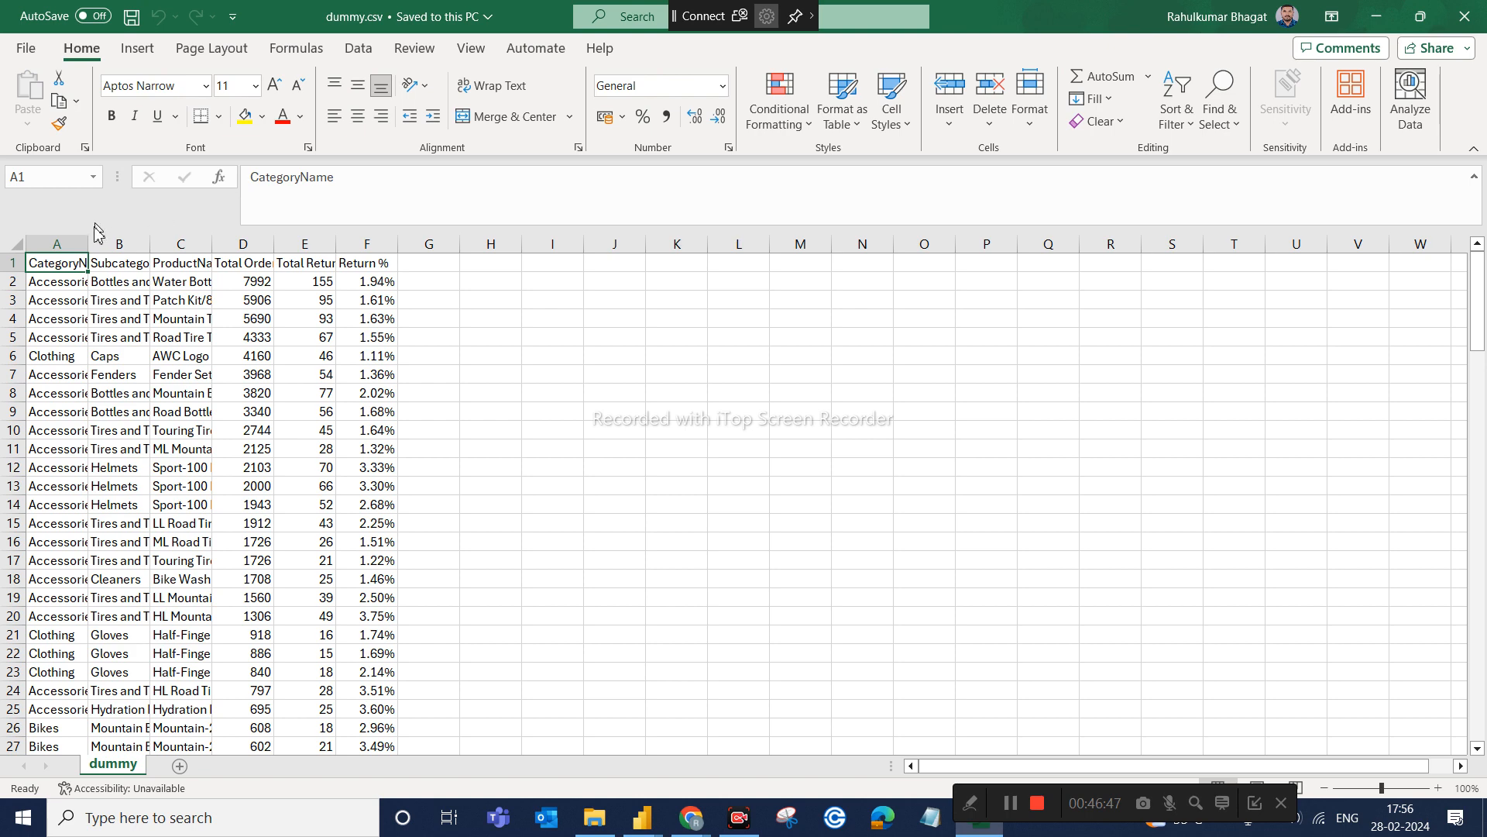
drag(88, 246, 211, 248)
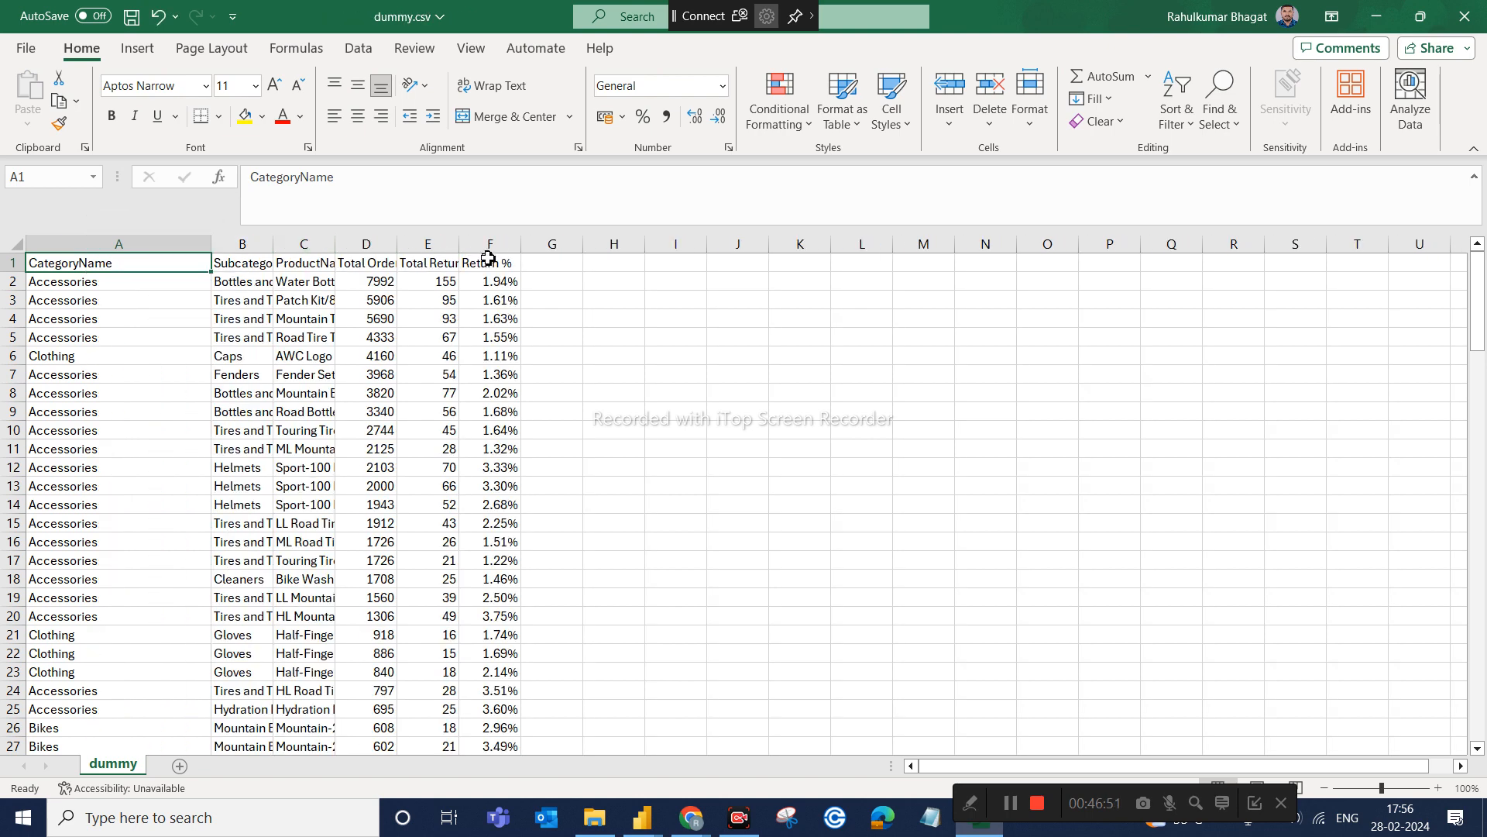
scroll(472, 625, down, 20)
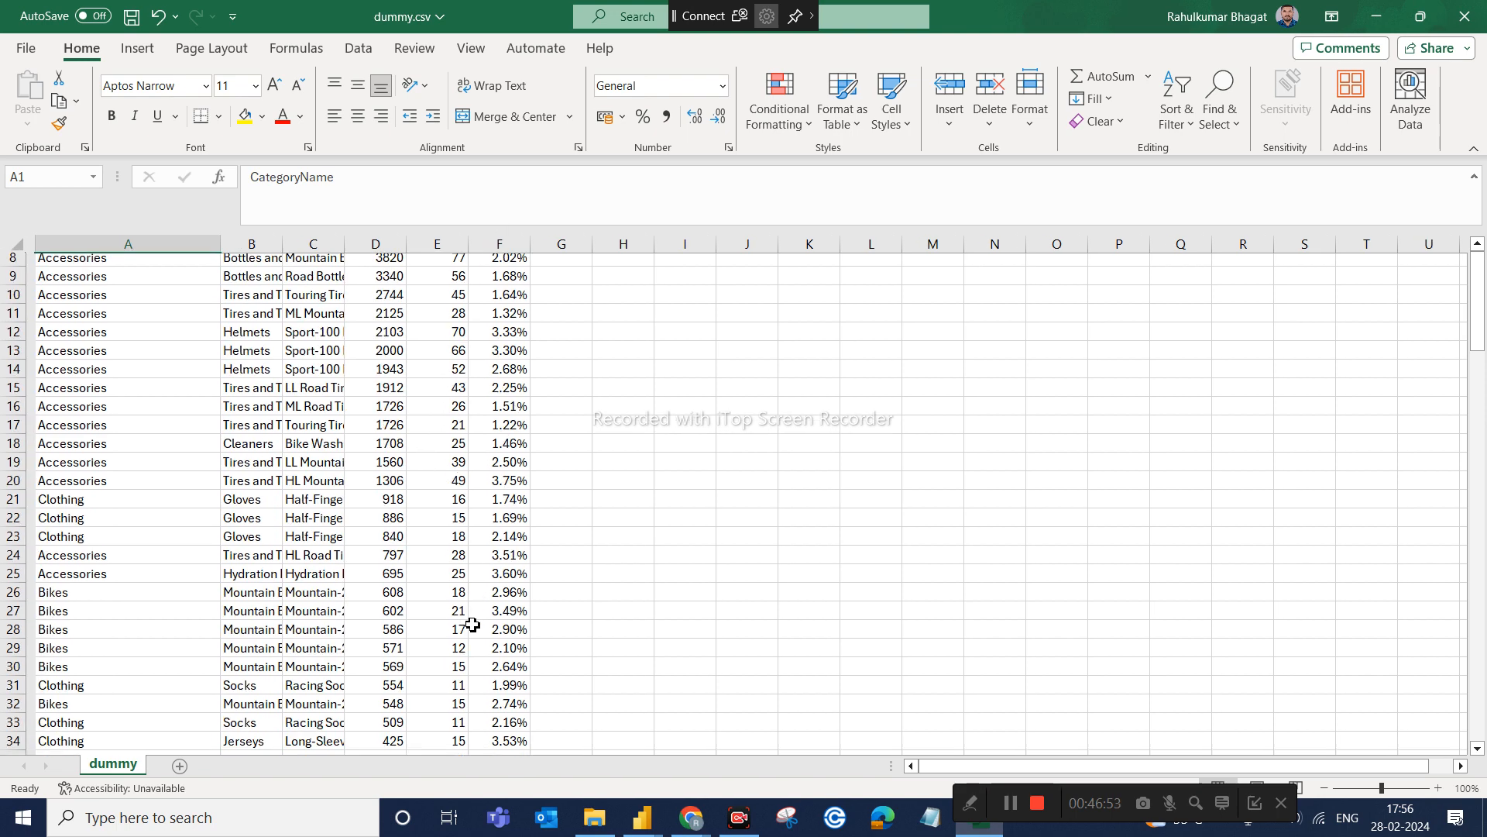
scroll(472, 624, down, 5)
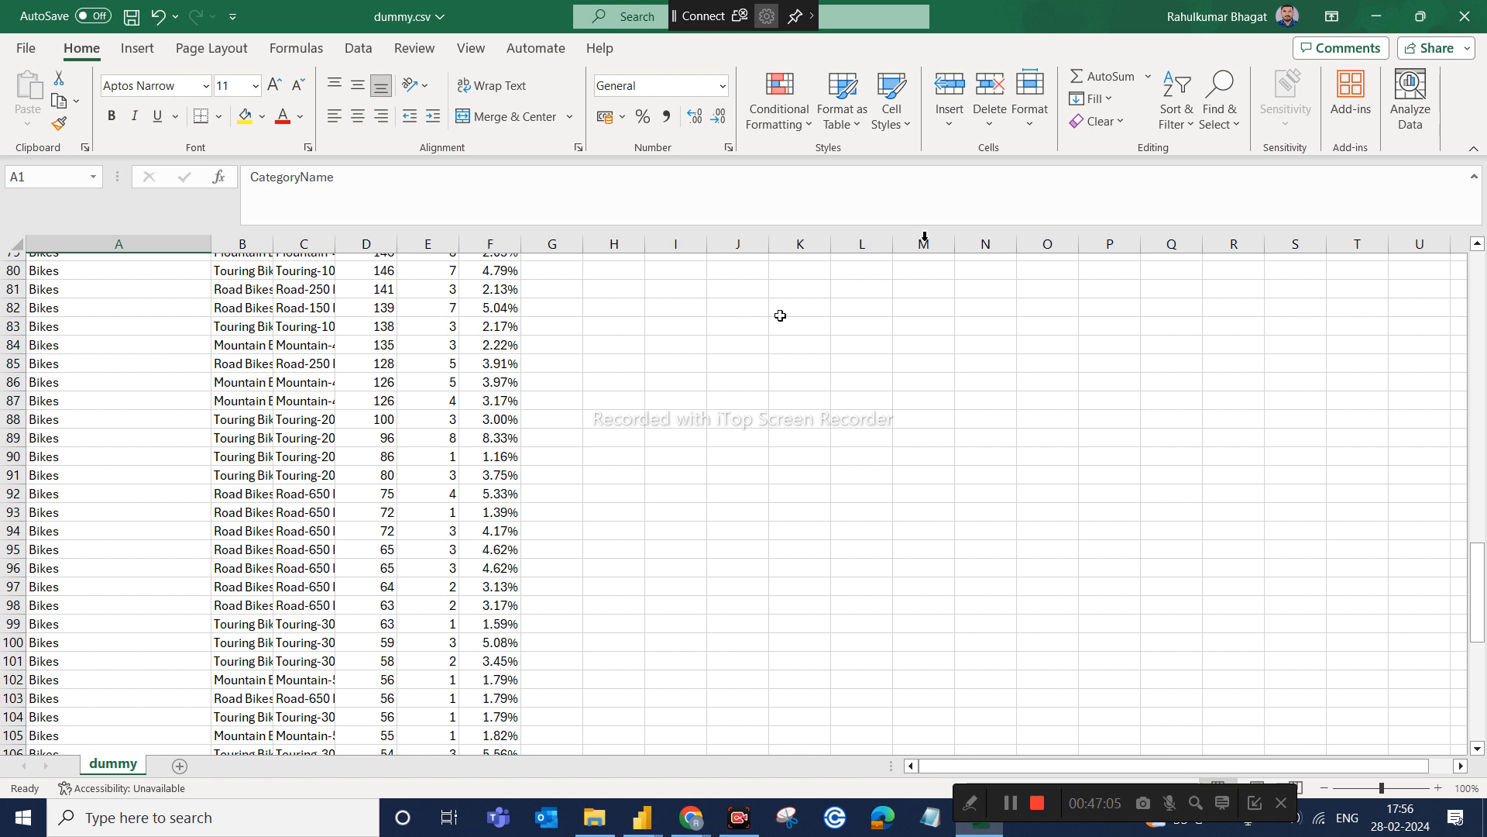
Close dummy.csv without saving the changes and switch back to the DA7 Adventure work report in Power BI
click(1467, 17)
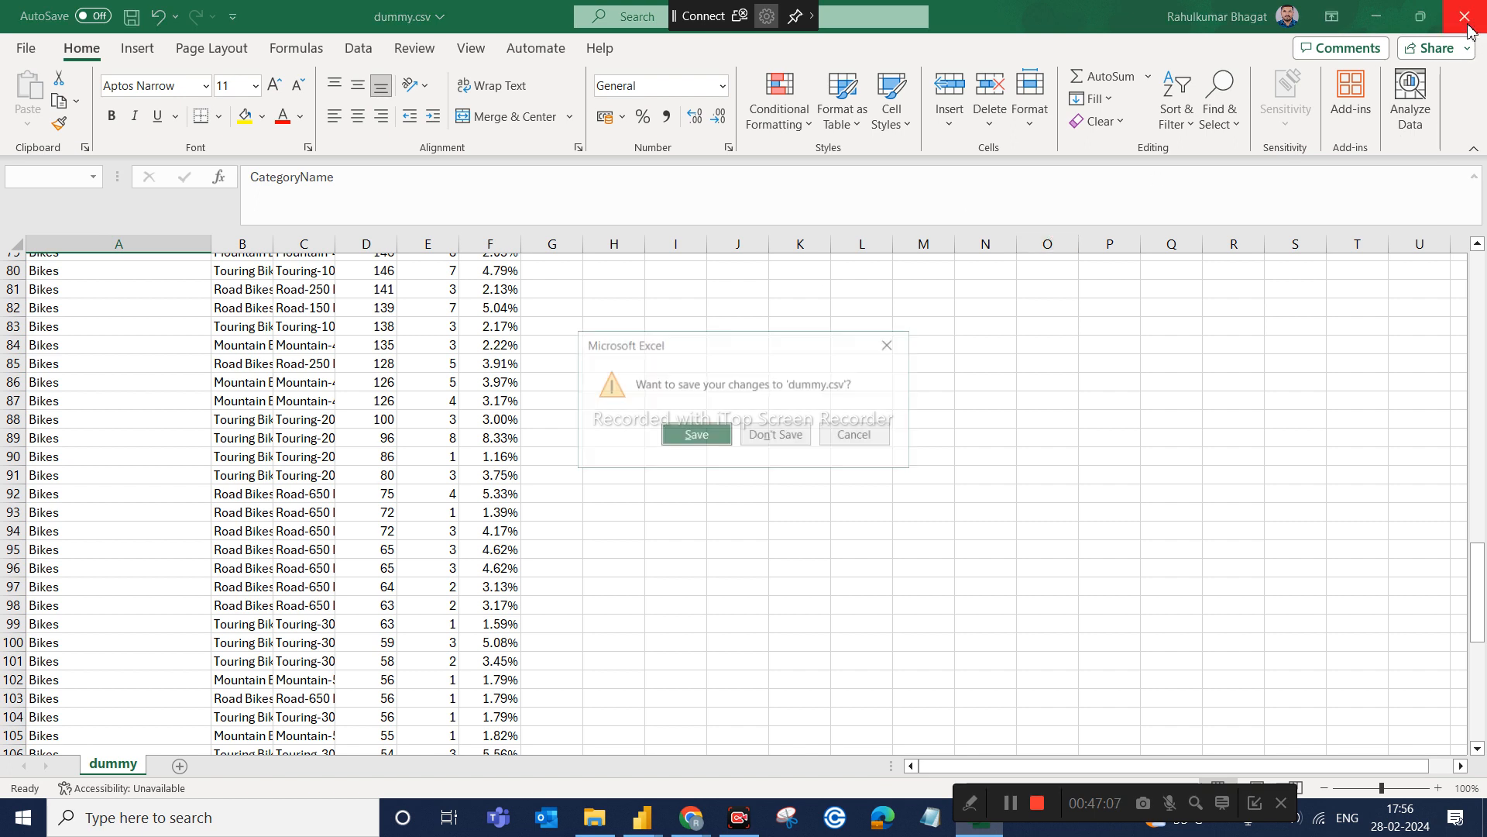
click(775, 435)
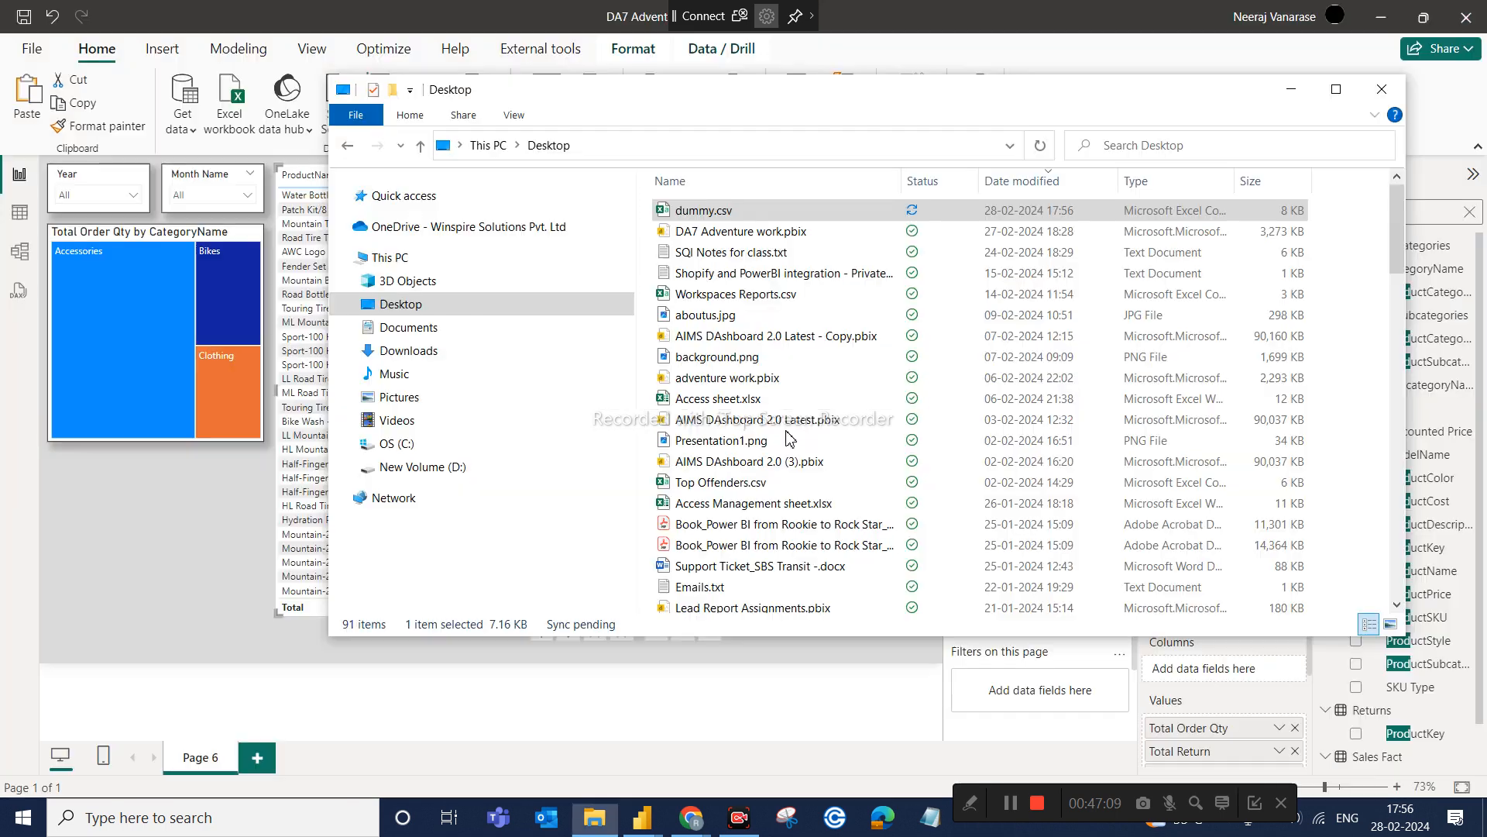
click(687, 826)
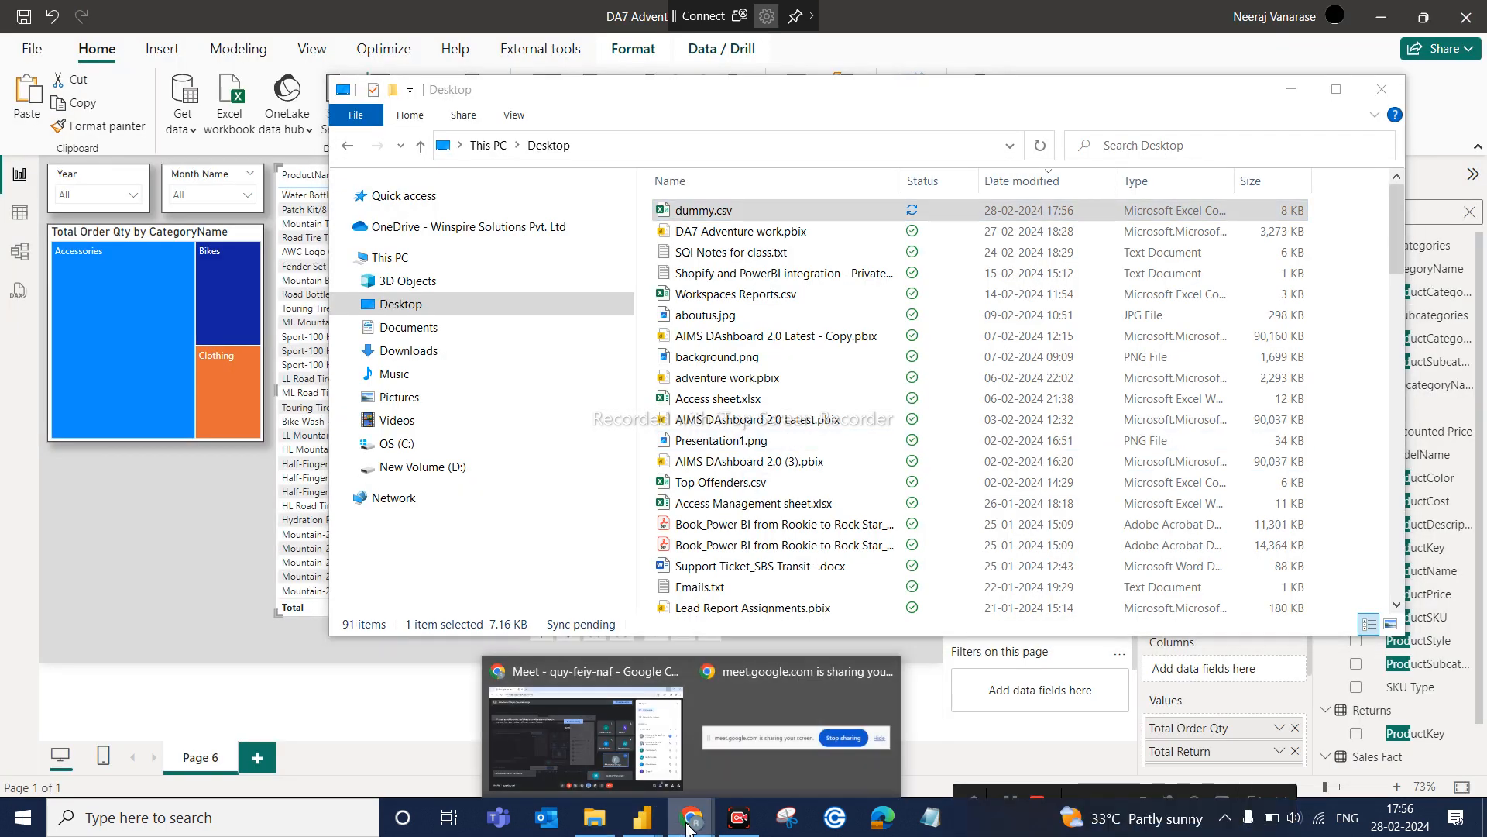
mouse_move(640, 825)
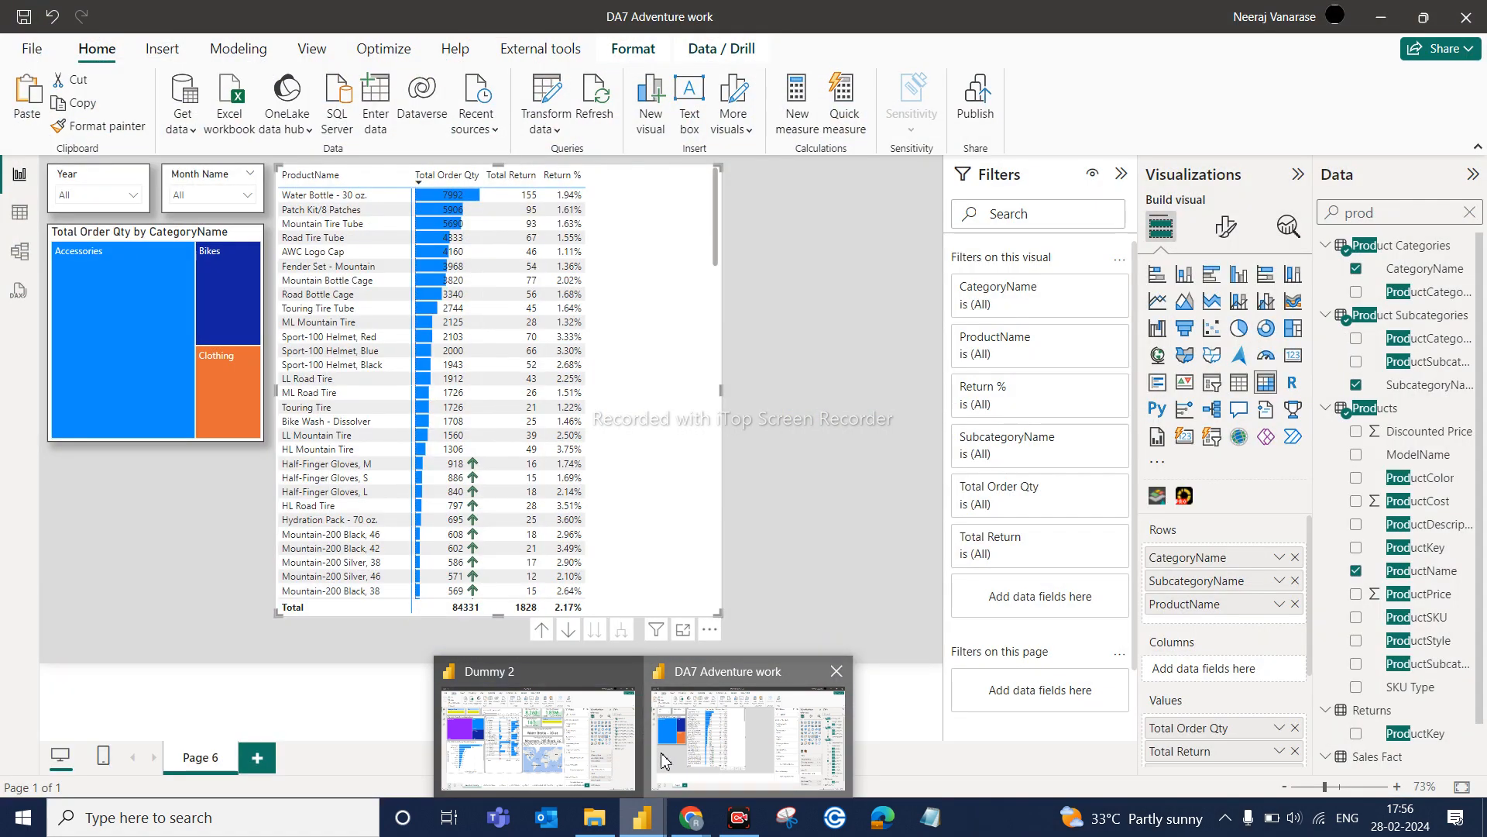
click(662, 761)
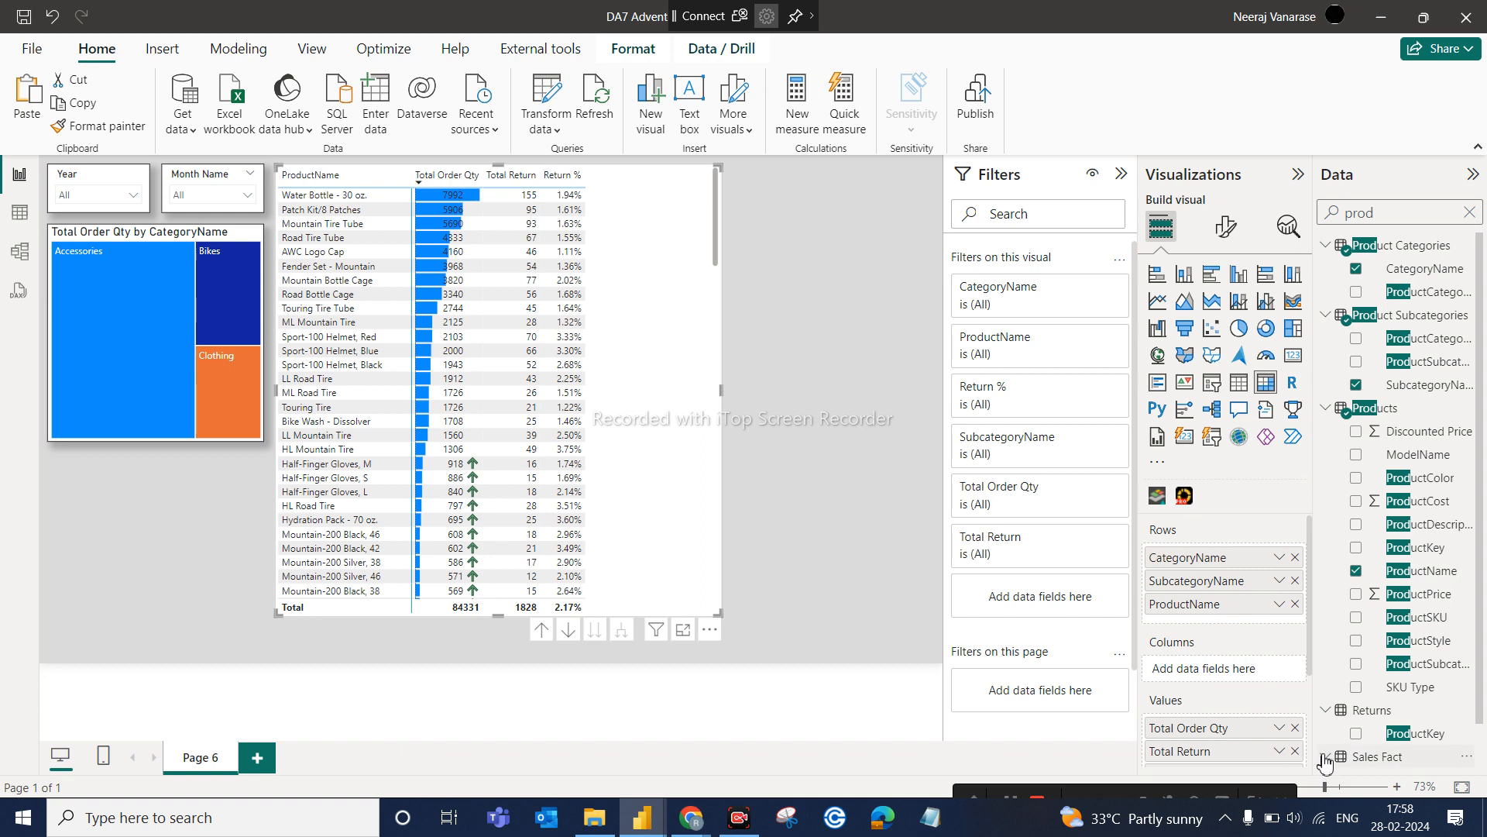
Add blue left-to-right data bars to the matrix's Return % values, ranging from the lowest to the highest value
scroll(1309, 747, down, 3)
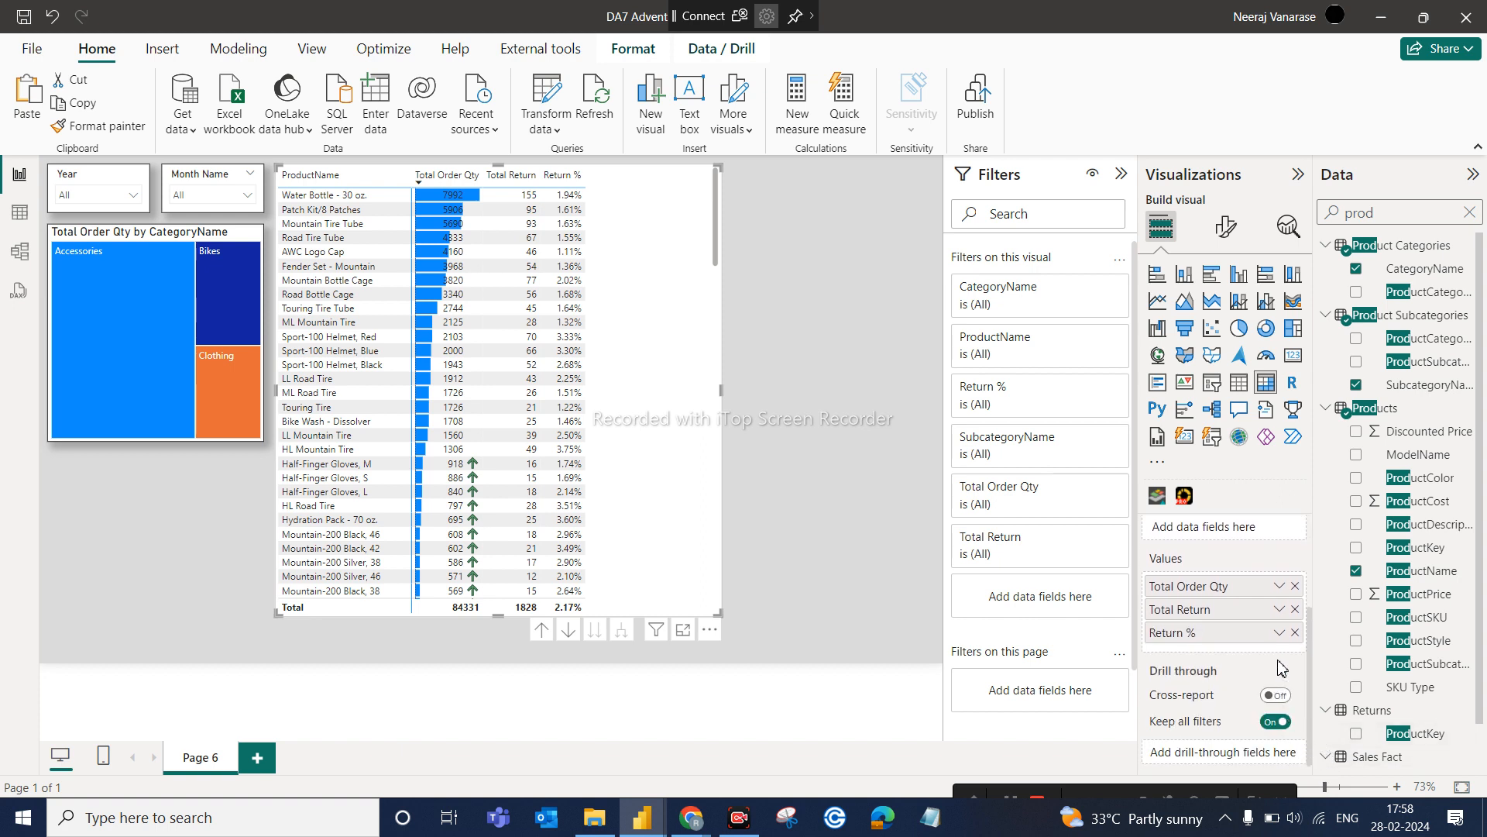
click(1279, 634)
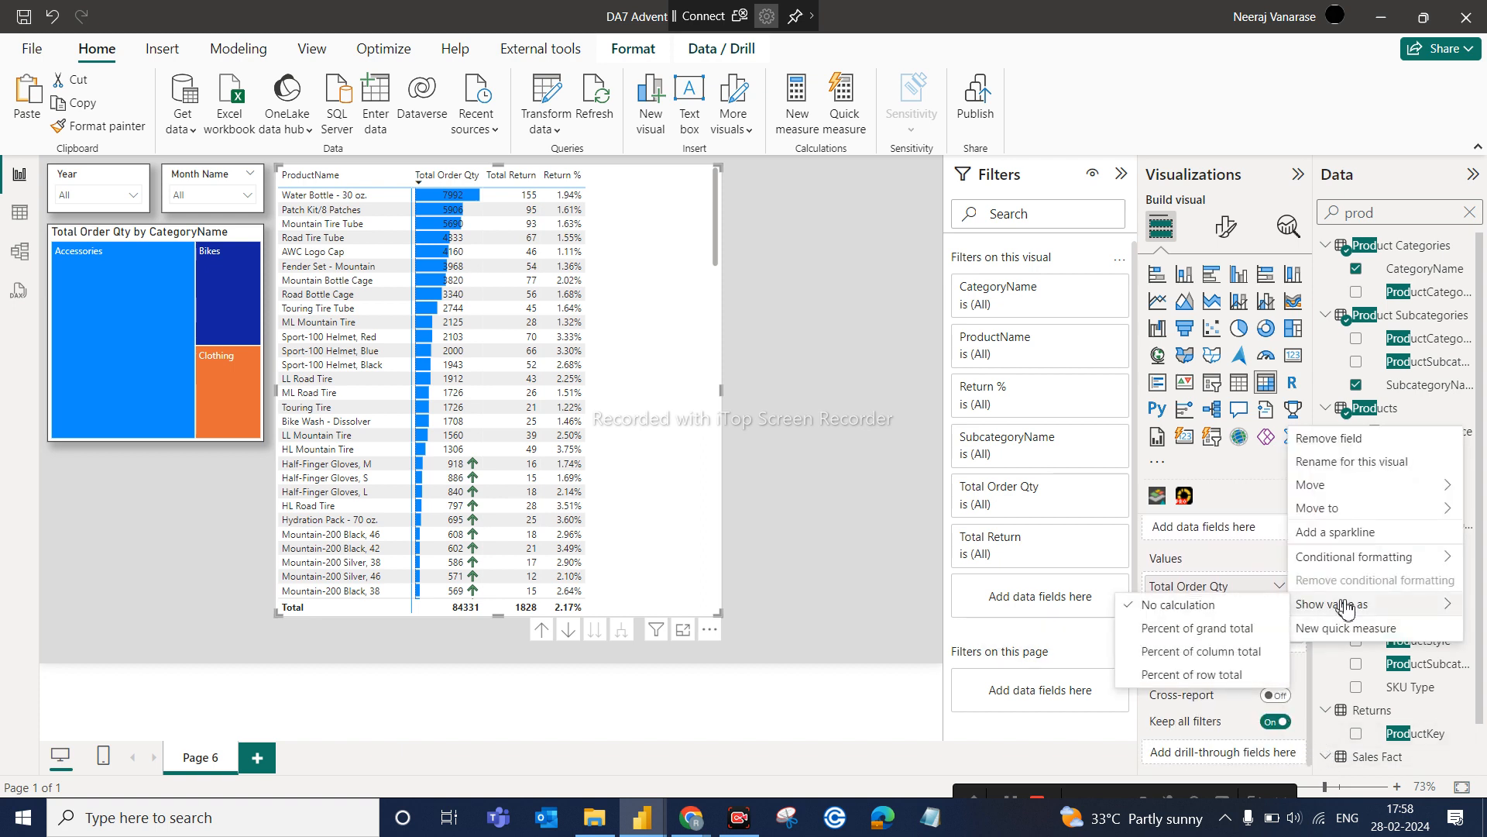
mouse_move(1330, 561)
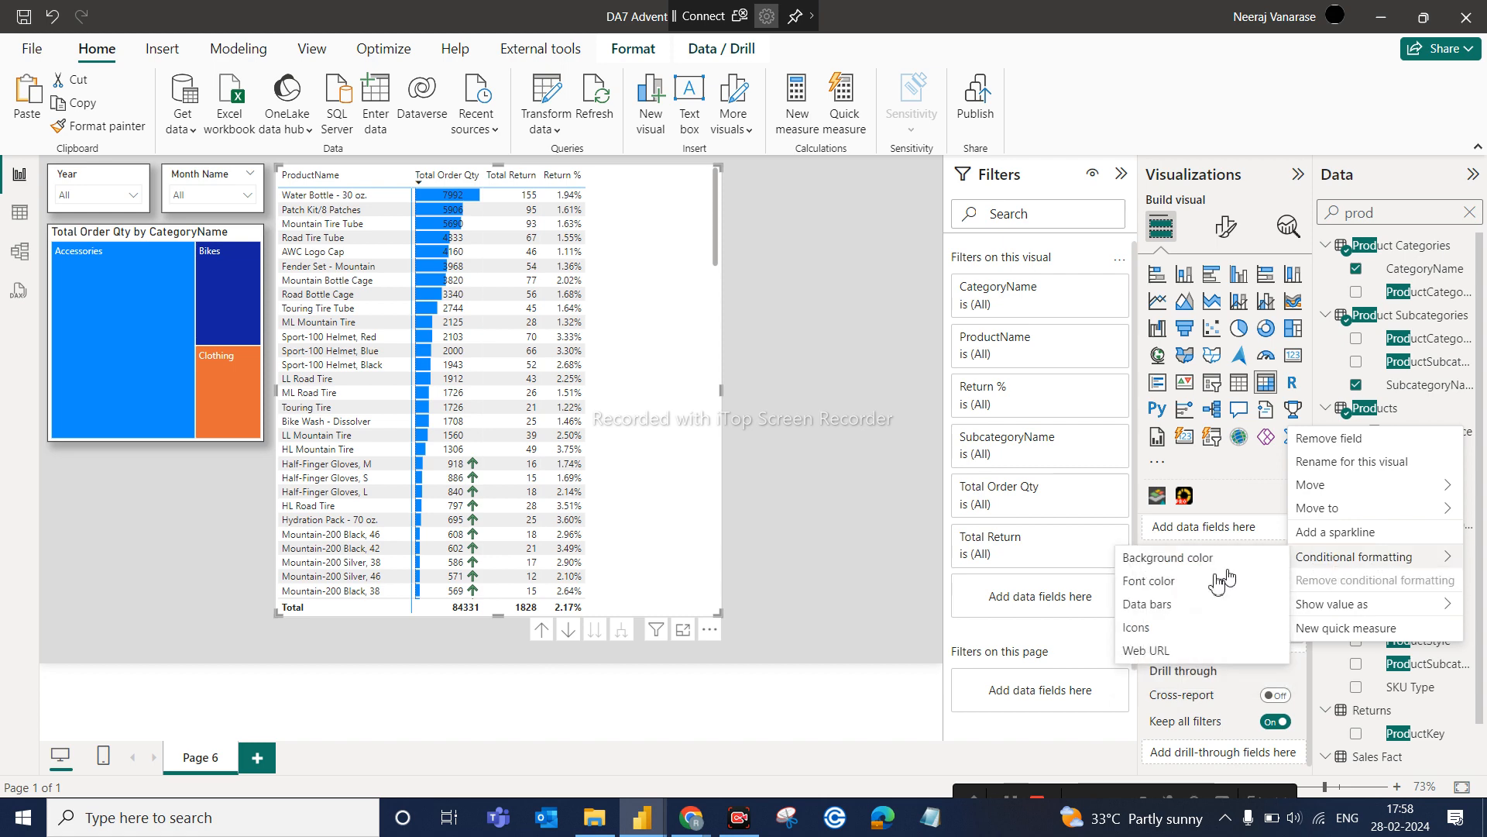
click(1162, 612)
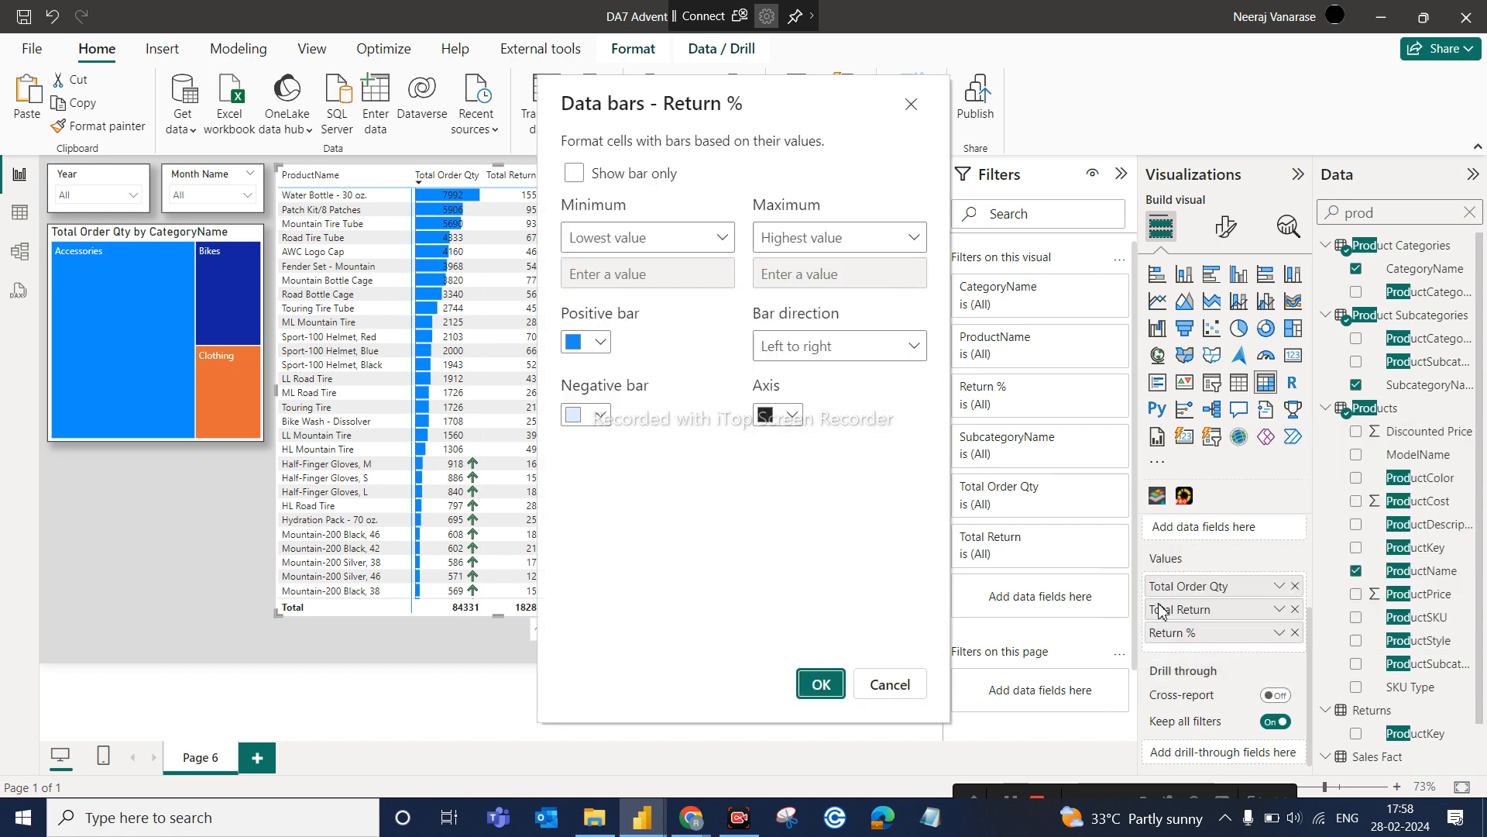
click(820, 685)
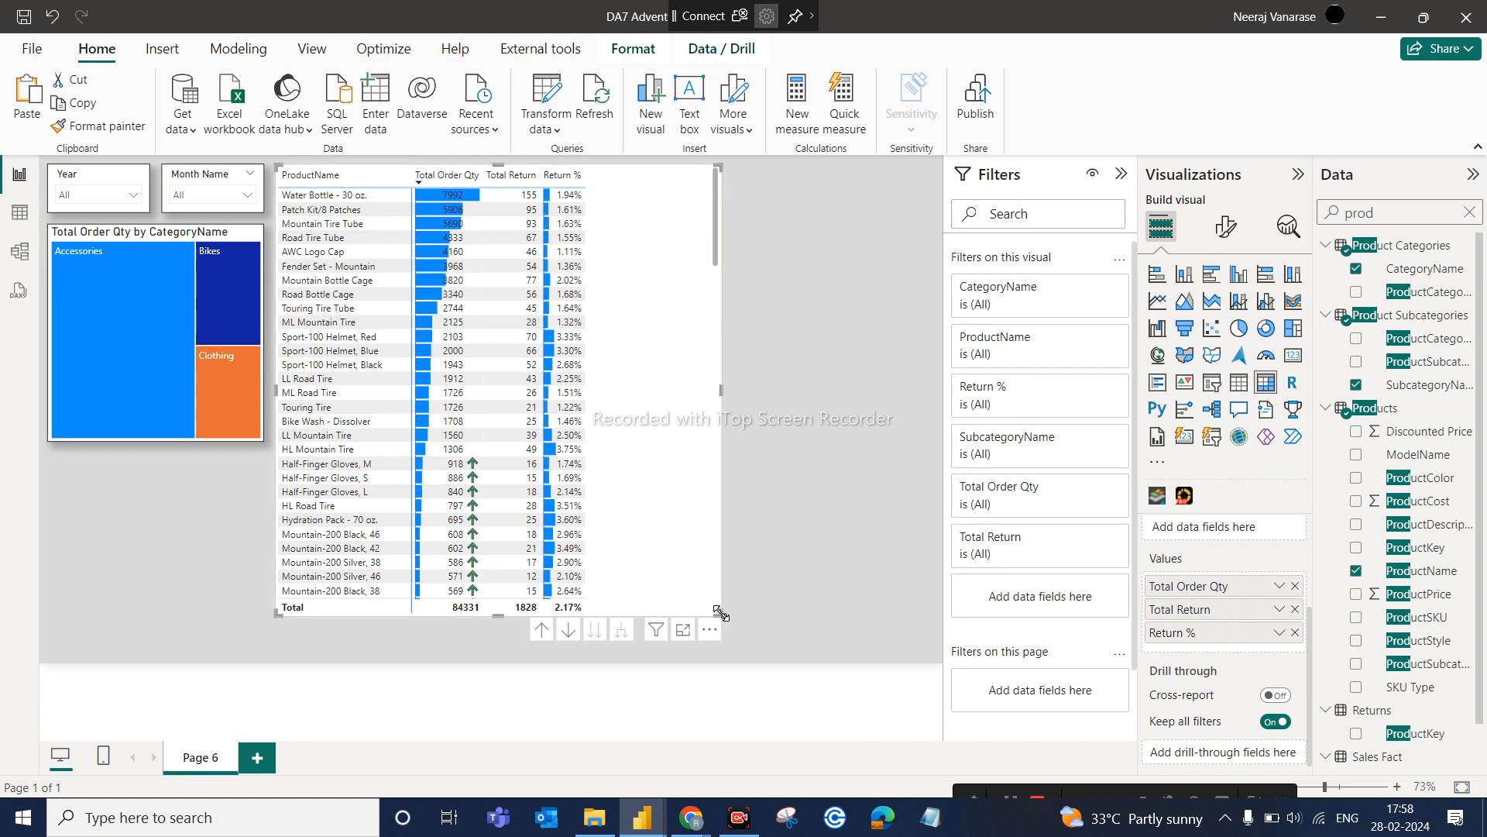
Narrow the product matrix to fit its columns more closely and collapse the Filters pane
drag(721, 613, 618, 619)
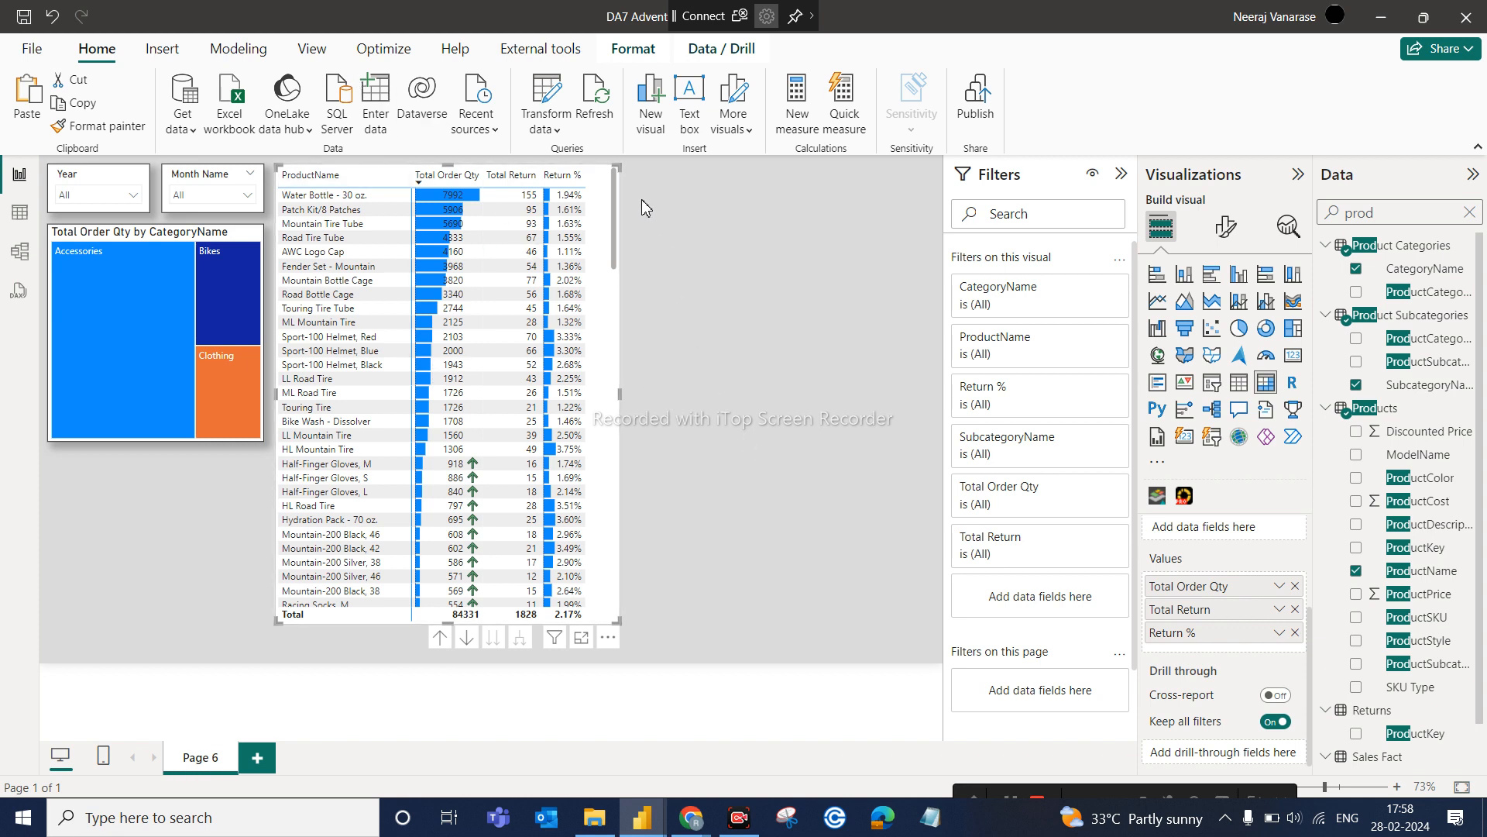
click(1124, 175)
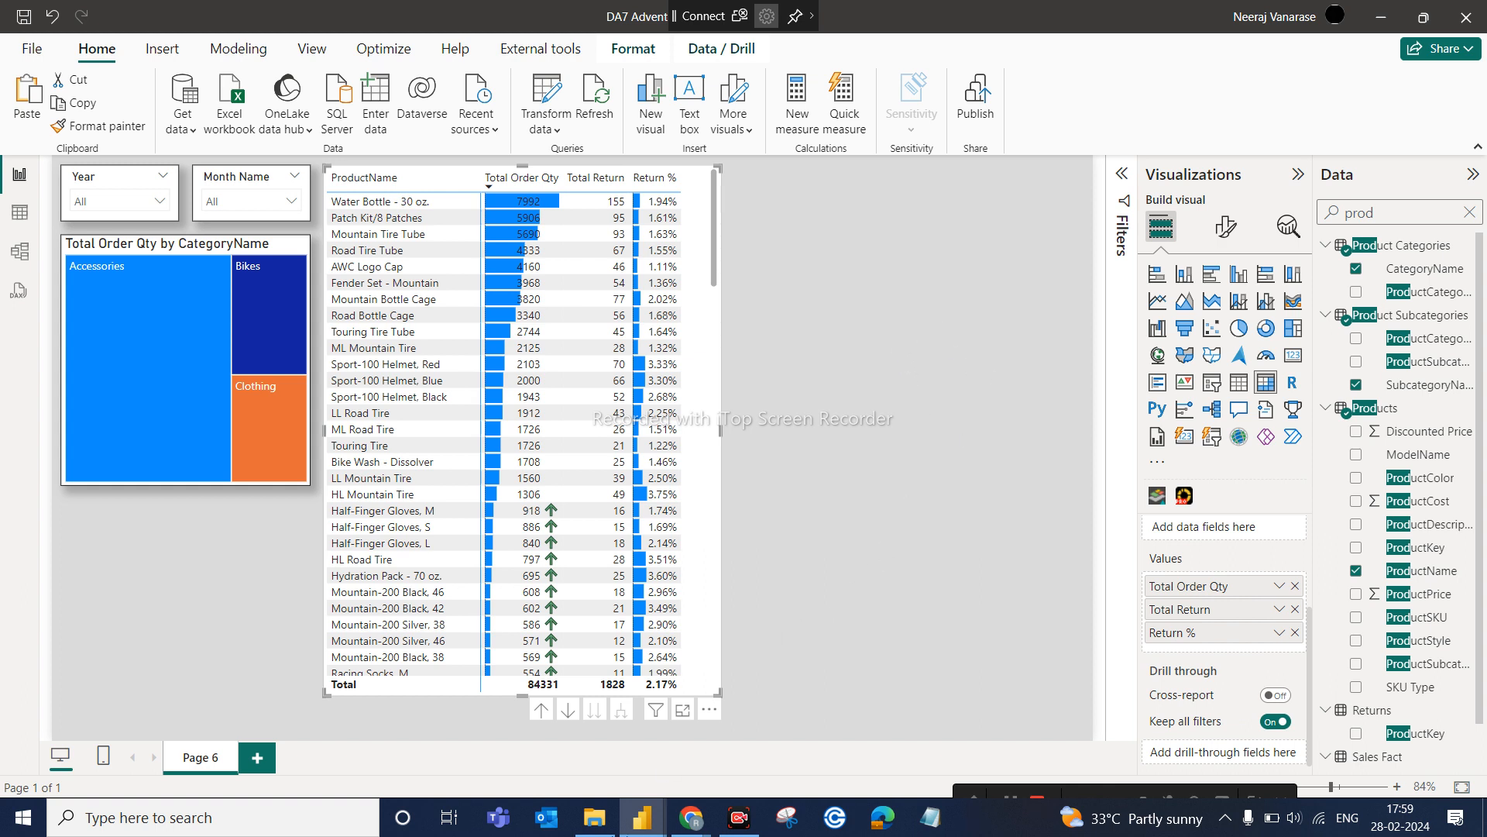
Spotlight the product matrix against the other visuals, turn the spotlight off again and deselect the matrix
click(708, 710)
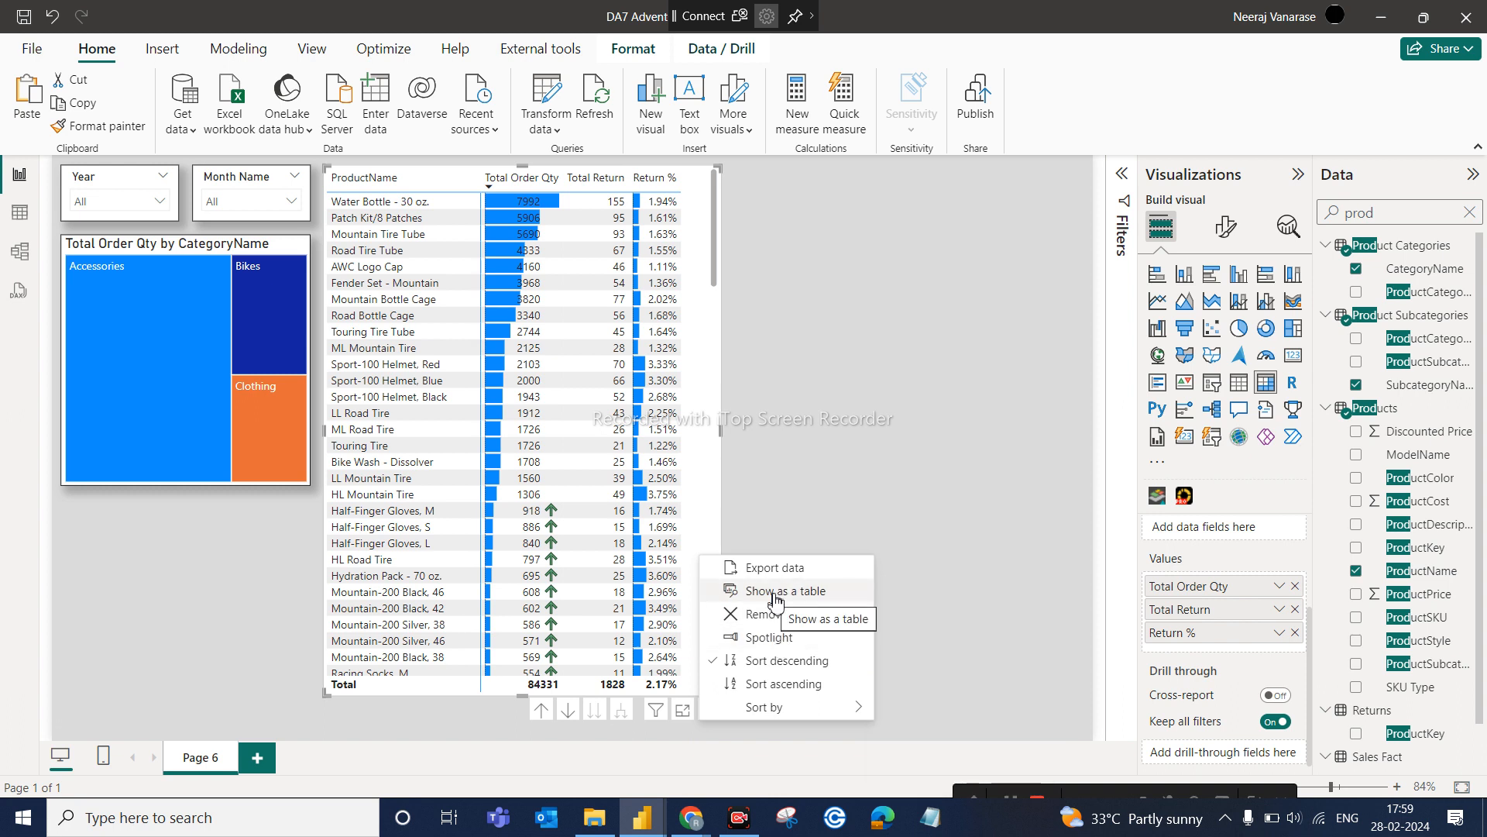
click(832, 463)
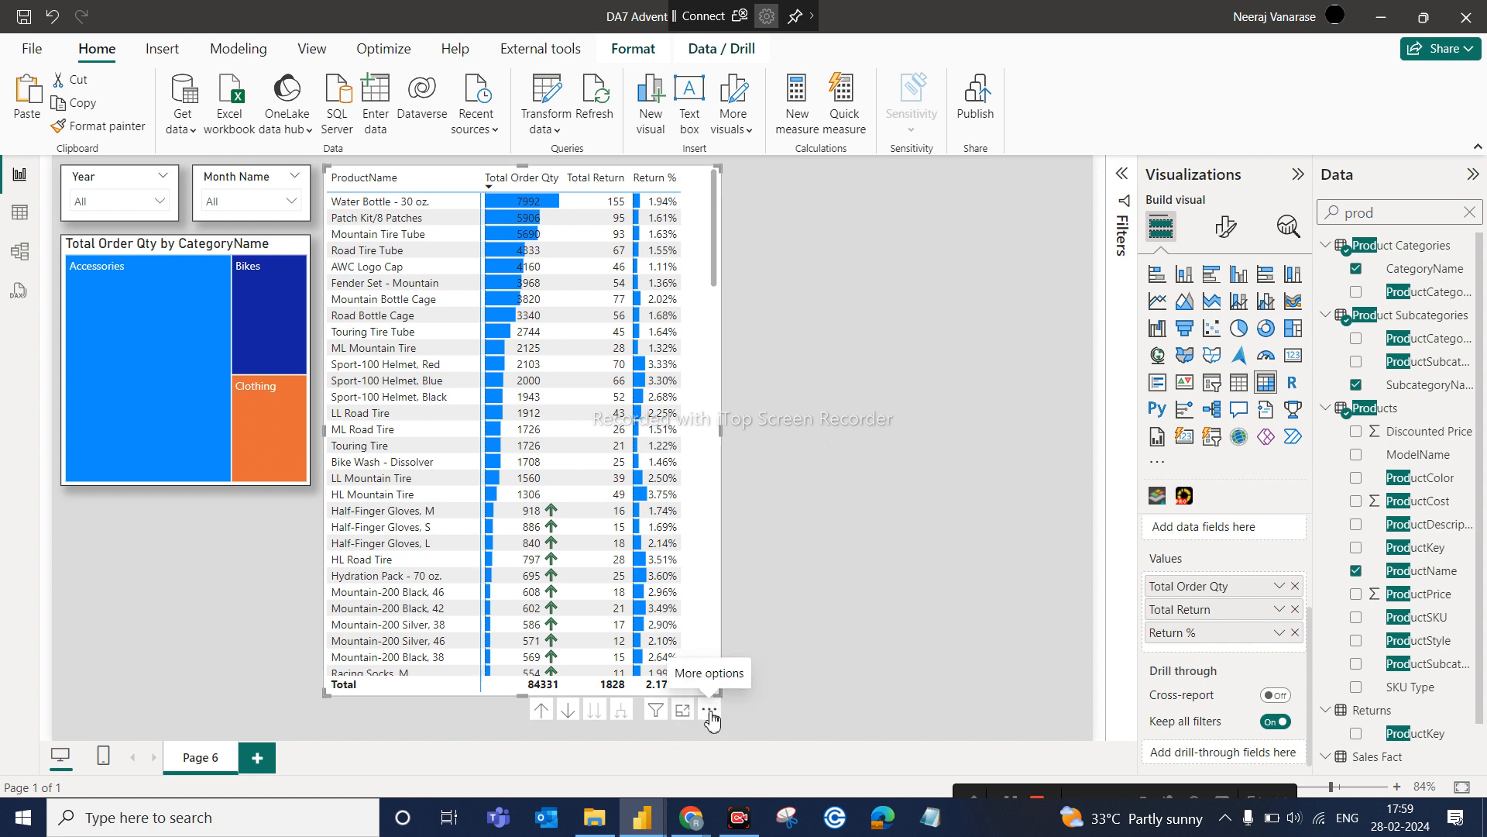
click(709, 711)
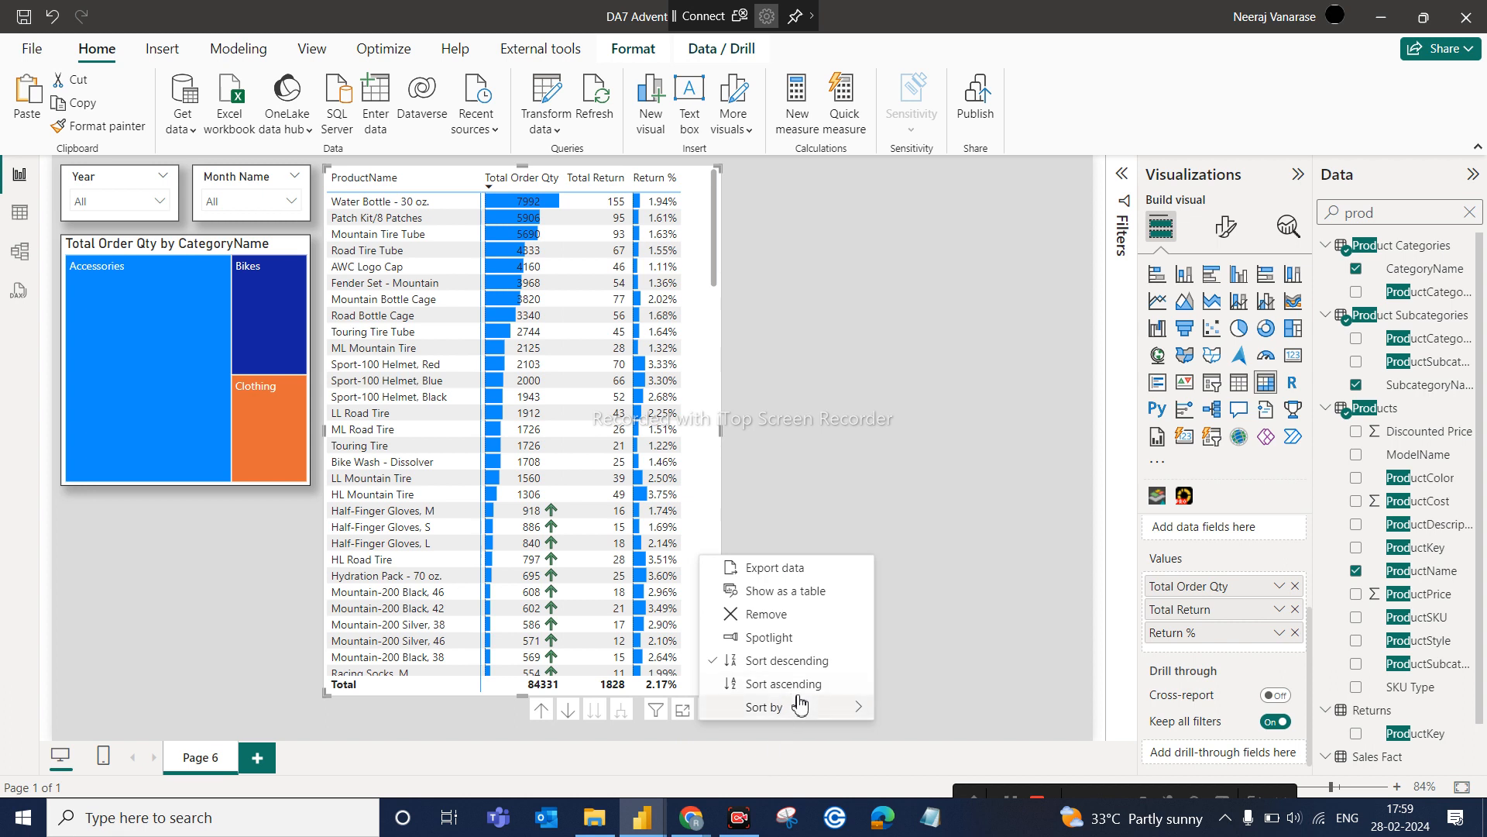
click(769, 638)
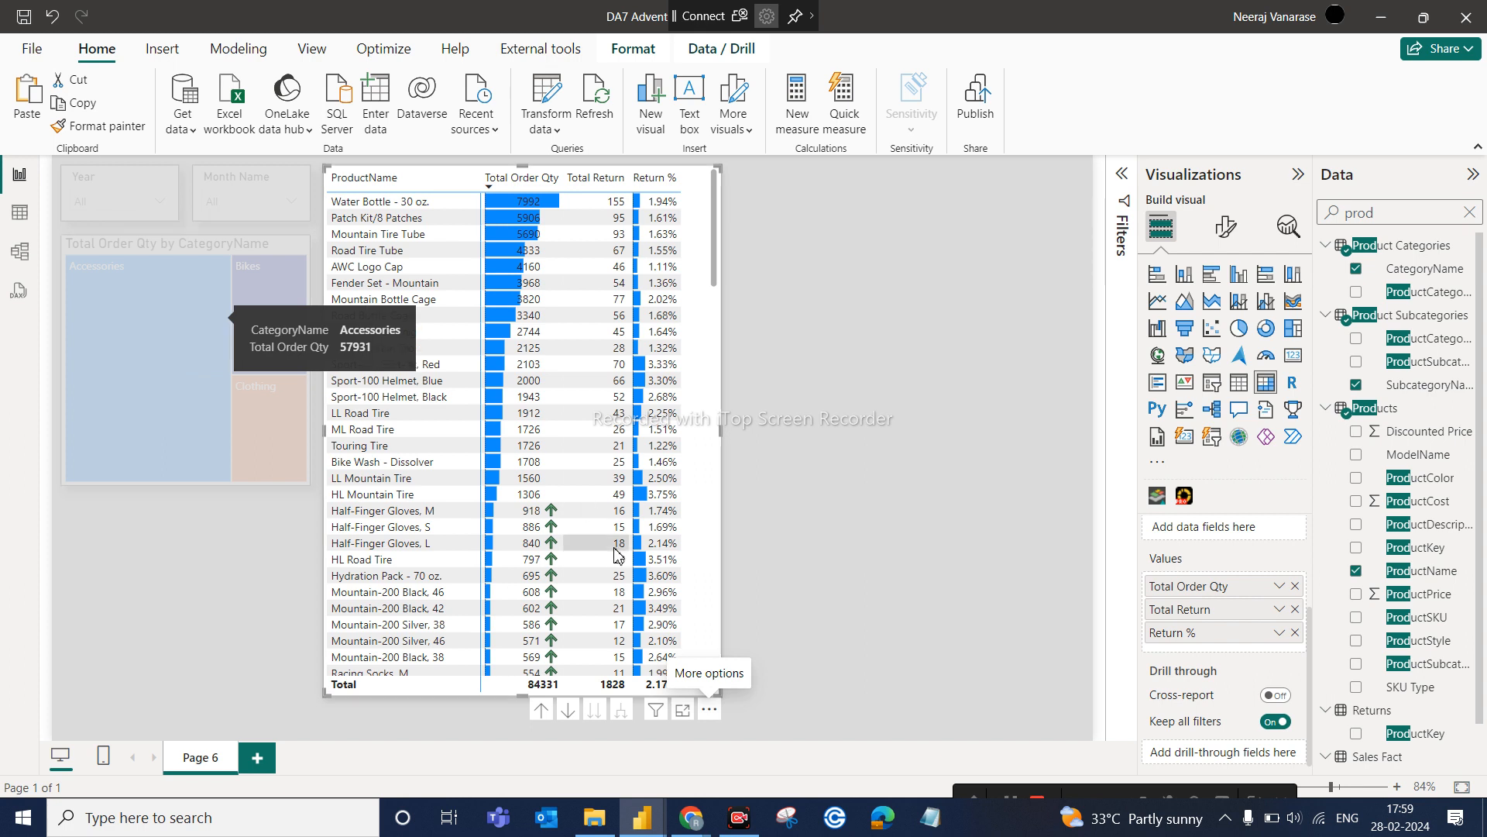
click(709, 709)
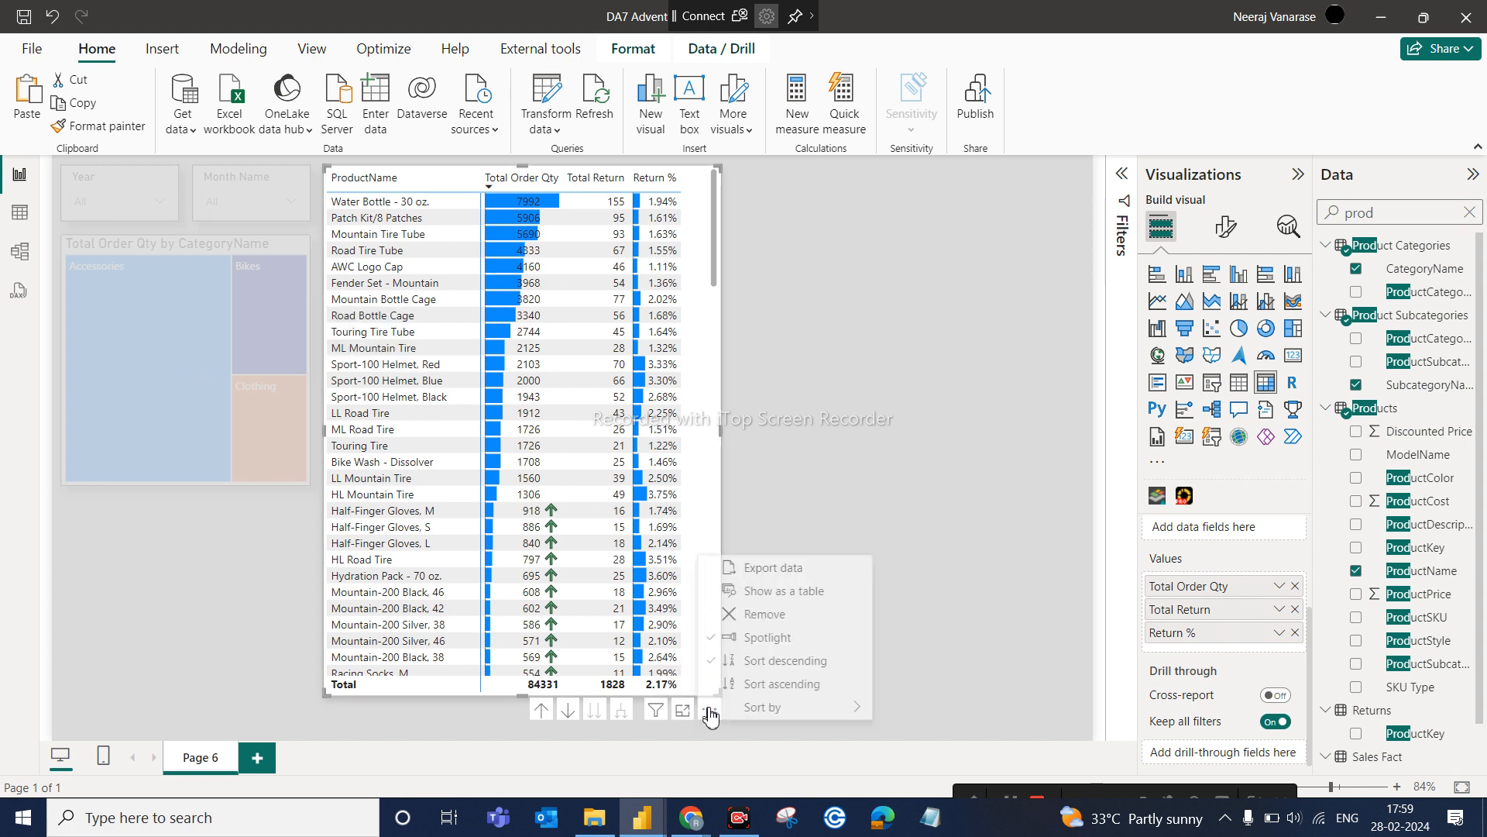
click(771, 640)
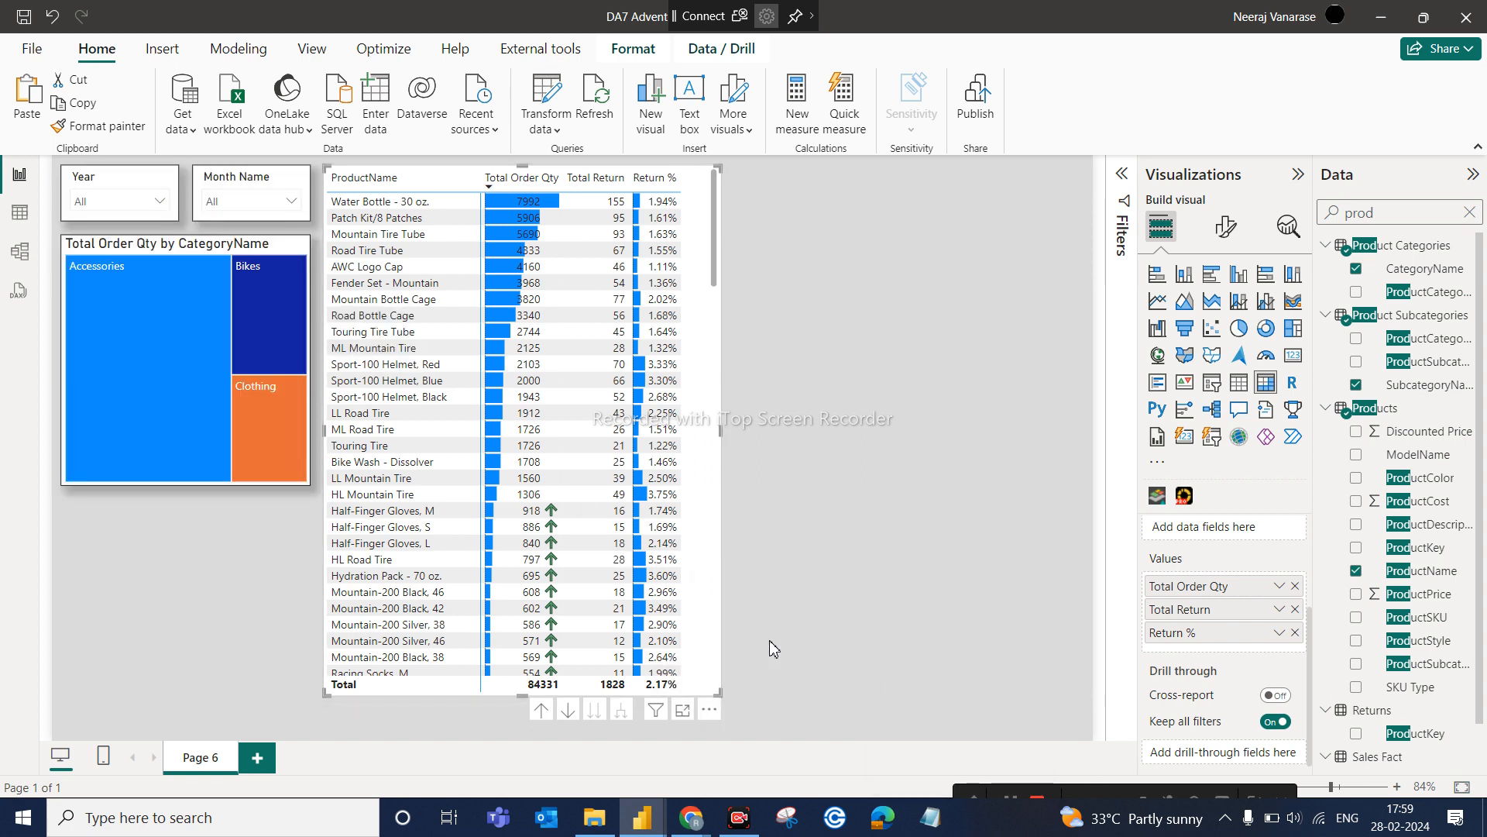
click(850, 295)
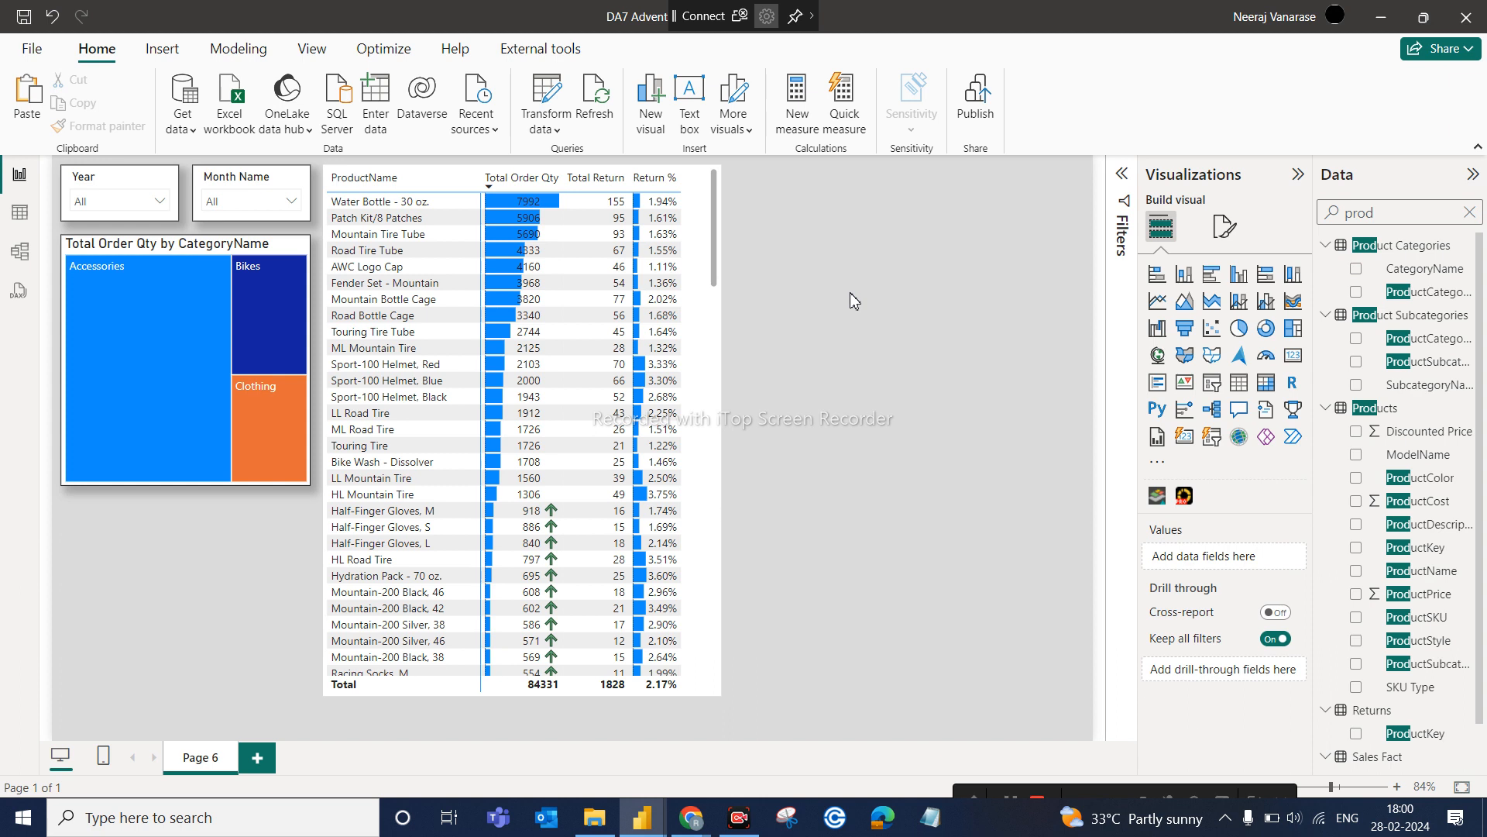
View the product matrix in focus mode and return to the report page
click(714, 215)
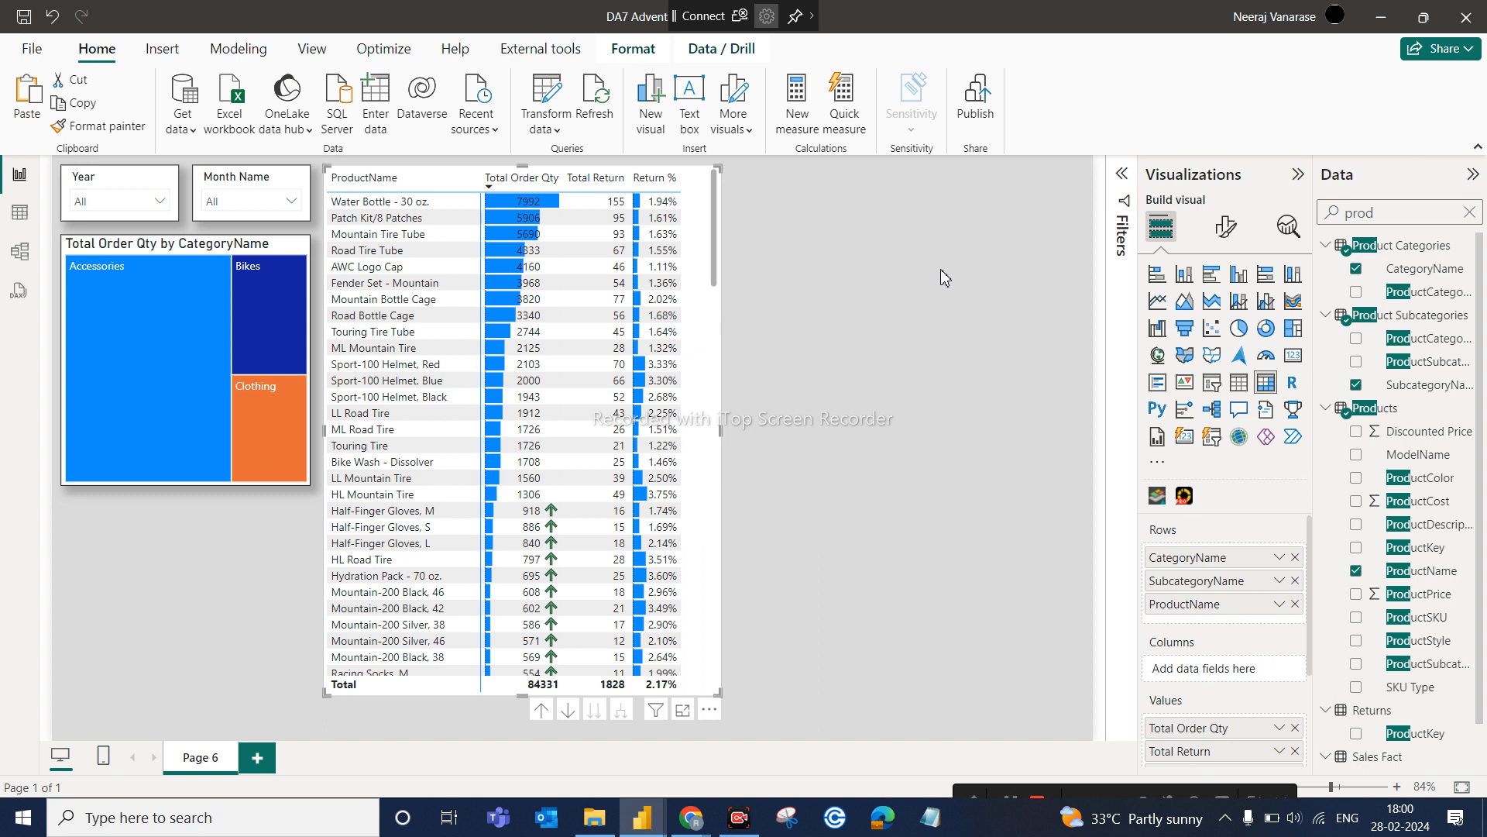
click(685, 711)
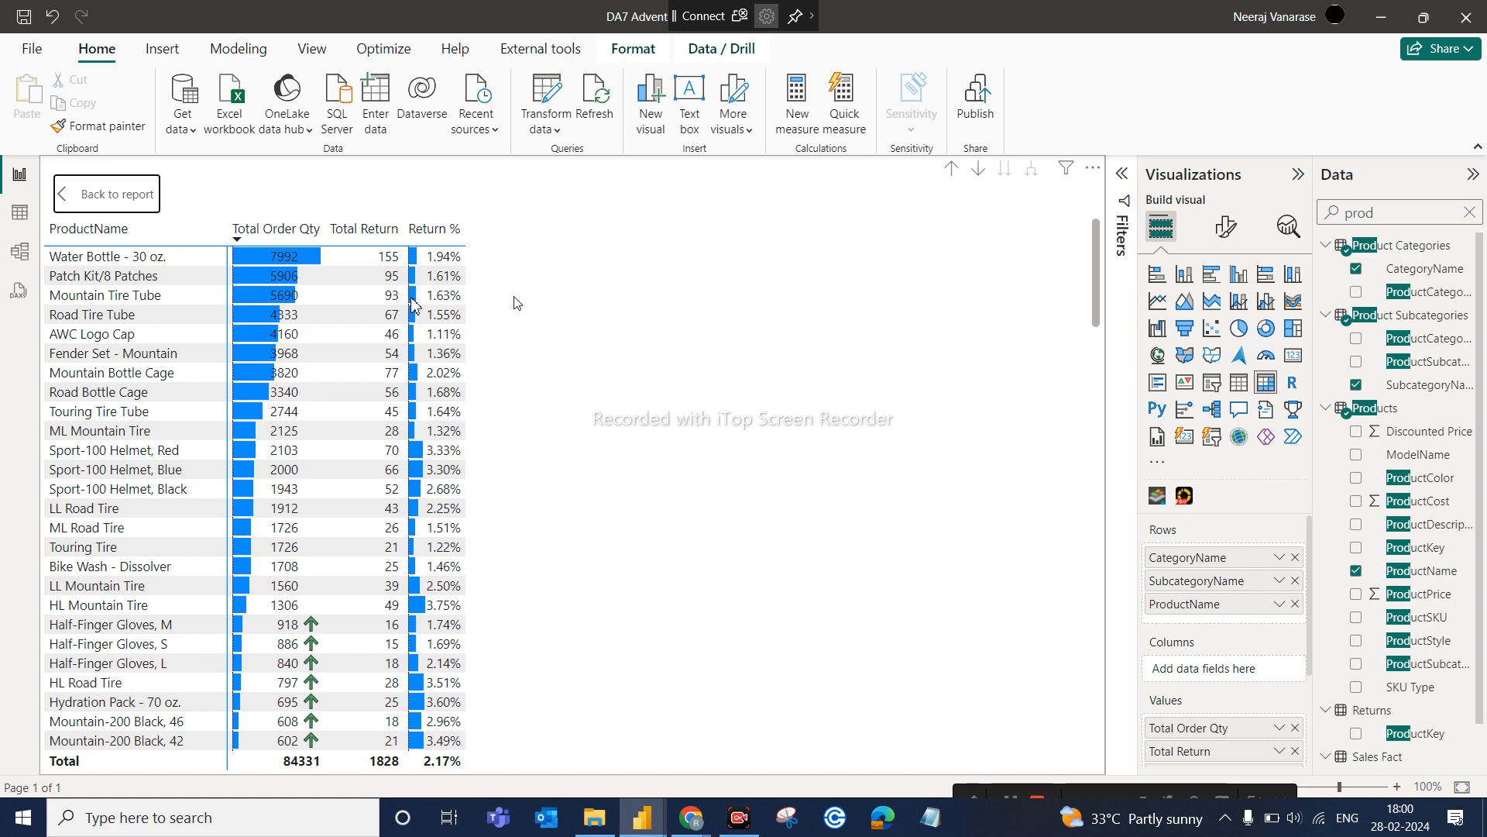
click(126, 191)
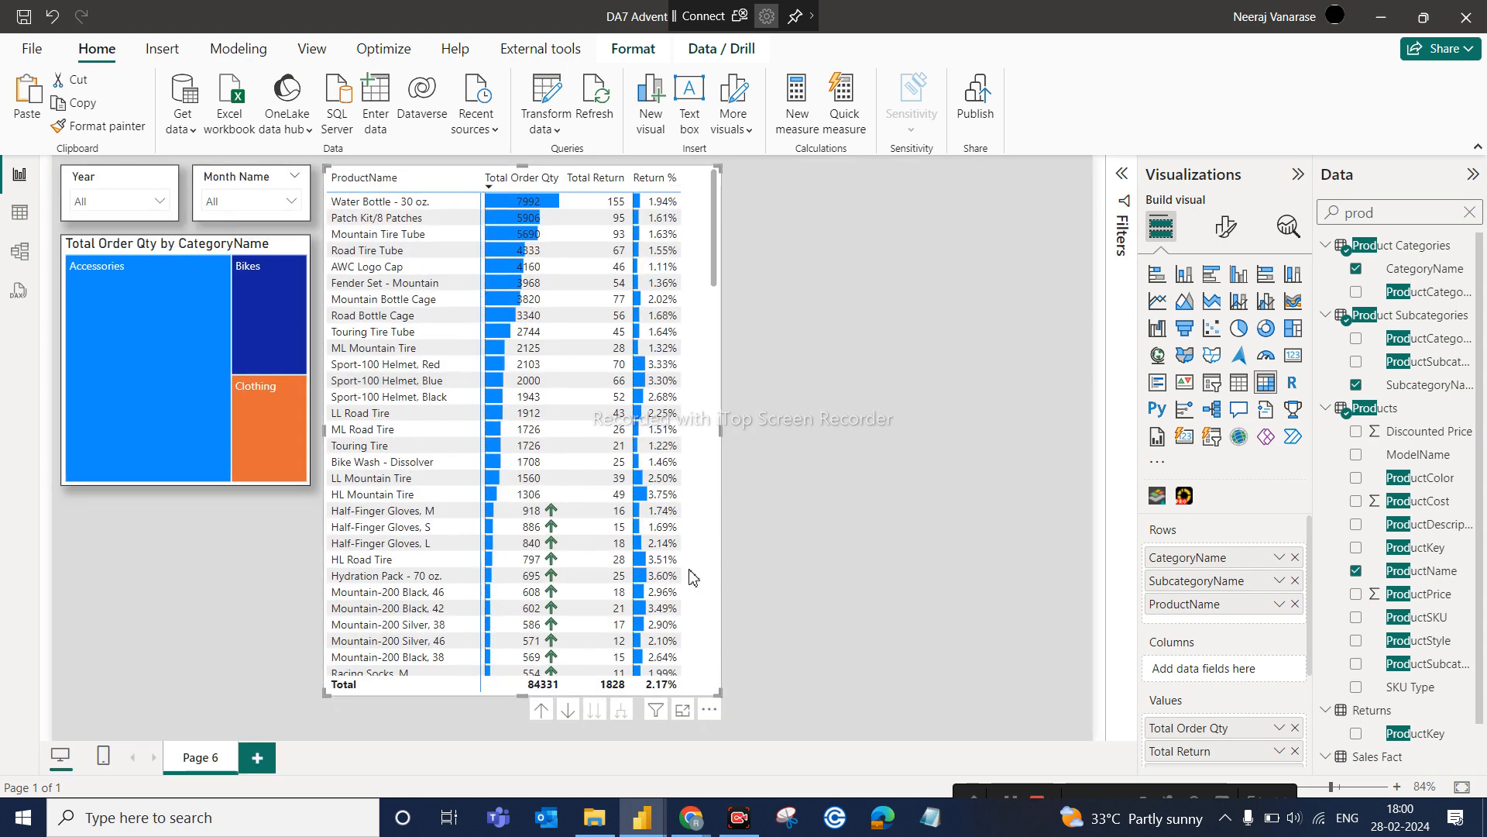
Shift the product matrix slightly farther away from the category treemap
mouse_move(698, 572)
mouse_down()
mouse_move(723, 618)
mouse_move(709, 575)
mouse_up()
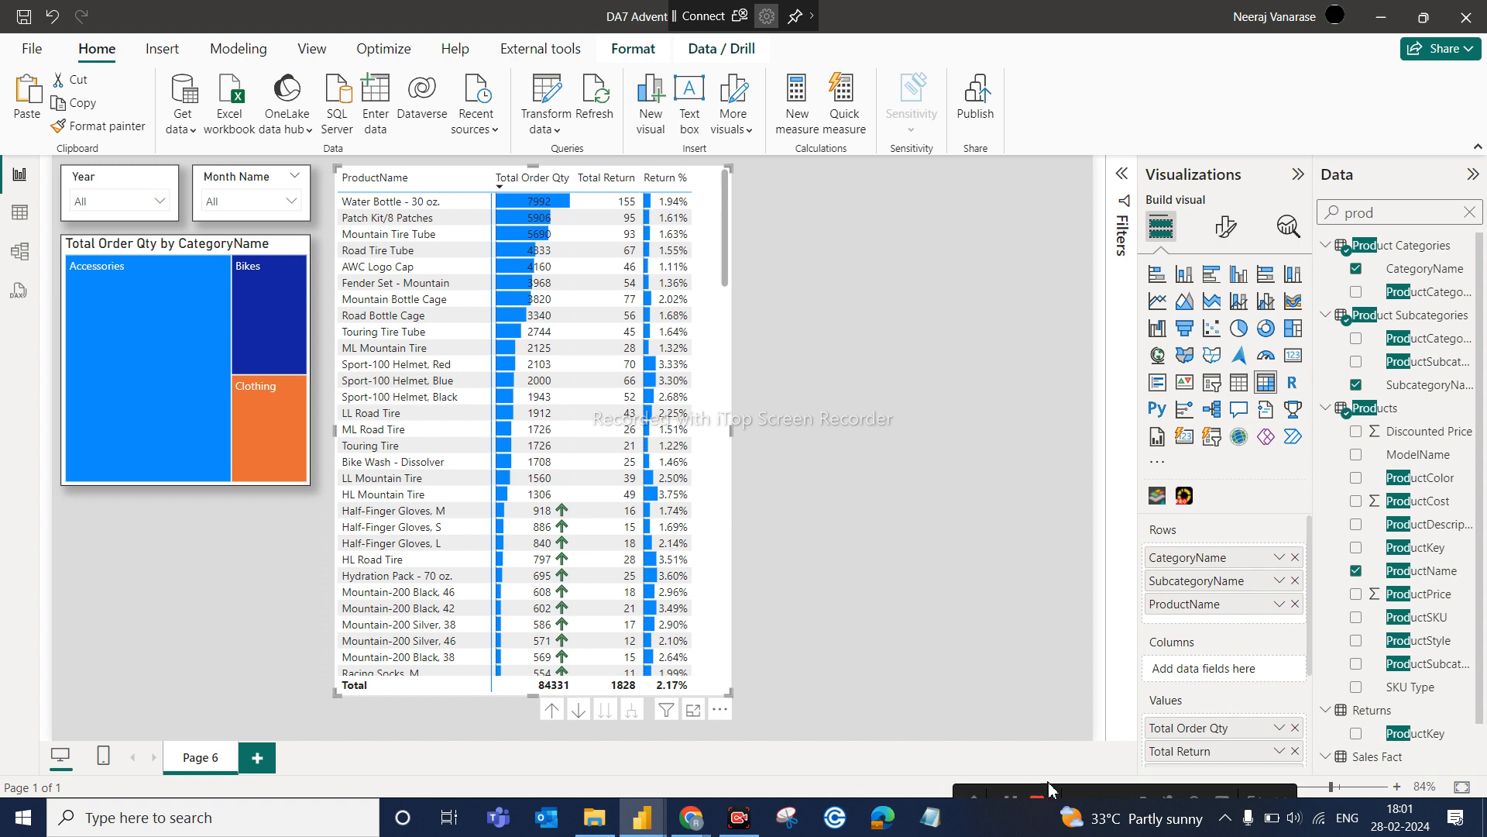
mouse_move(1037, 733)
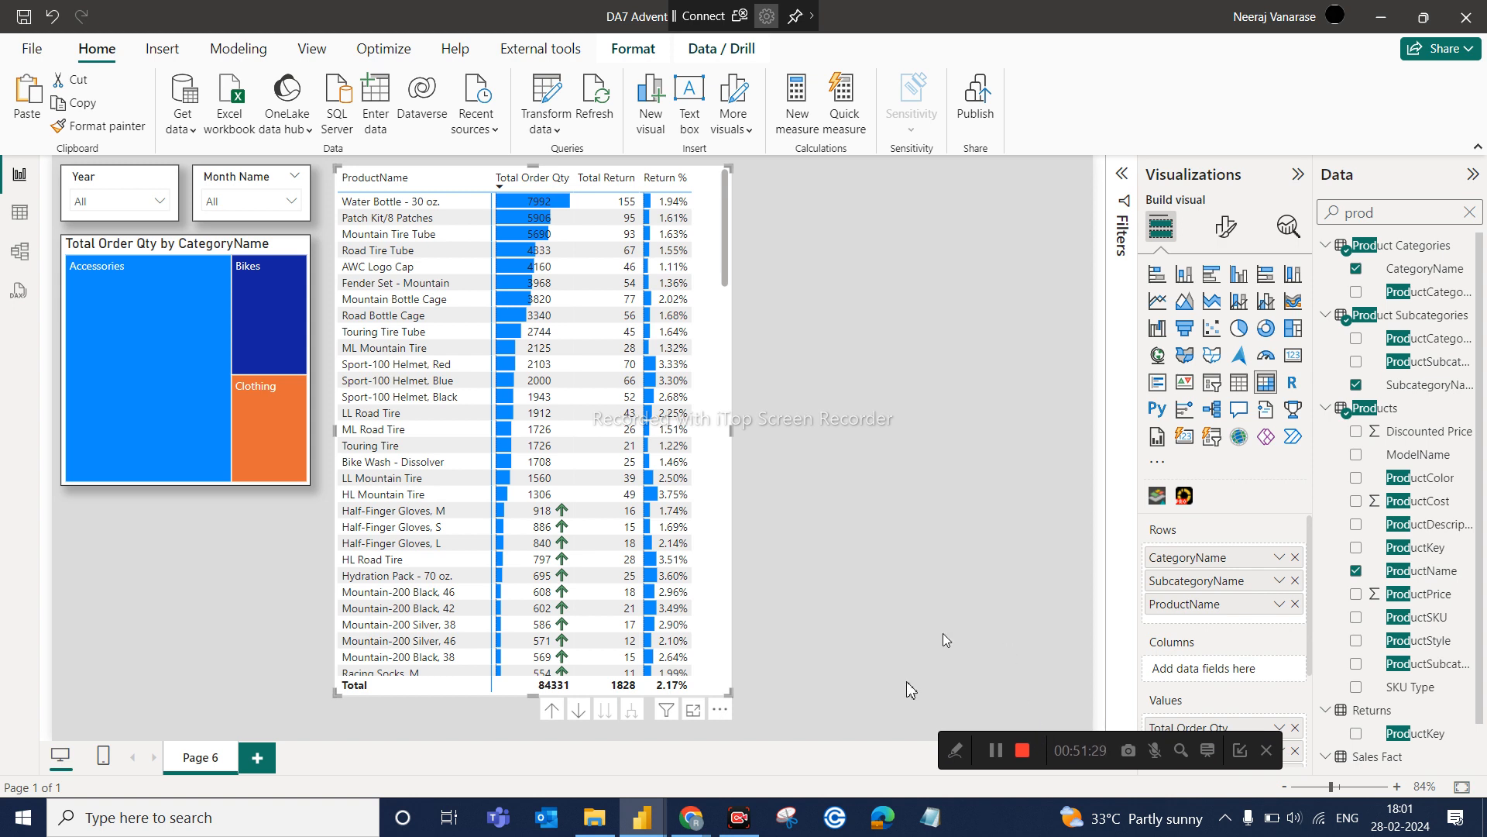
mouse_move(686, 819)
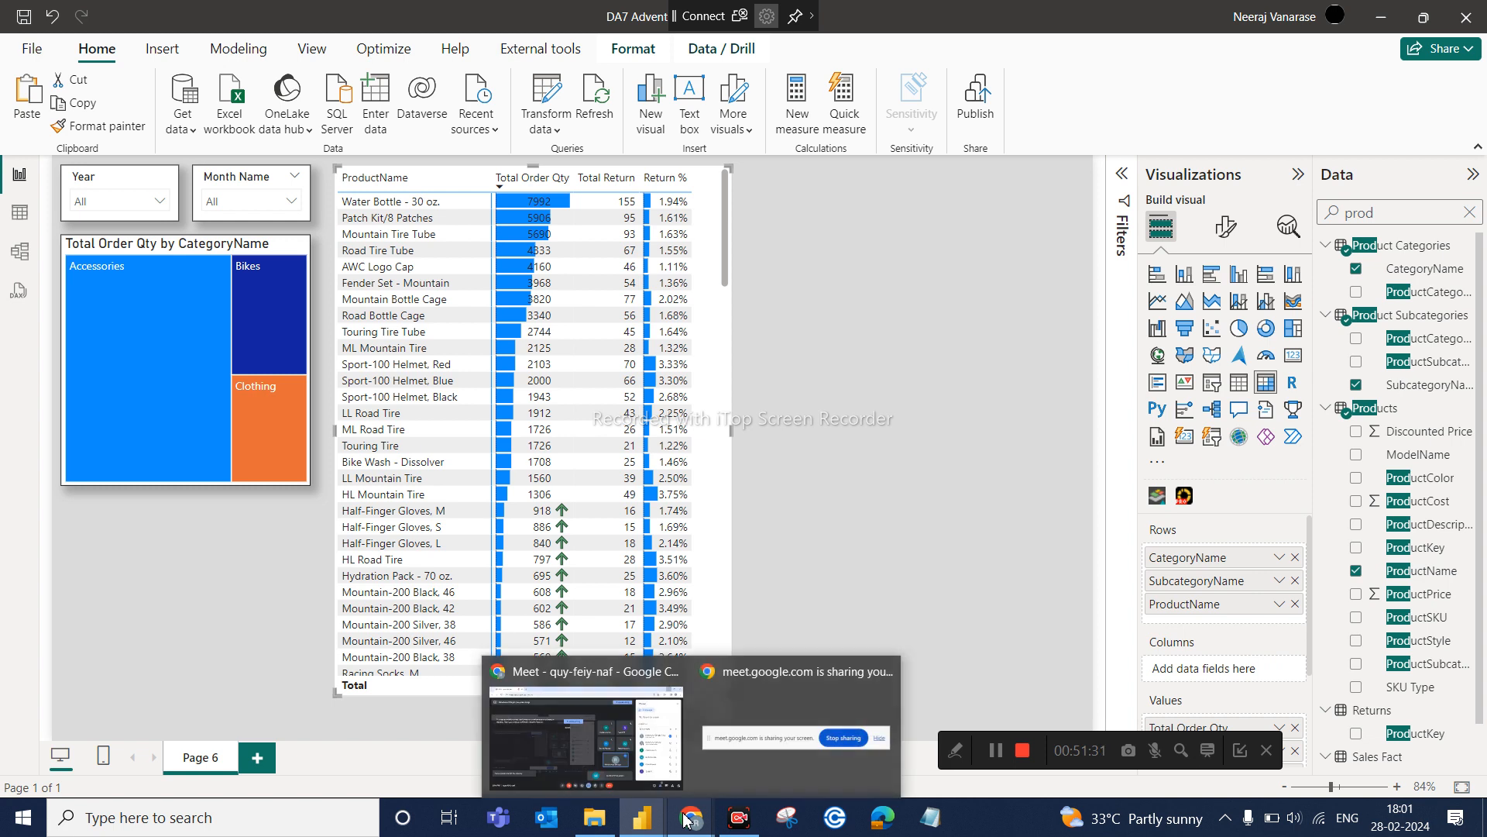